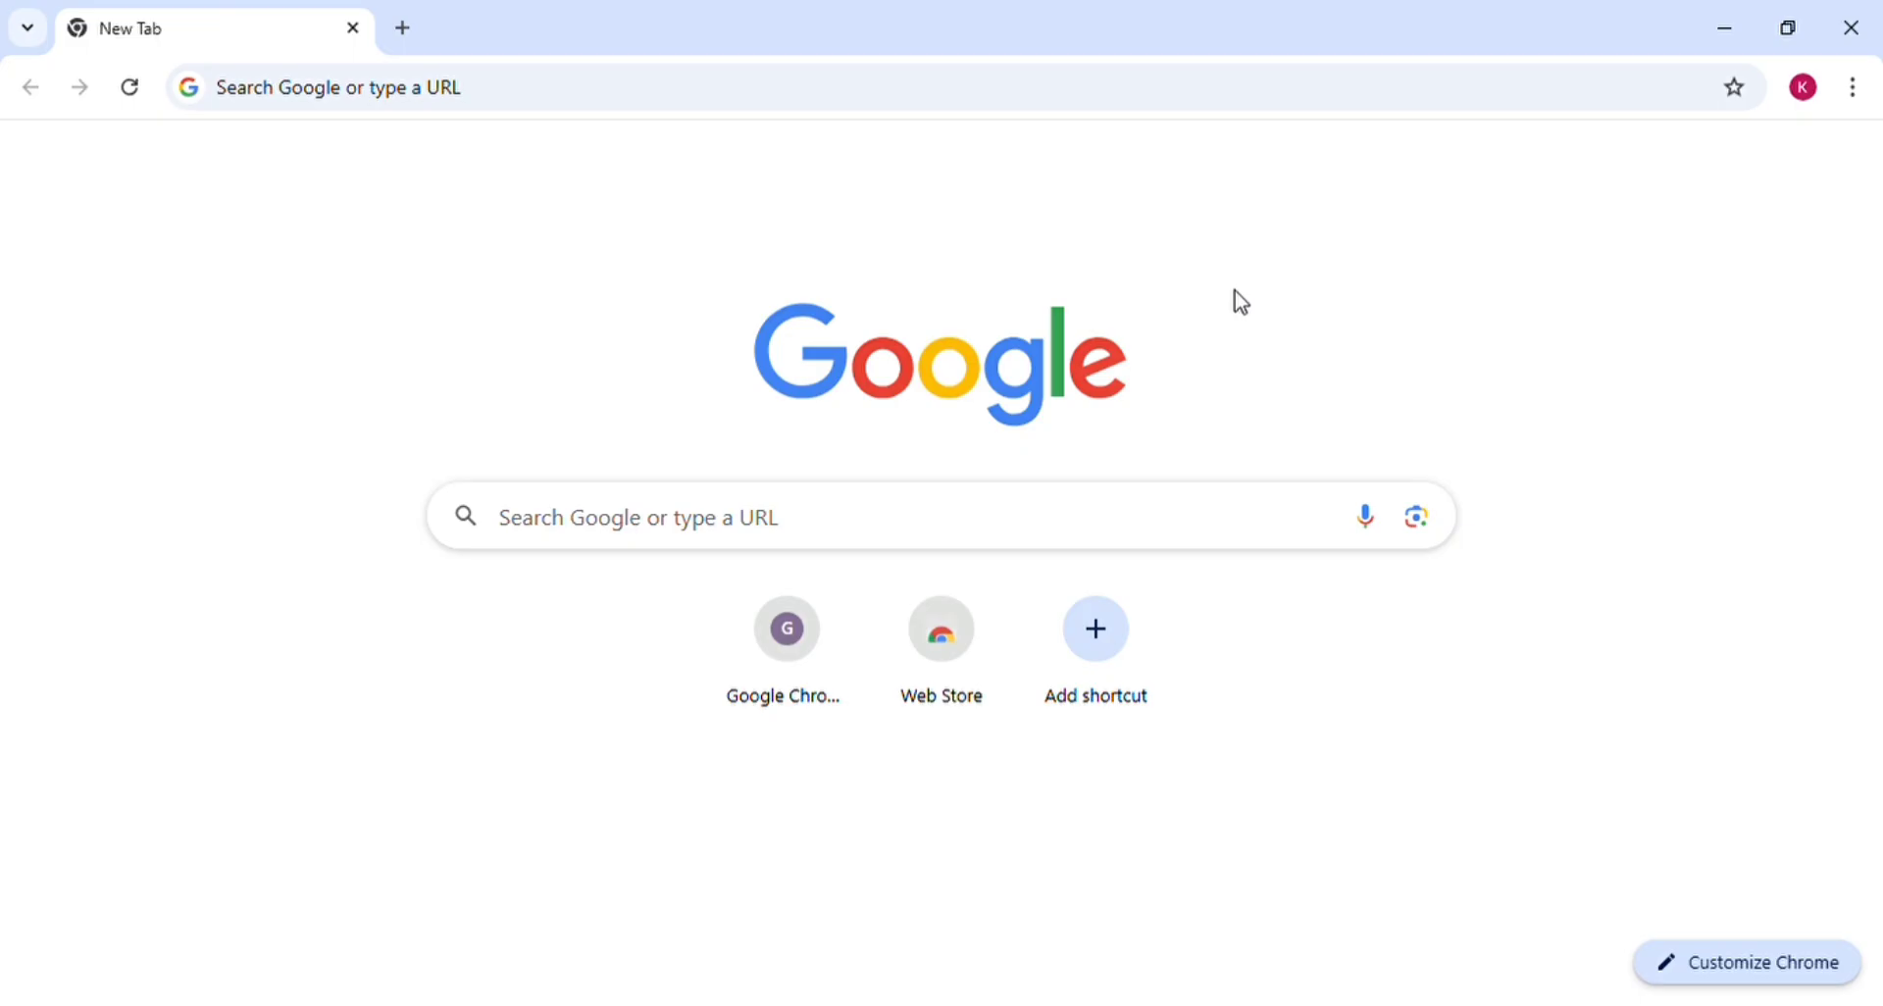
Search Google for 'ibps' using the recent-search suggestion
left_click(732, 535)
left_click(1783, 463)
left_click(734, 535)
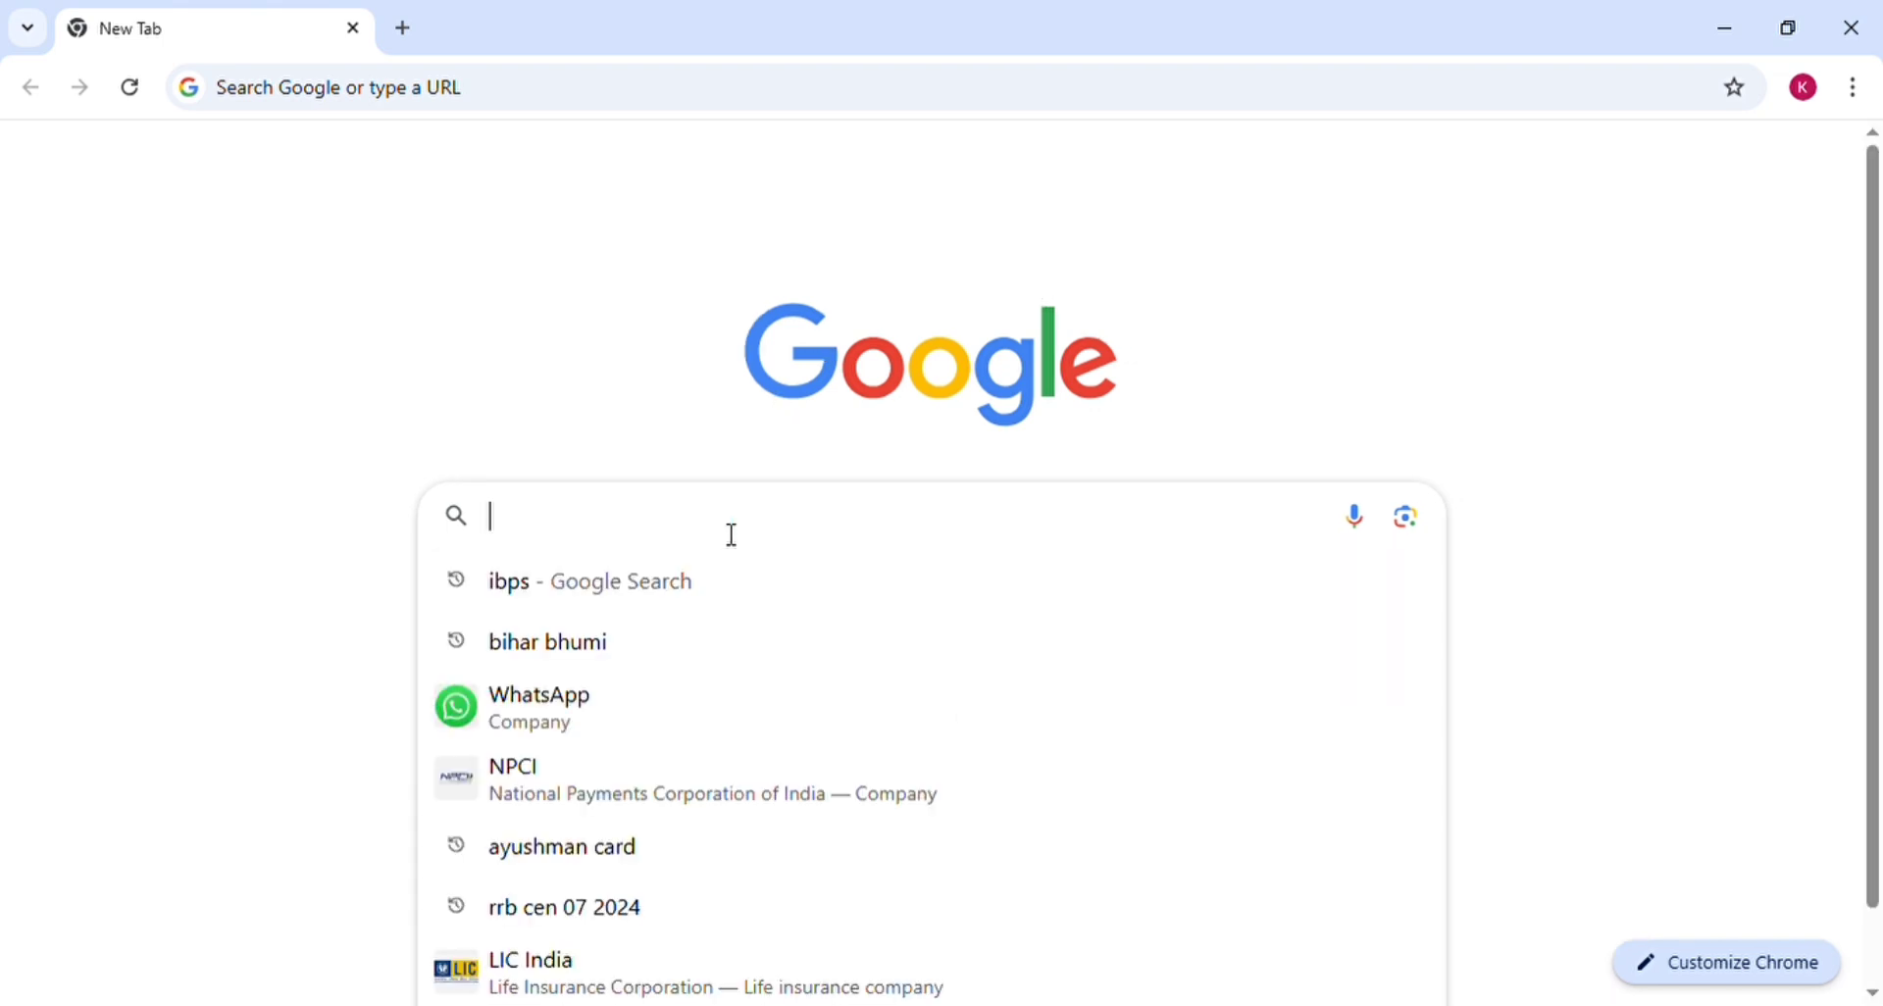
left_click(557, 583)
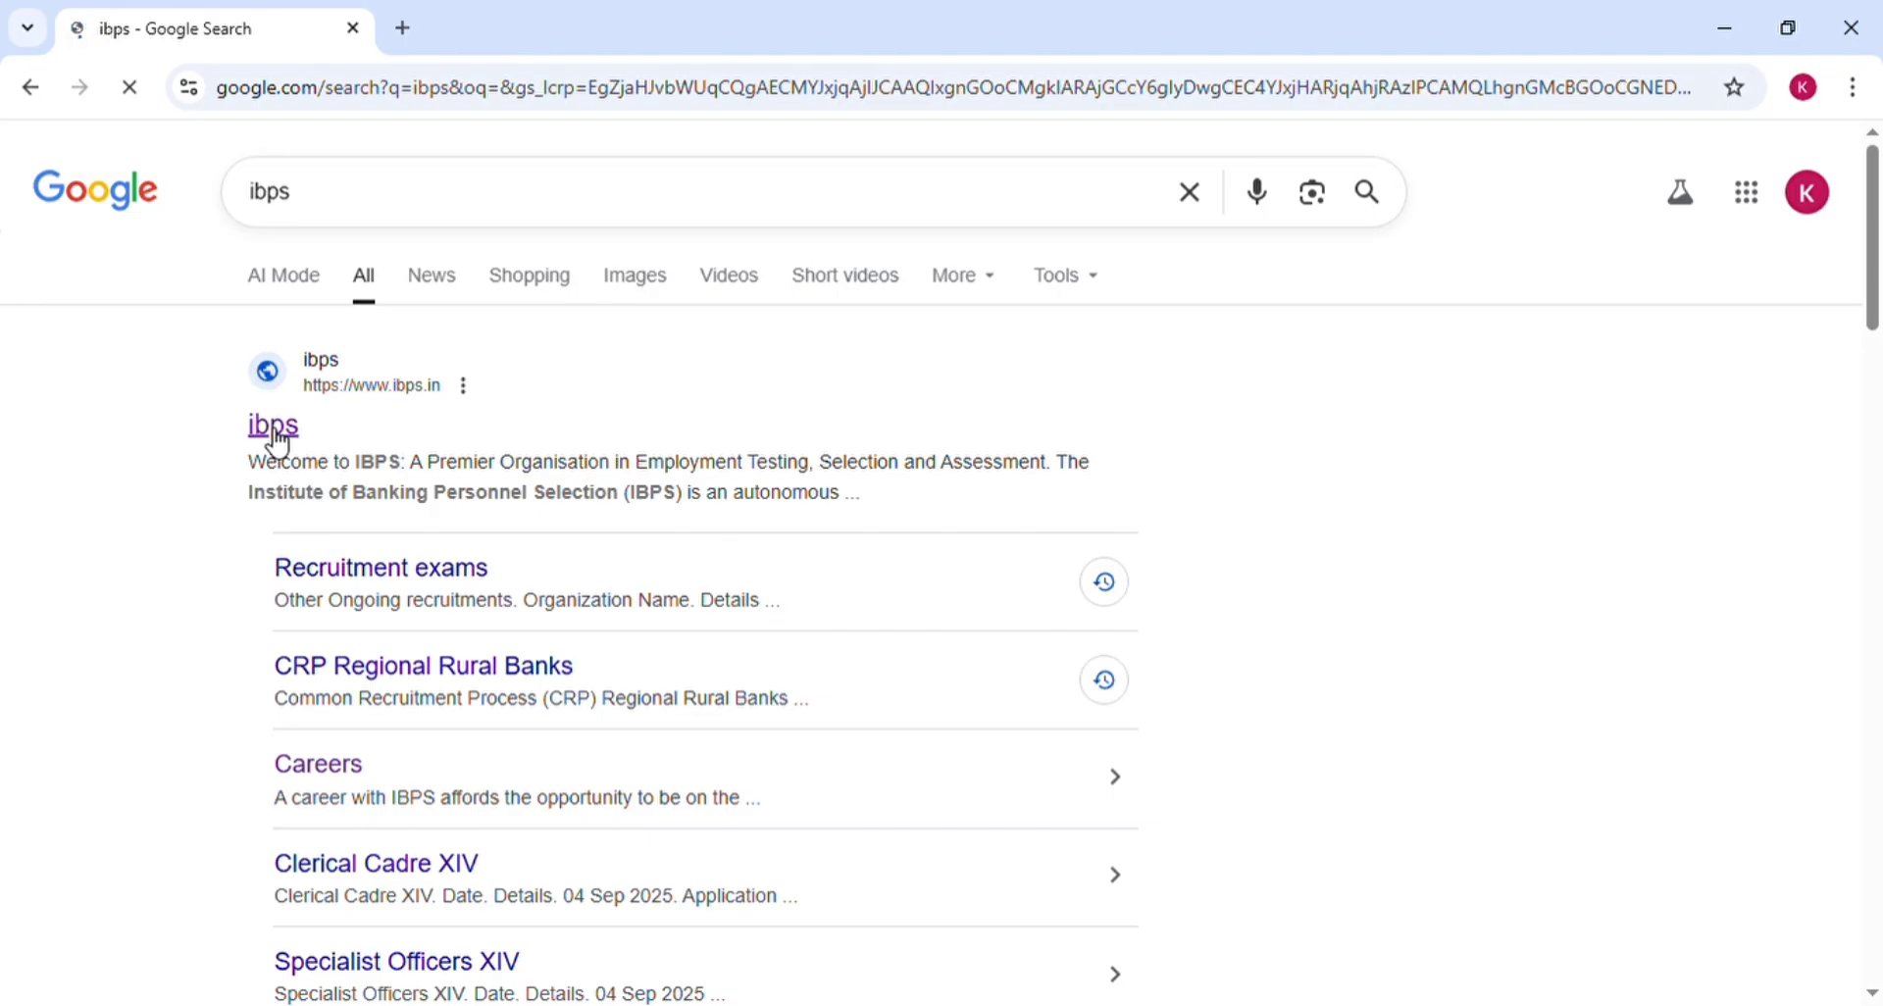
Go to ibps.in and open the Apply Online announcement for CRP-RRBs-XIV
left_click(276, 427)
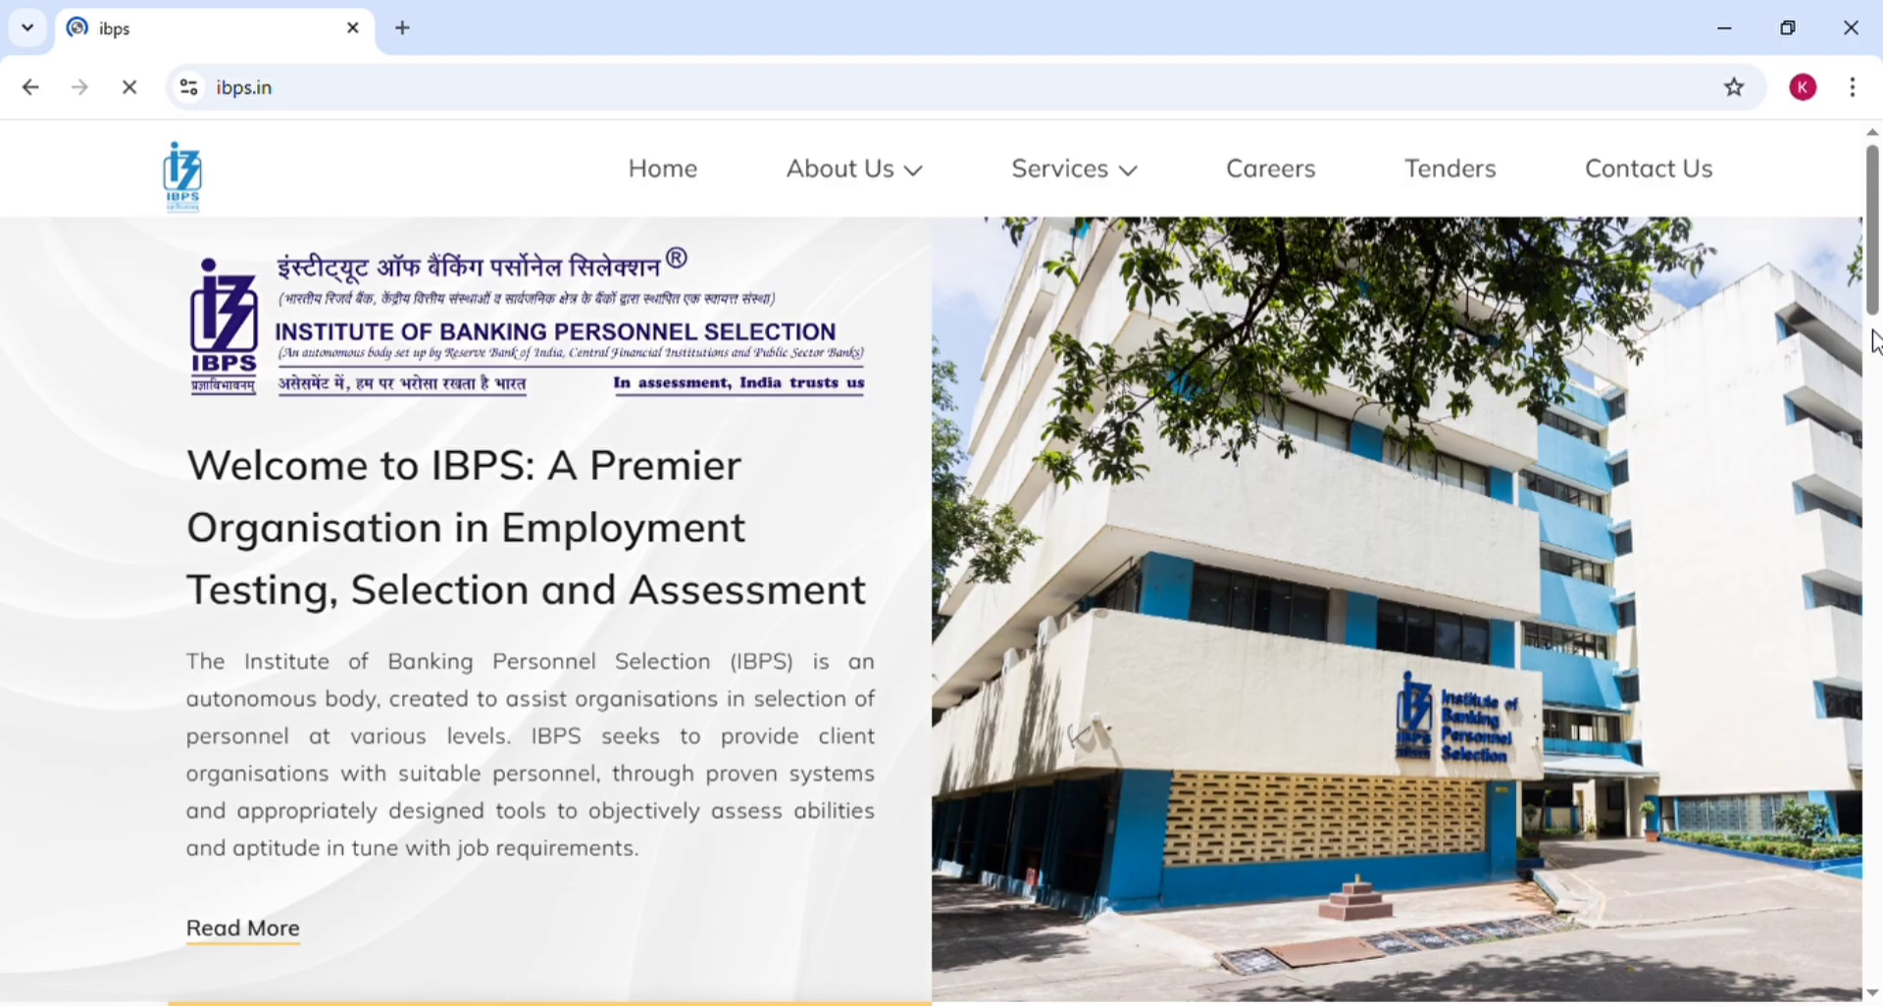
left_click(1872, 412)
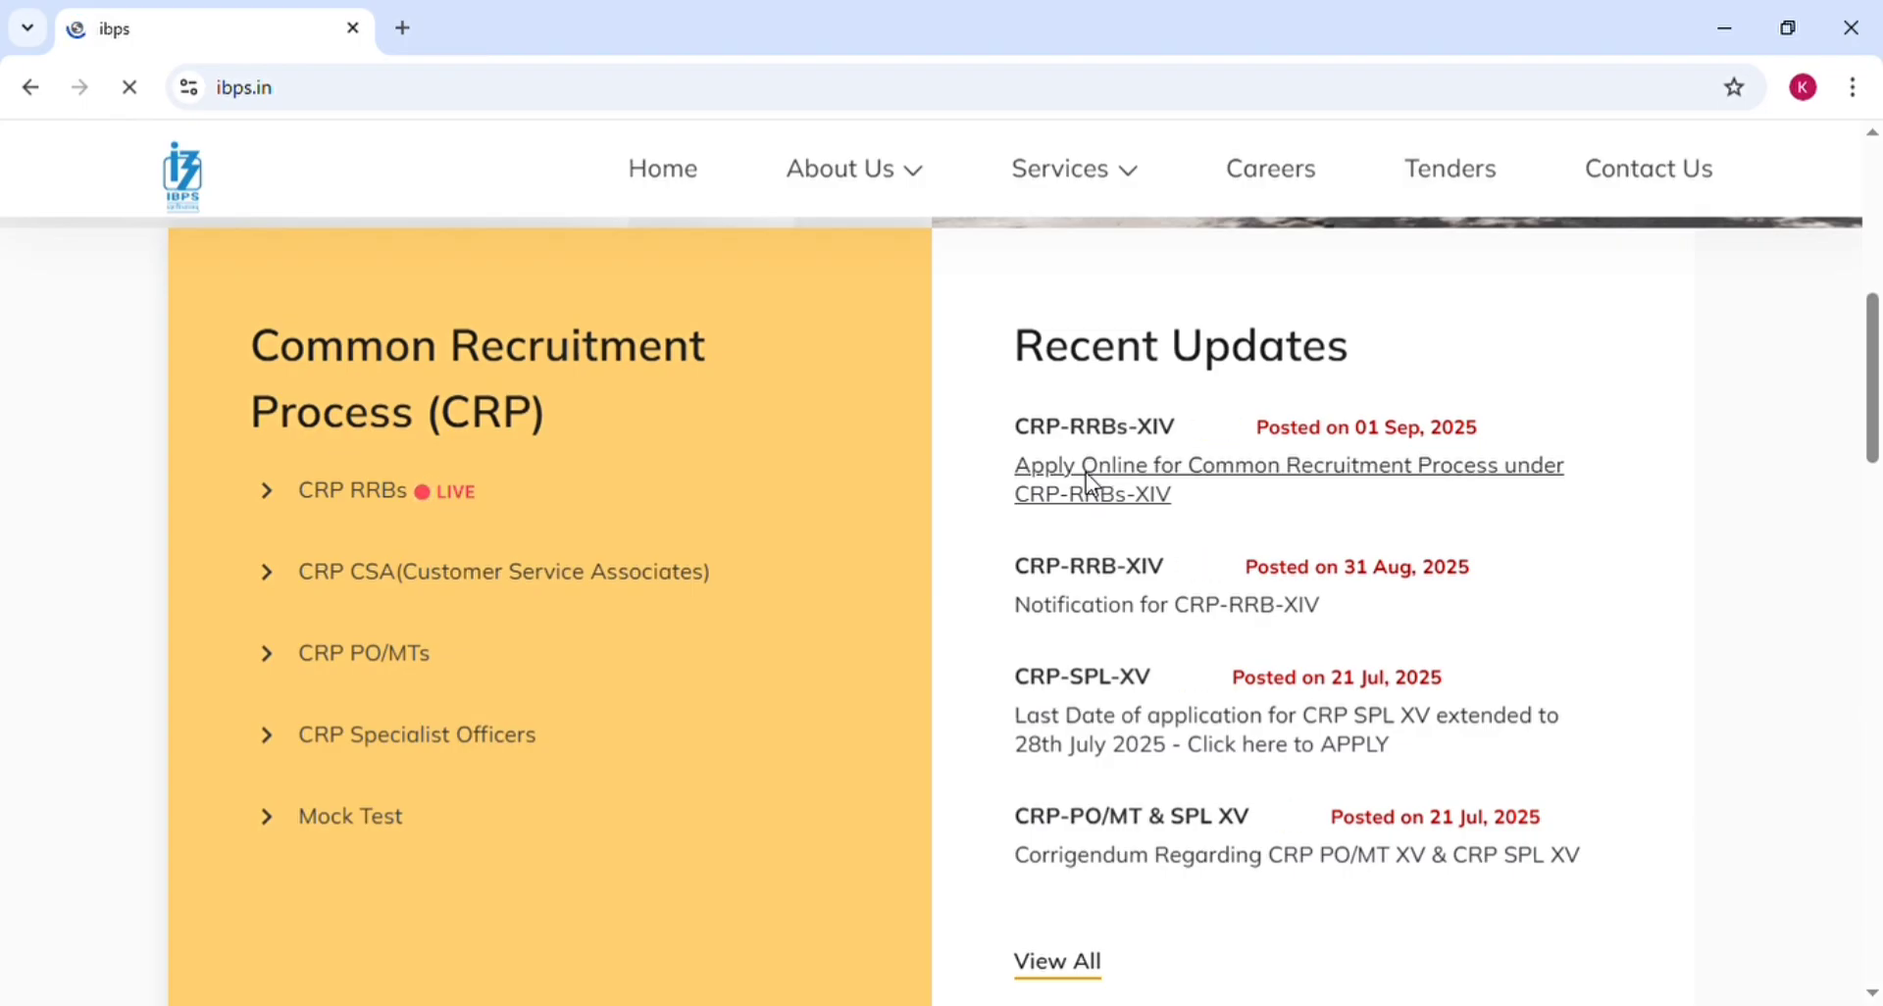
left_click(1091, 482)
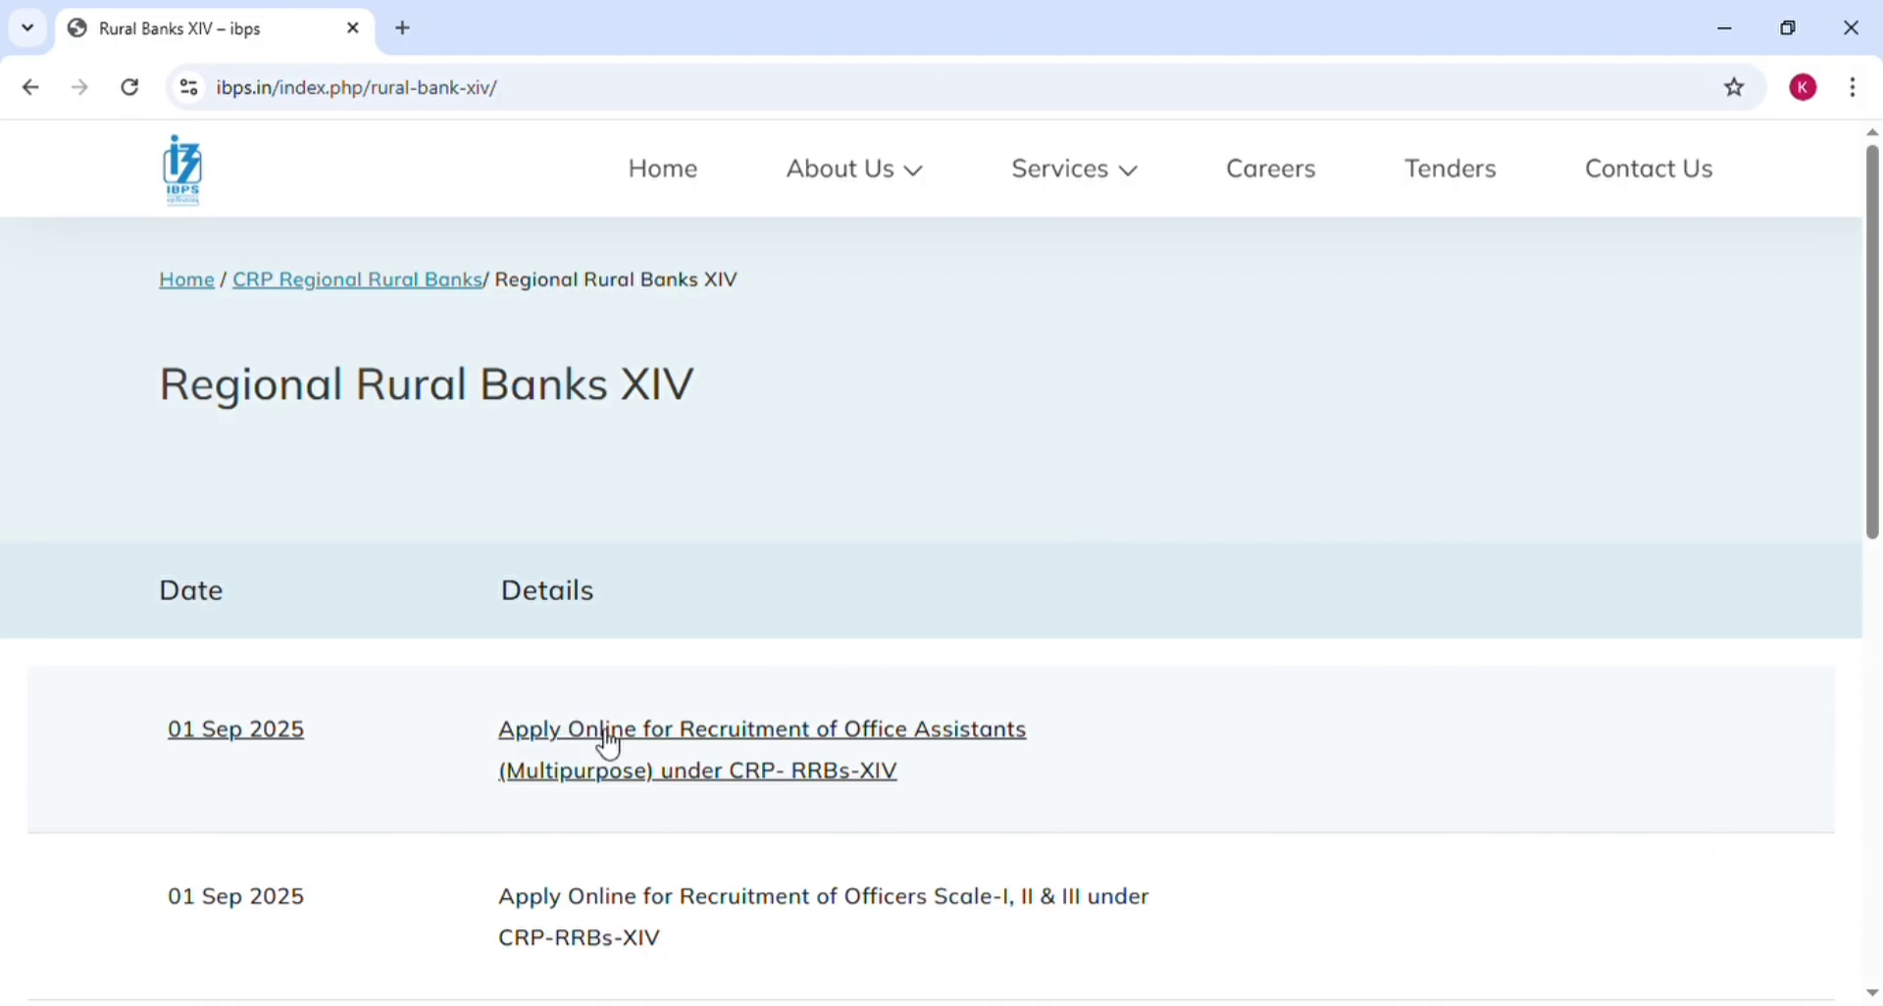
left_click(1206, 699)
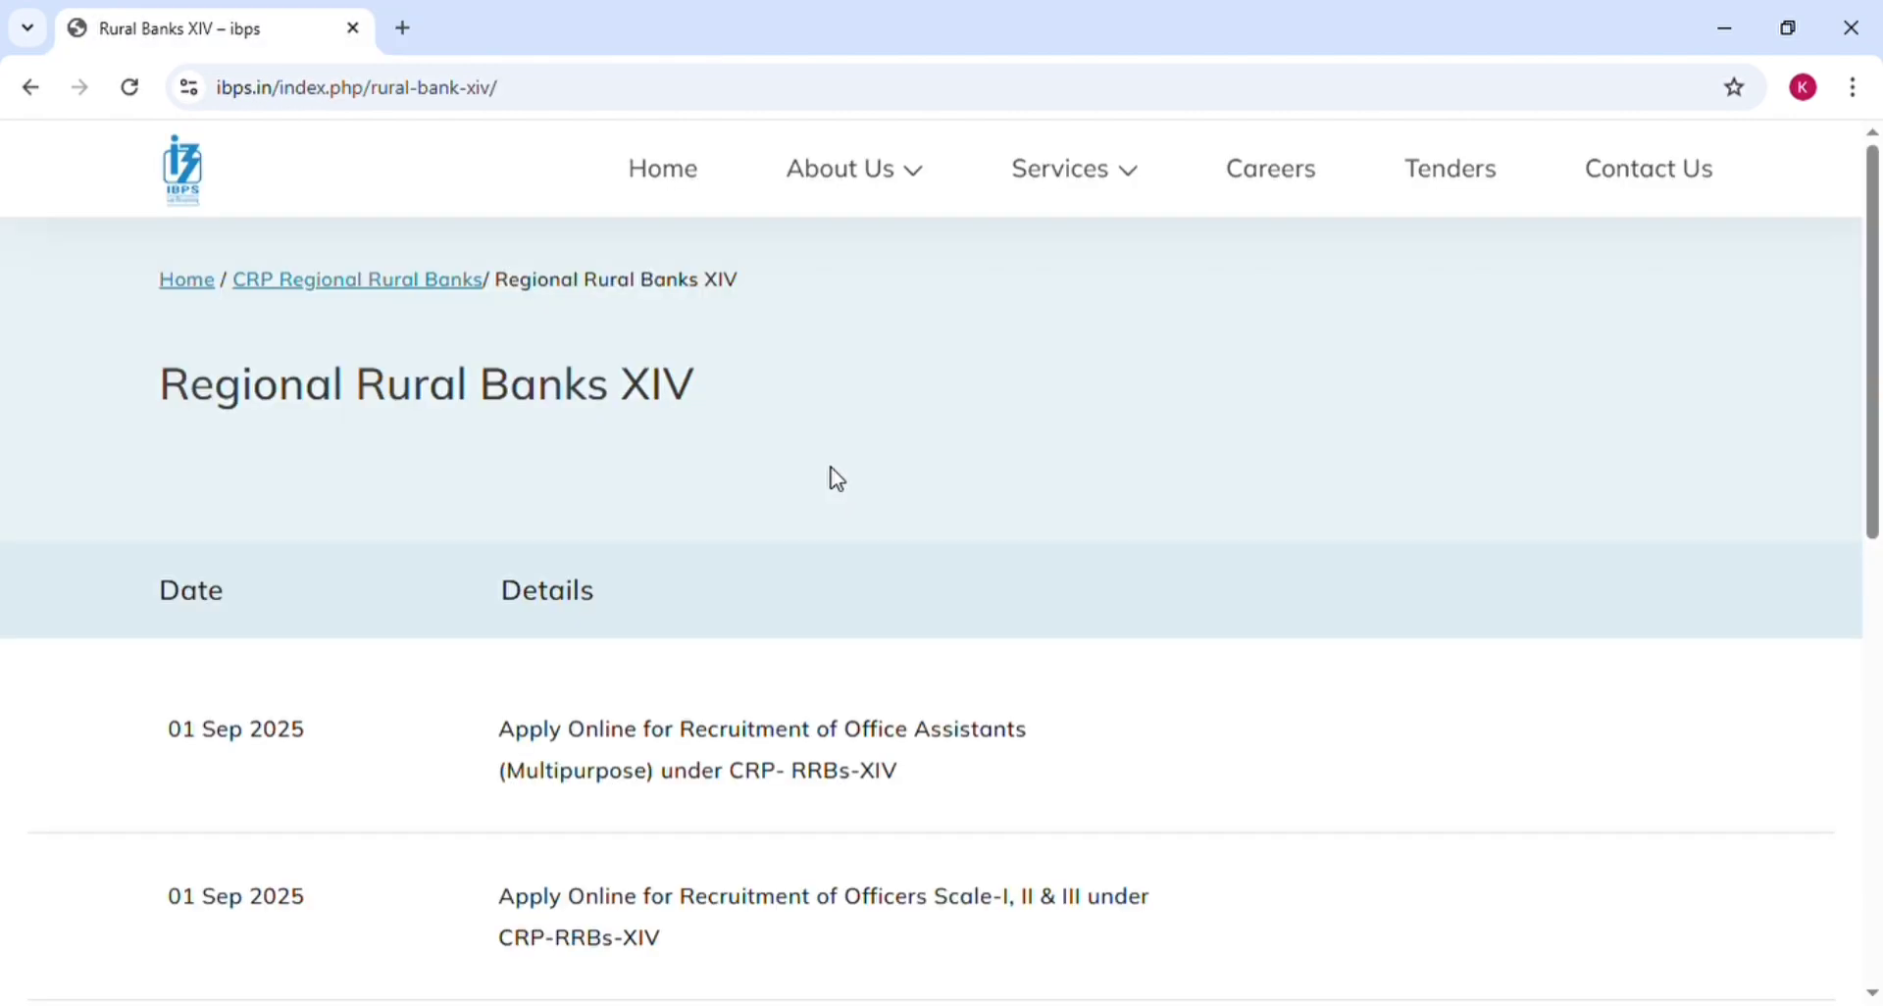
scroll(836, 479, "down", 3)
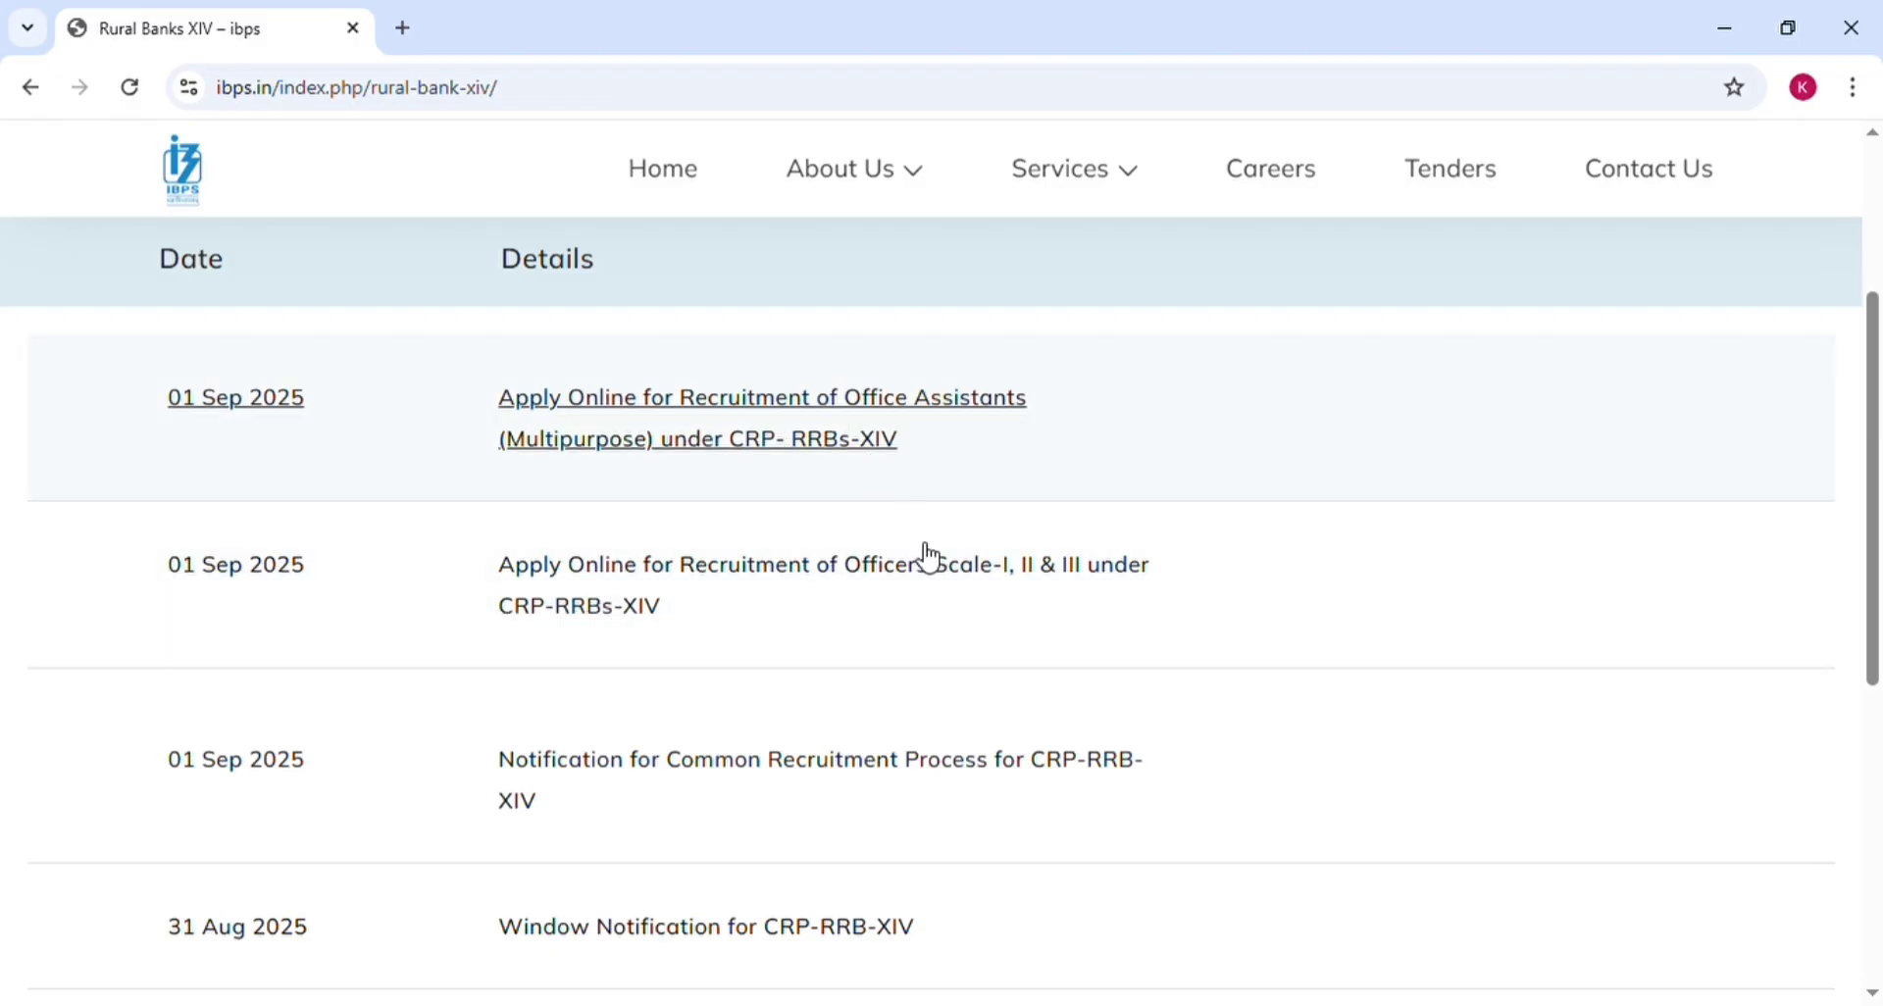
Open the Office Assistants online application and start a new candidate registration
left_click(731, 413)
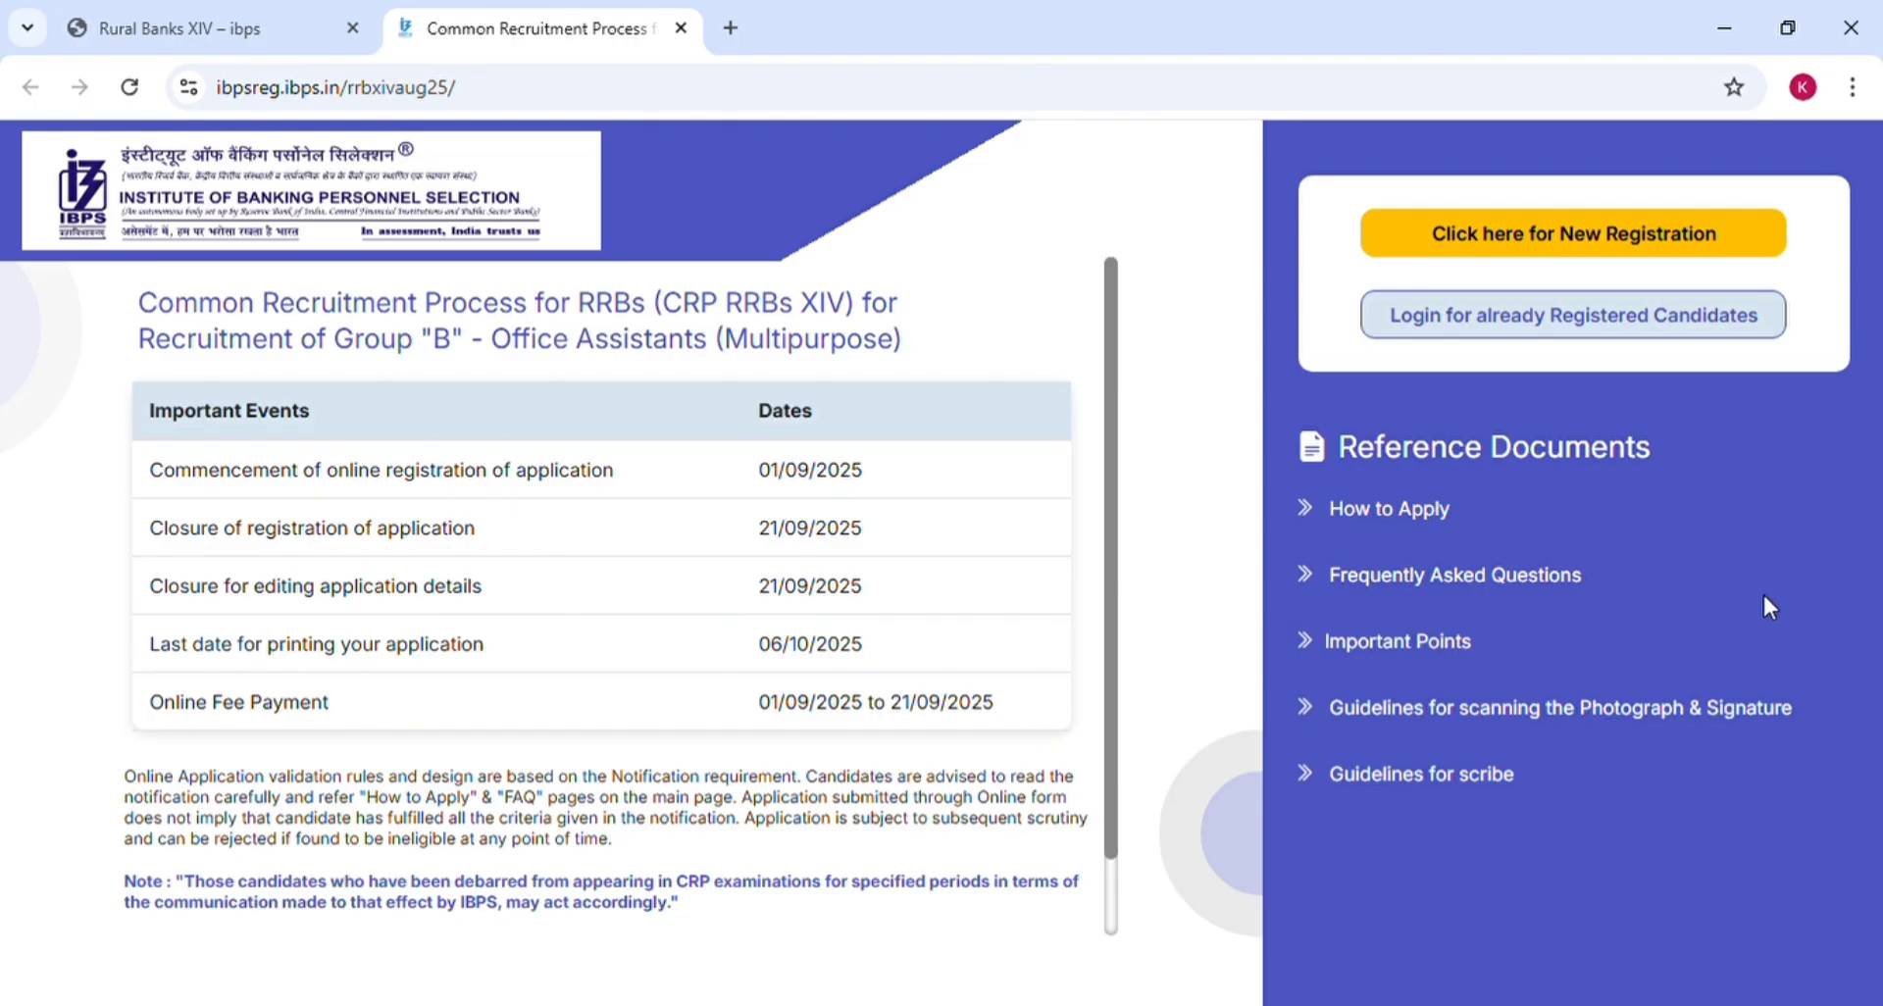
left_click(1531, 240)
left_click(1523, 236)
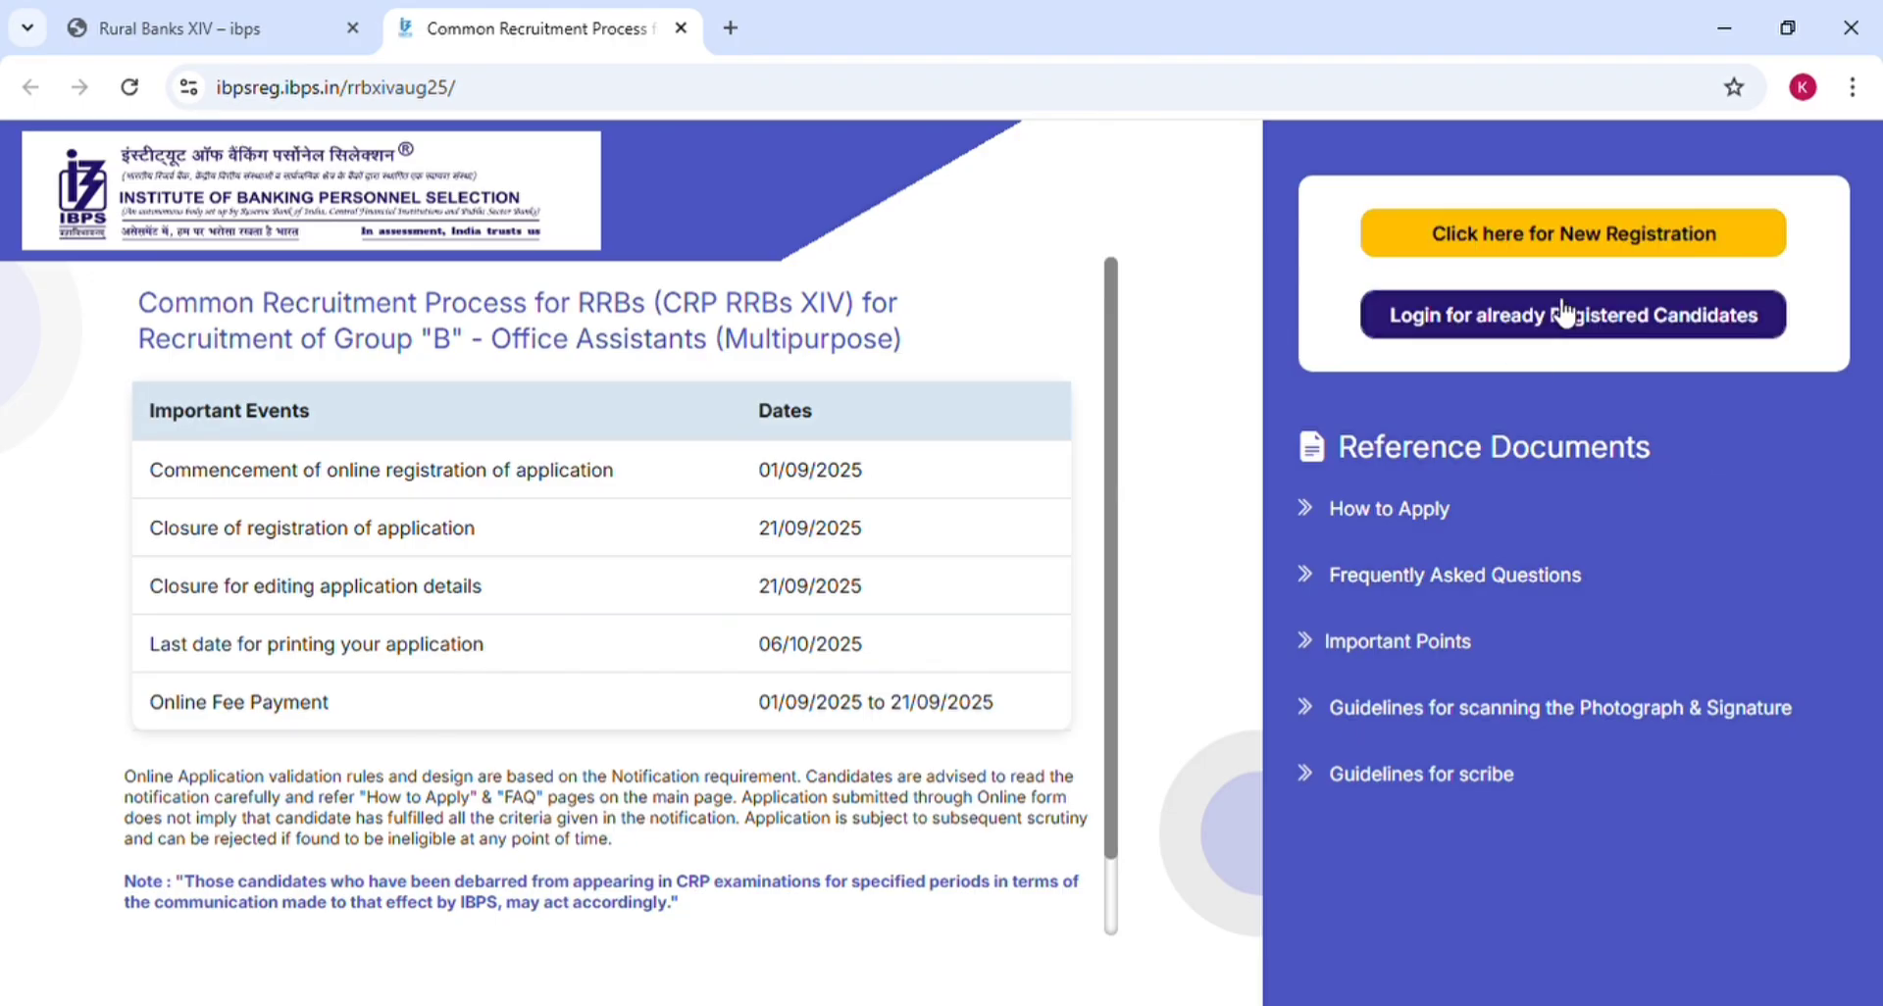
left_click(1533, 245)
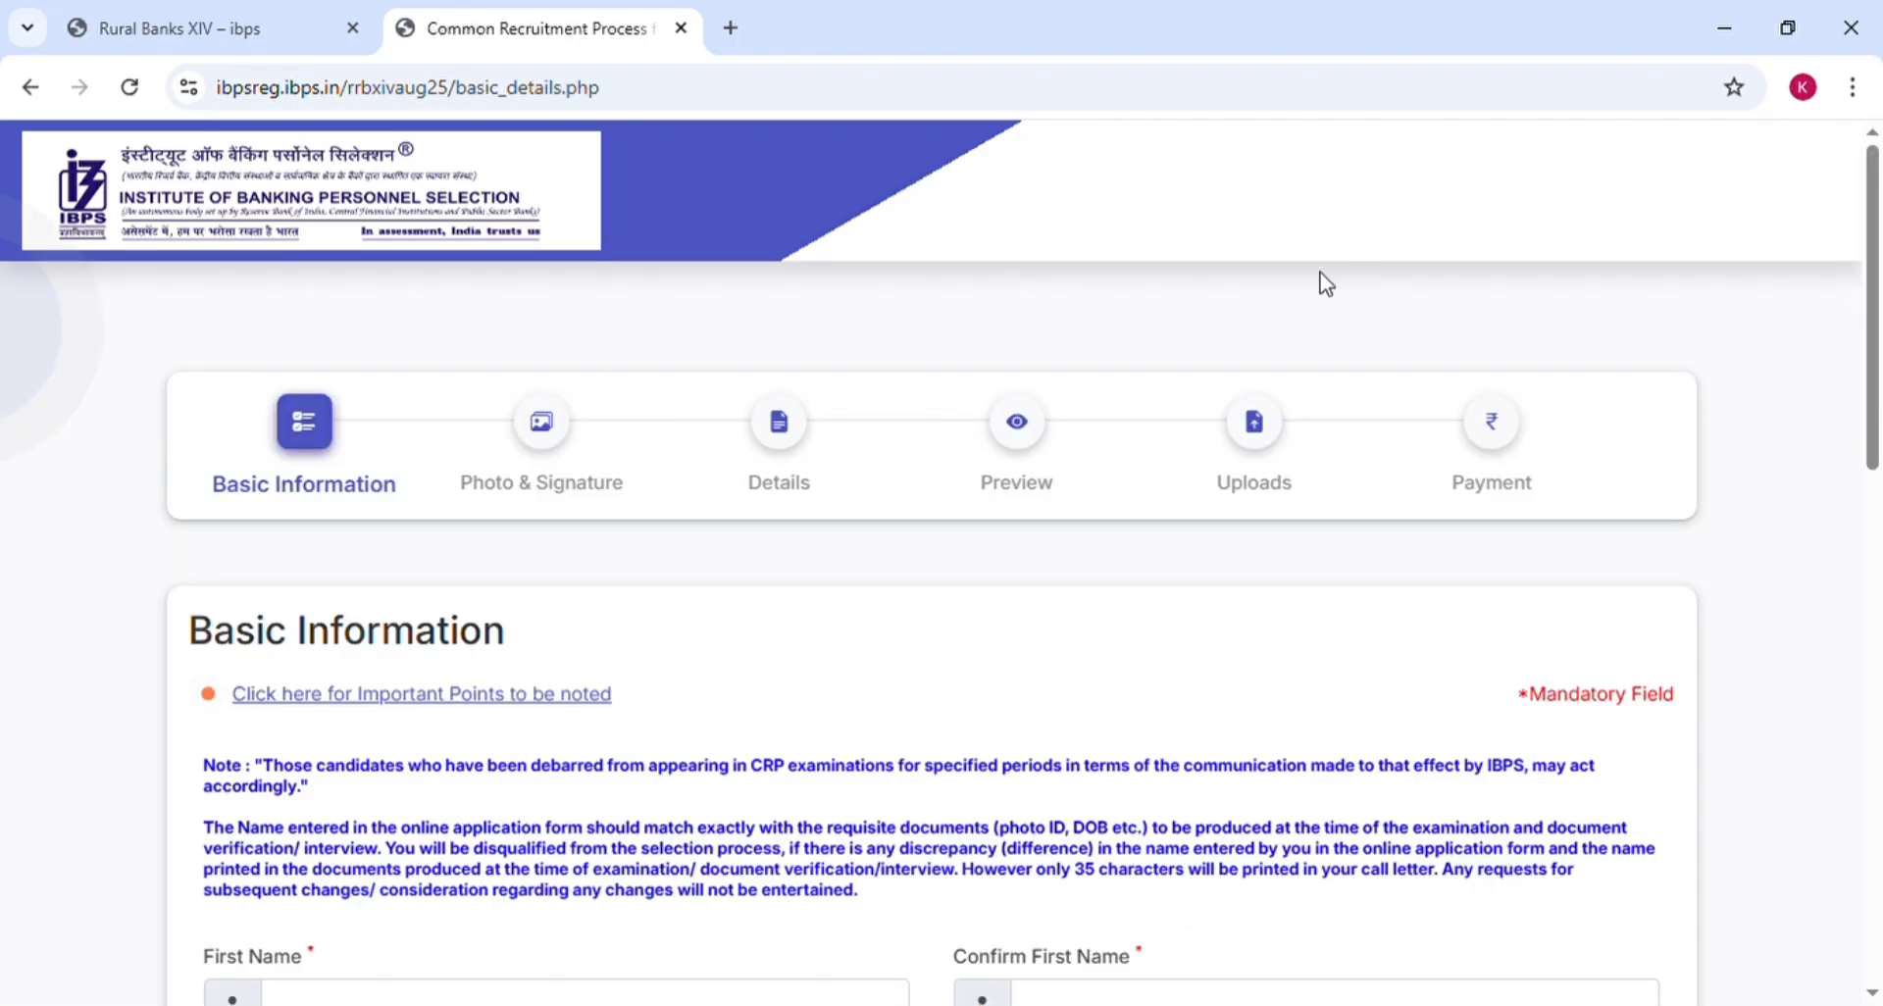
scroll(1323, 284, "down", 1)
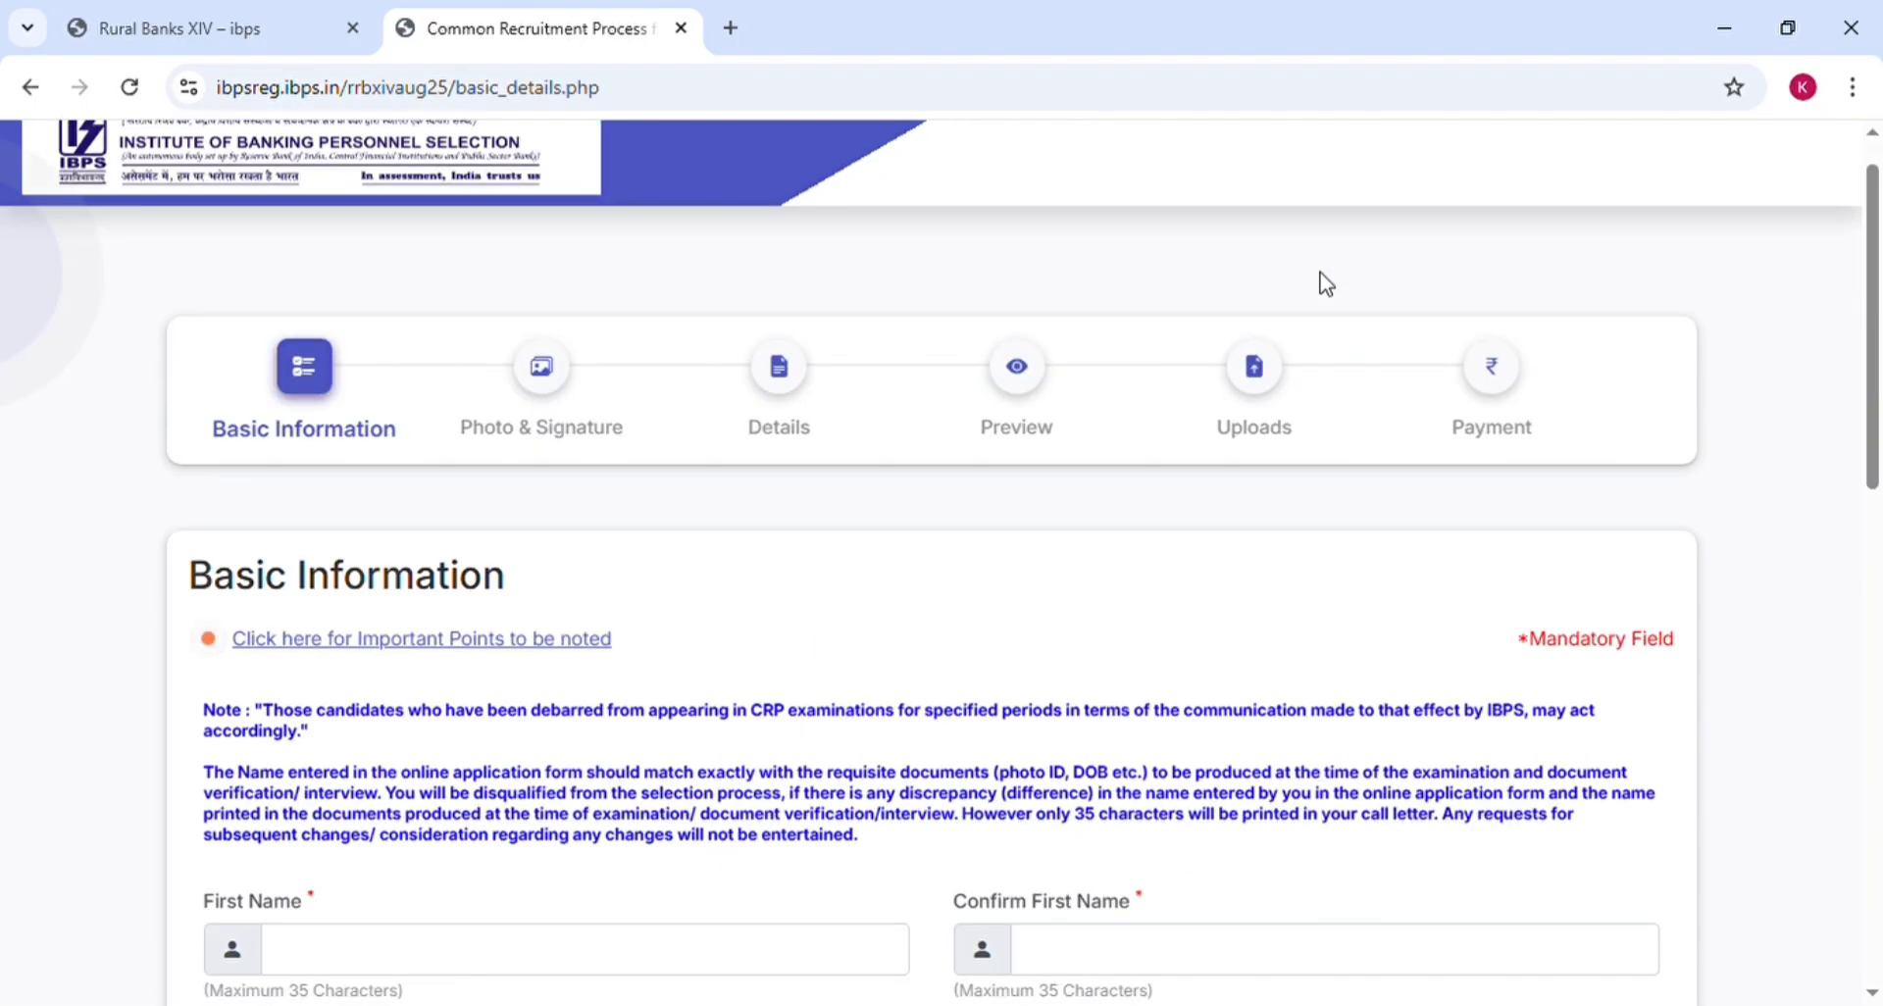
scroll(1332, 285, "down", 3)
scroll(1334, 285, "down", 2)
scroll(1324, 283, "down", 1)
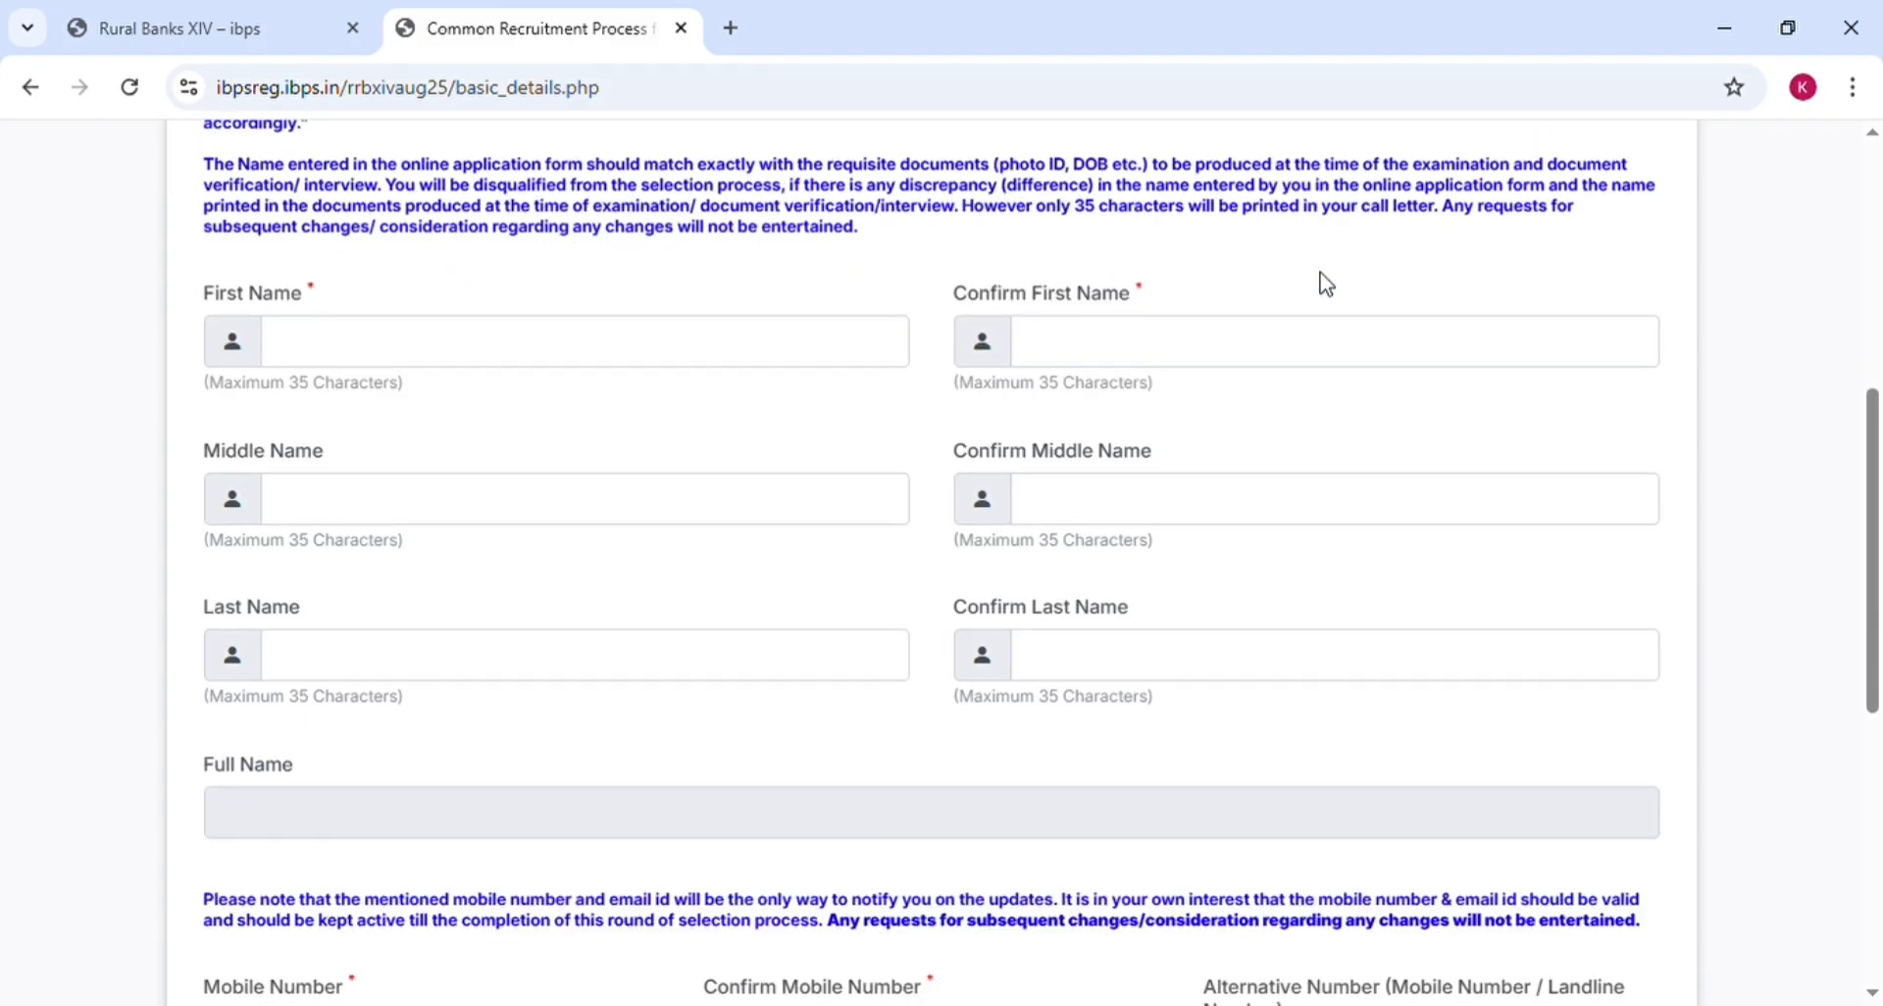
left_click(471, 355)
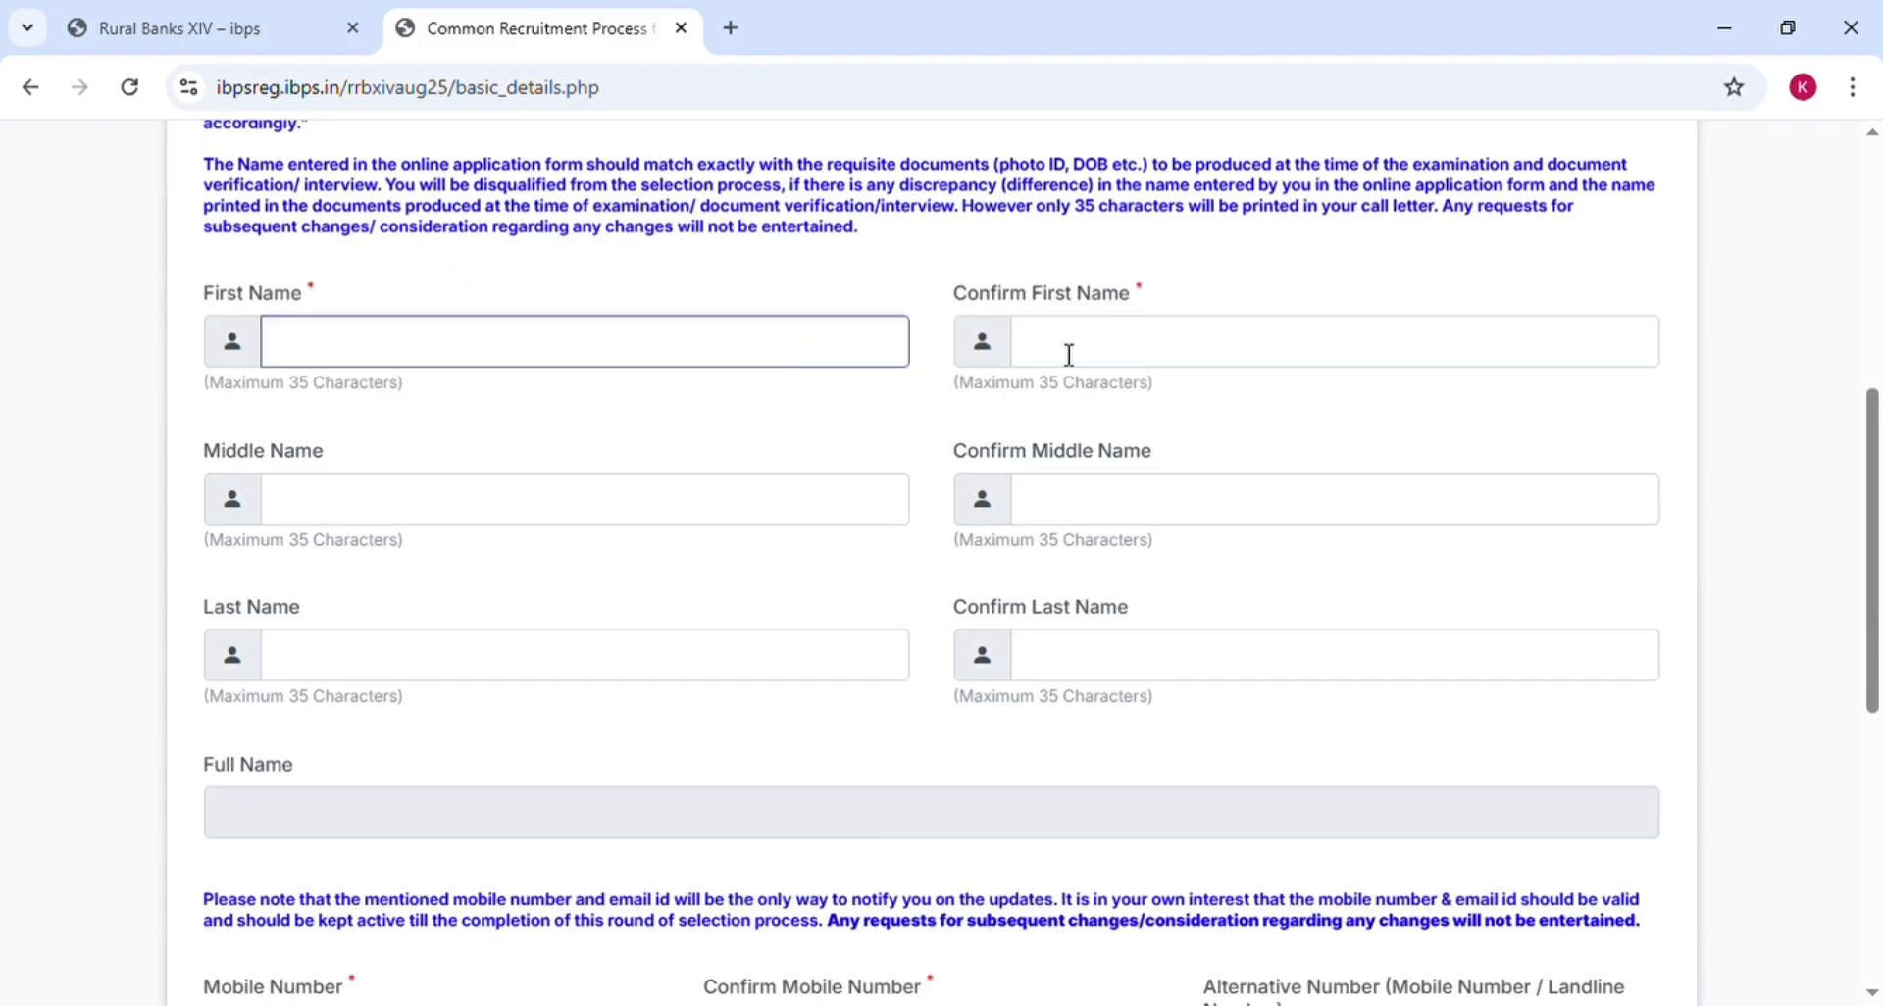
left_click(1185, 348)
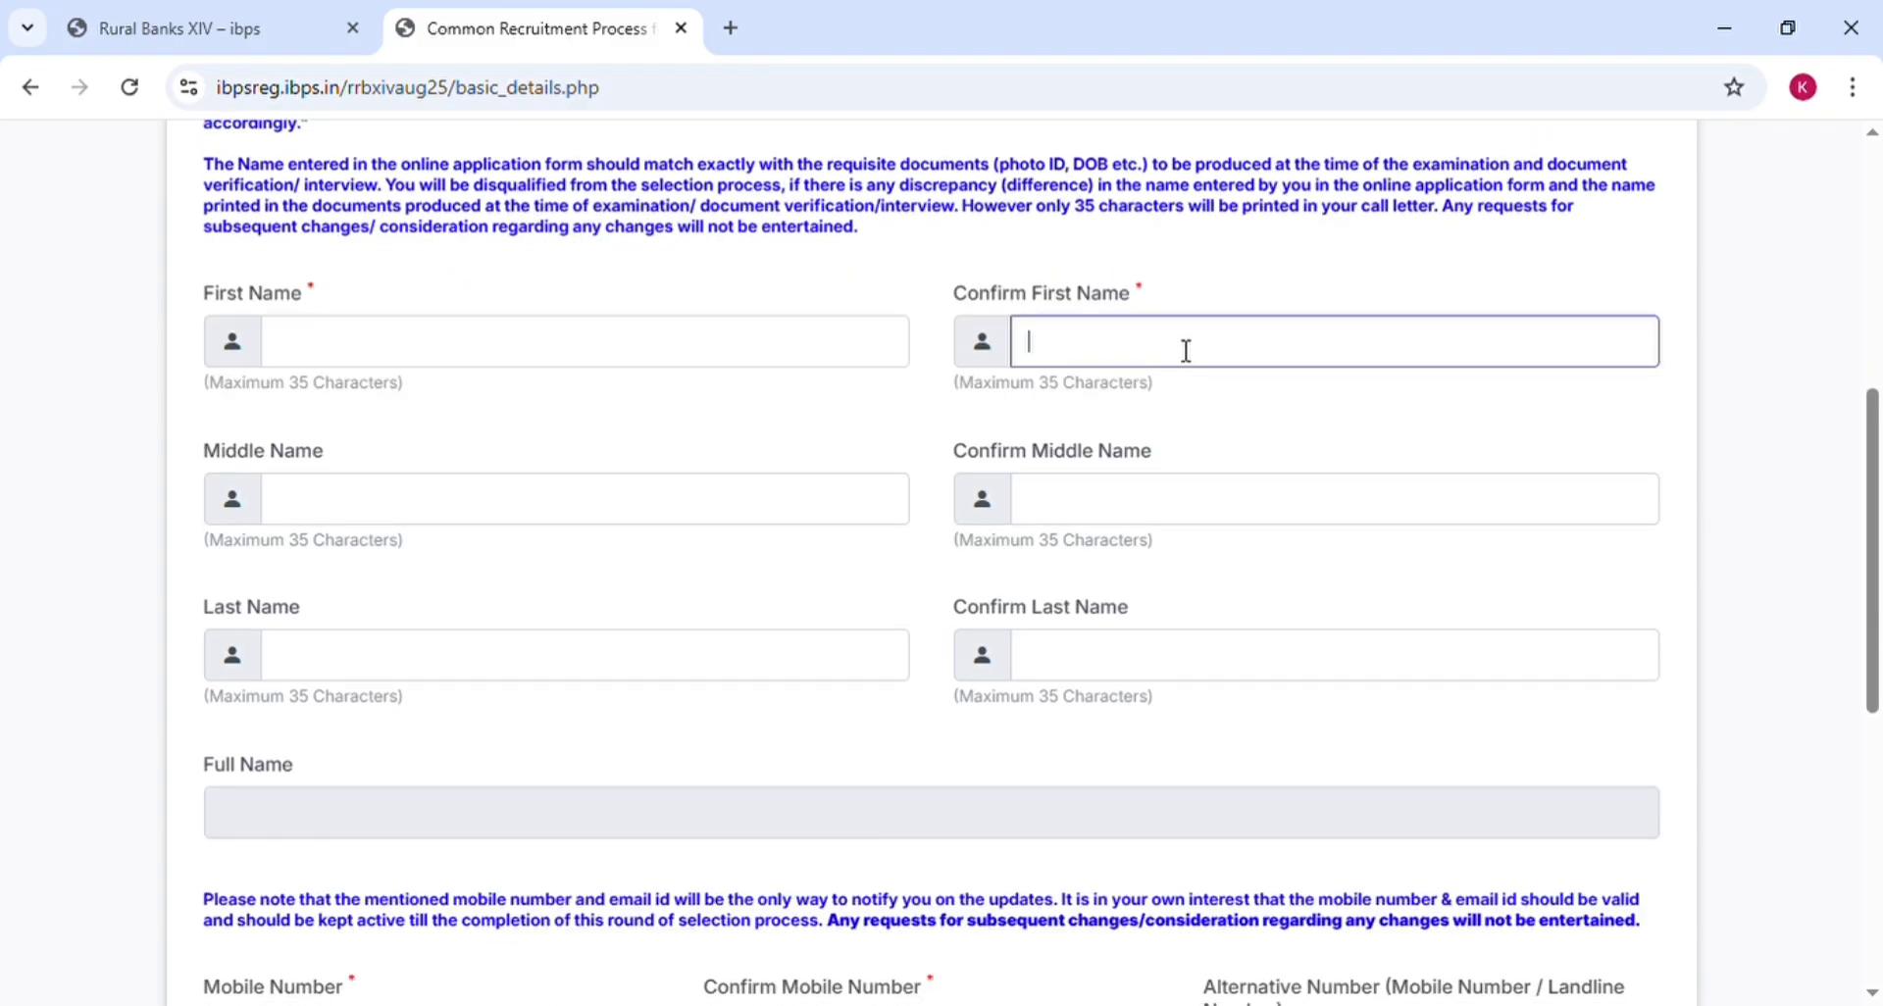
left_click(360, 522)
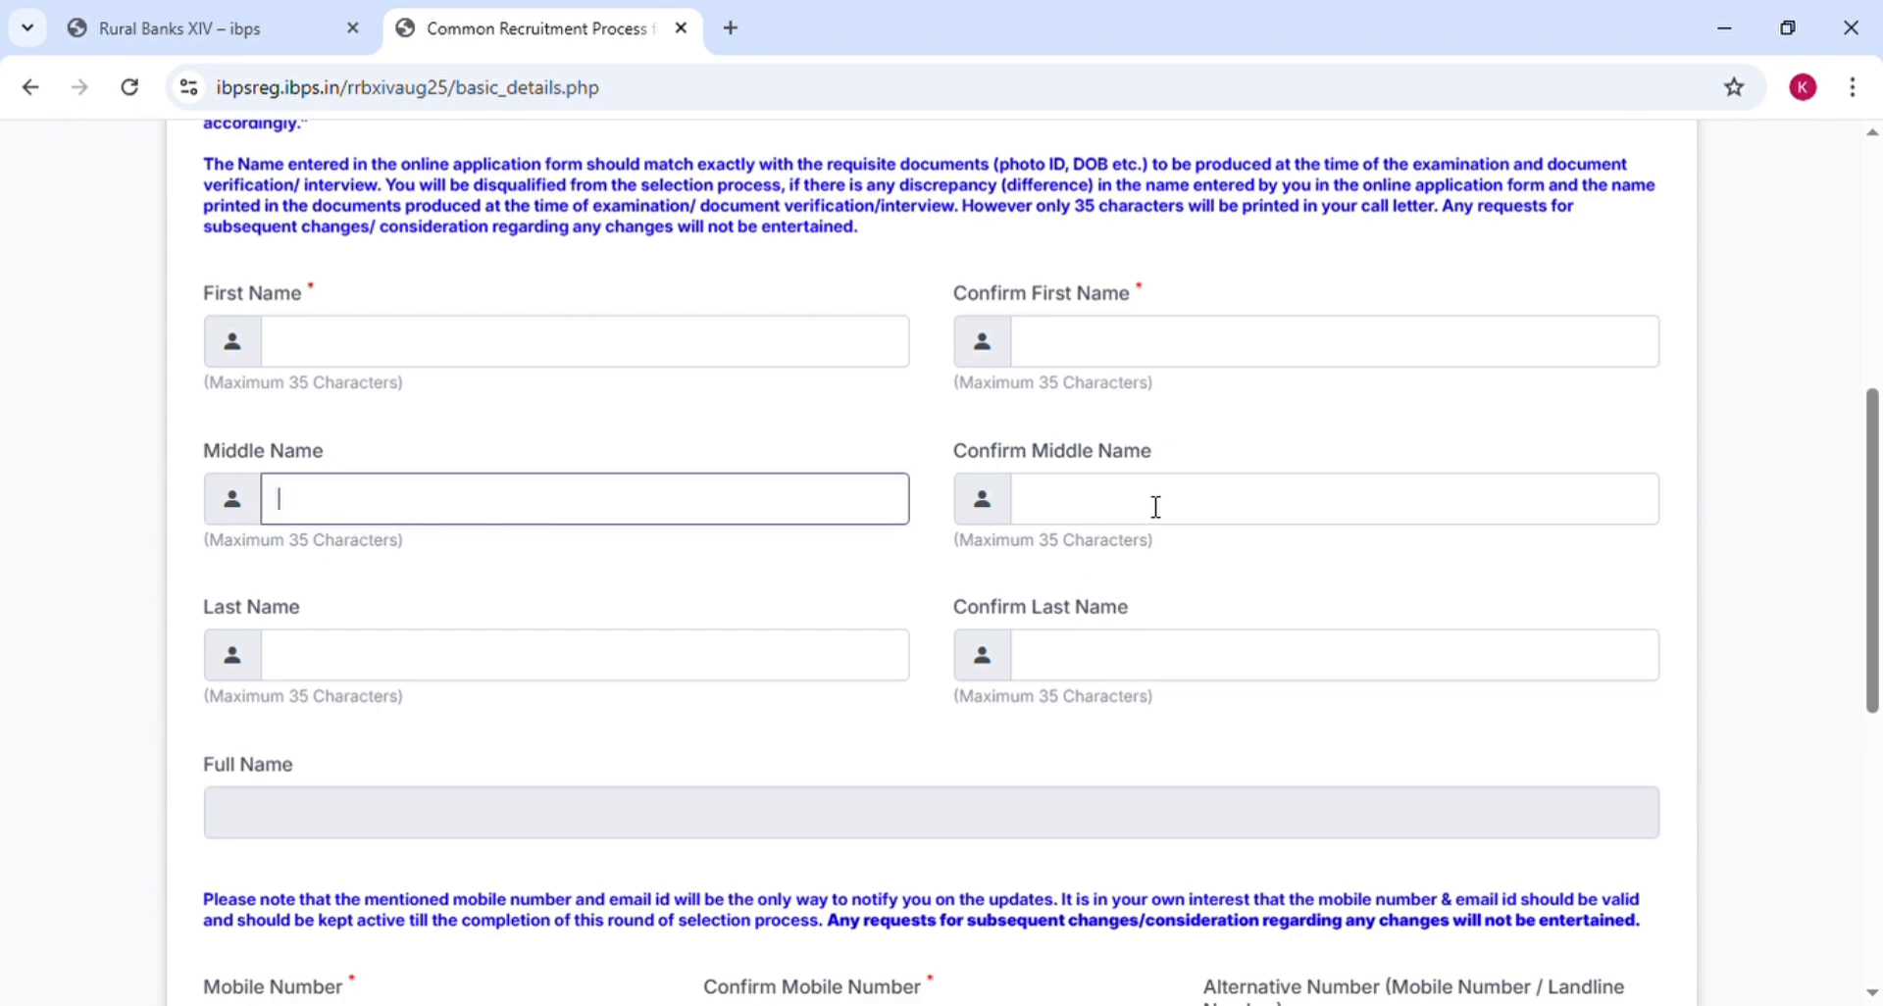
left_click(1091, 521)
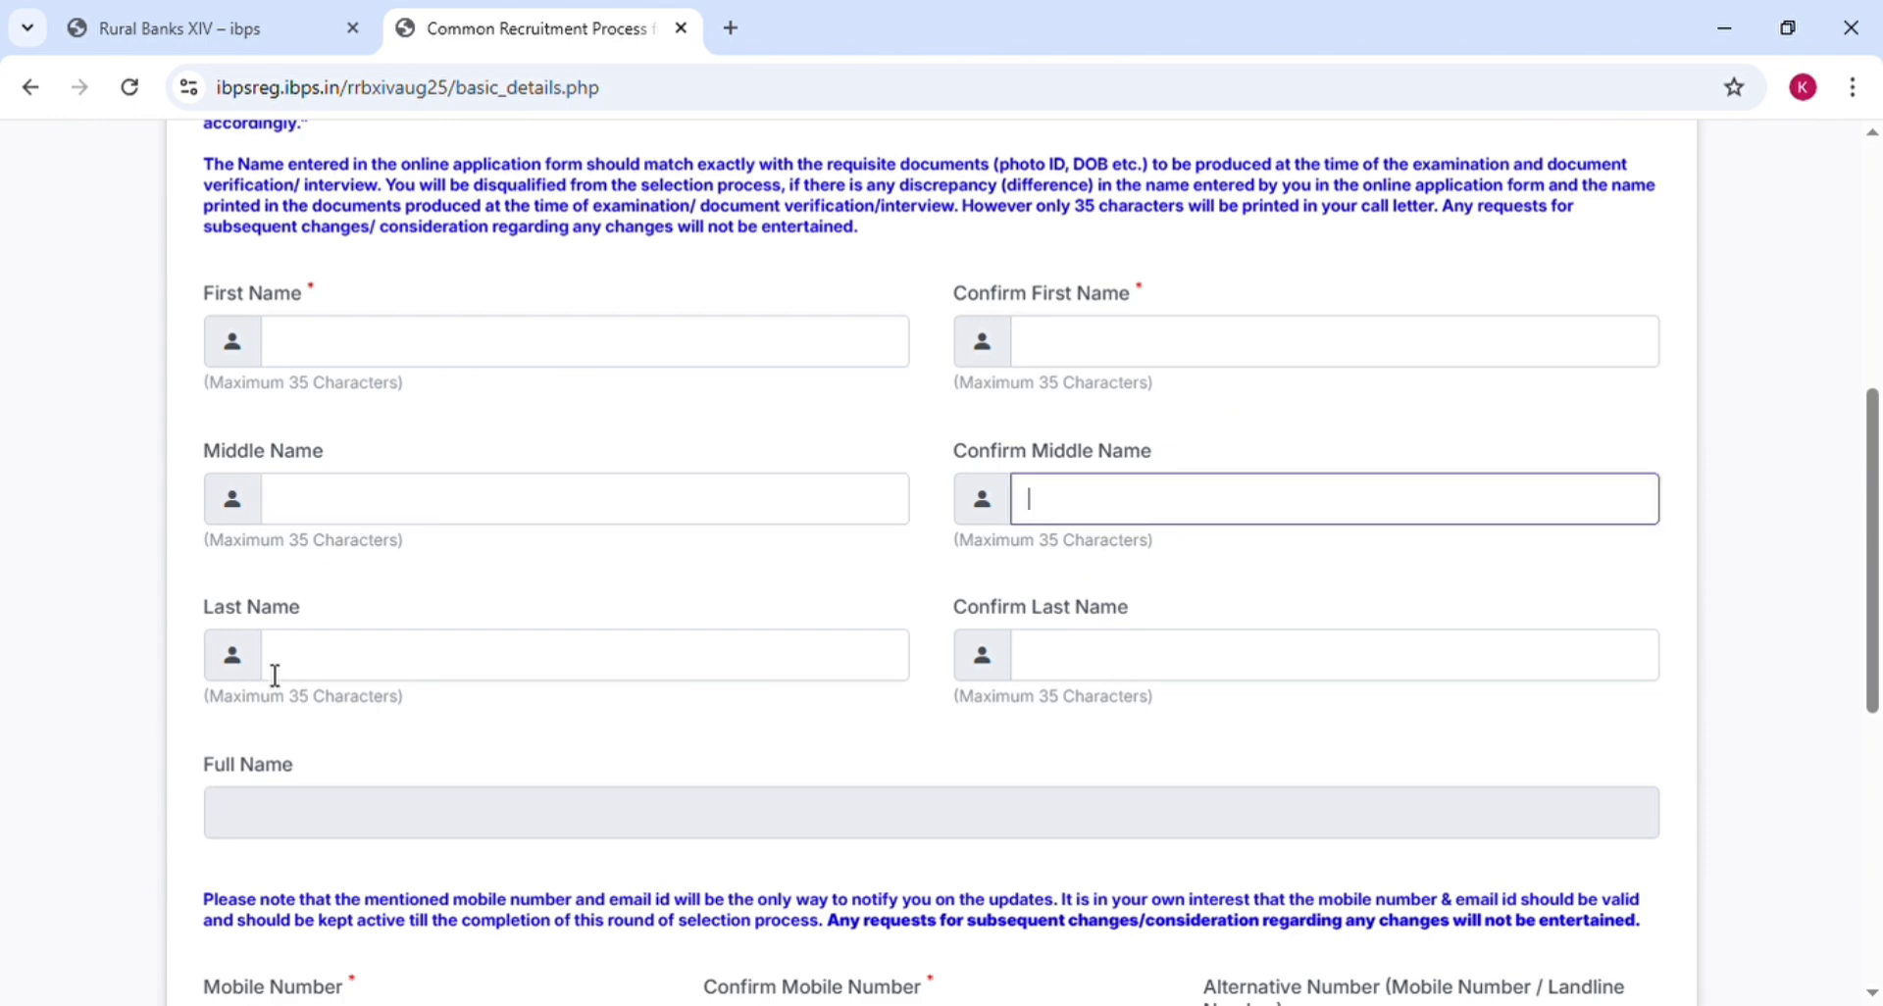
left_click(313, 667)
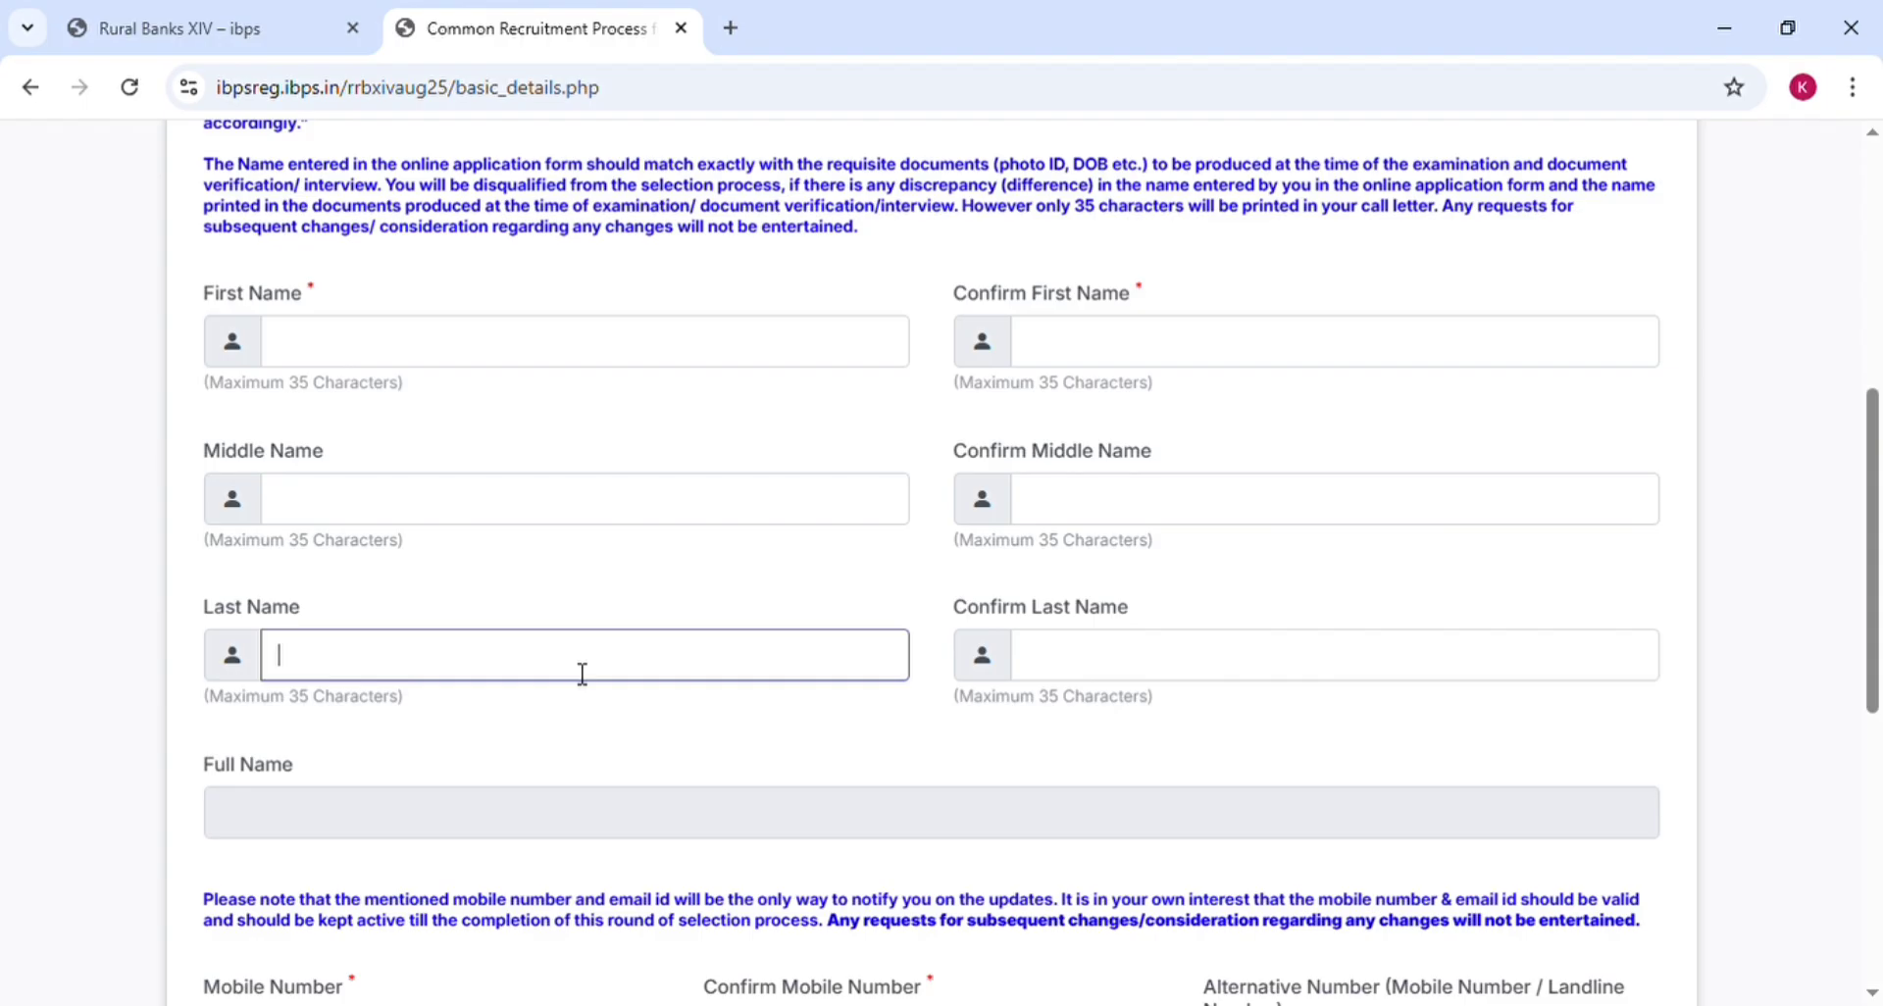
left_click(1093, 672)
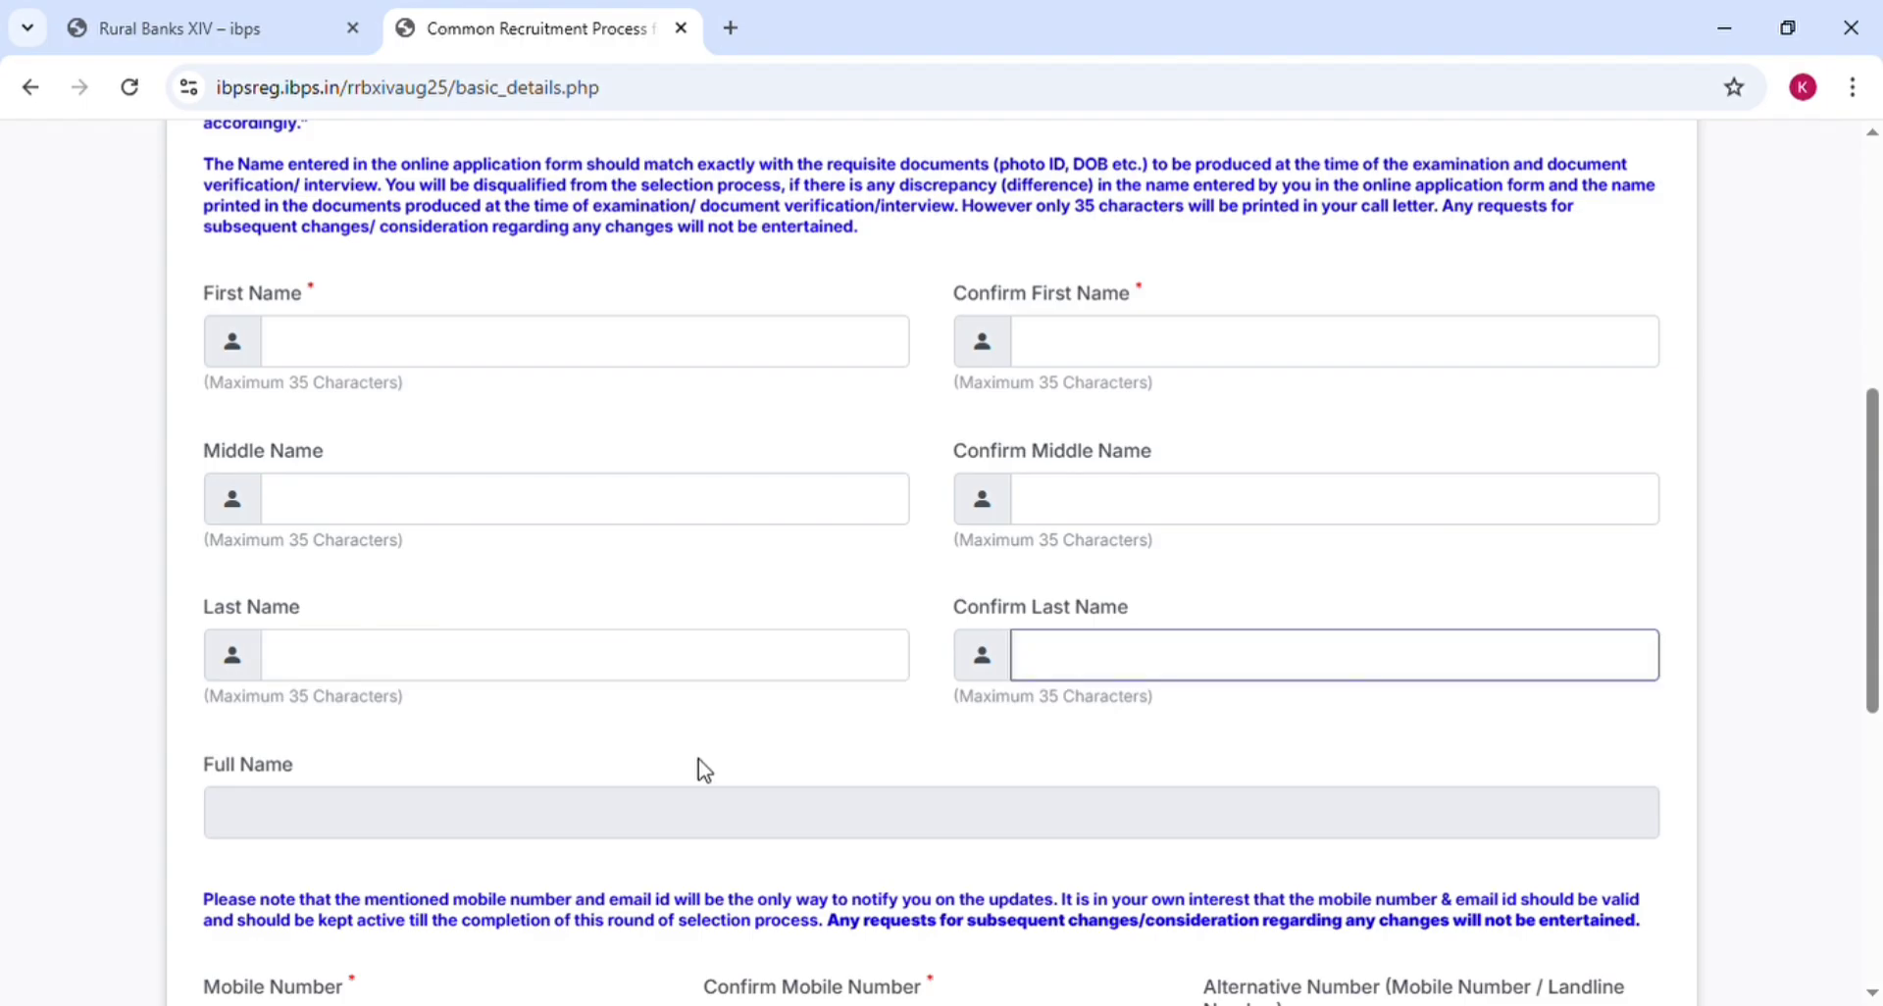
left_click(705, 769)
scroll(705, 770, "down", 6)
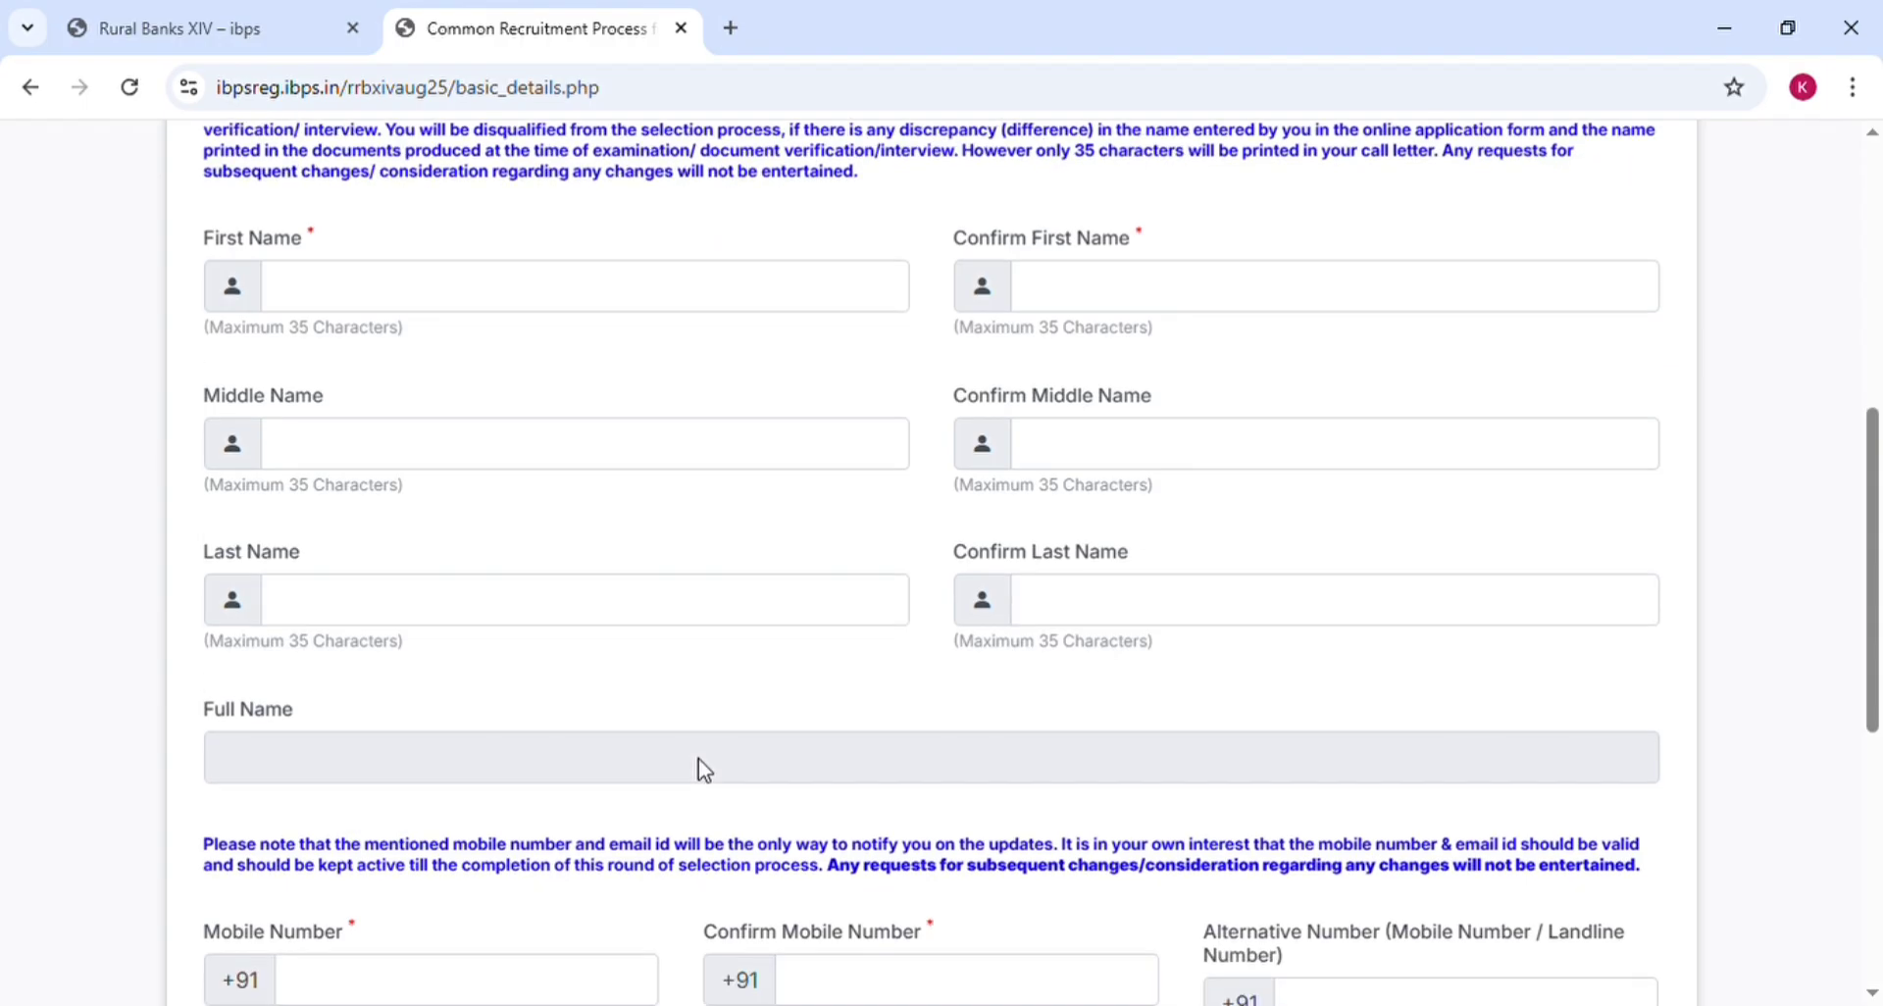
scroll(705, 770, "down", 2)
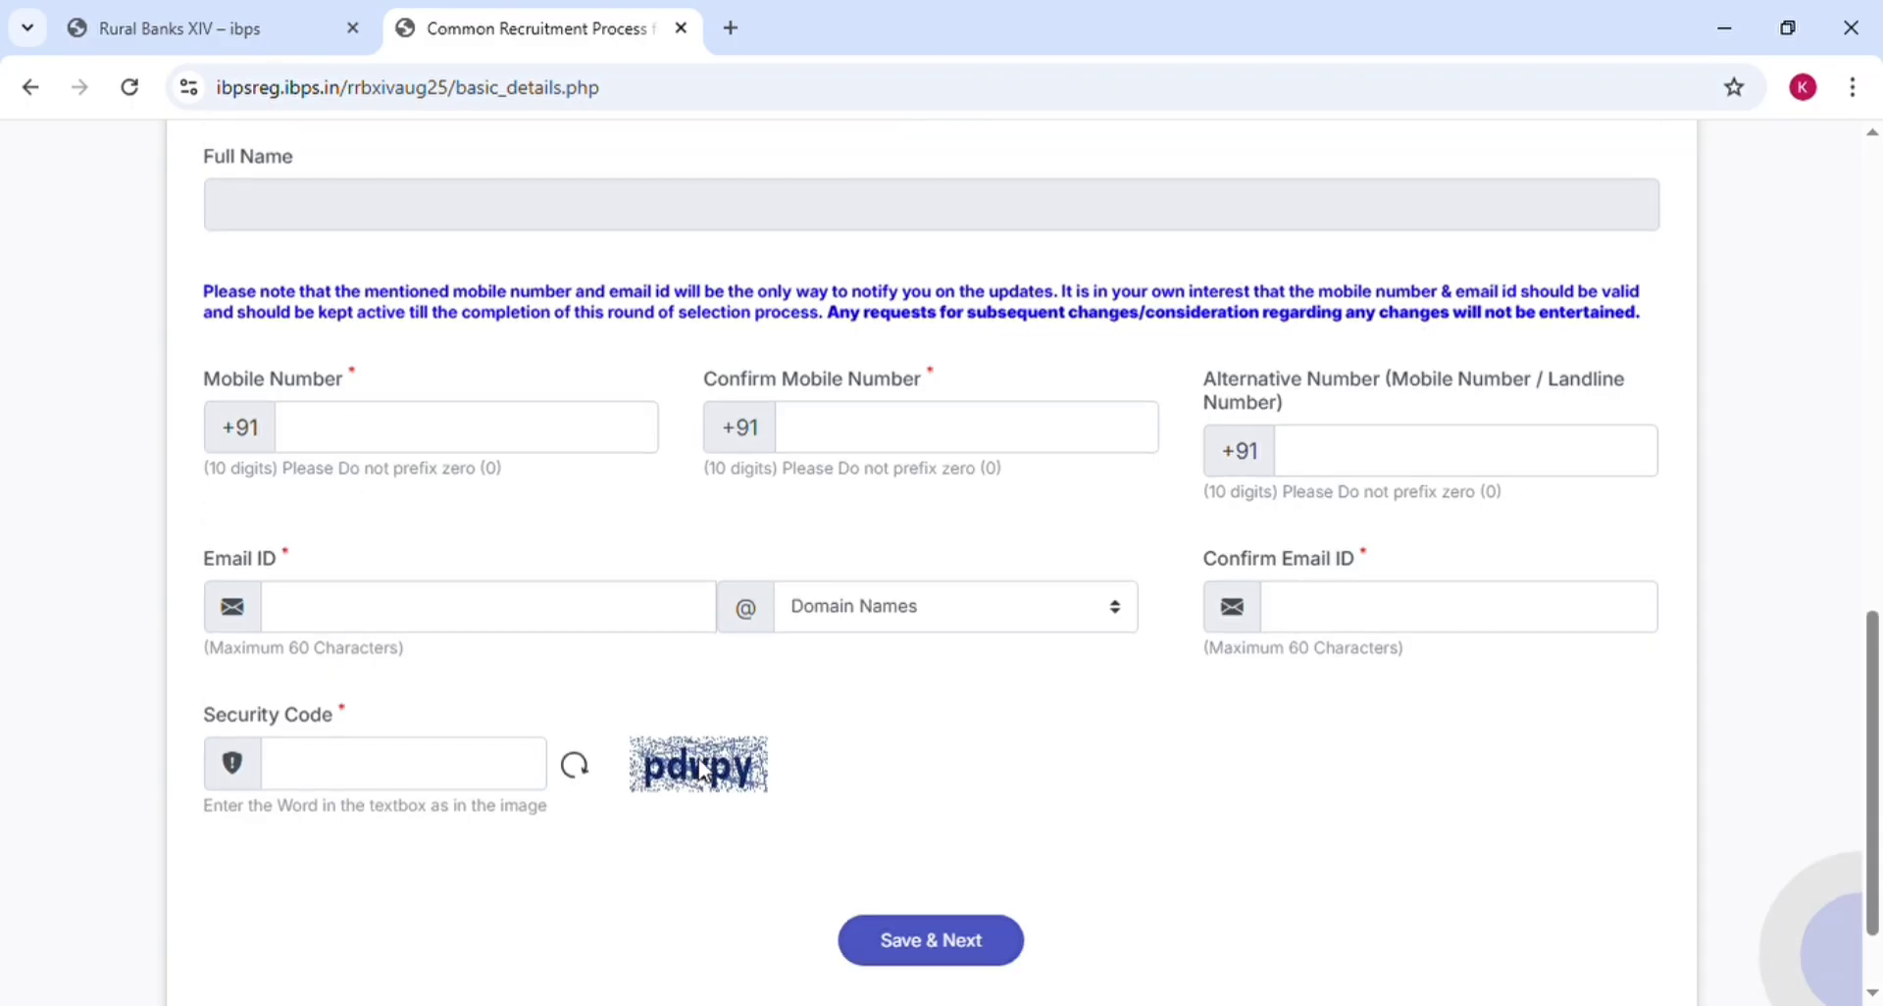
Enter the candidate's e-mail ID with the gmail.com domain and fill in the confirmation field
left_click(463, 334)
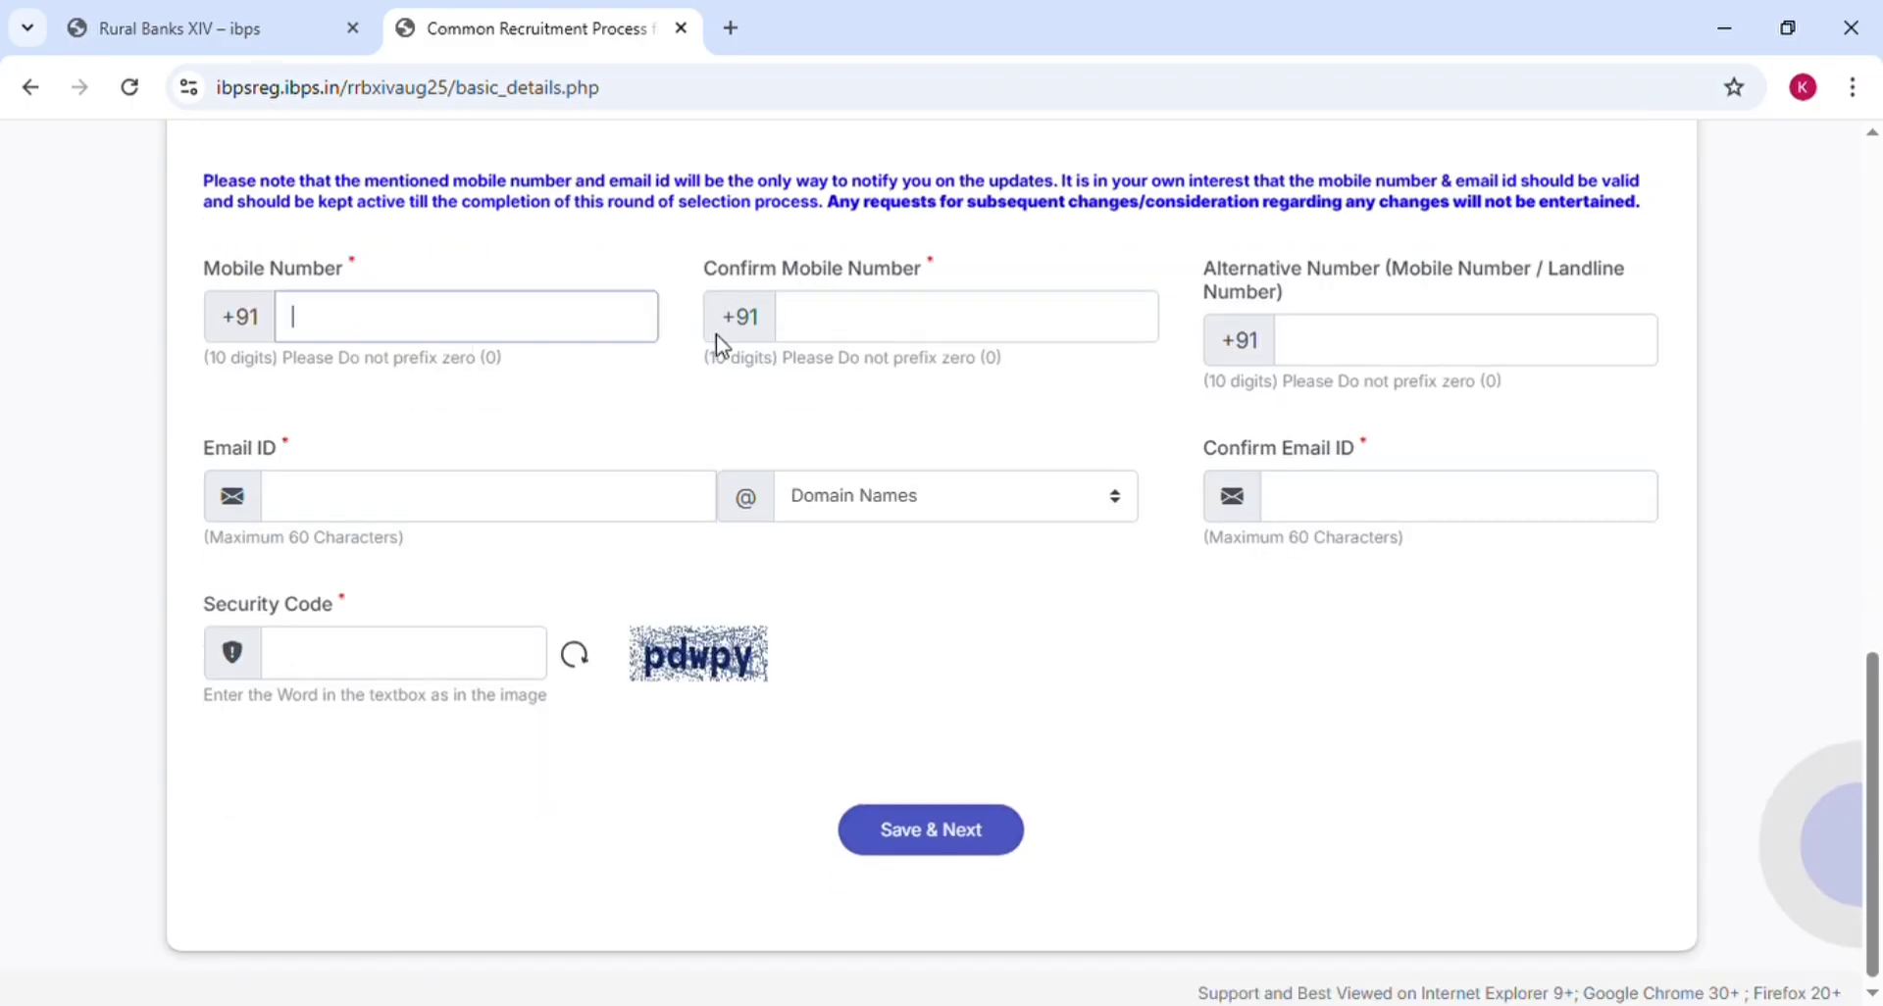
left_click(896, 327)
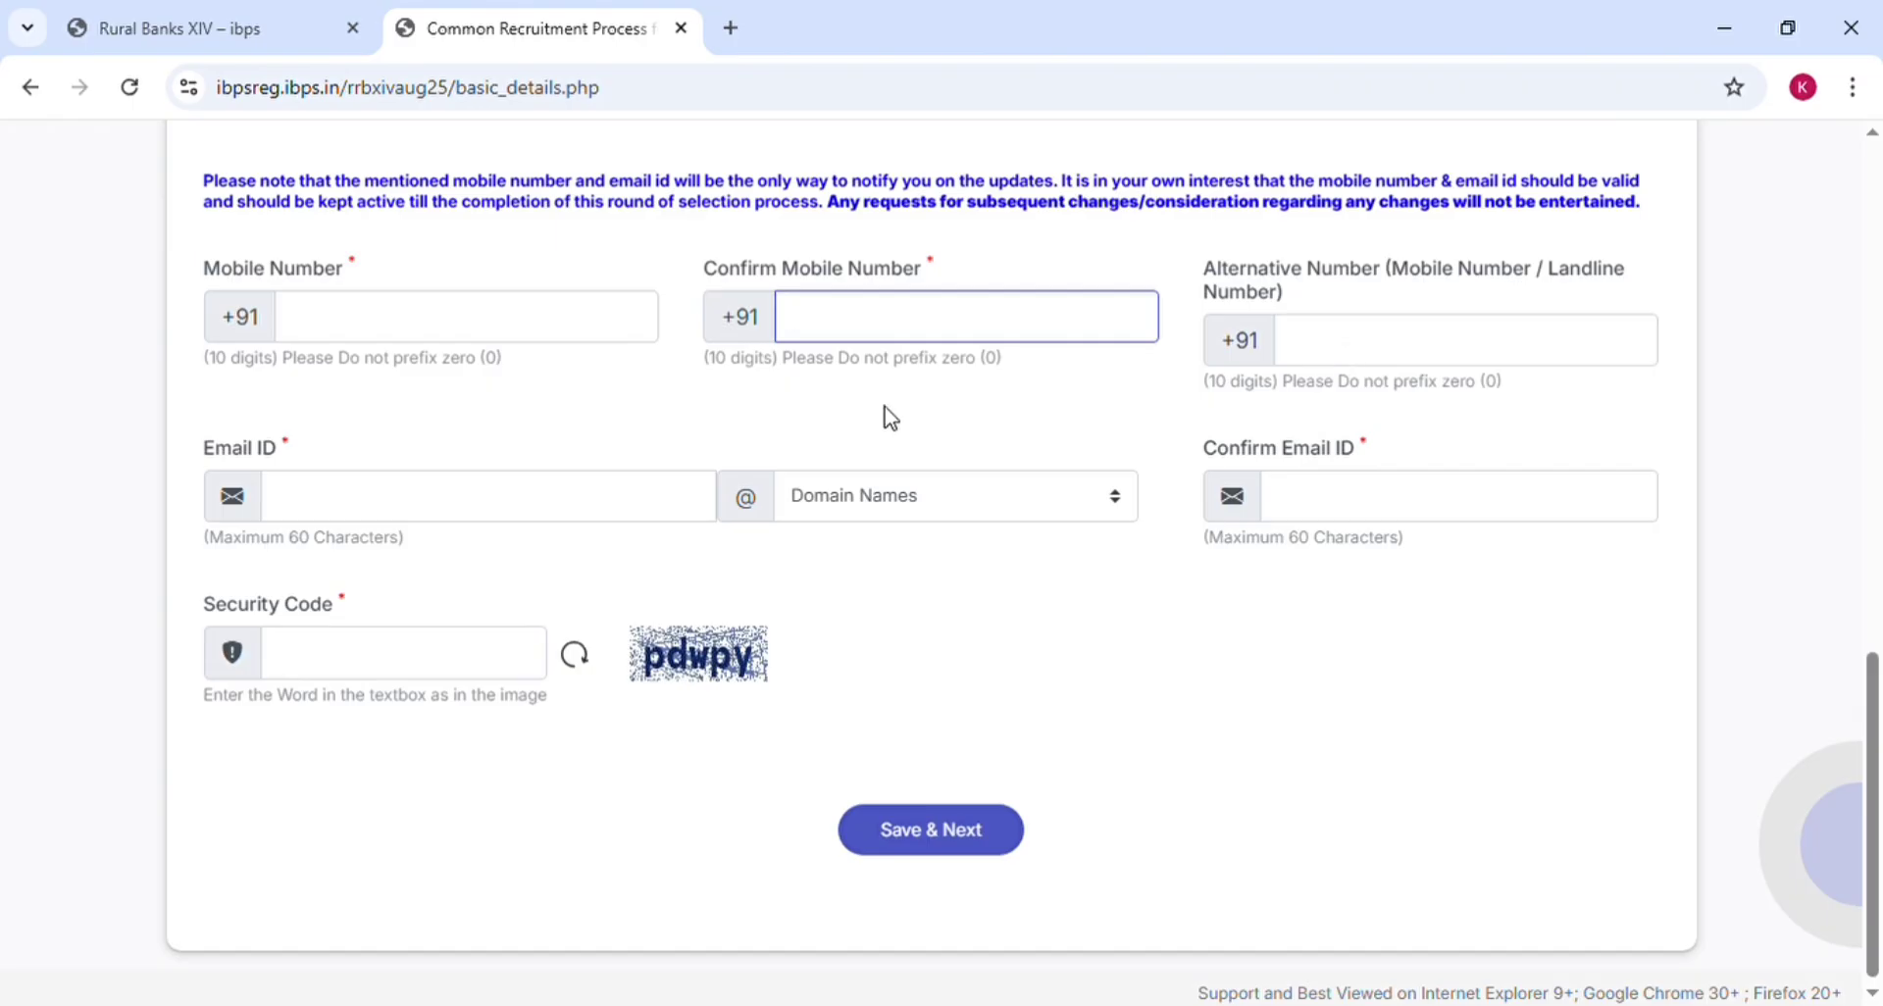
left_click(508, 507)
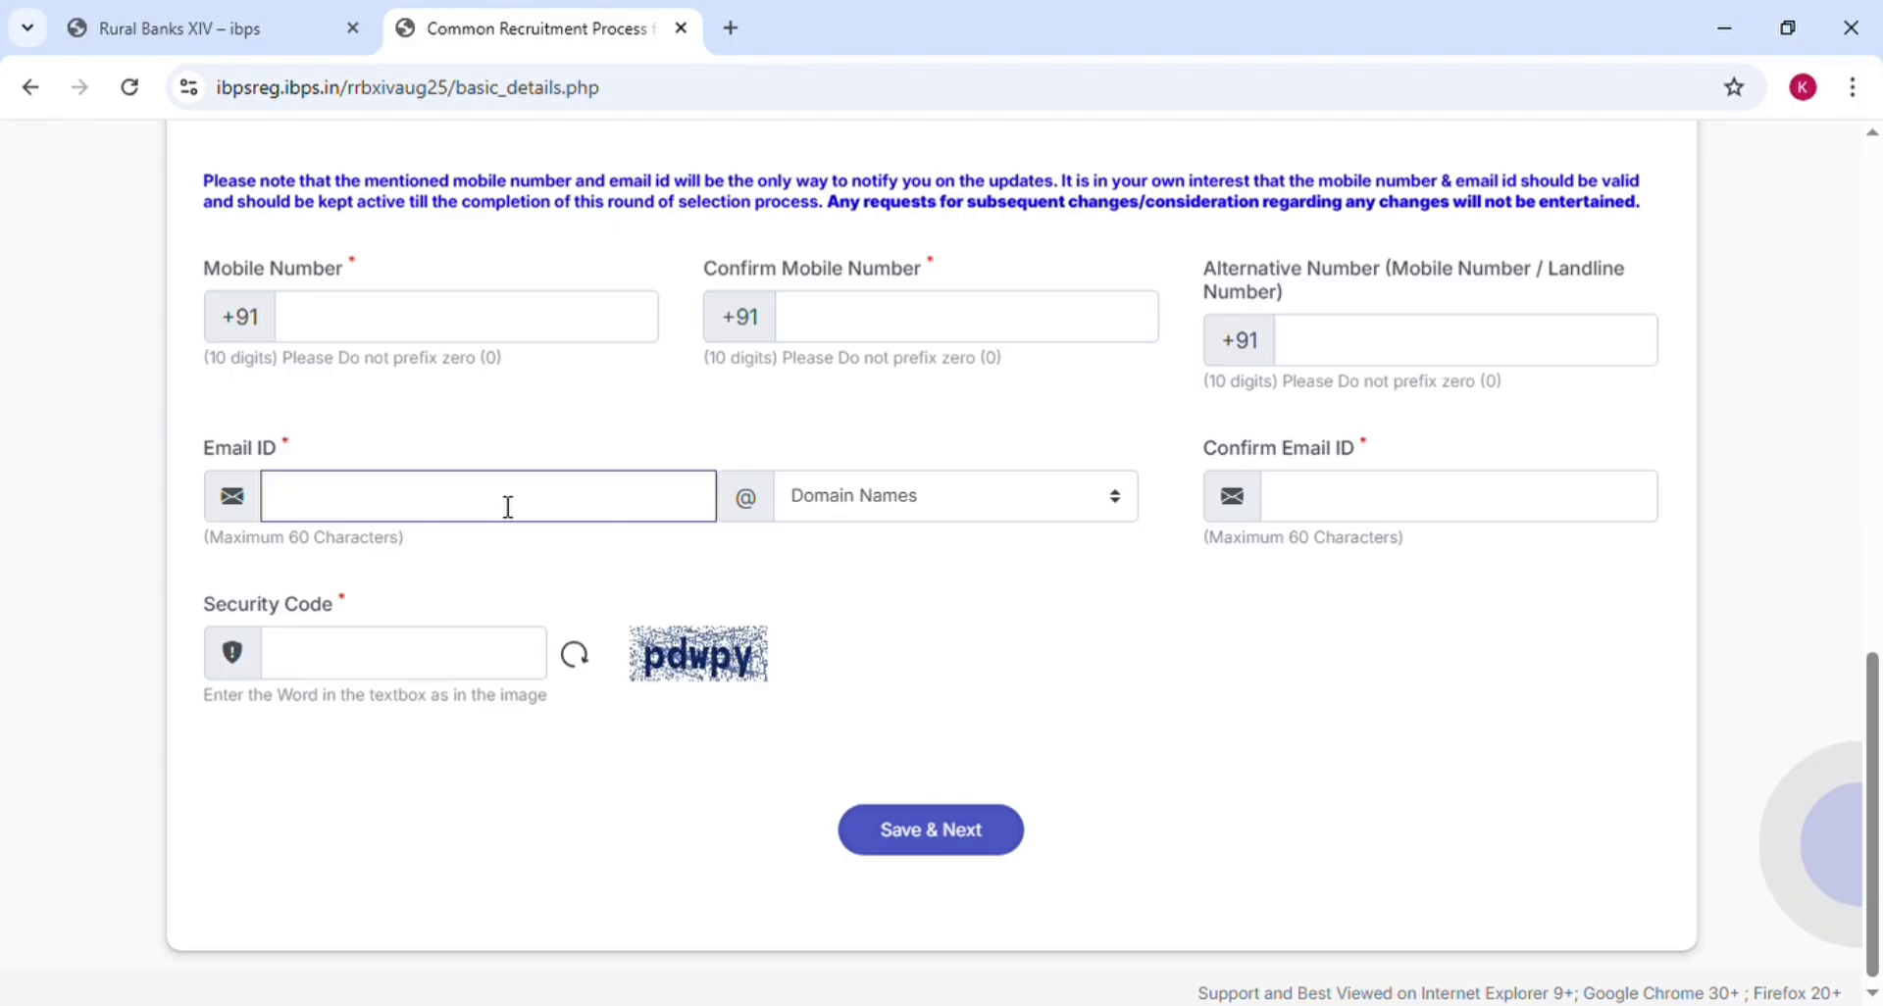
left_click(869, 495)
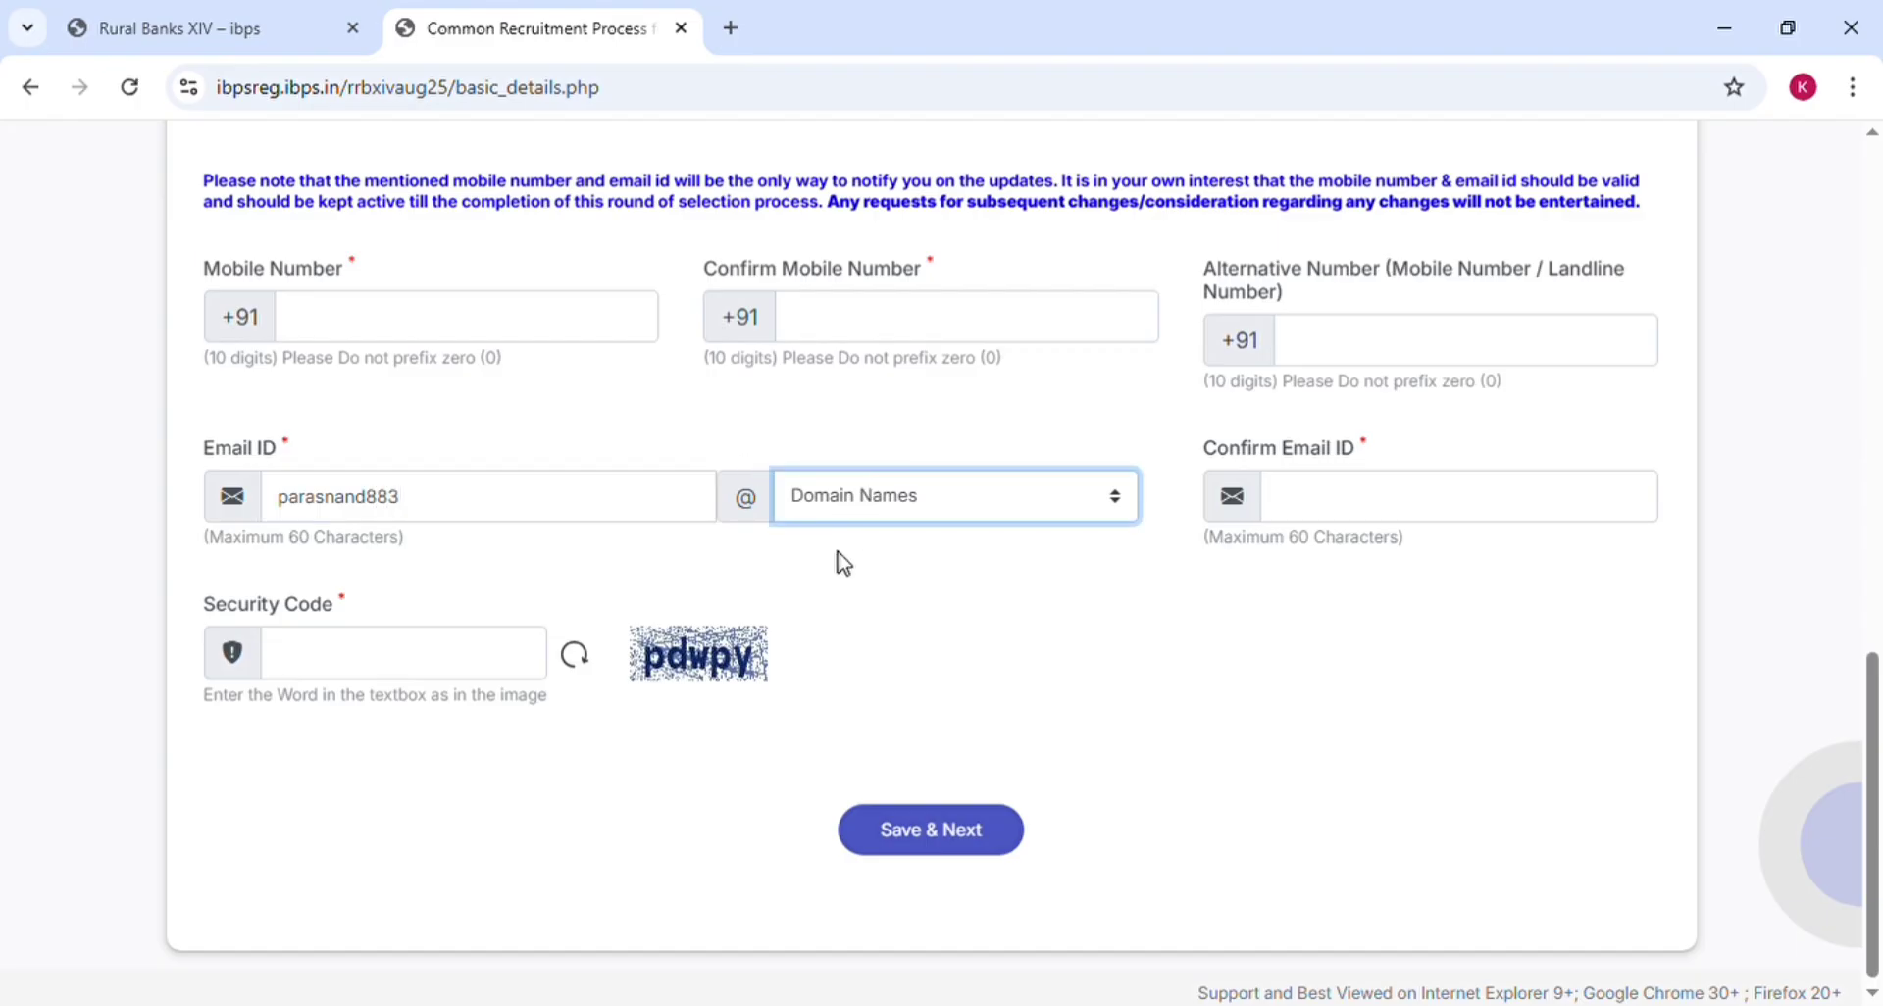
left_click(908, 540)
left_click(1357, 499)
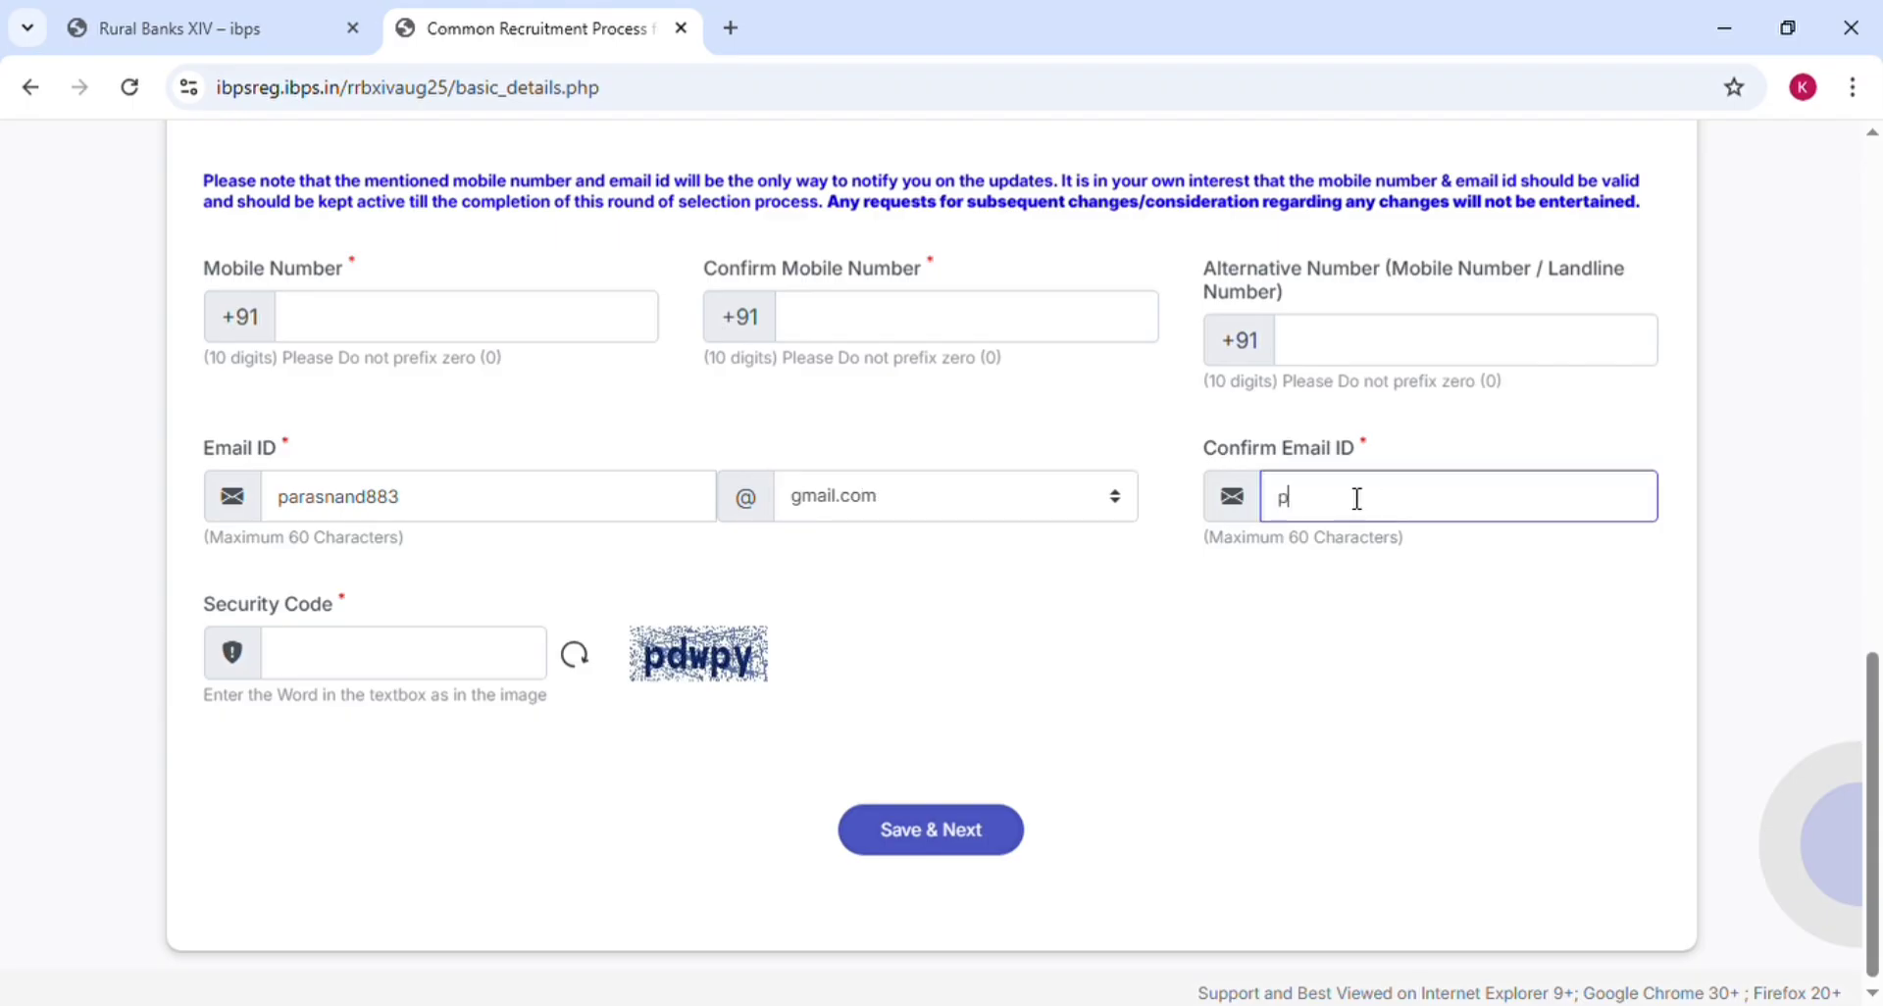
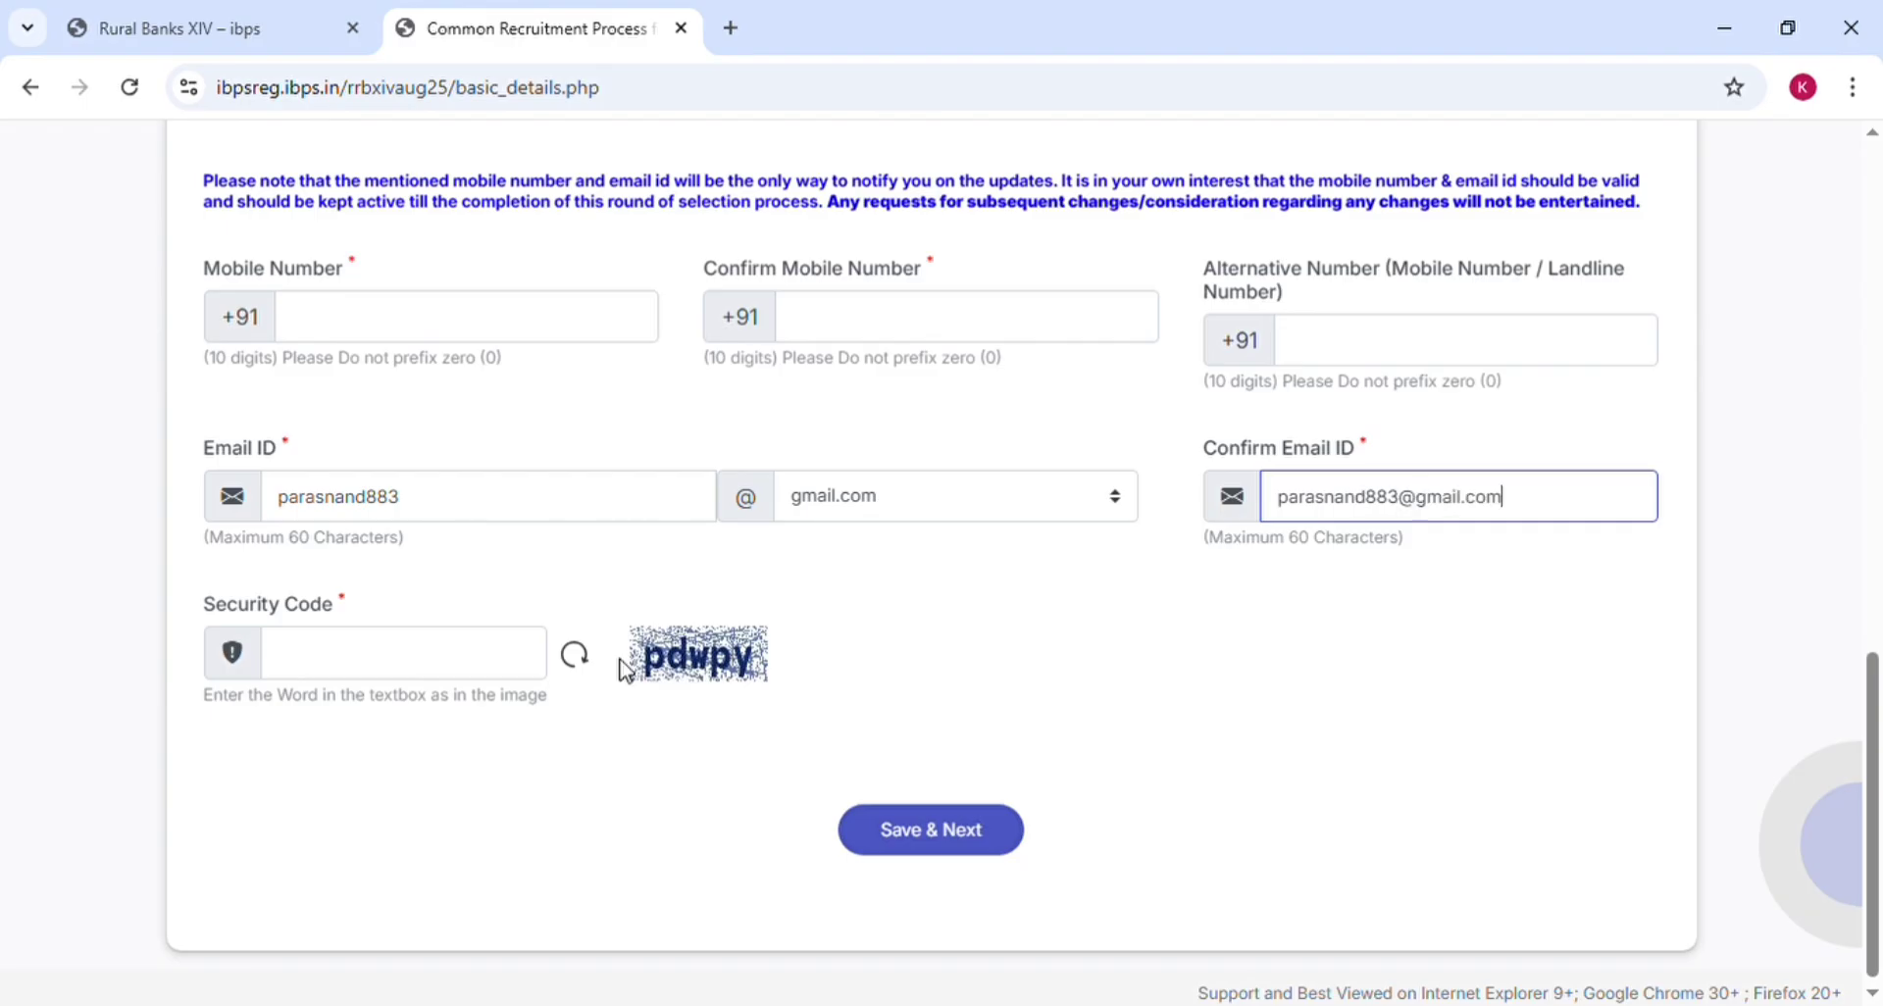
Enter the security code, then save the basic details and confirm they are correct
left_click(405, 667)
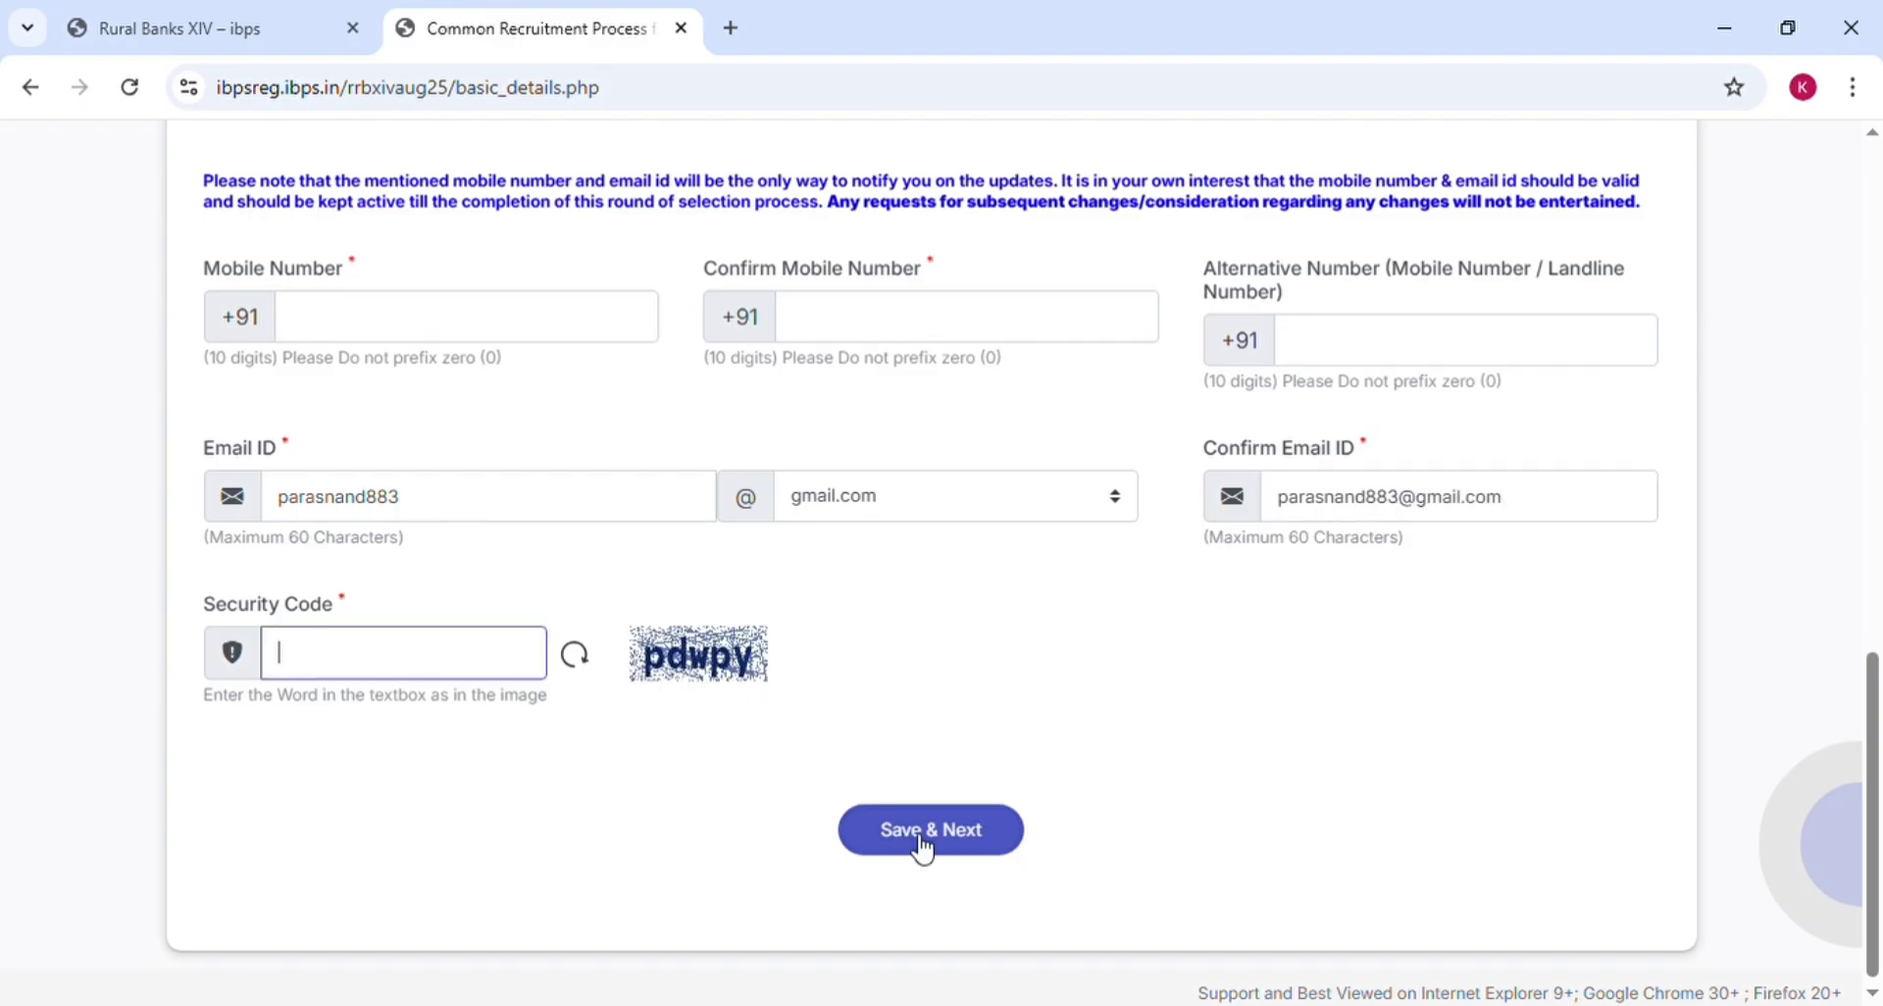
left_click(922, 838)
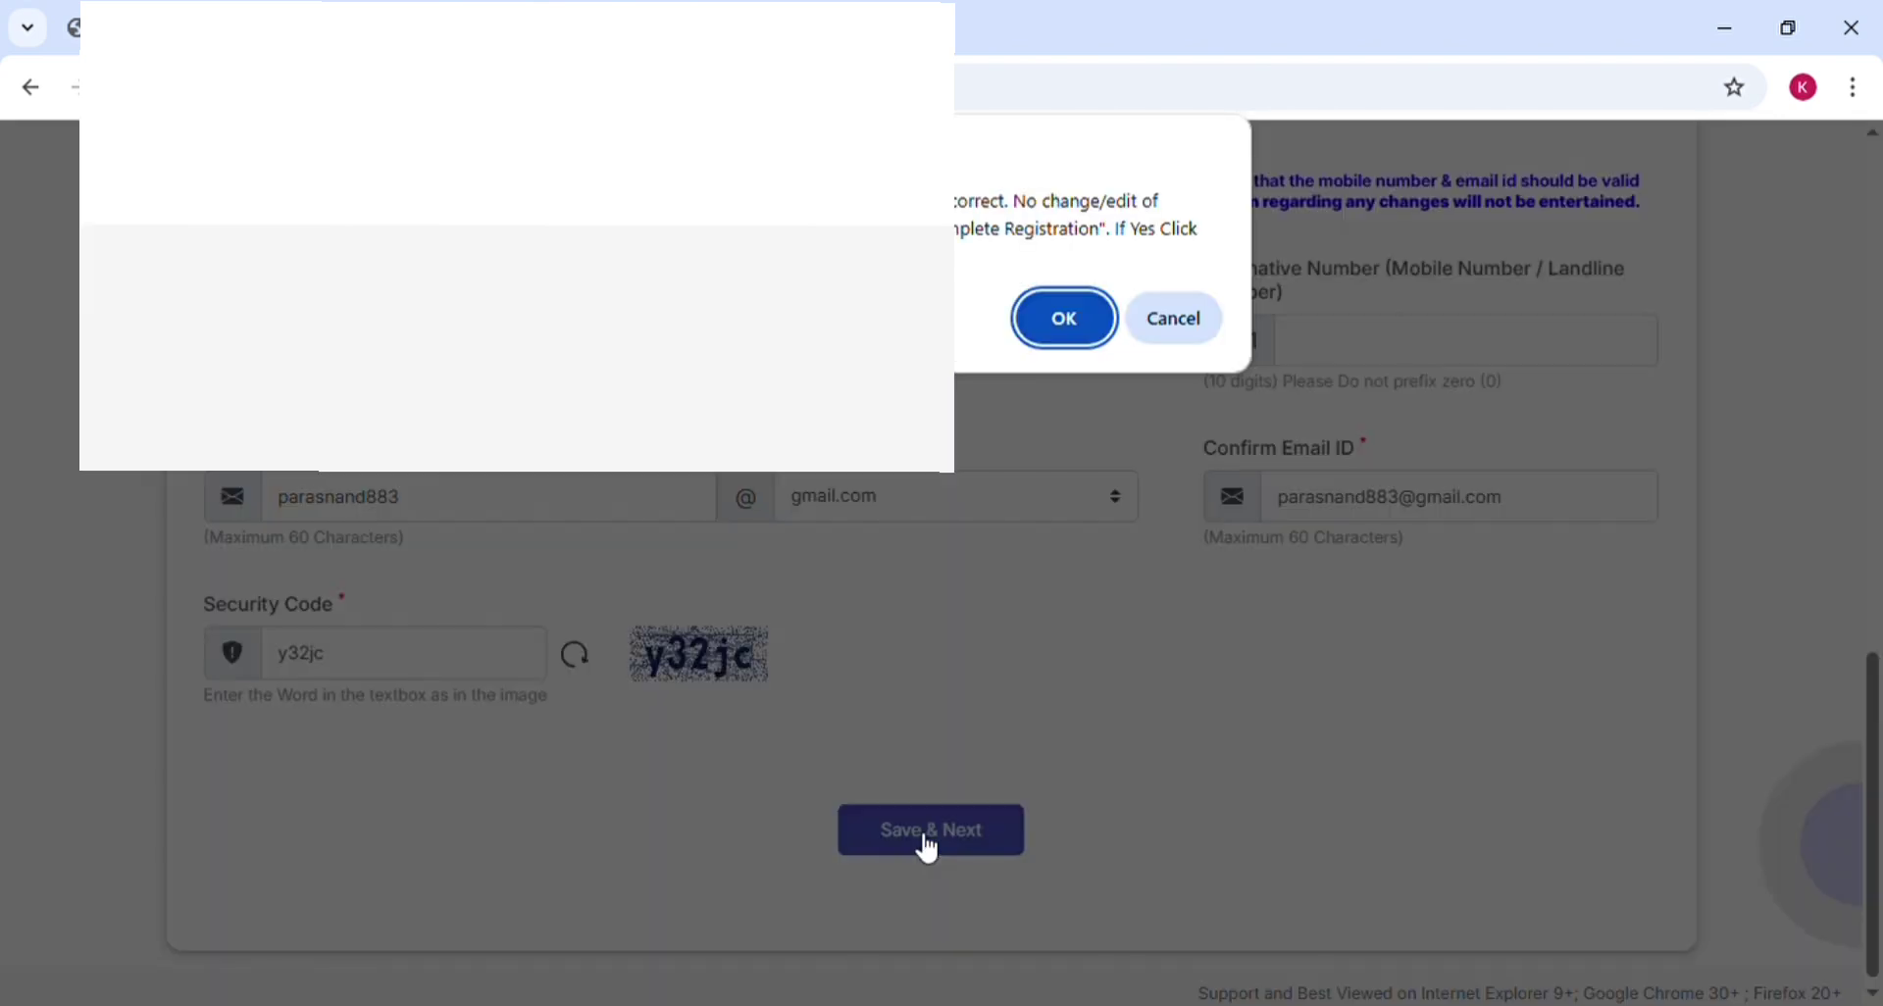
left_click(1065, 319)
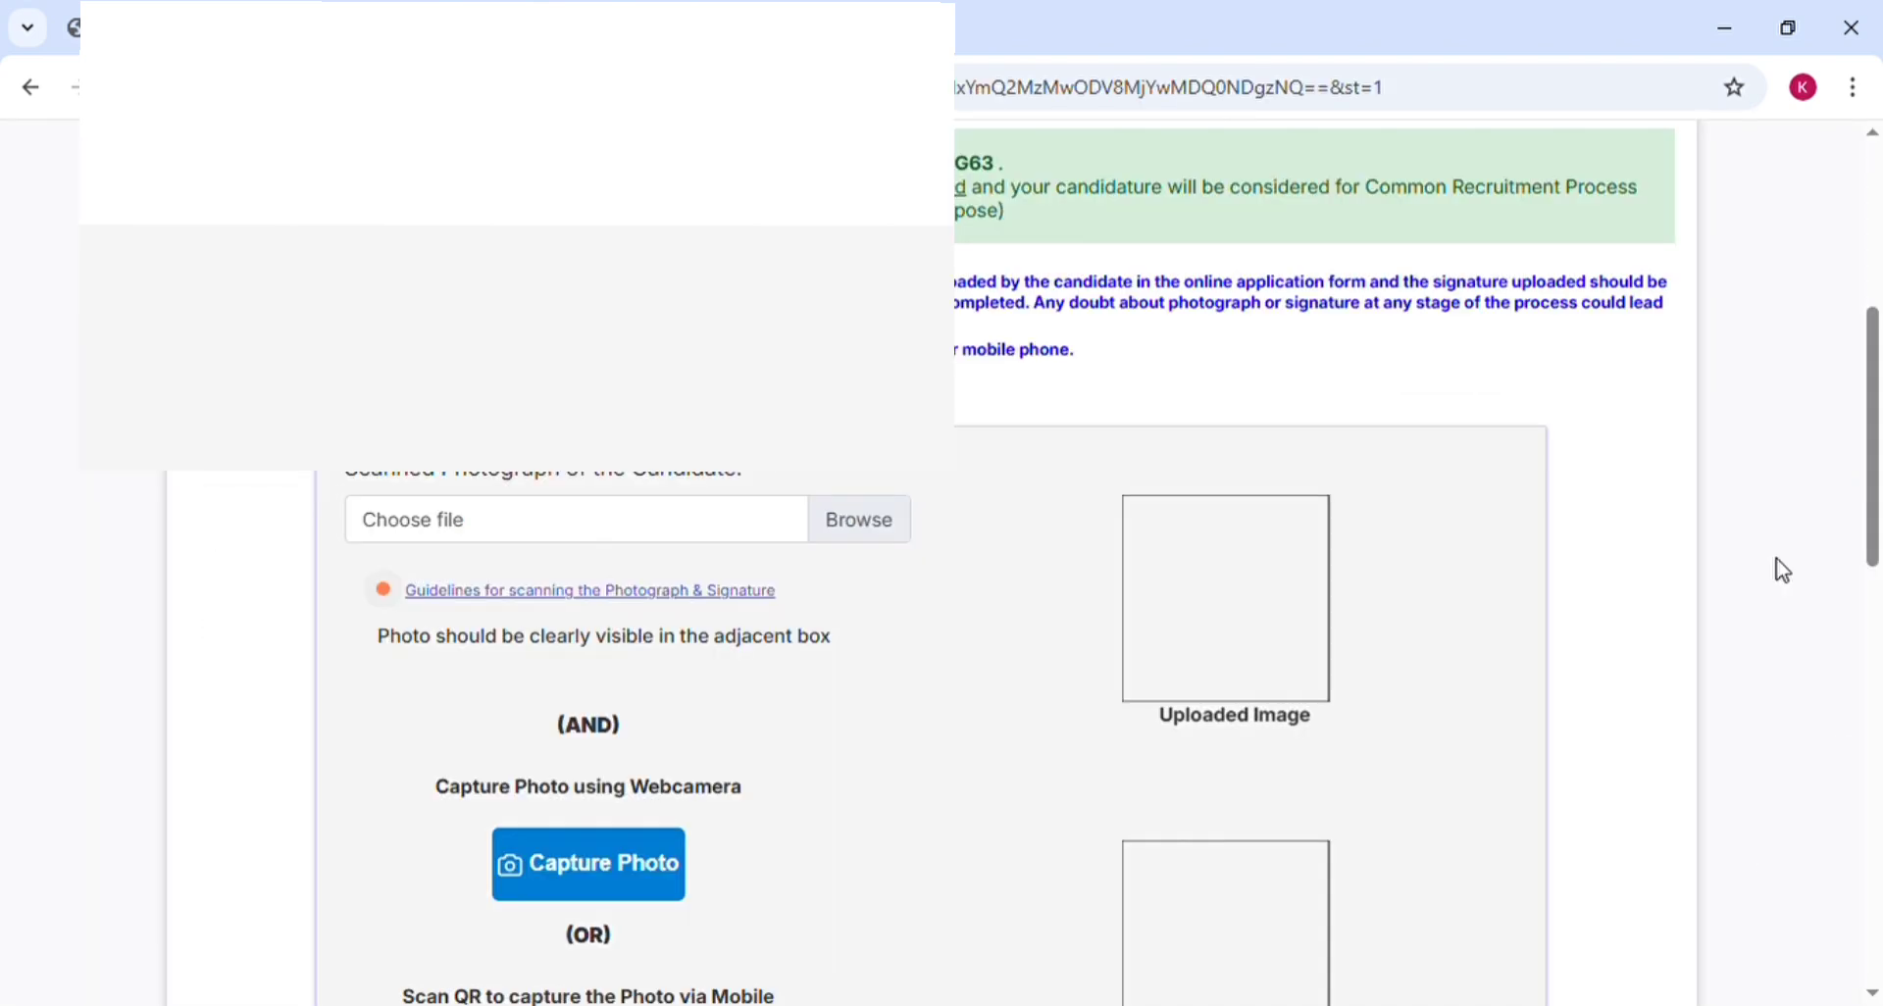
Open the file picker in the Scanned Photograph section, then open the scanning guidelines
scroll(1778, 567, "down", 3)
scroll(1782, 570, "down", 1)
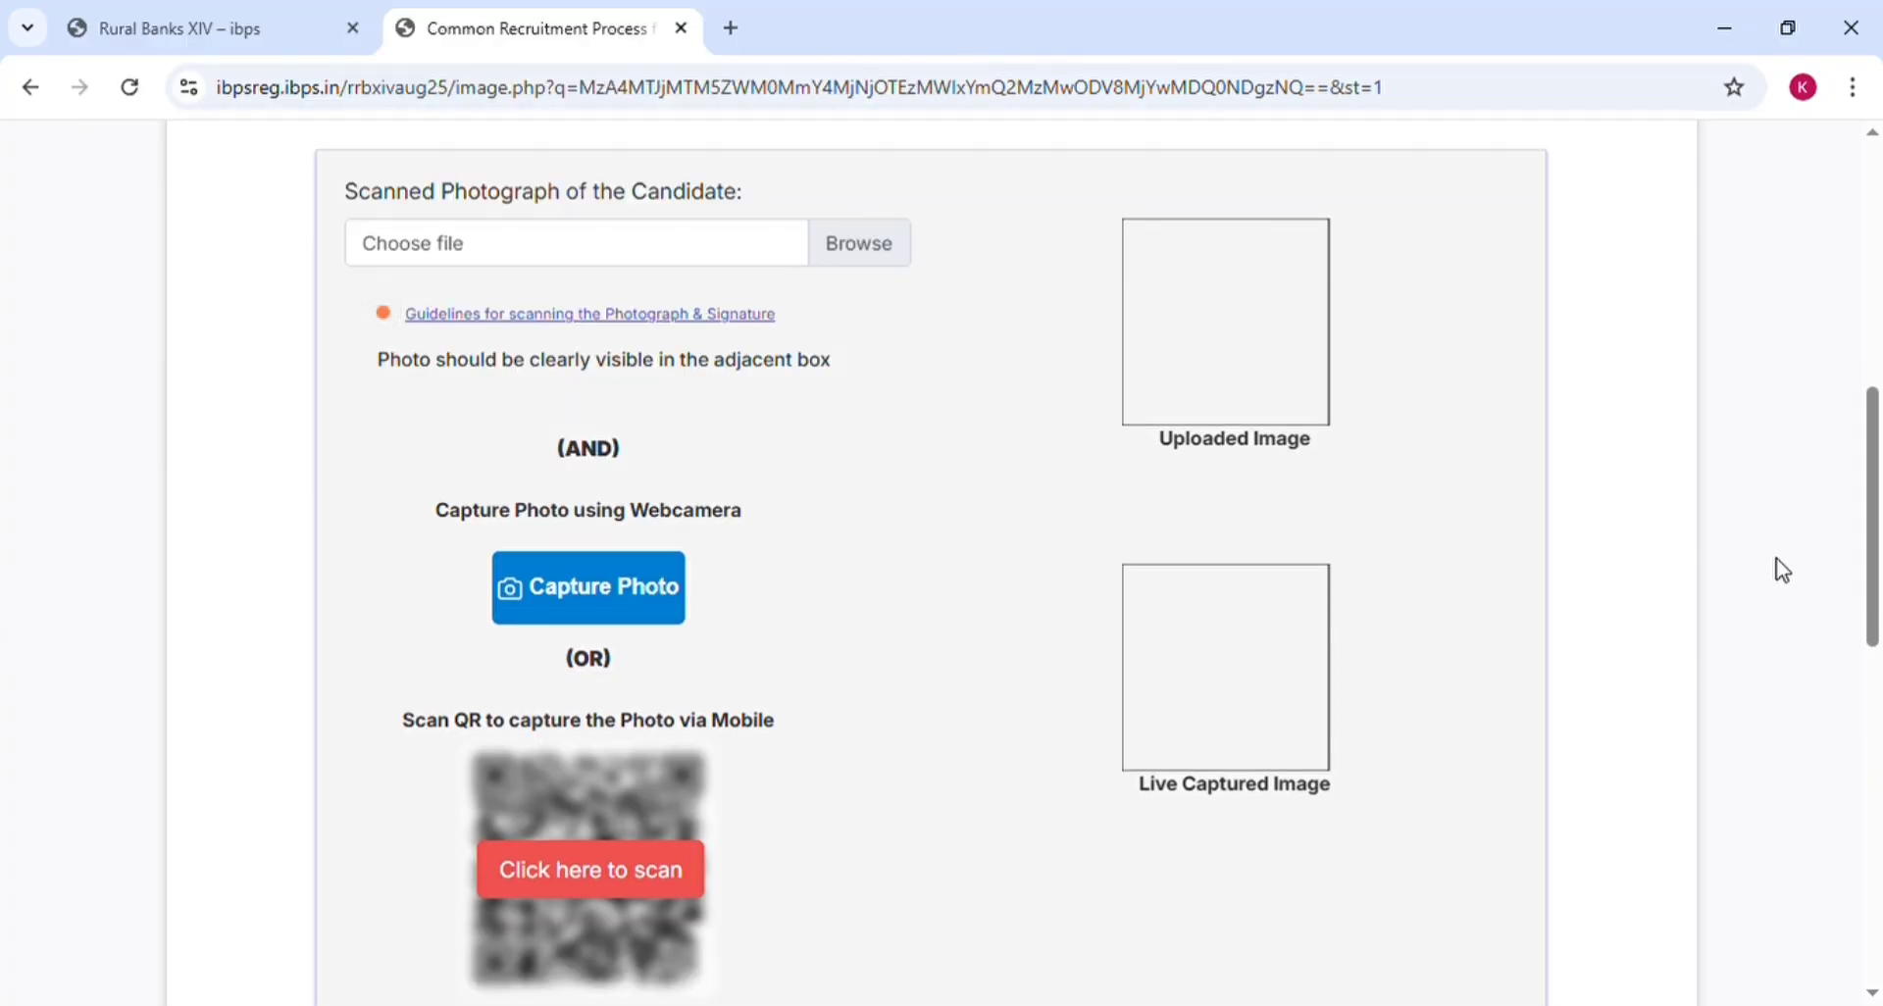
scroll(1781, 571, "down", 5)
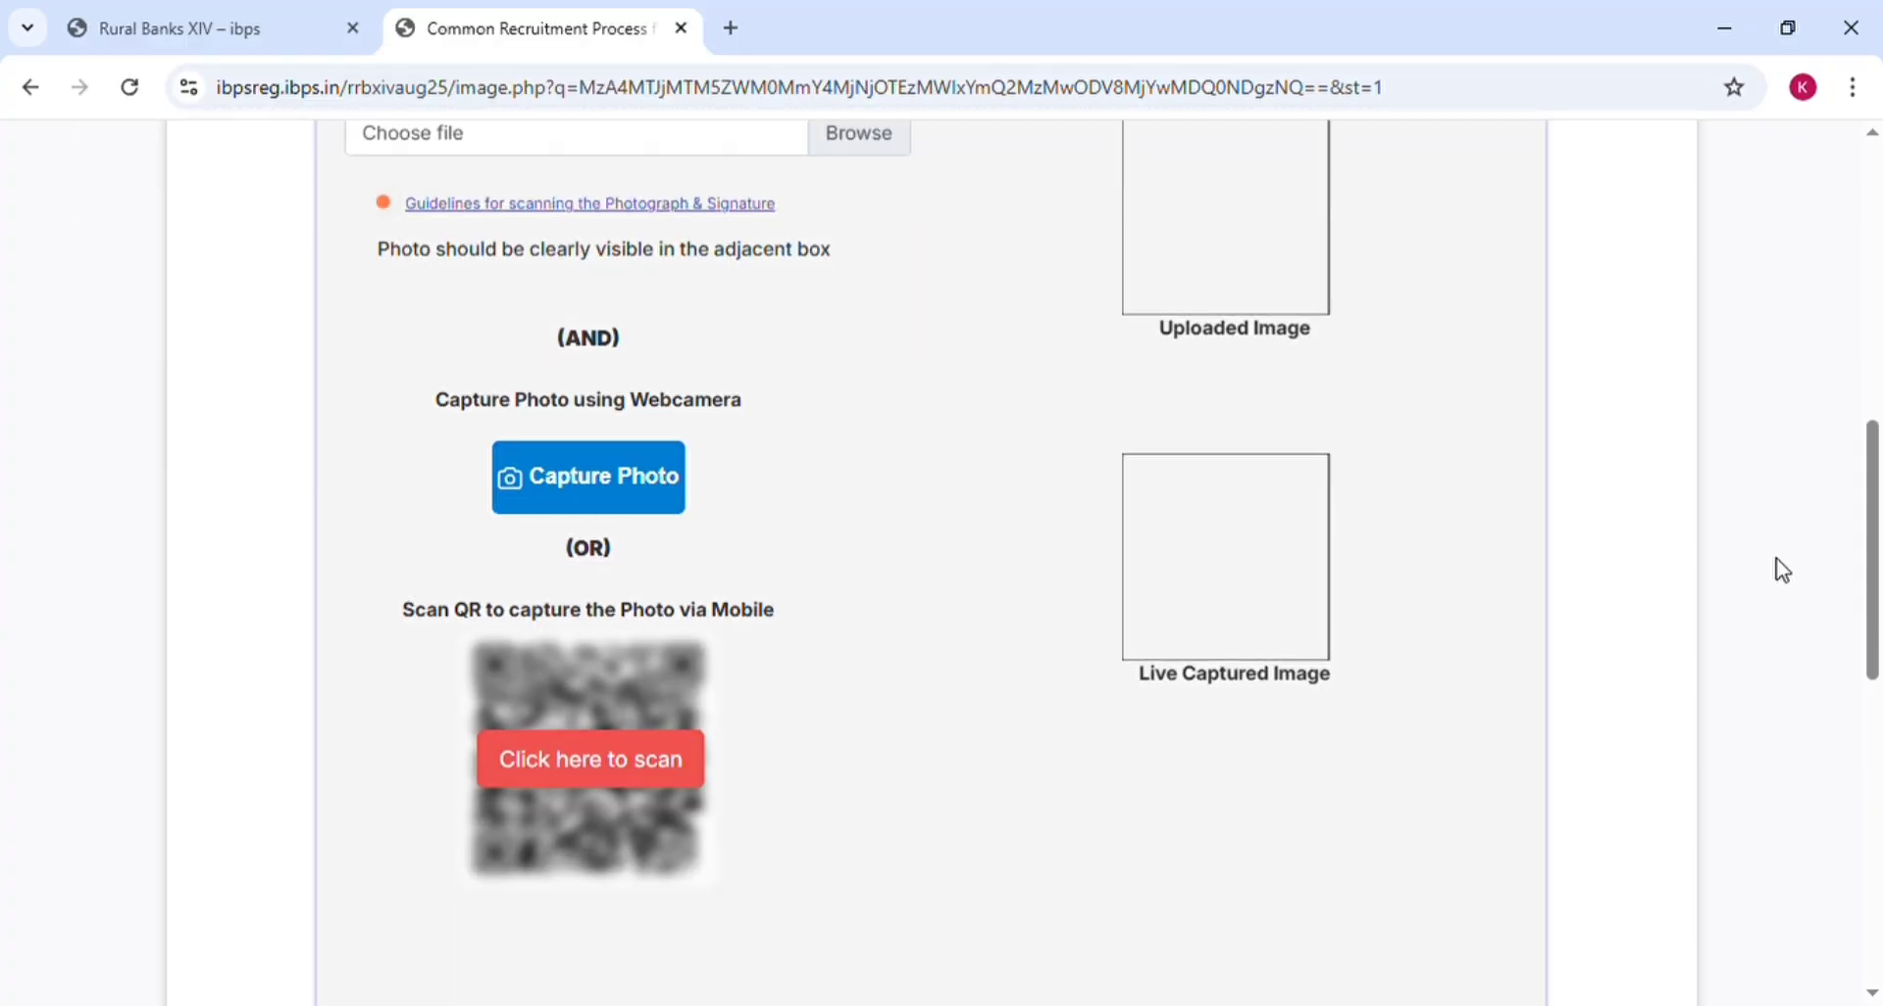
scroll(1781, 570, "up", 2)
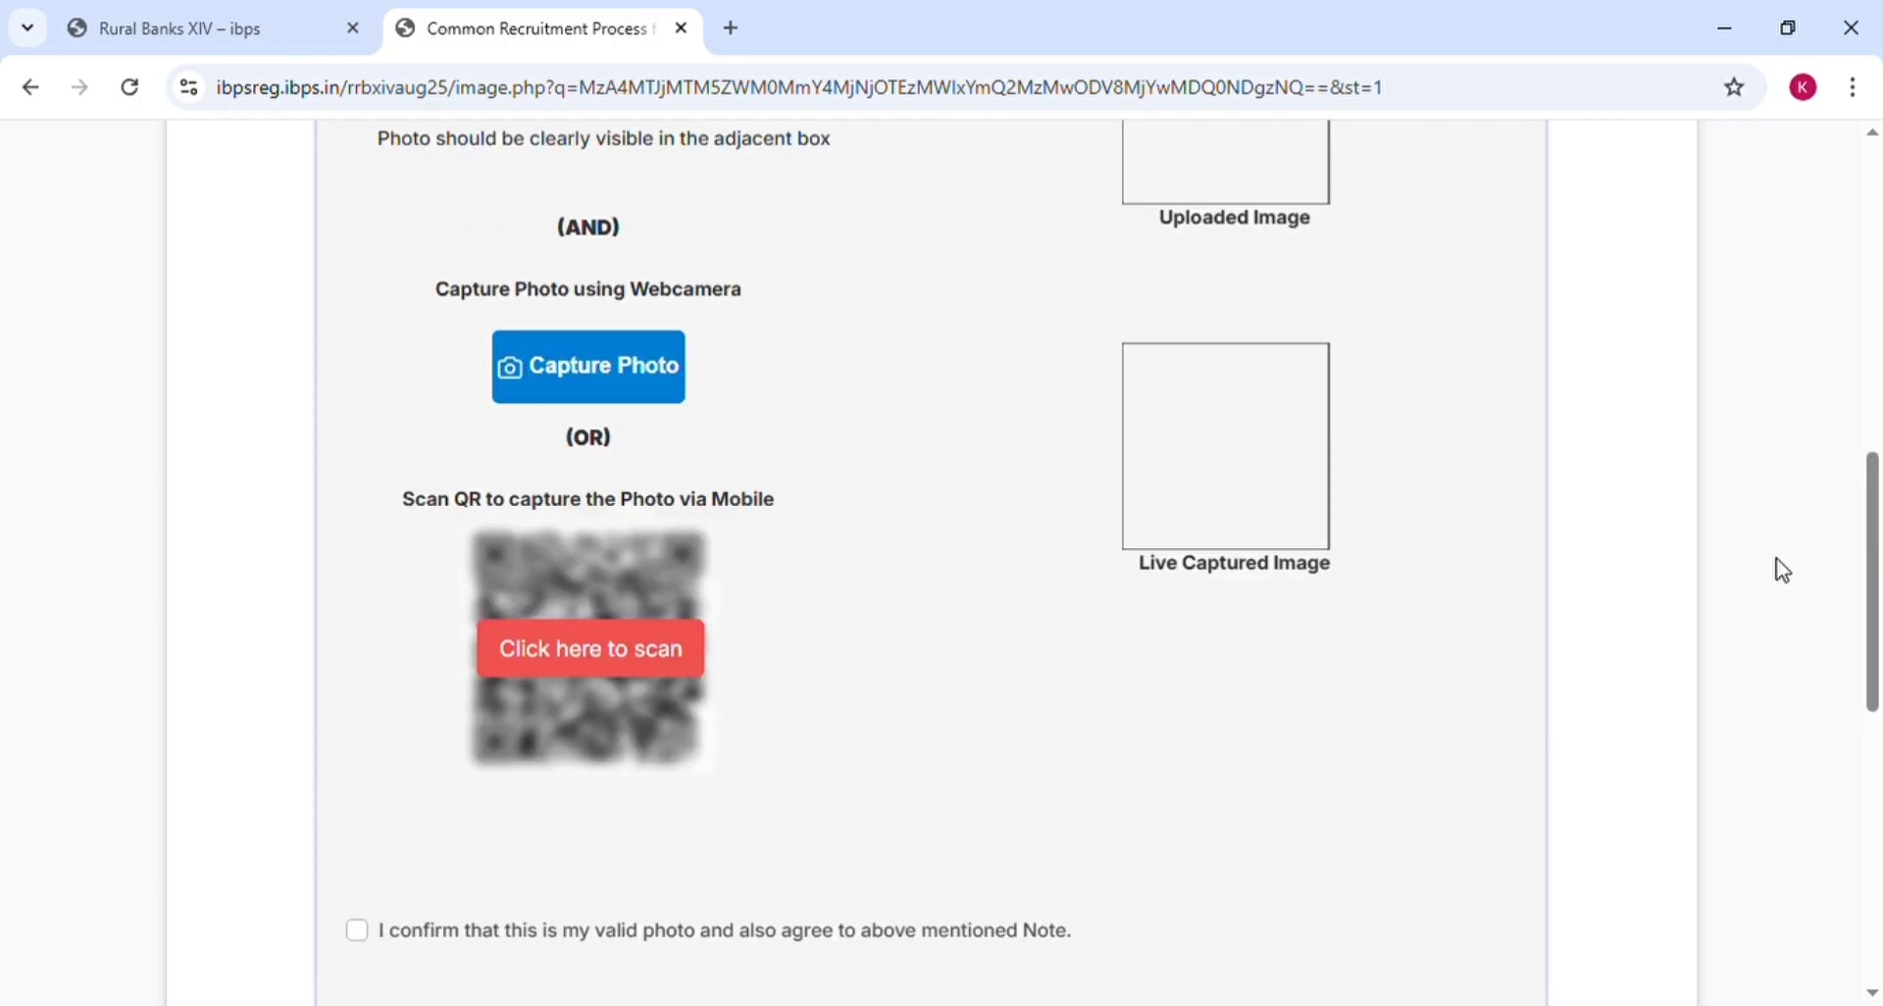
scroll(1782, 571, "up", 4)
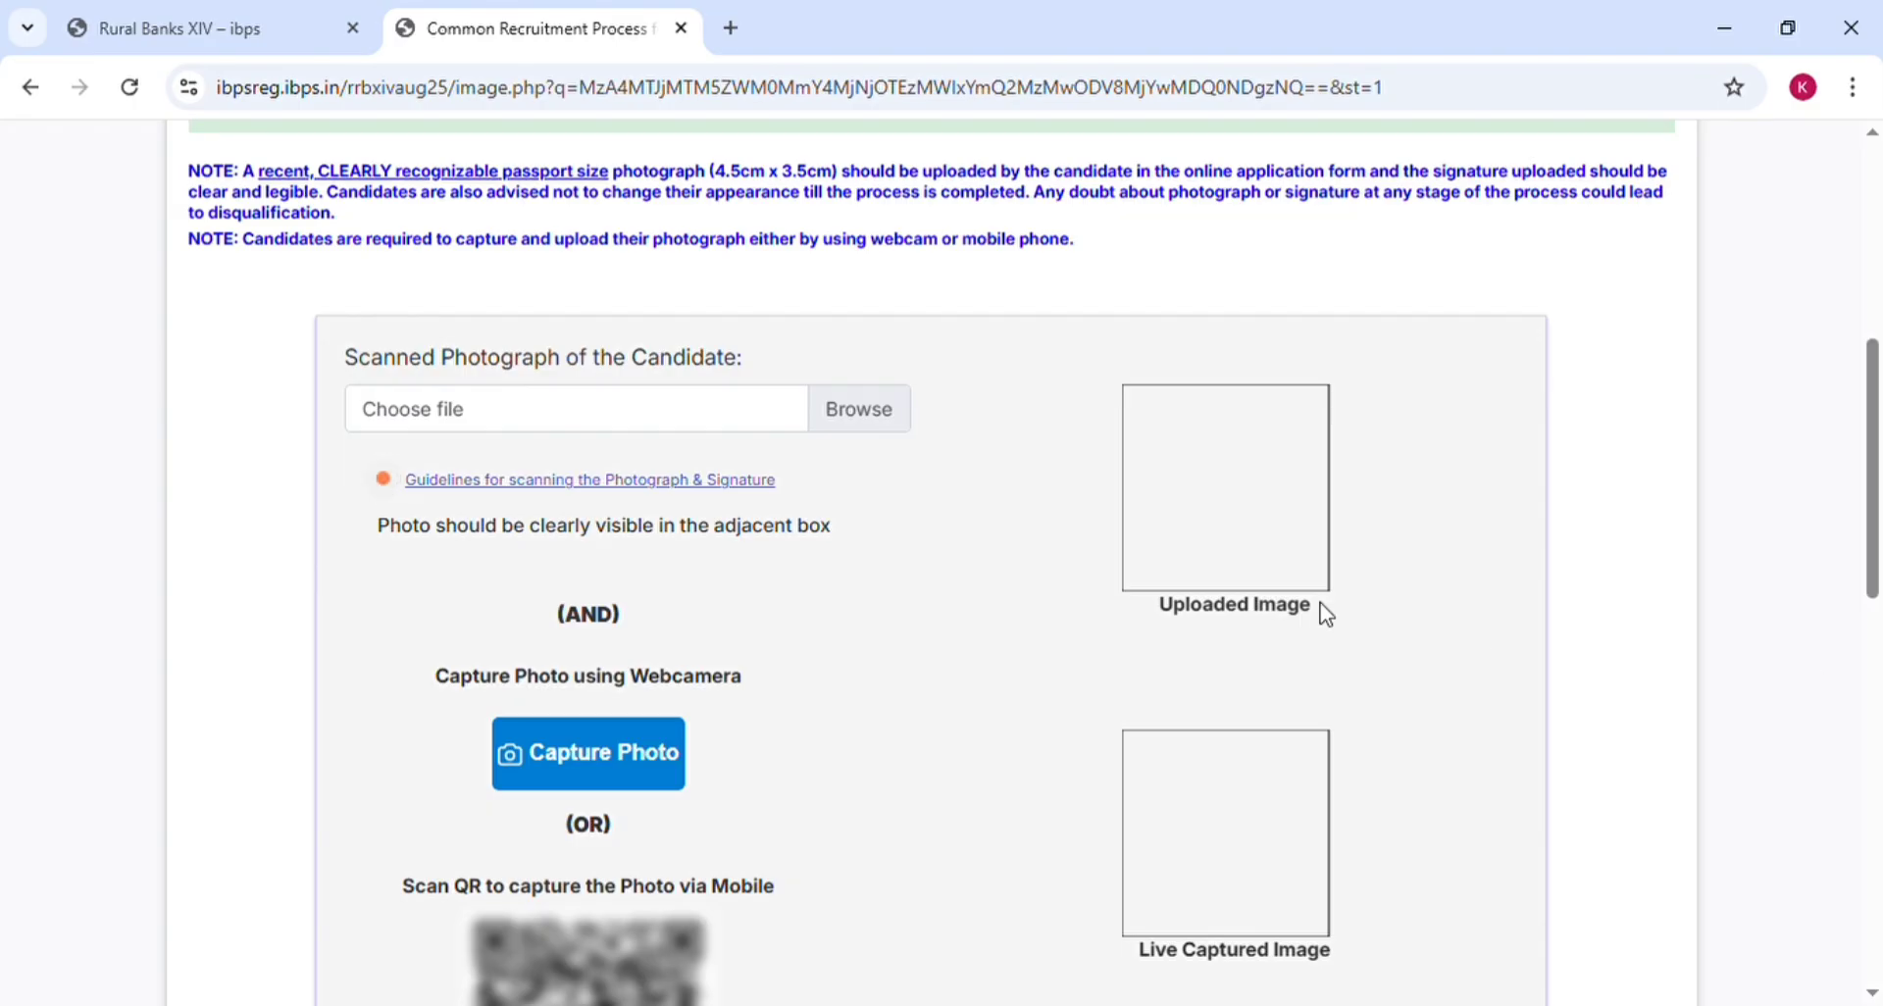
left_click(1251, 597)
scroll(1739, 163, "up", 1)
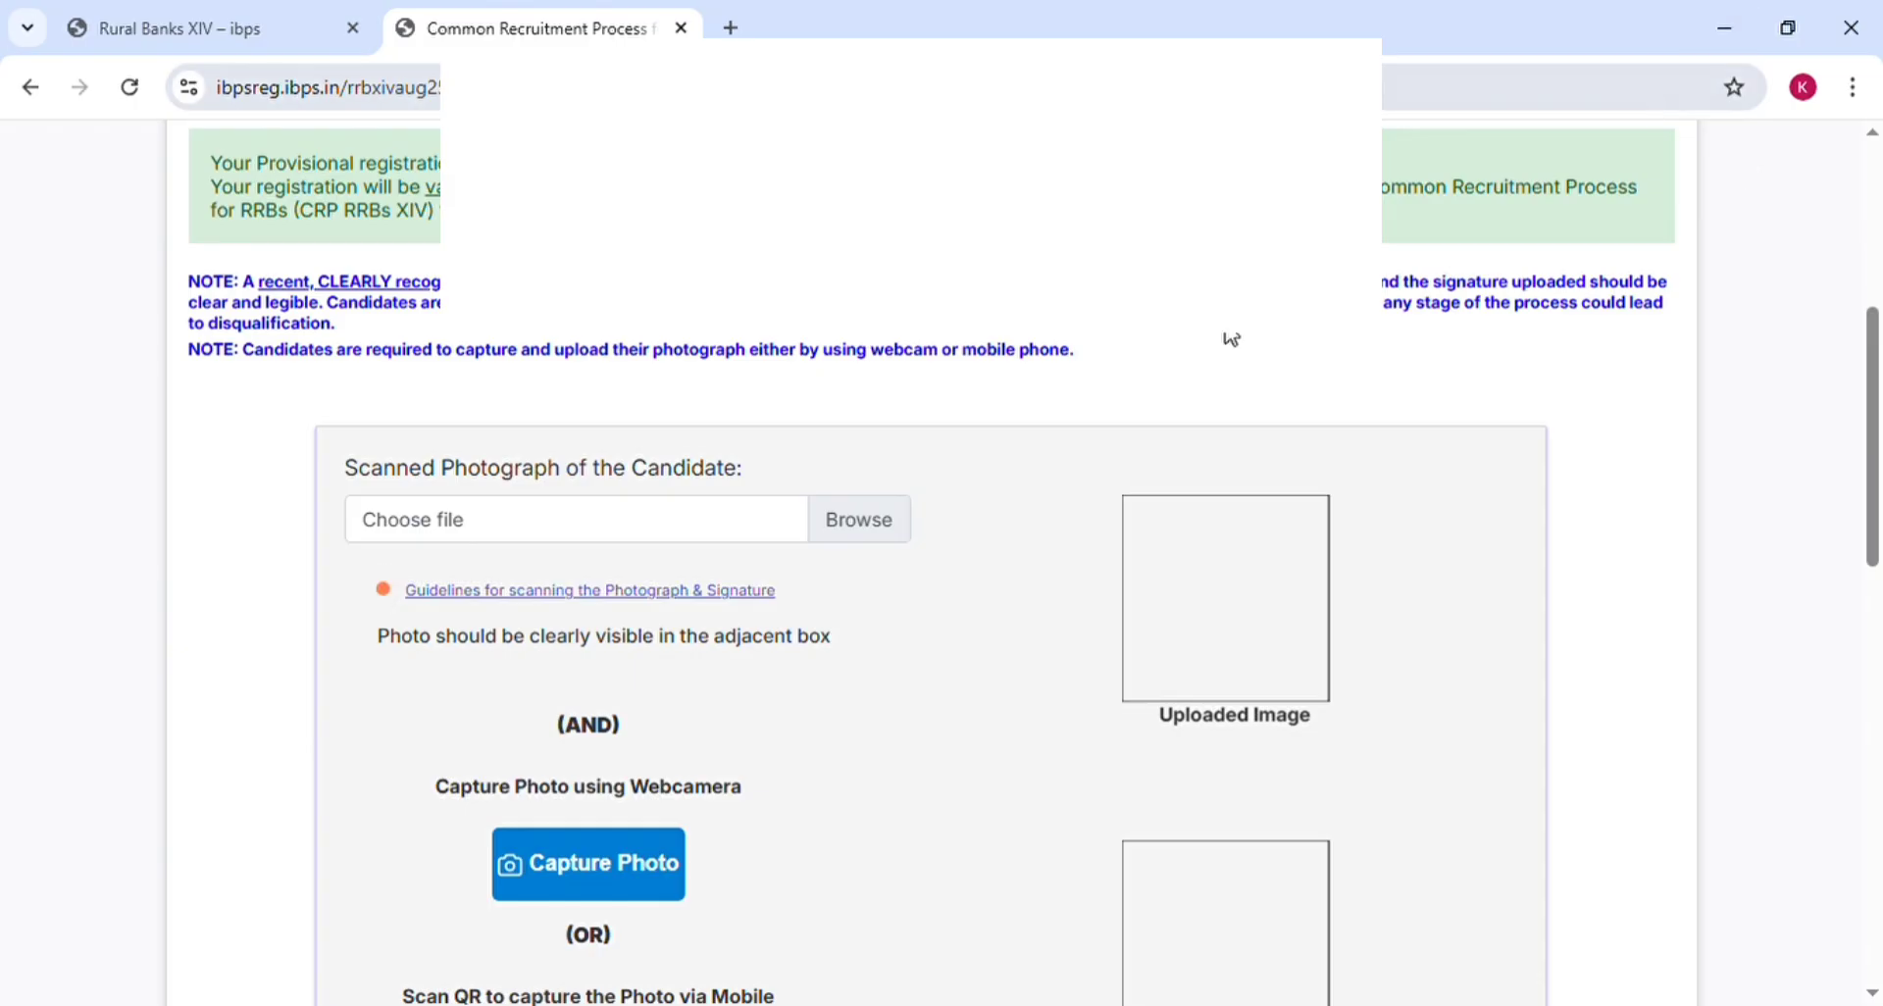
left_click(851, 534)
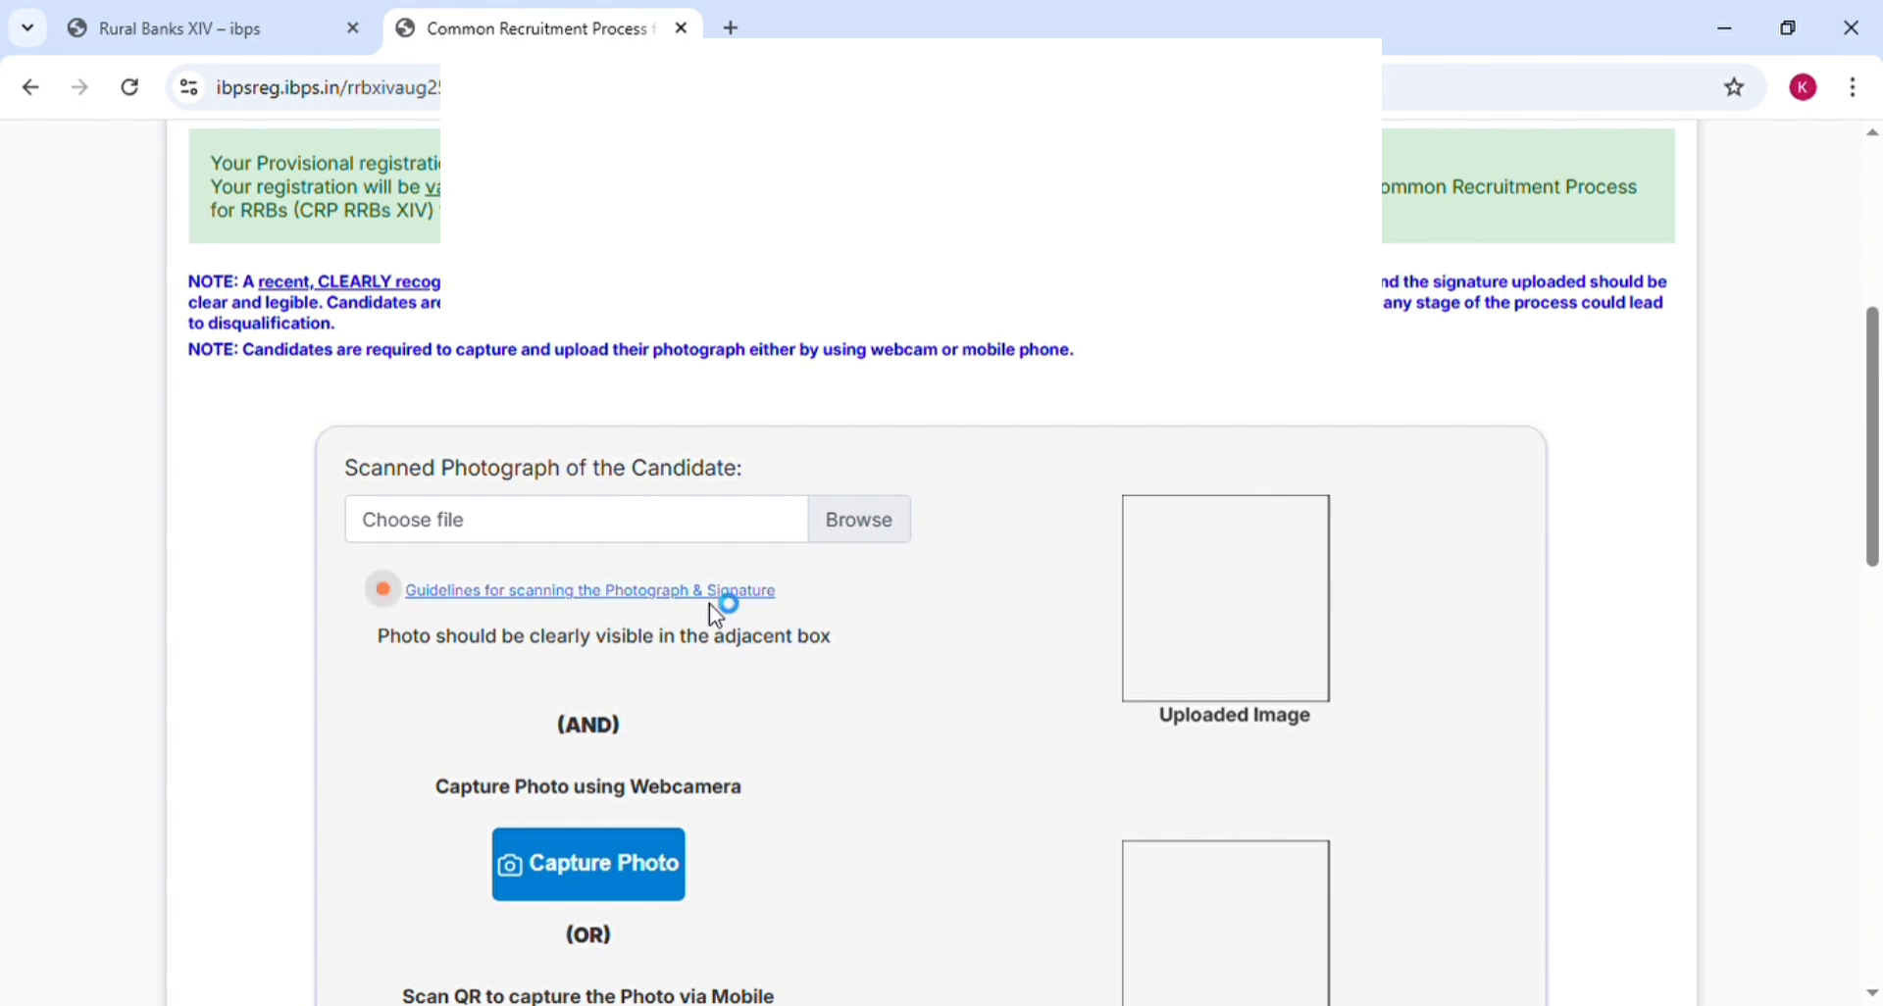
Read the photo size guidelines PDF and close its tab to return to the form
scroll(1562, 532, "down", 4)
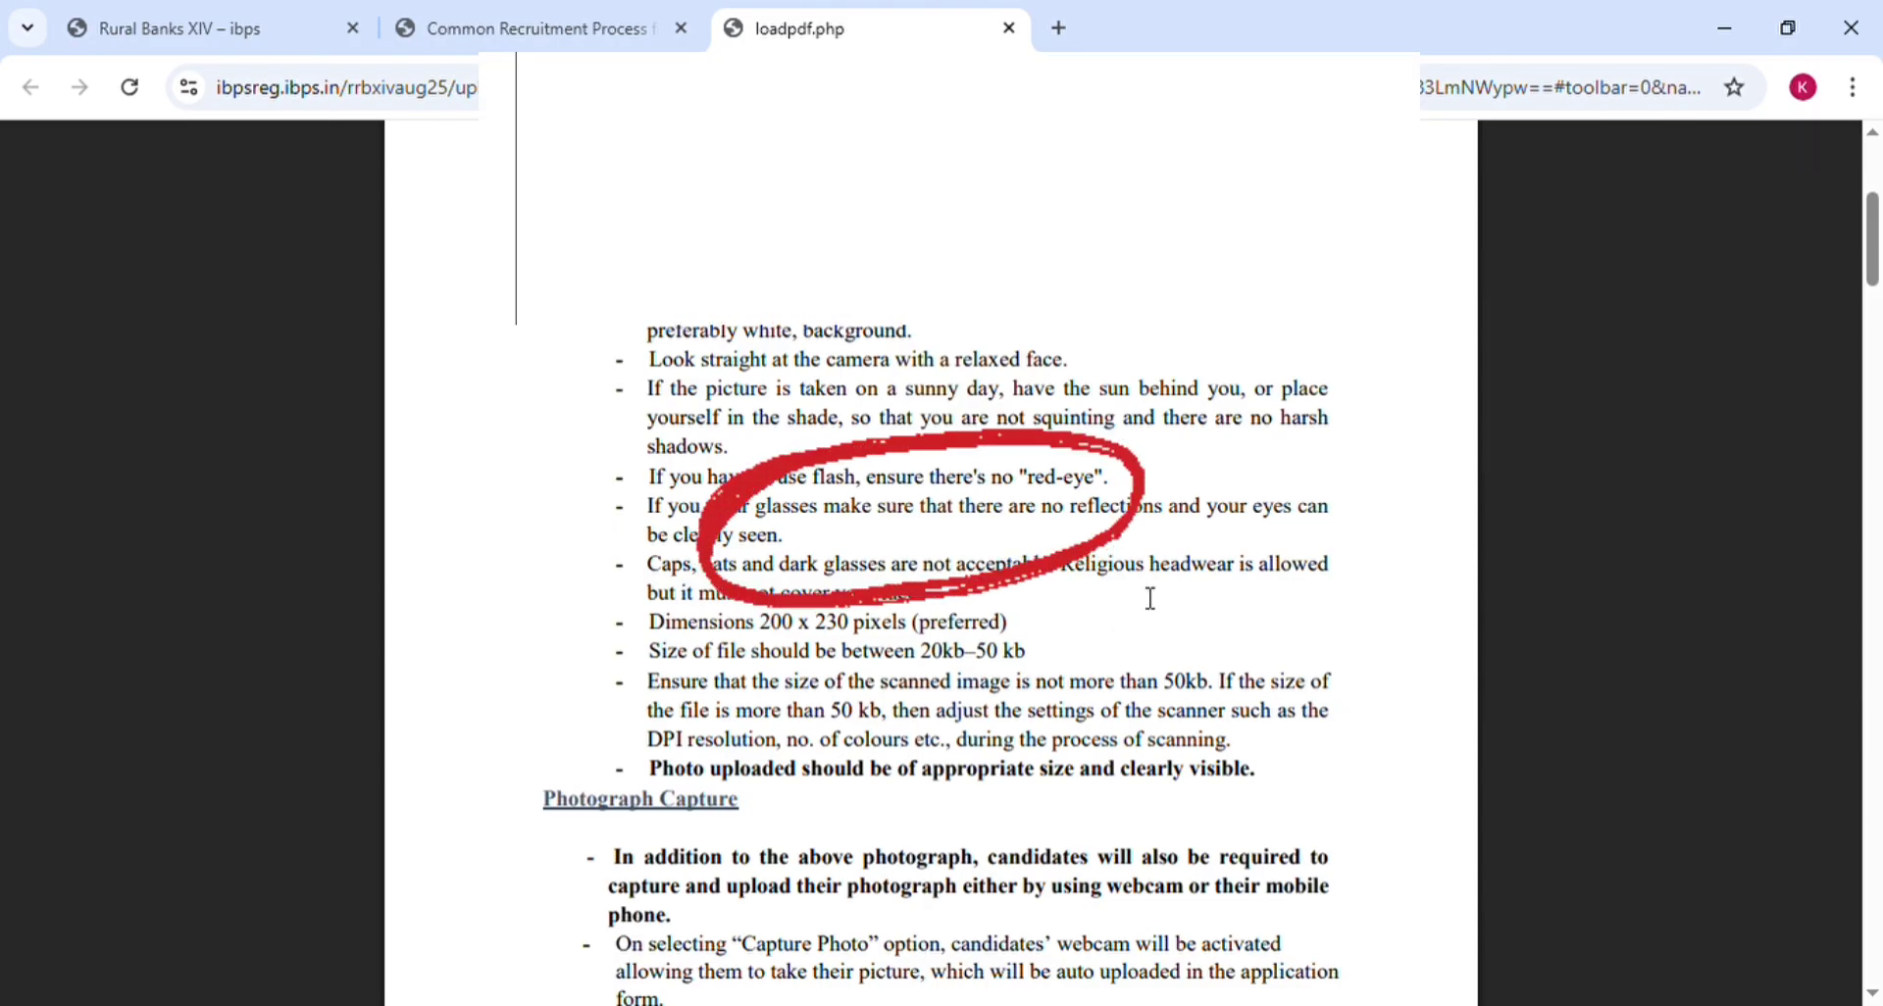
key("ctrl+w")
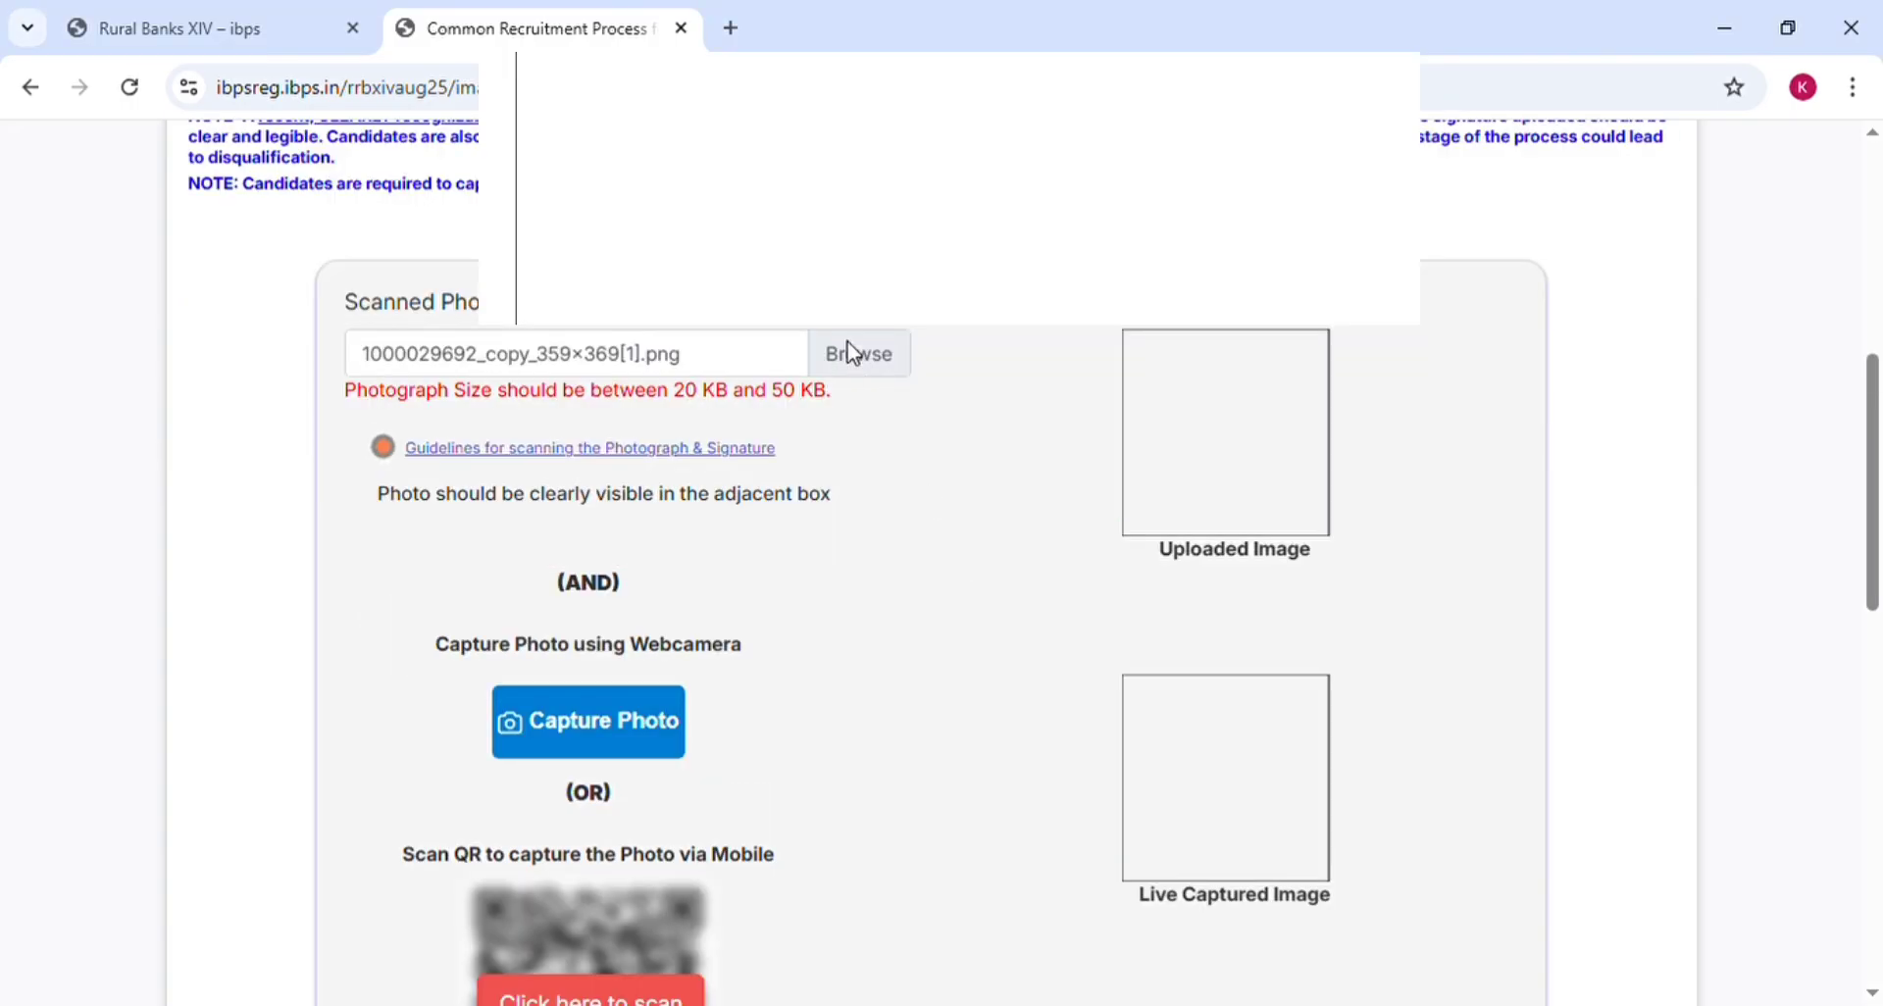
Upload the correctly sized 158×180 JPG file as the candidate's photograph
left_click(848, 342)
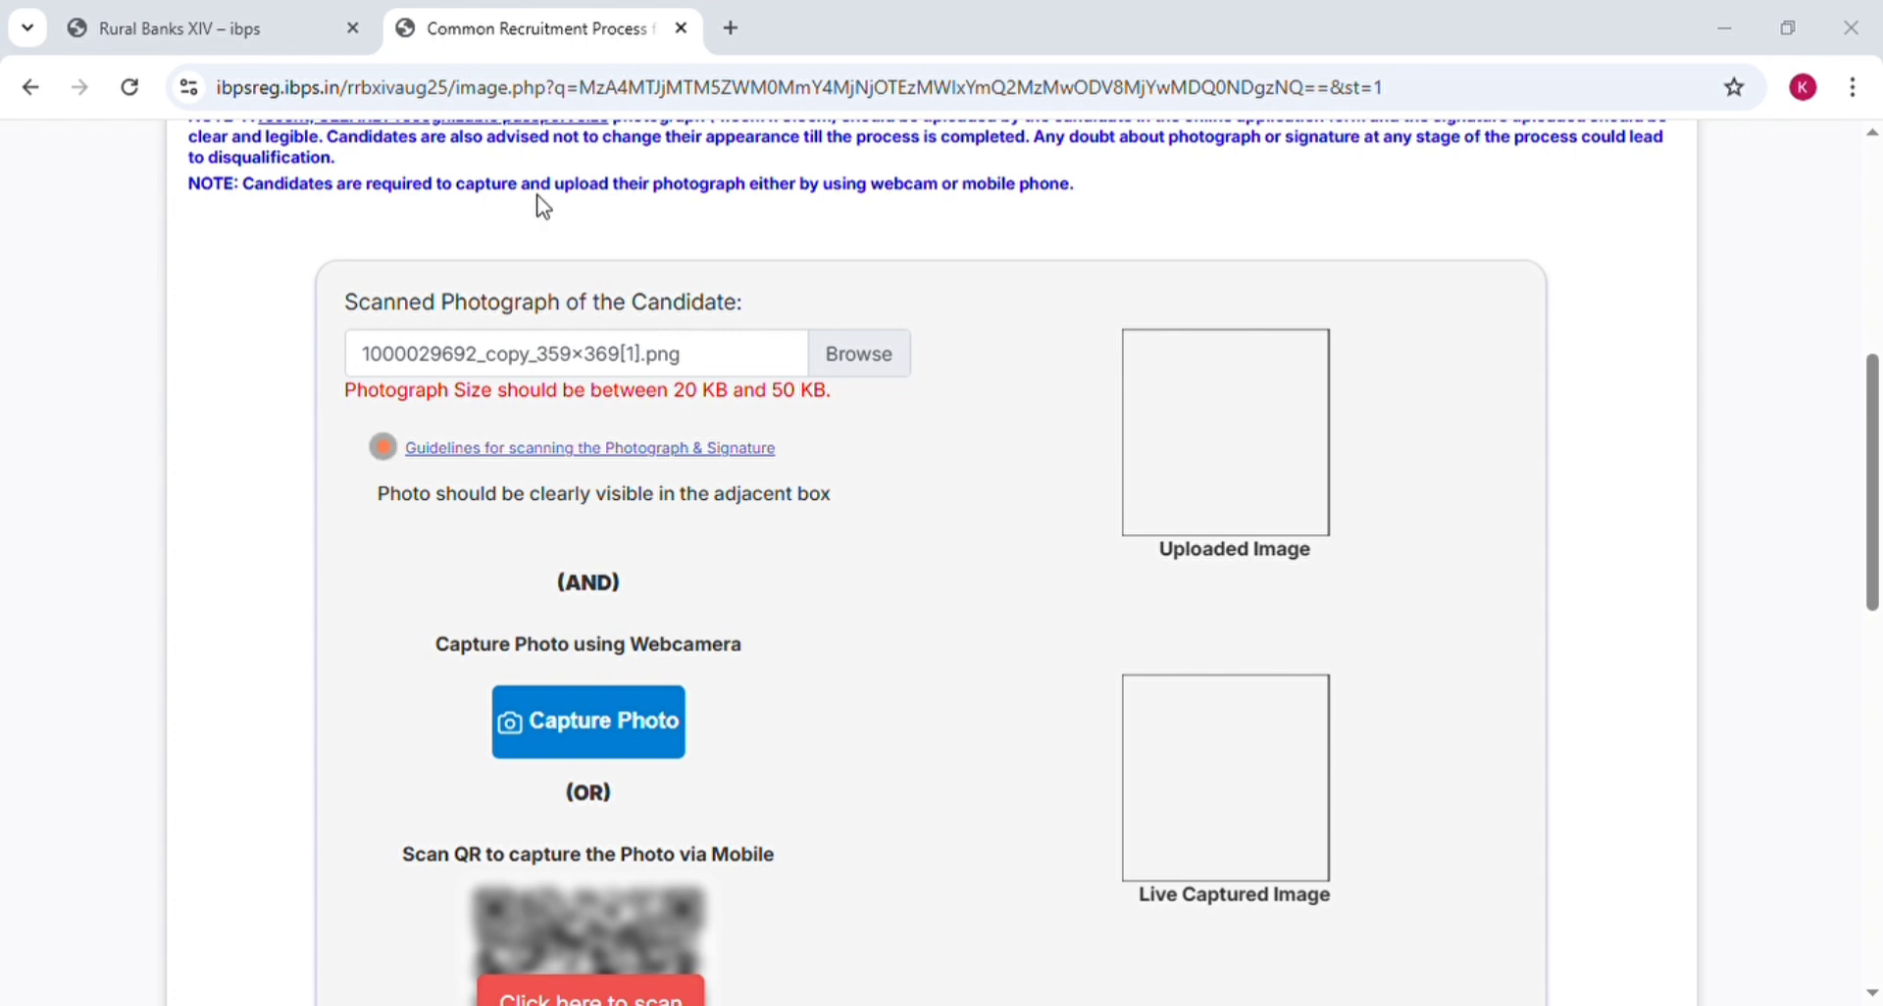
left_click(1091, 563)
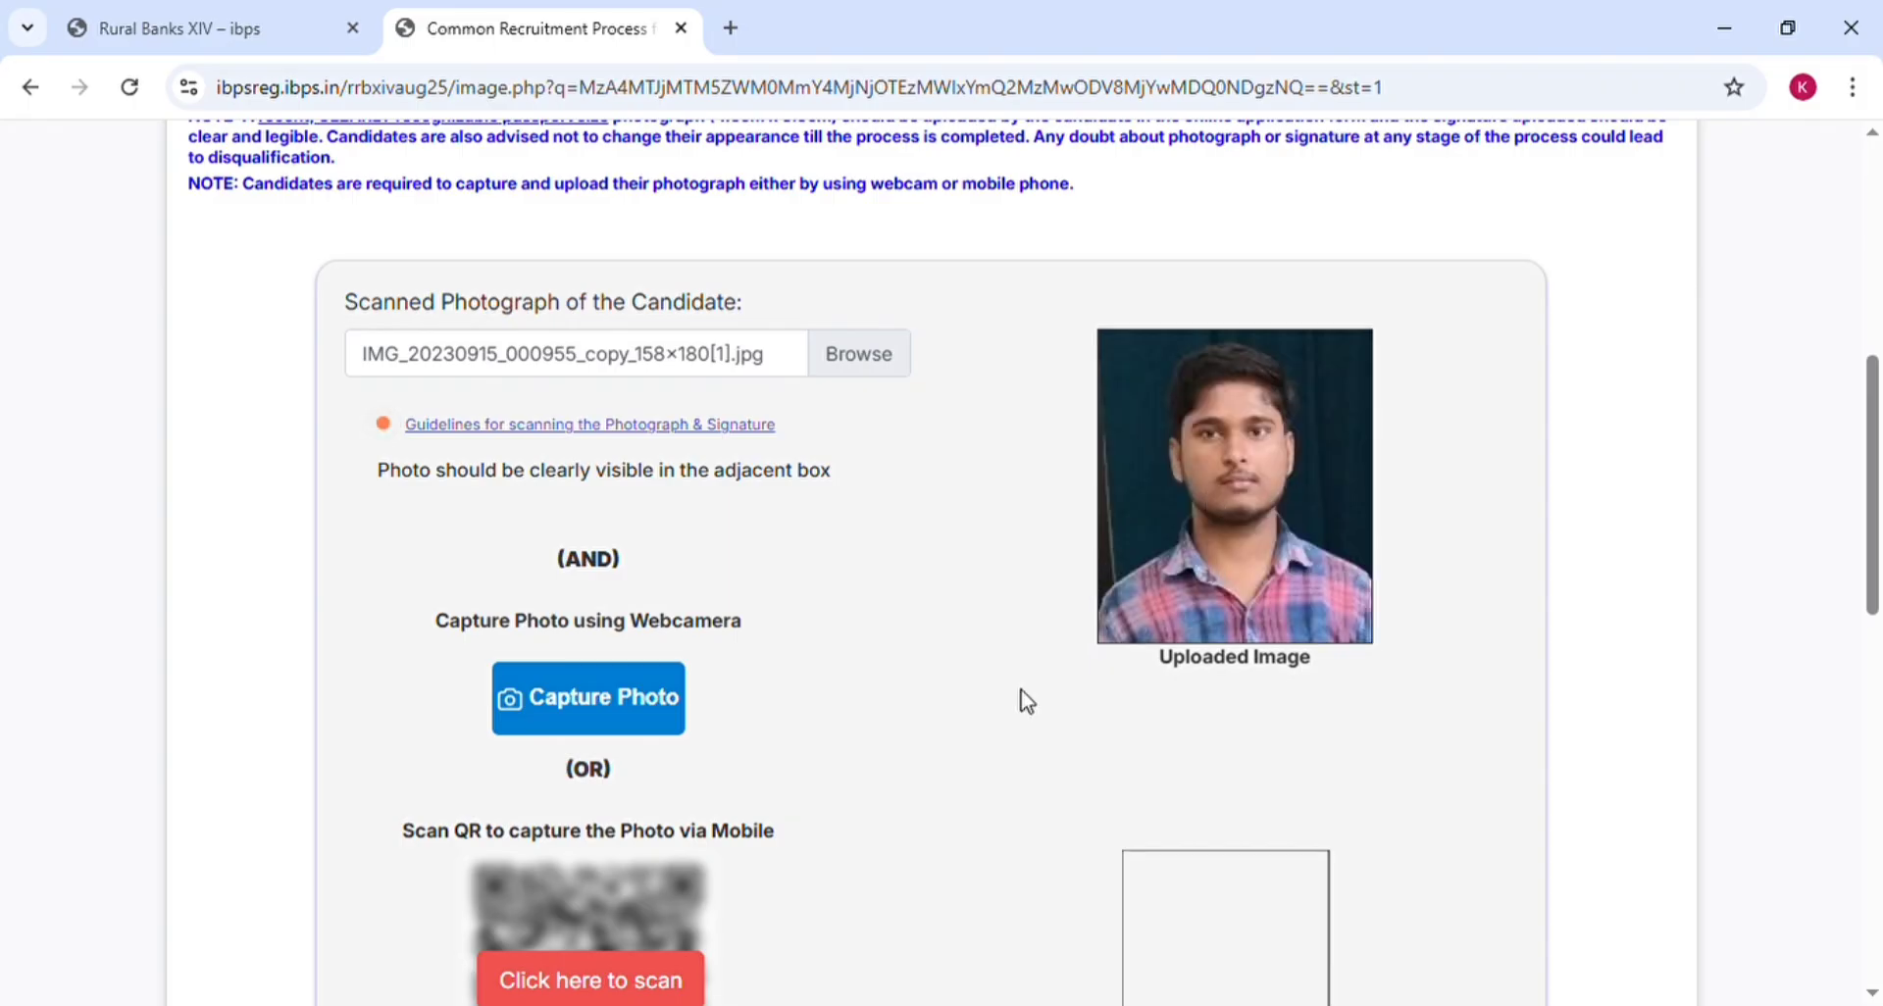
scroll(1025, 700, "down", 5)
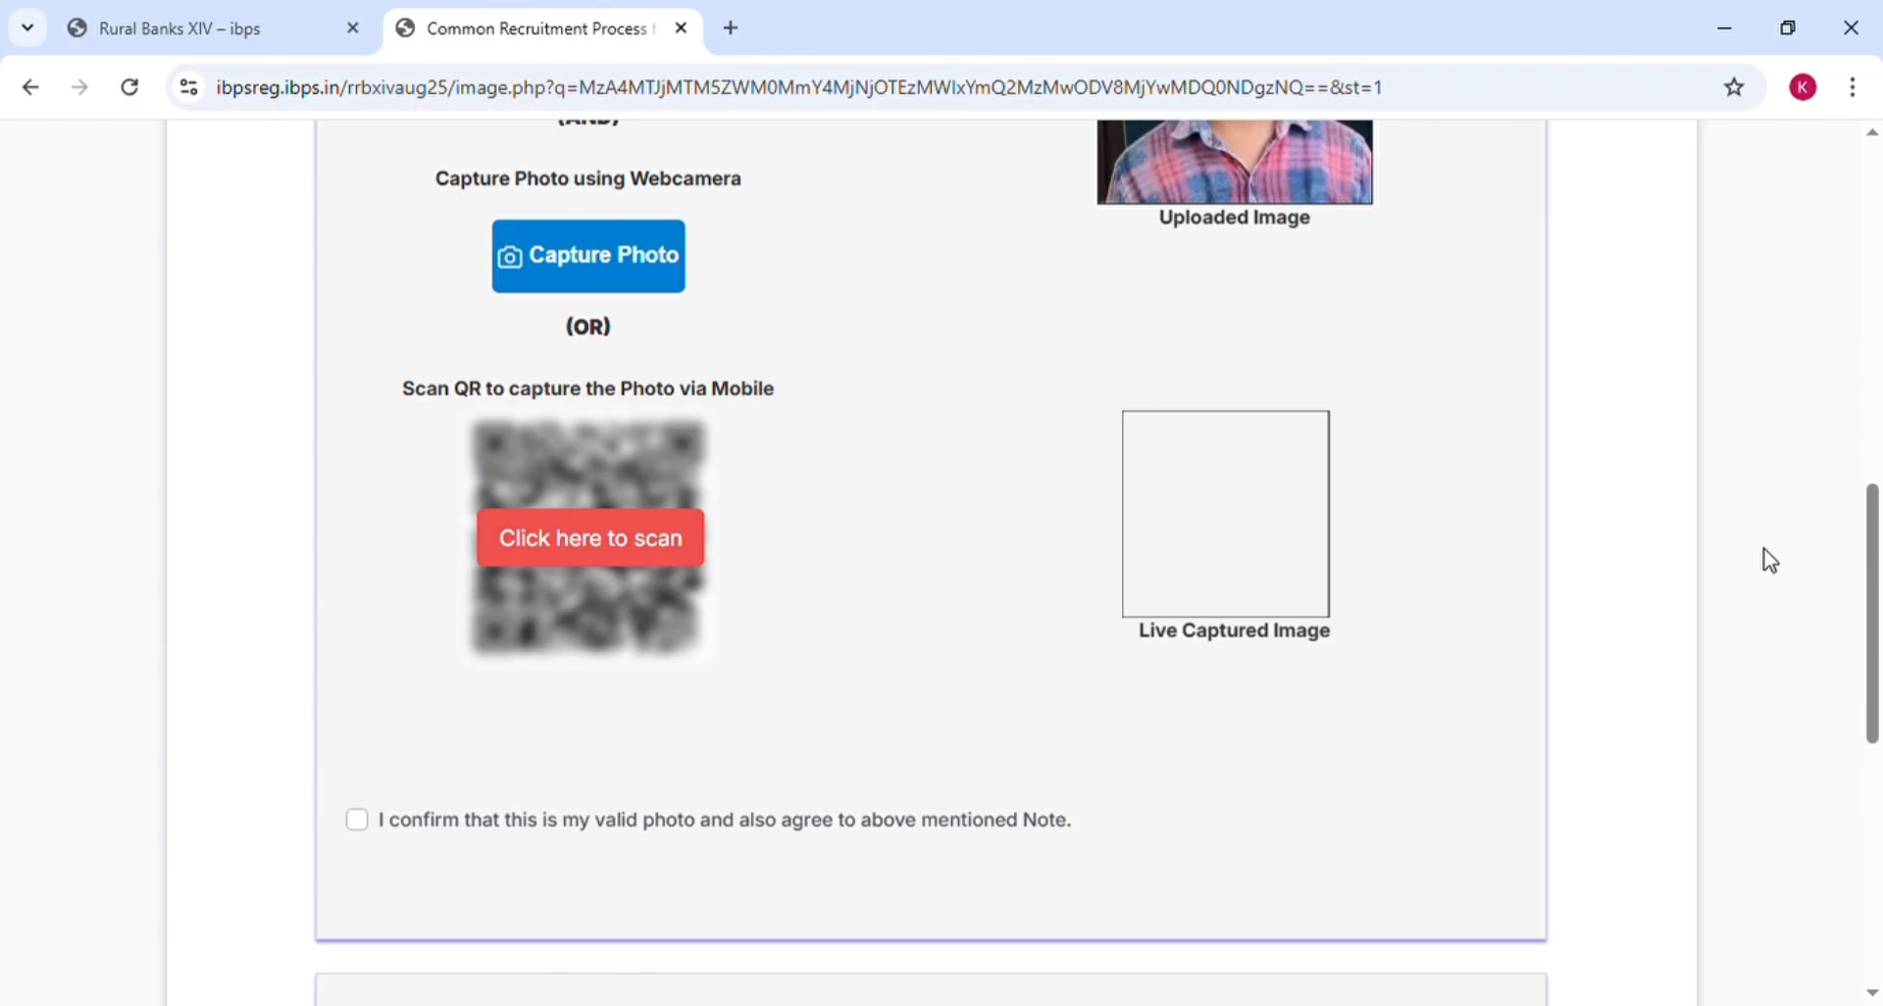
Show the form's QR code, scan it with Google Lens on the phone, and open its link
left_click(592, 537)
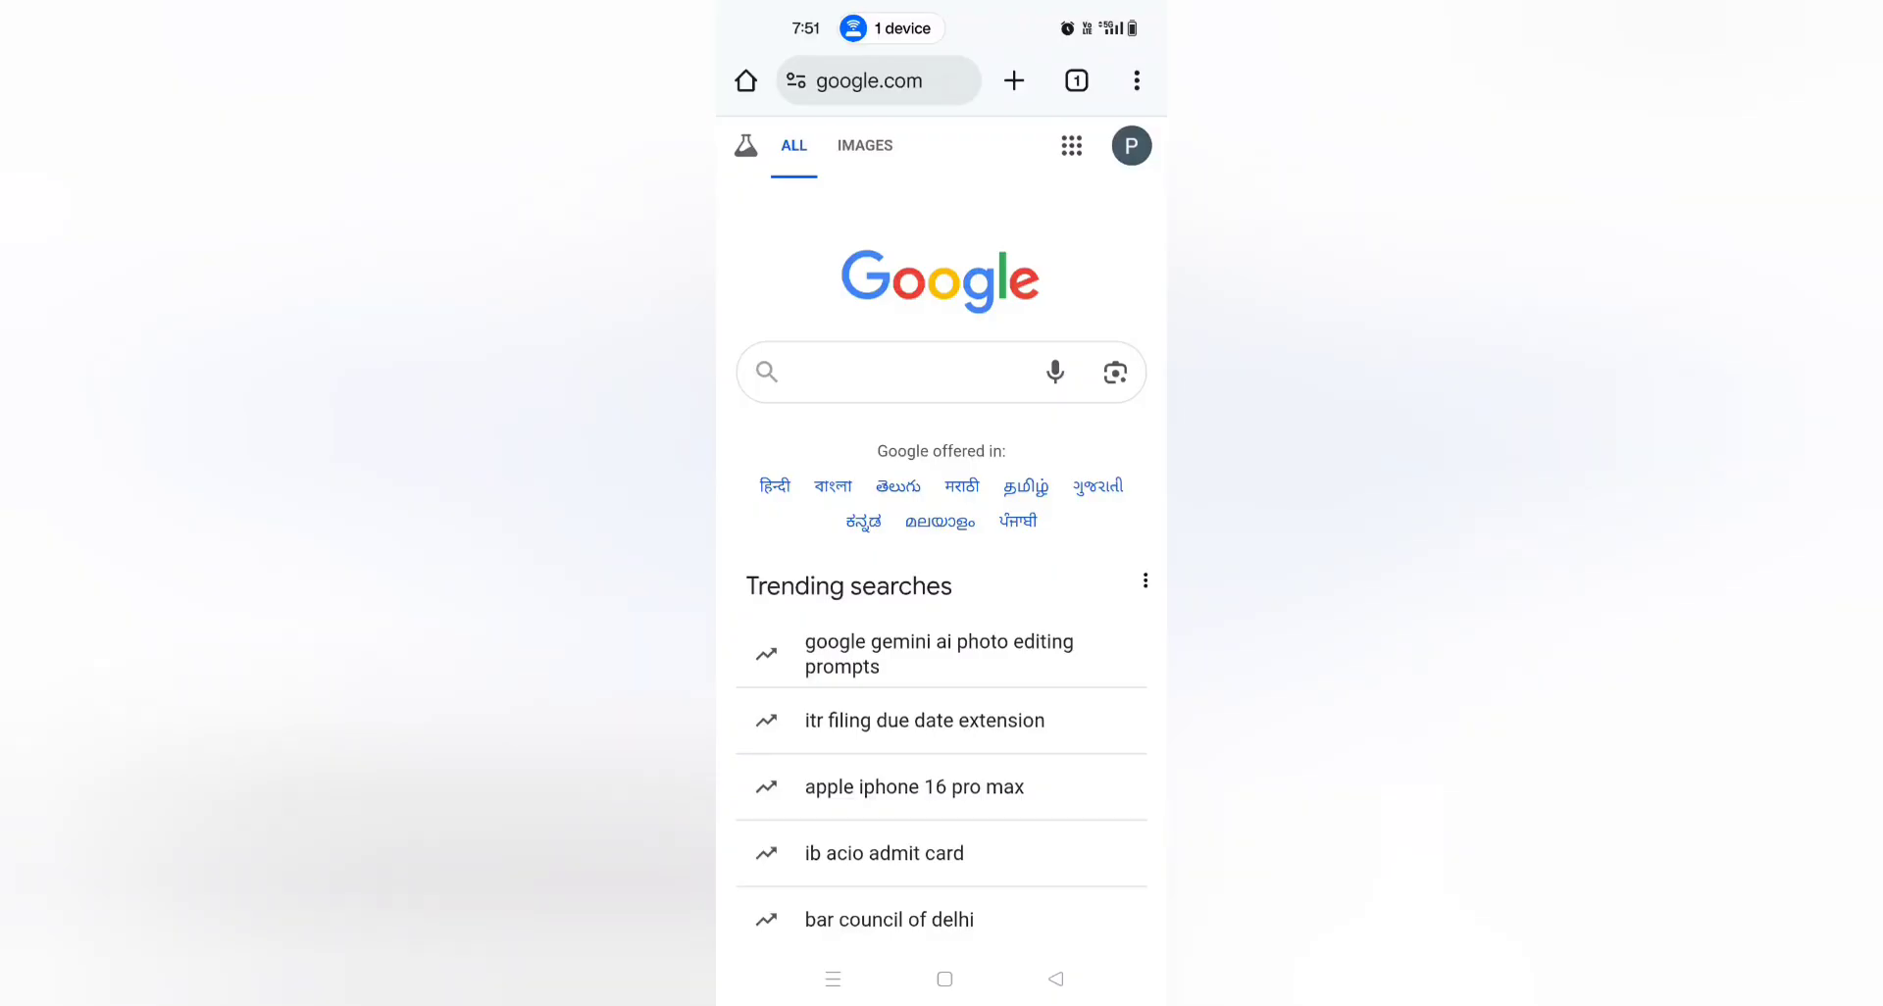
left_click(1115, 373)
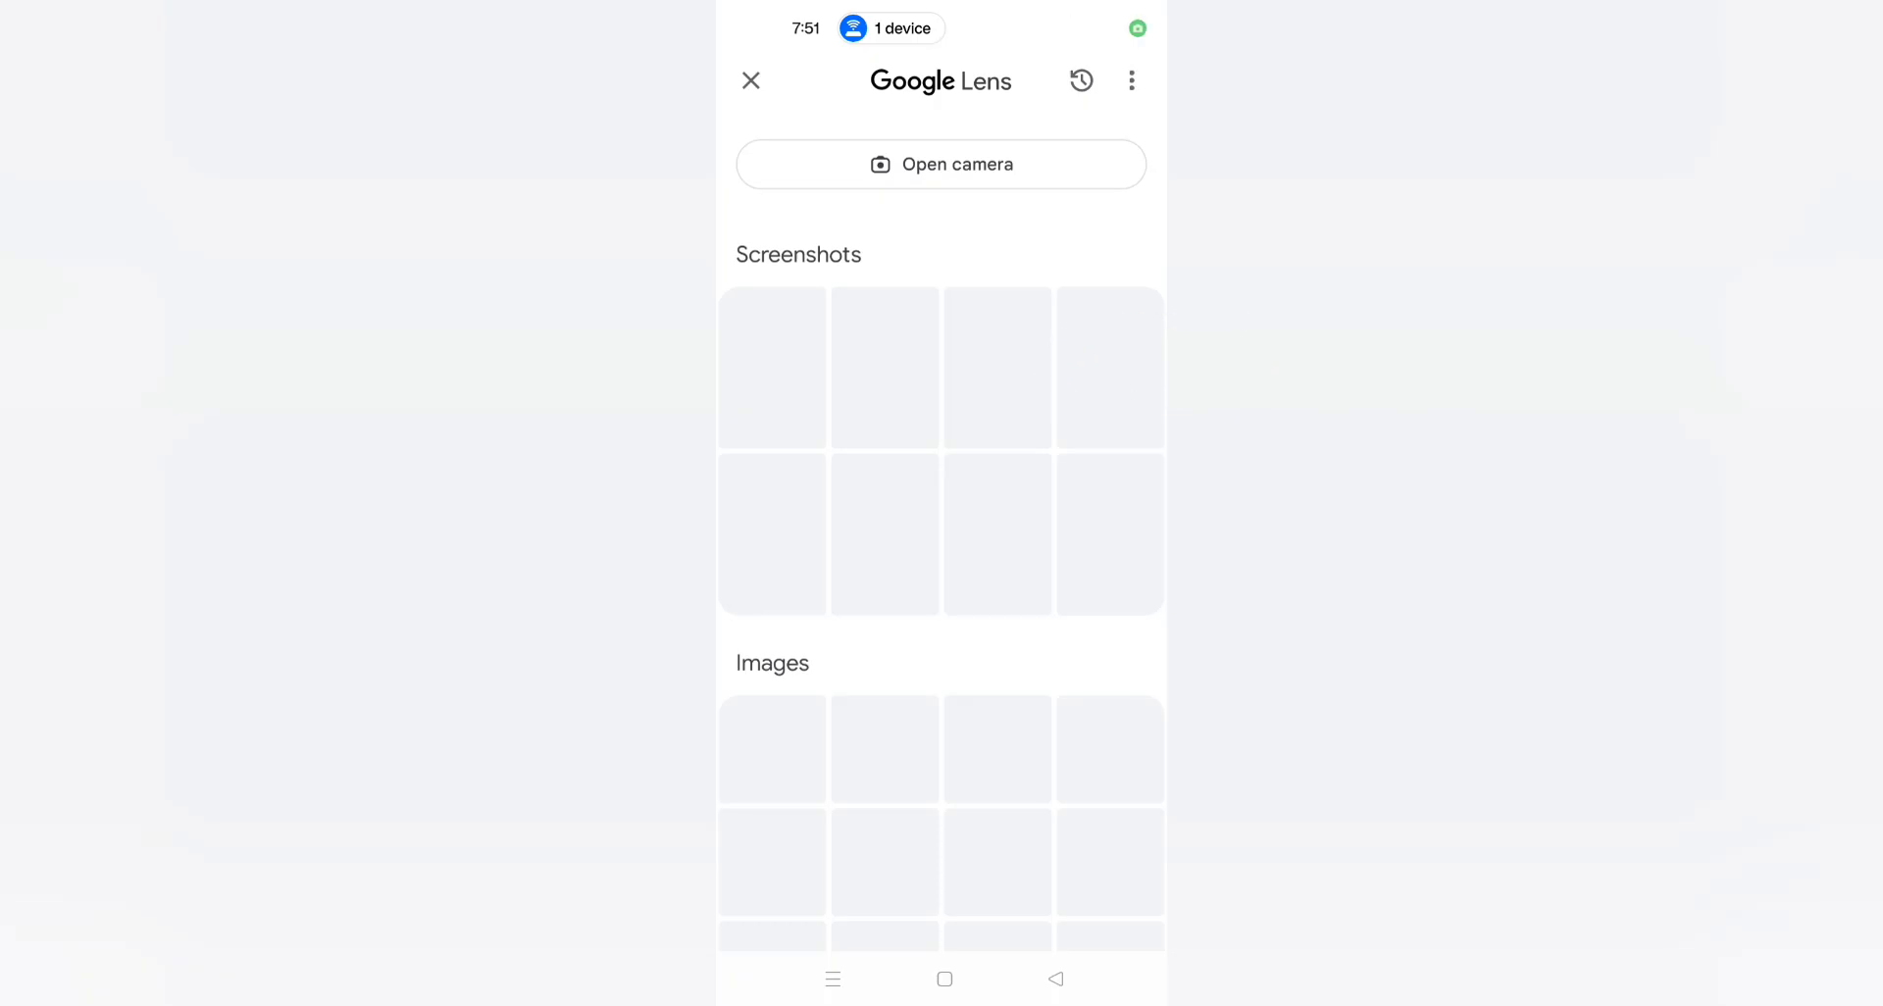
left_click(1039, 145)
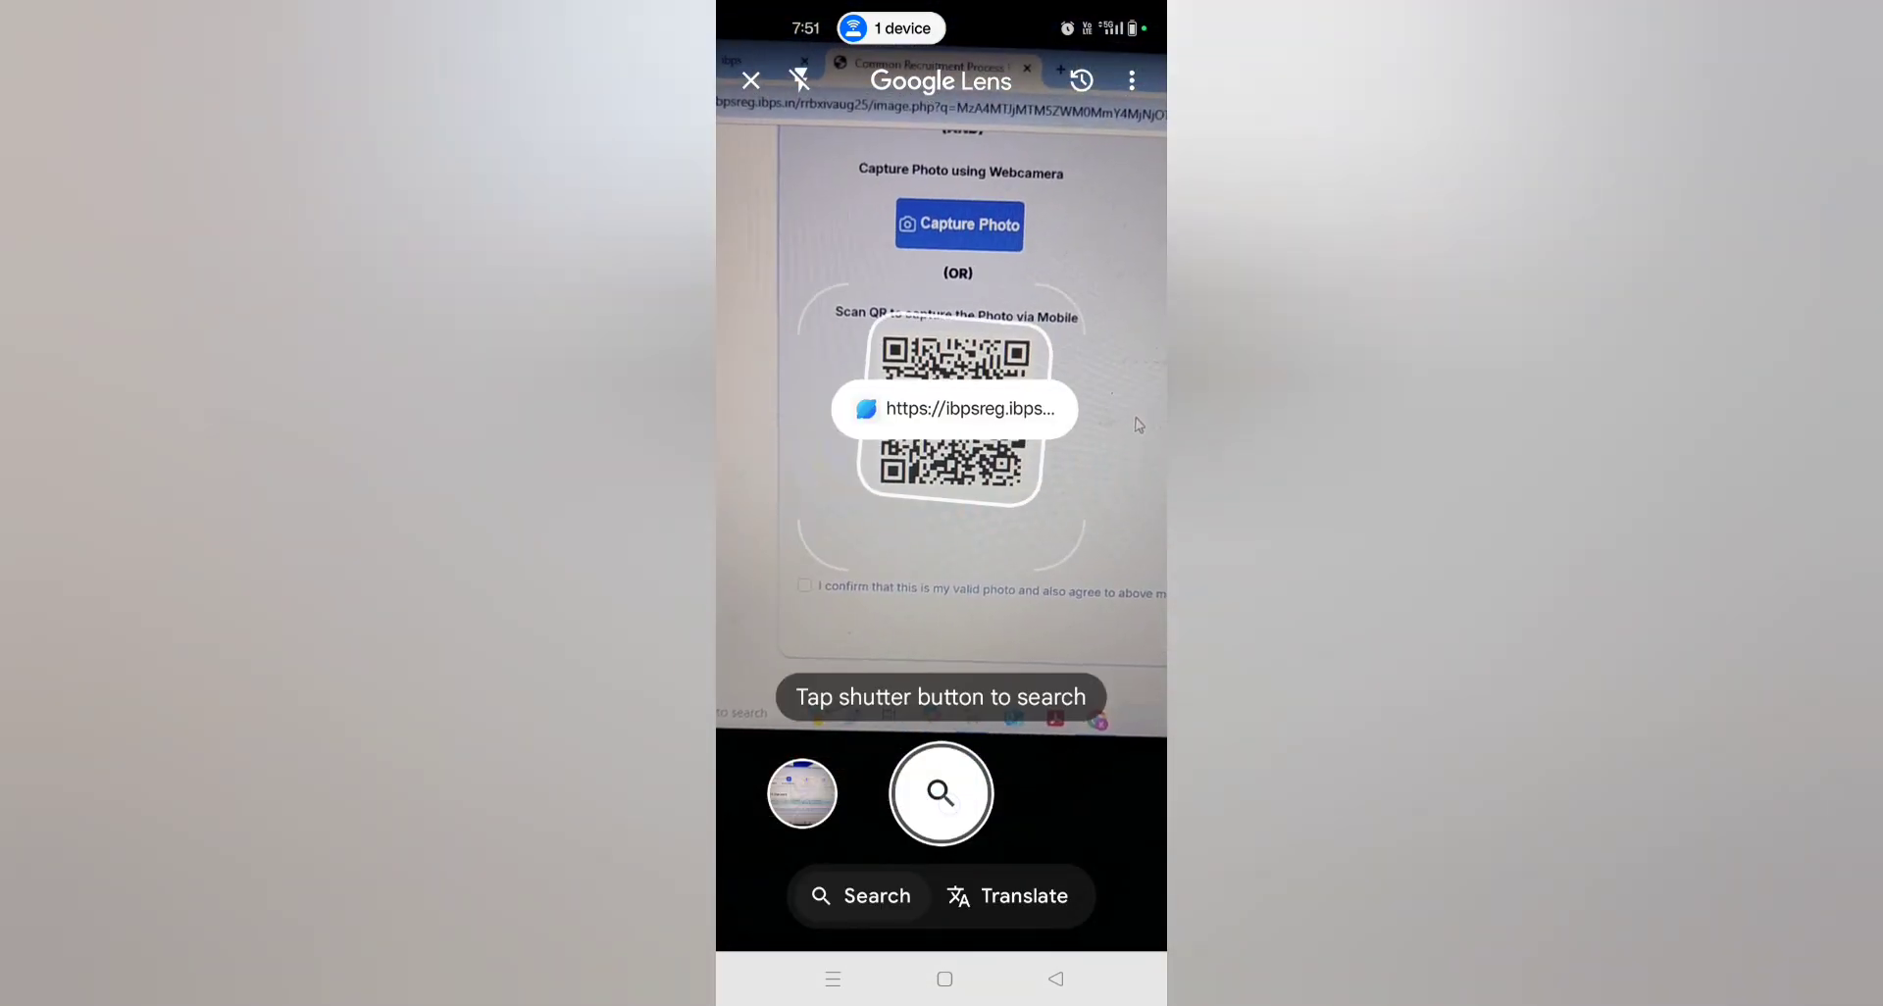
left_click(955, 408)
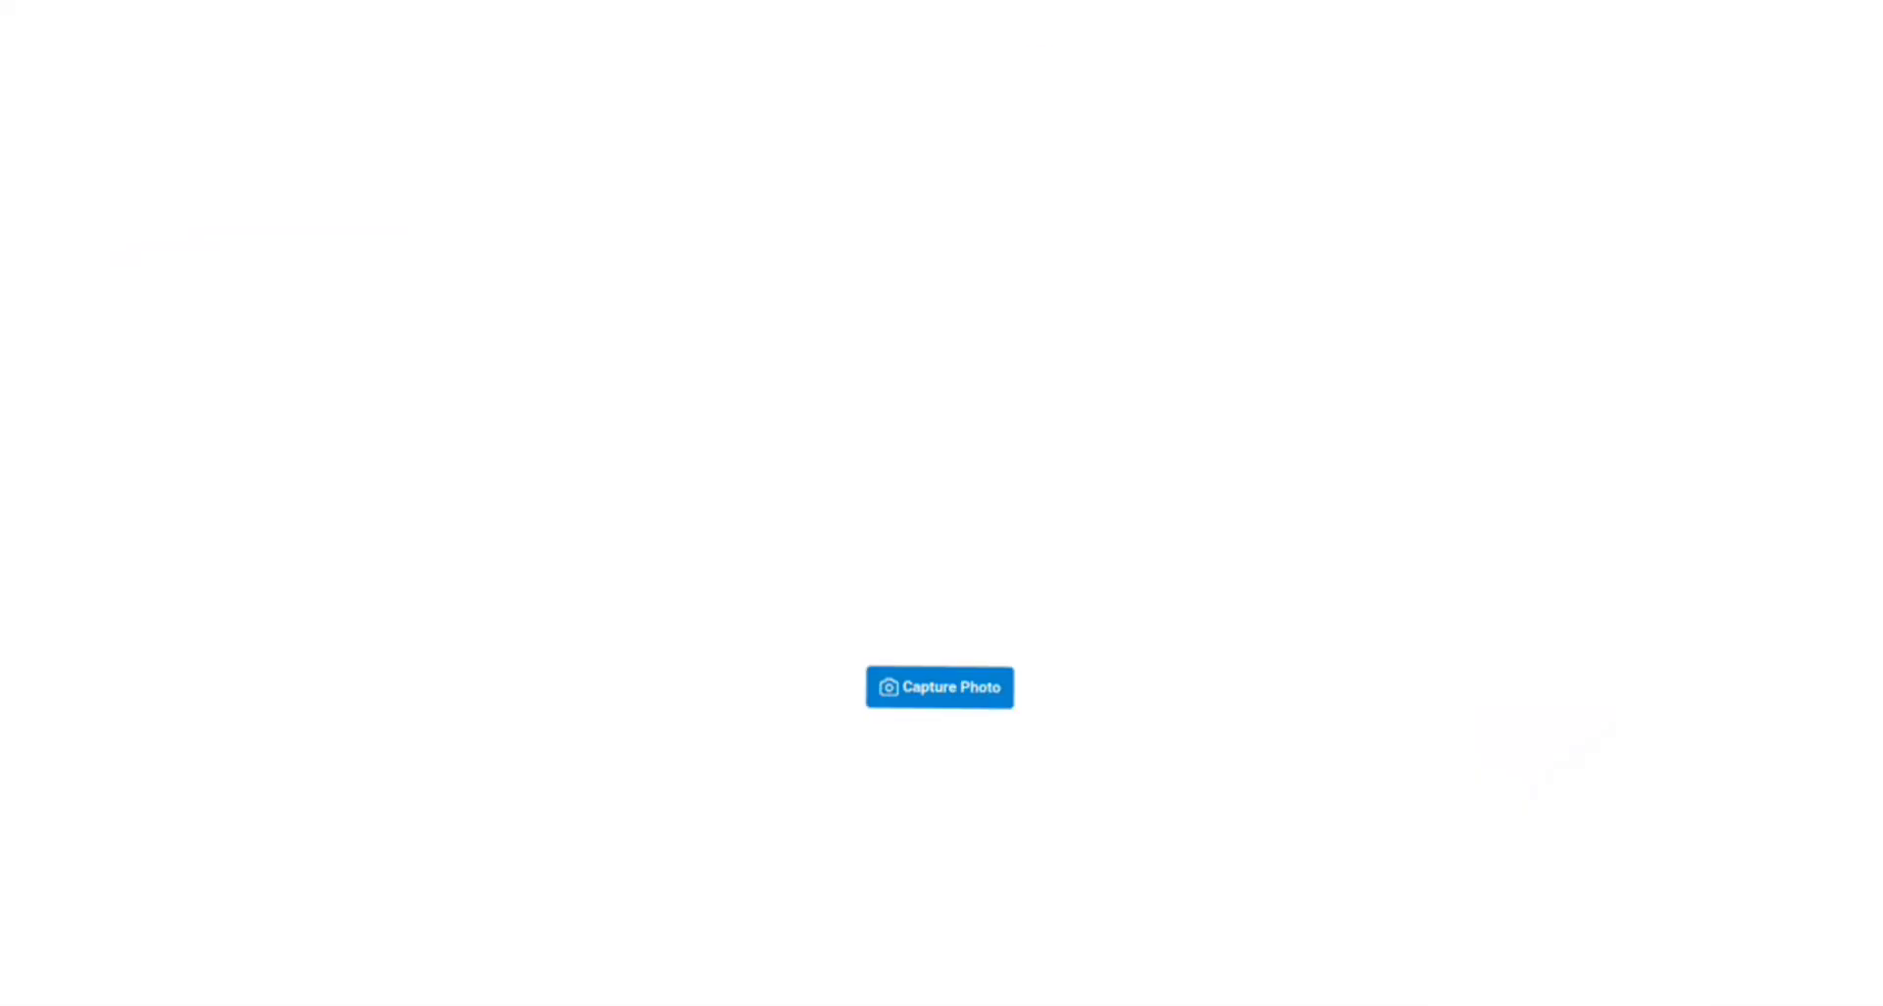
Take a live photo on the phone with one-time camera access and upload it
left_click(939, 687)
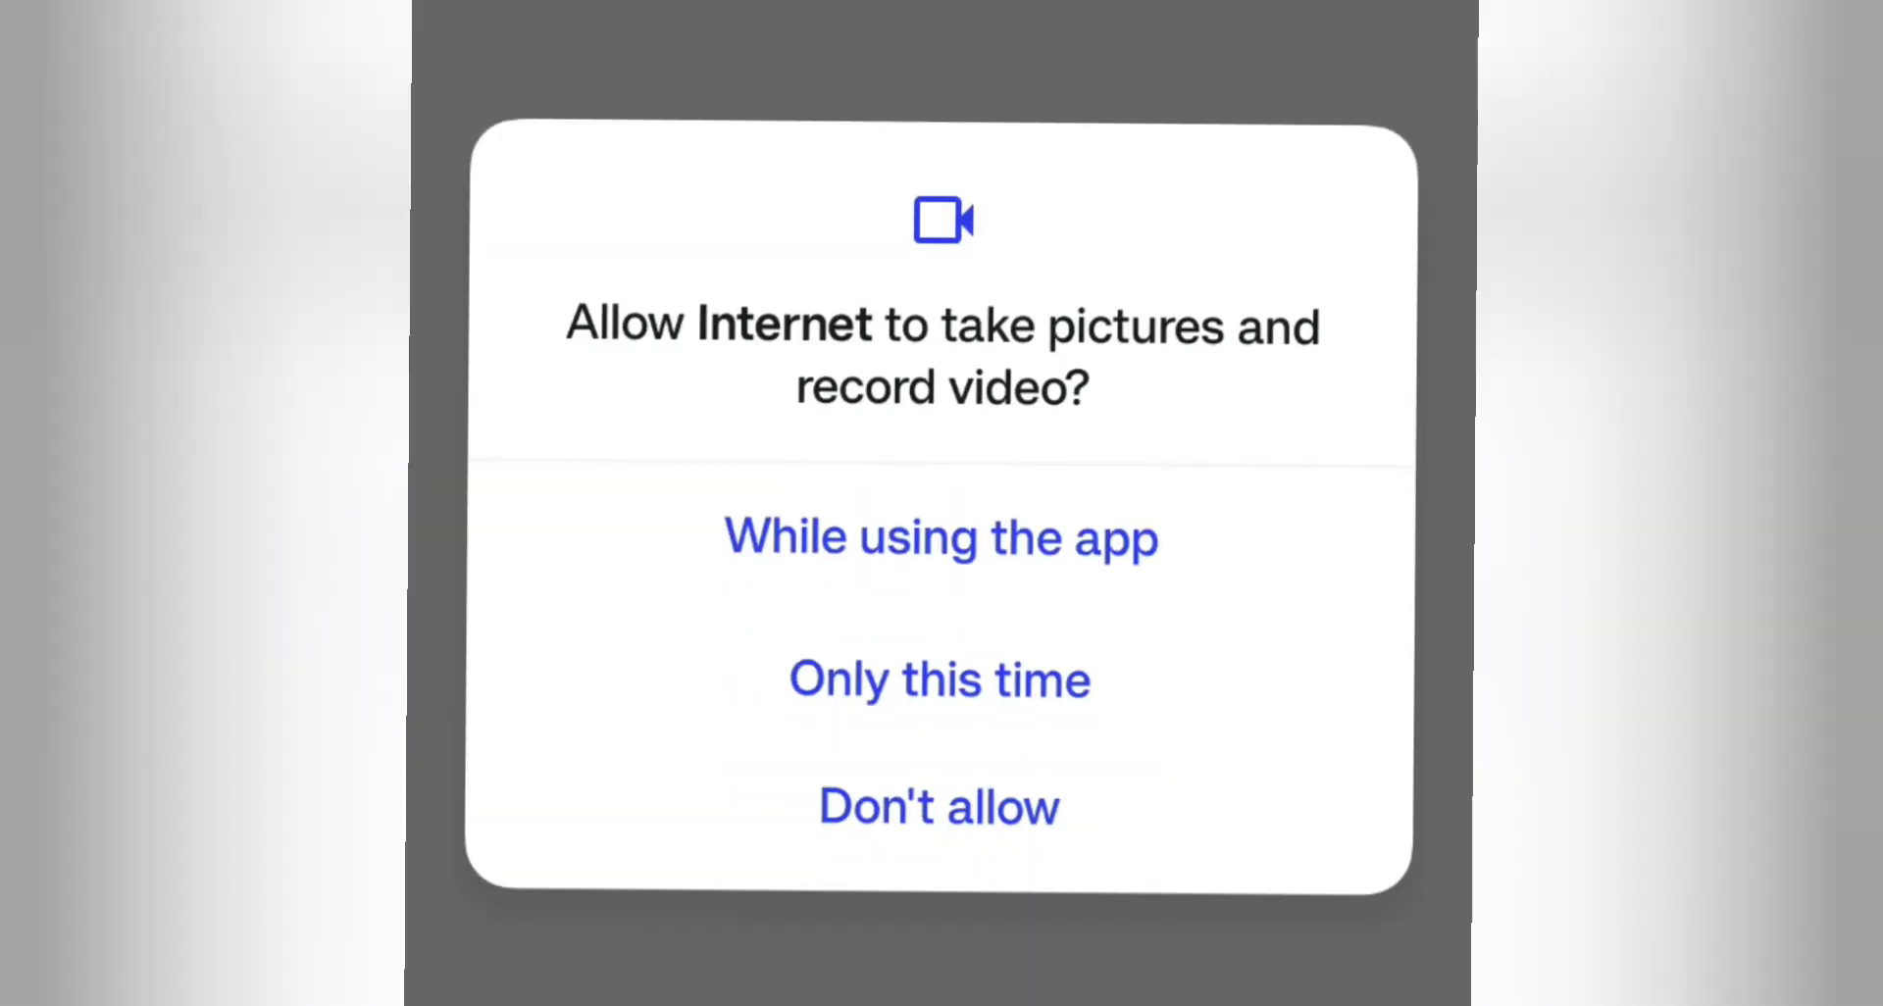
left_click(1071, 637)
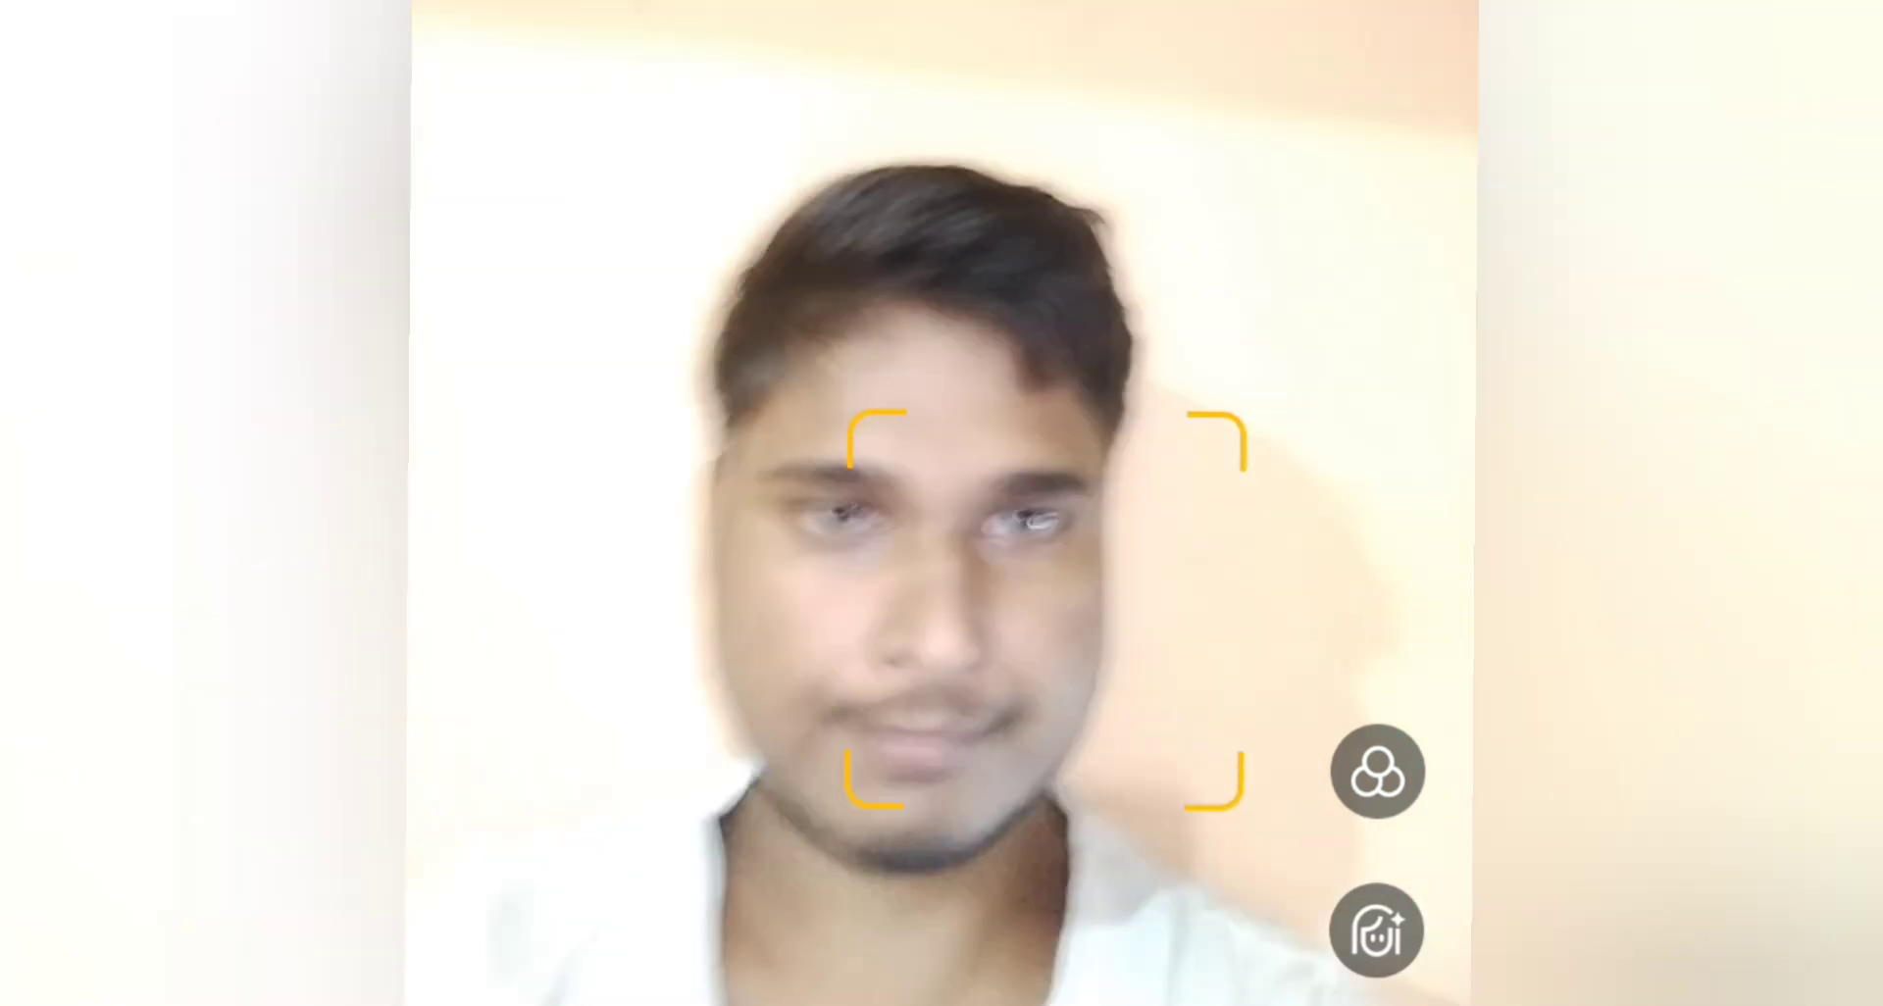
left_click(883, 841)
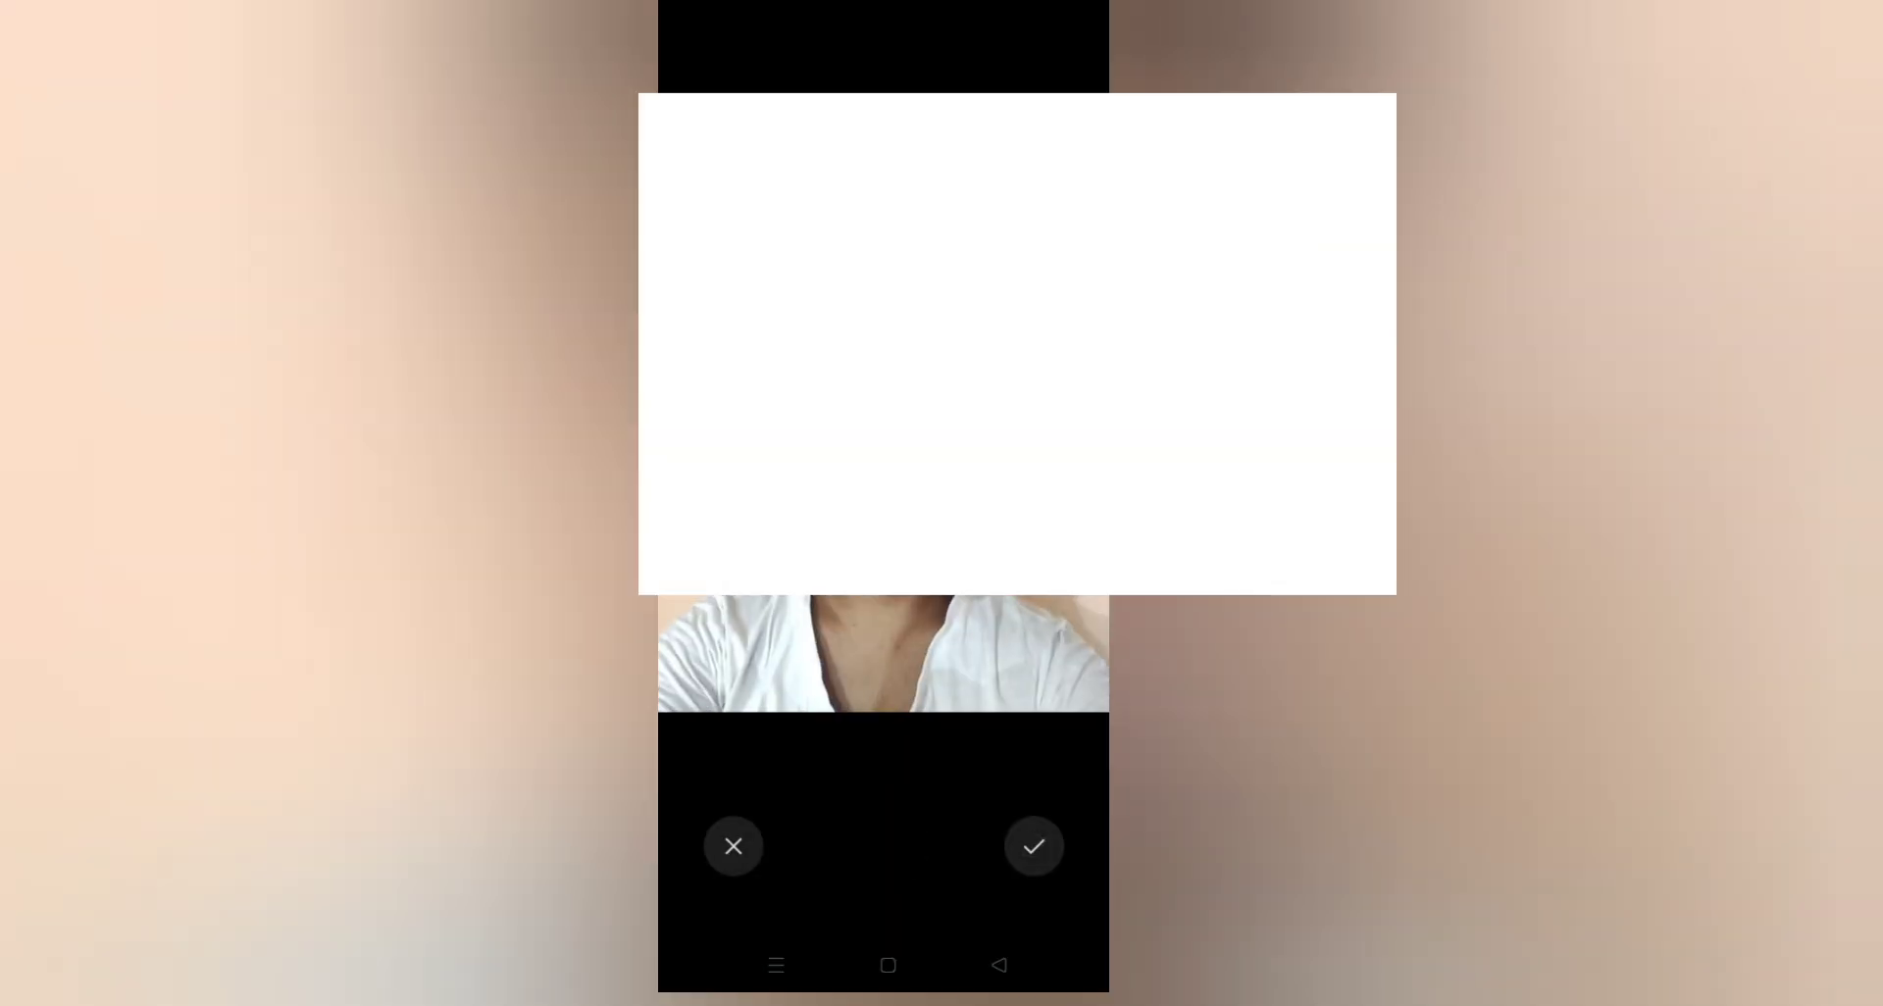
left_click(1034, 845)
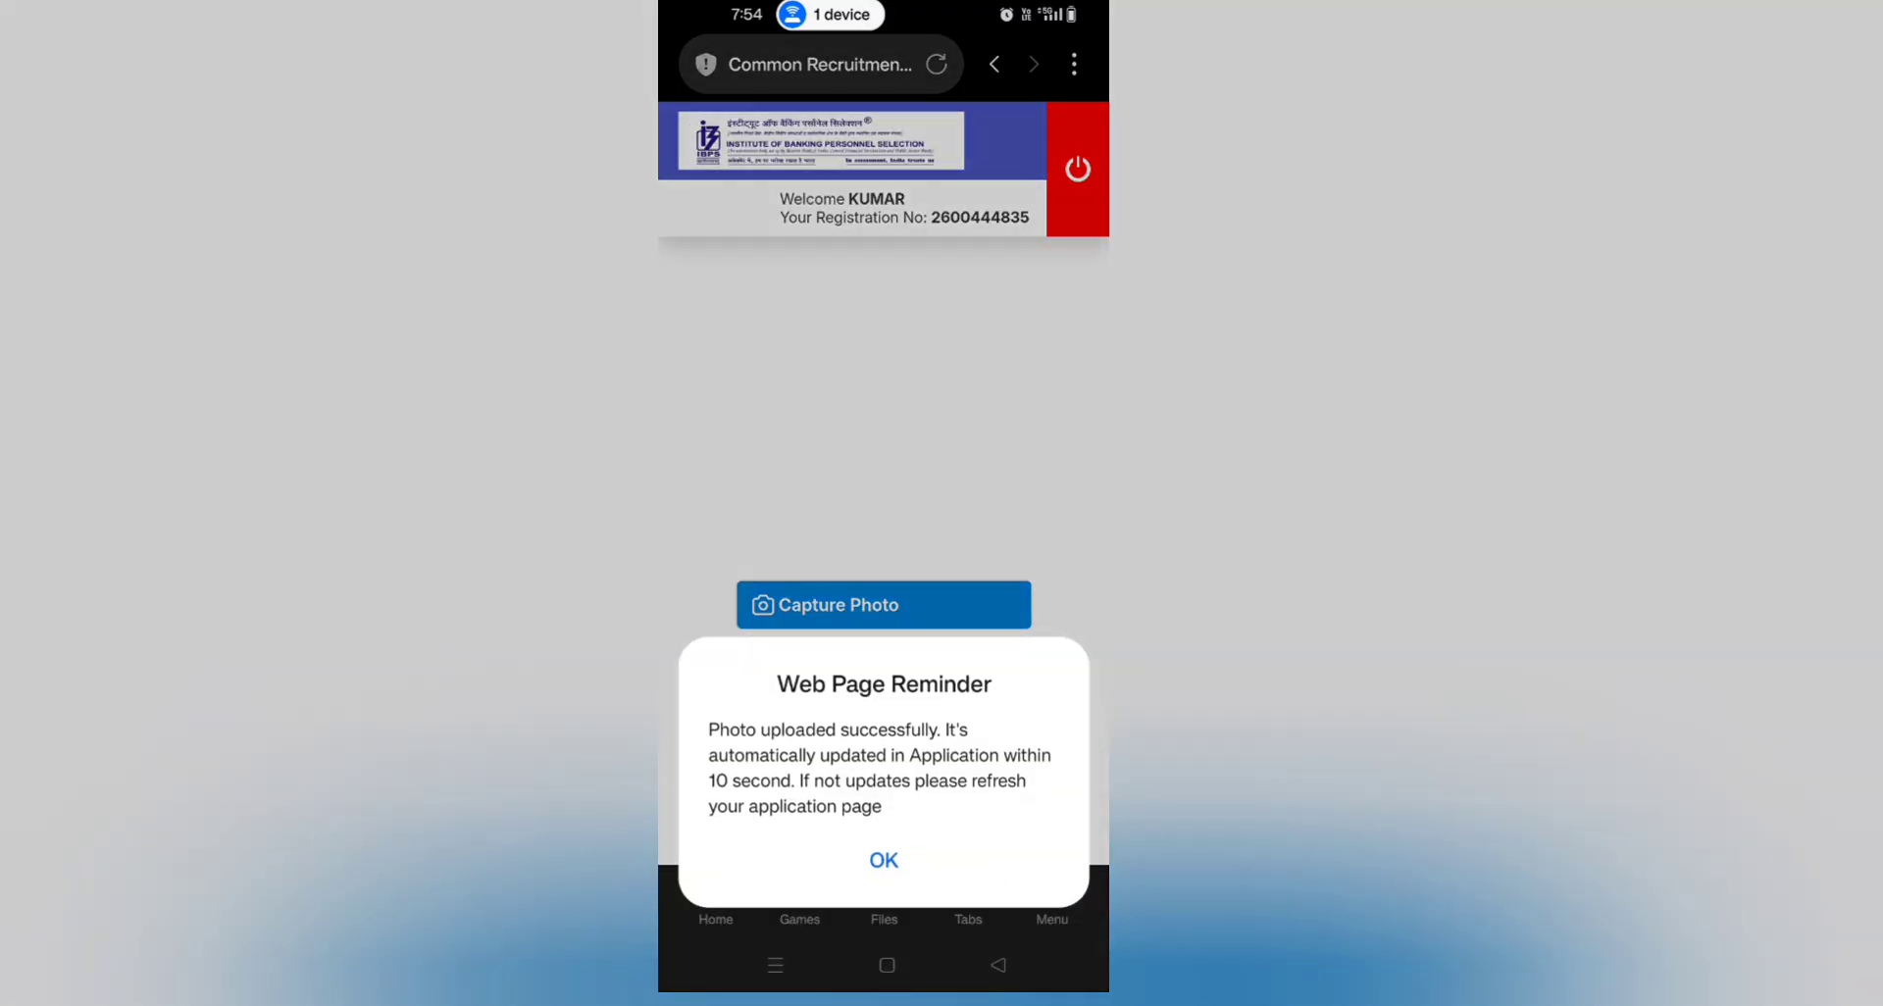
left_click(884, 860)
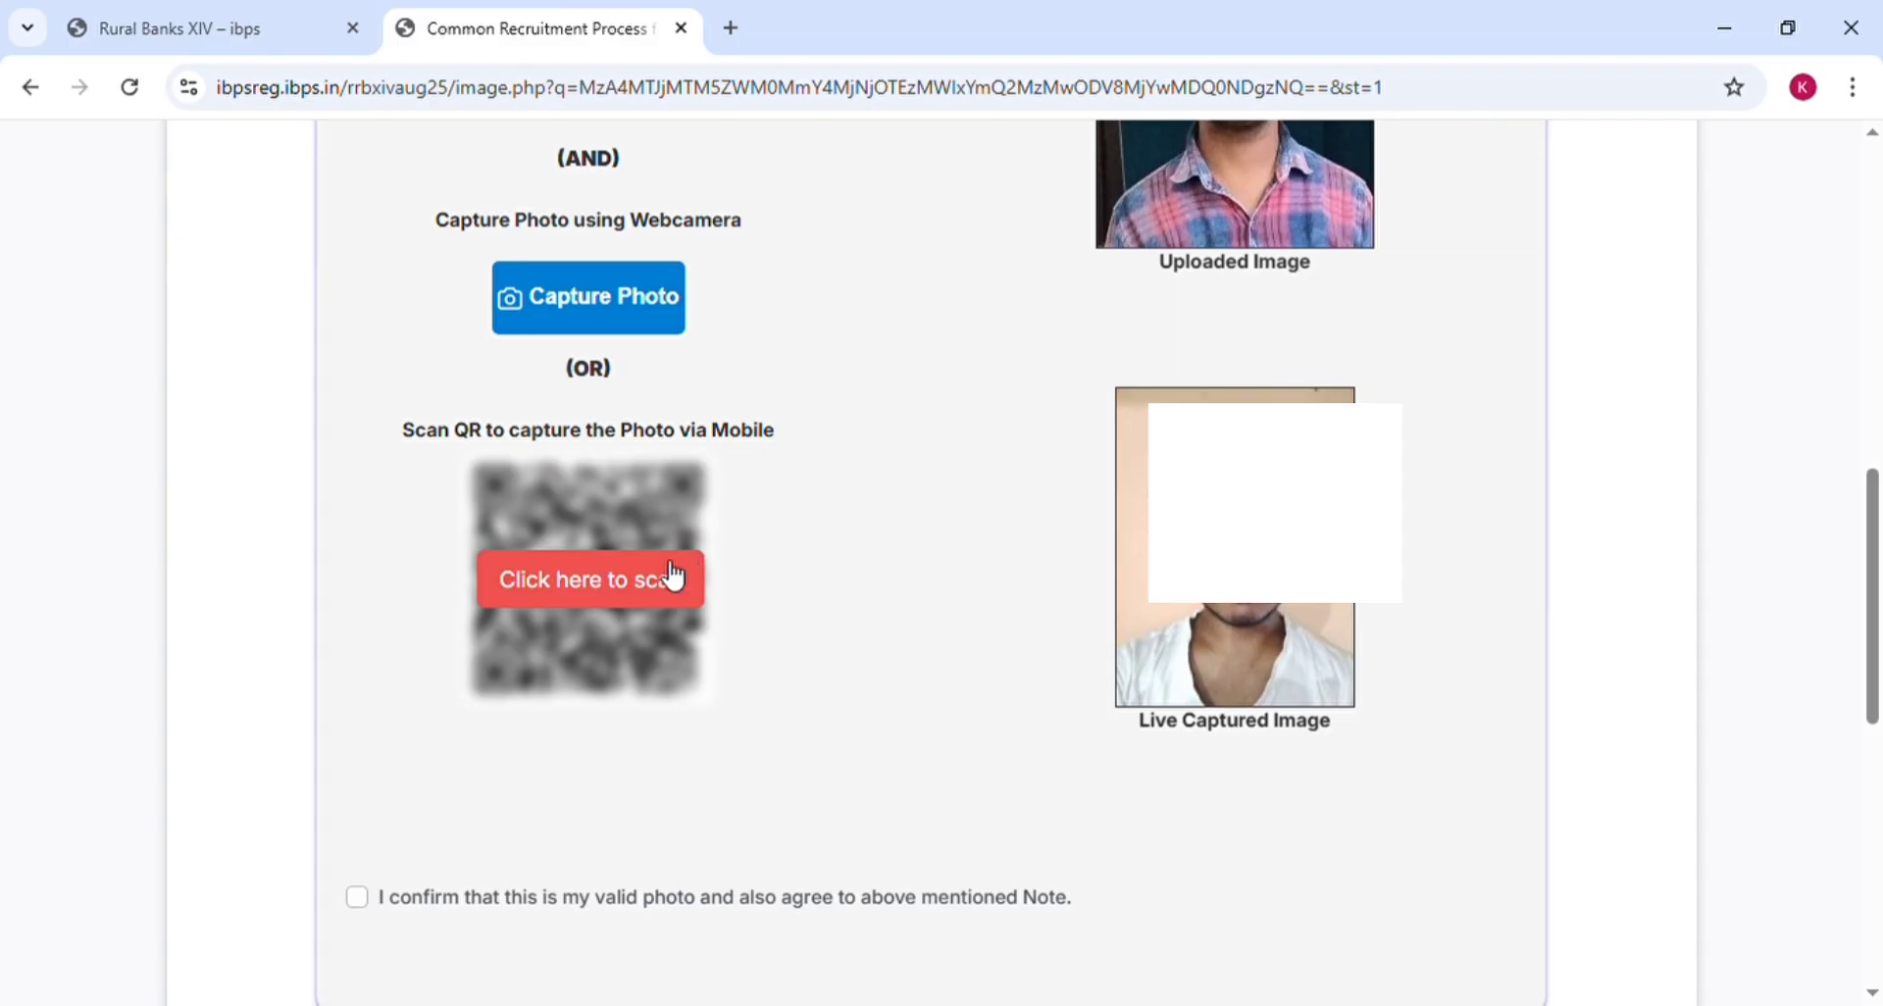
Tick the photo confirmation, attach the signature image, and tick the signature confirmation
scroll(529, 546, "down", 5)
left_click(359, 401)
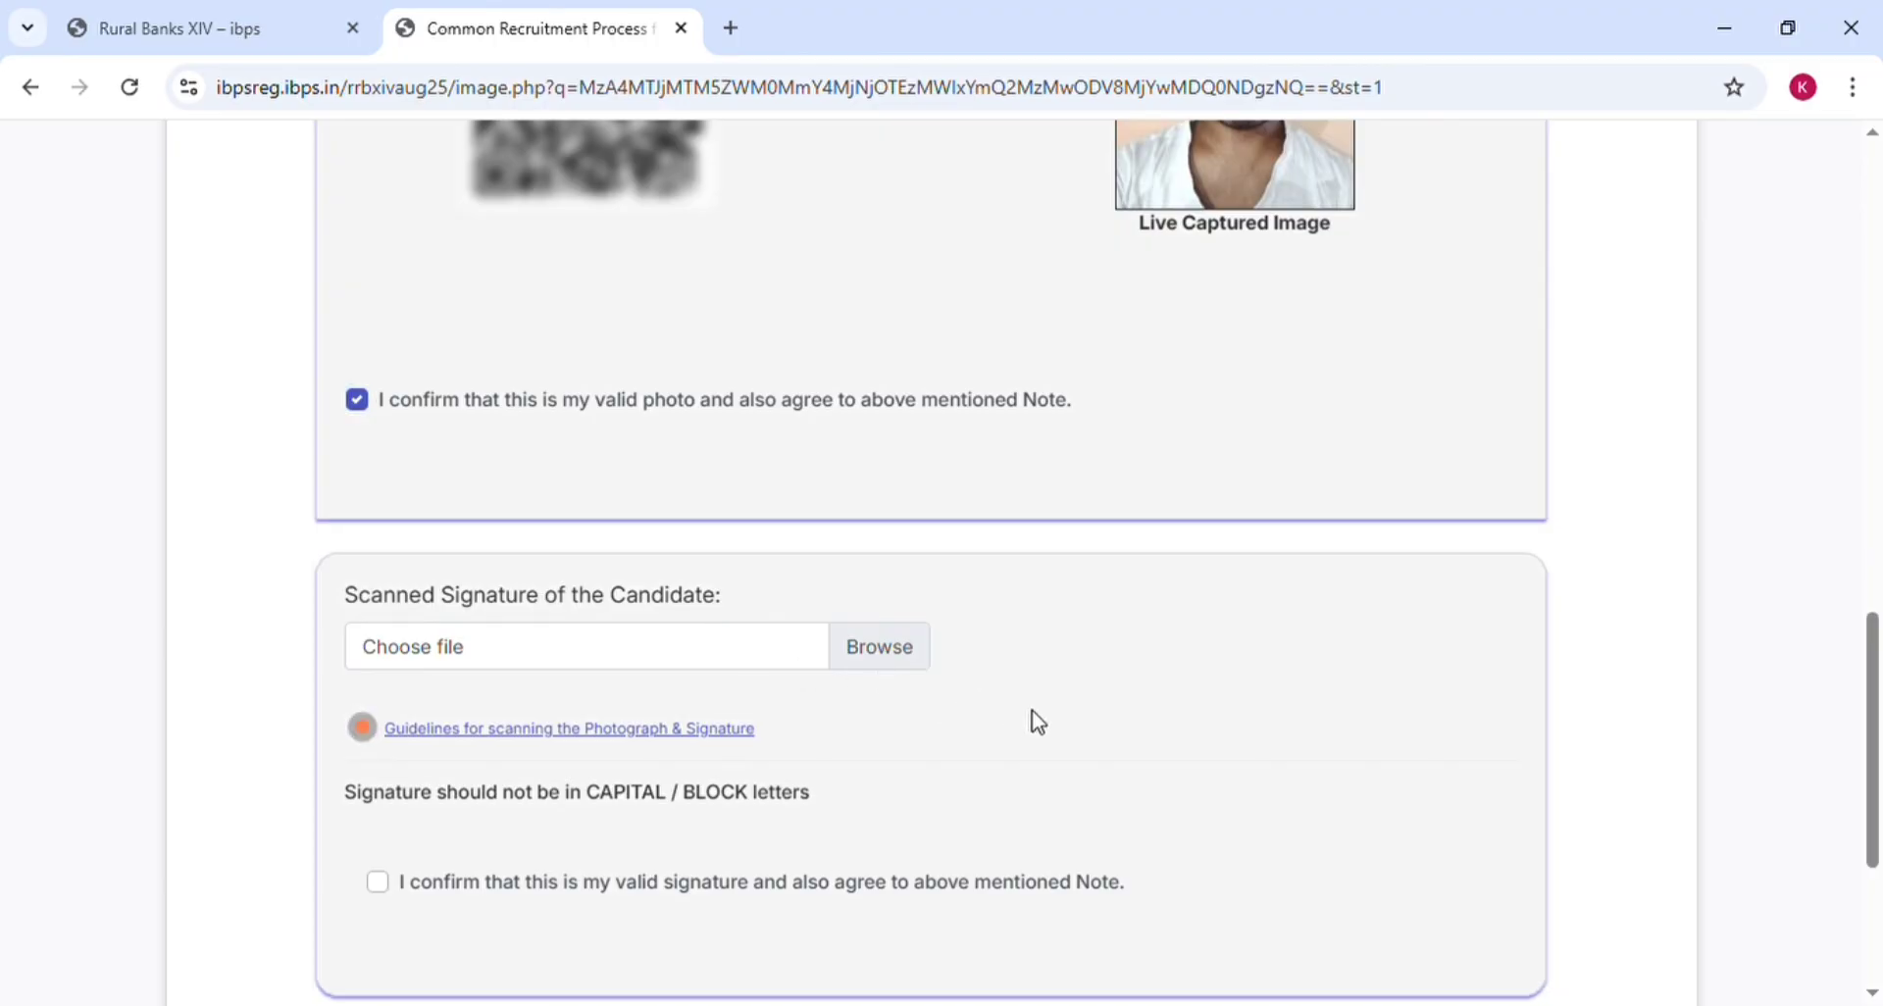
scroll(1035, 721, "down", 1)
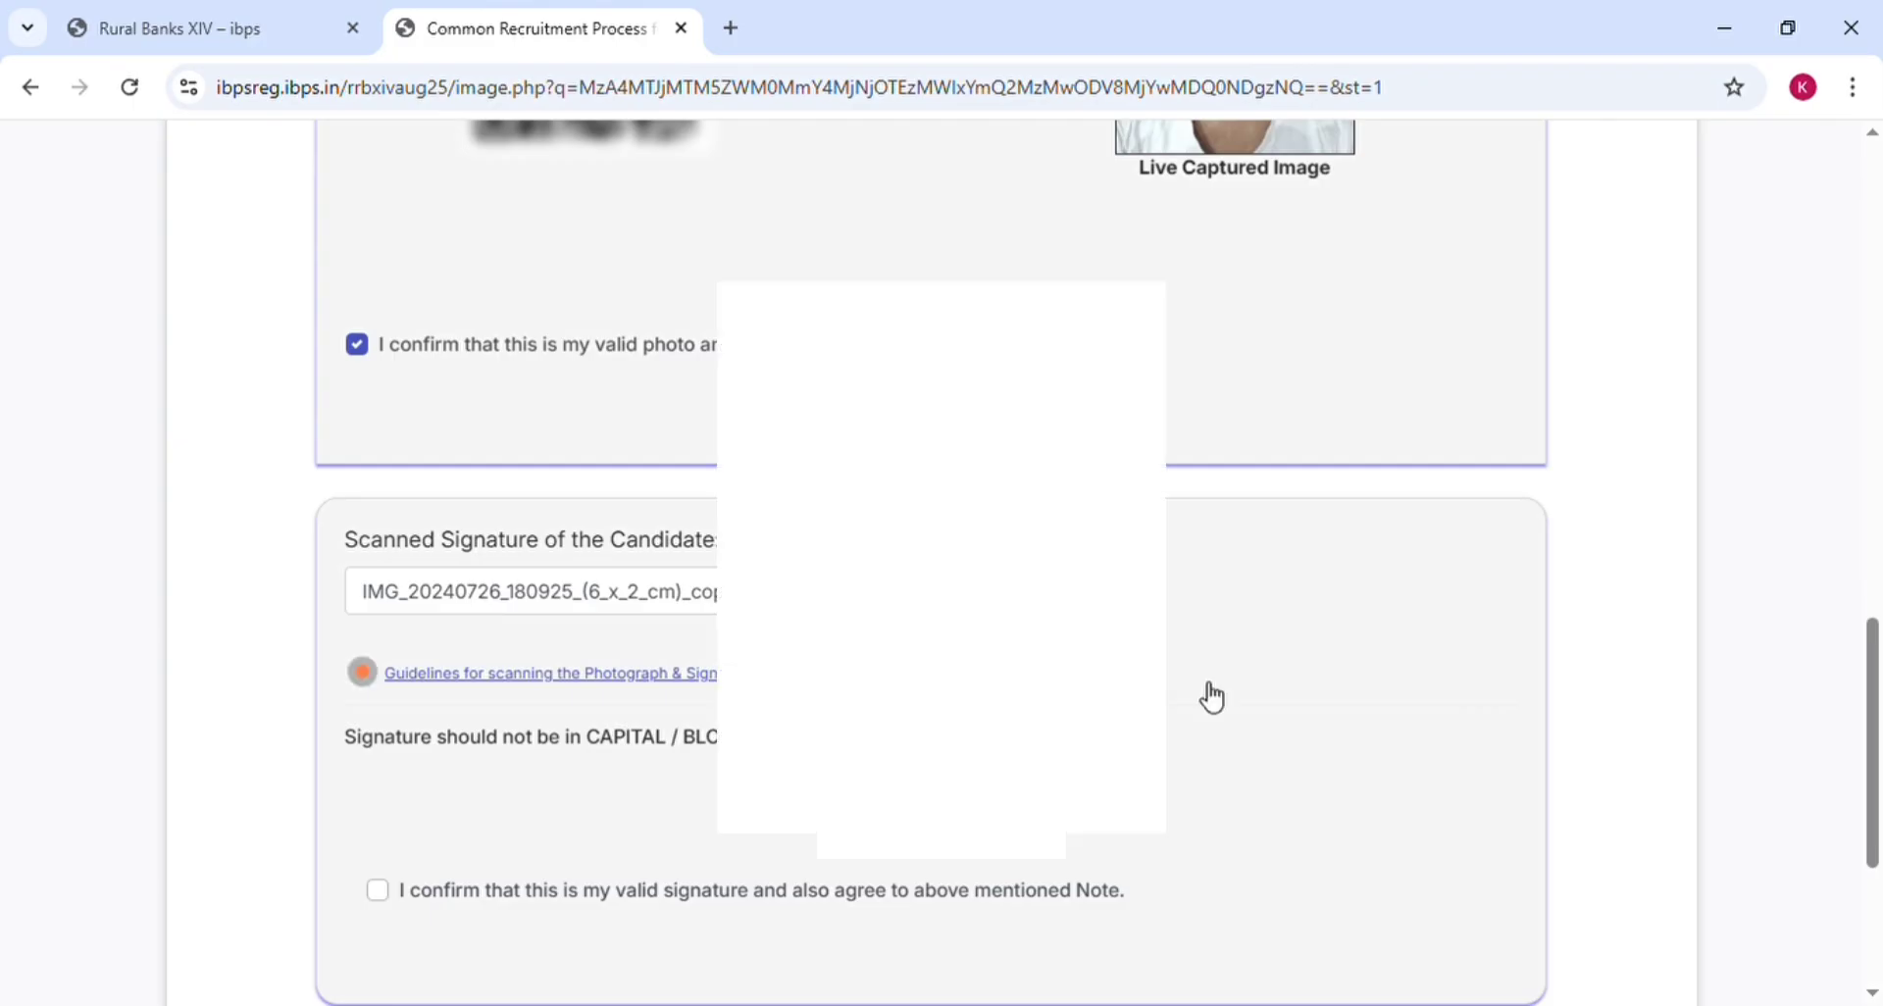
left_click(378, 890)
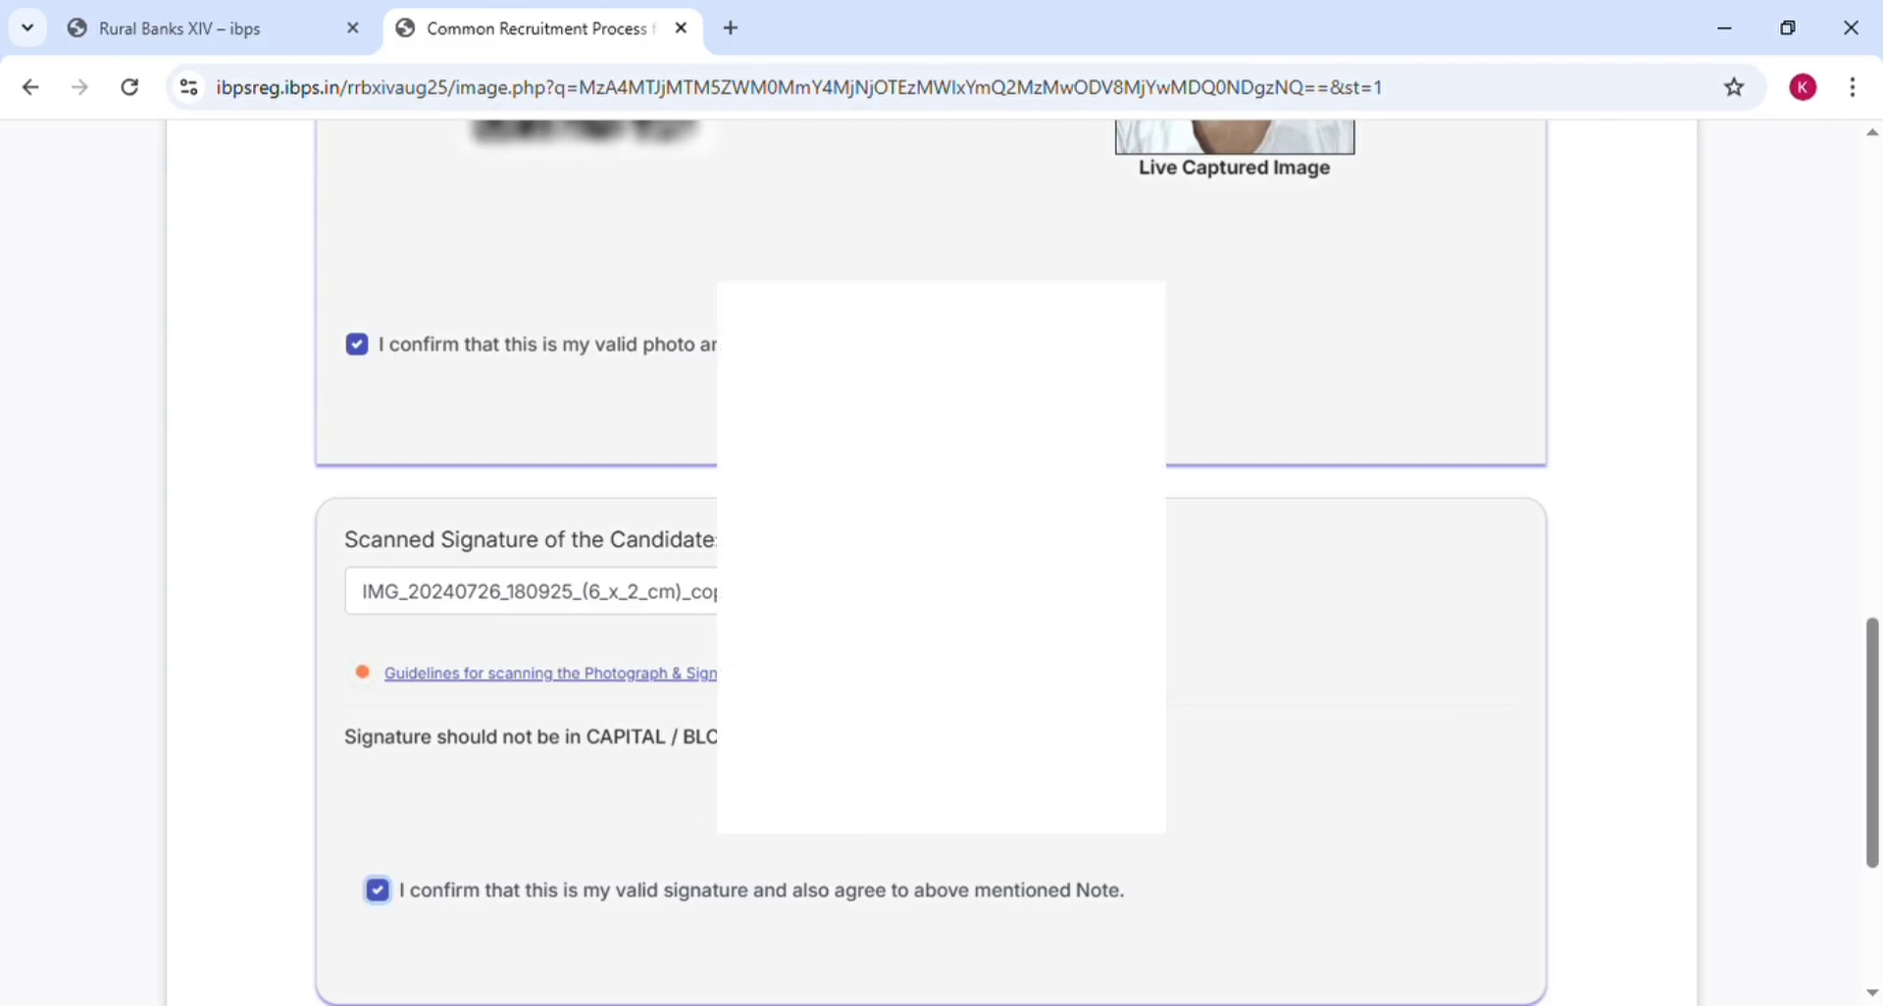
scroll(1172, 680, "down", 4)
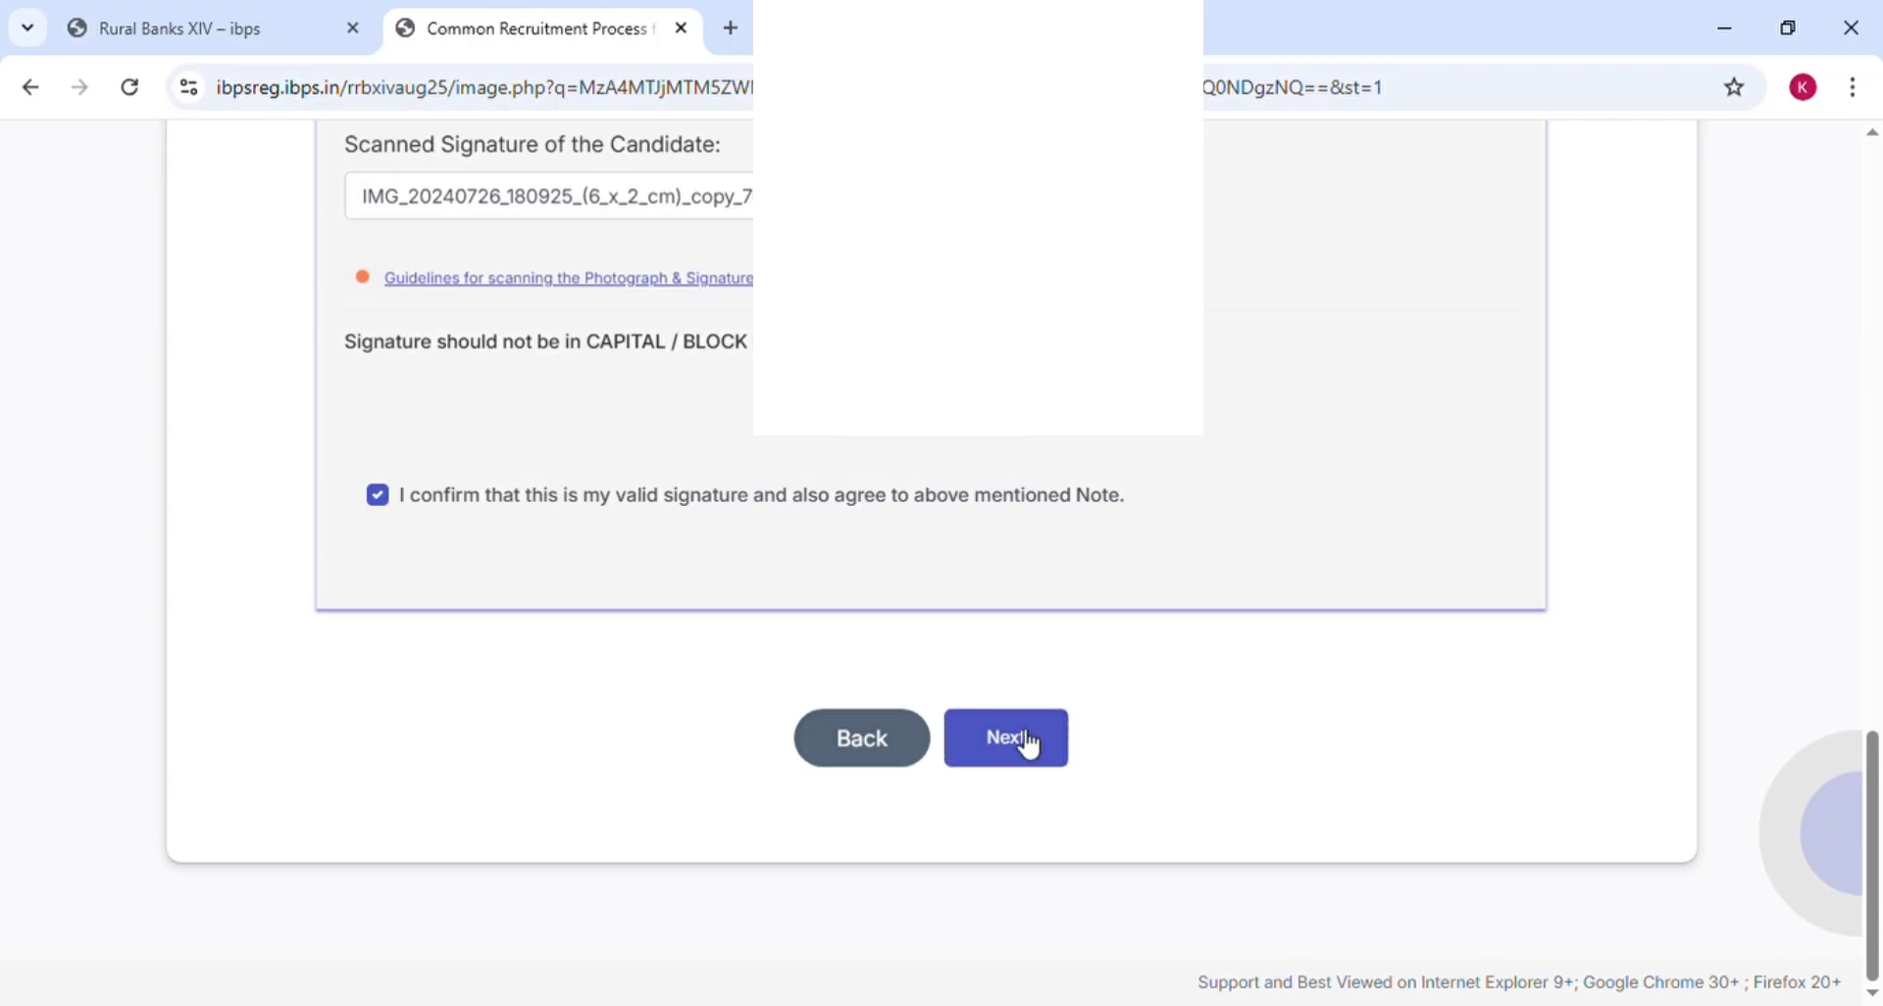
On Basic Details, set the category to OBC (NCL) after briefly trying ST, dismissing each warning
left_click(1015, 737)
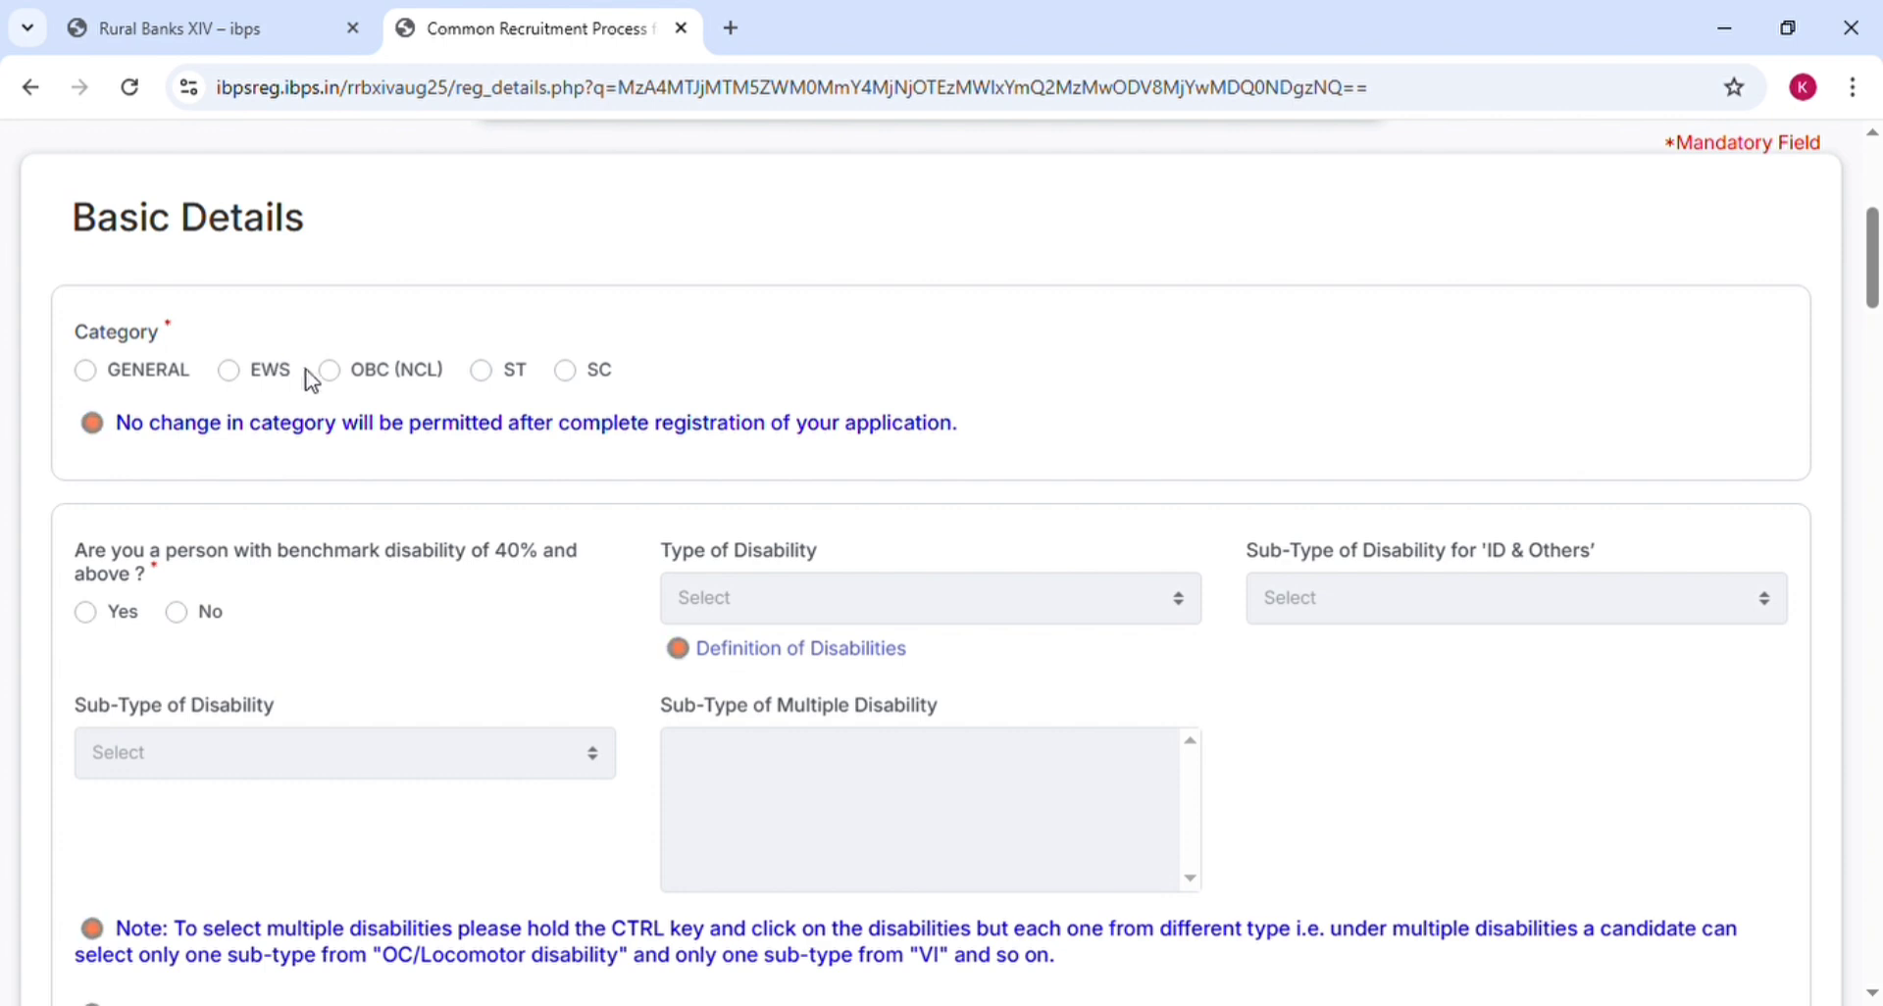
left_click(343, 382)
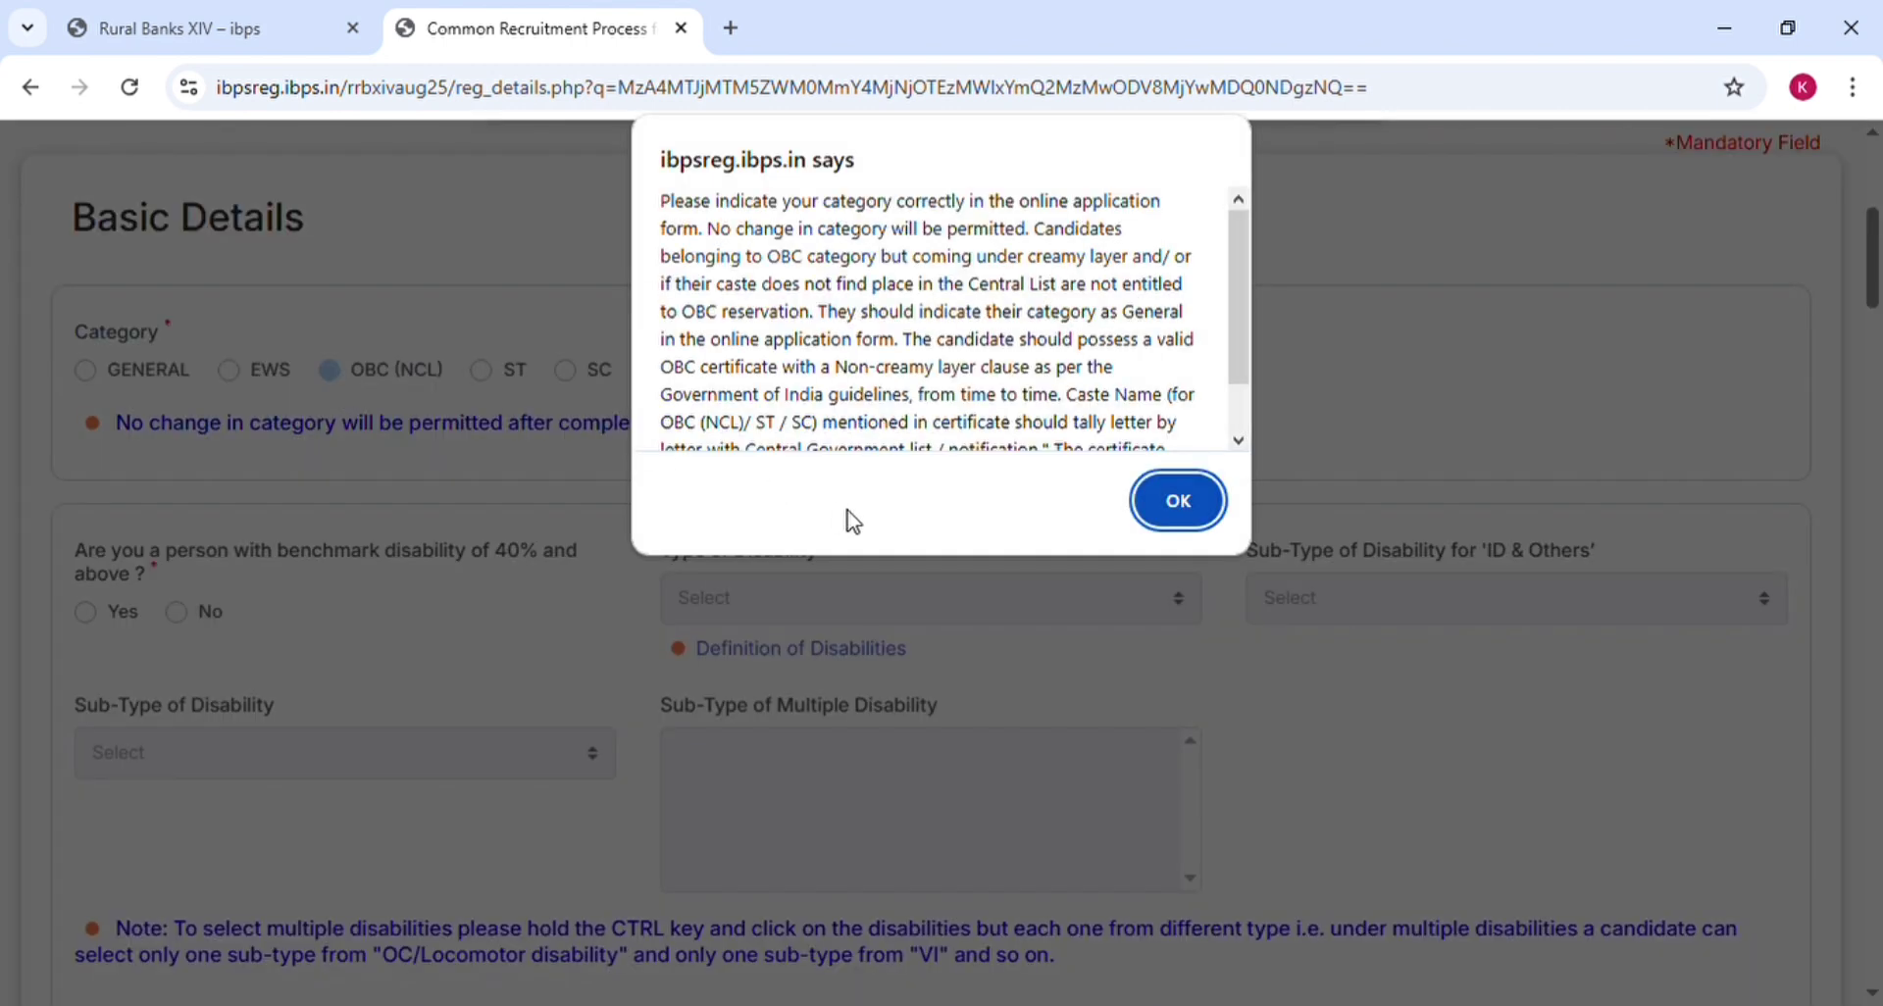
left_click(1243, 406)
left_click(1170, 509)
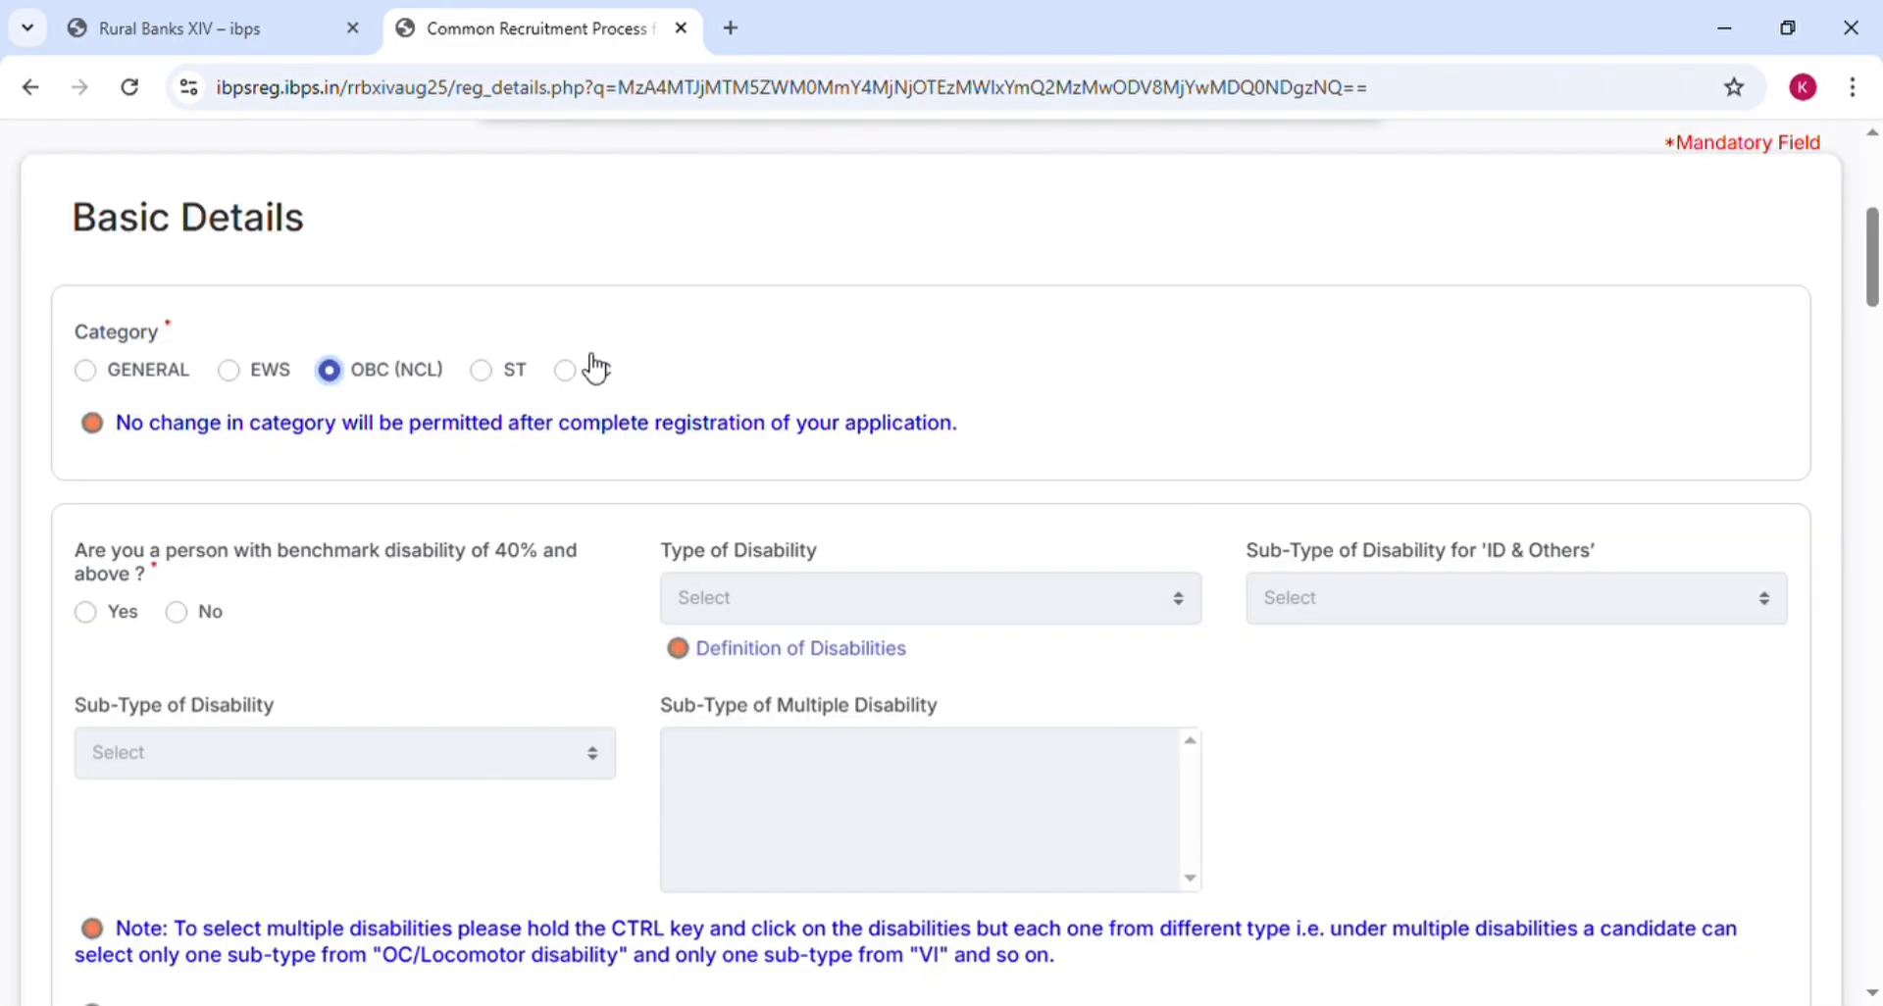
left_click(487, 372)
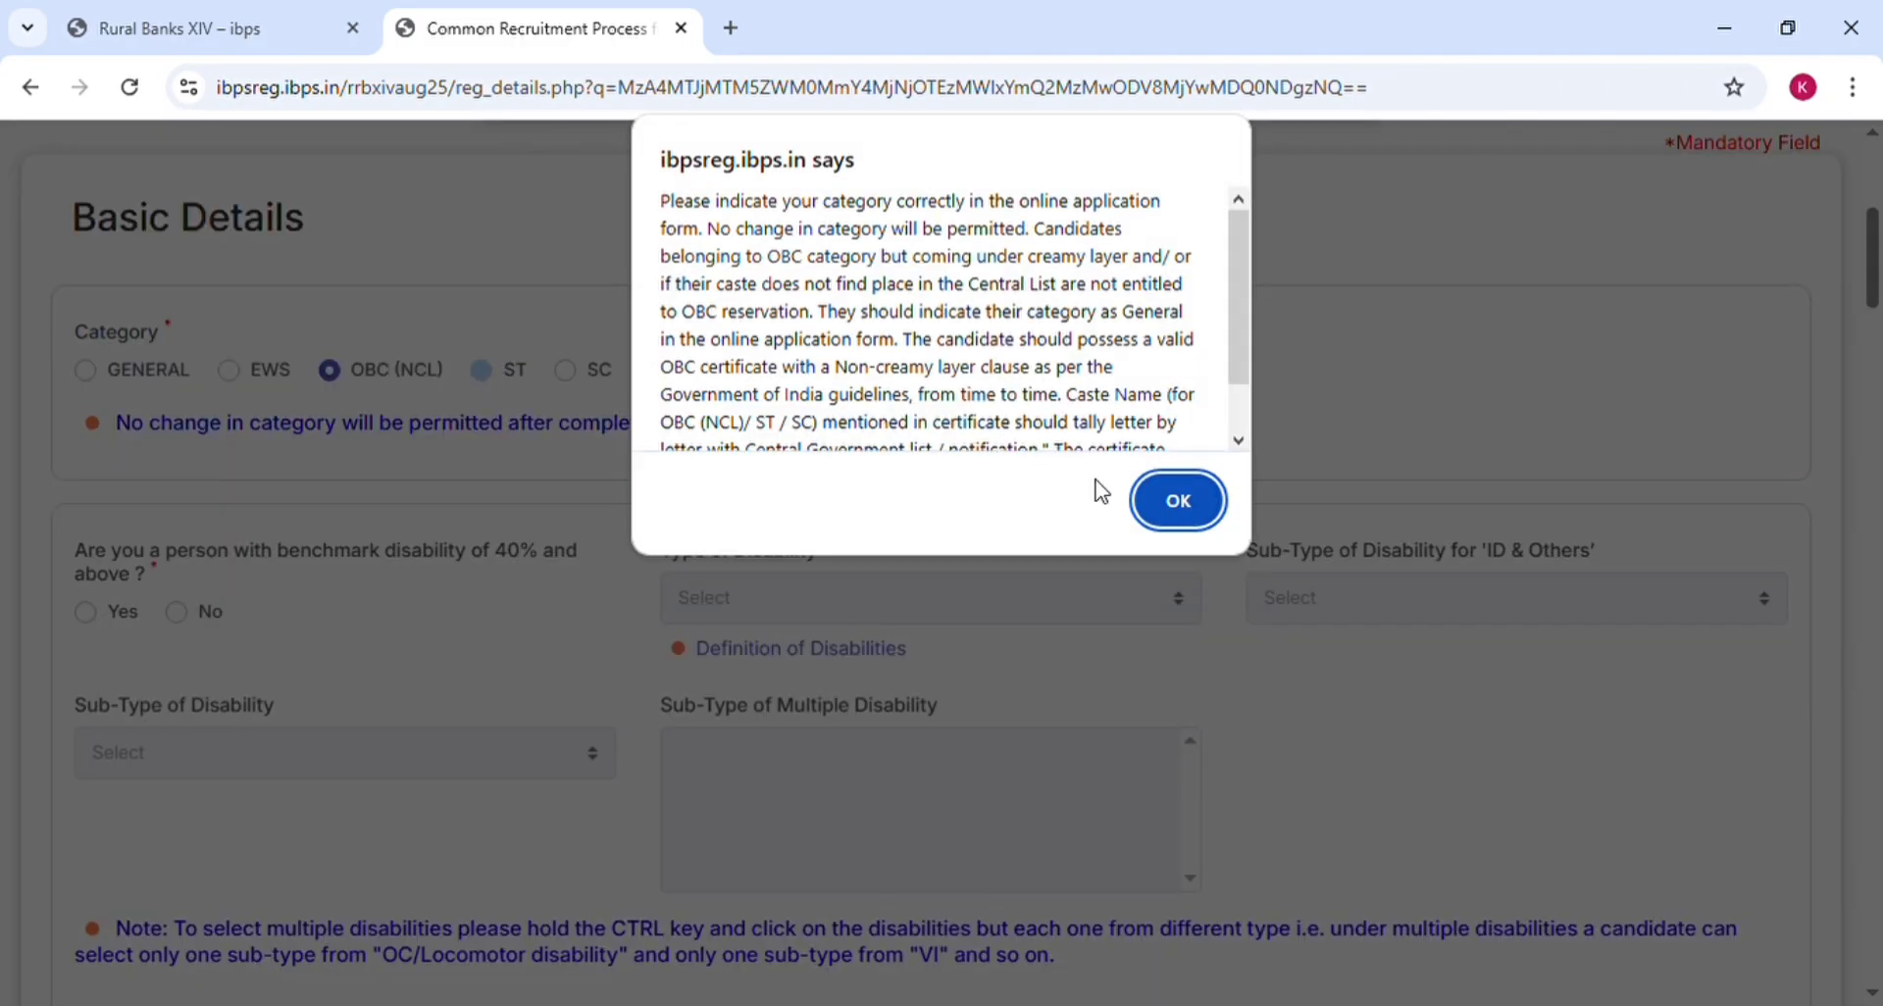
left_click(1171, 501)
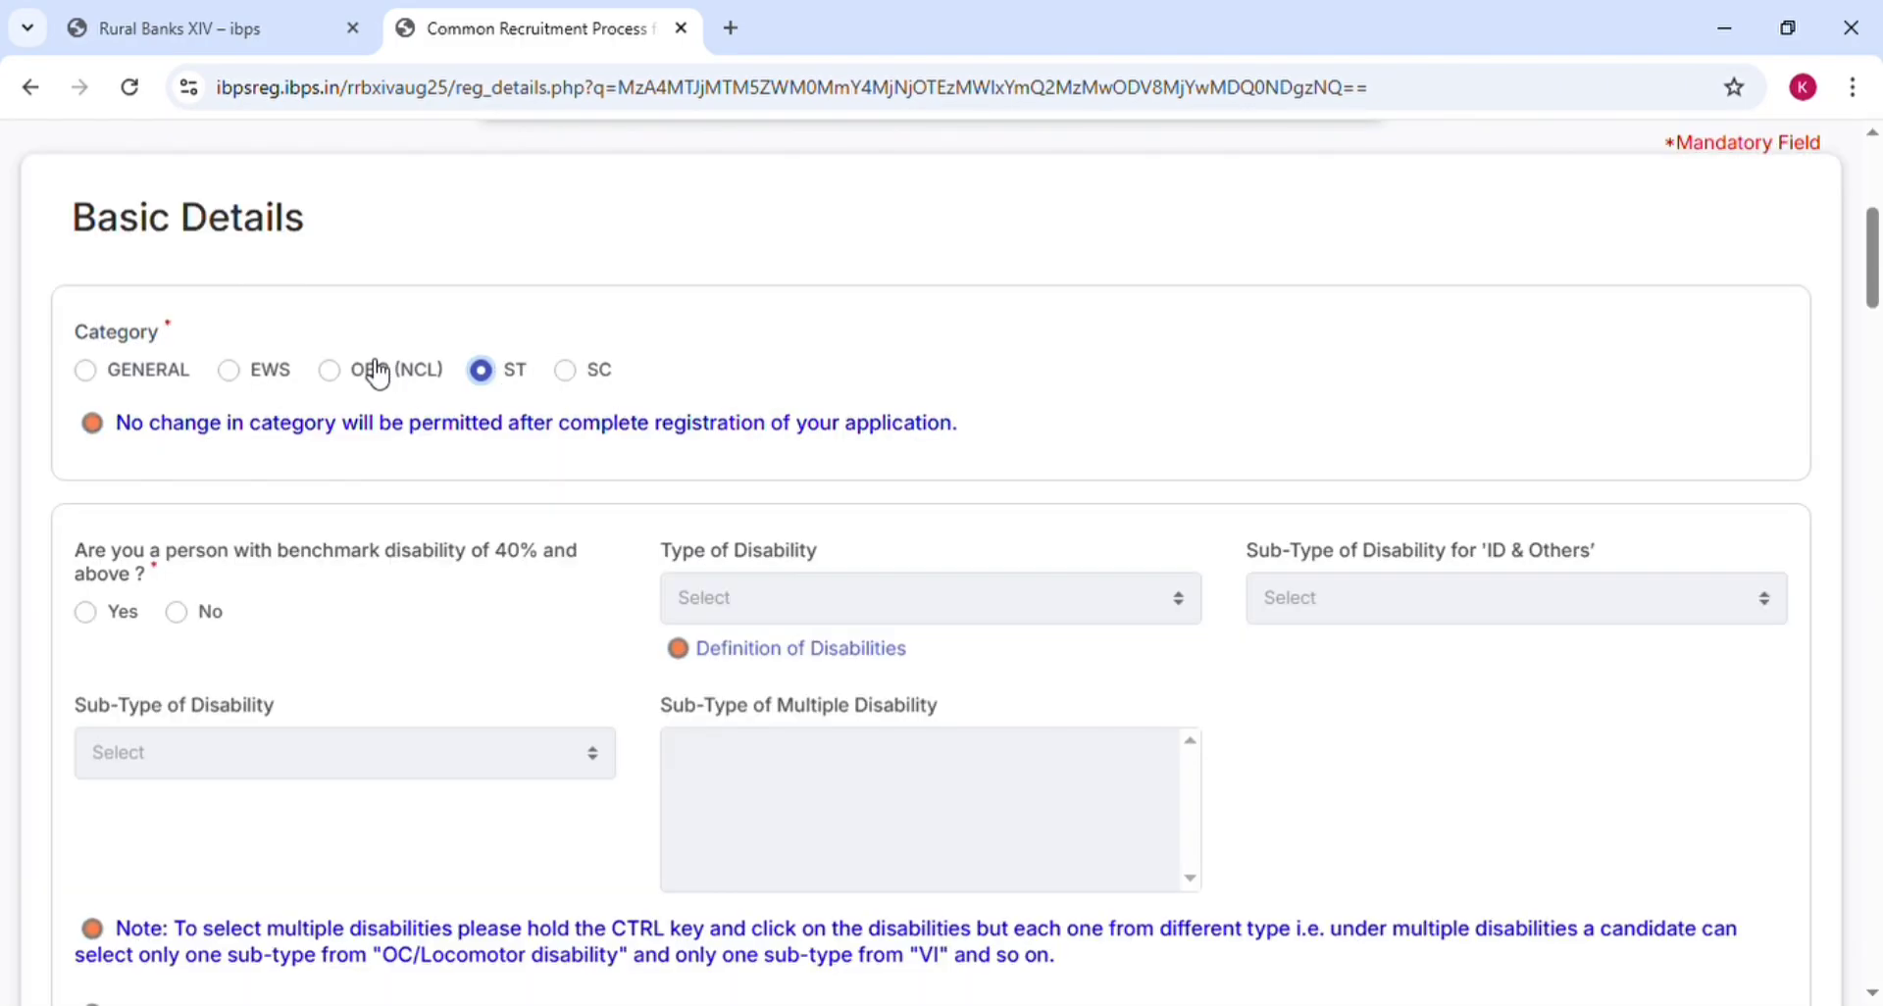
left_click(345, 386)
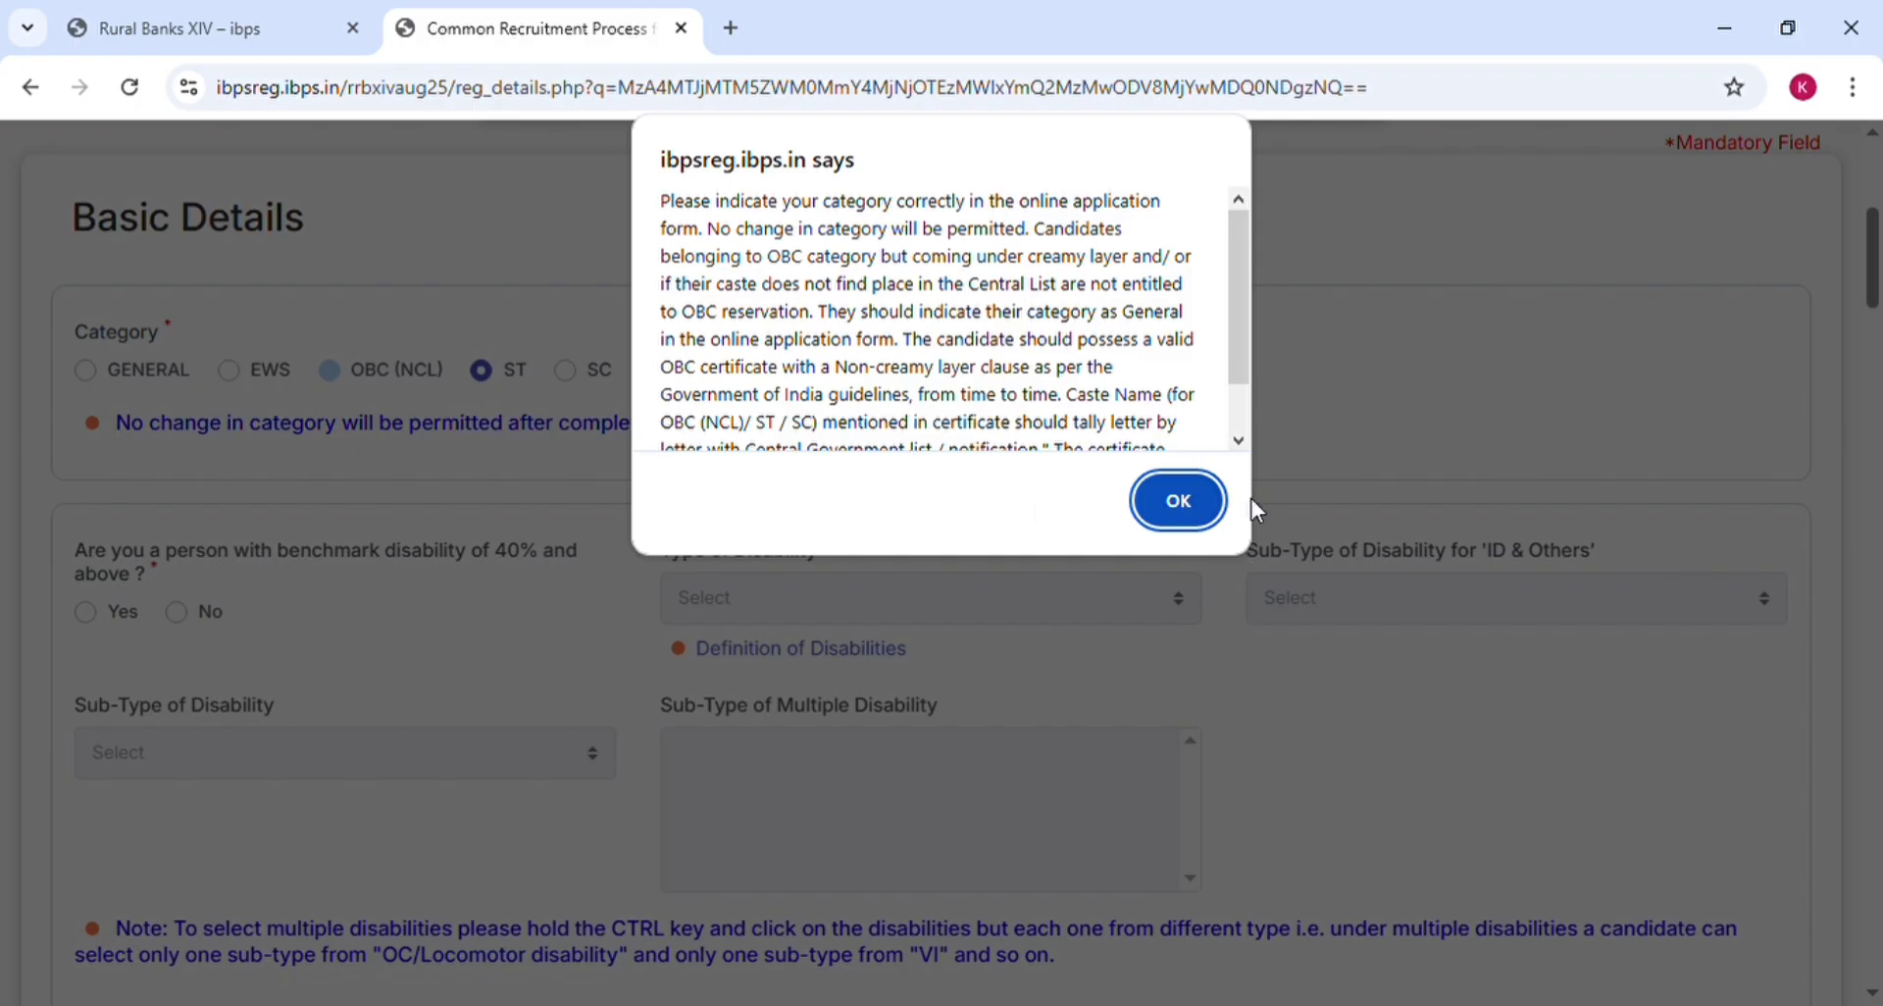
left_click(1179, 504)
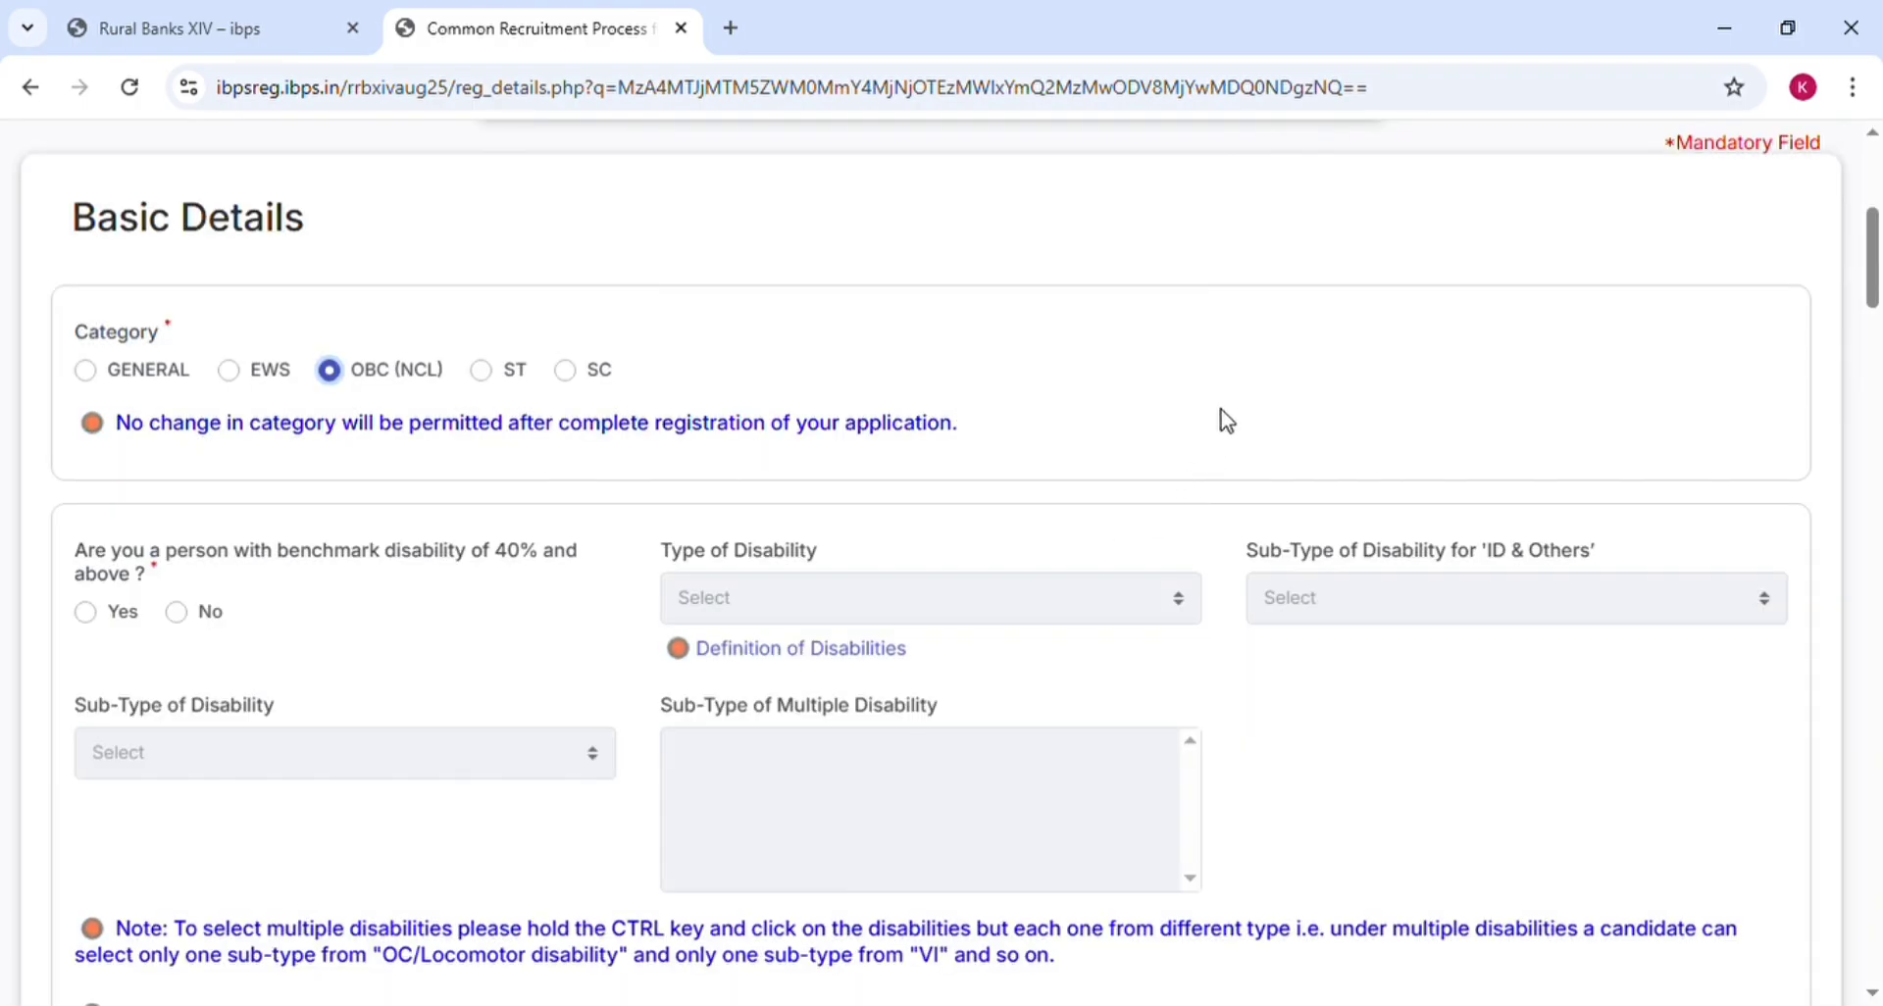
scroll(1226, 422, "down", 3)
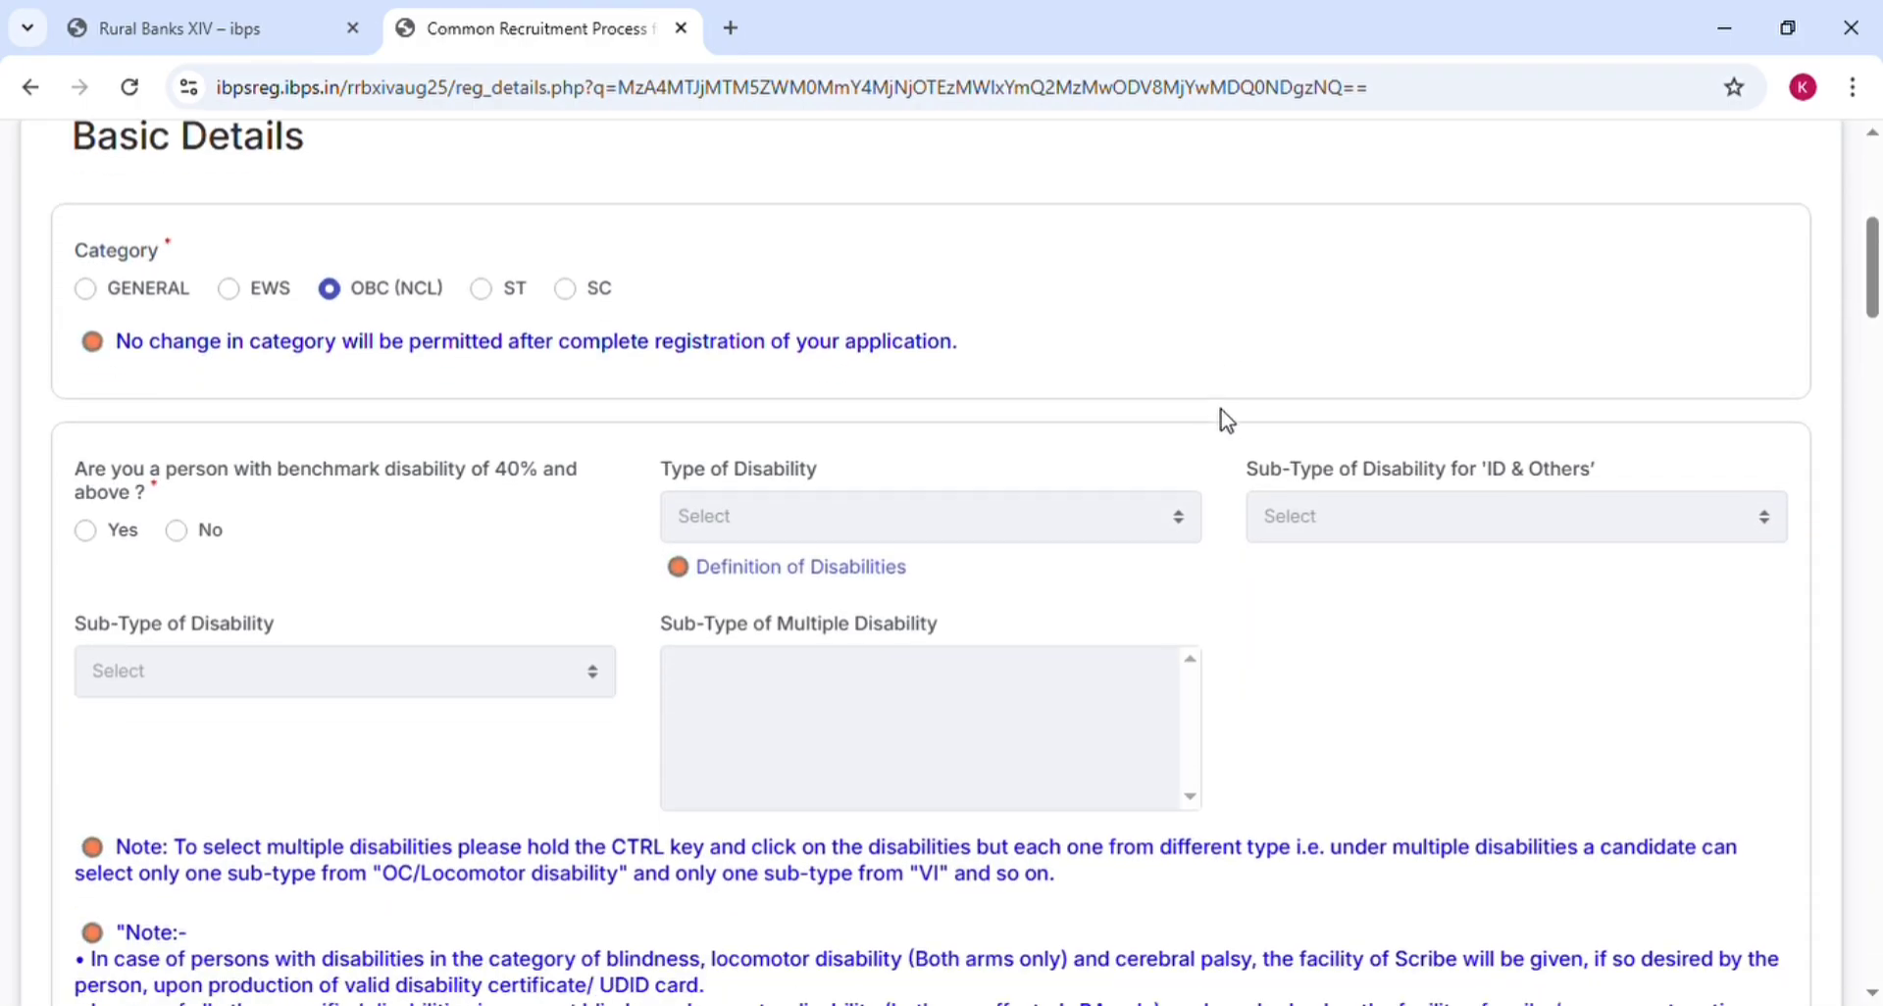
Mark the 40%-and-above benchmark disability question No after briefly trying Yes and viewing disability types
scroll(1226, 421, "down", 1)
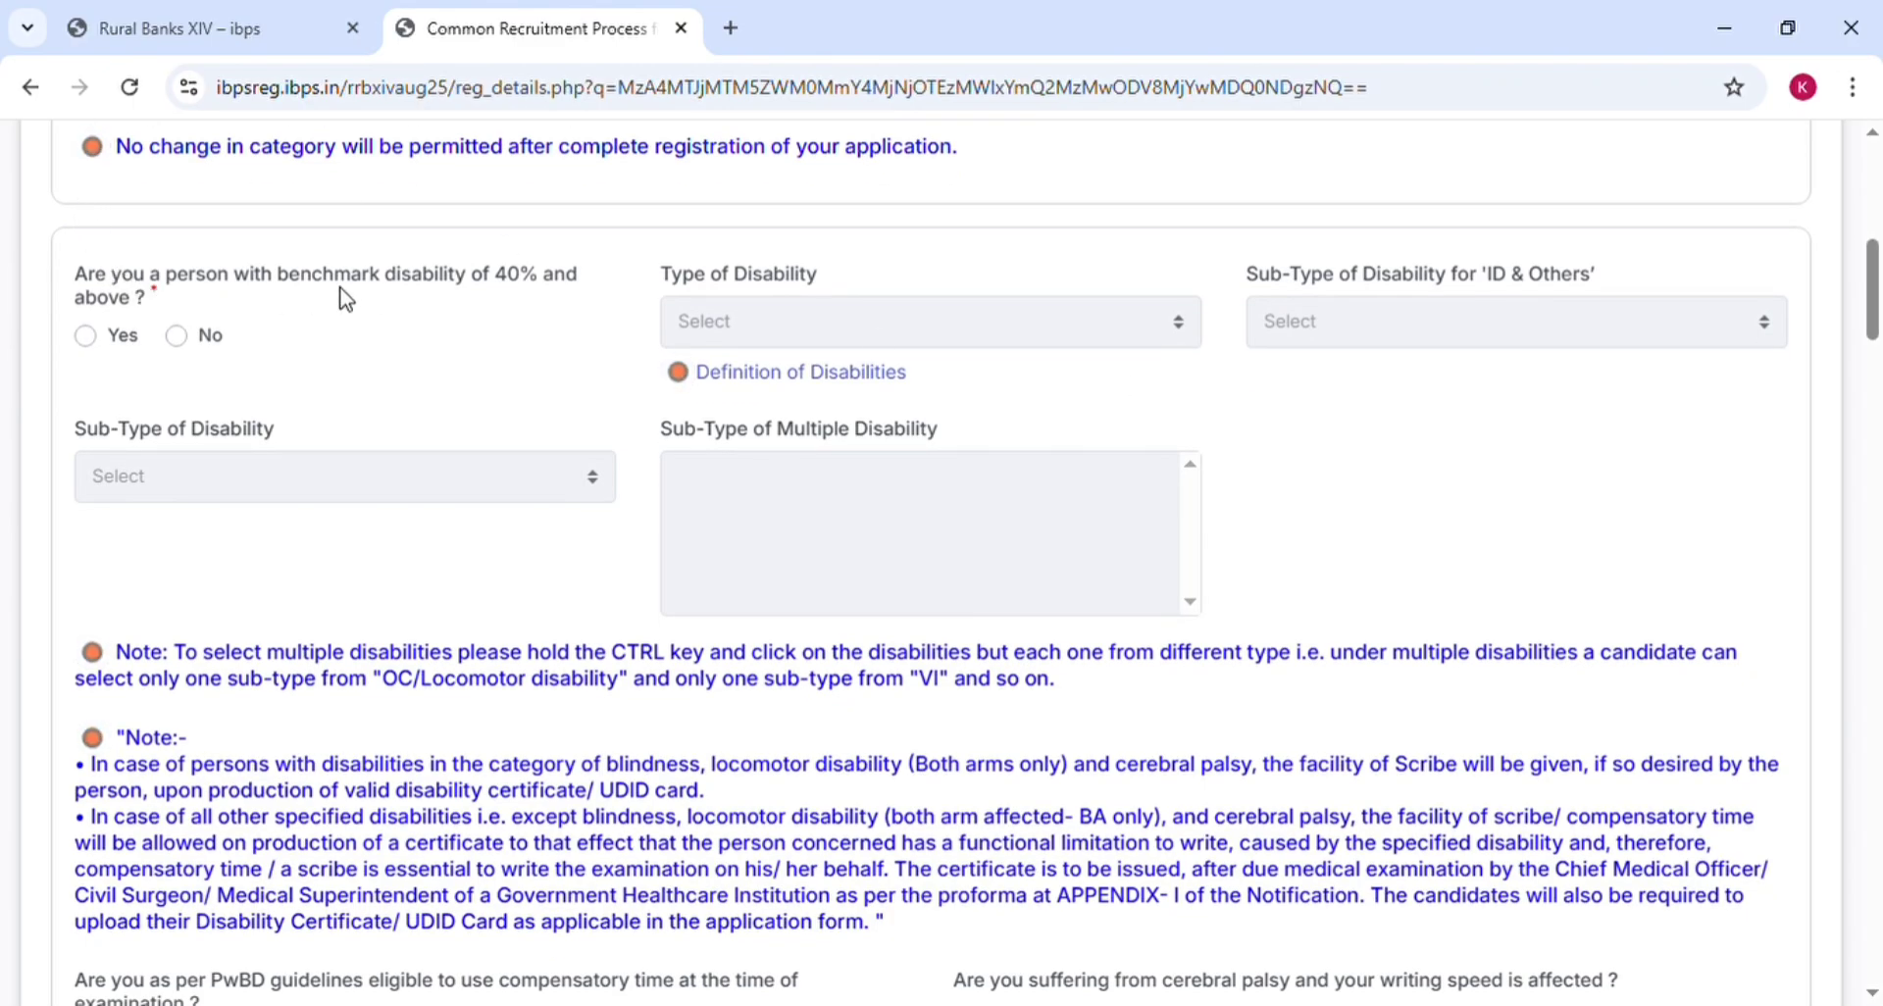
left_click(184, 344)
left_click(86, 338)
left_click(182, 341)
left_click(86, 336)
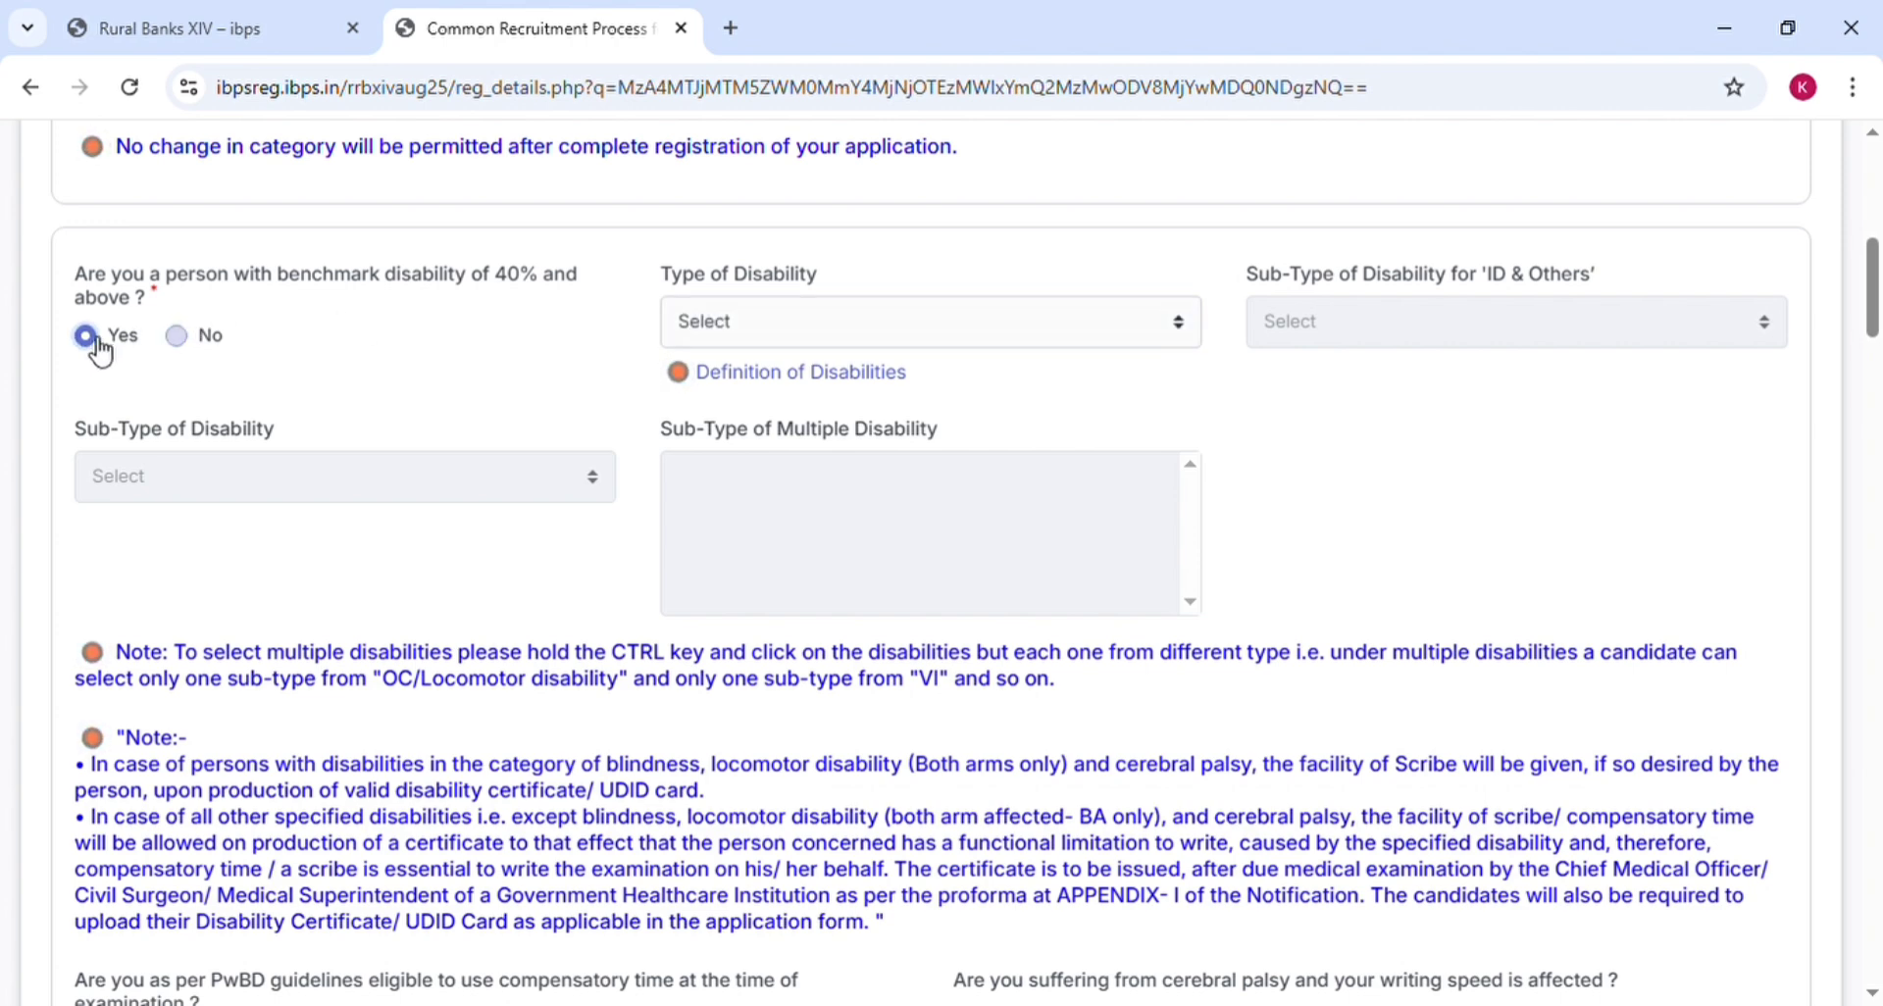
left_click(694, 324)
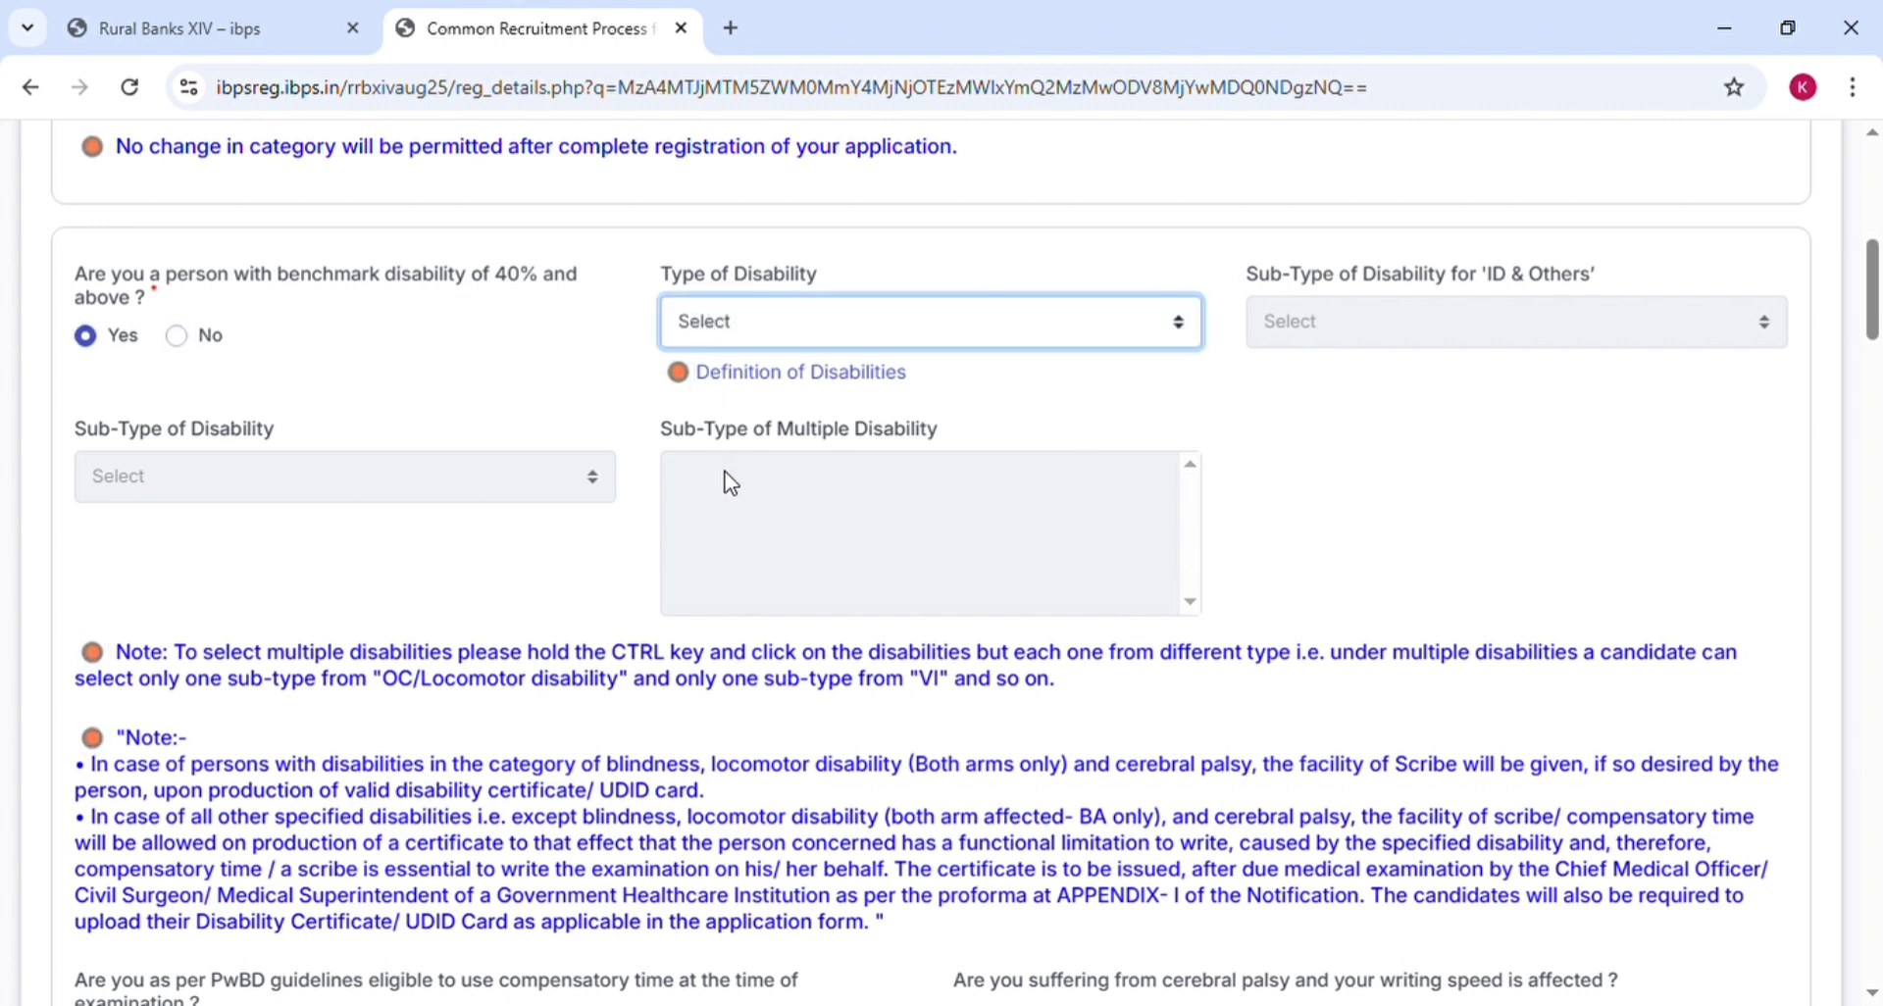
left_click(537, 365)
left_click(178, 339)
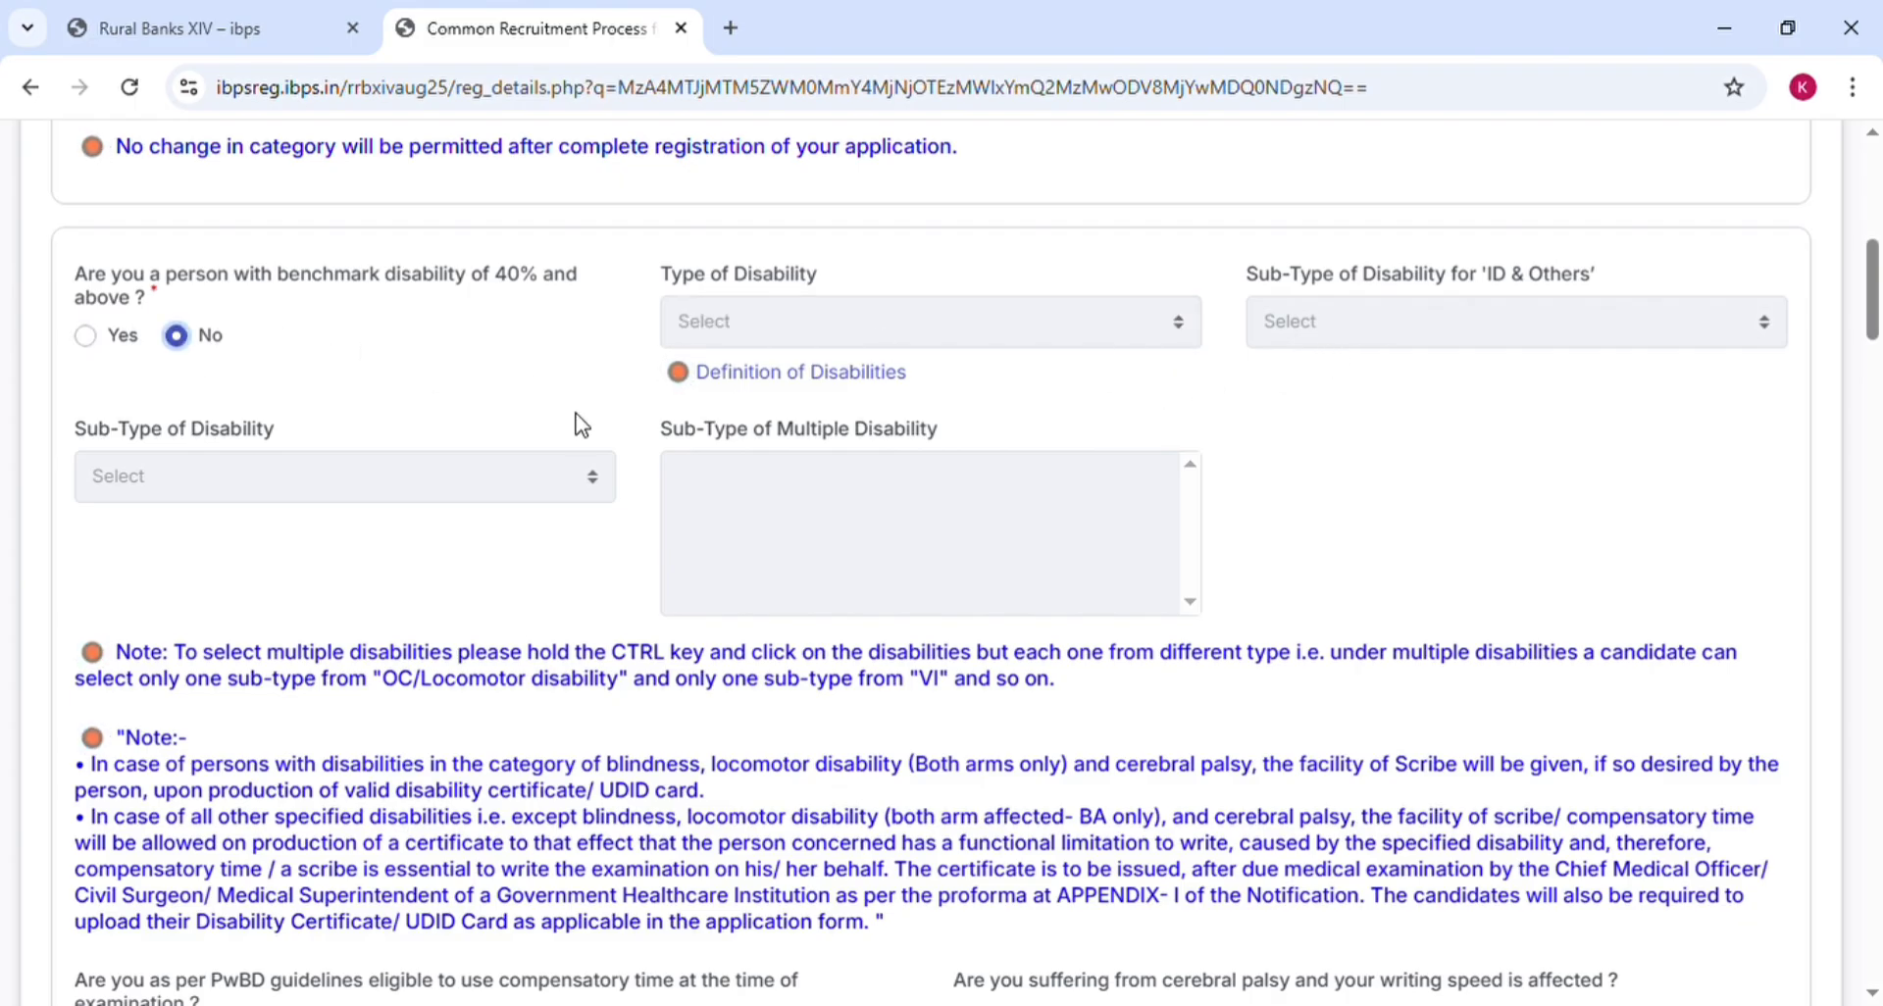
scroll(503, 414, "down", 1)
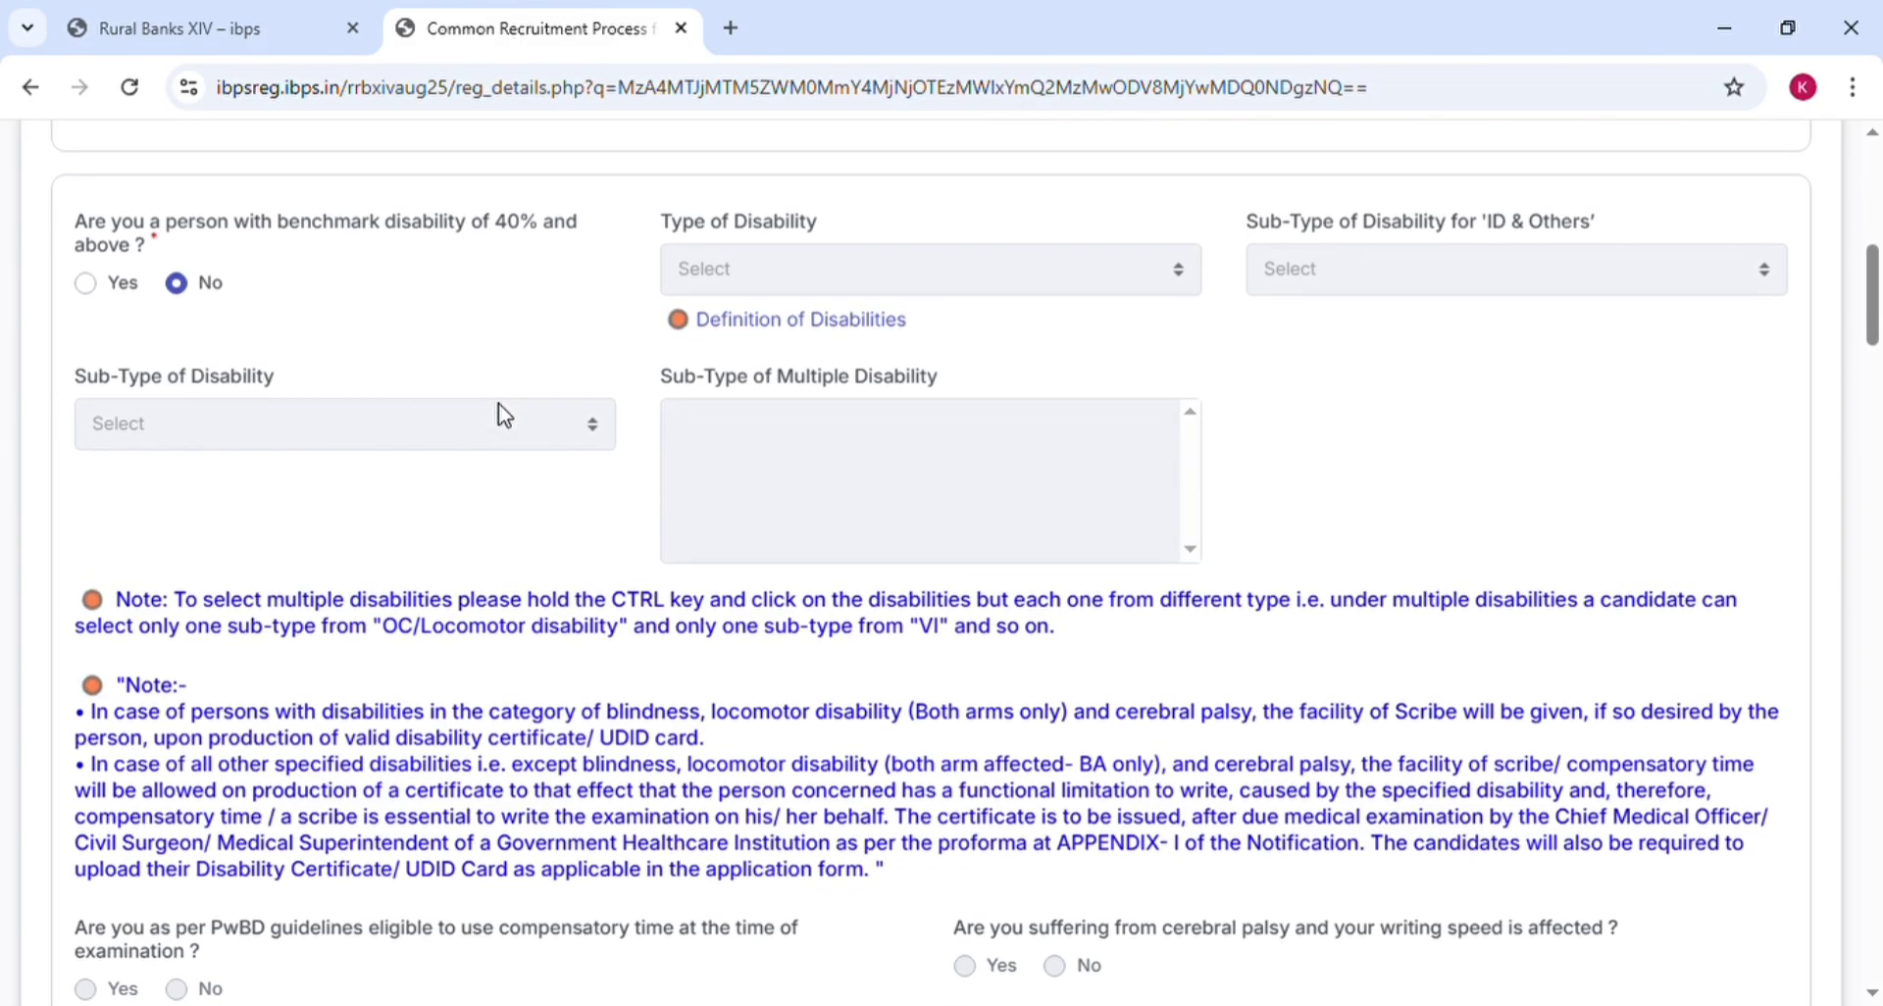
scroll(502, 414, "up", 2)
scroll(502, 414, "down", 1)
scroll(502, 414, "down", 3)
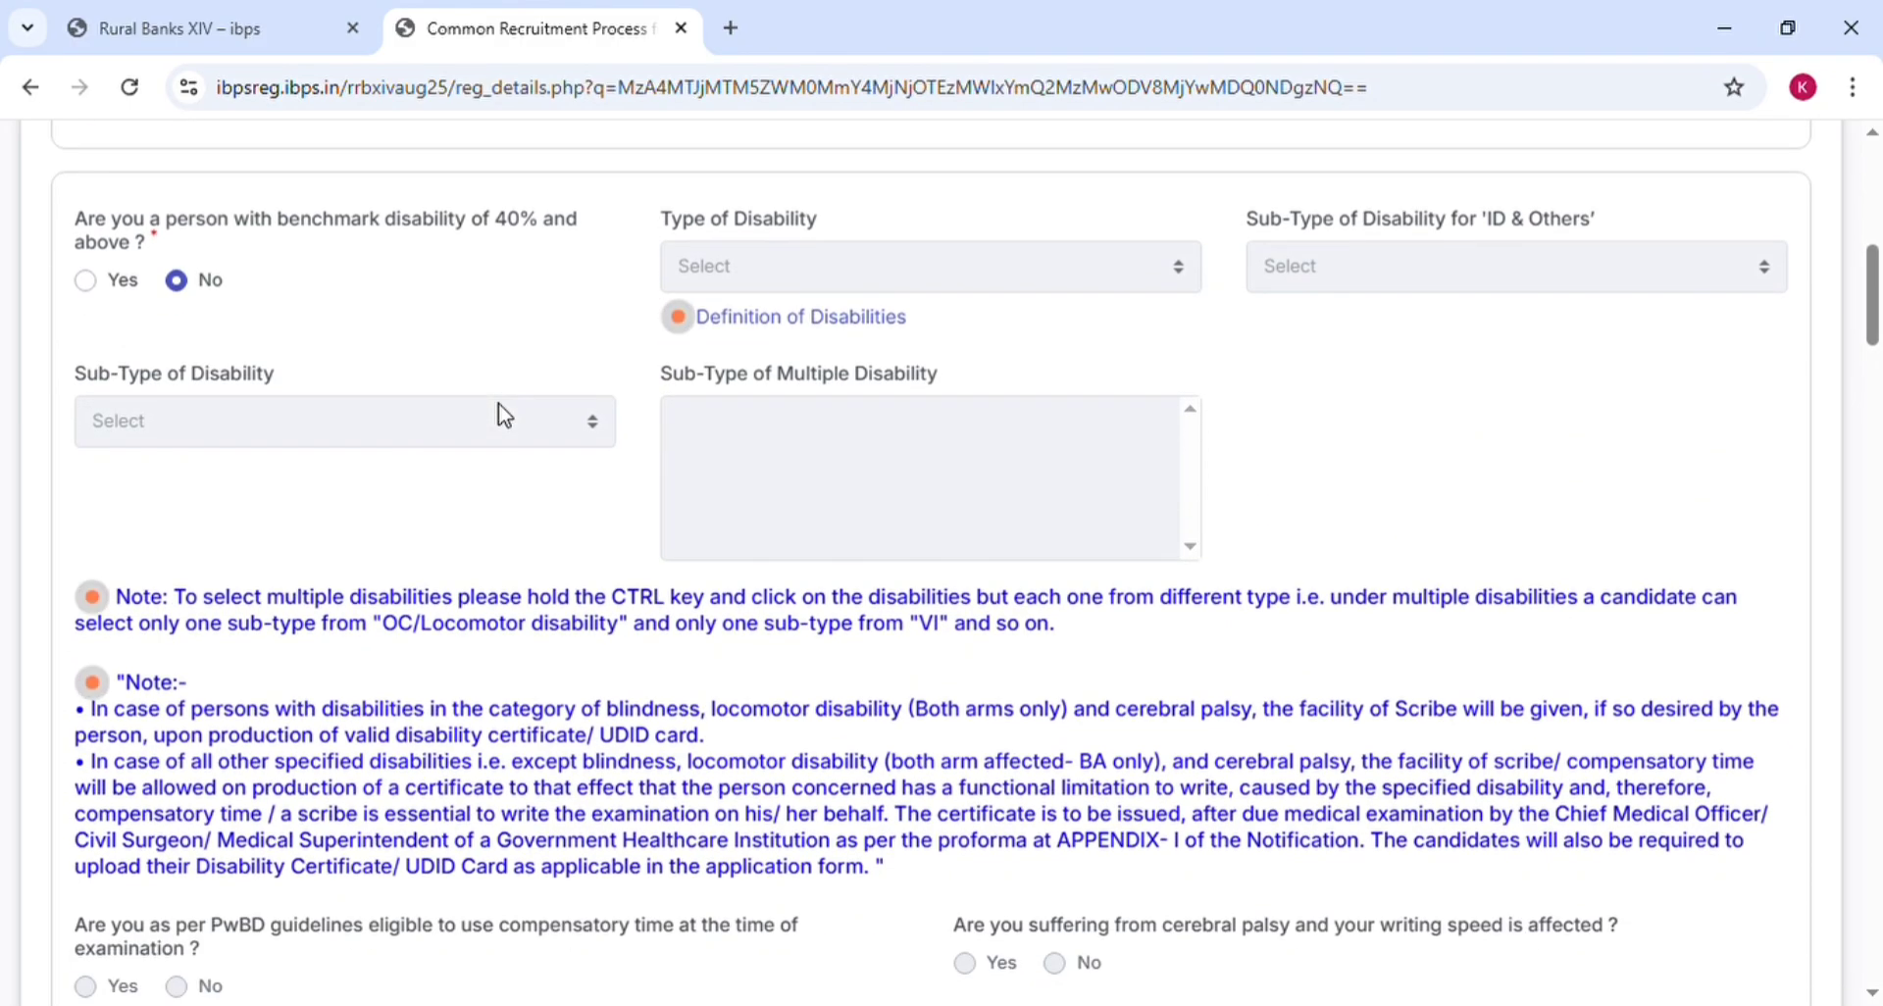
scroll(498, 403, "down", 3)
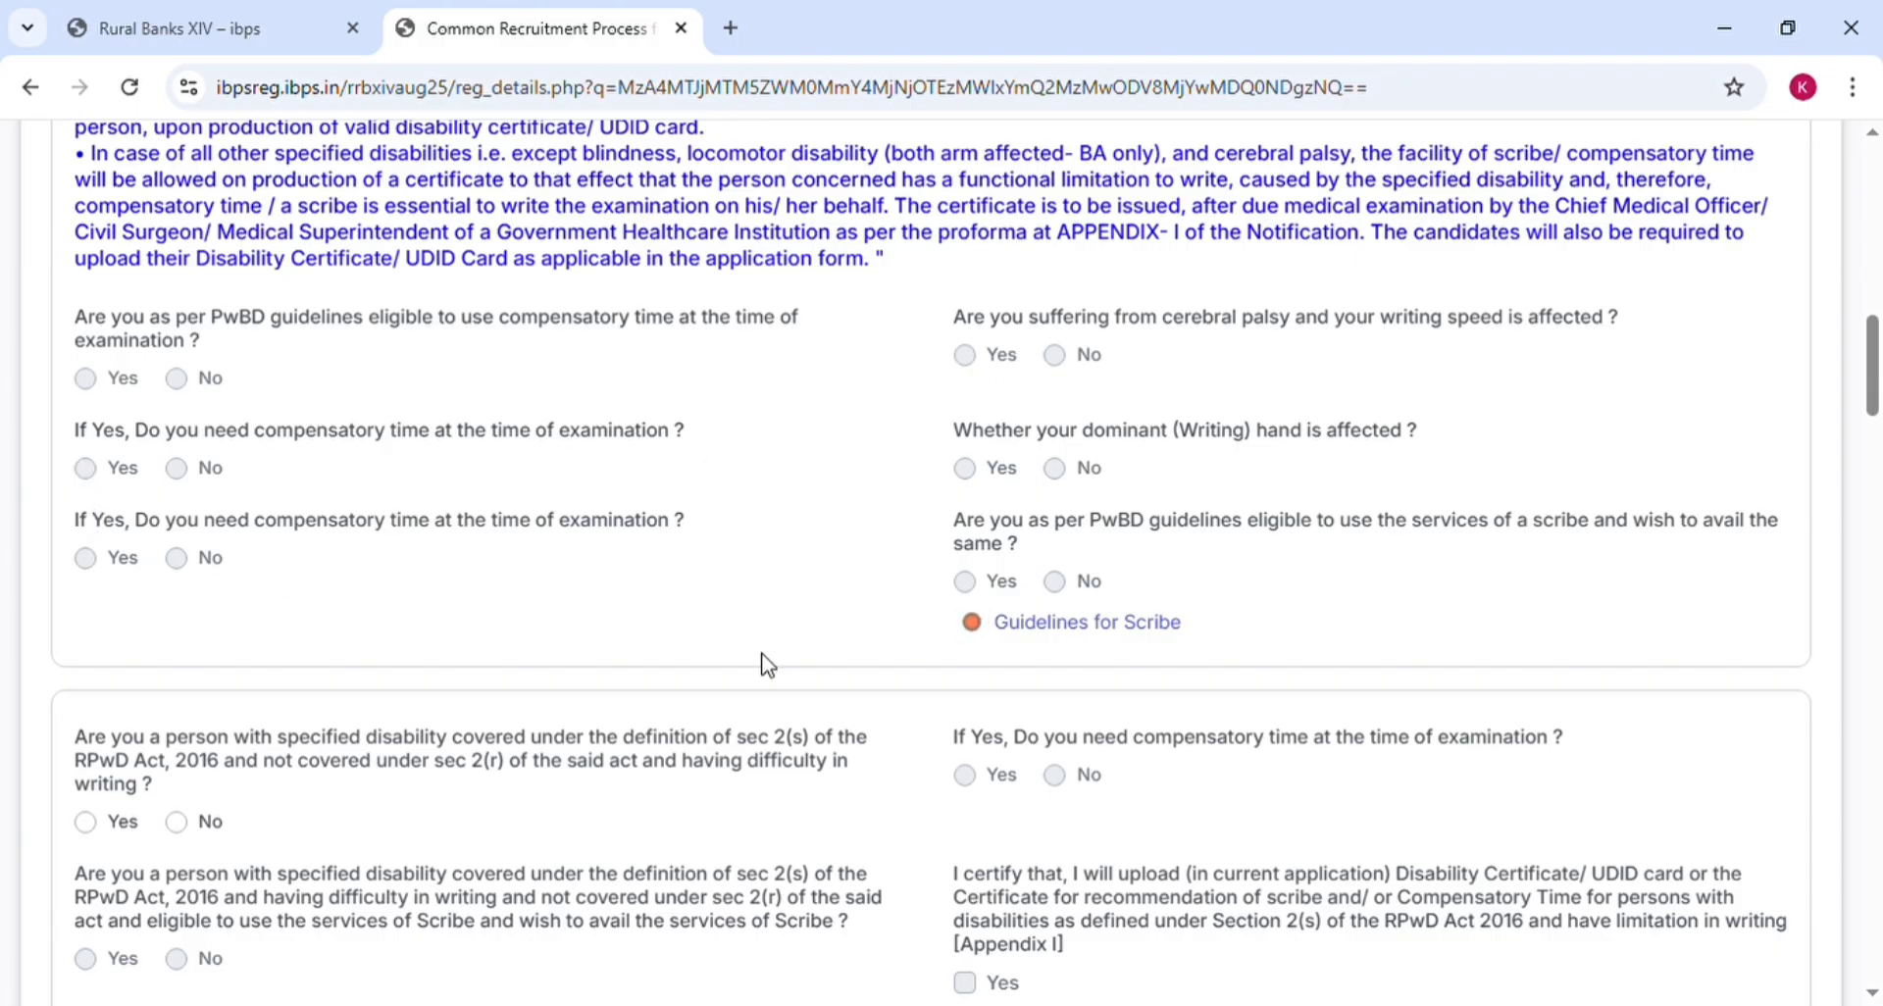
Try Yes on the sec 2(s) writing-difficulty question and its compensatory-time follow-up, then set it to No
scroll(766, 665, "down", 1)
scroll(767, 665, "down", 3)
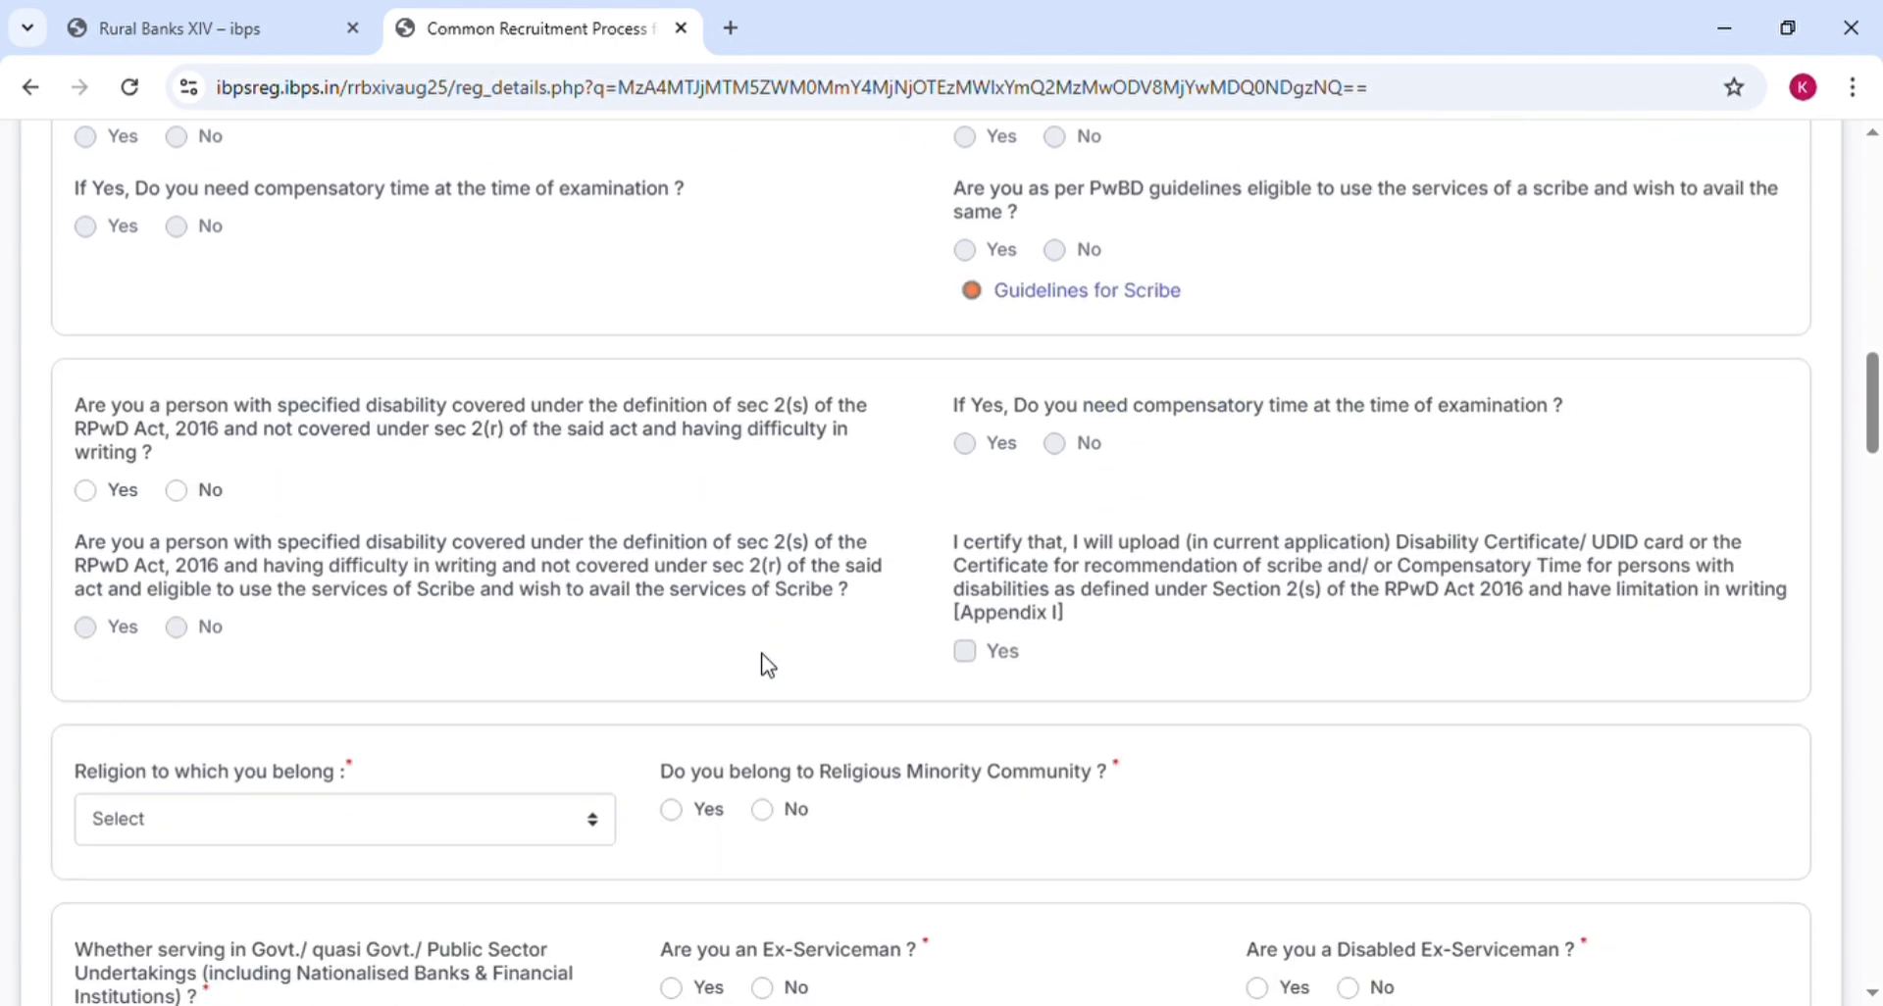
scroll(767, 665, "down", 1)
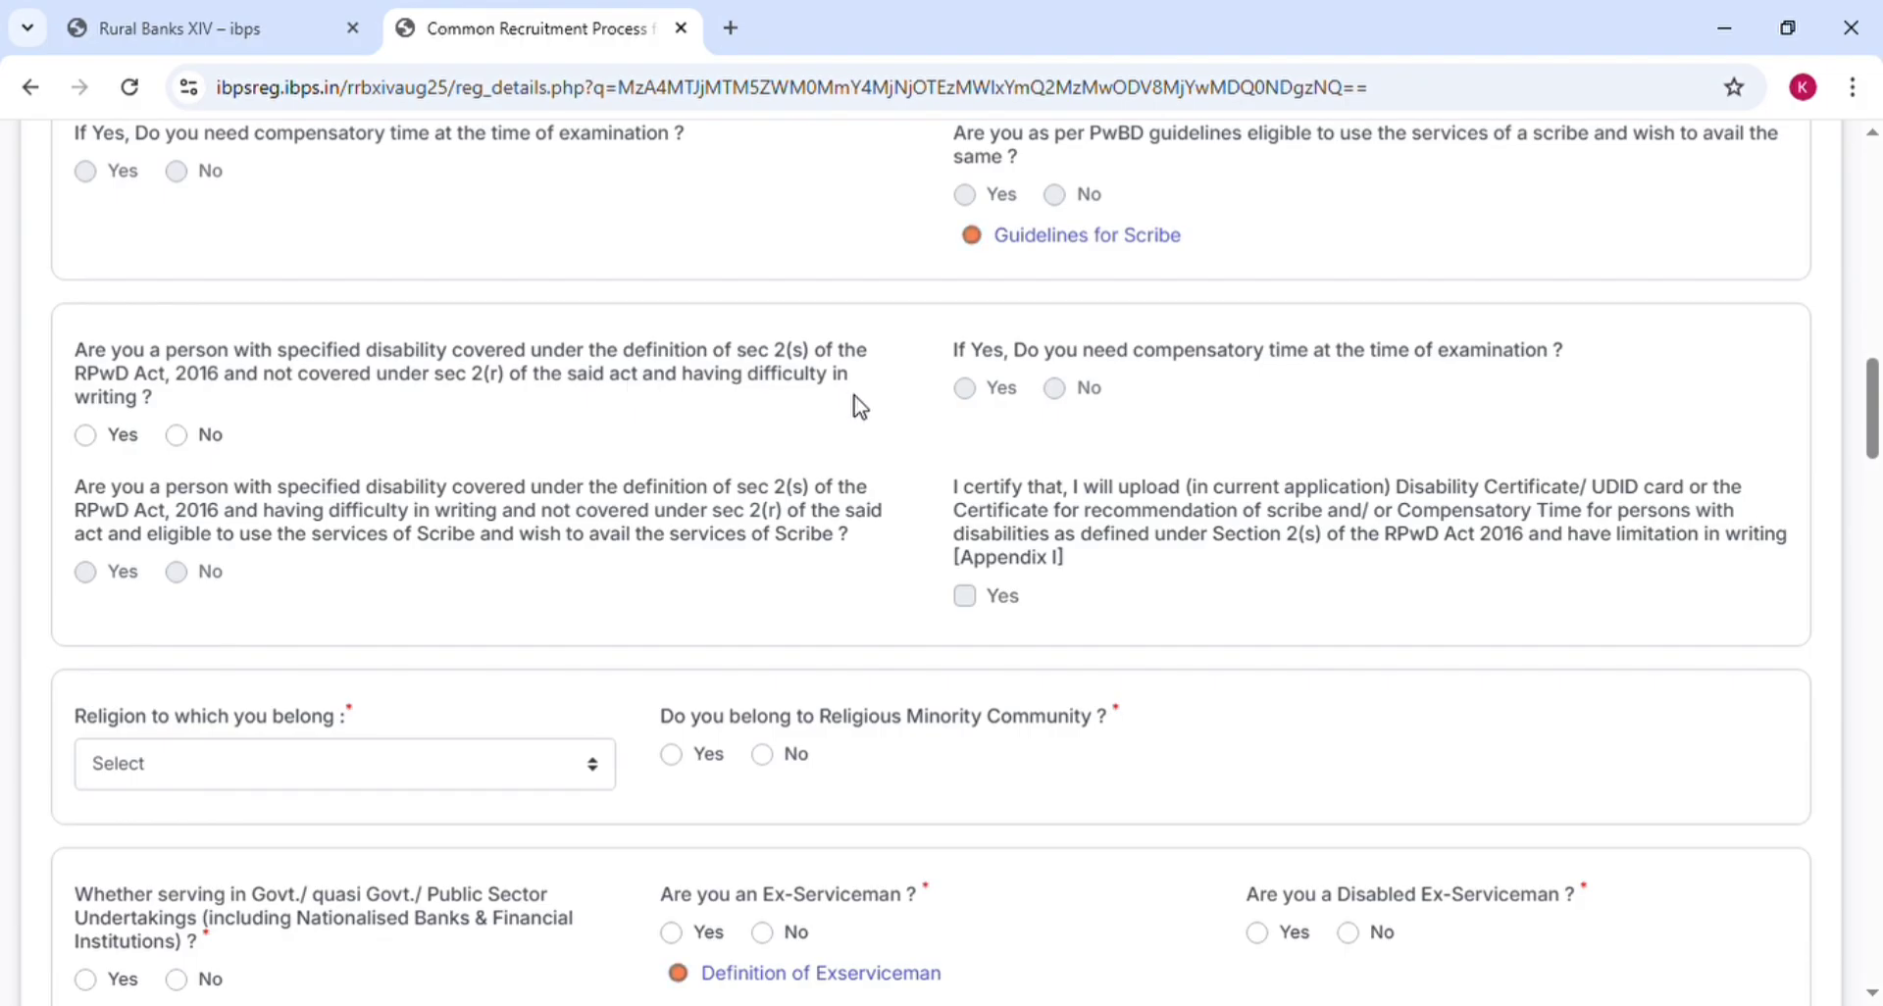
left_click(100, 446)
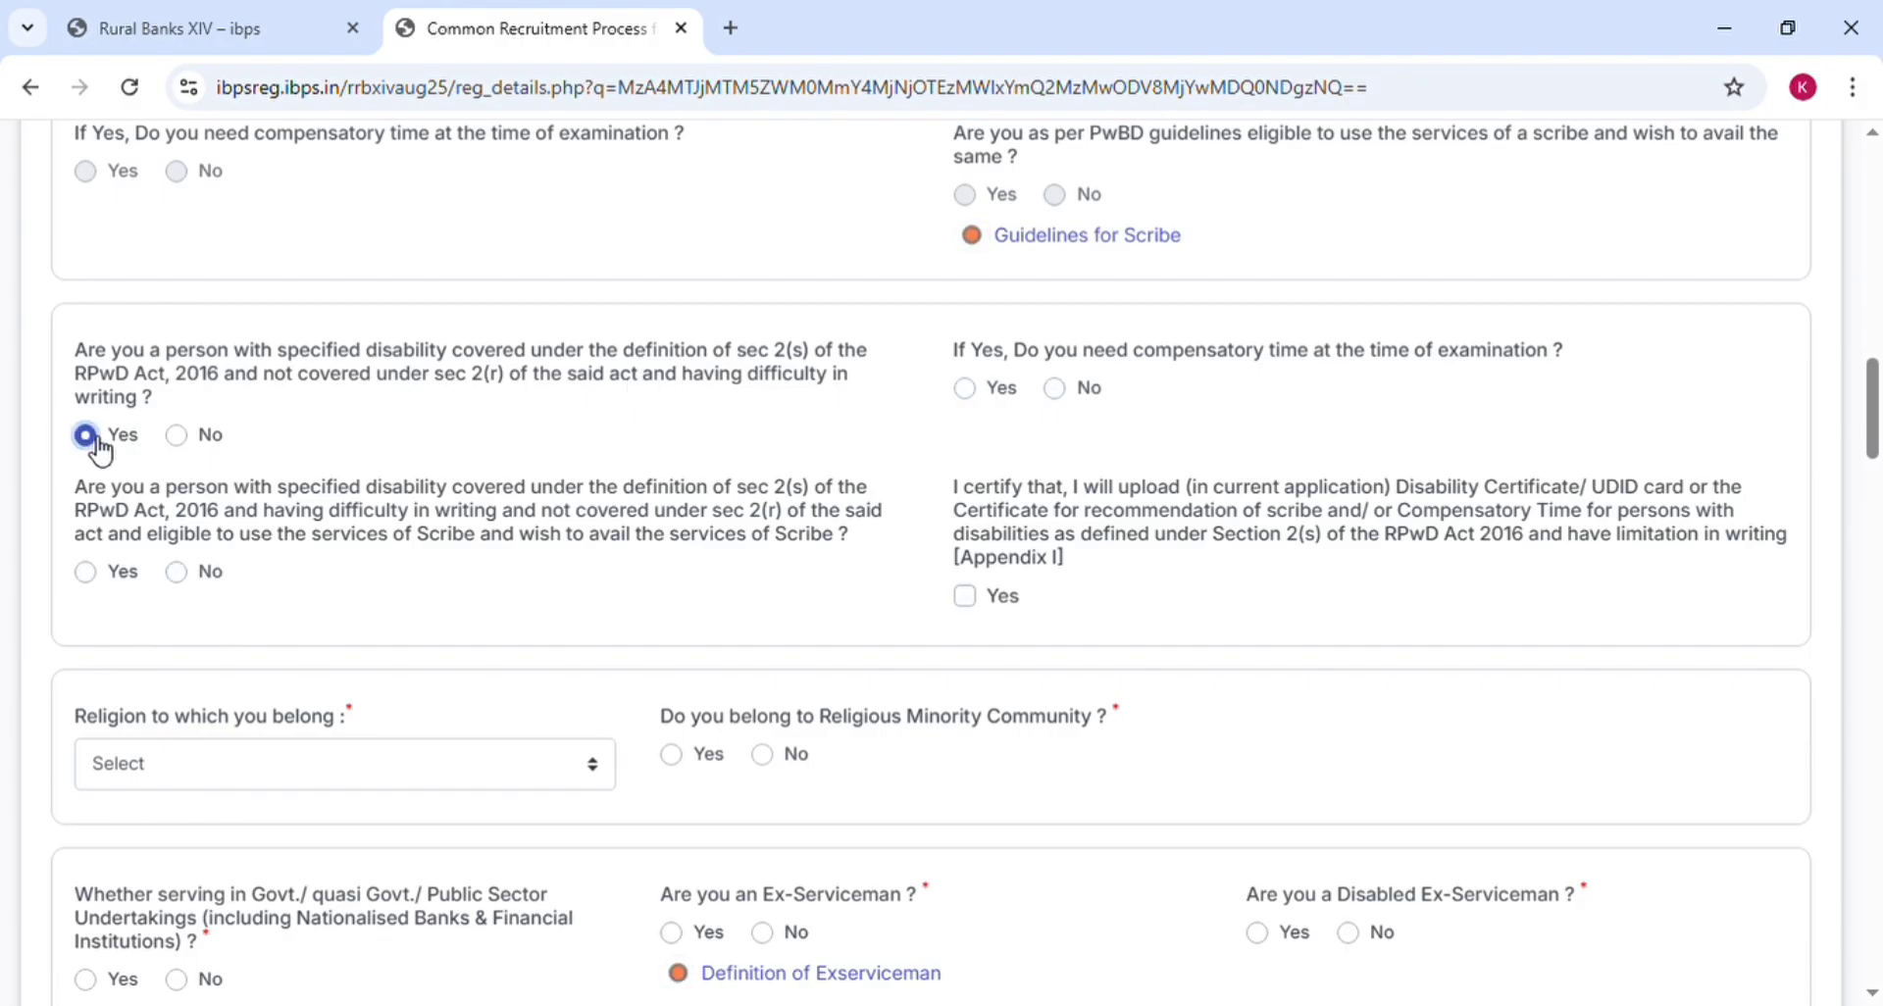
left_click(181, 441)
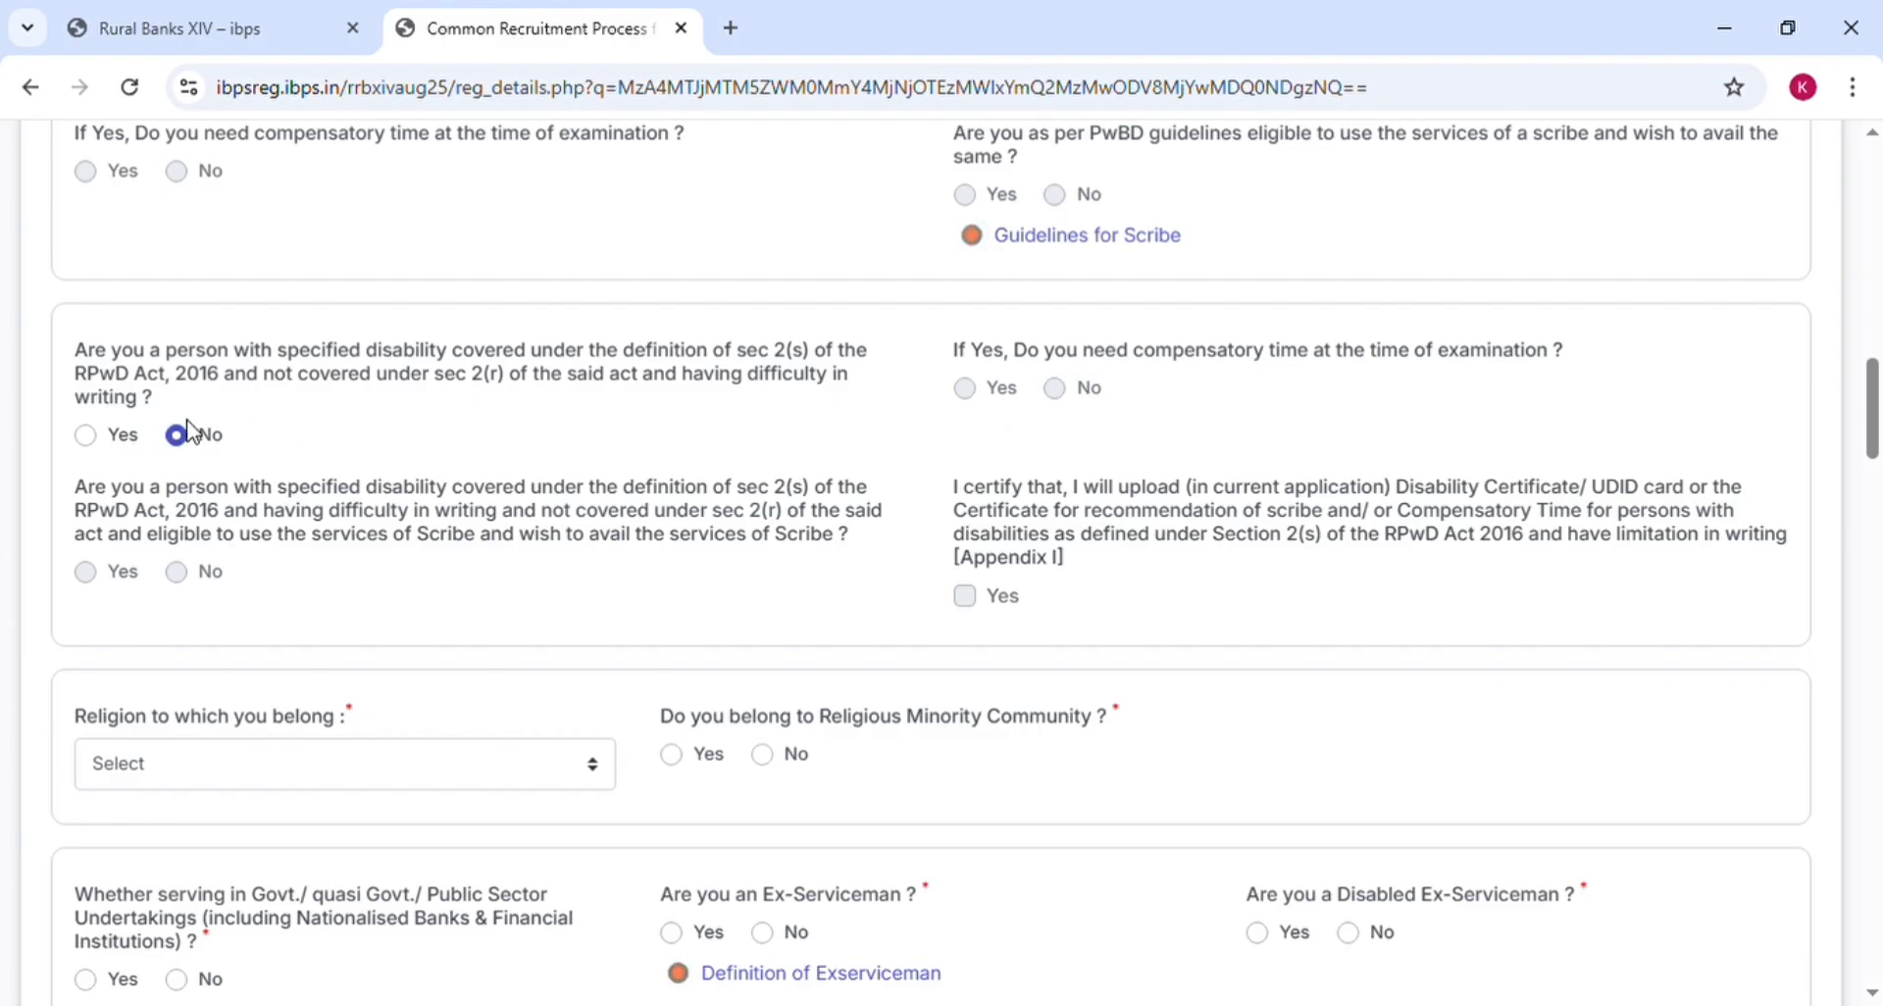
left_click(86, 434)
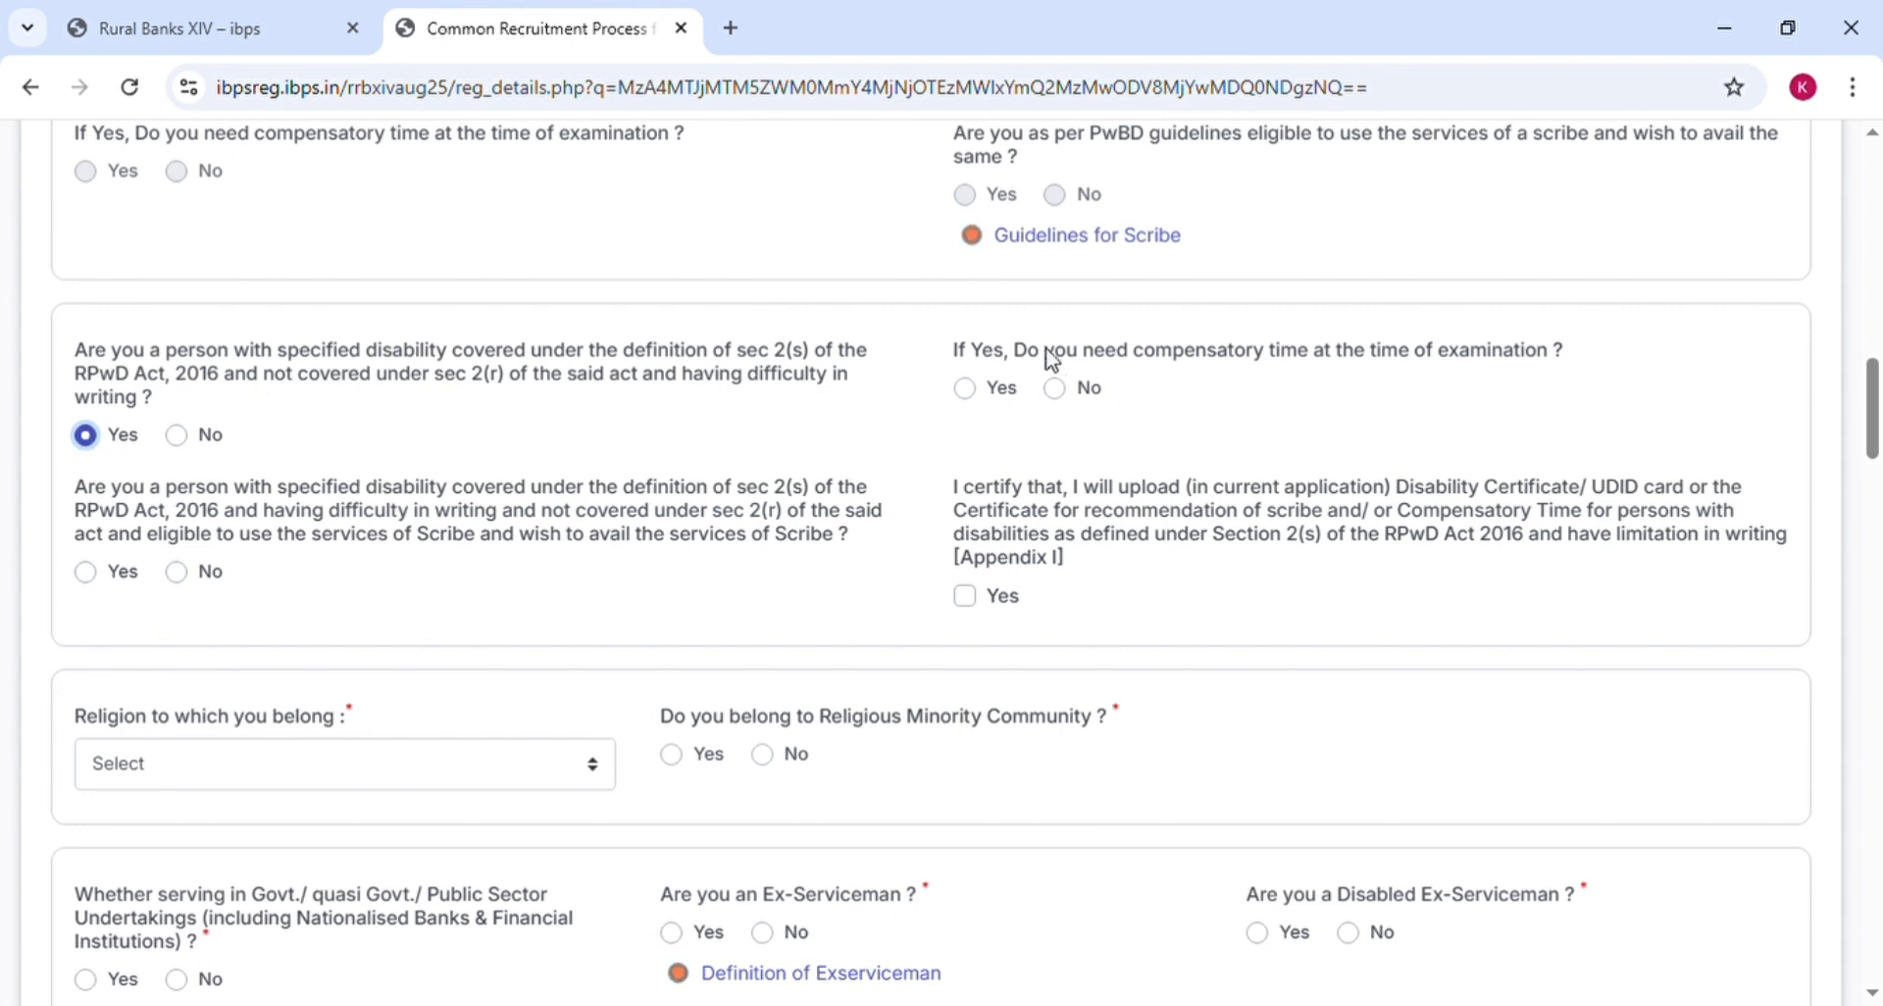
left_click(968, 392)
left_click(1057, 390)
left_click(178, 436)
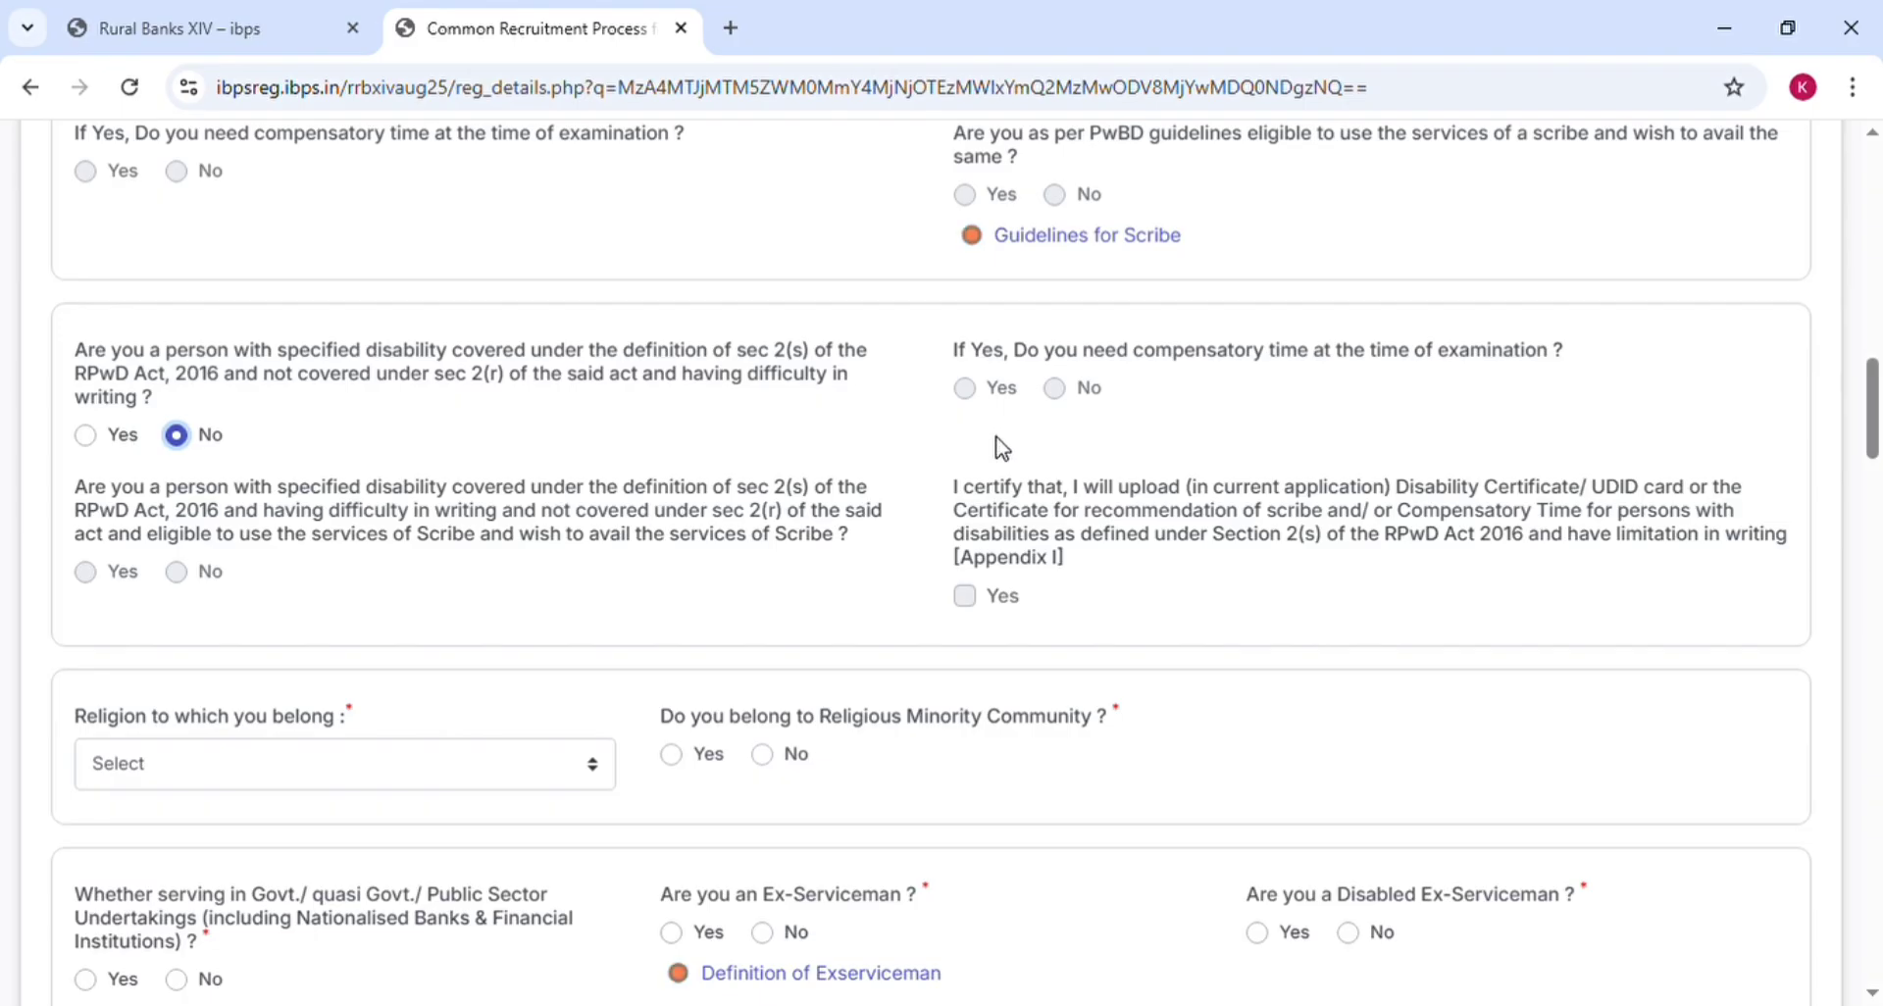
scroll(922, 451, "down", 3)
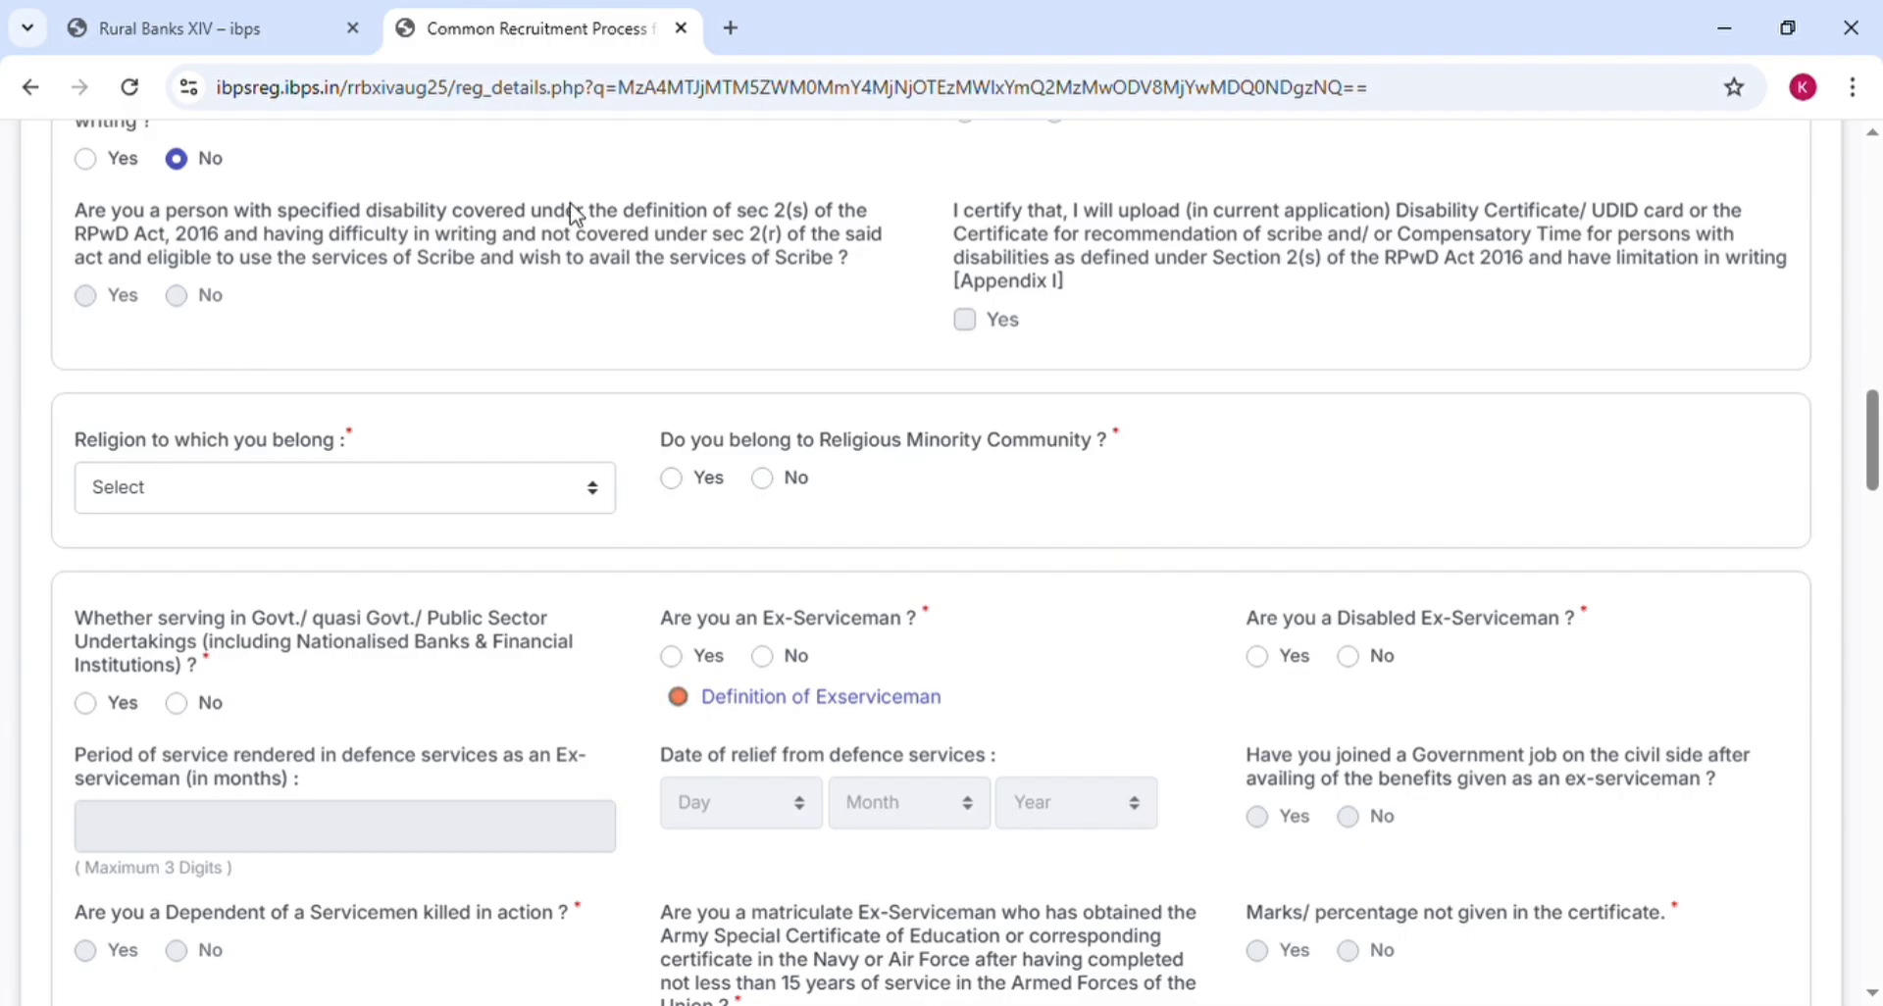
Briefly try the scribe and certificate-upload follow-ups, then set writing difficulty back to No
left_click(86, 159)
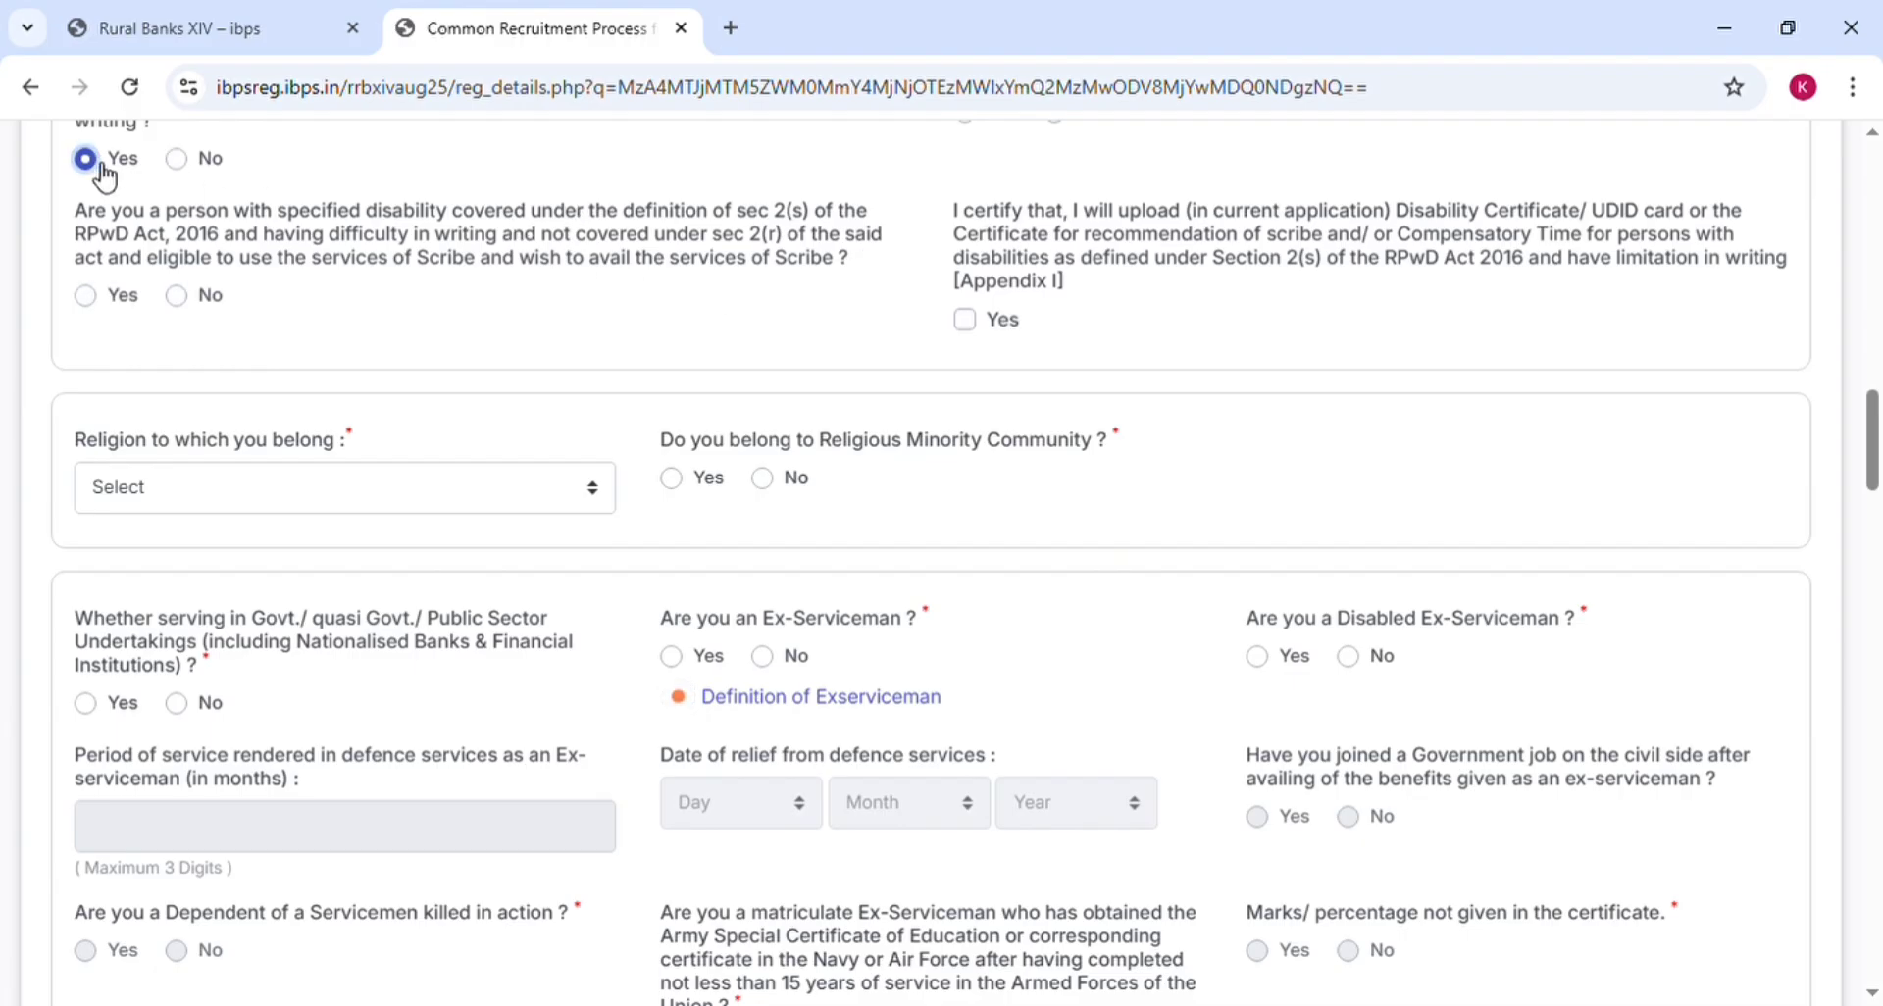
left_click(96, 297)
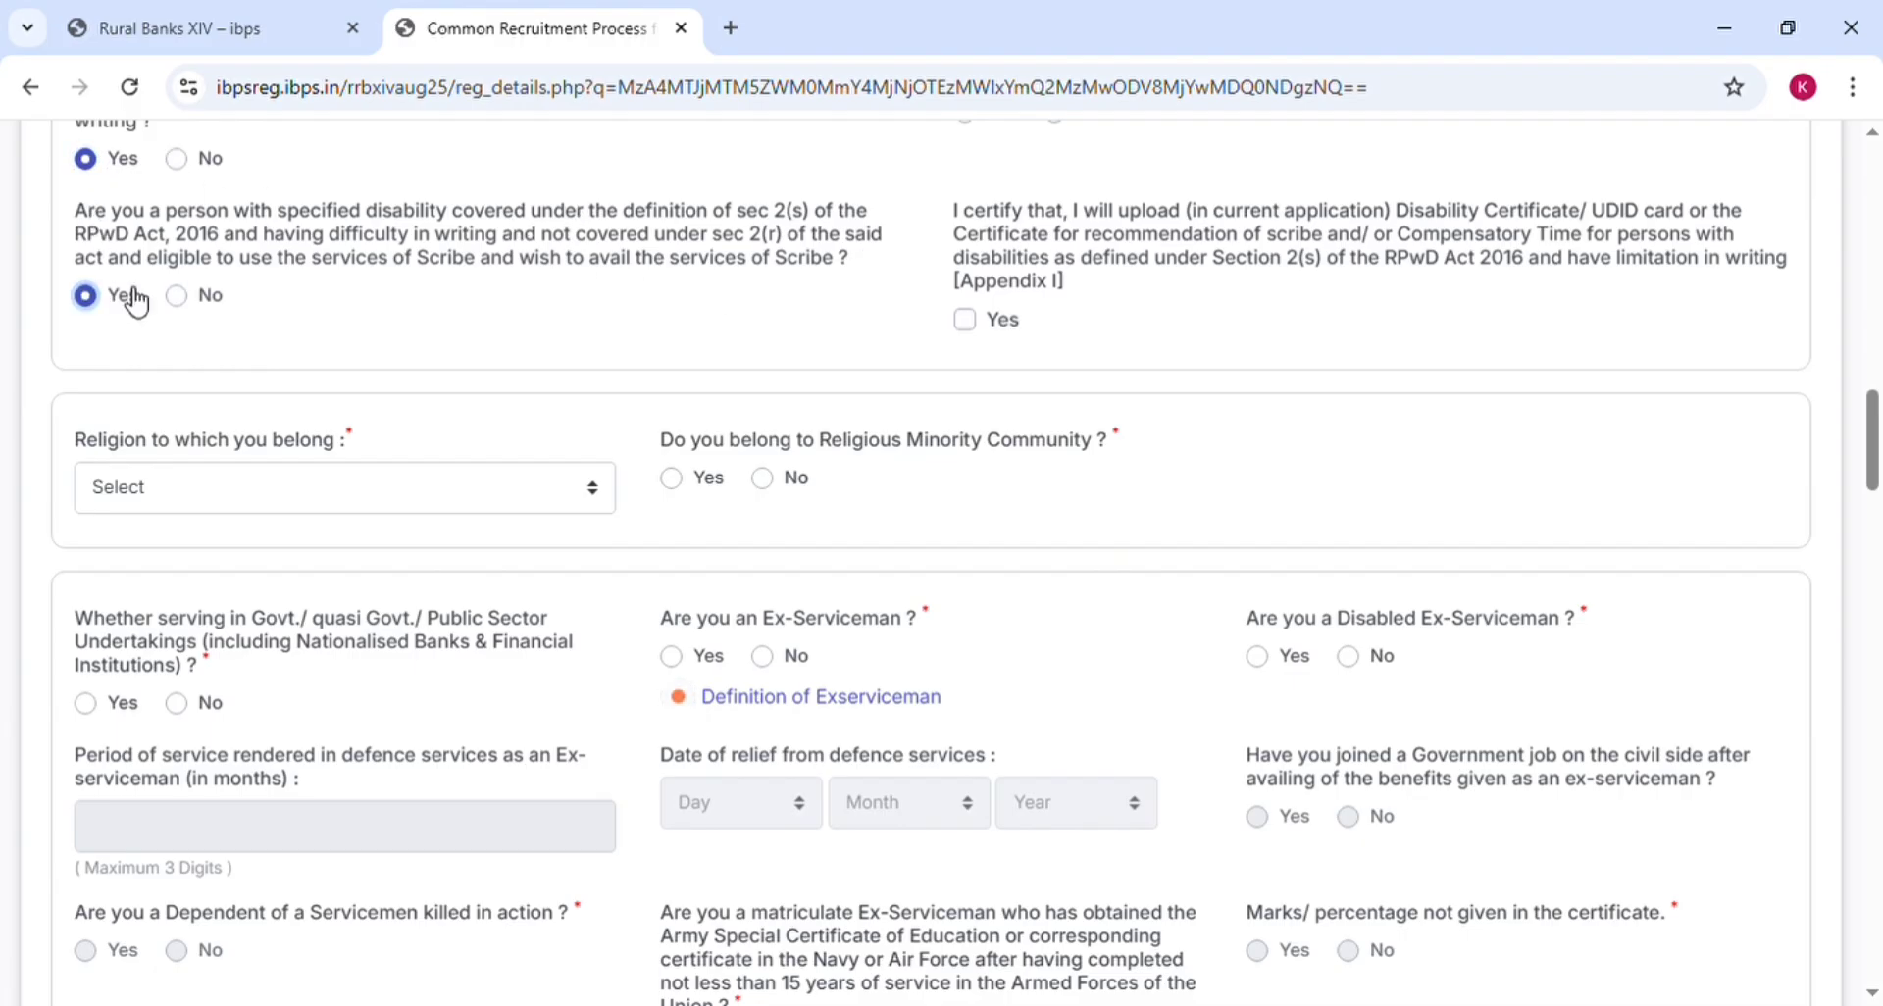
left_click(198, 299)
left_click(976, 324)
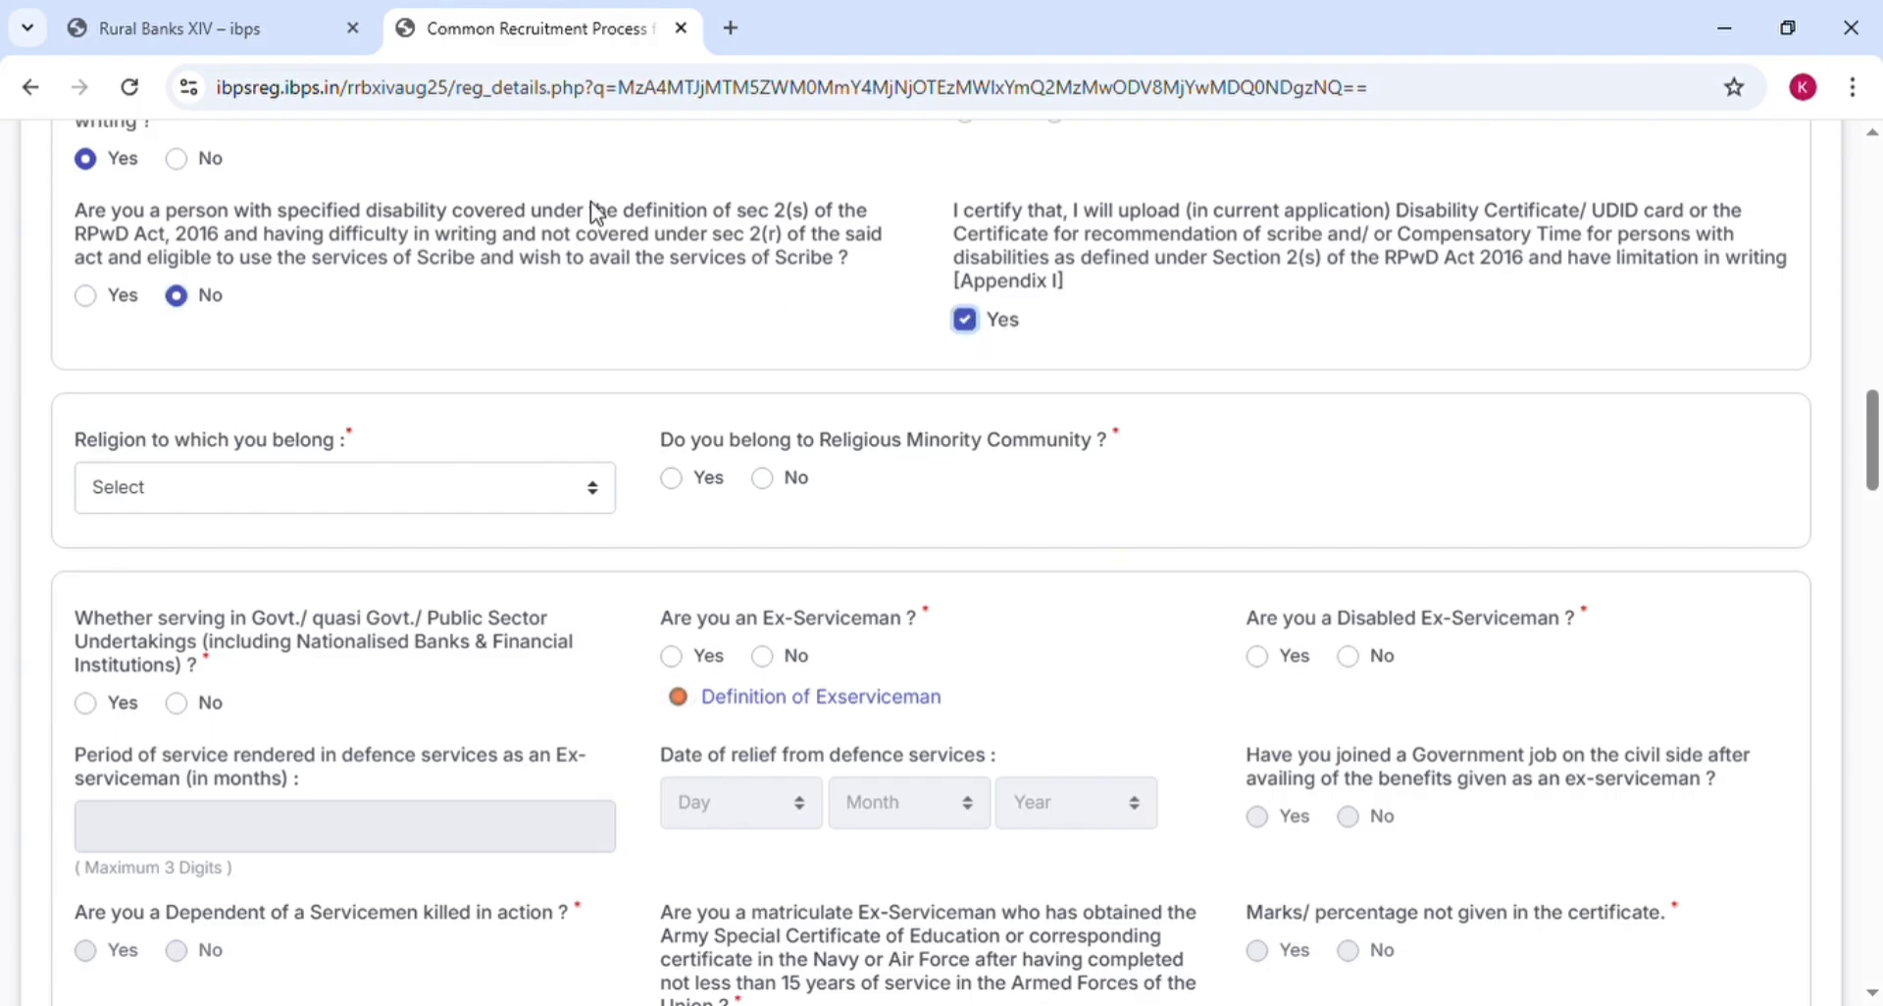
left_click(182, 162)
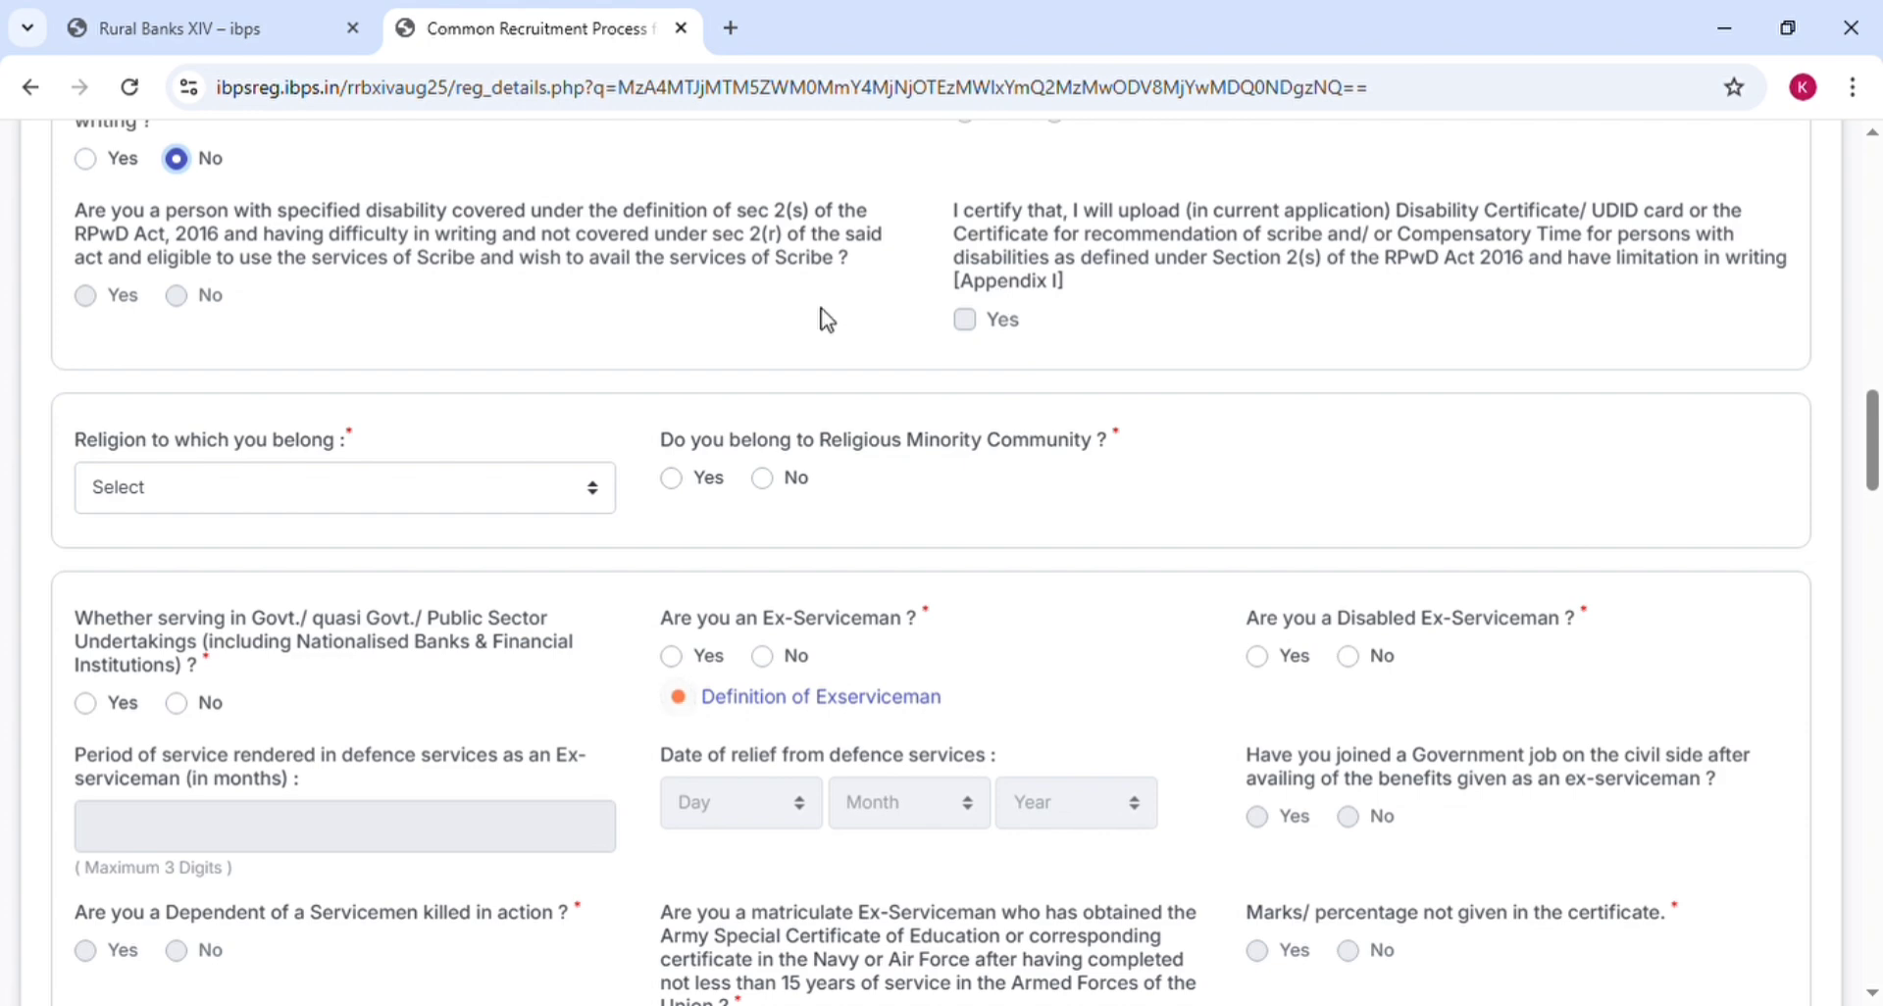
Choose Hinduism as the religion
scroll(826, 318, "down", 2)
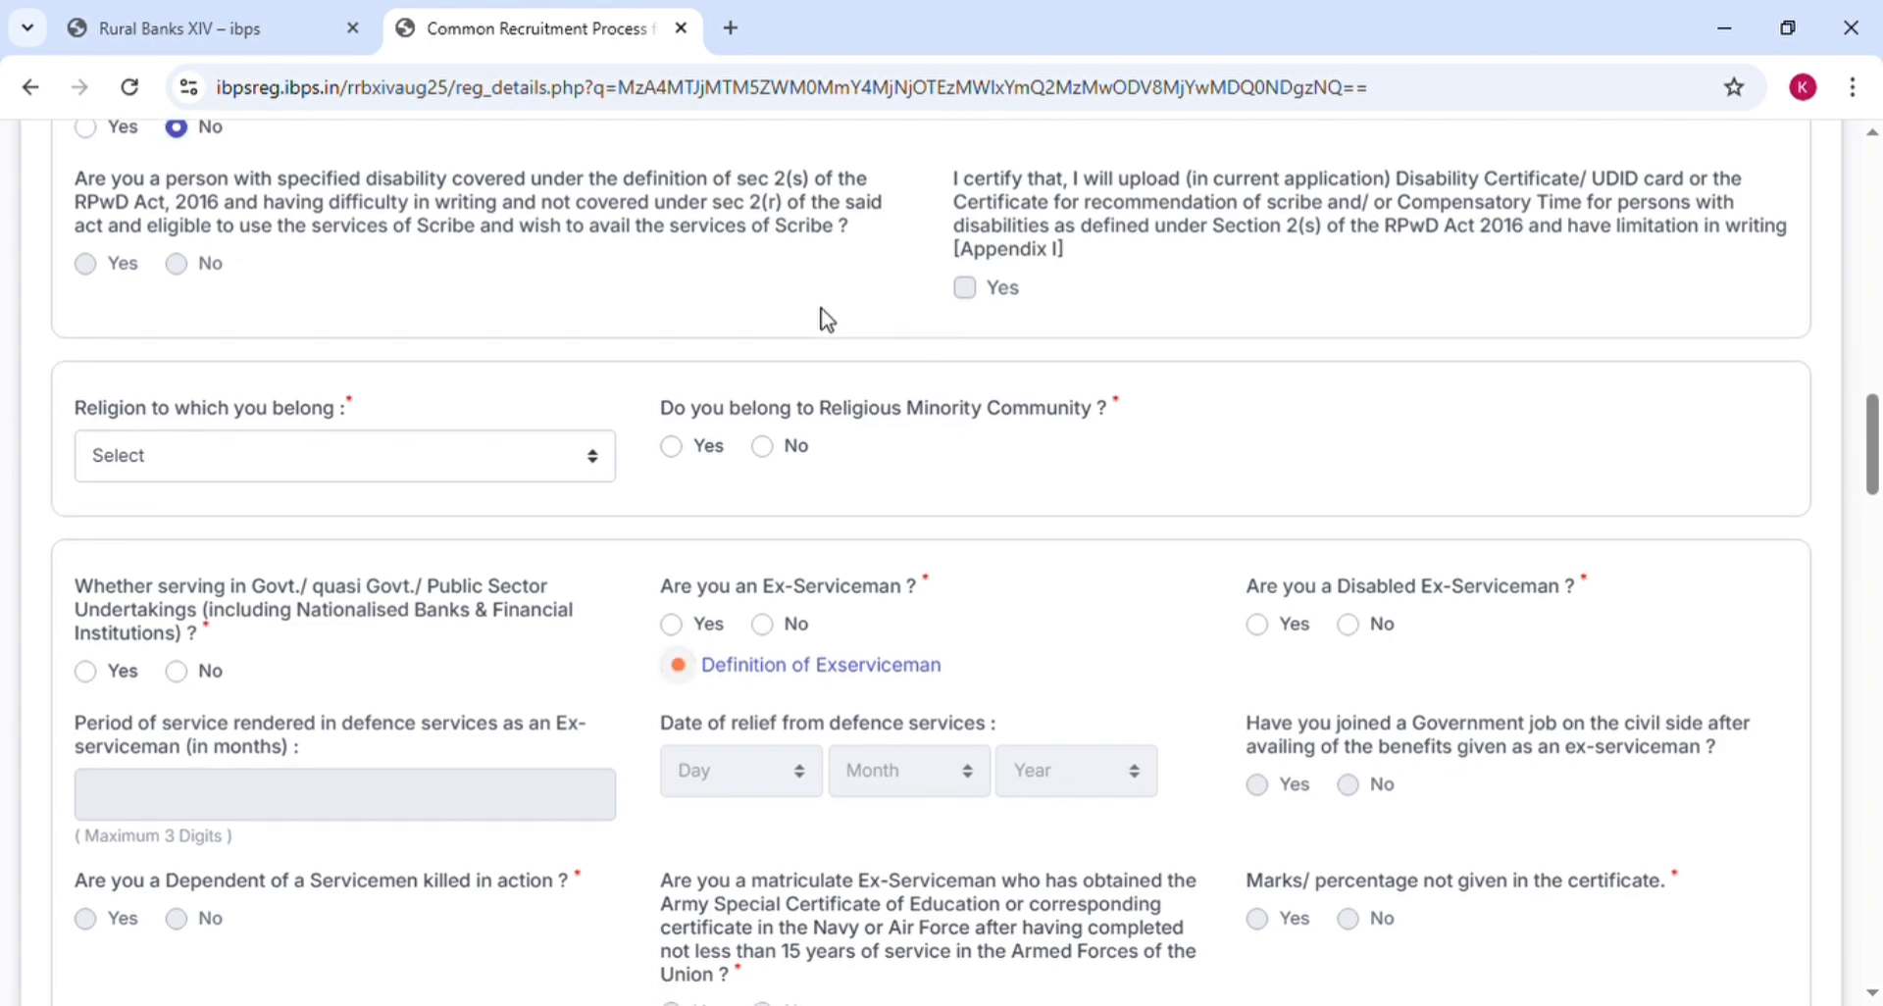
scroll(824, 317, "down", 1)
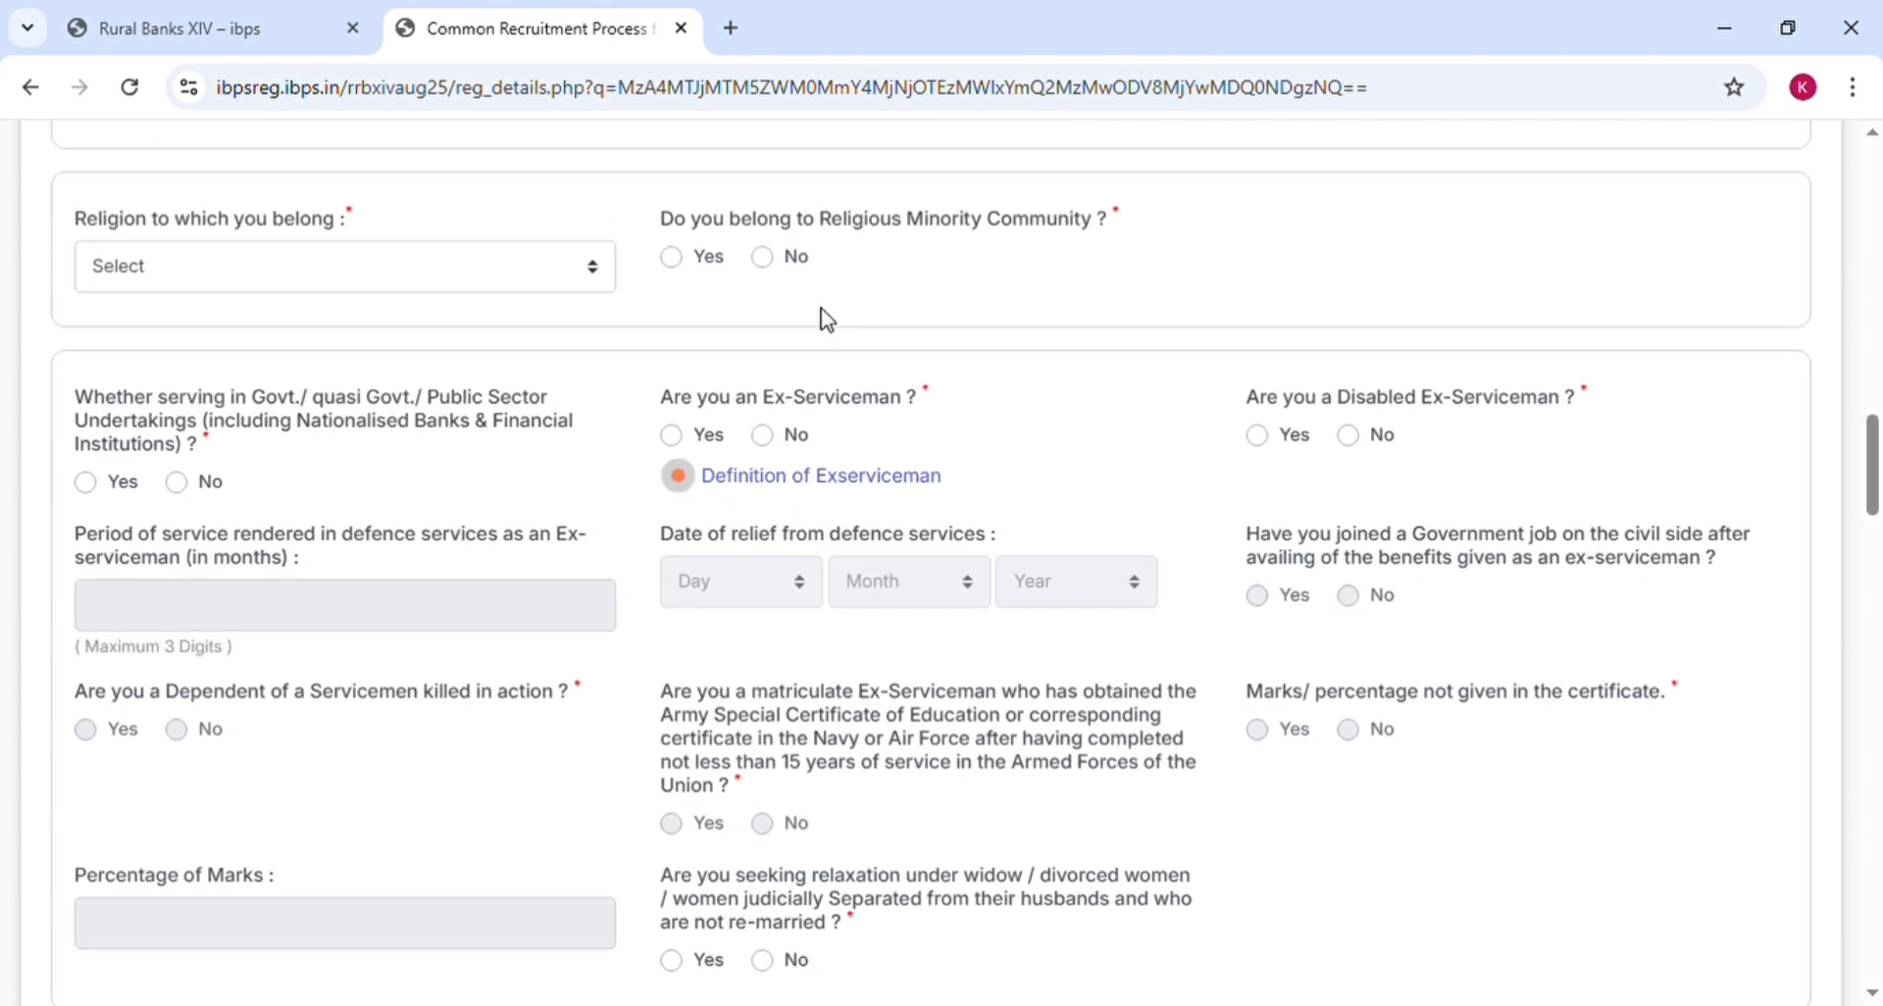
left_click(311, 278)
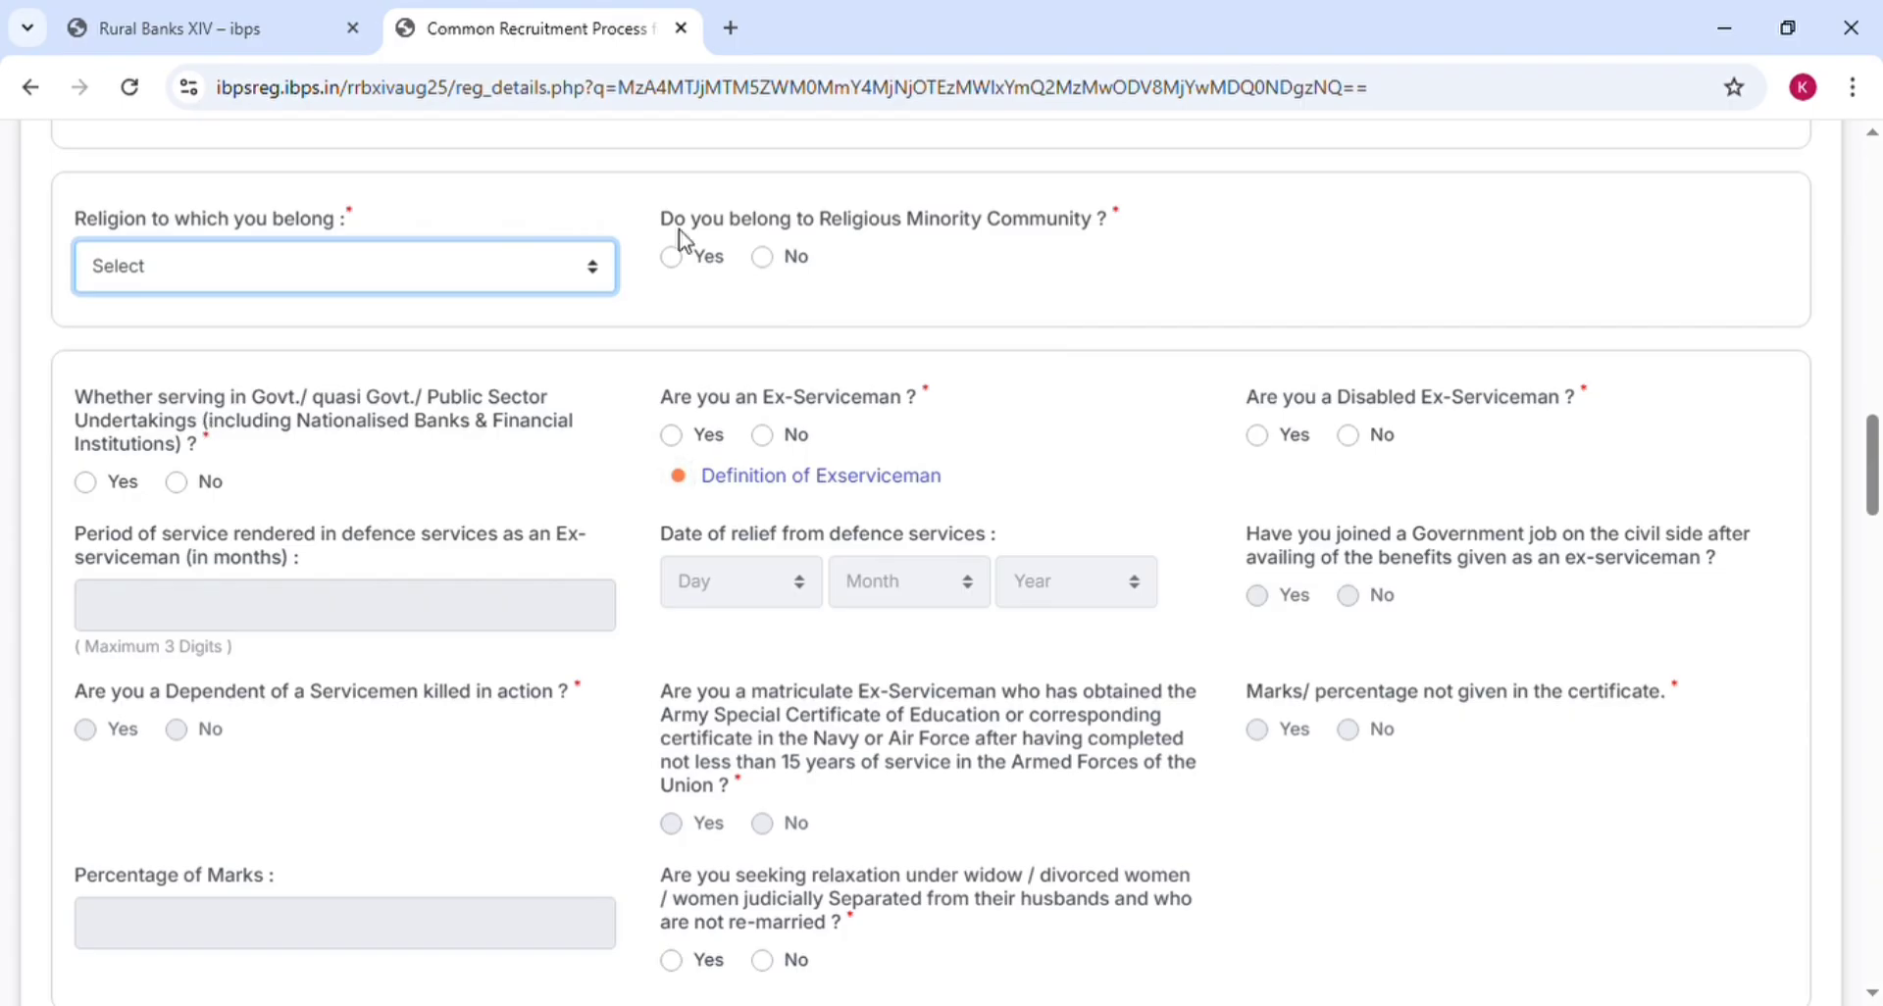
key("h")
Answer No to belonging to a religious minority community
left_click(686, 271)
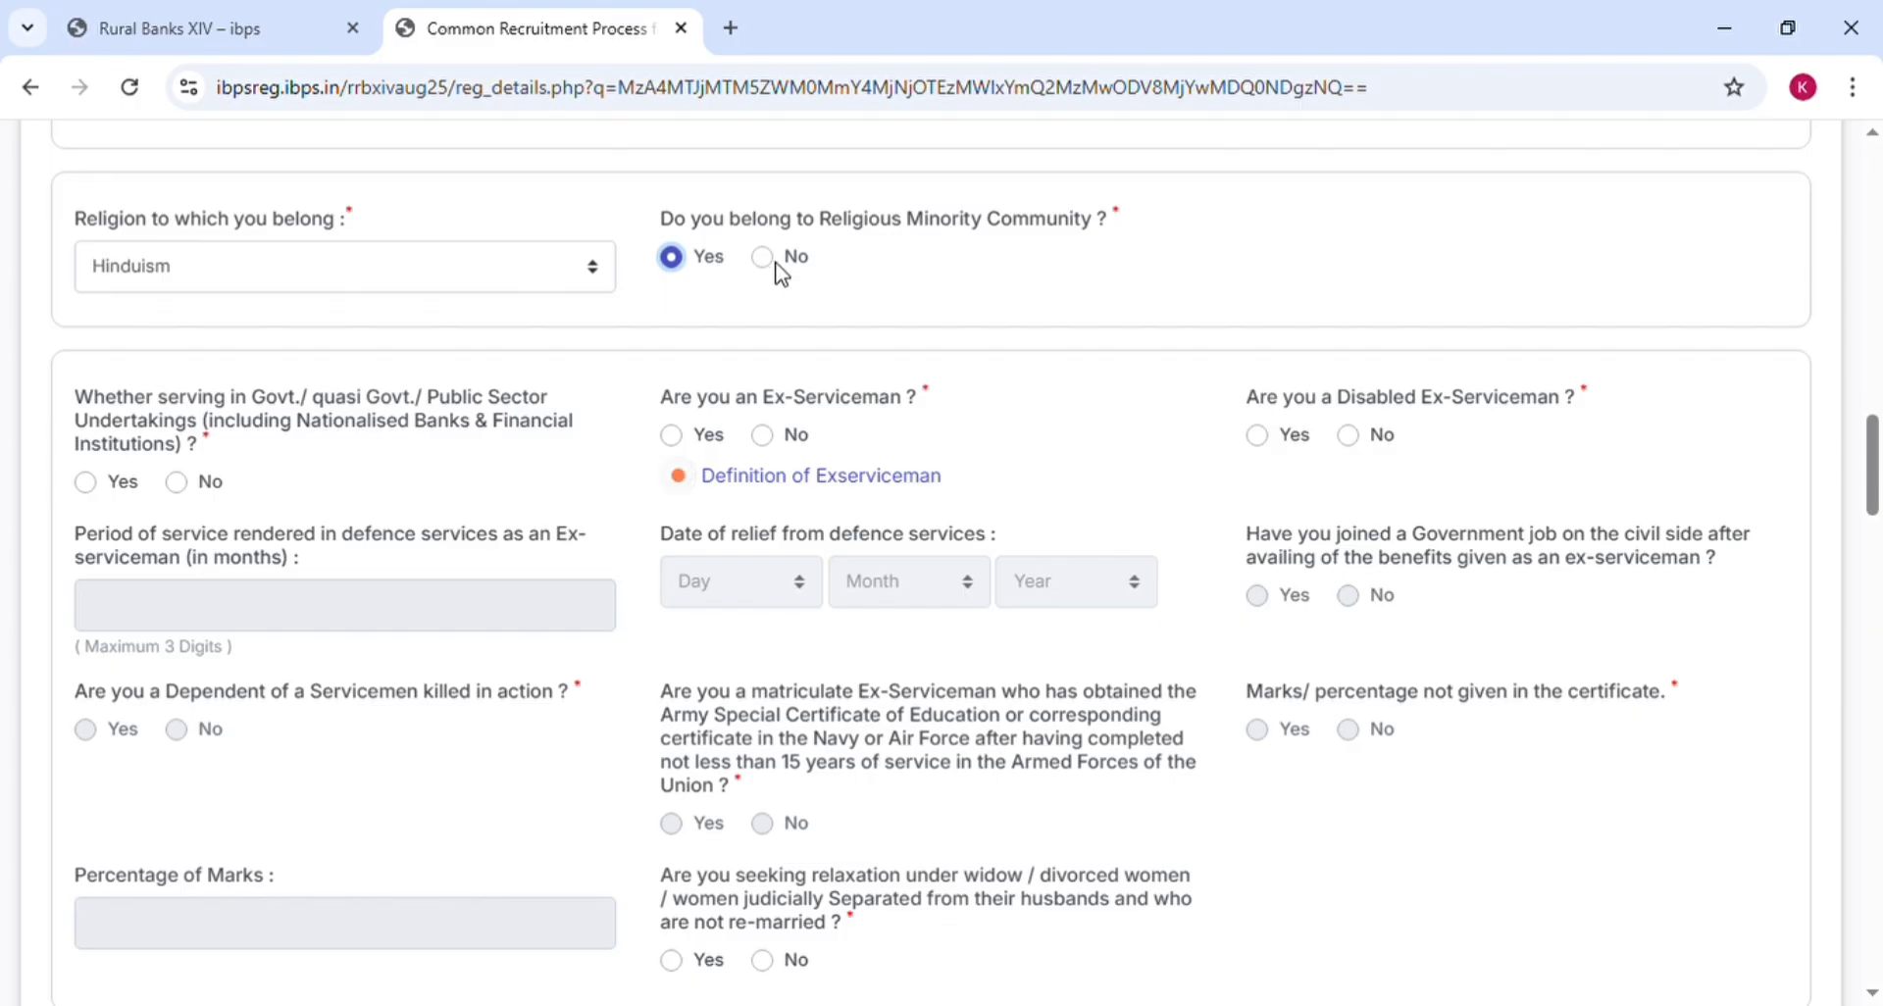
left_click(764, 268)
scroll(917, 306, "down", 2)
scroll(918, 309, "down", 1)
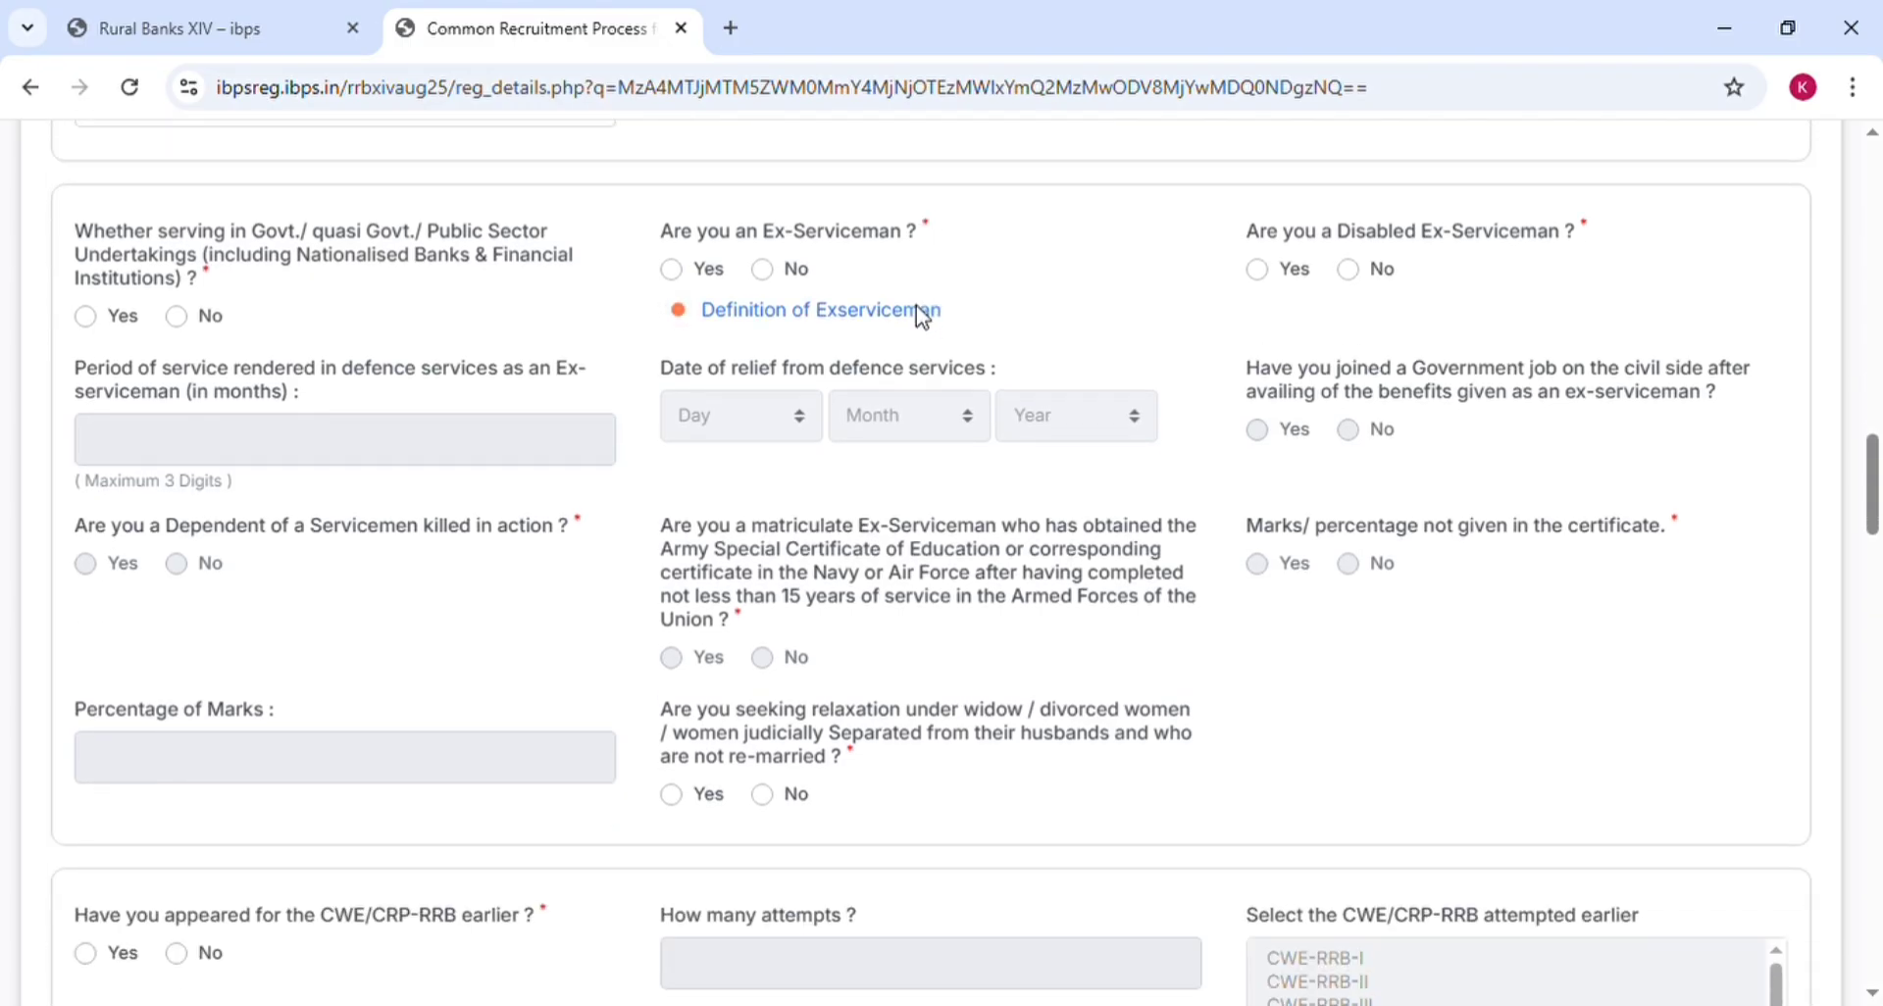
scroll(917, 312, "up", 2)
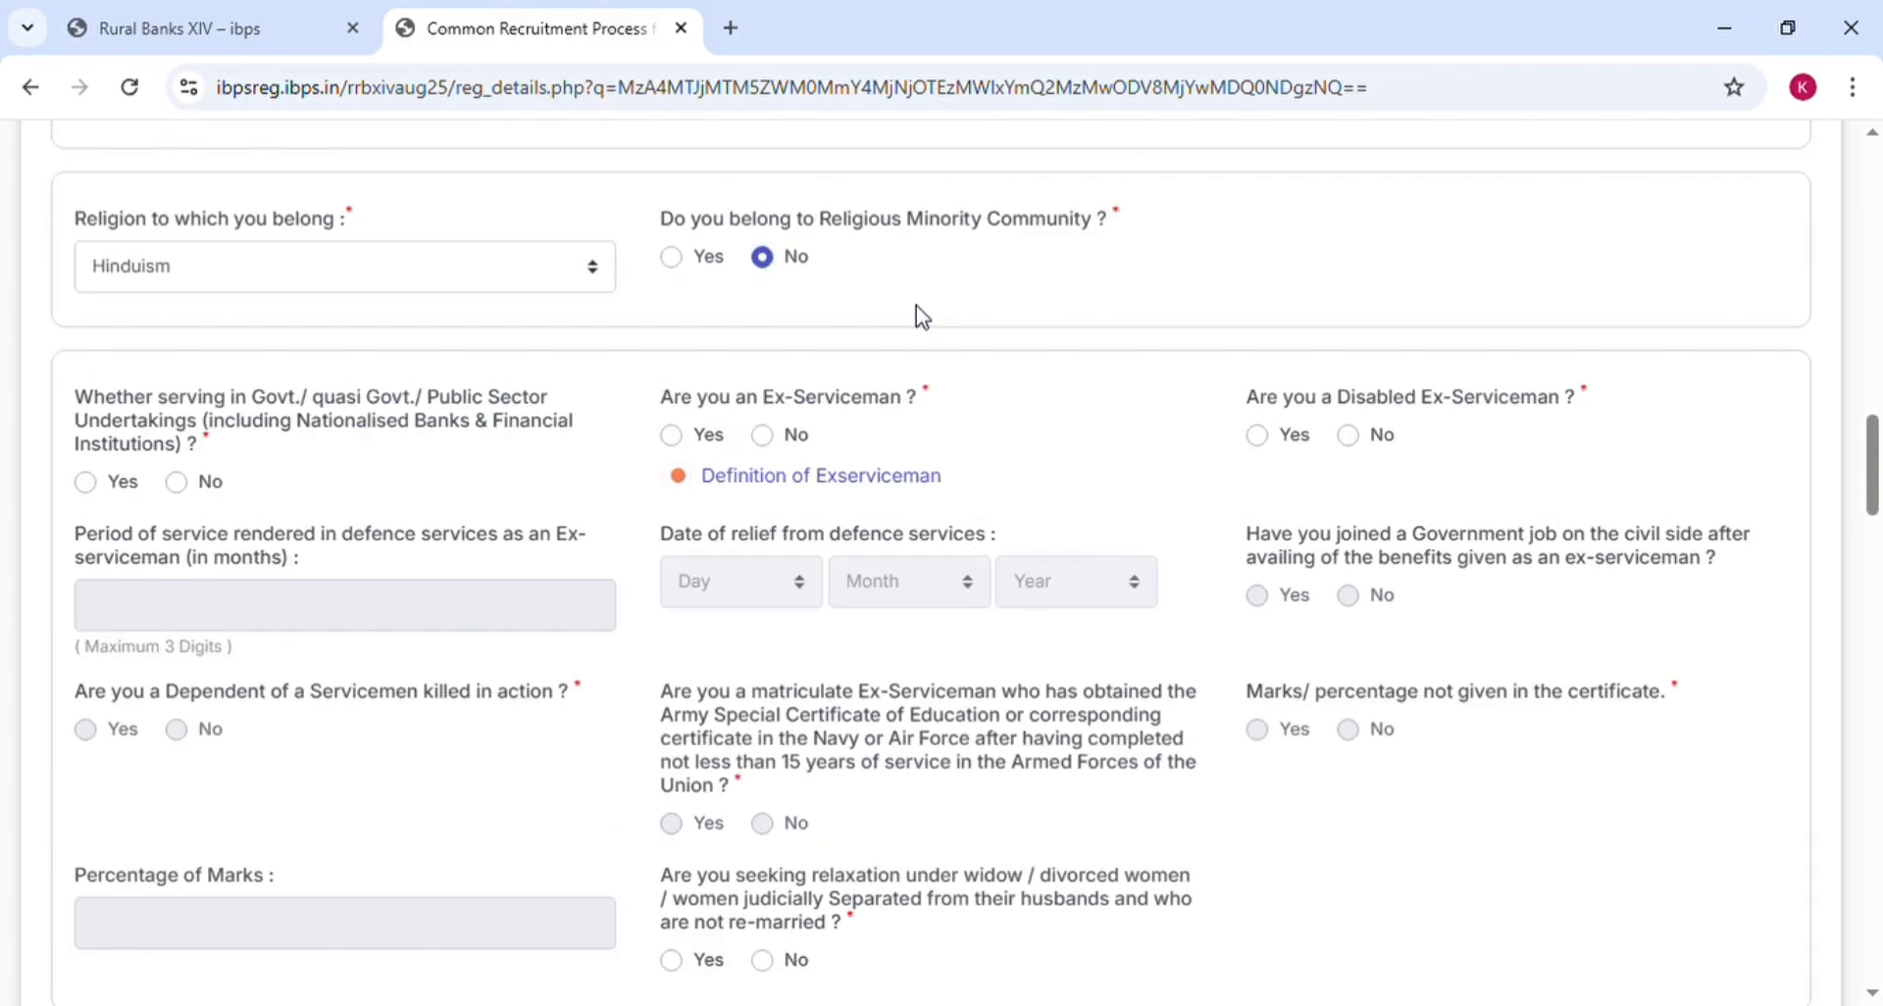
scroll(921, 316, "down", 3)
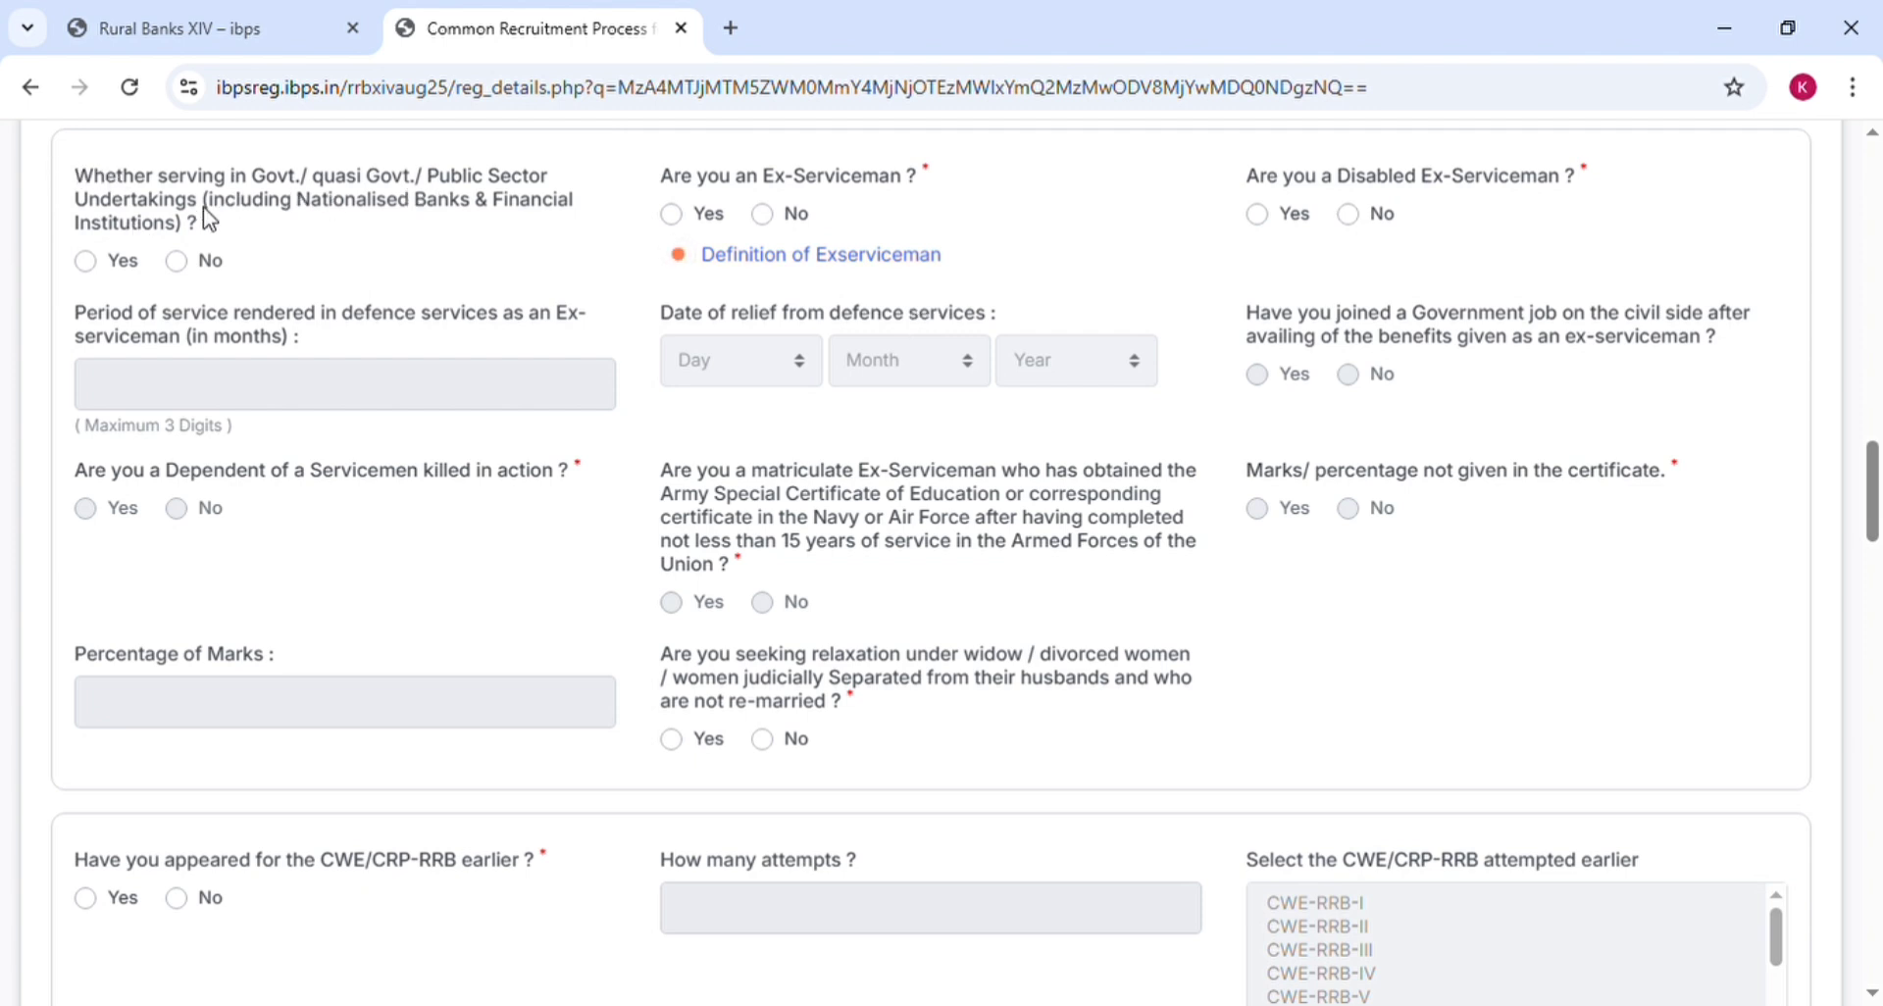
Answer No to government or public sector service and try Yes for ex-serviceman and disabled ex-serviceman
left_click(89, 262)
left_click(178, 262)
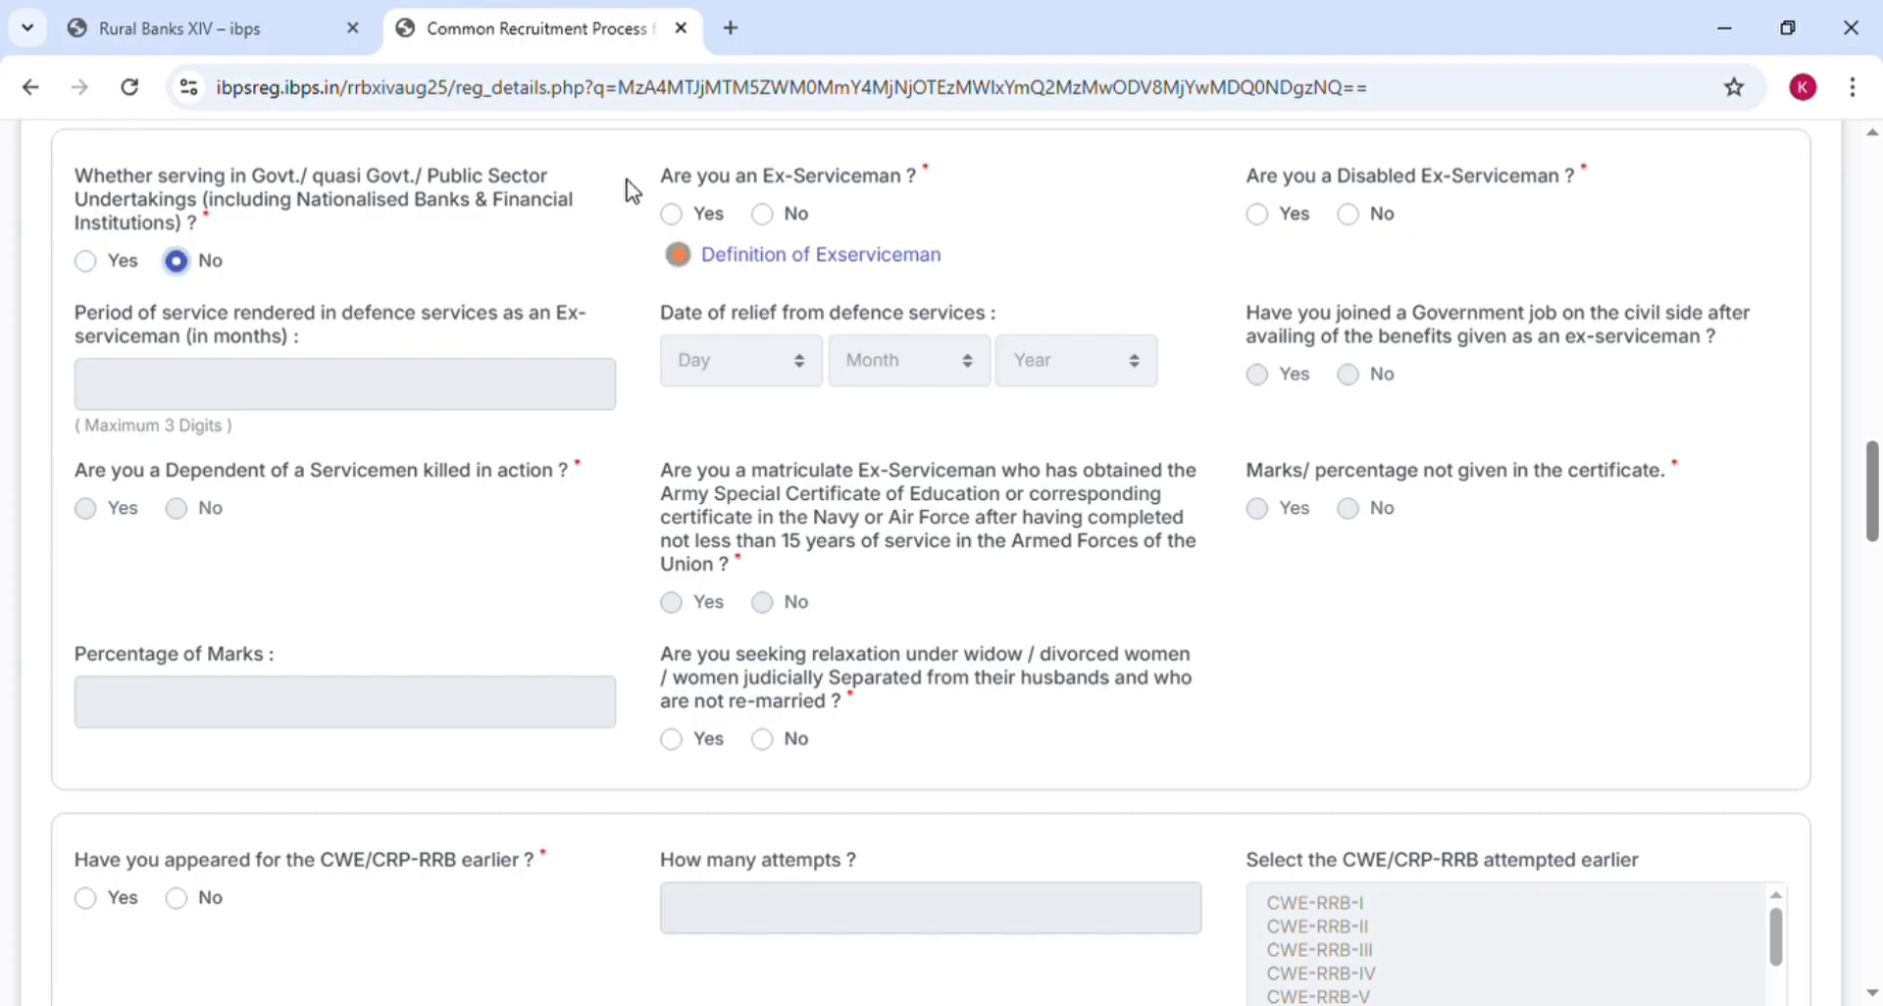
left_click(685, 218)
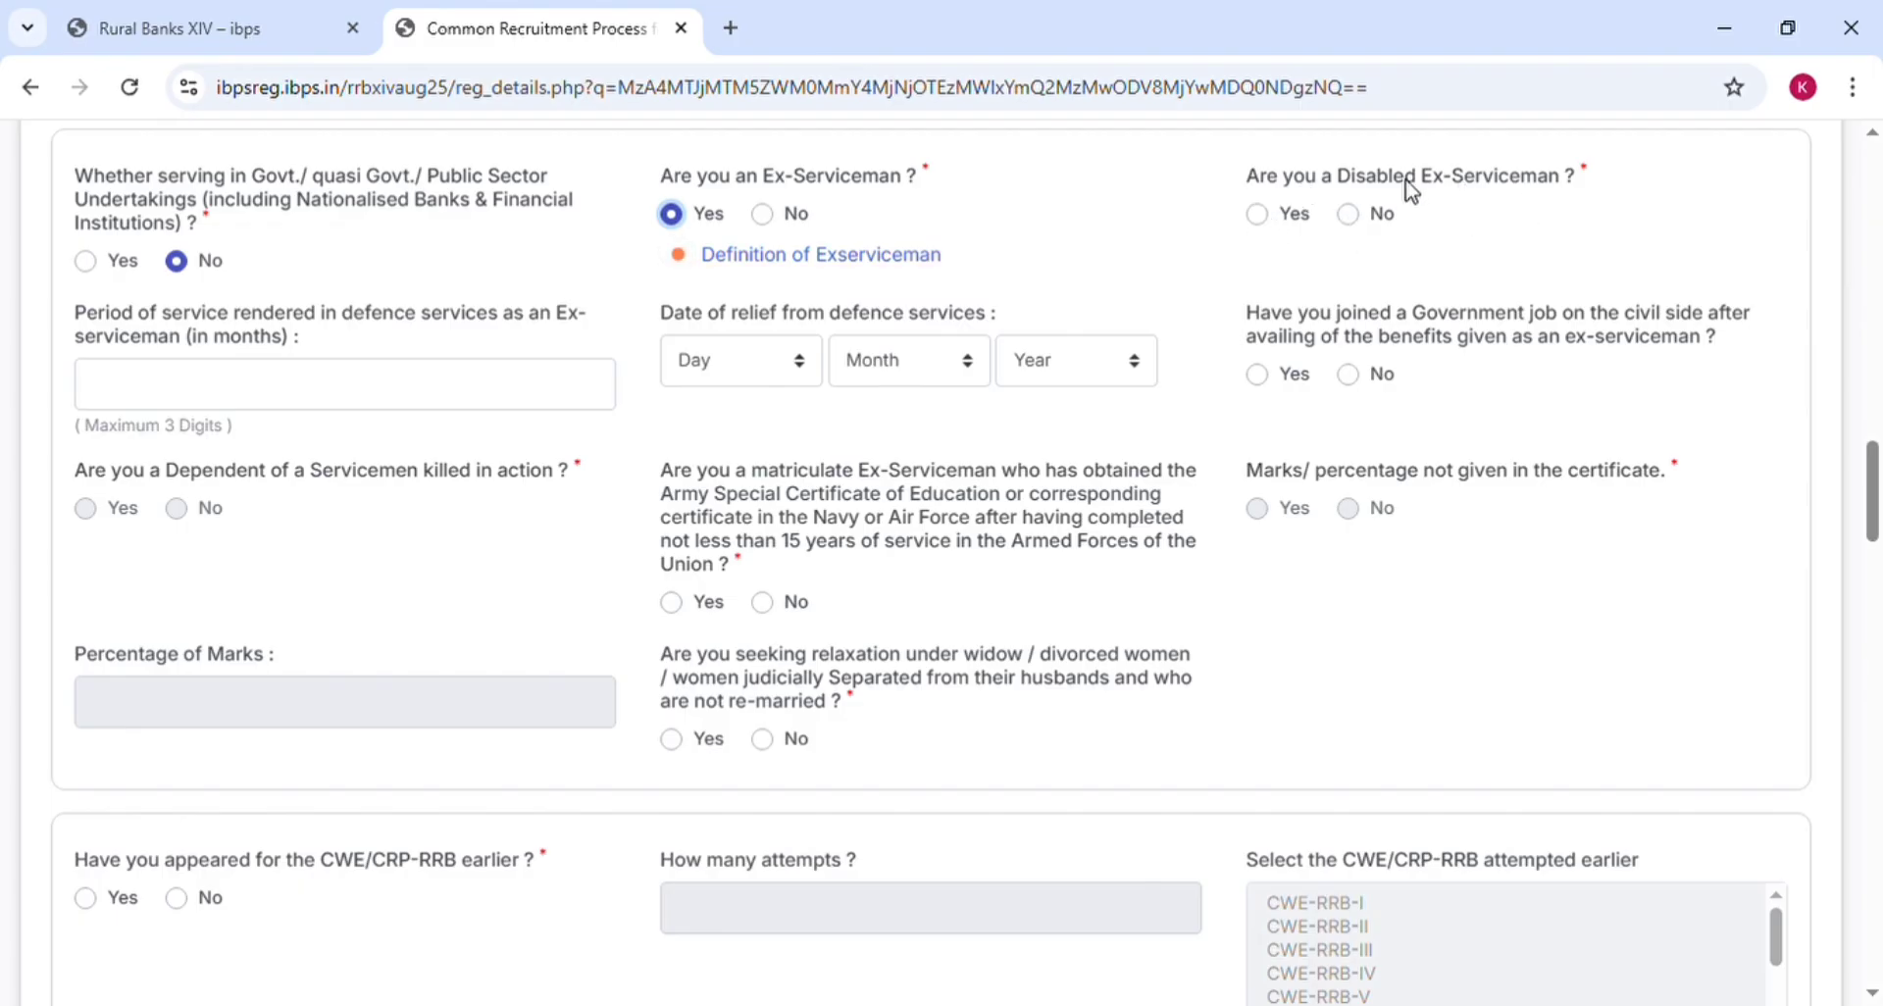
left_click(1258, 215)
Set relief date to 01 January, then answer No to ex-serviceman and Yes to dependent of serviceman killed in action
left_click(351, 405)
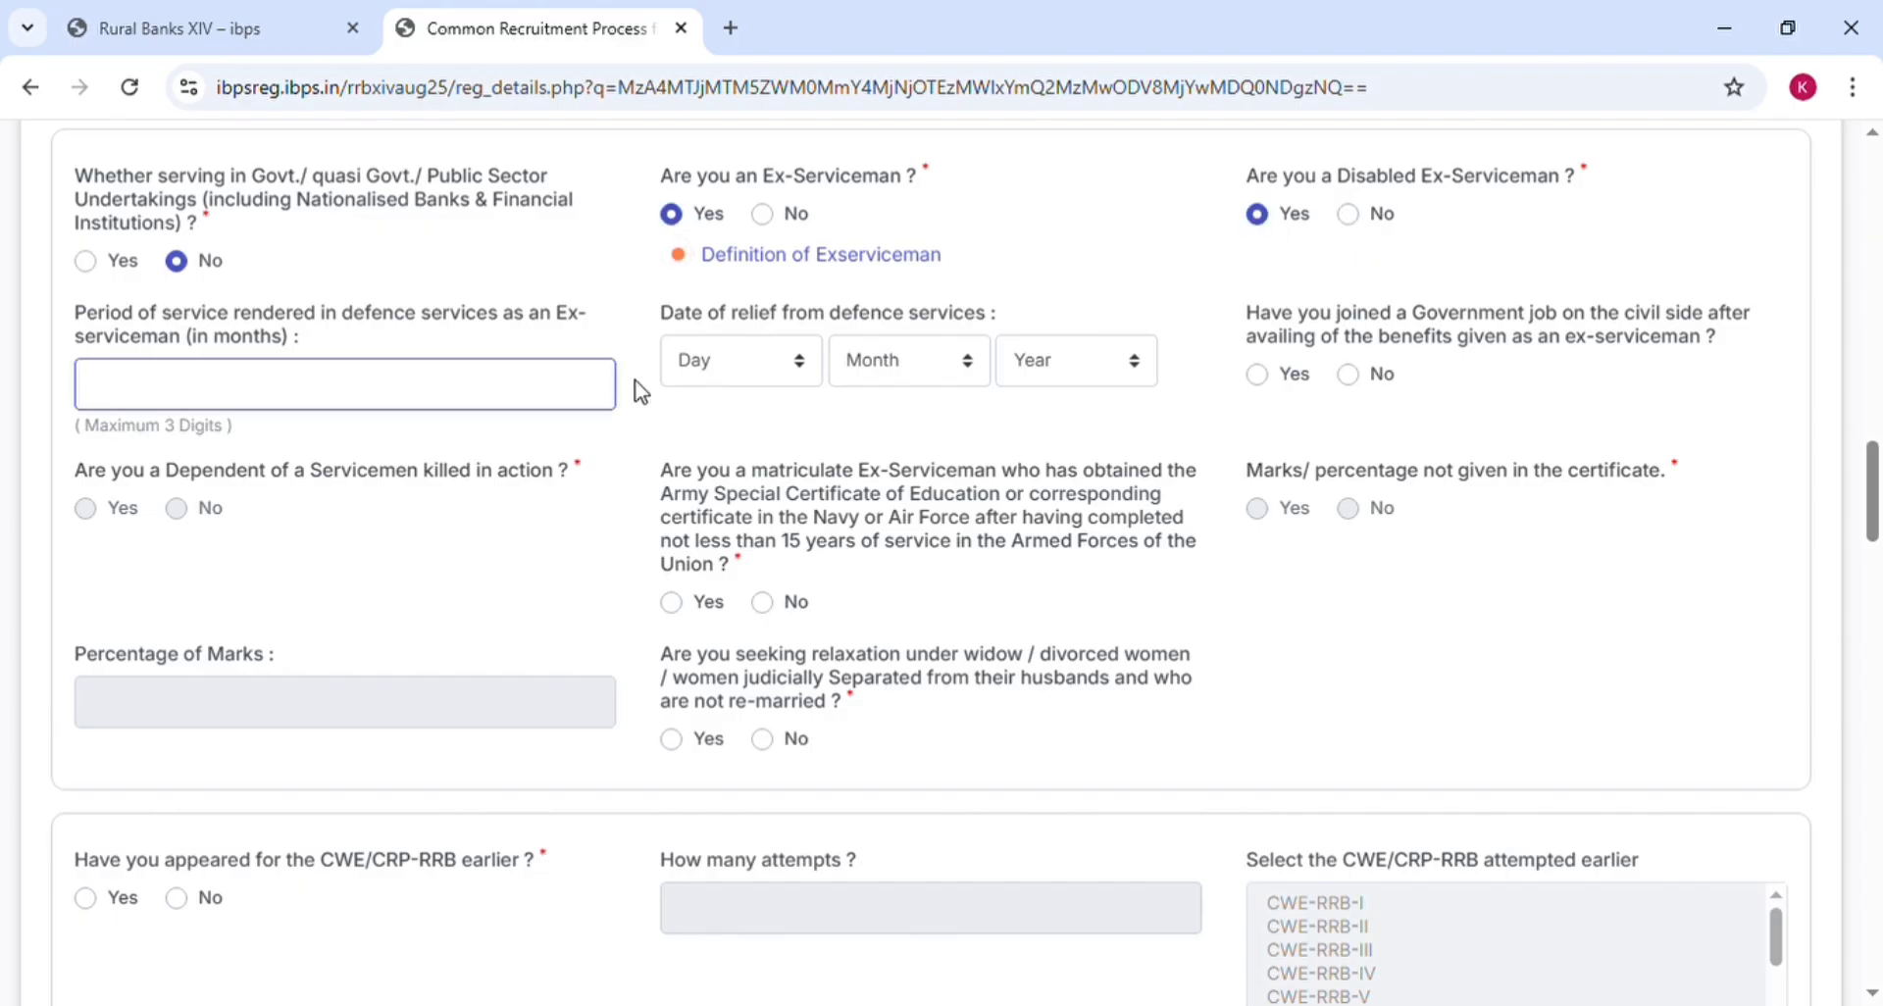
left_click(757, 379)
left_click(753, 445)
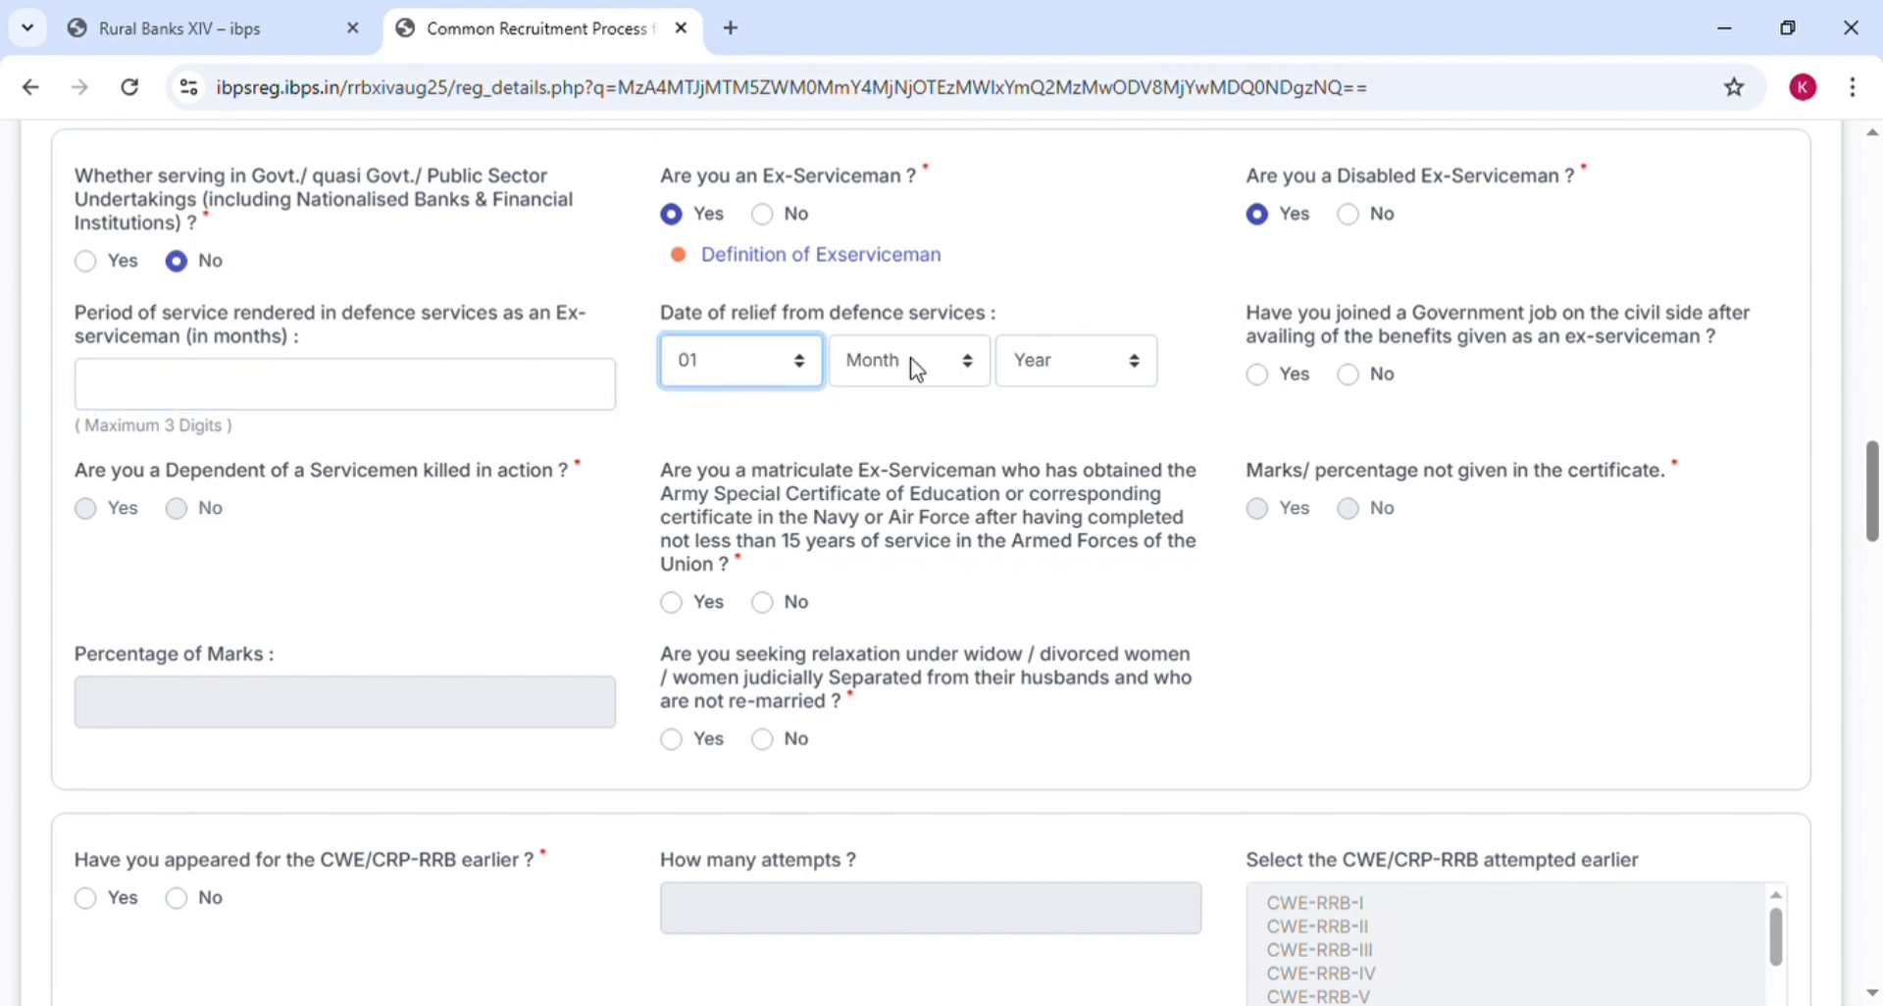
left_click(916, 369)
left_click(912, 461)
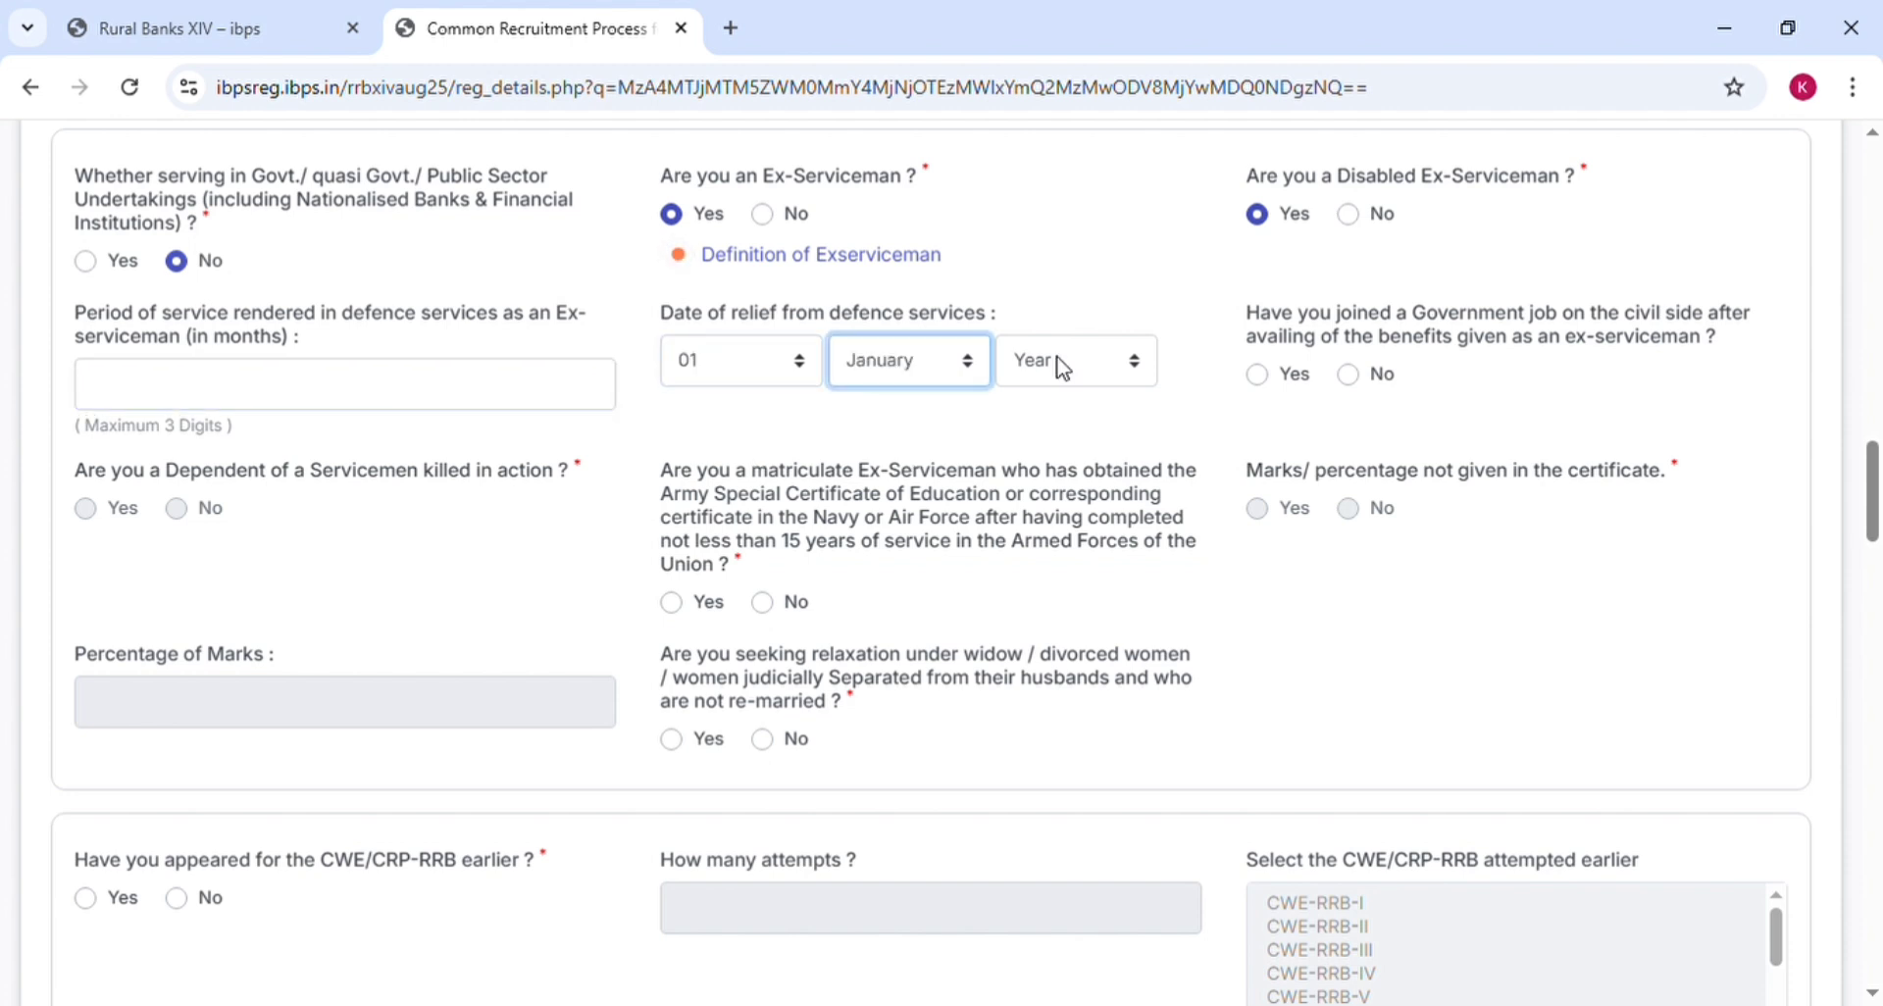
key("Tab")
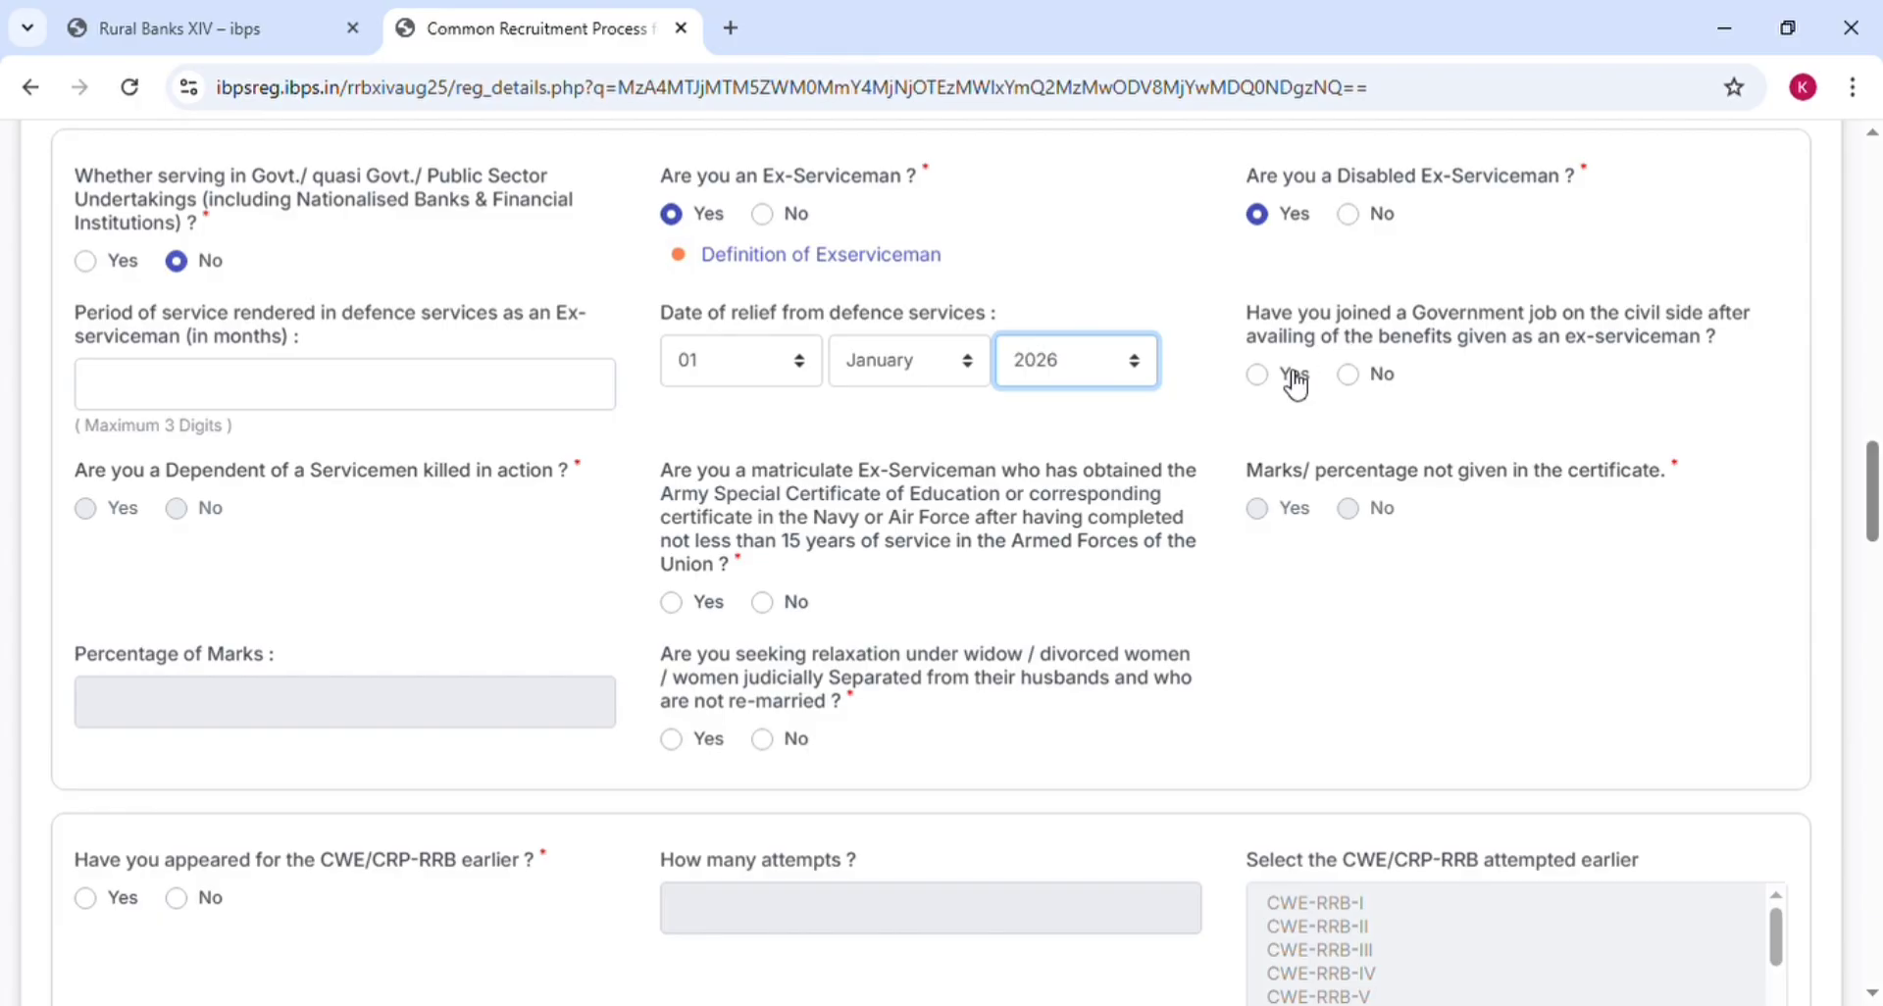
left_click(766, 218)
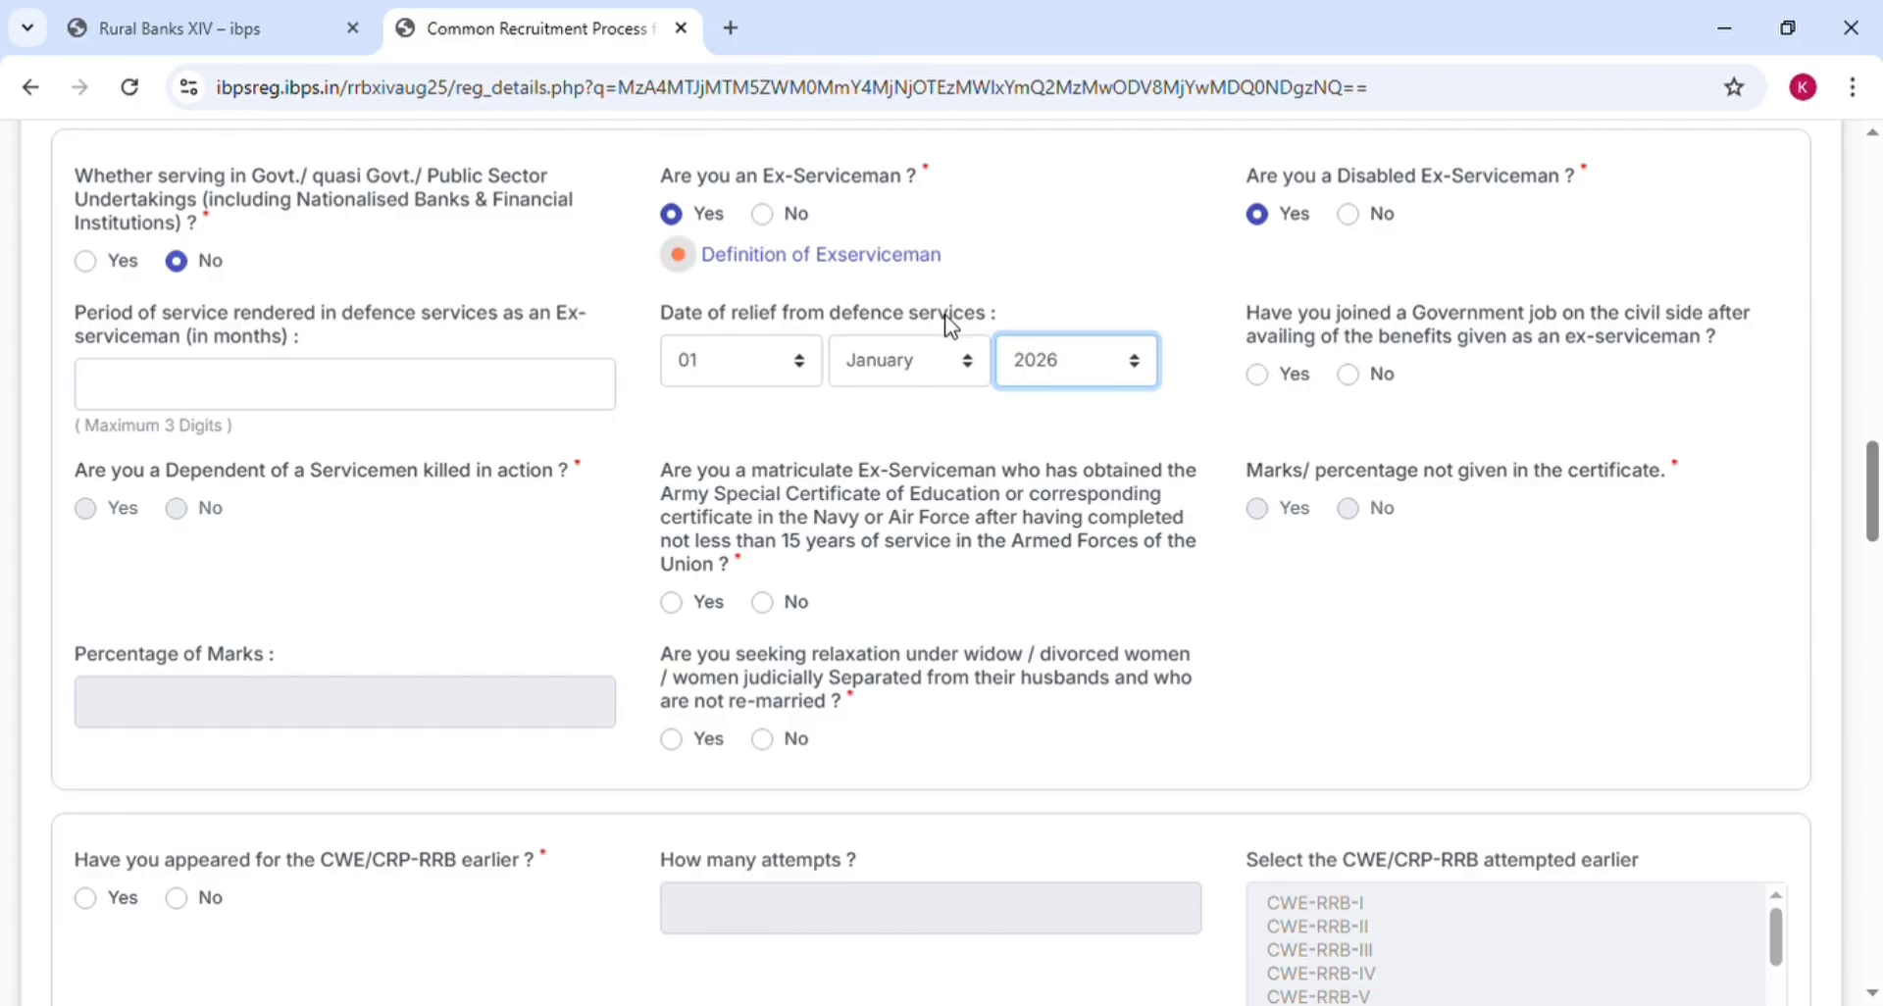
left_click(1256, 374)
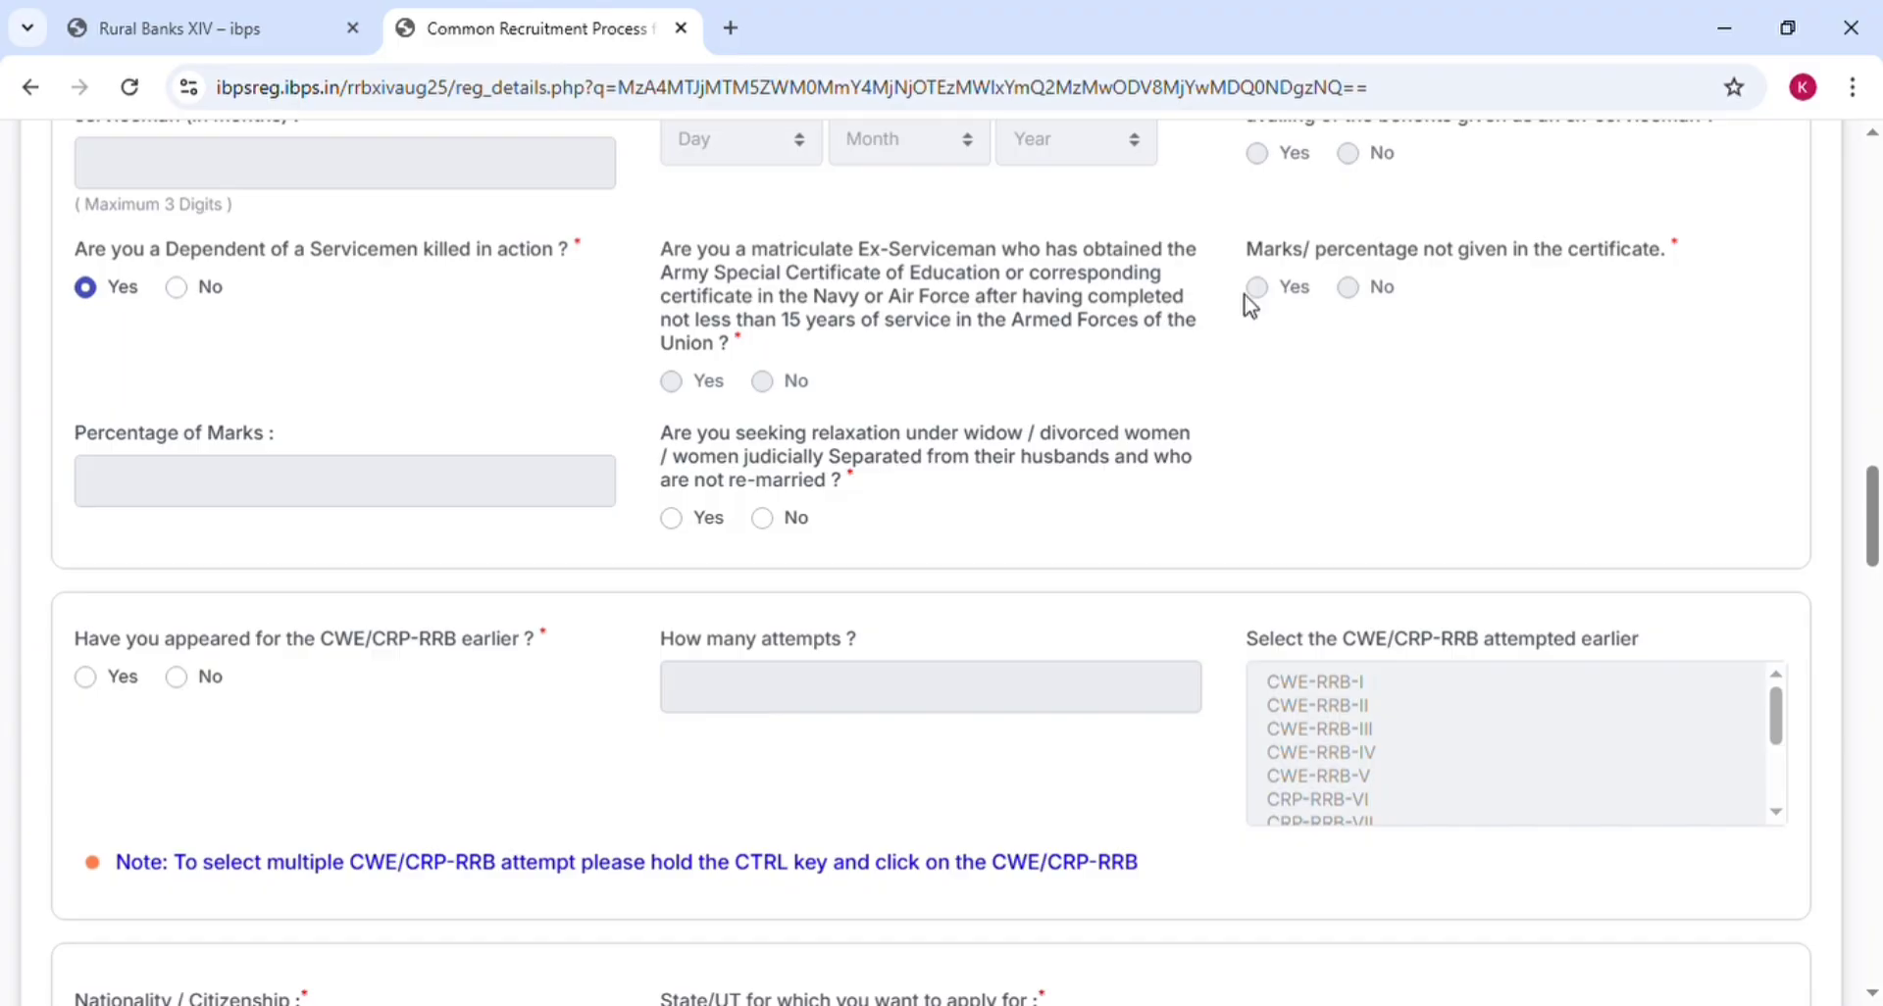
Answer Yes to the disabled ex-serviceman, matriculate ex-serviceman and marks-not-given questions
scroll(1309, 214, "up", 3)
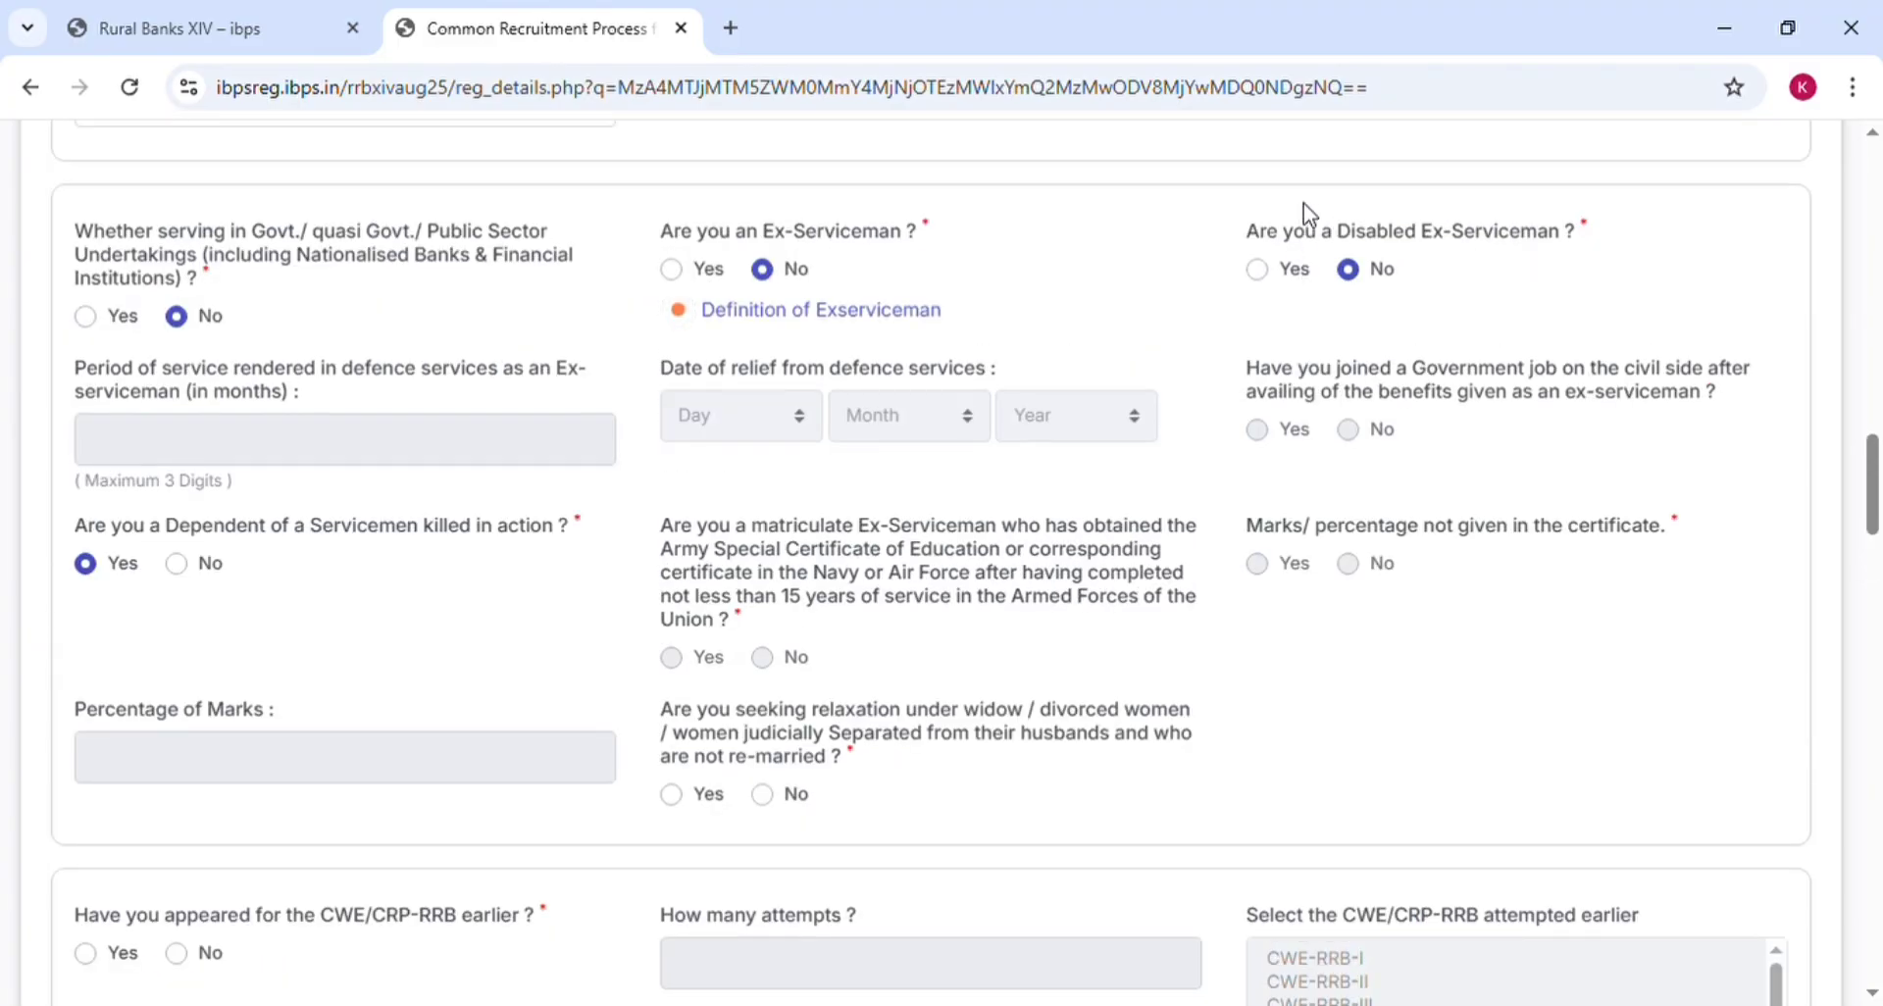
left_click(1270, 281)
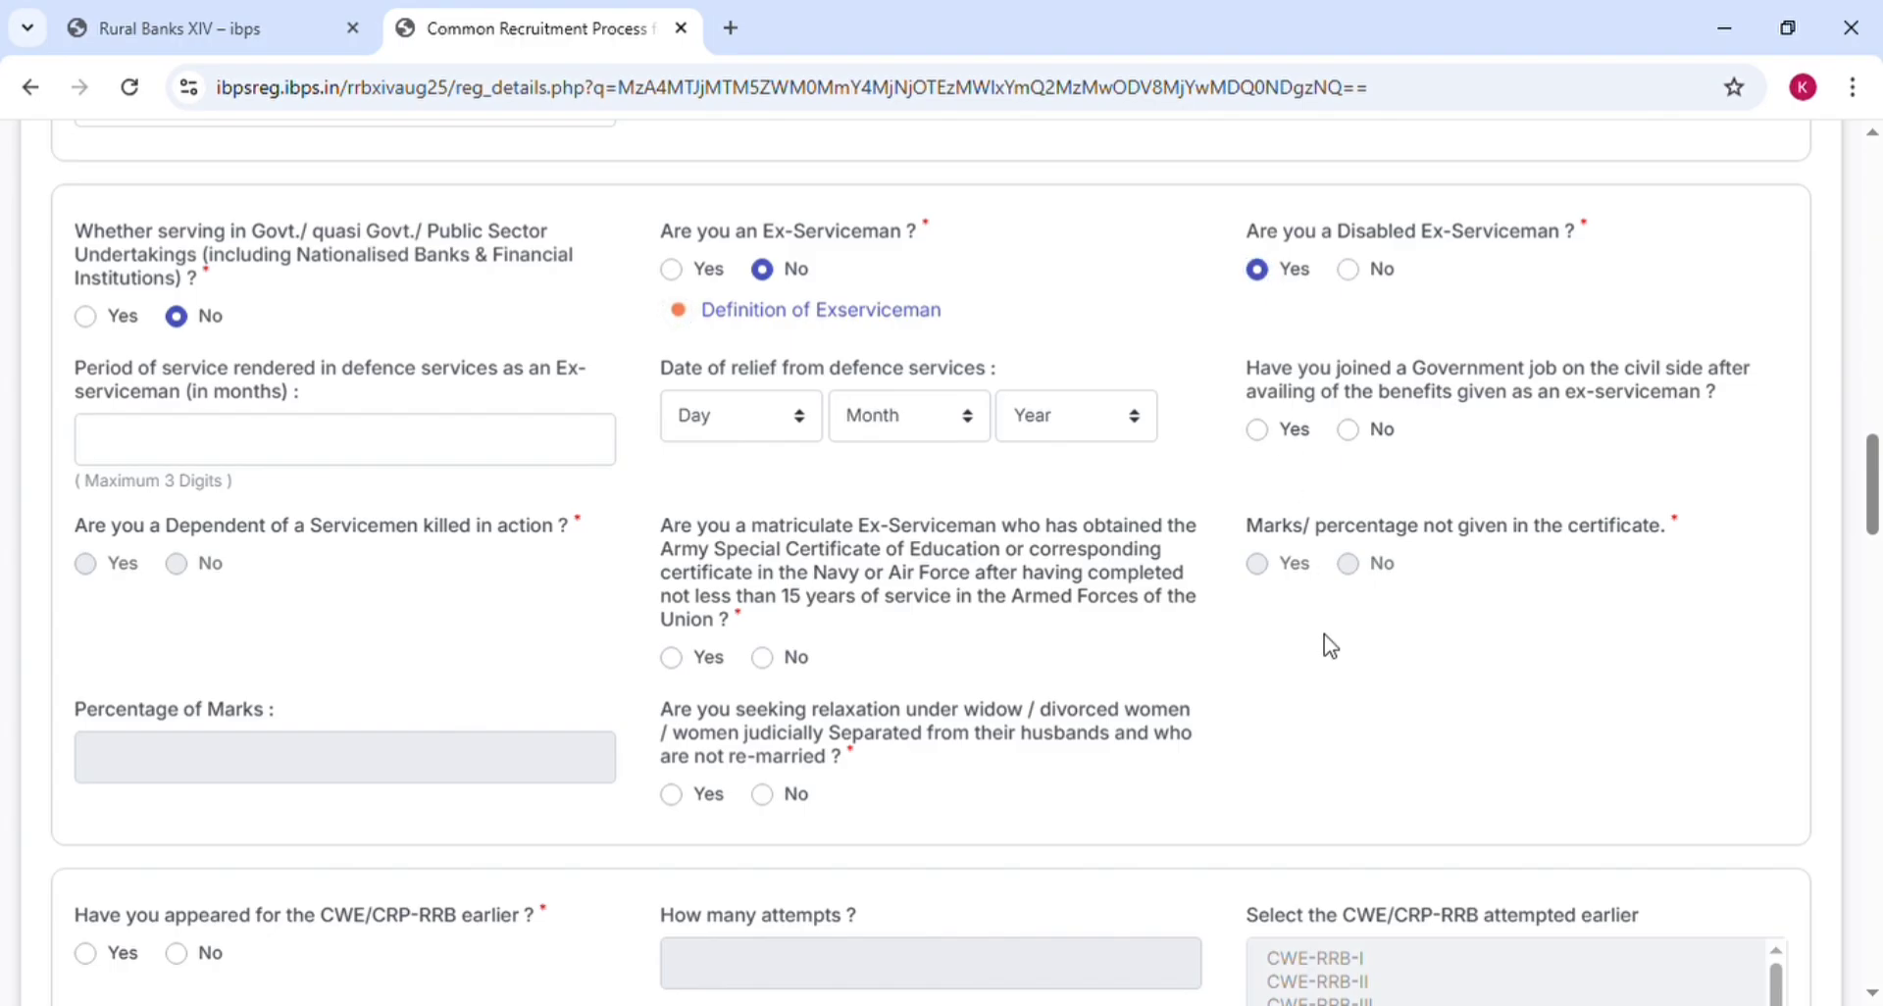
scroll(1330, 648, "down", 4)
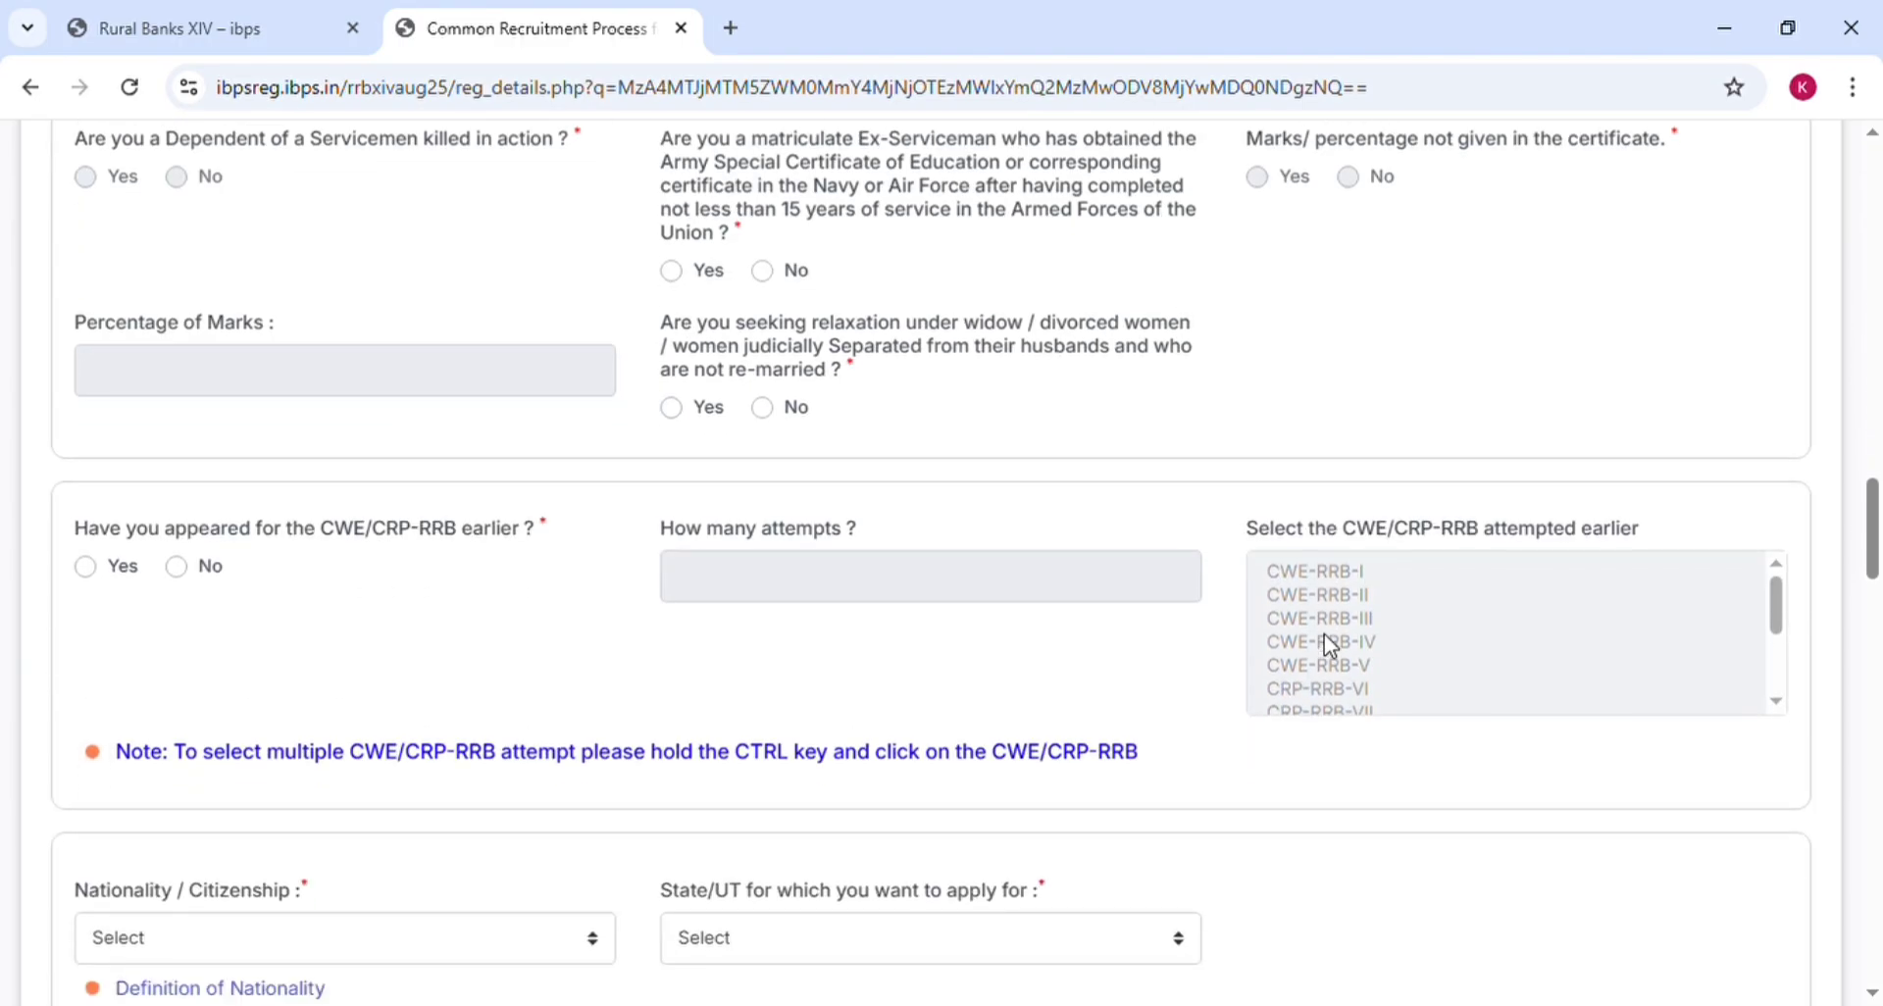
left_click(672, 273)
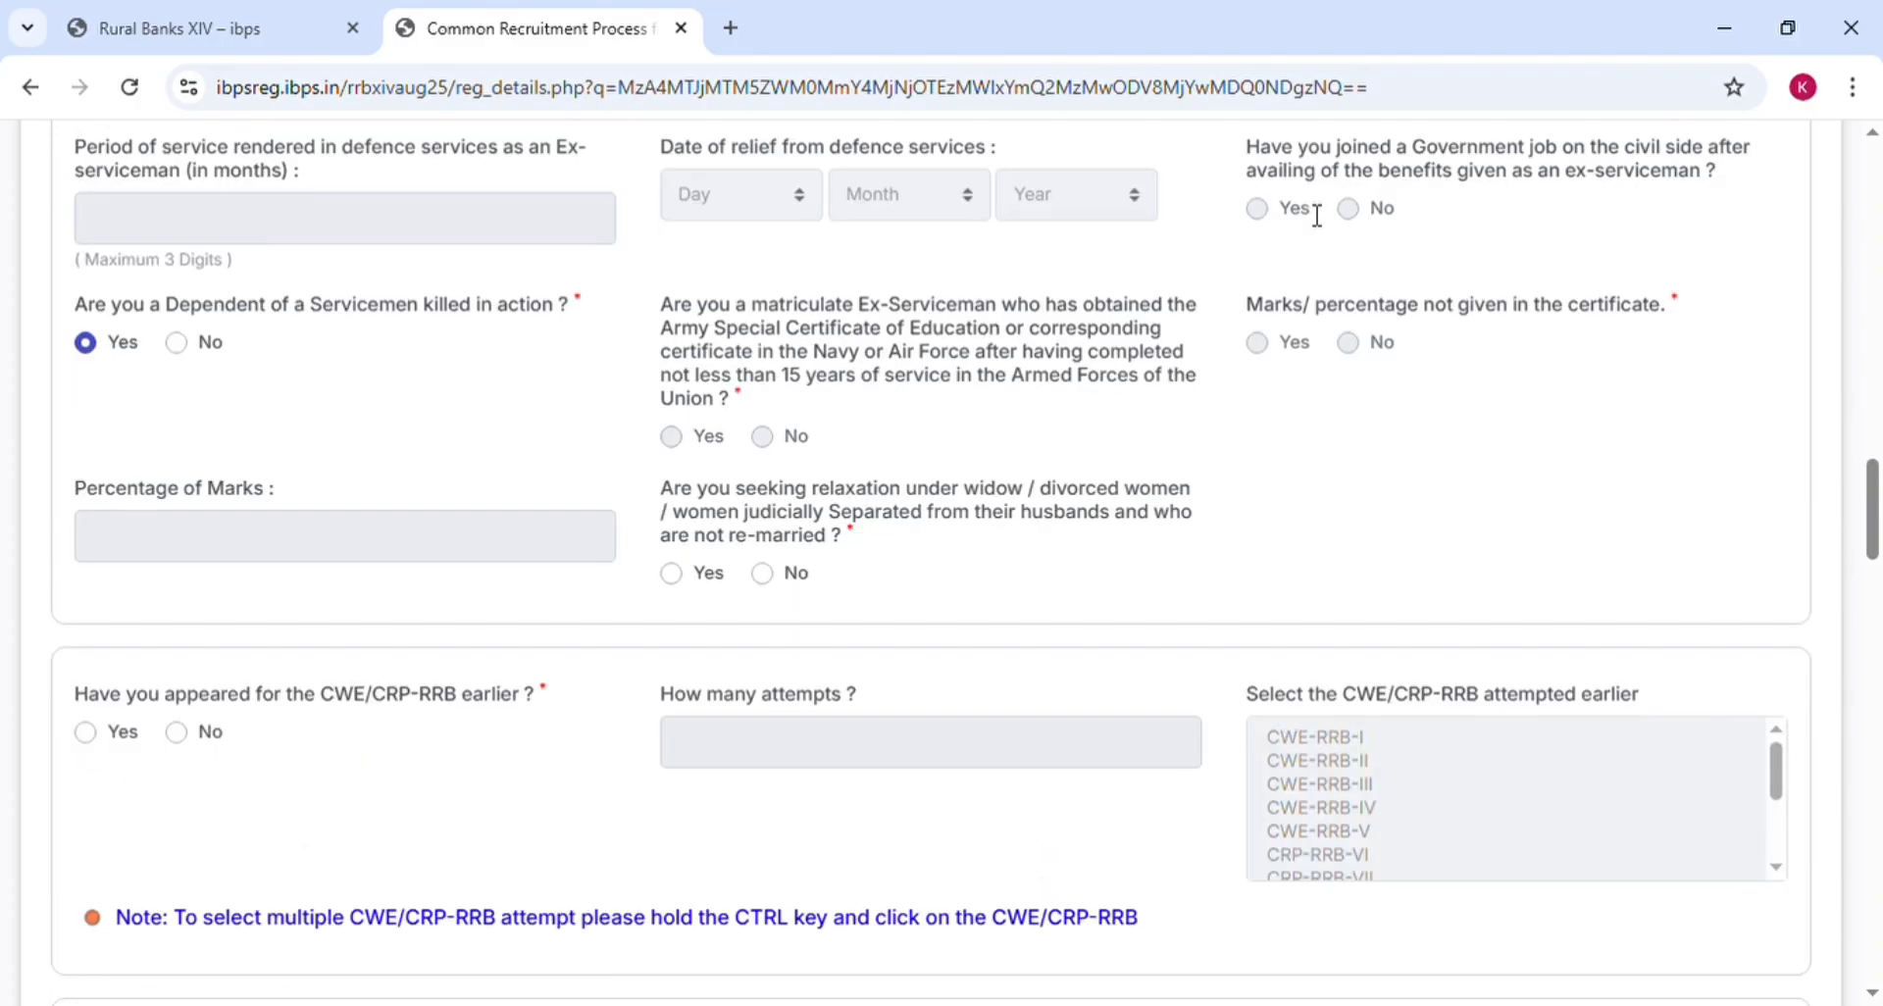
scroll(1317, 215, "up", 2)
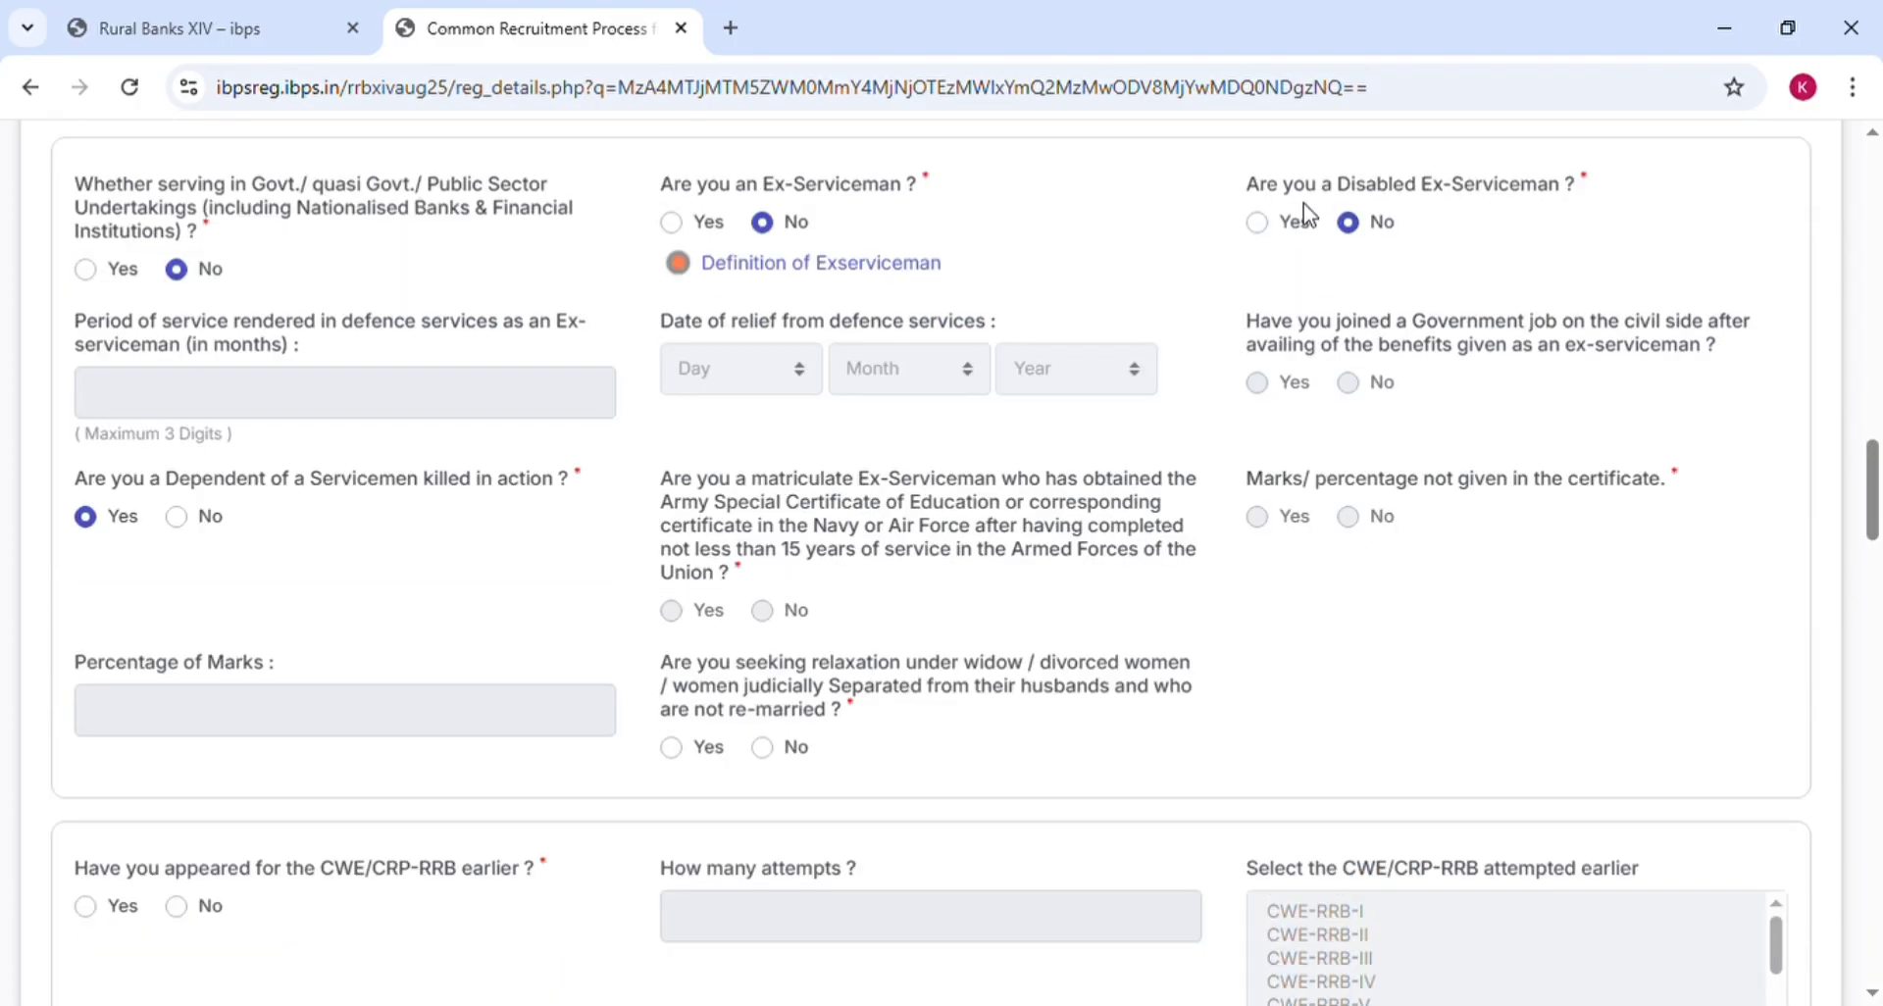
scroll(1303, 204, "down", 2)
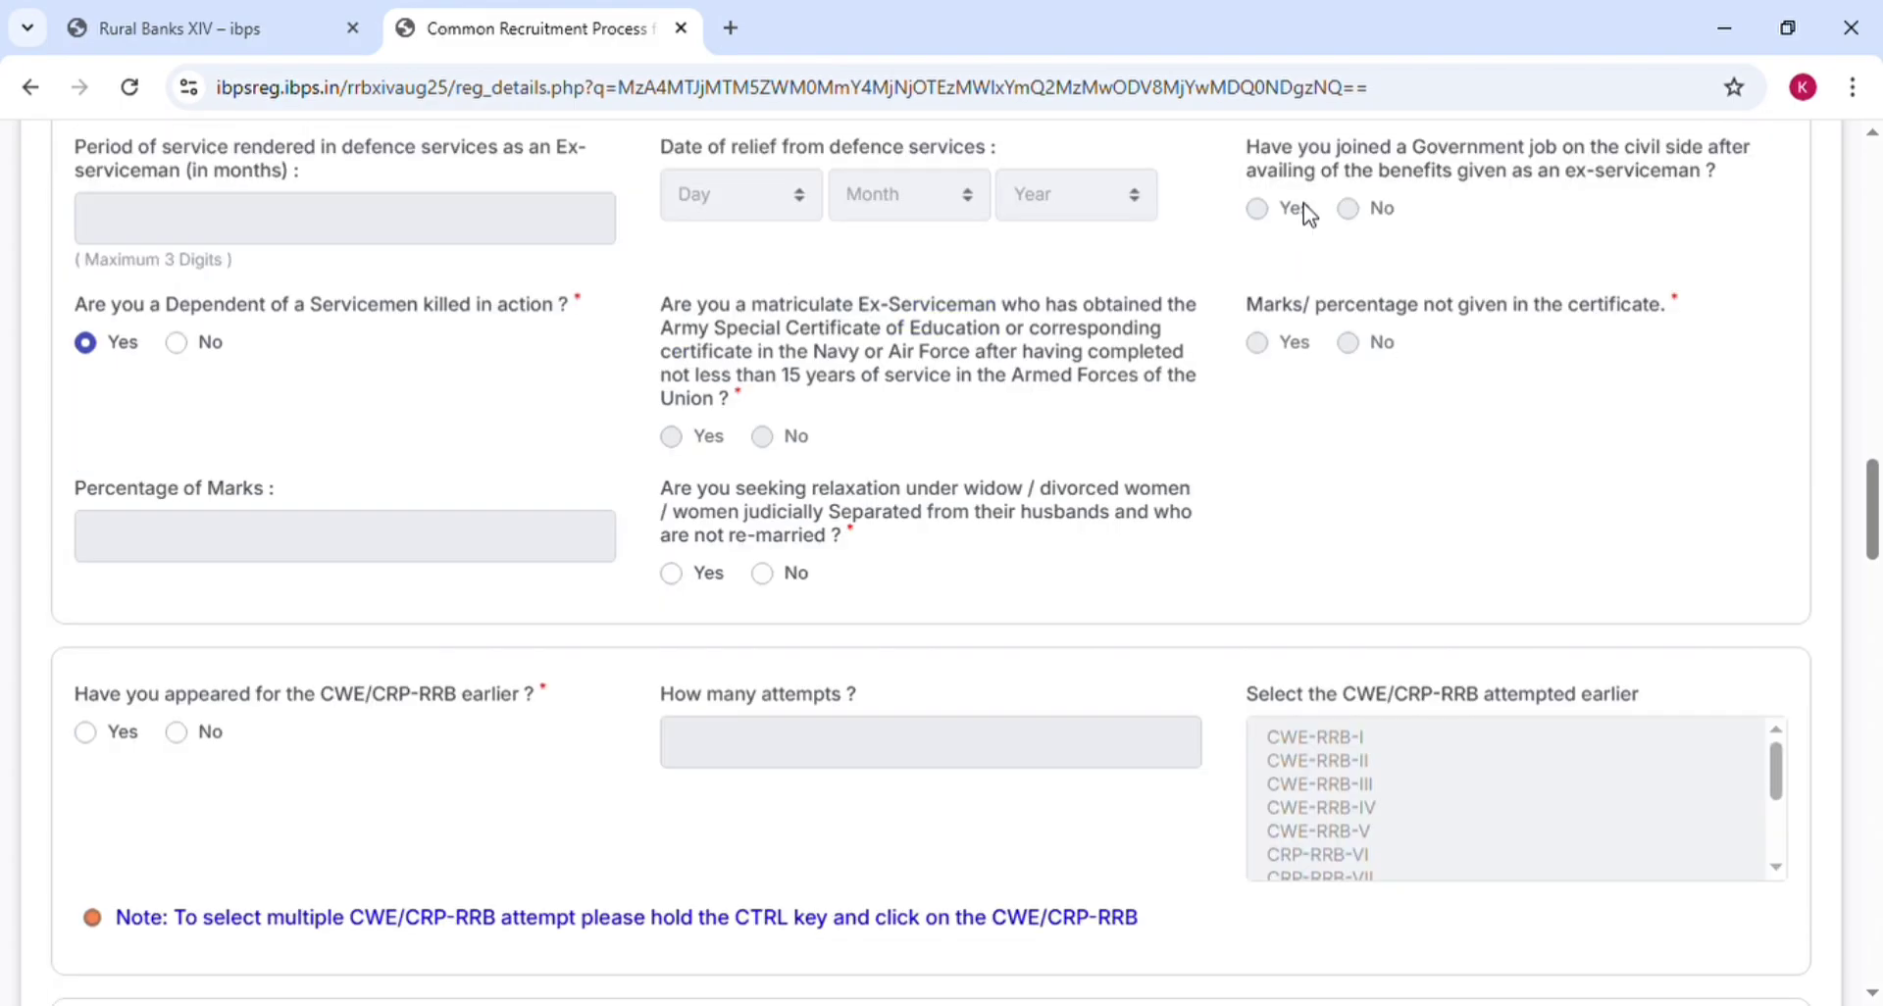
scroll(1303, 203, "up", 2)
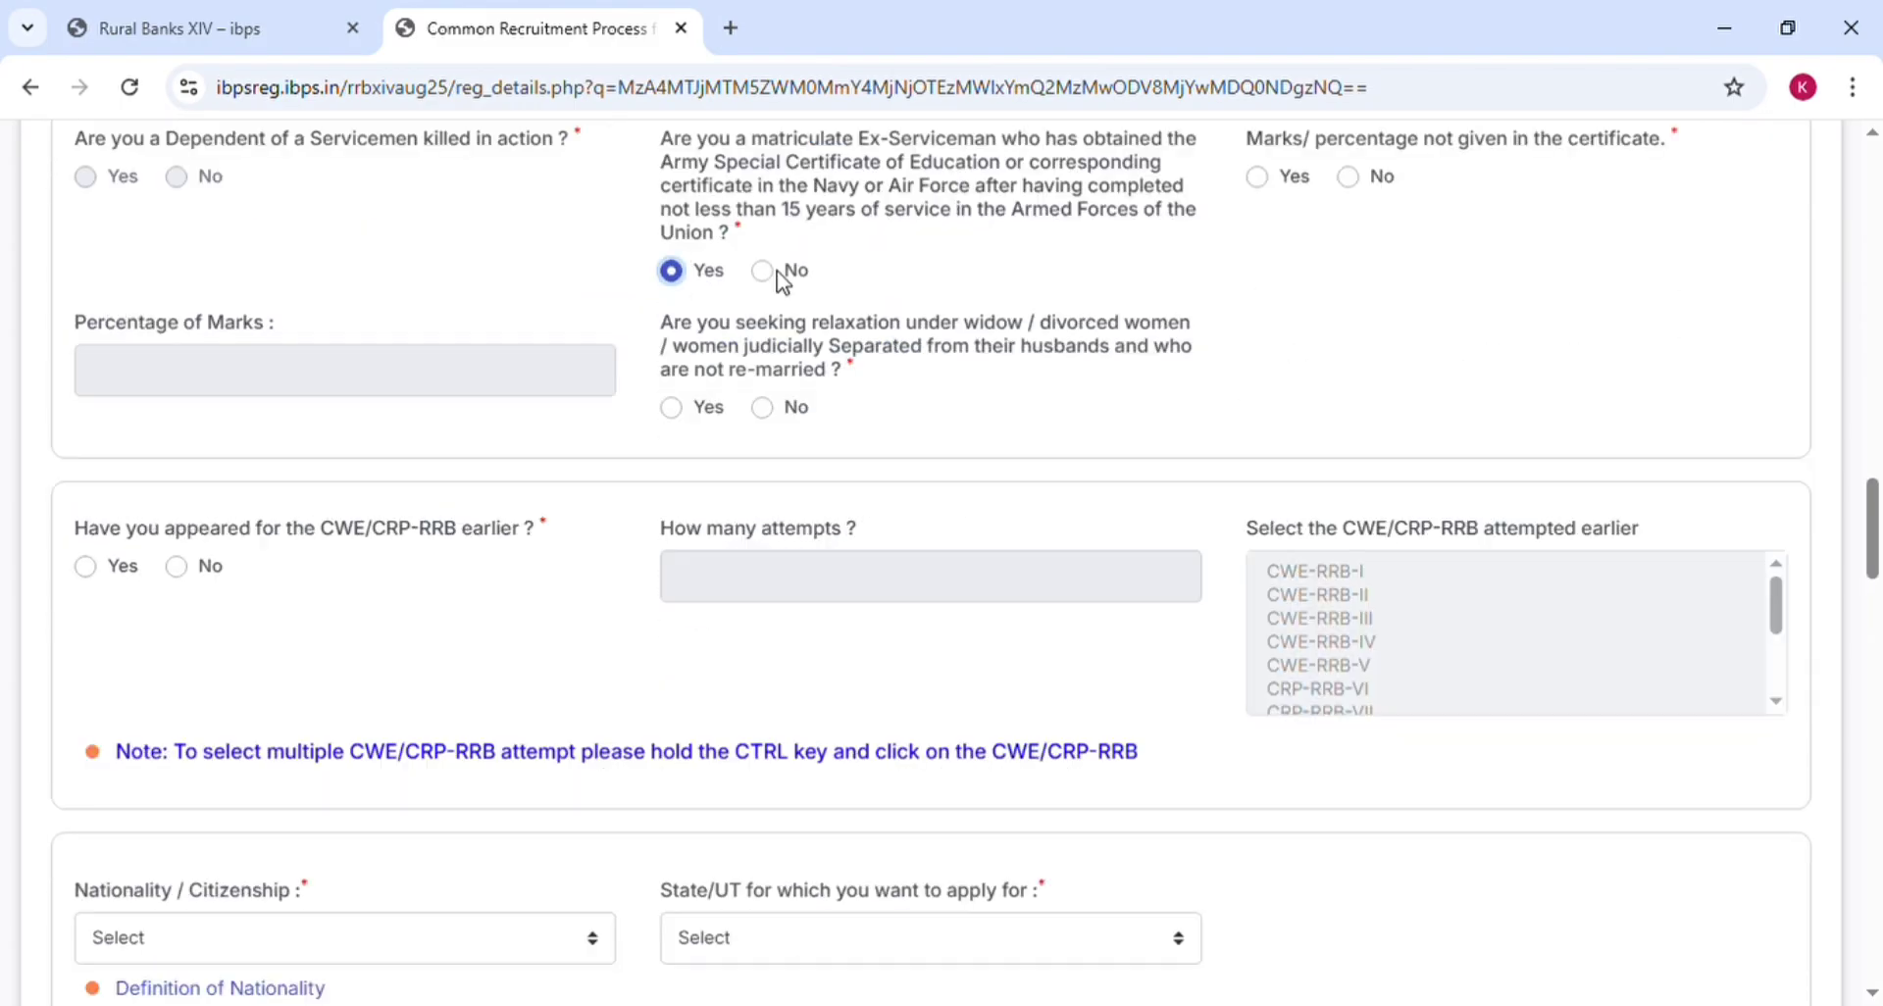
left_click(770, 275)
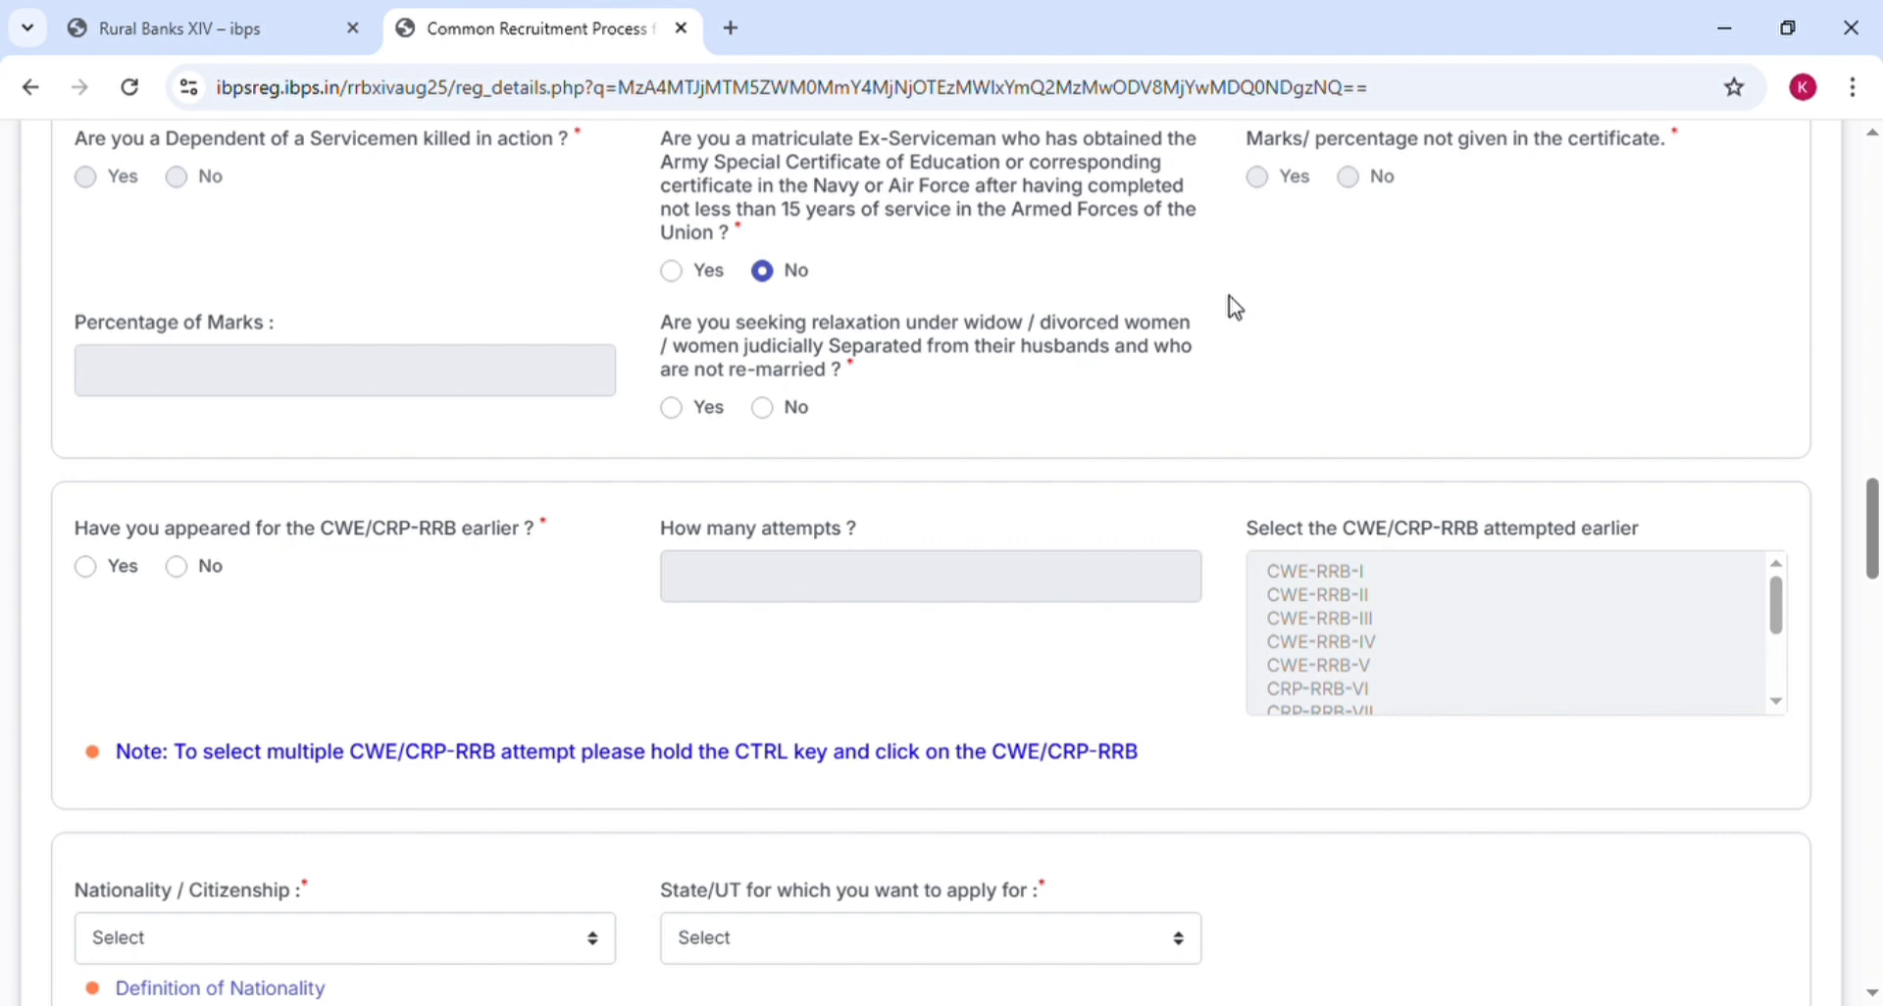
scroll(1235, 308, "up", 1)
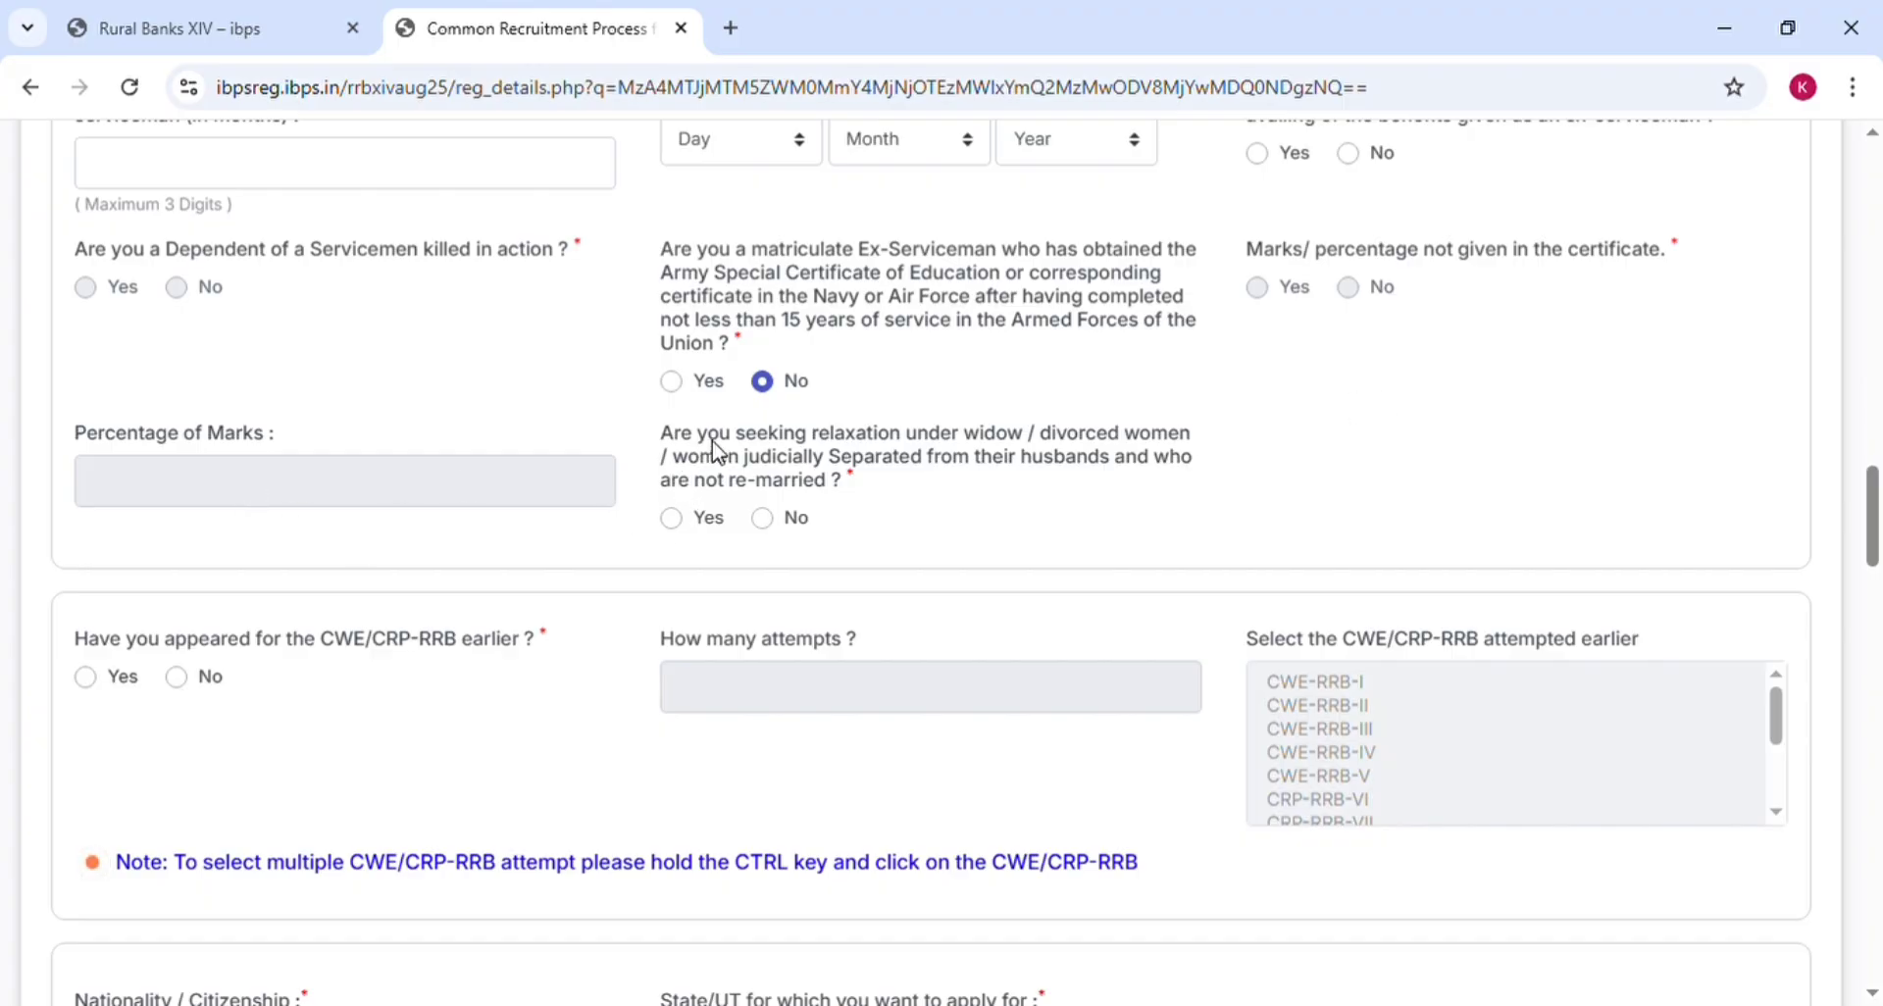
left_click(704, 380)
scroll(1312, 210, "up", 3)
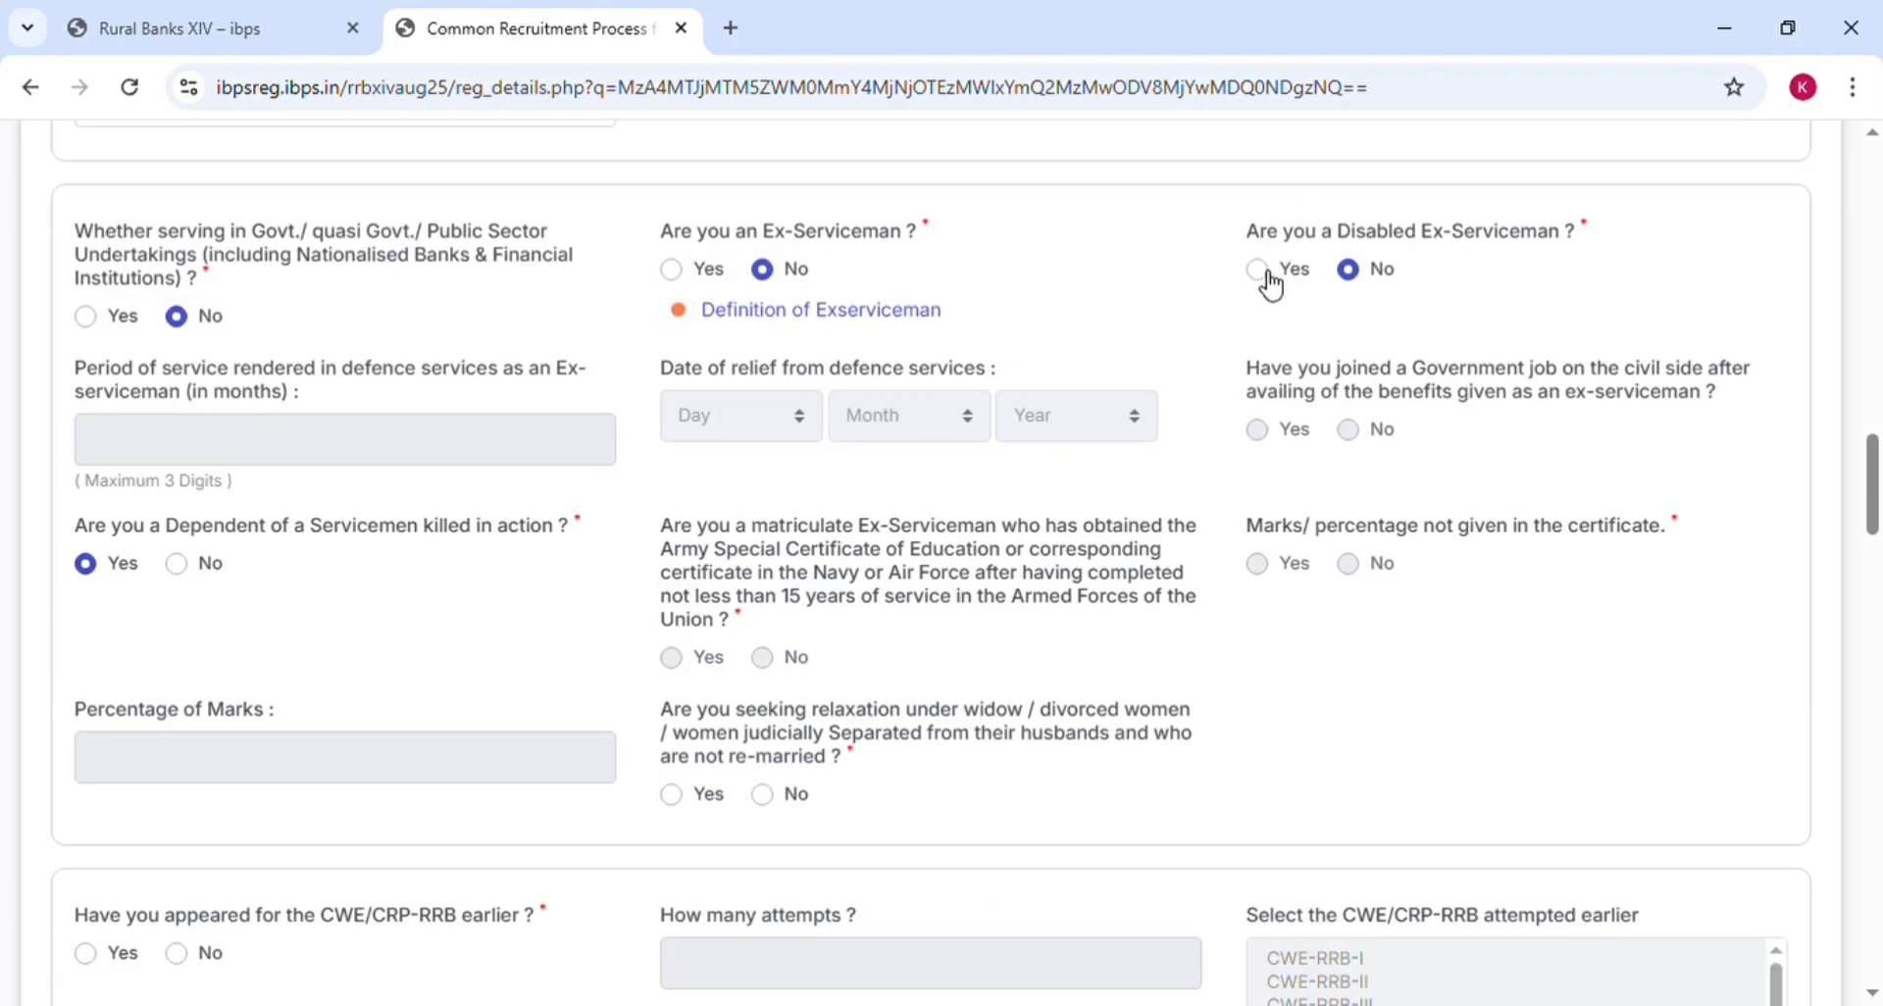
scroll(1272, 285, "down", 2)
scroll(1303, 215, "up", 2)
scroll(1293, 275, "down", 2)
scroll(1303, 210, "up", 2)
left_click(1265, 272)
scroll(1128, 373, "down", 3)
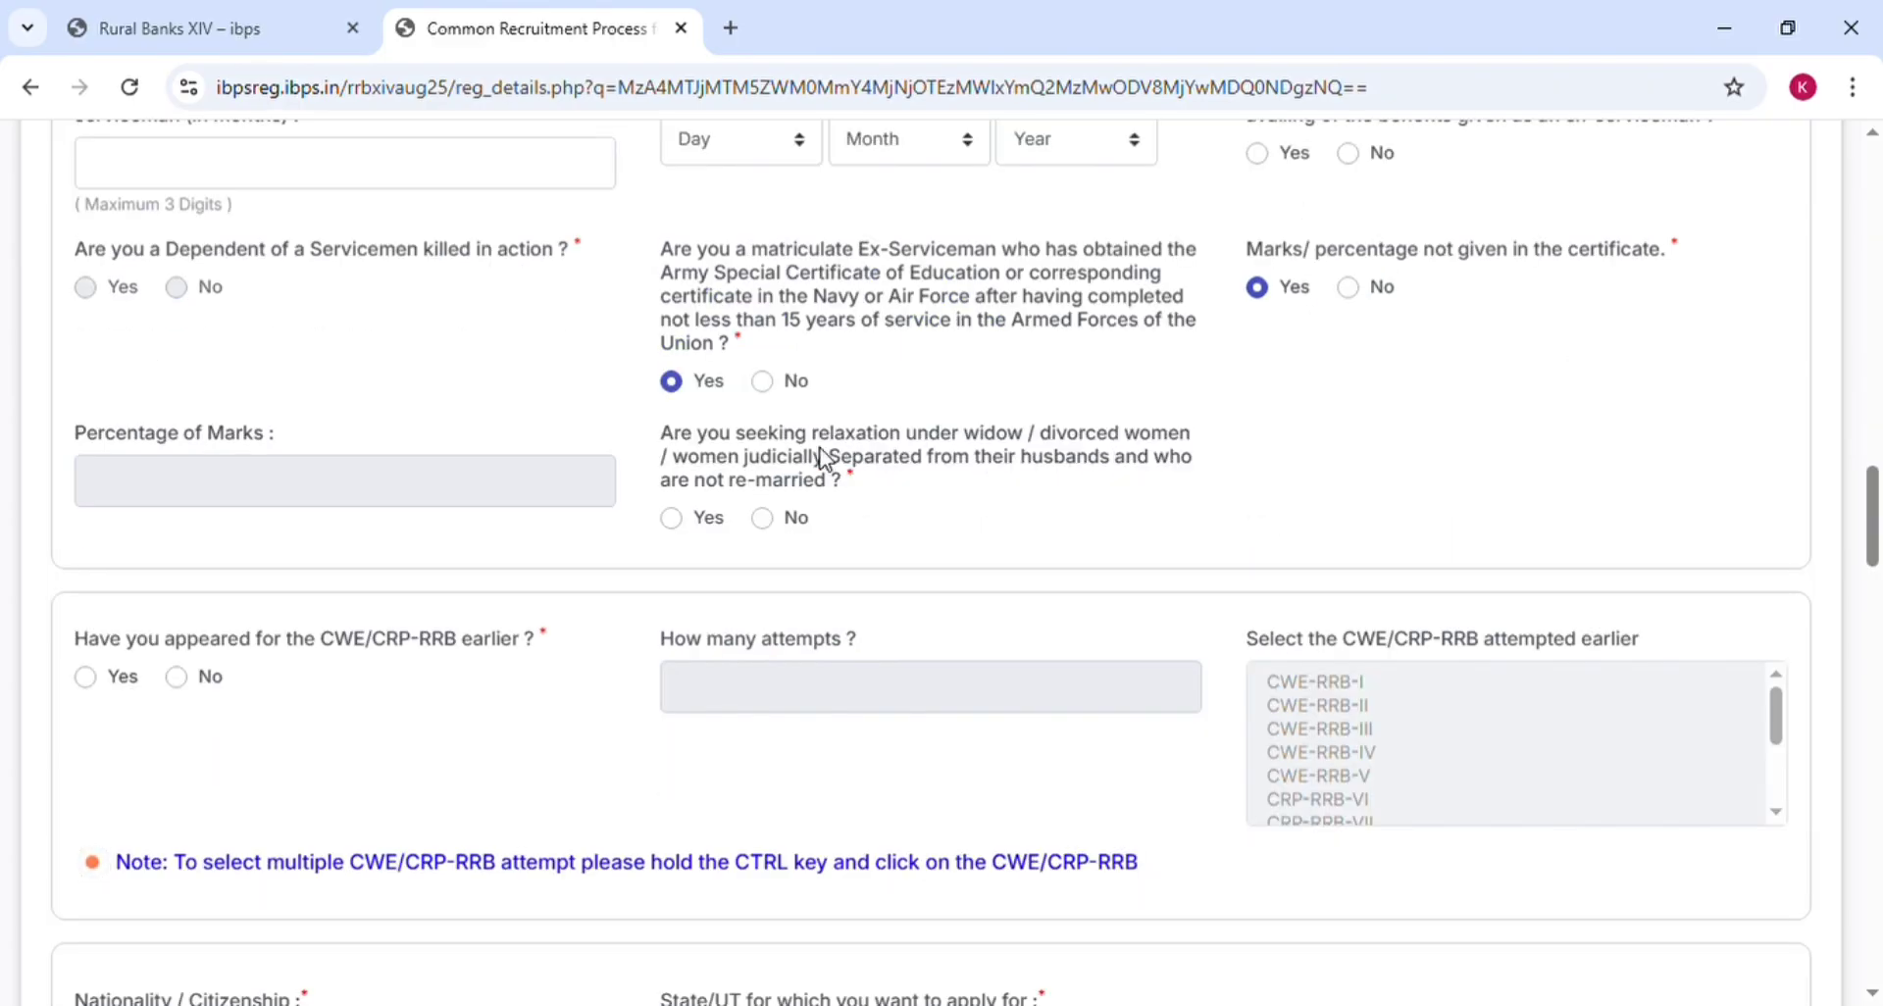
Settle the widow relaxation question on No after toggling it between Yes and No
left_click(673, 524)
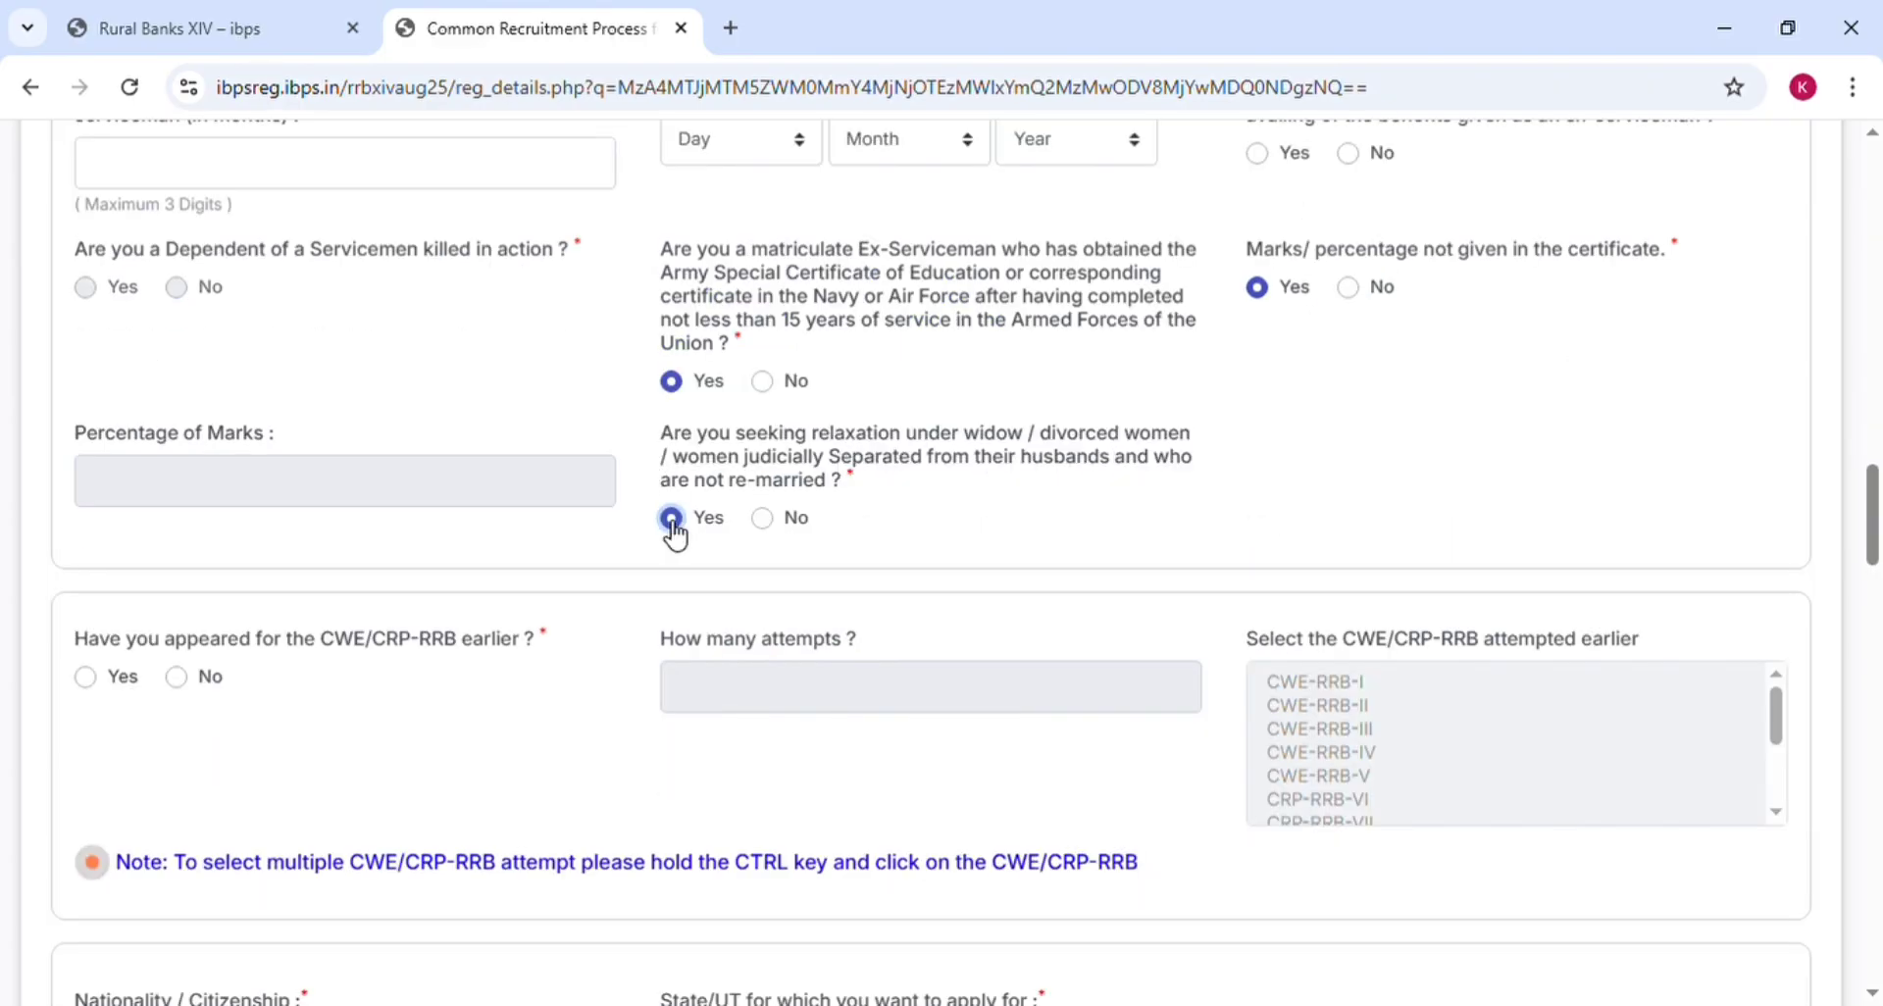
left_click(779, 518)
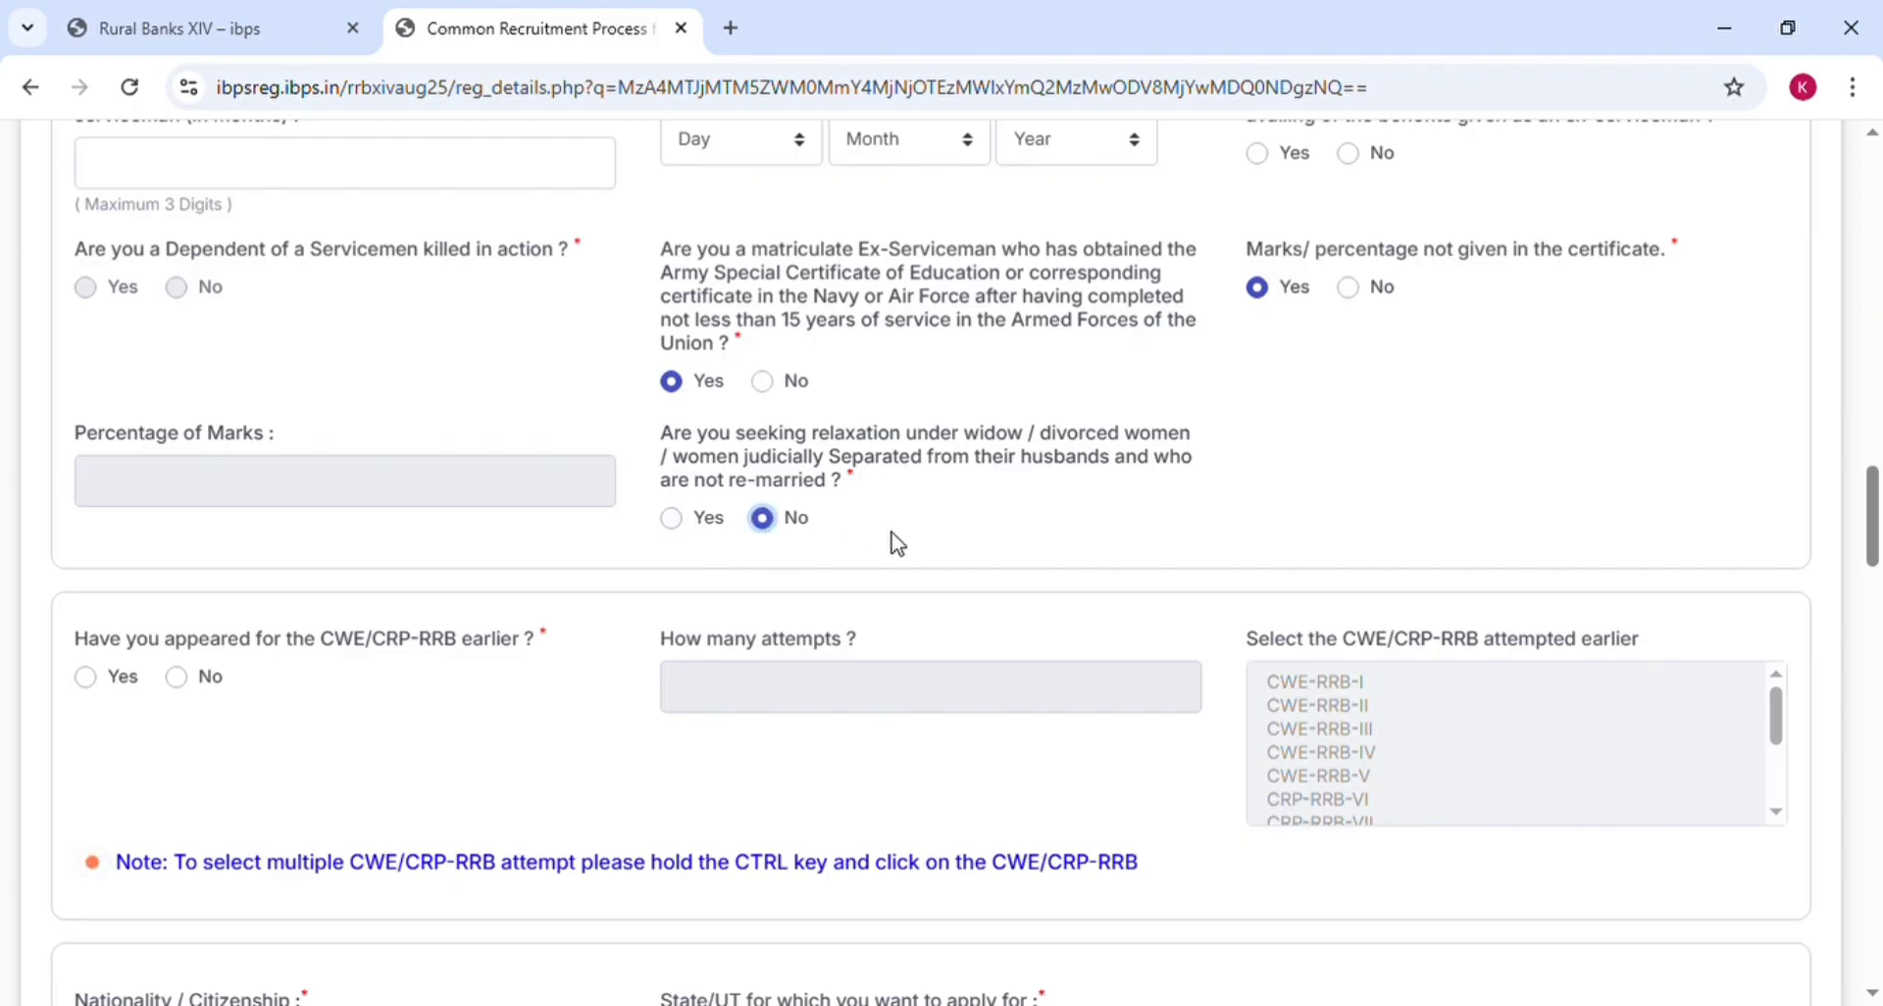
scroll(895, 542, "down", 1)
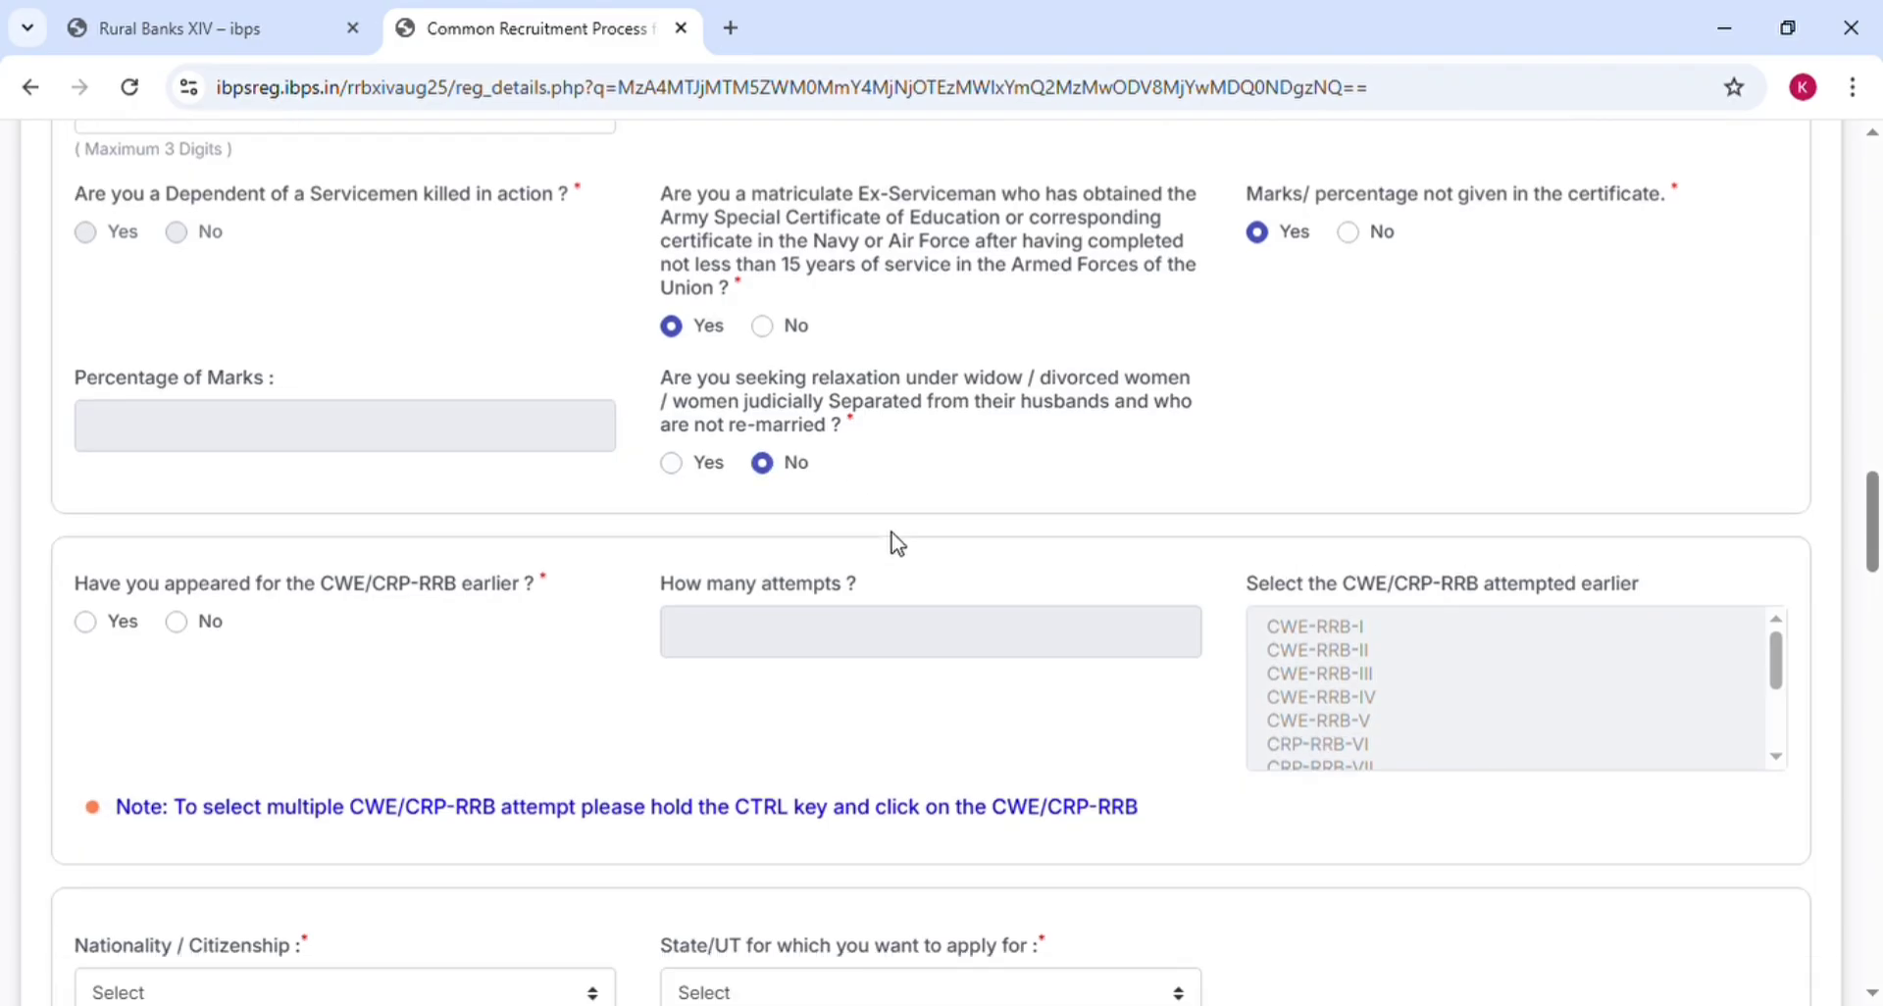
scroll(892, 538, "up", 1)
left_click(673, 519)
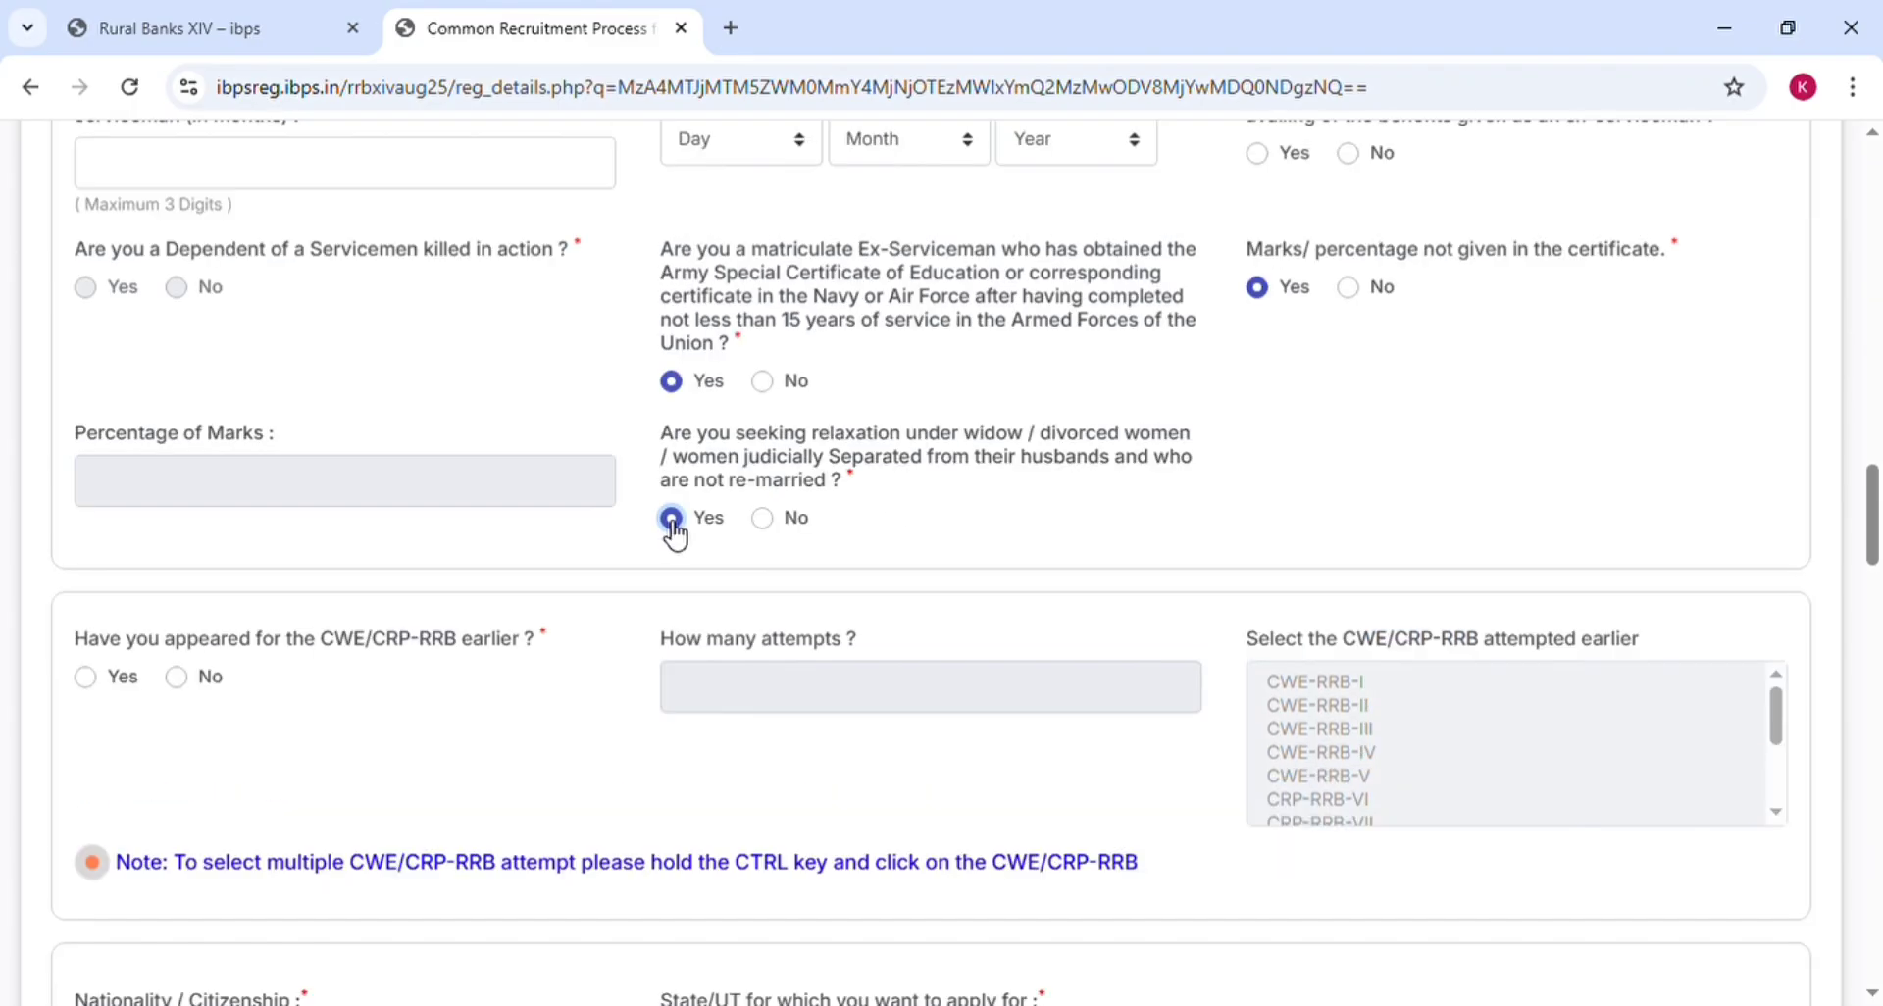
left_click(775, 522)
left_click(672, 525)
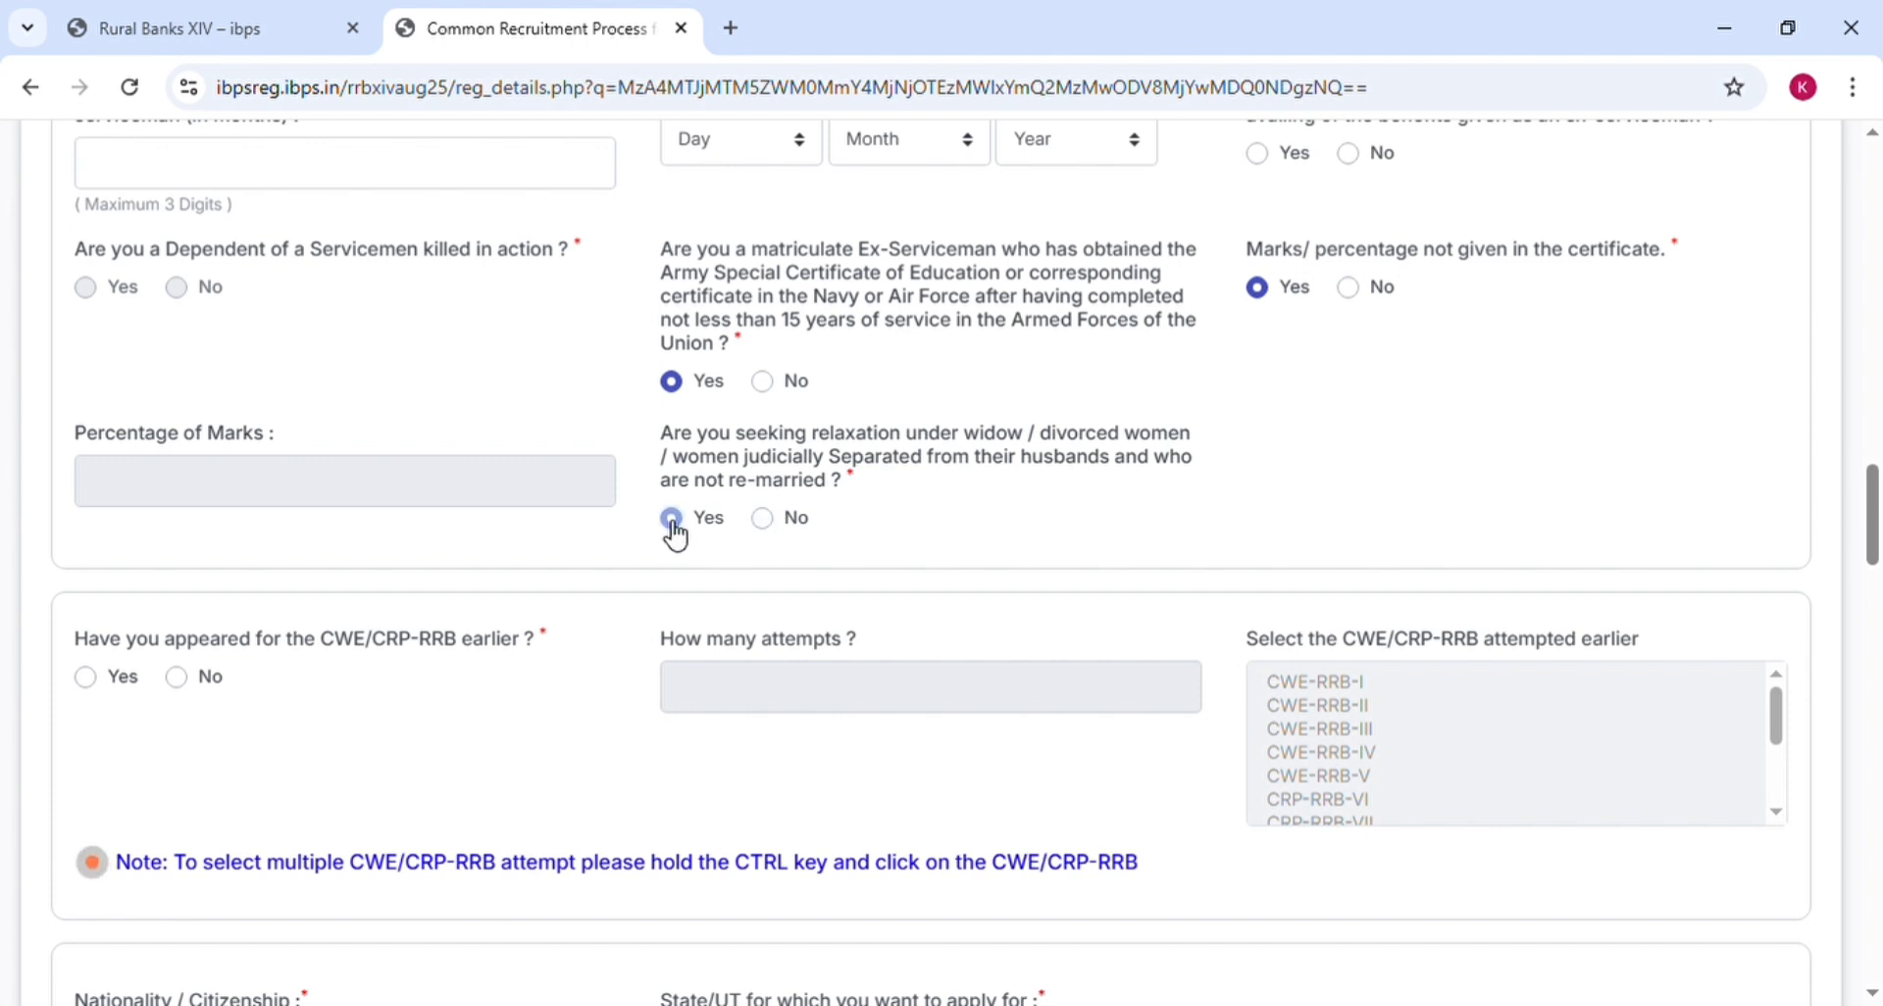
left_click(775, 522)
left_click(673, 521)
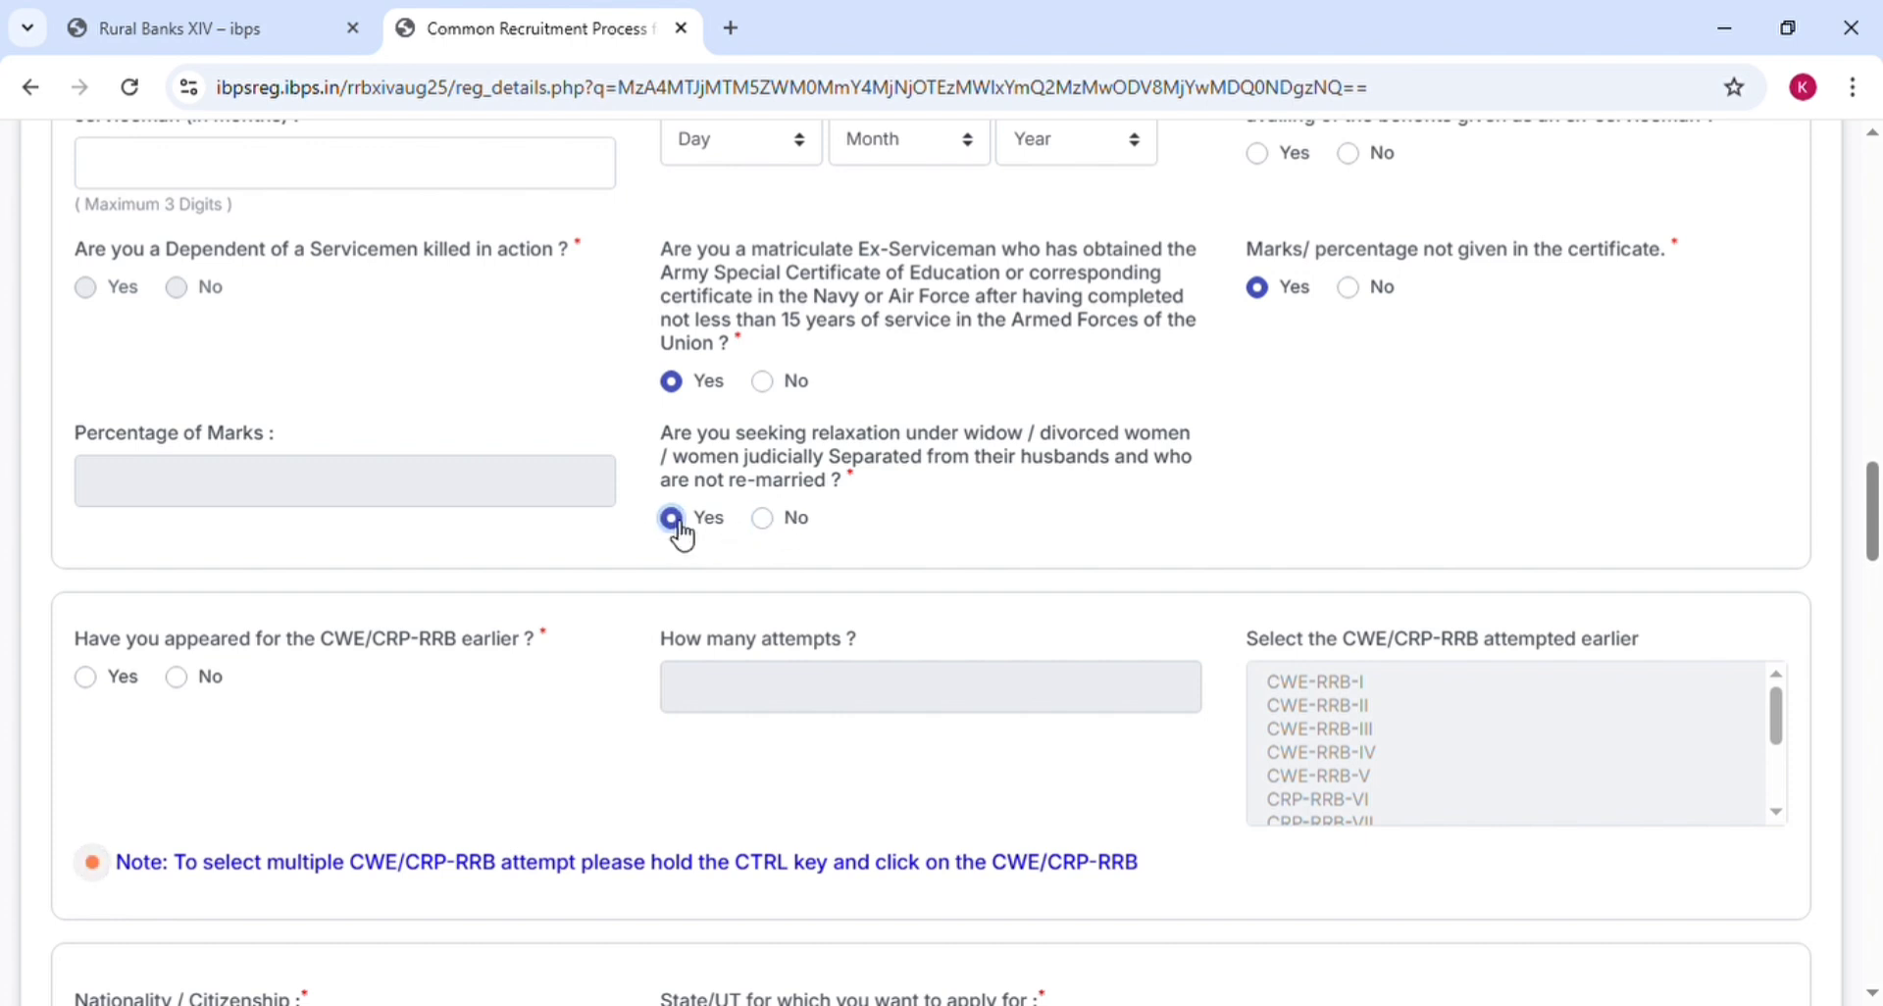
left_click(774, 519)
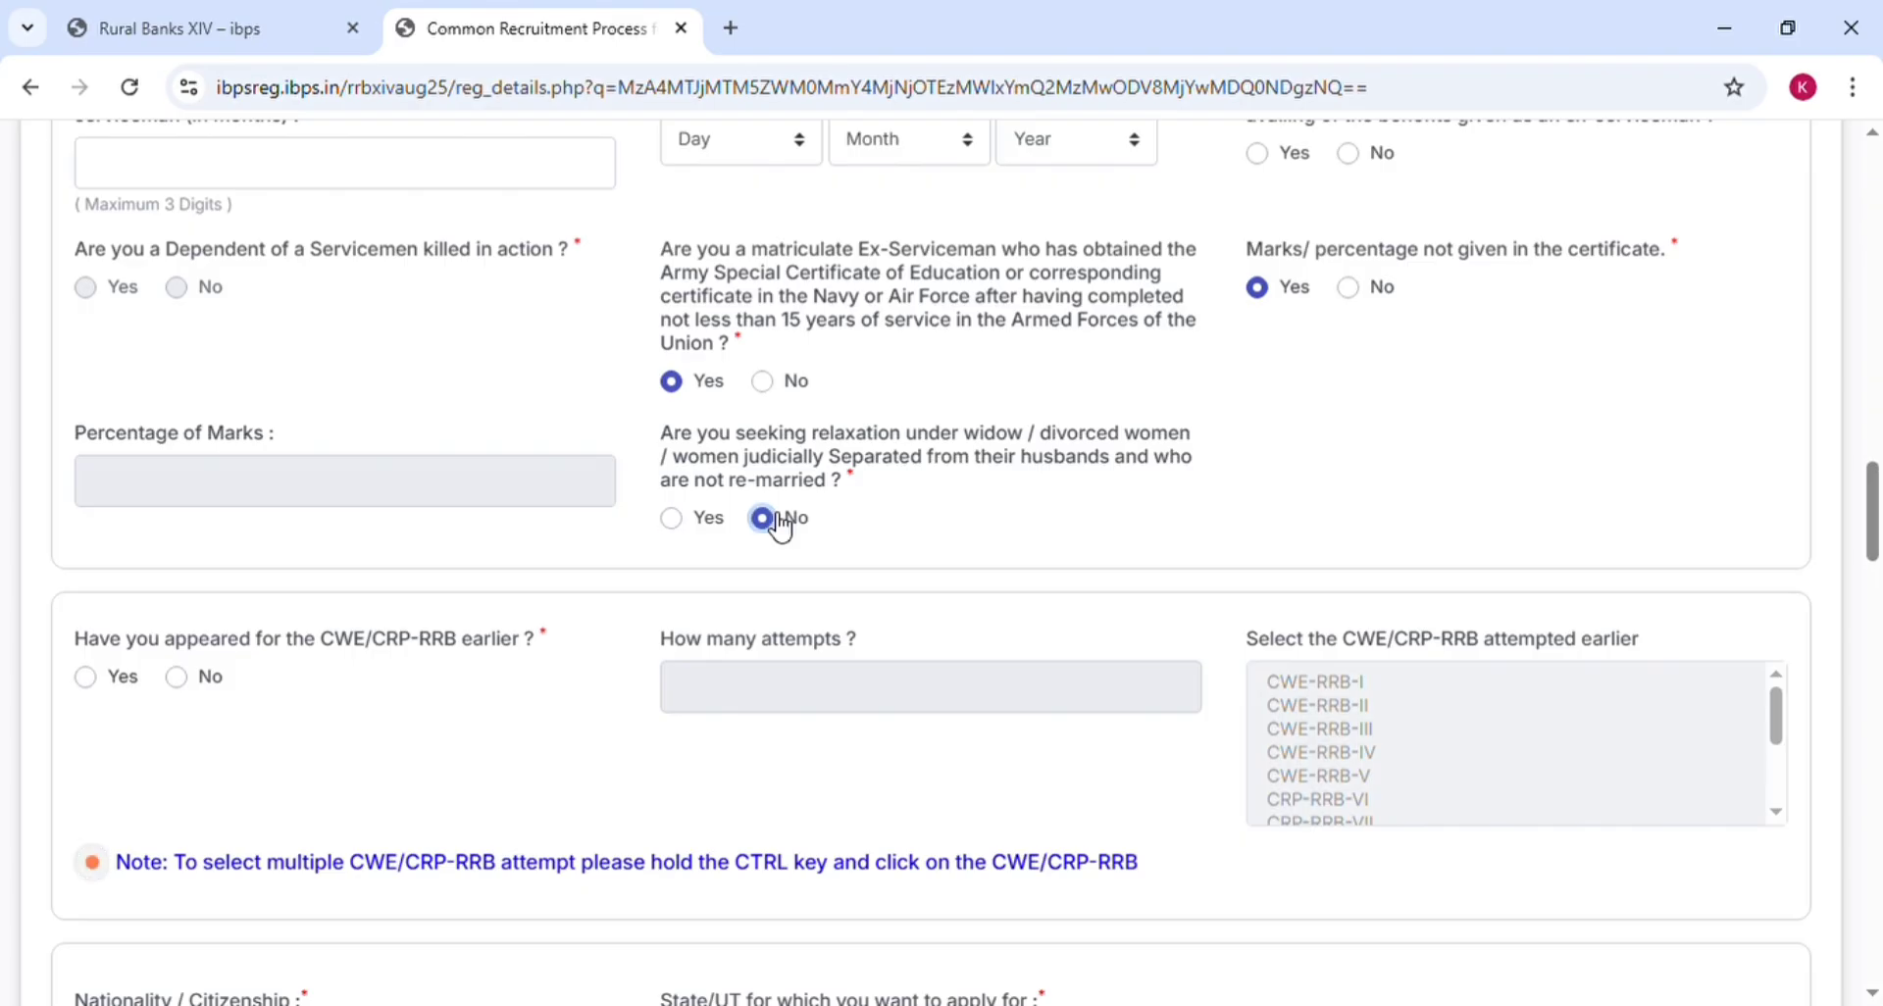
left_click(673, 522)
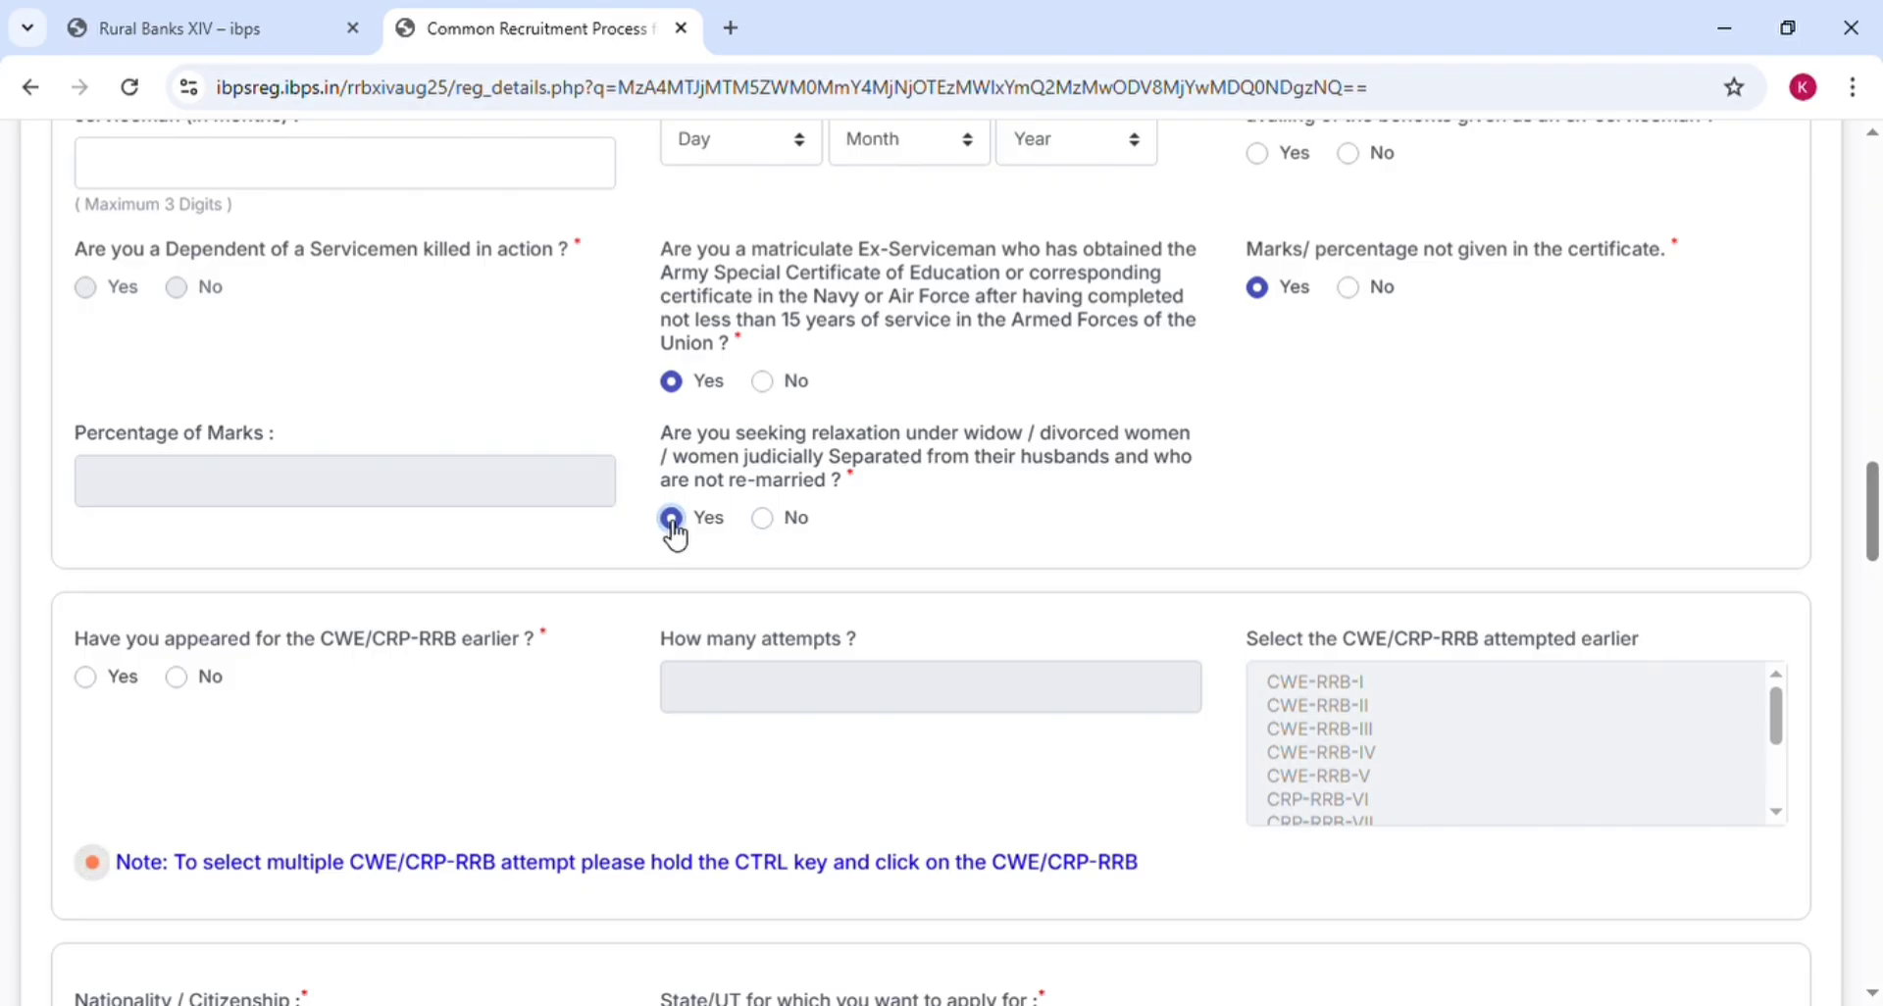
left_click(774, 522)
left_click(672, 521)
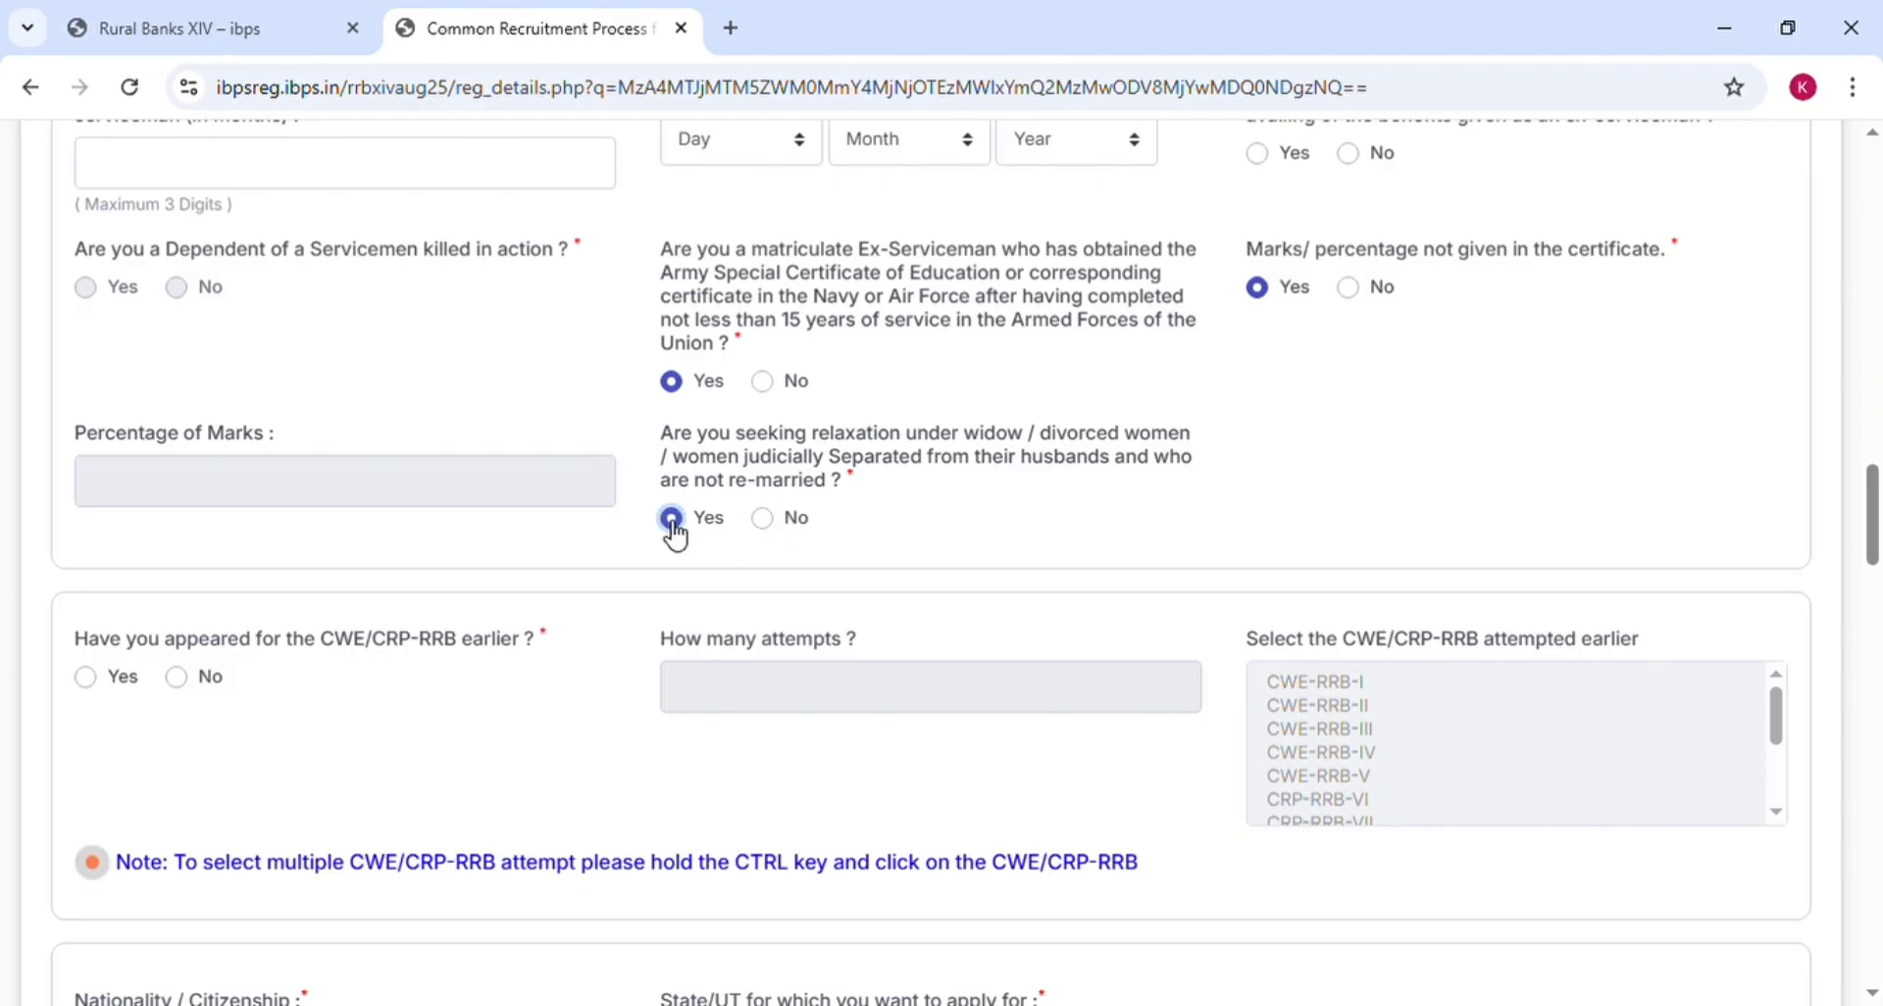
left_click(775, 520)
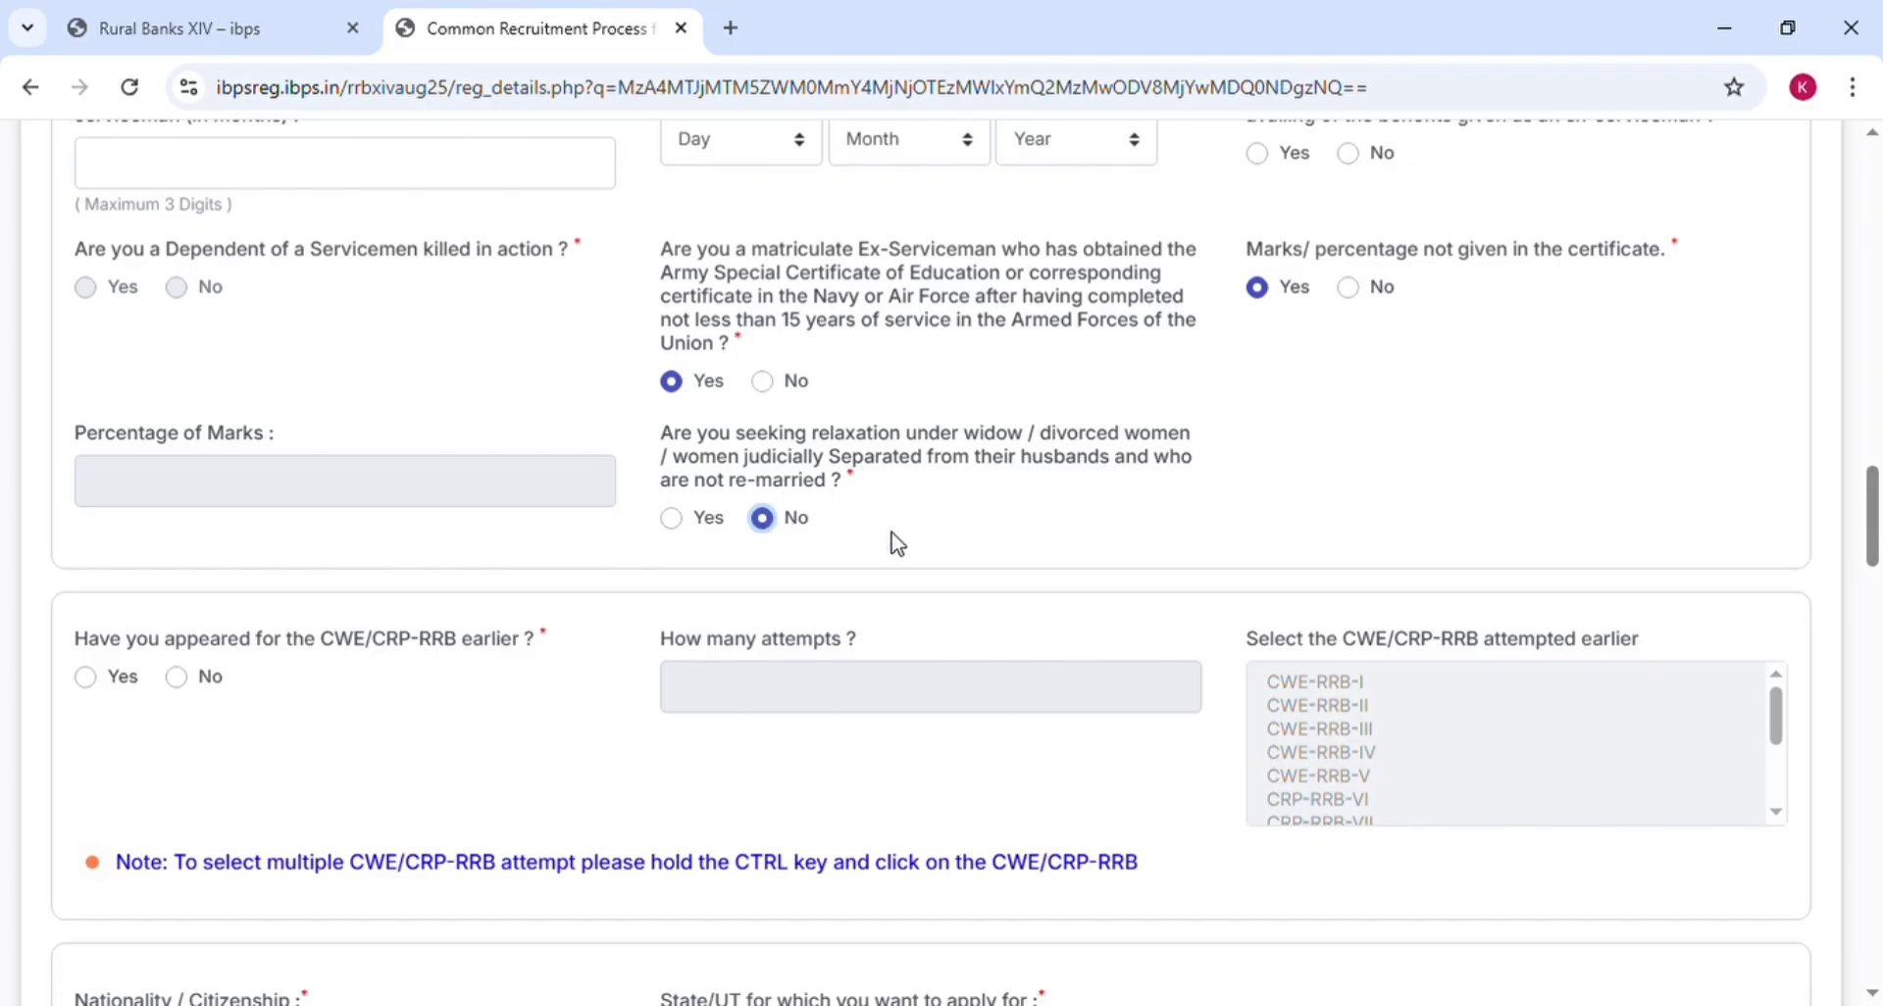
Answer No to having appeared for CWE/CRP-RRB earlier, after trying Yes with 2 attempts
scroll(897, 543, "down", 3)
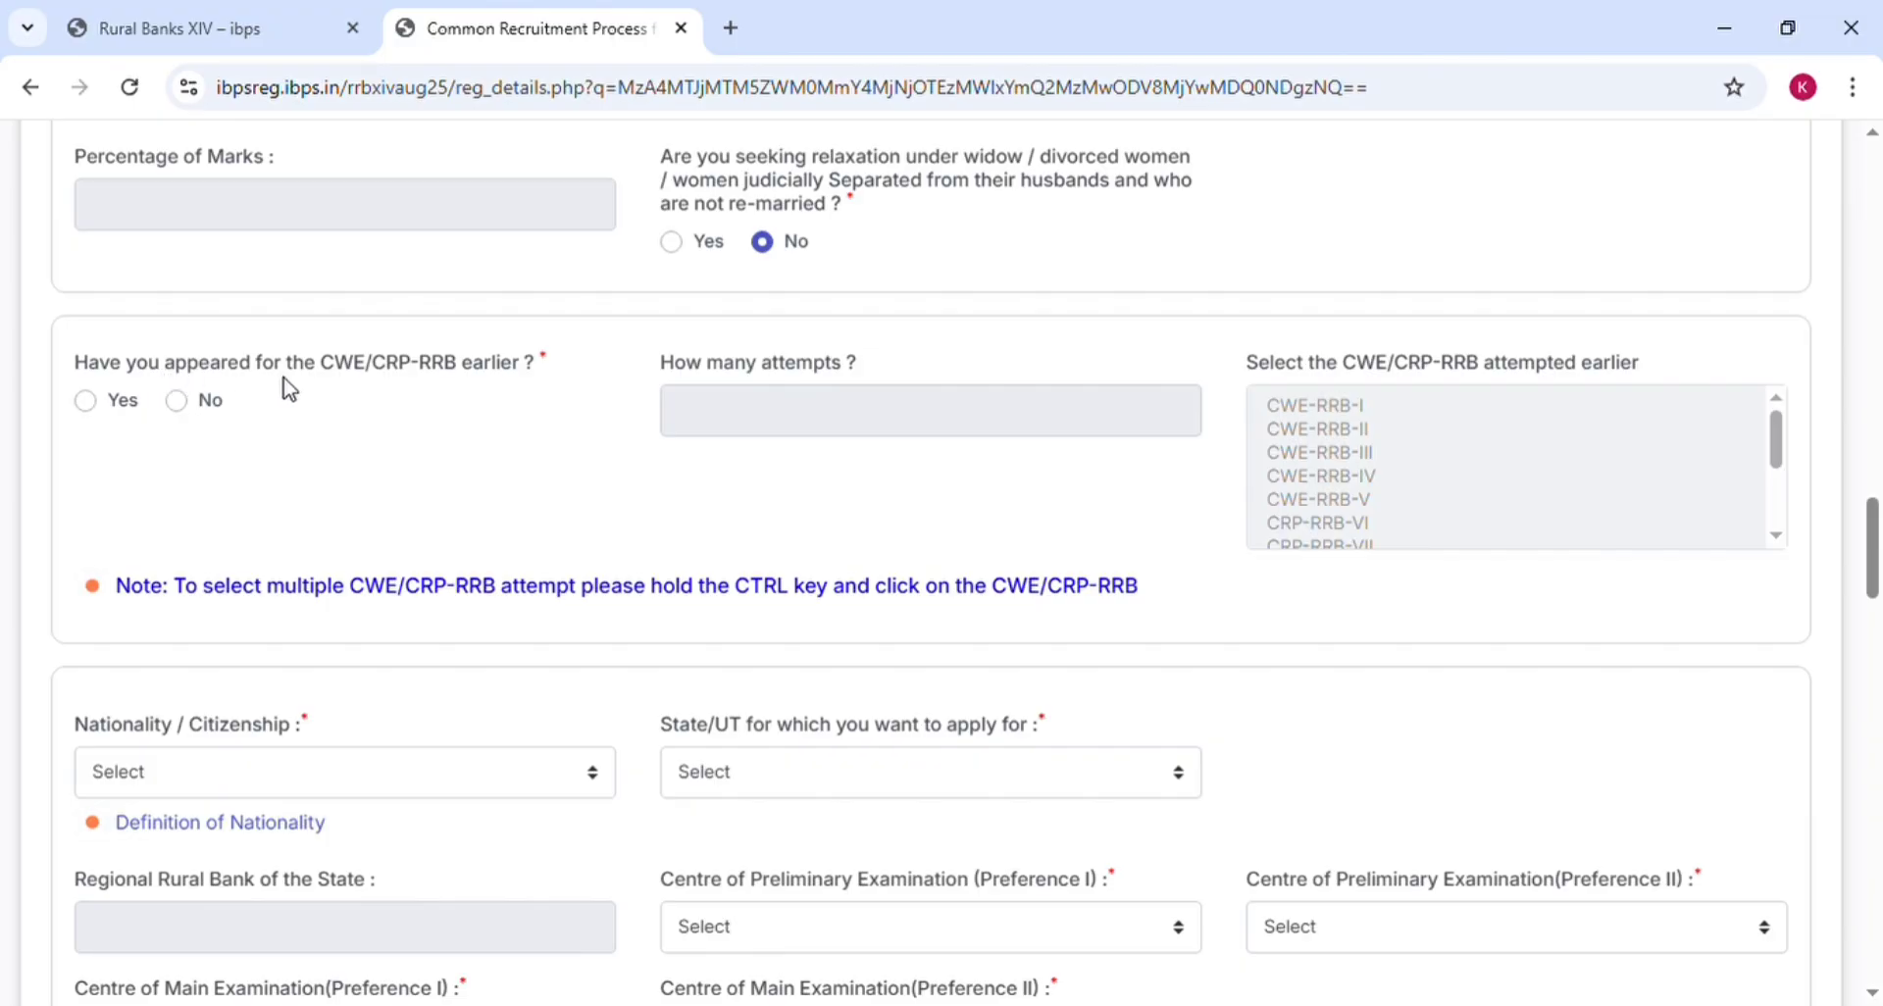
left_click(86, 402)
left_click(180, 406)
left_click(86, 401)
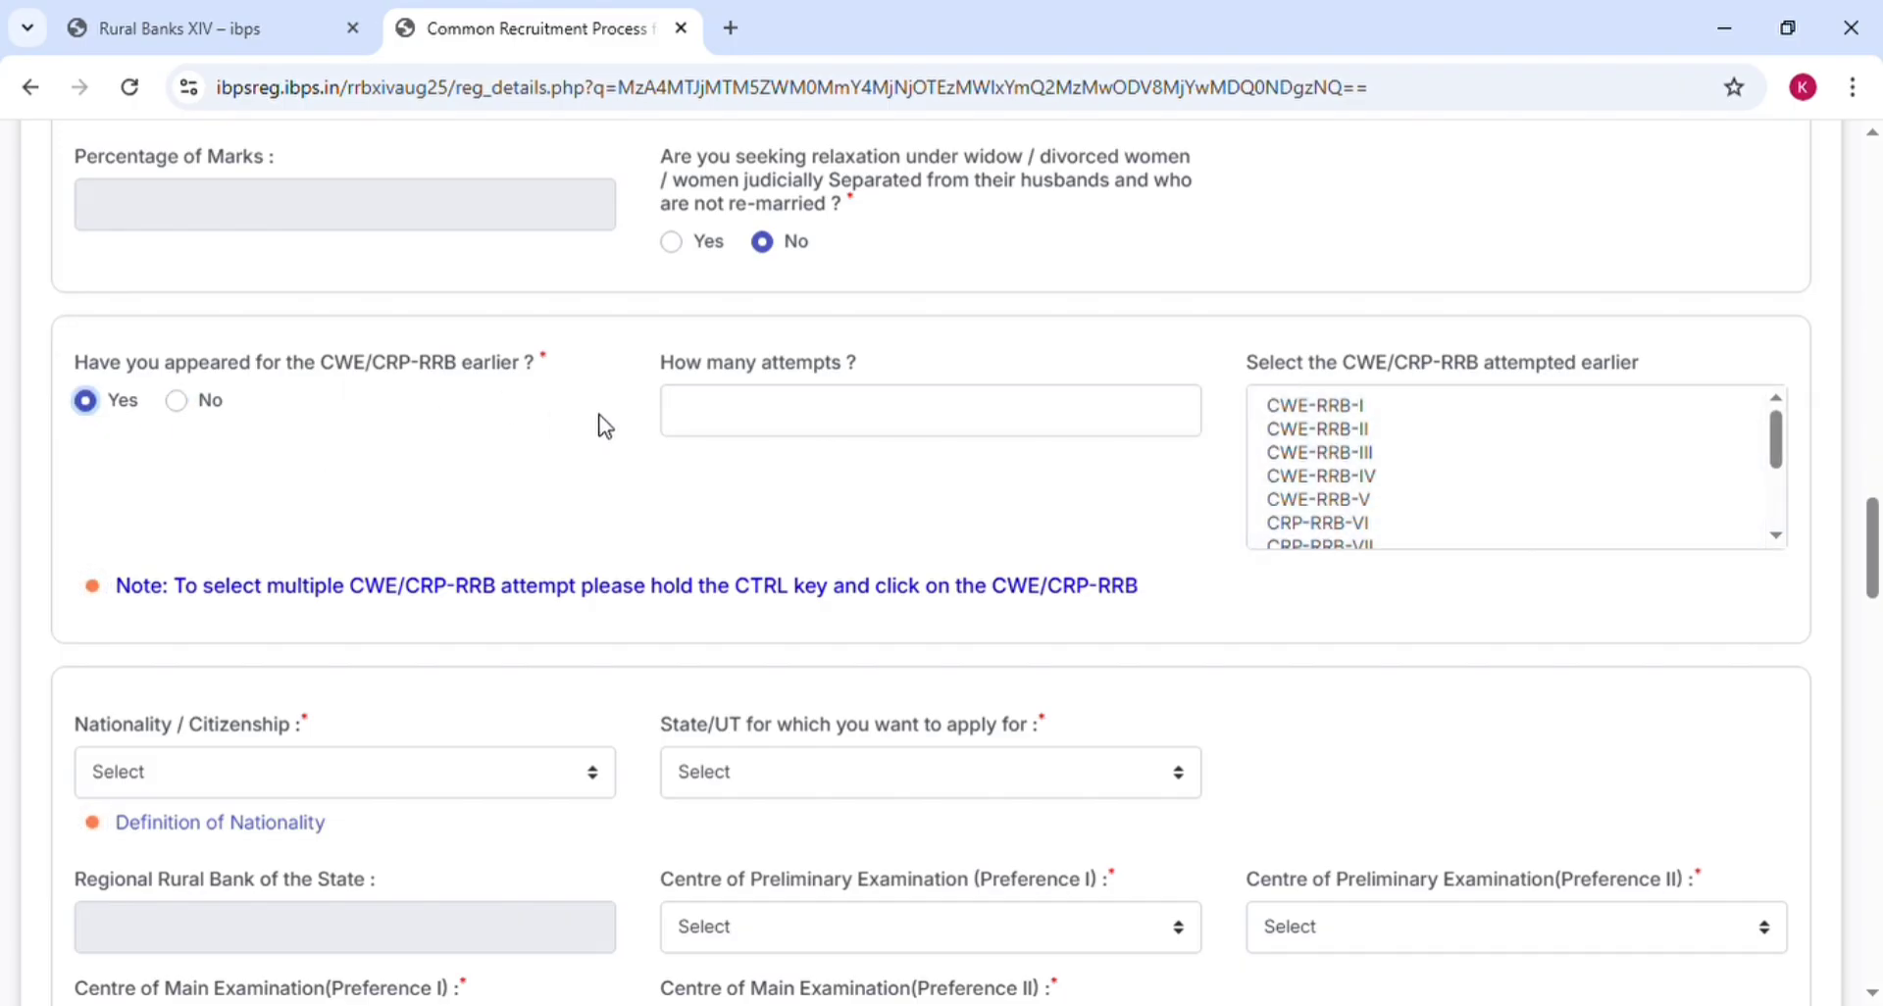
left_click(802, 412)
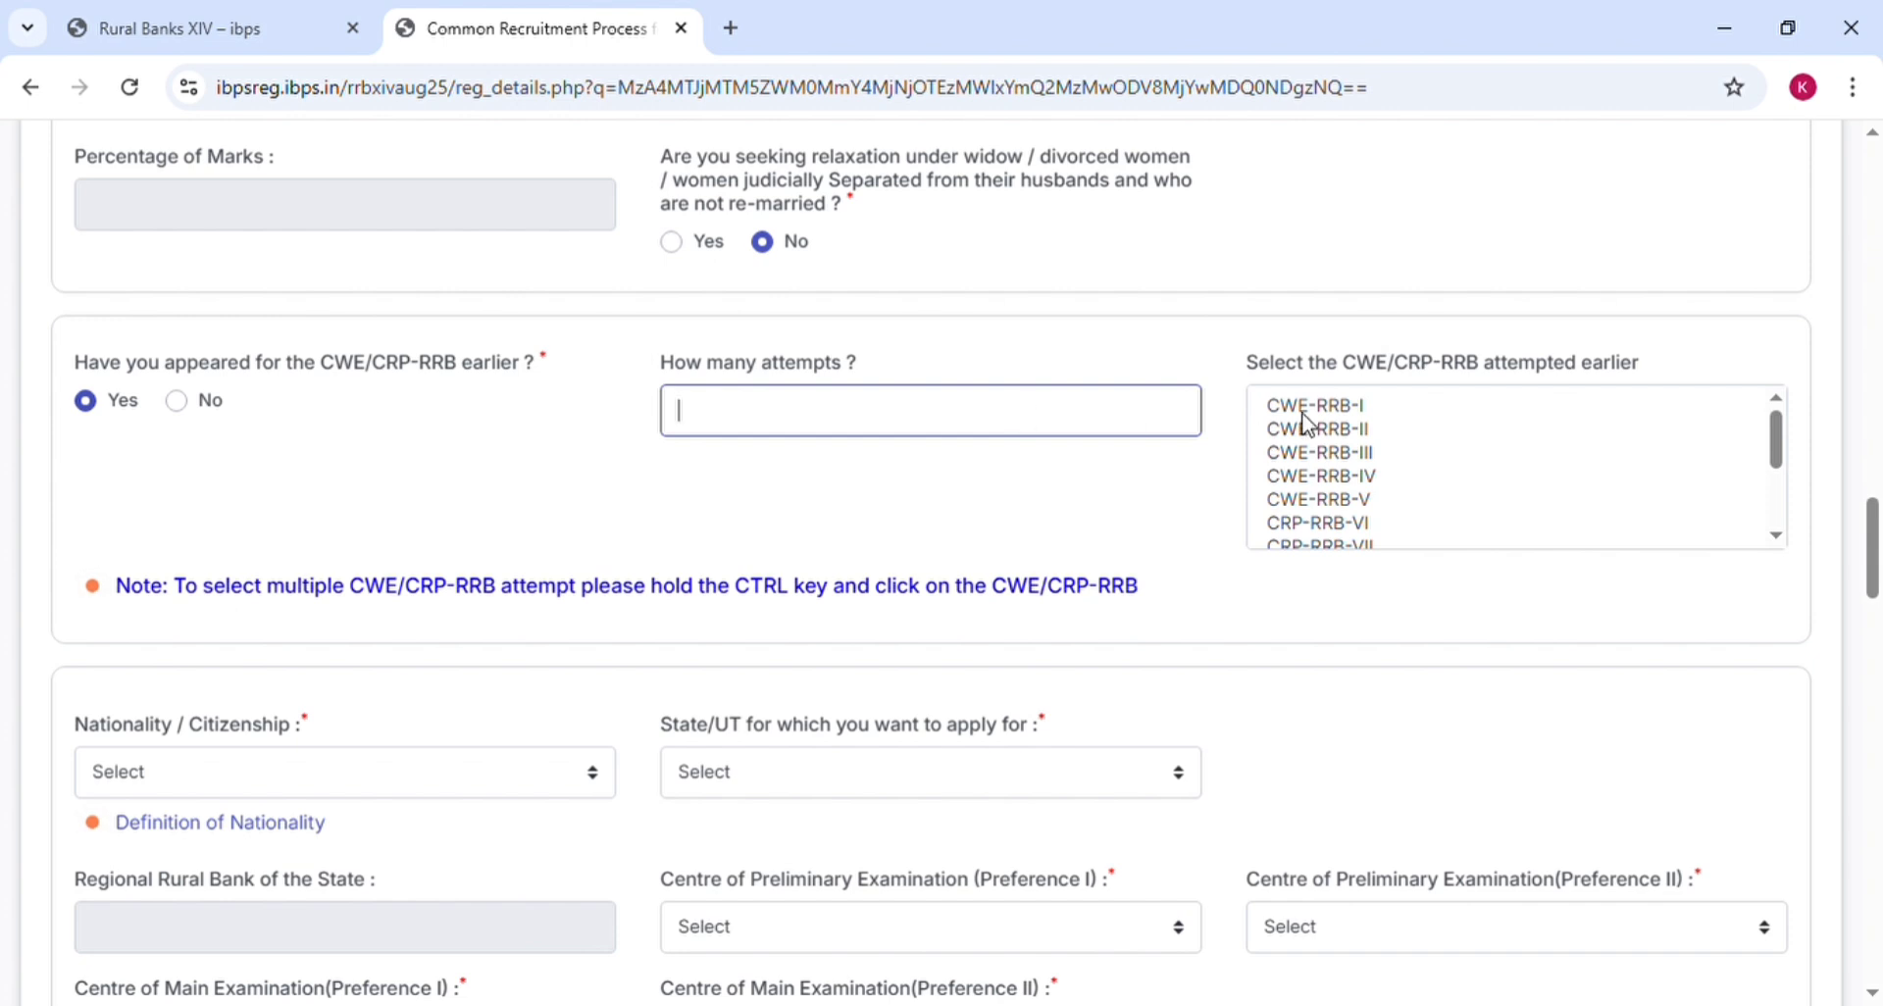
left_click(1361, 412)
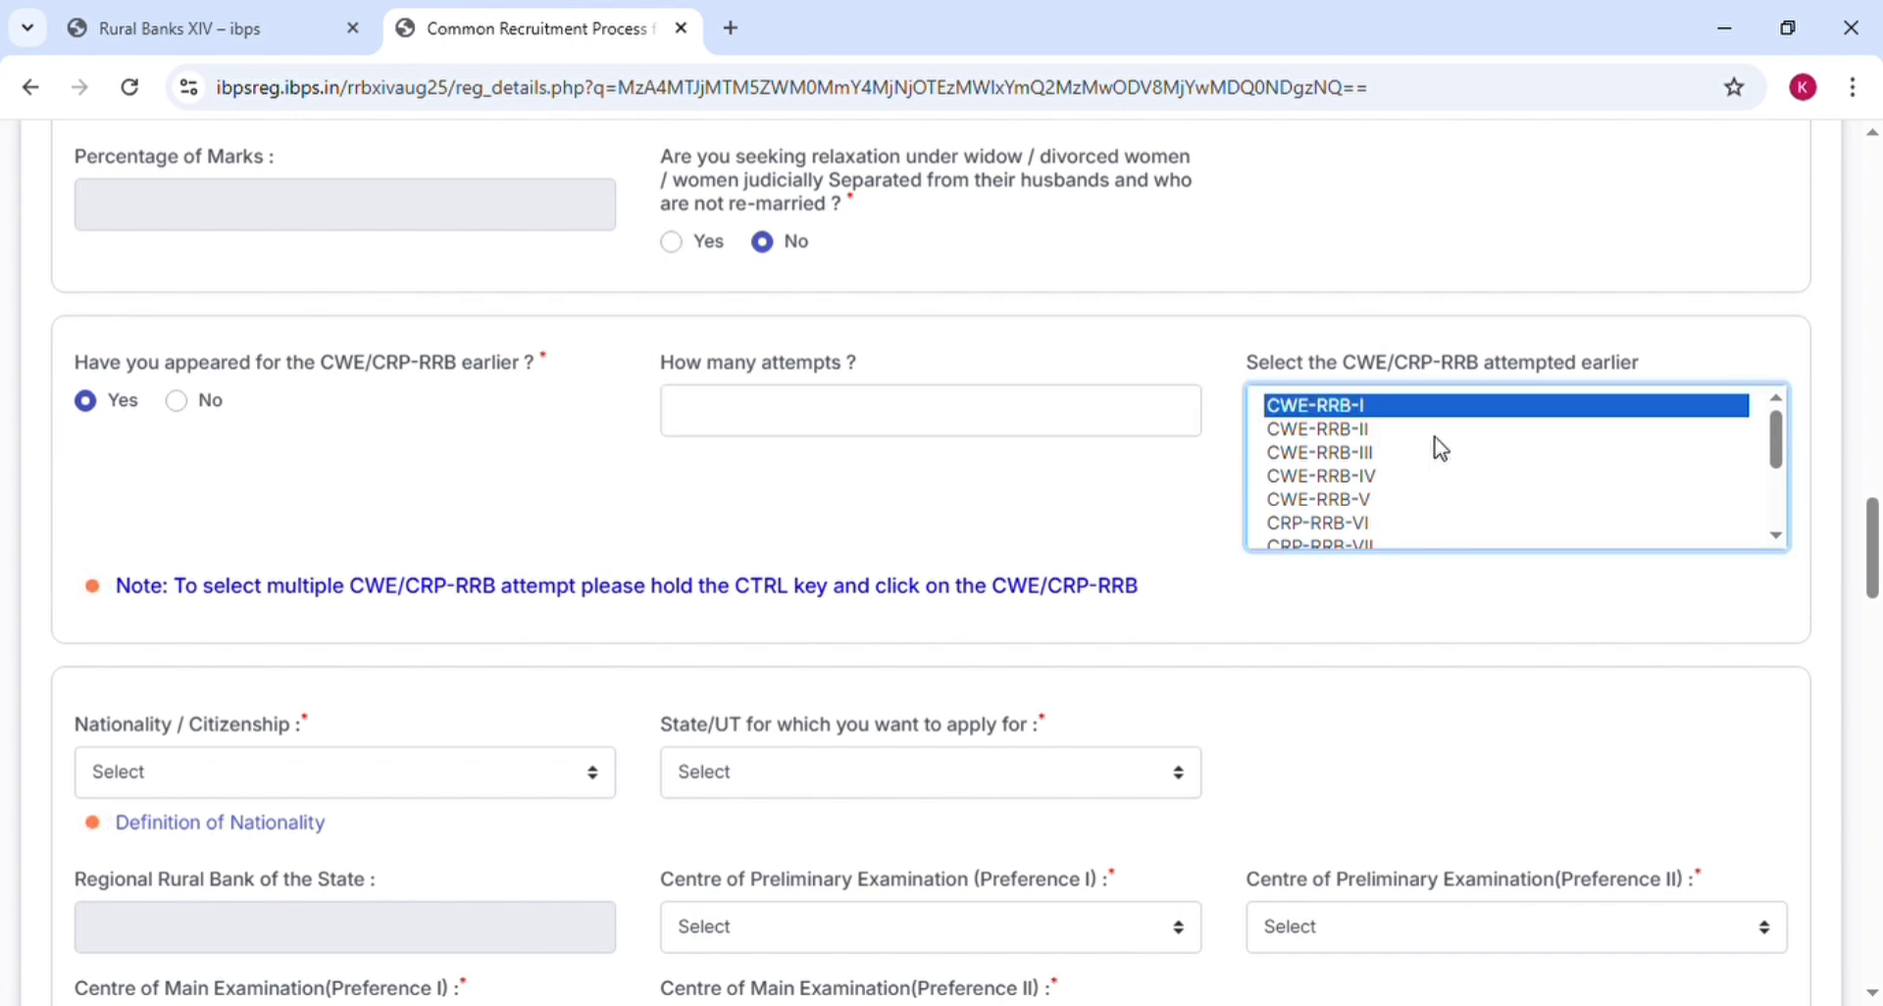
left_click(1776, 495)
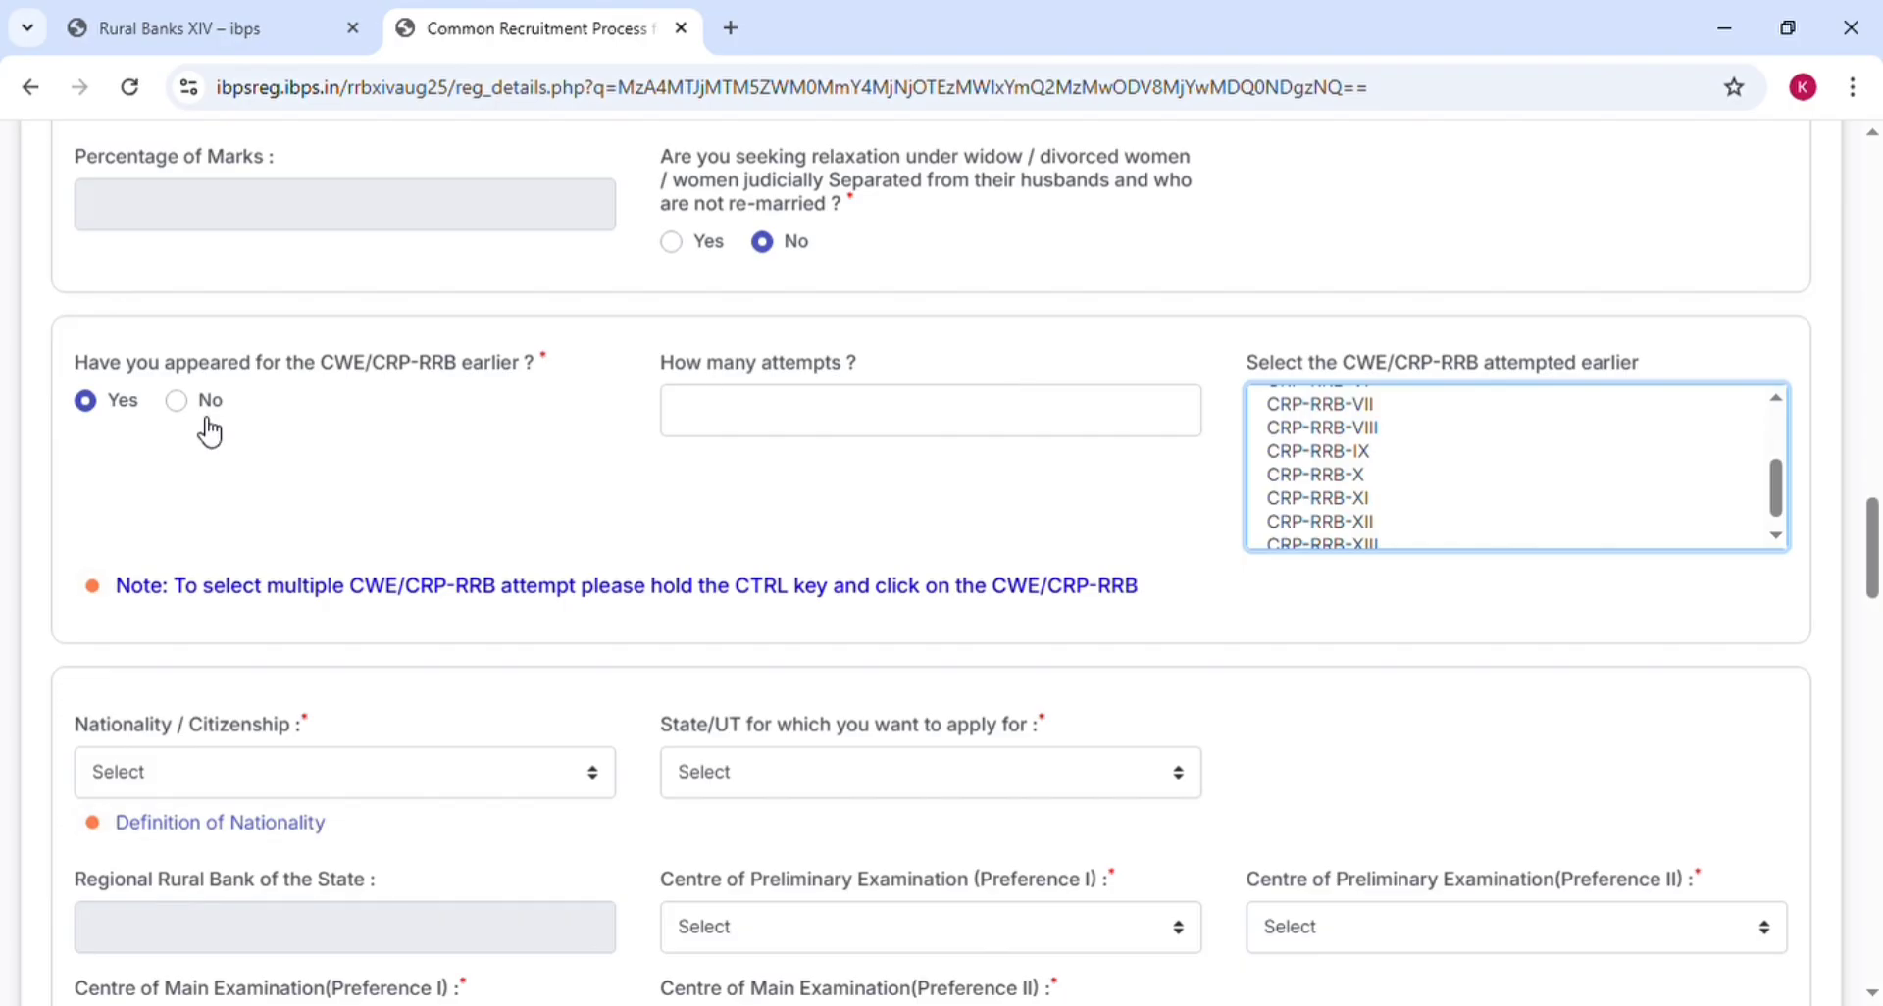
left_click(736, 440)
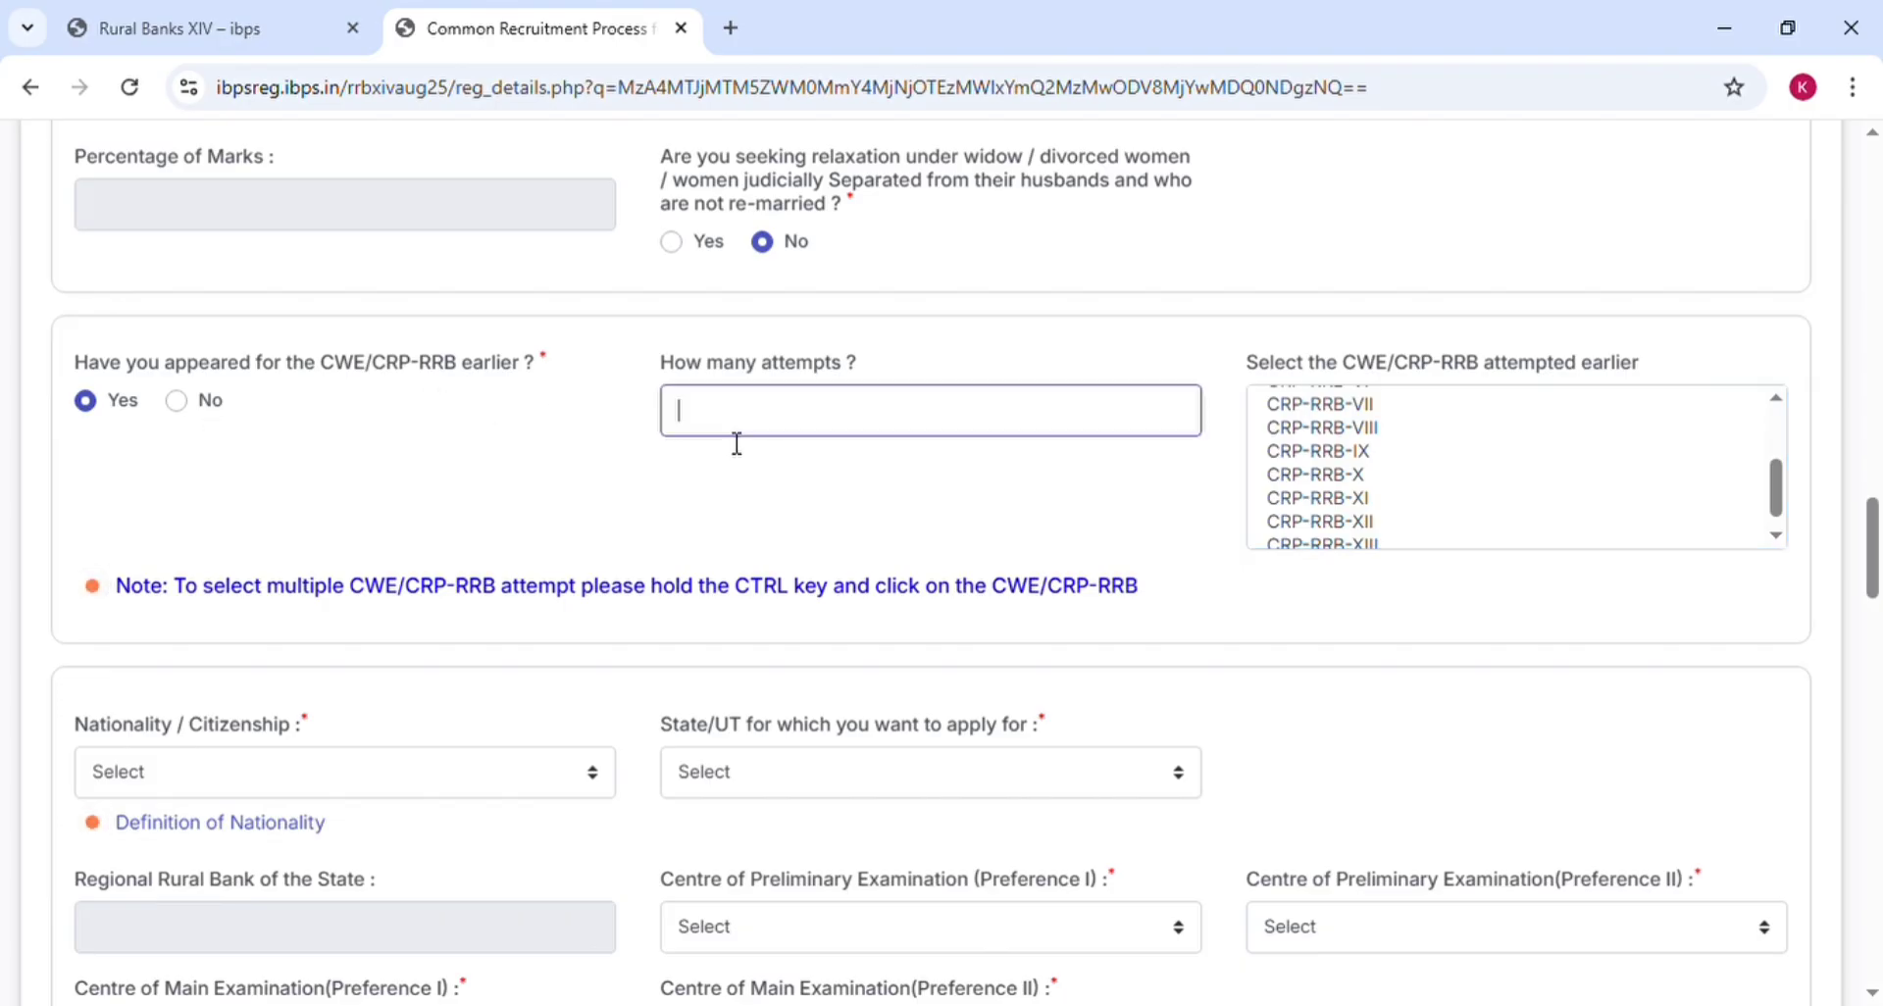
type("2")
left_click(1114, 462)
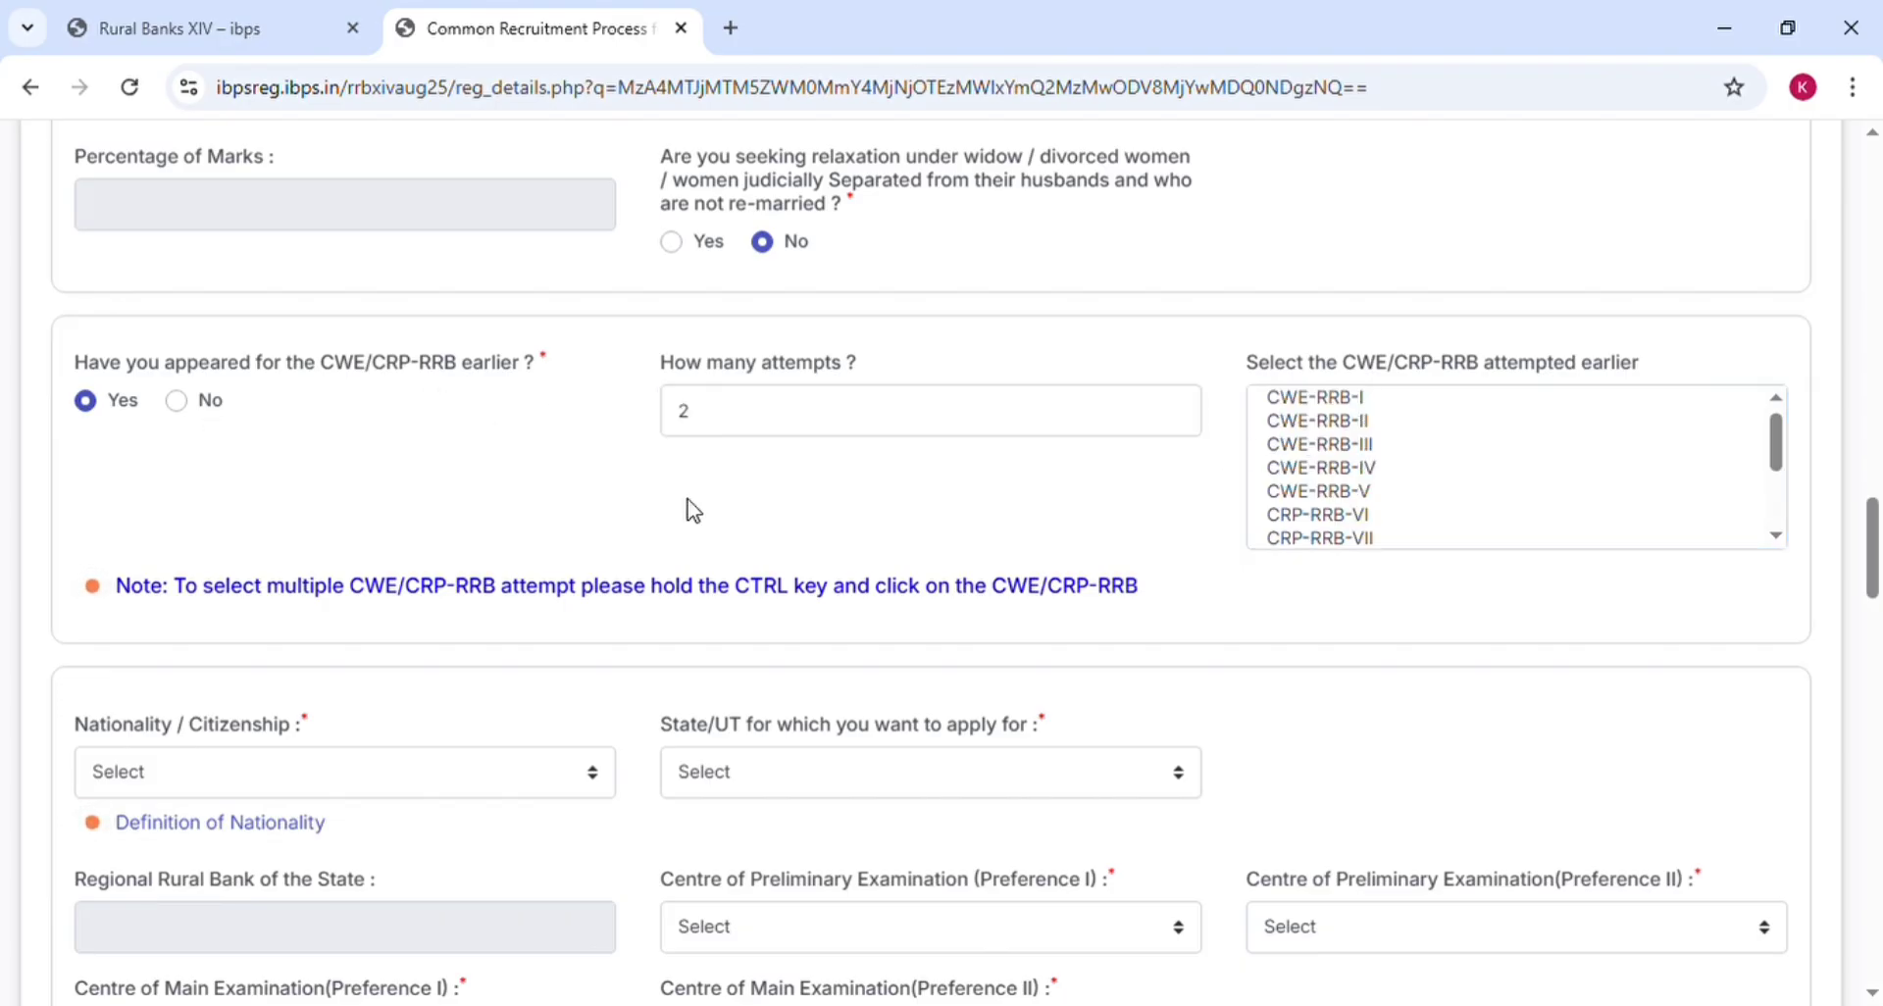
left_click(178, 402)
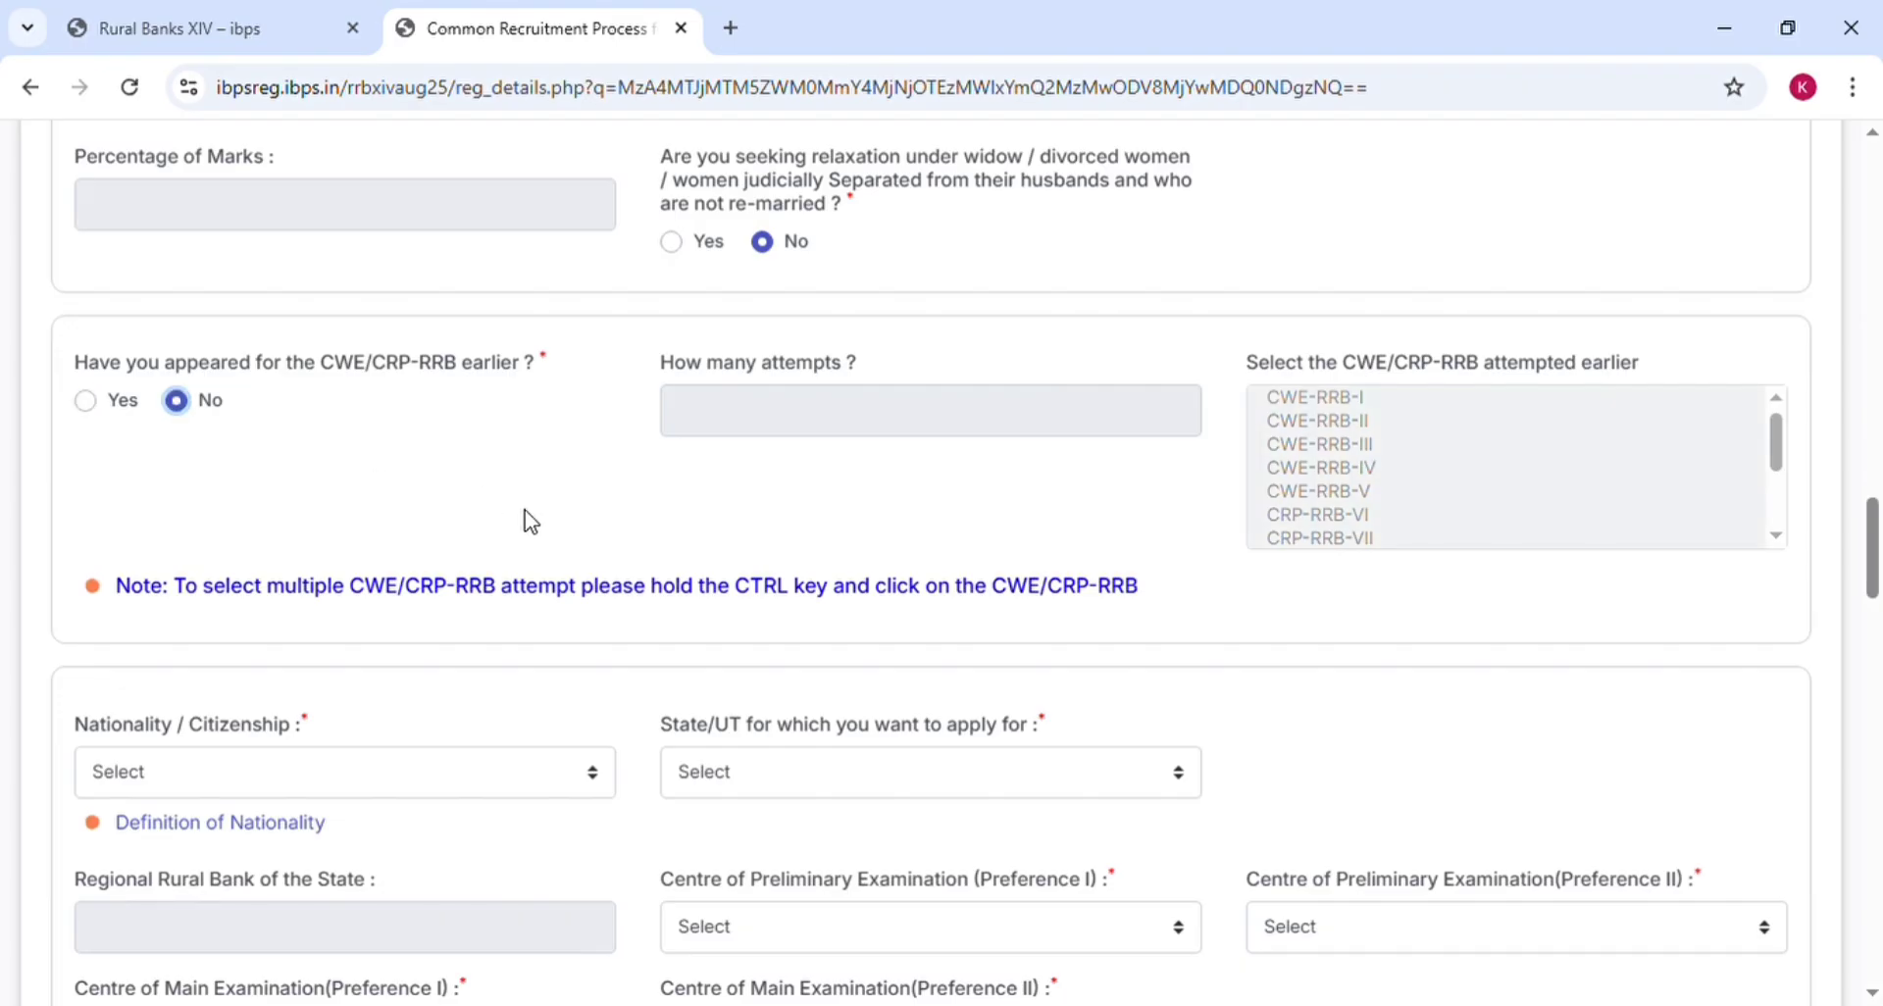
scroll(531, 521, "down", 1)
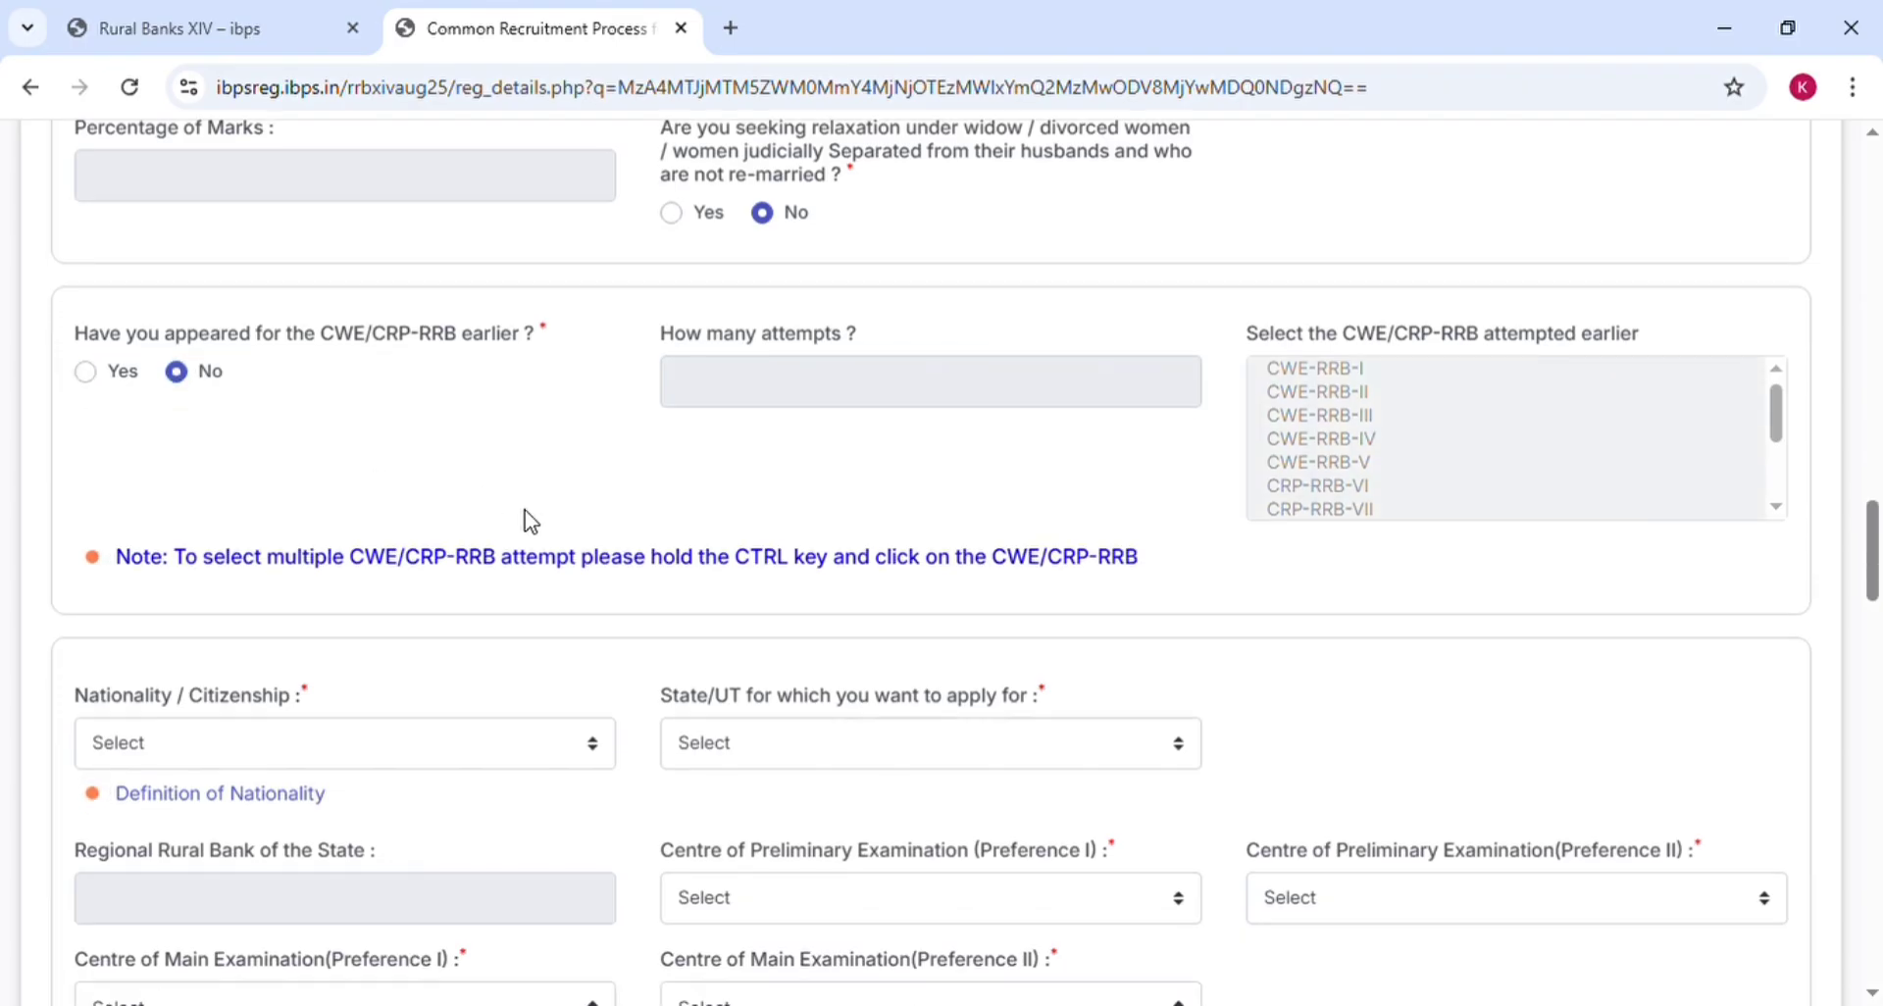
scroll(531, 520, "down", 2)
Set nationality to Indian and the State/UT to Bihar
scroll(539, 526, "down", 2)
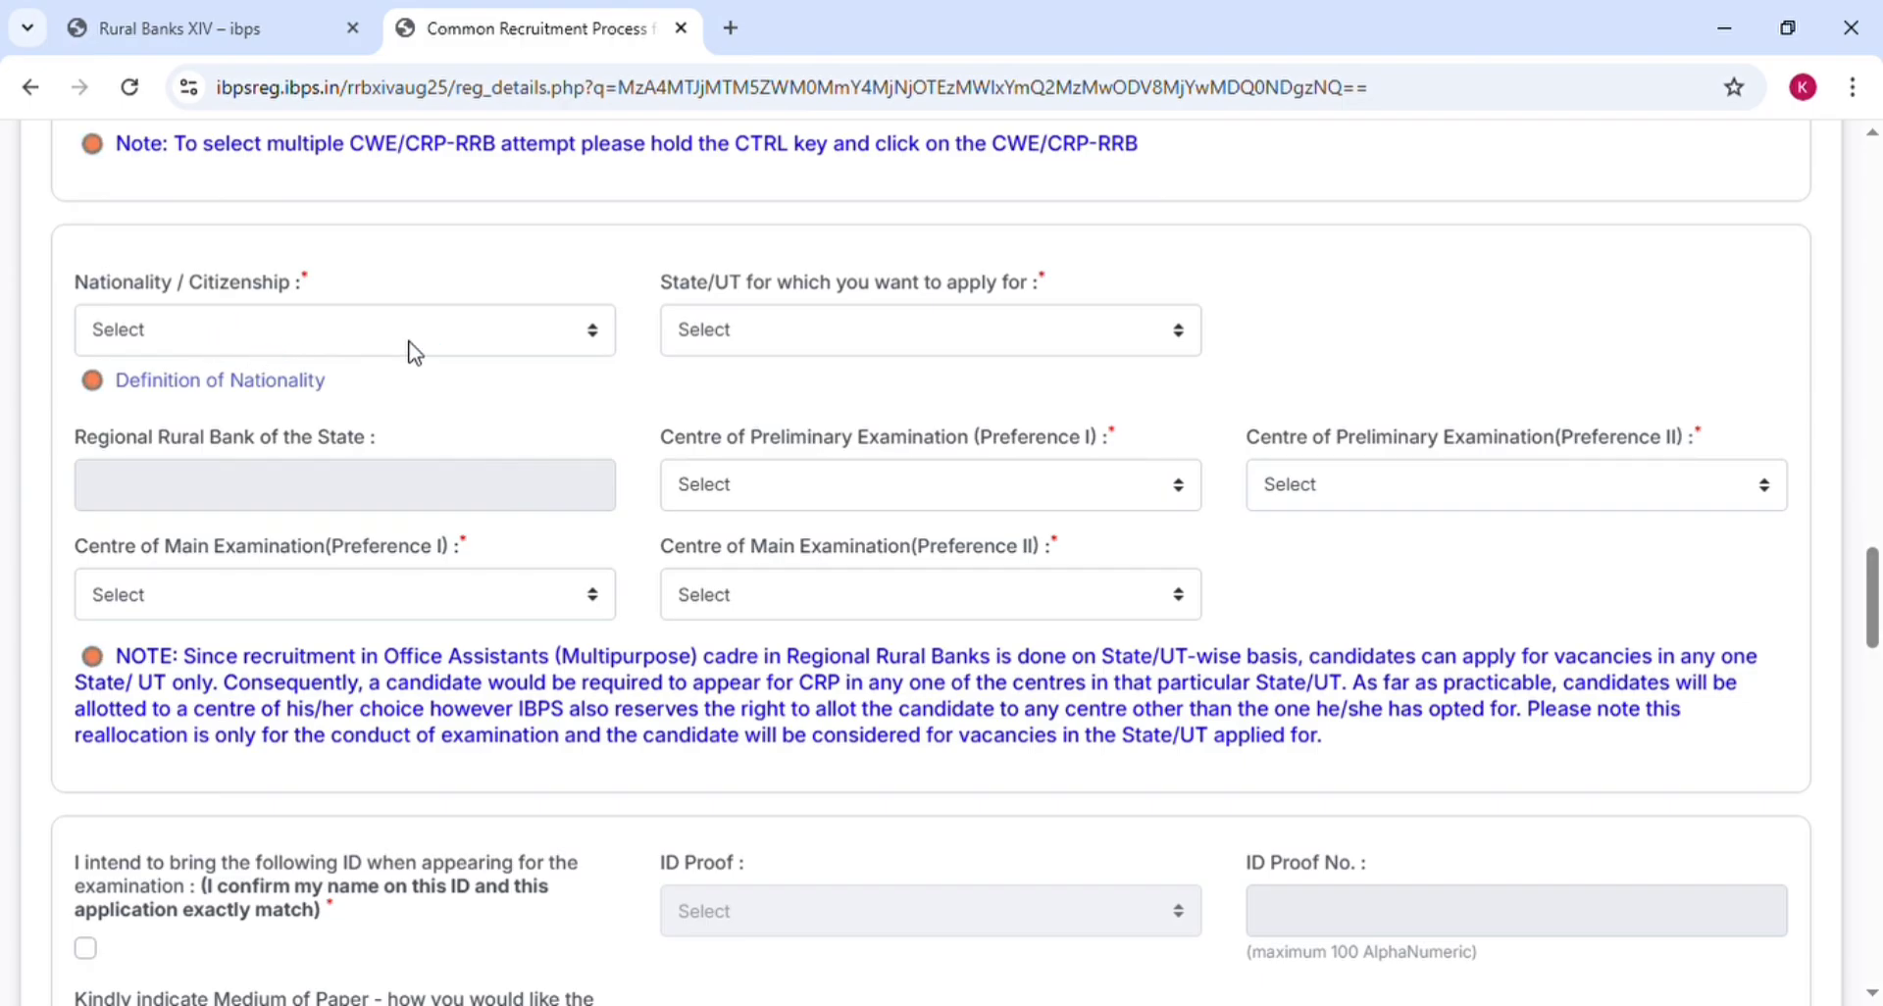
left_click(496, 337)
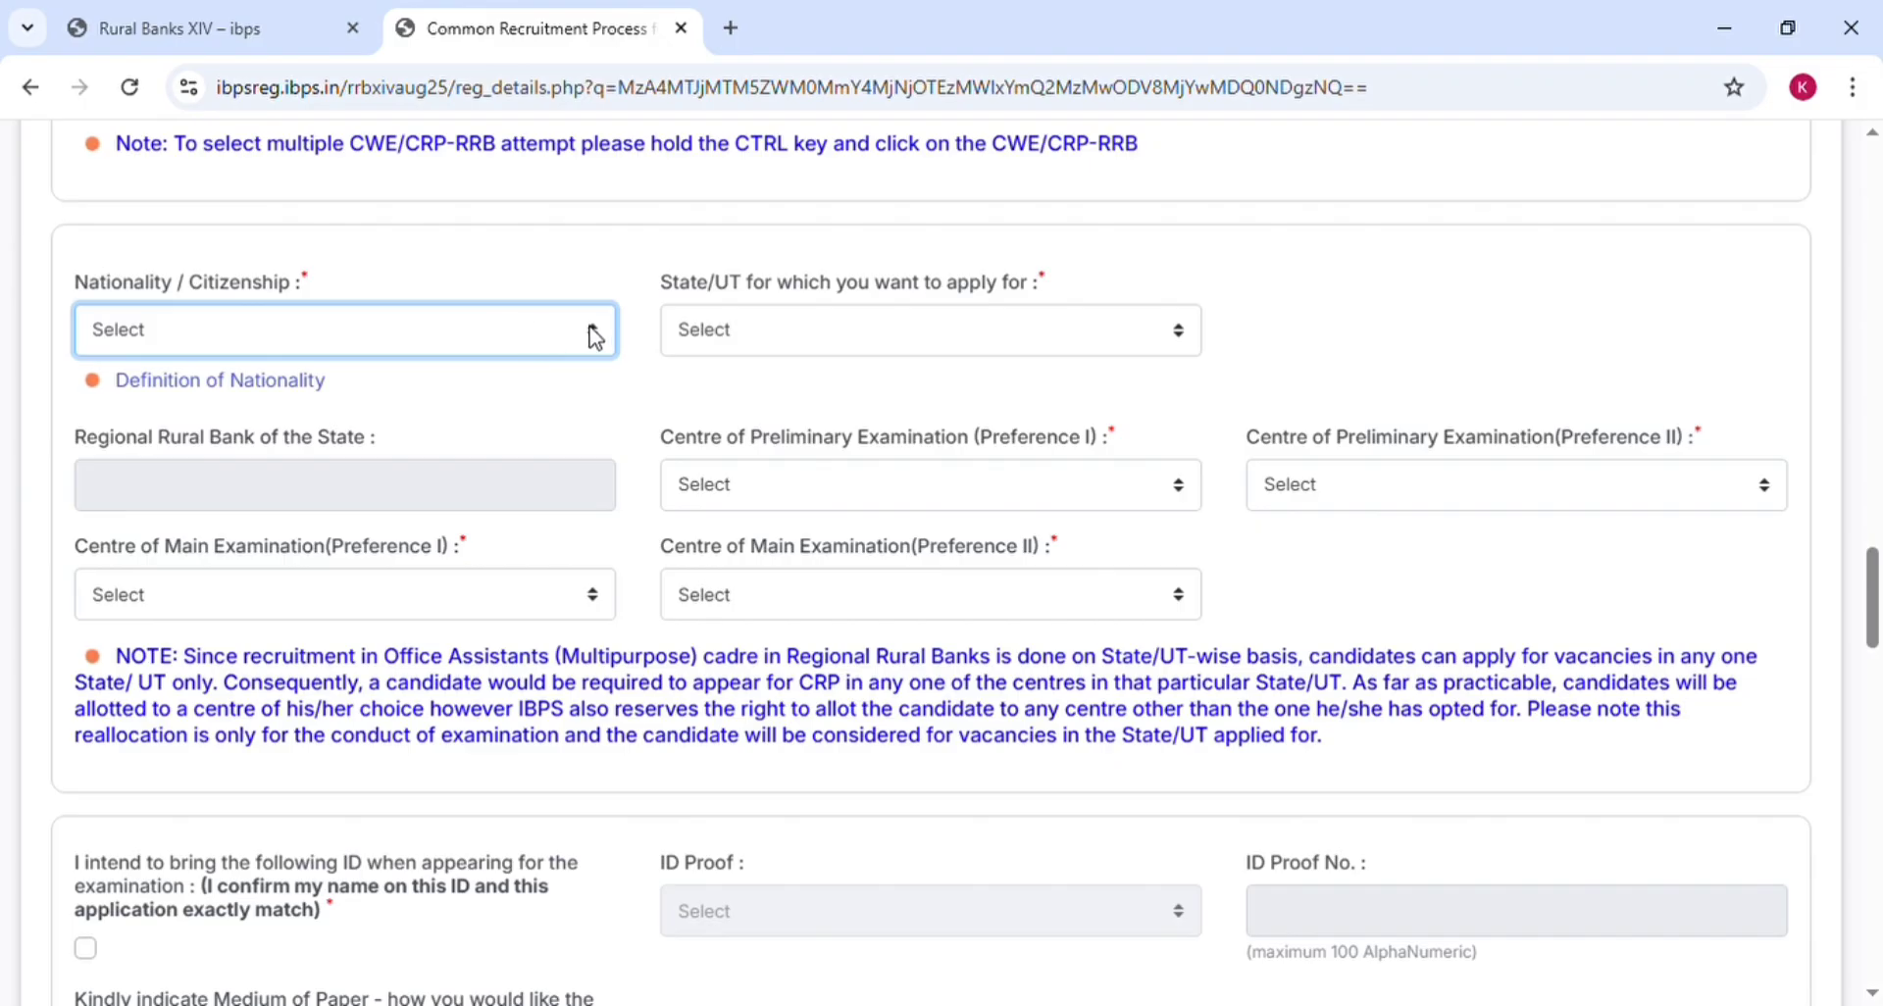
left_click(361, 416)
left_click(974, 324)
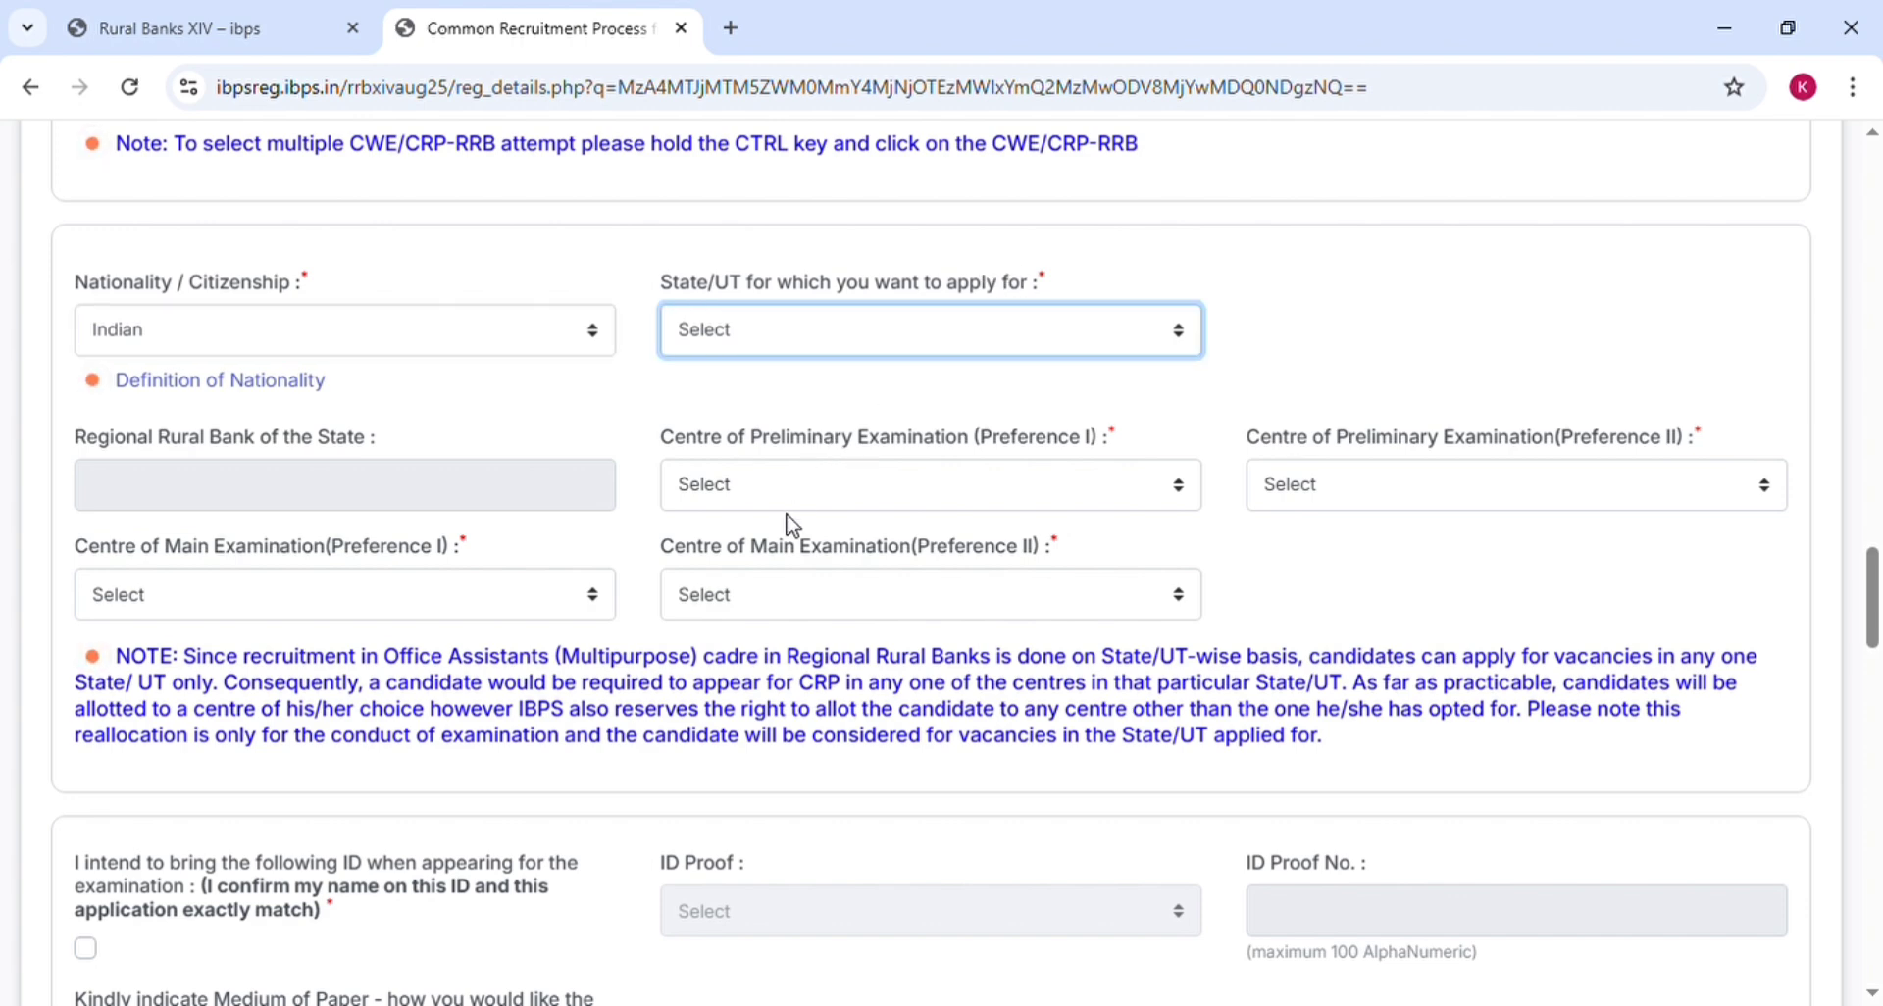
left_click(890, 360)
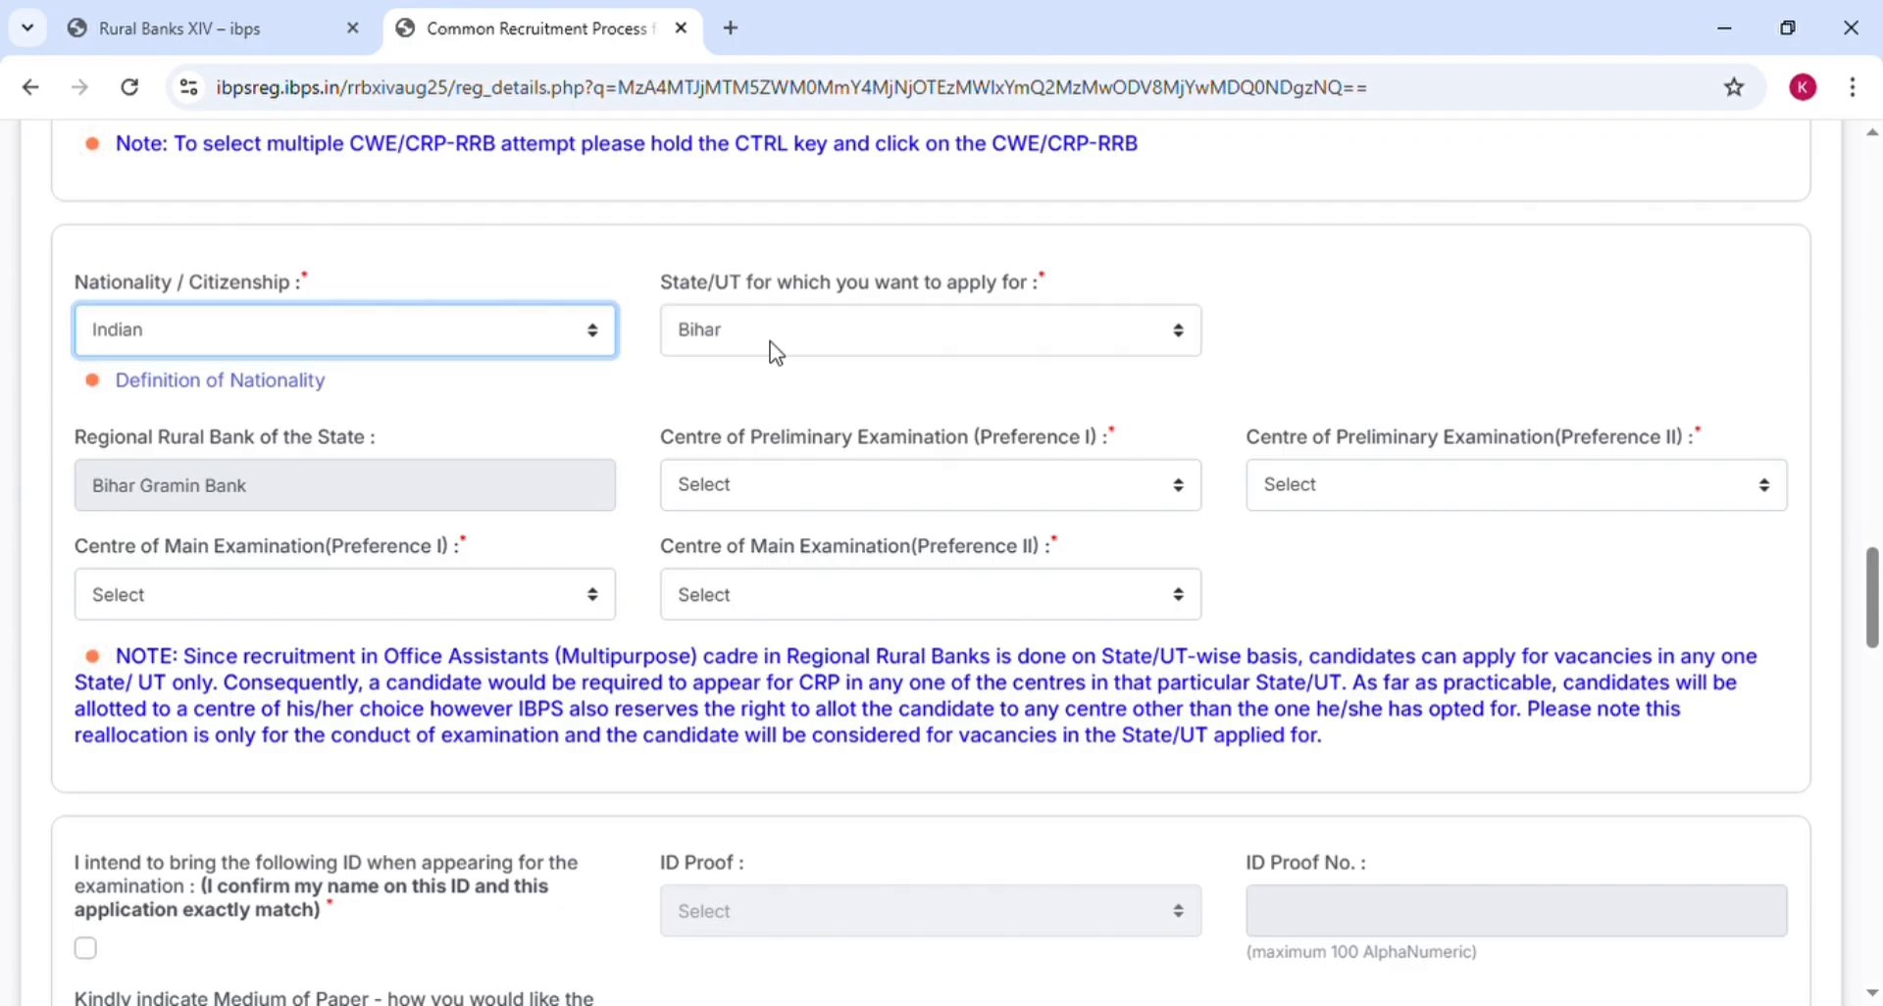
left_click(770, 343)
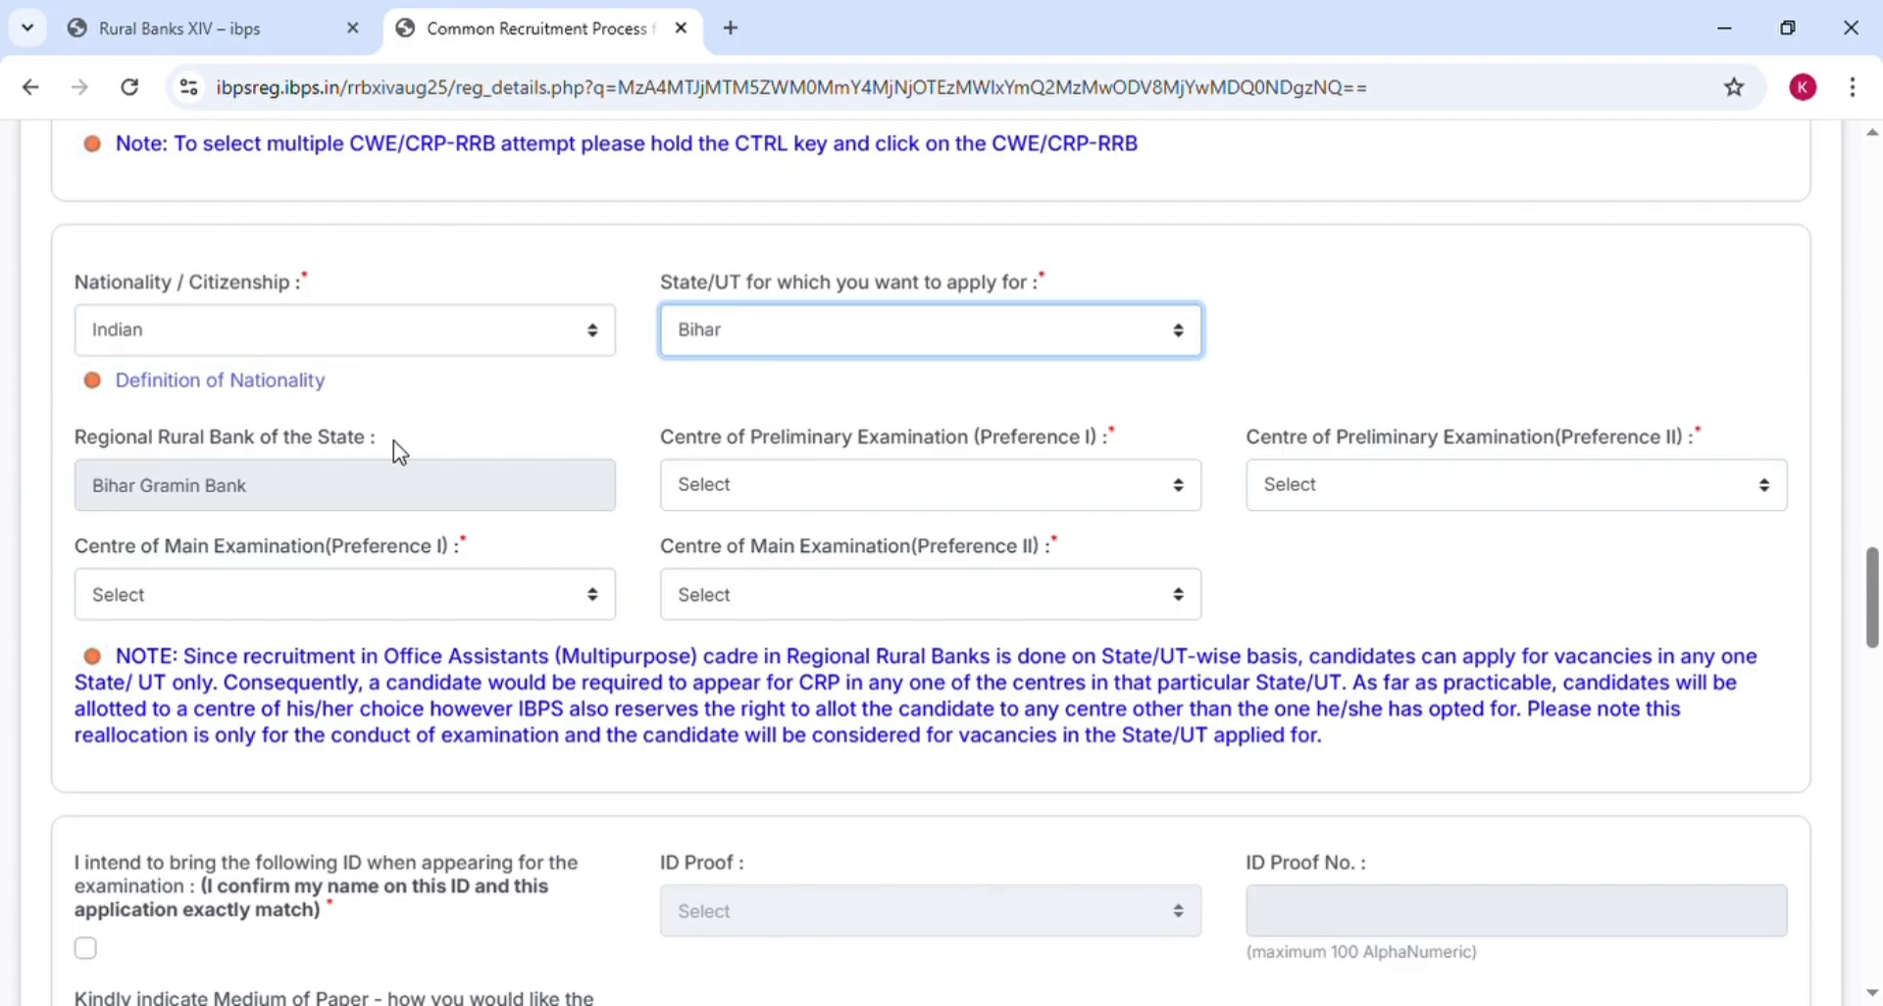
left_click(360, 485)
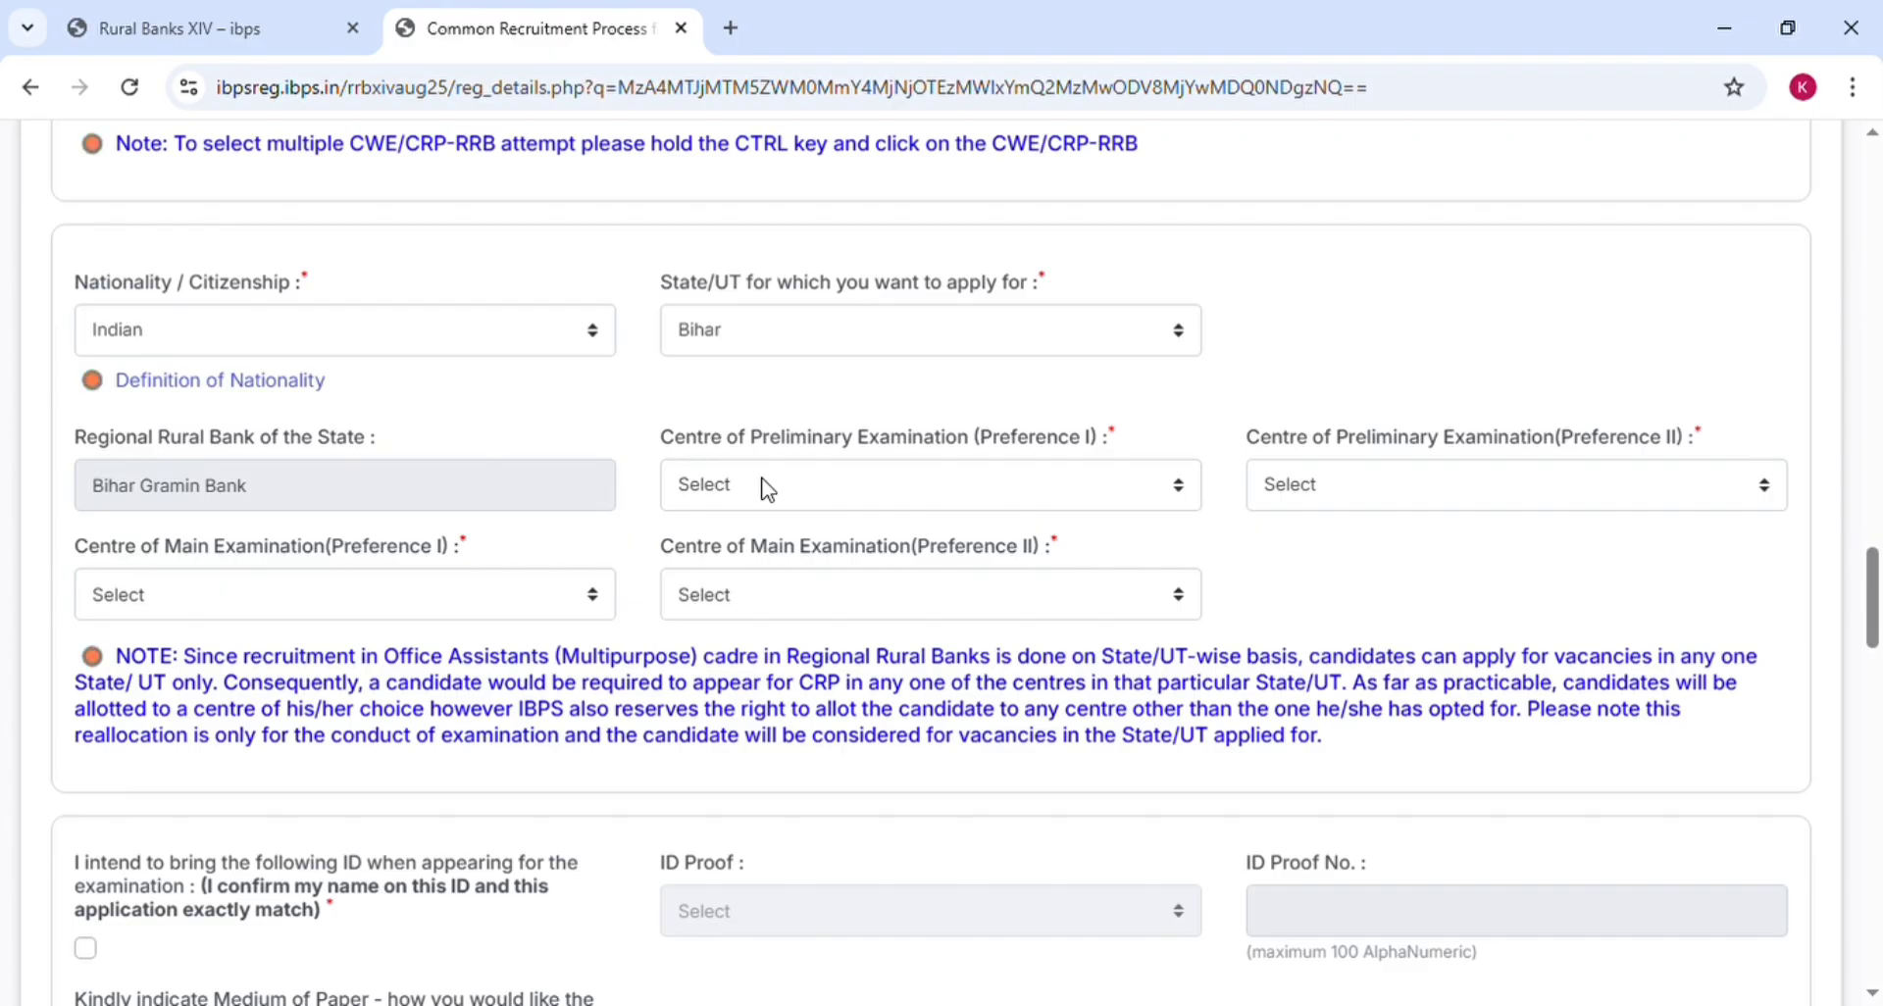
Choose Purnea then Bhagalpur as both preliminary and main exam centre preferences
left_click(852, 490)
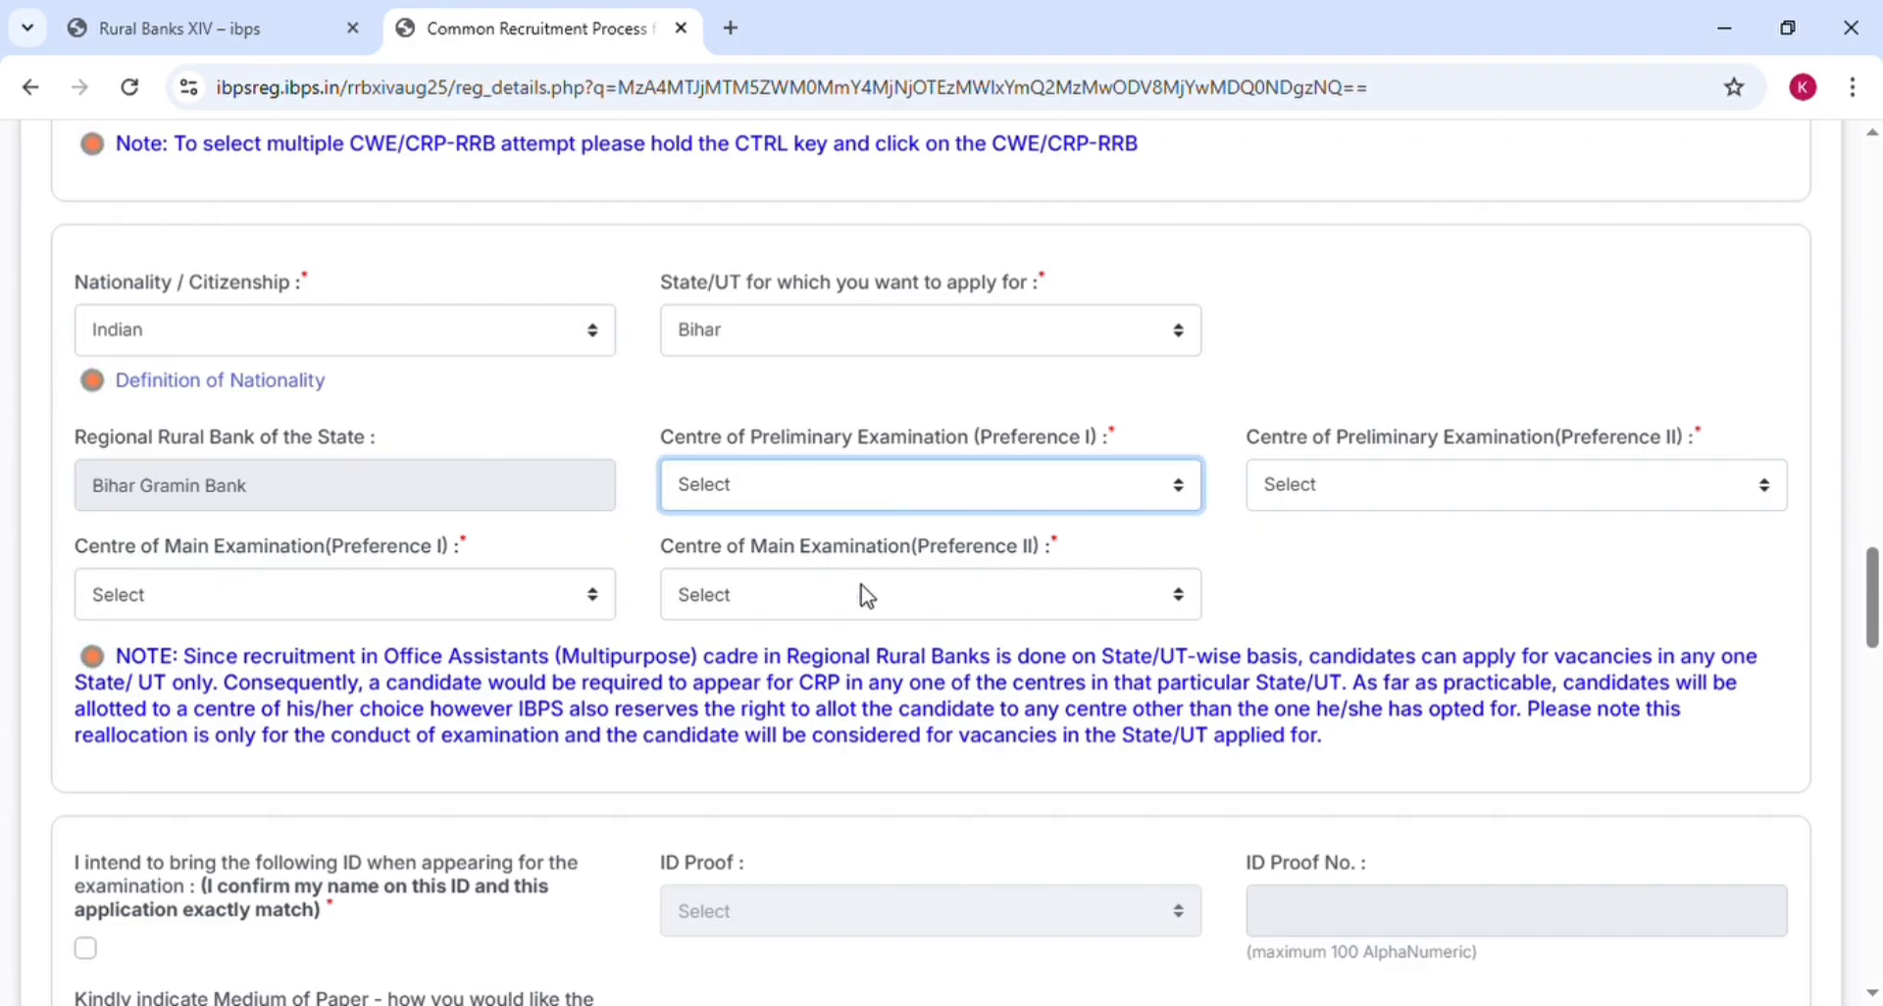
left_click(764, 763)
left_click(1467, 501)
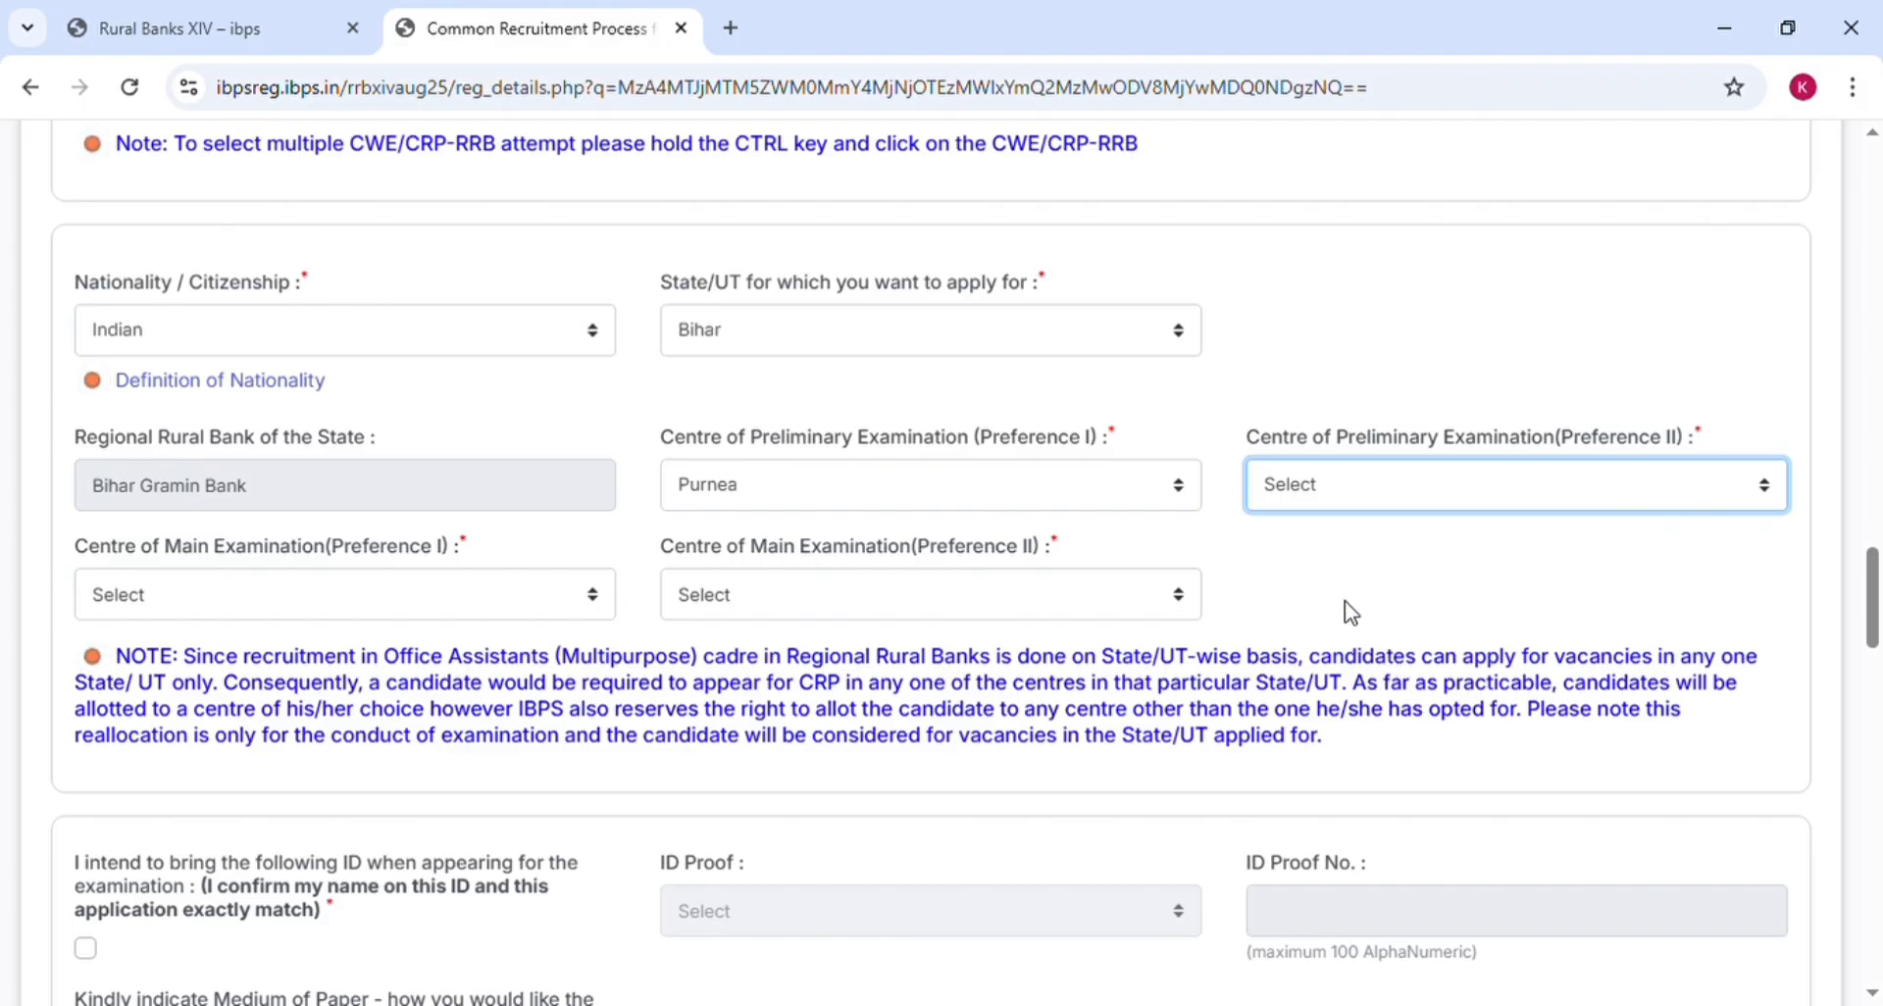
key("b")
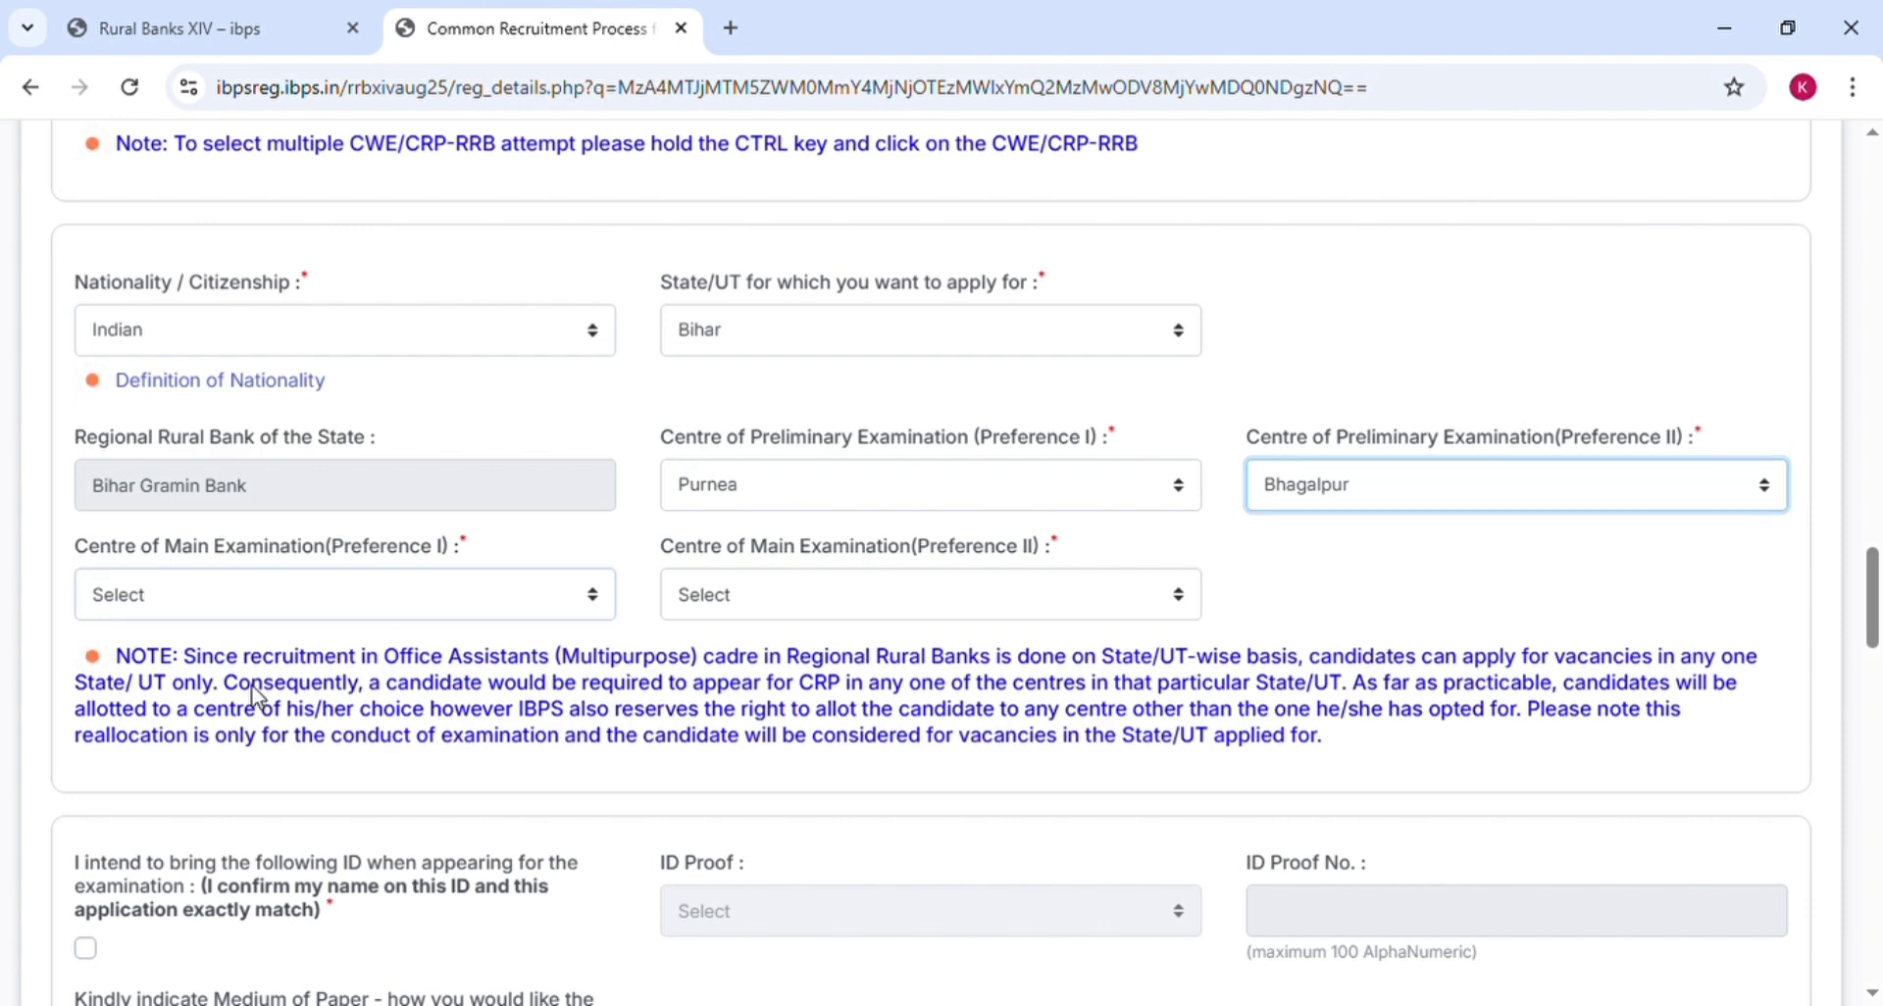
key("Tab")
left_click(262, 820)
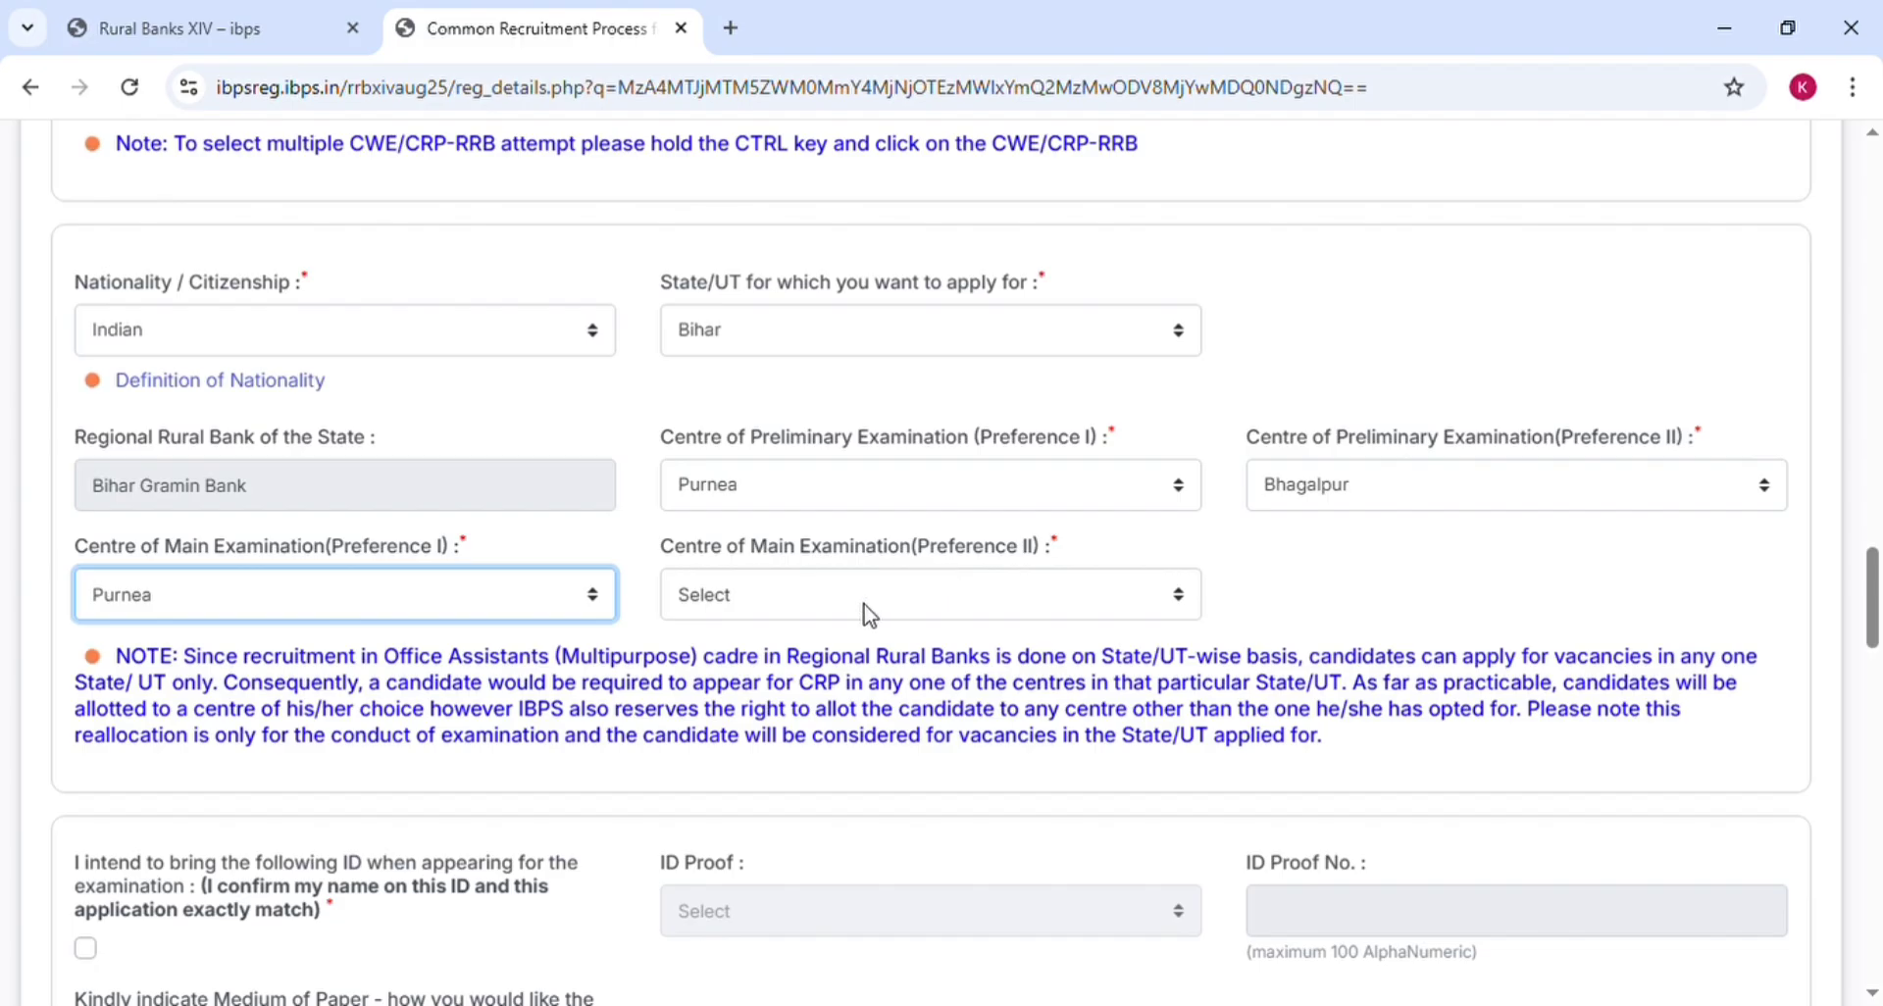
key("Tab")
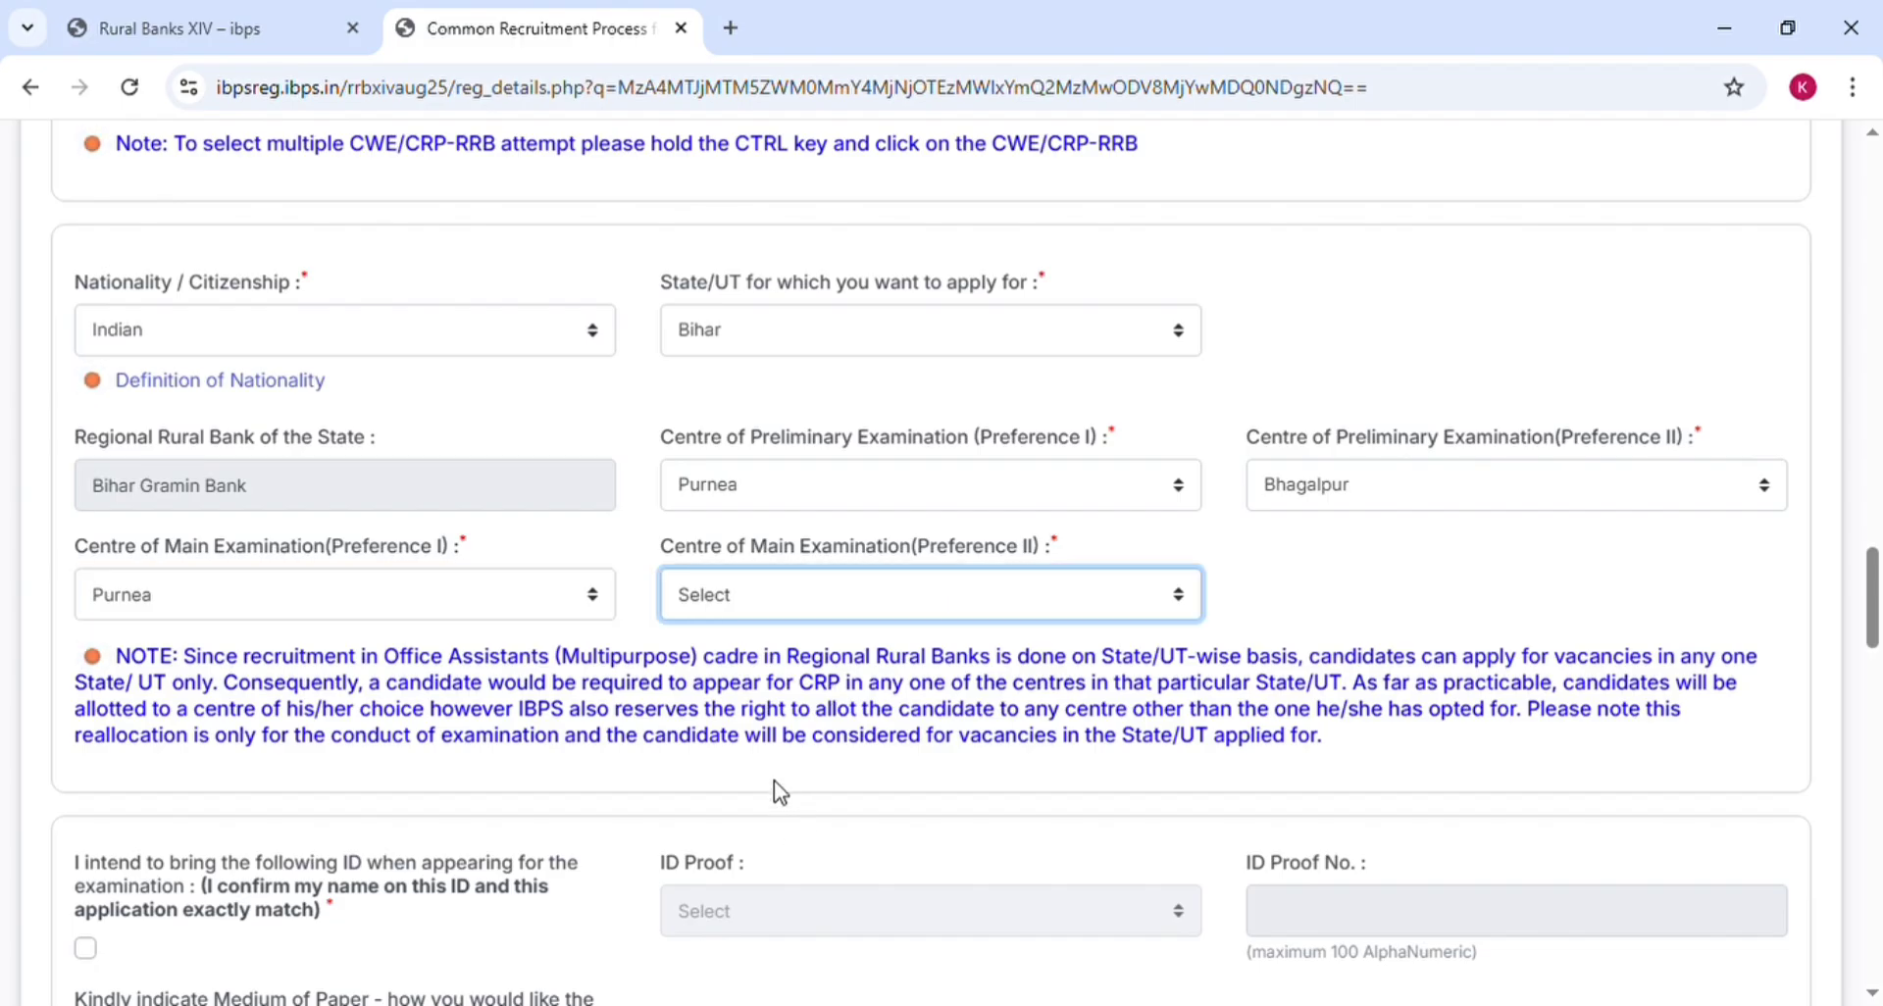
left_click(1297, 572)
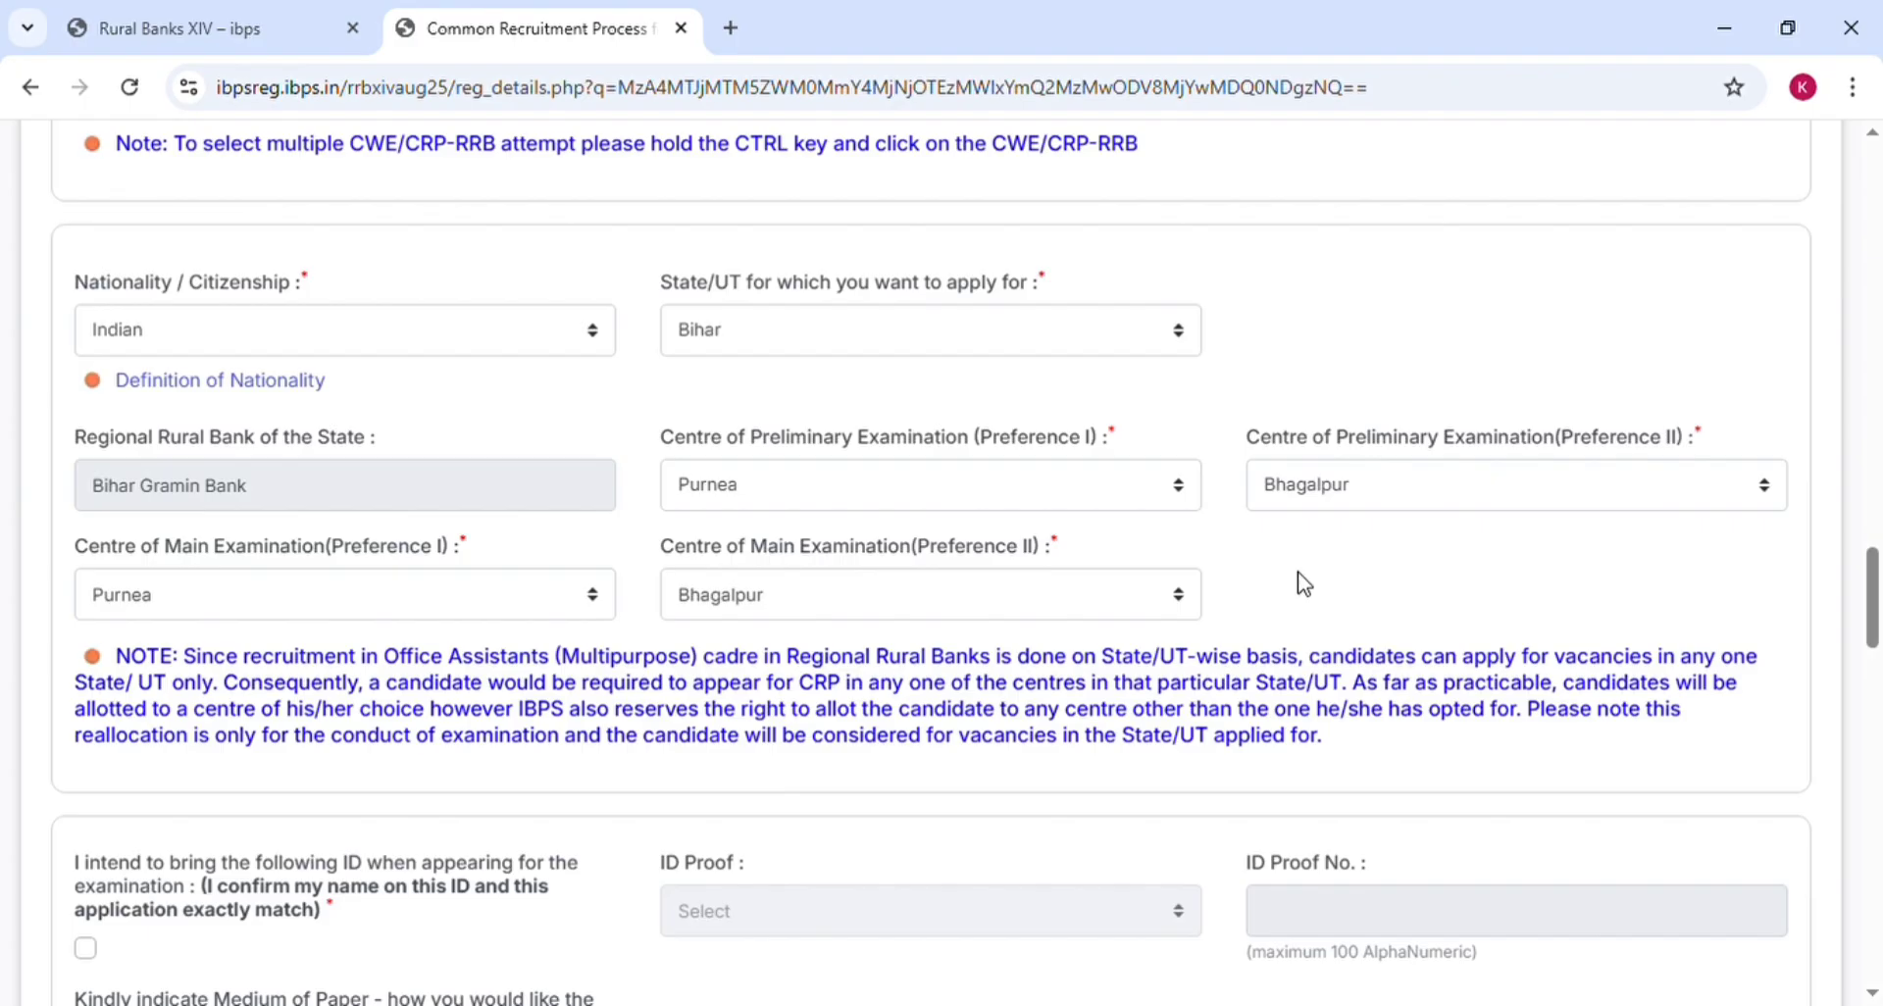
Tick the confirmation to bring an ID matching the application
scroll(1303, 583, "down", 5)
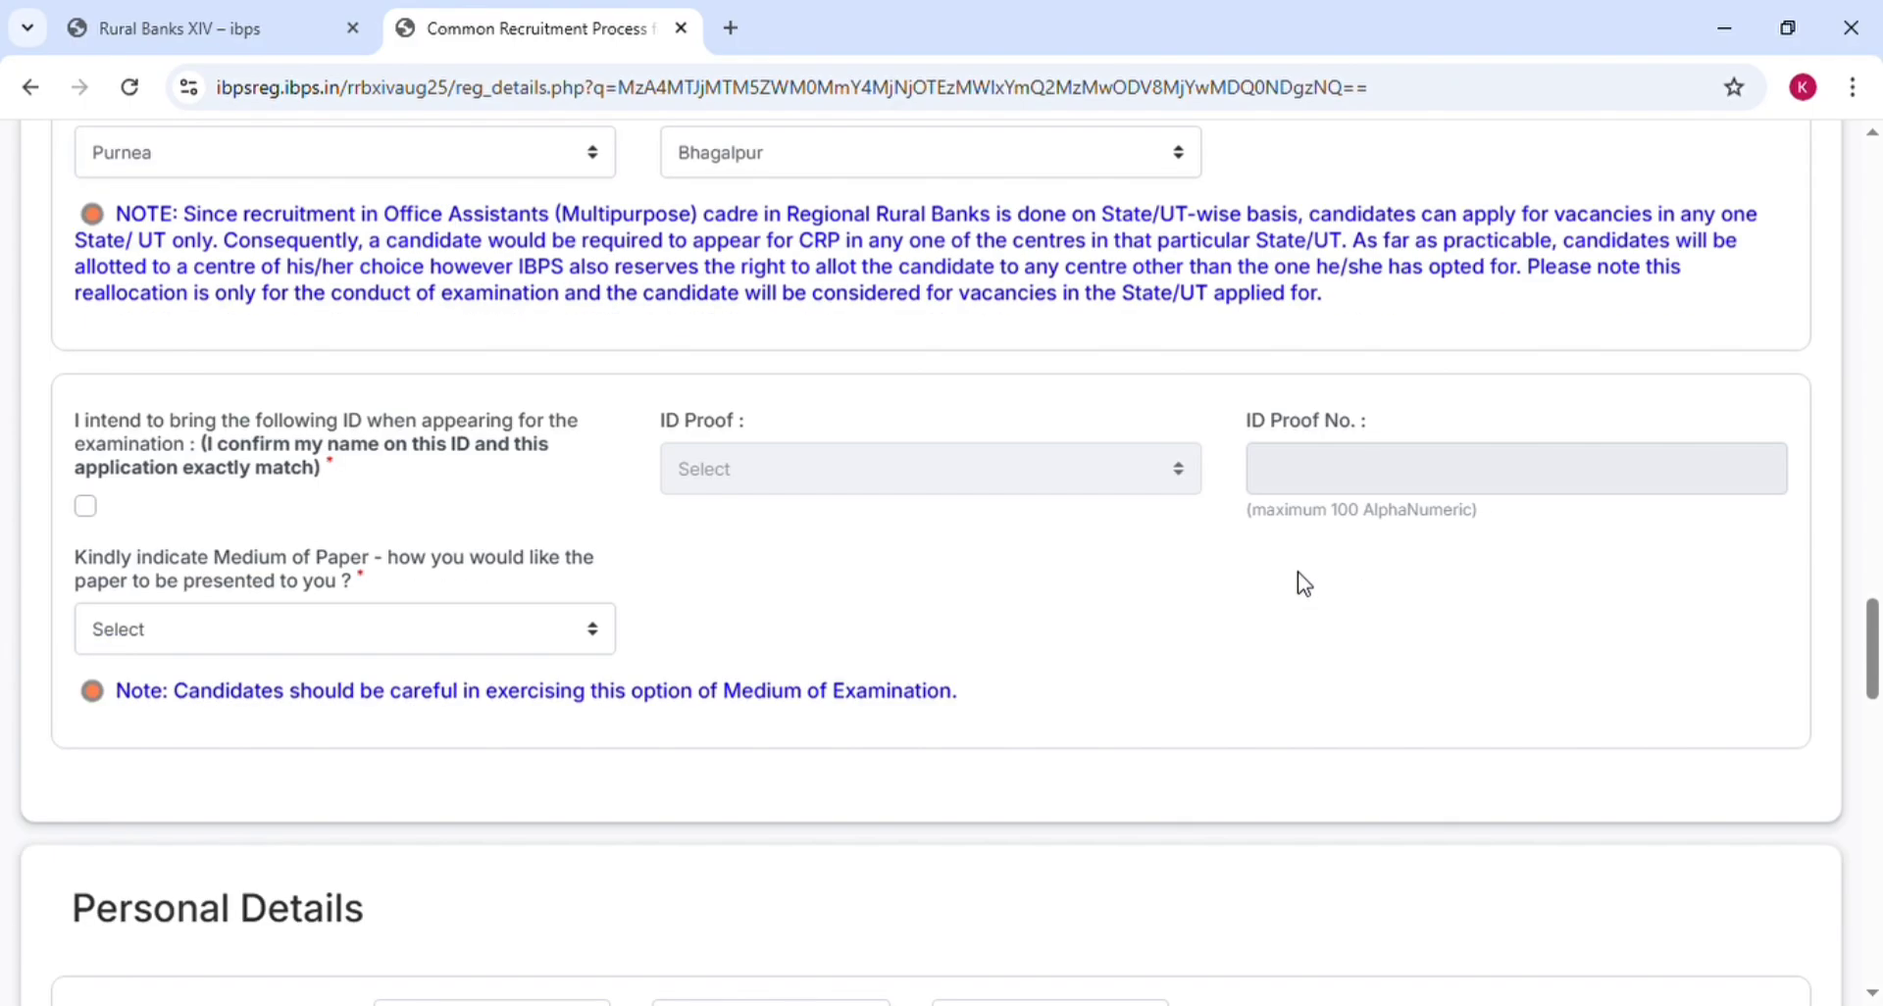
scroll(1303, 584, "down", 1)
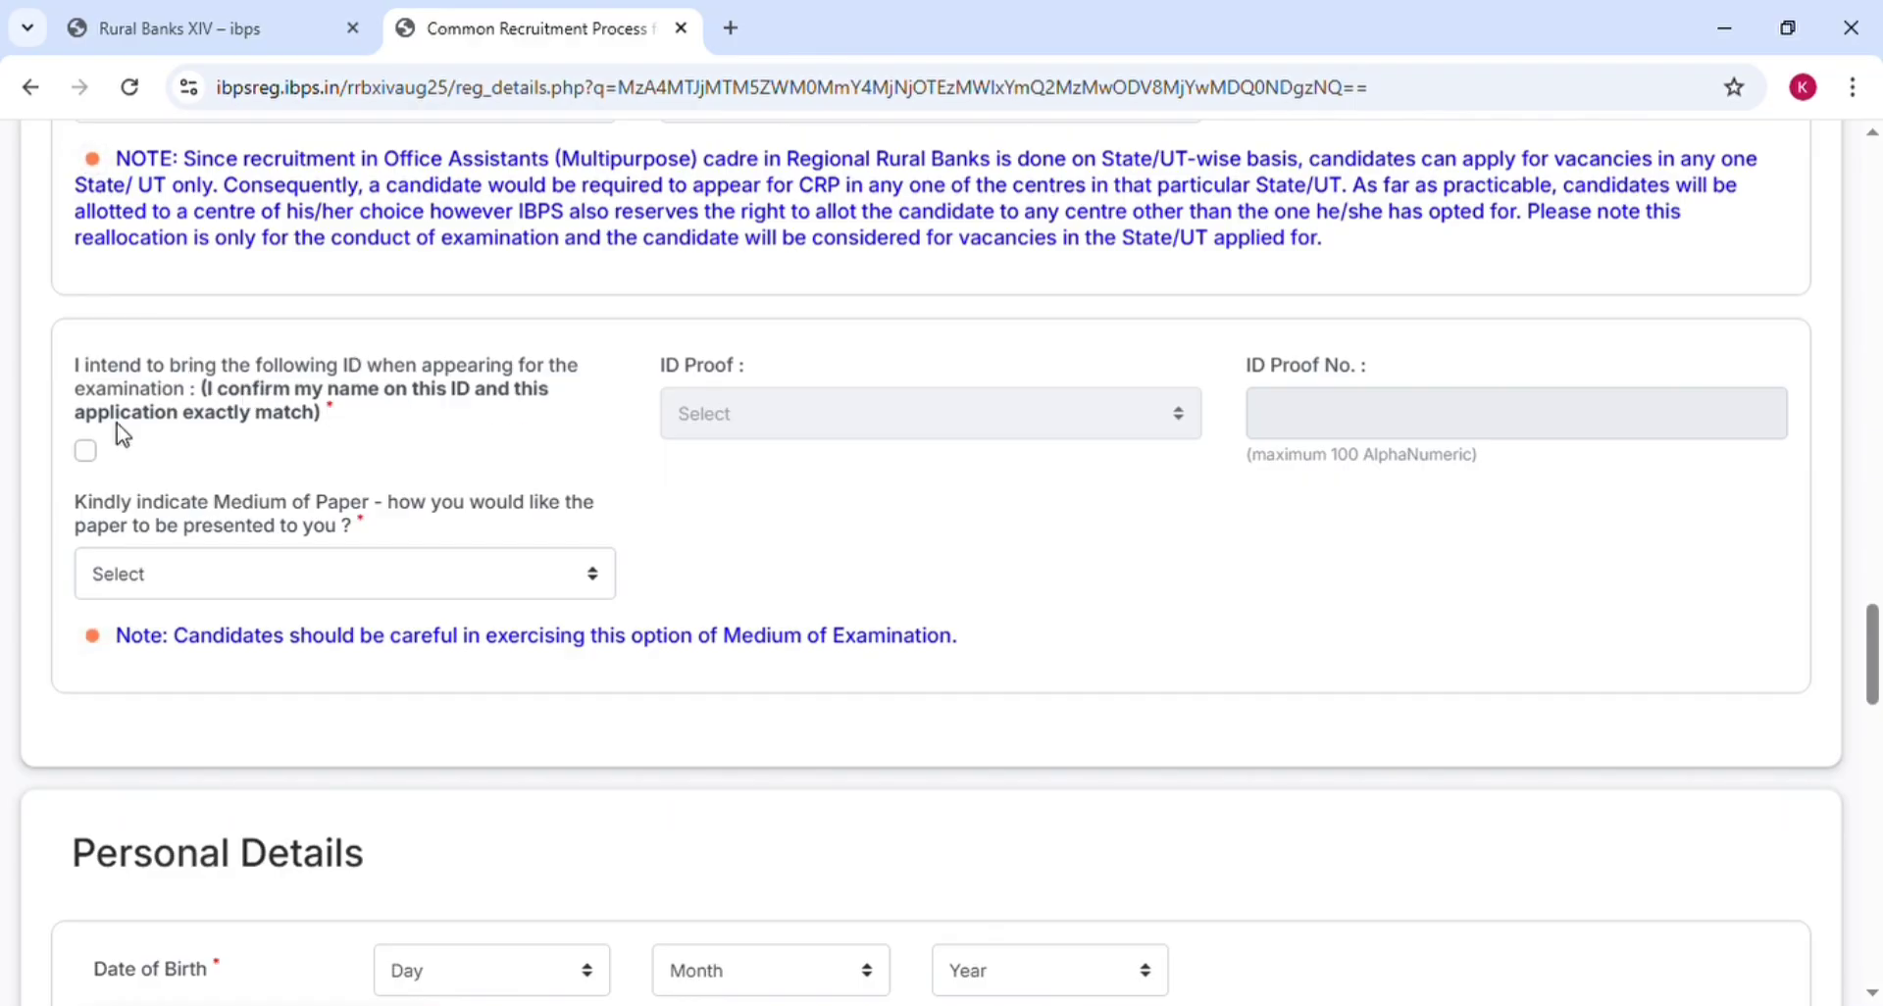
left_click(93, 454)
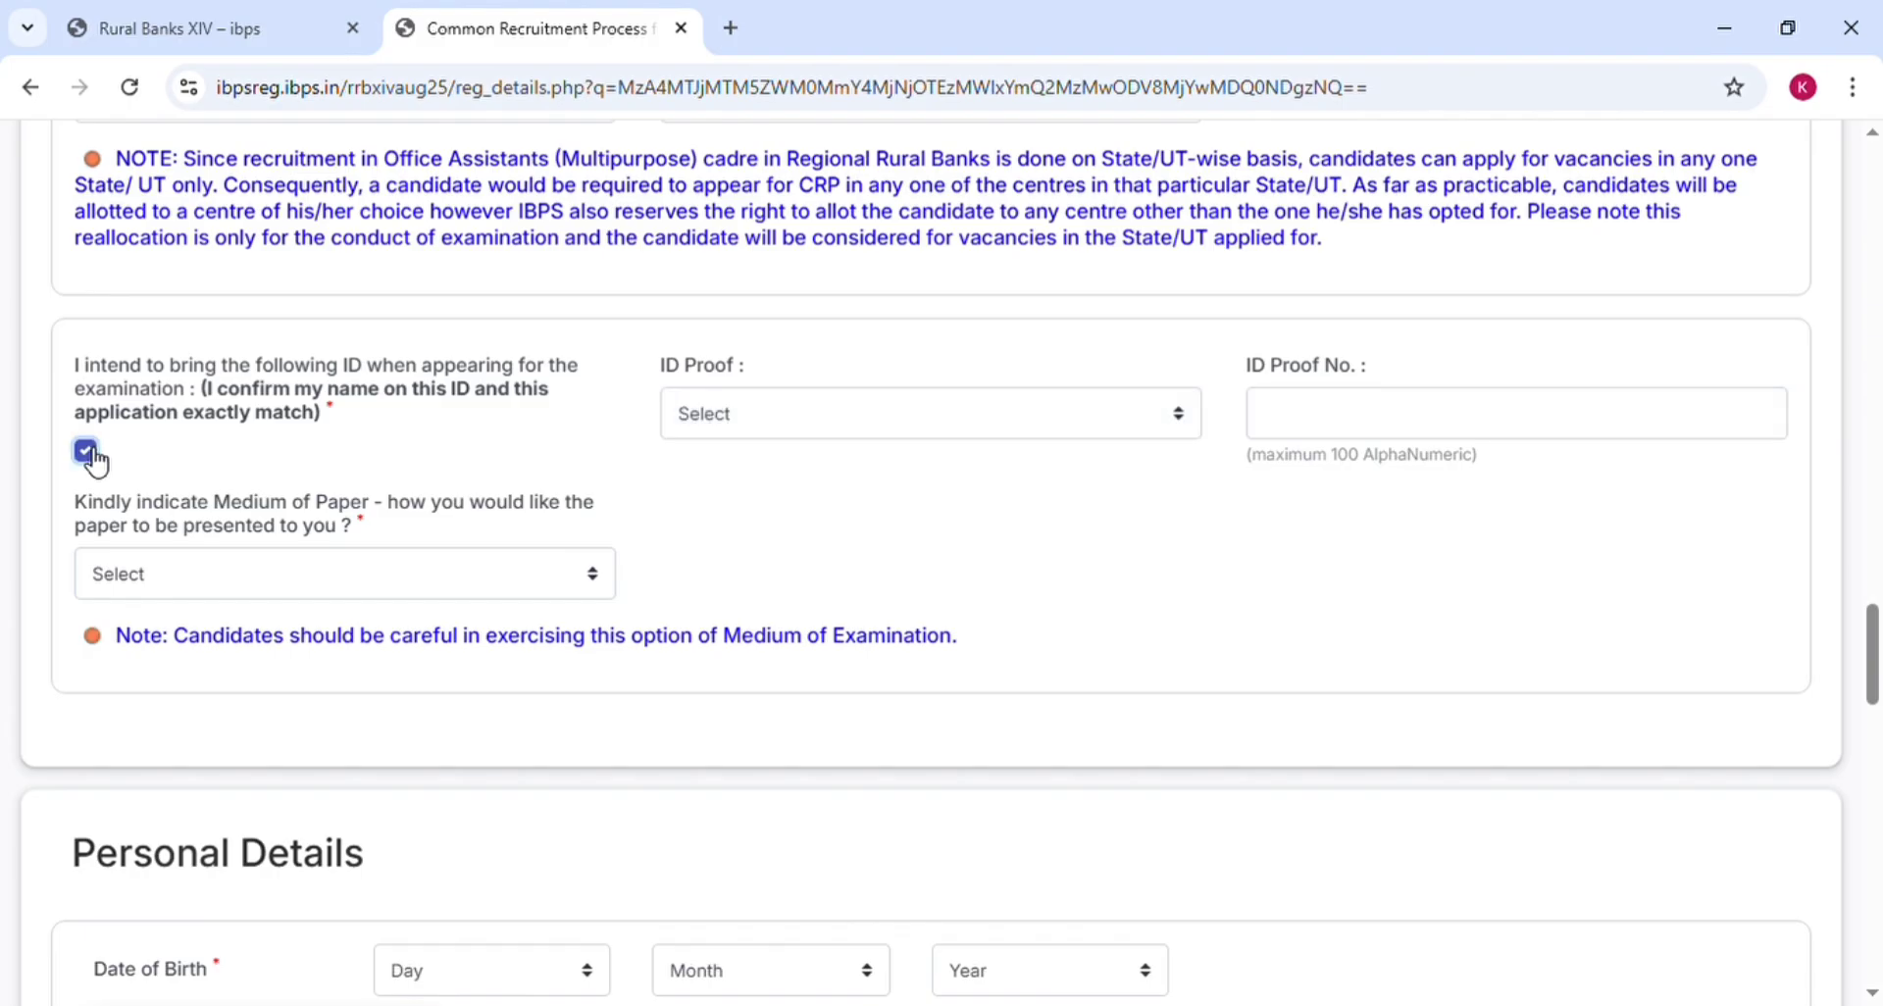
Choose Aadhaar Card as the ID proof after browsing the other options
left_click(755, 426)
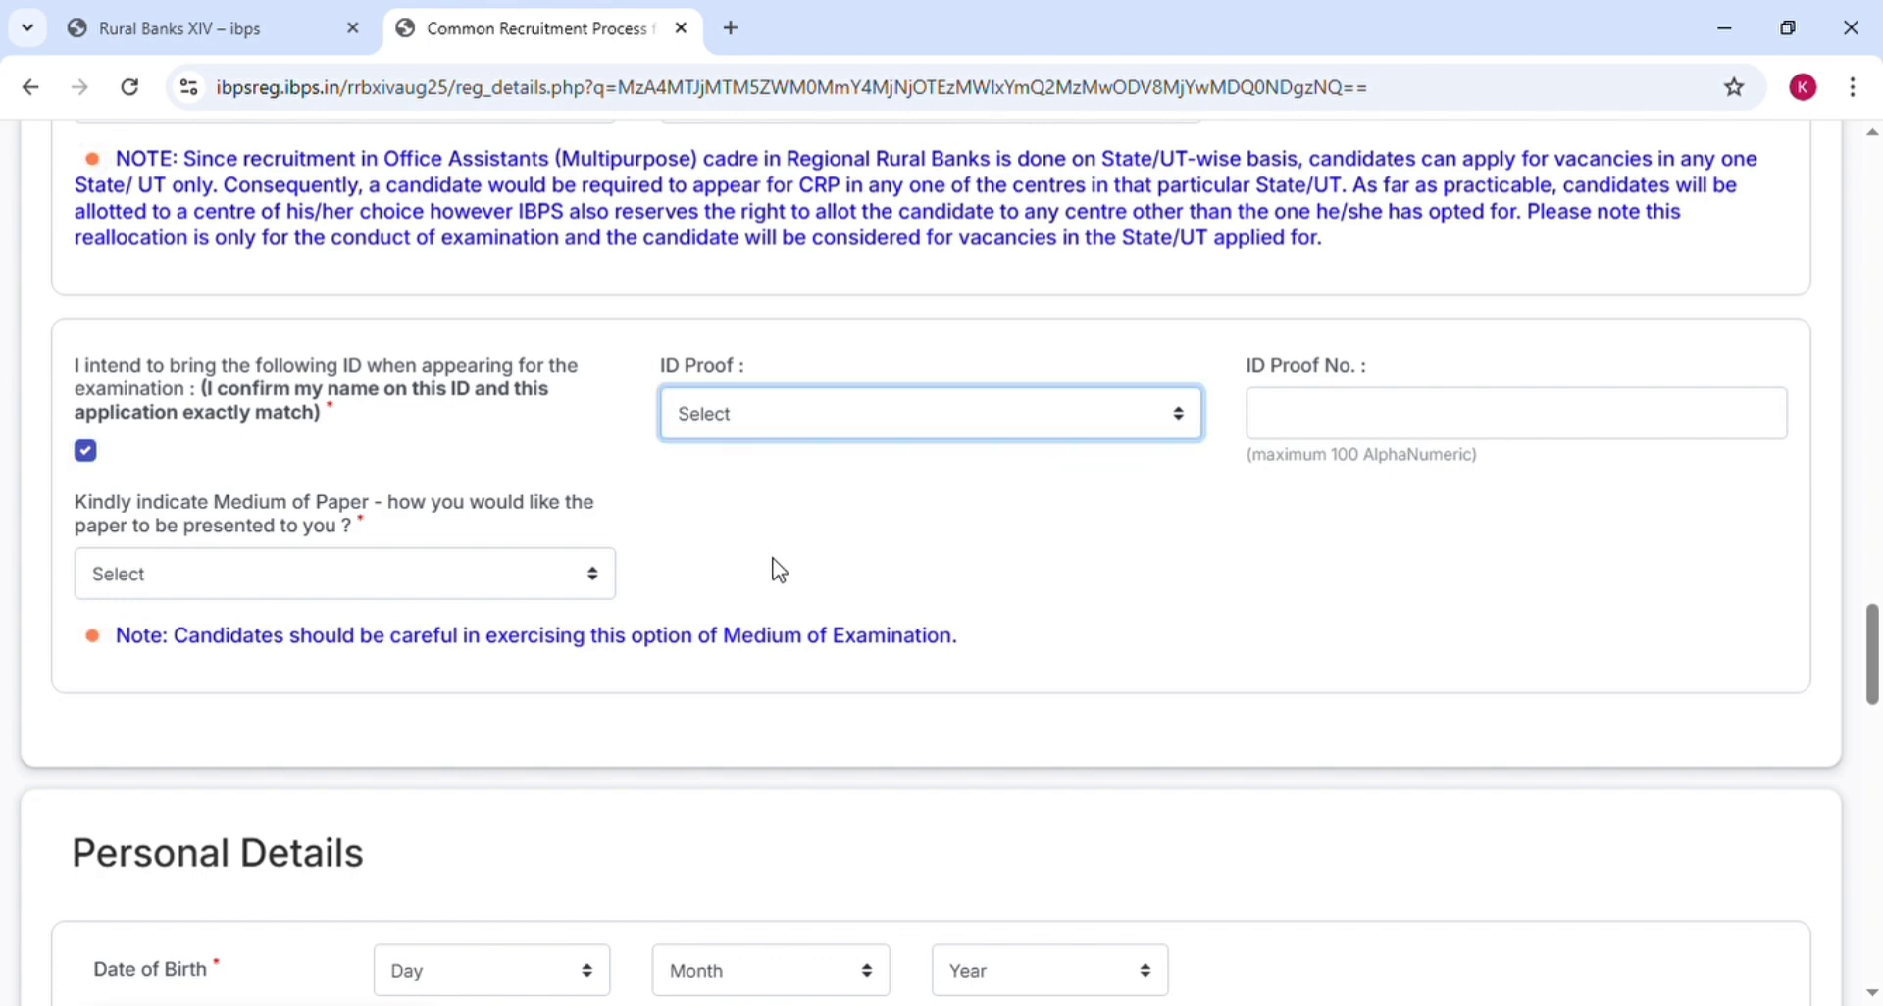
left_click(765, 504)
left_click(745, 531)
left_click(761, 422)
left_click(763, 566)
left_click(763, 423)
left_click(774, 657)
left_click(829, 424)
left_click(837, 496)
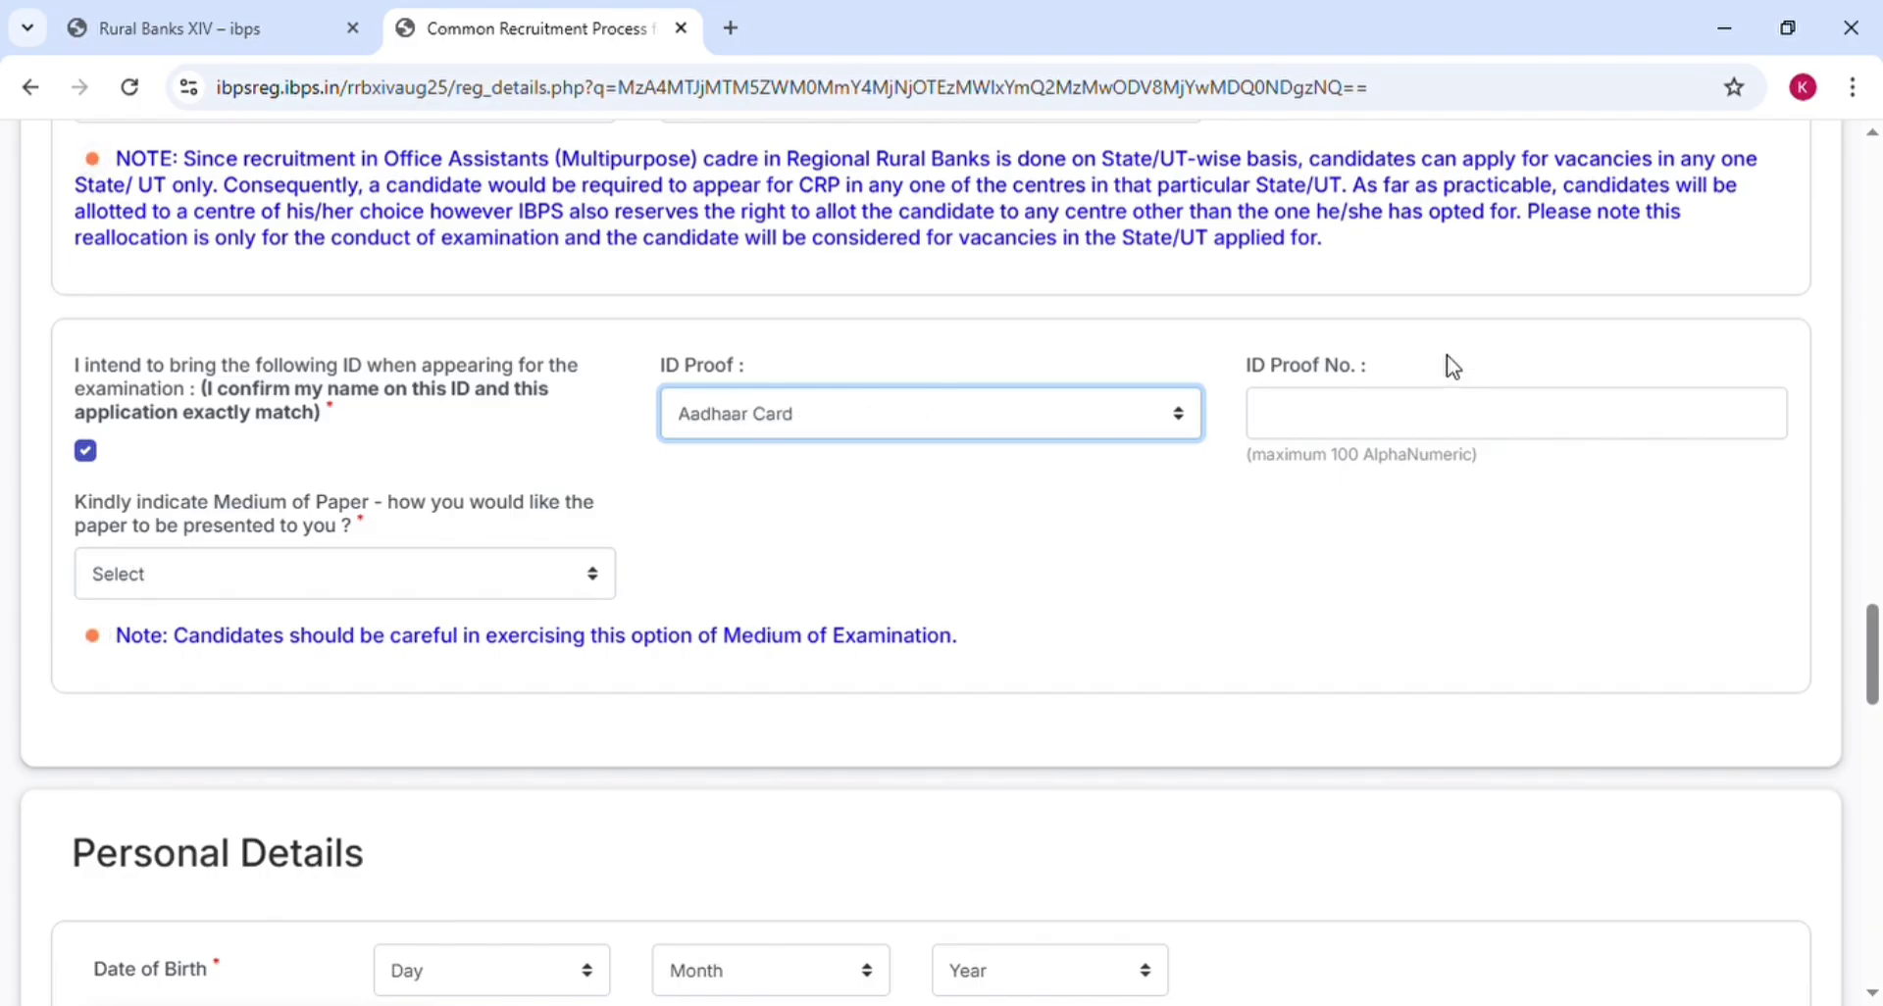
Select English and Hindi as the medium of paper
left_click(1356, 427)
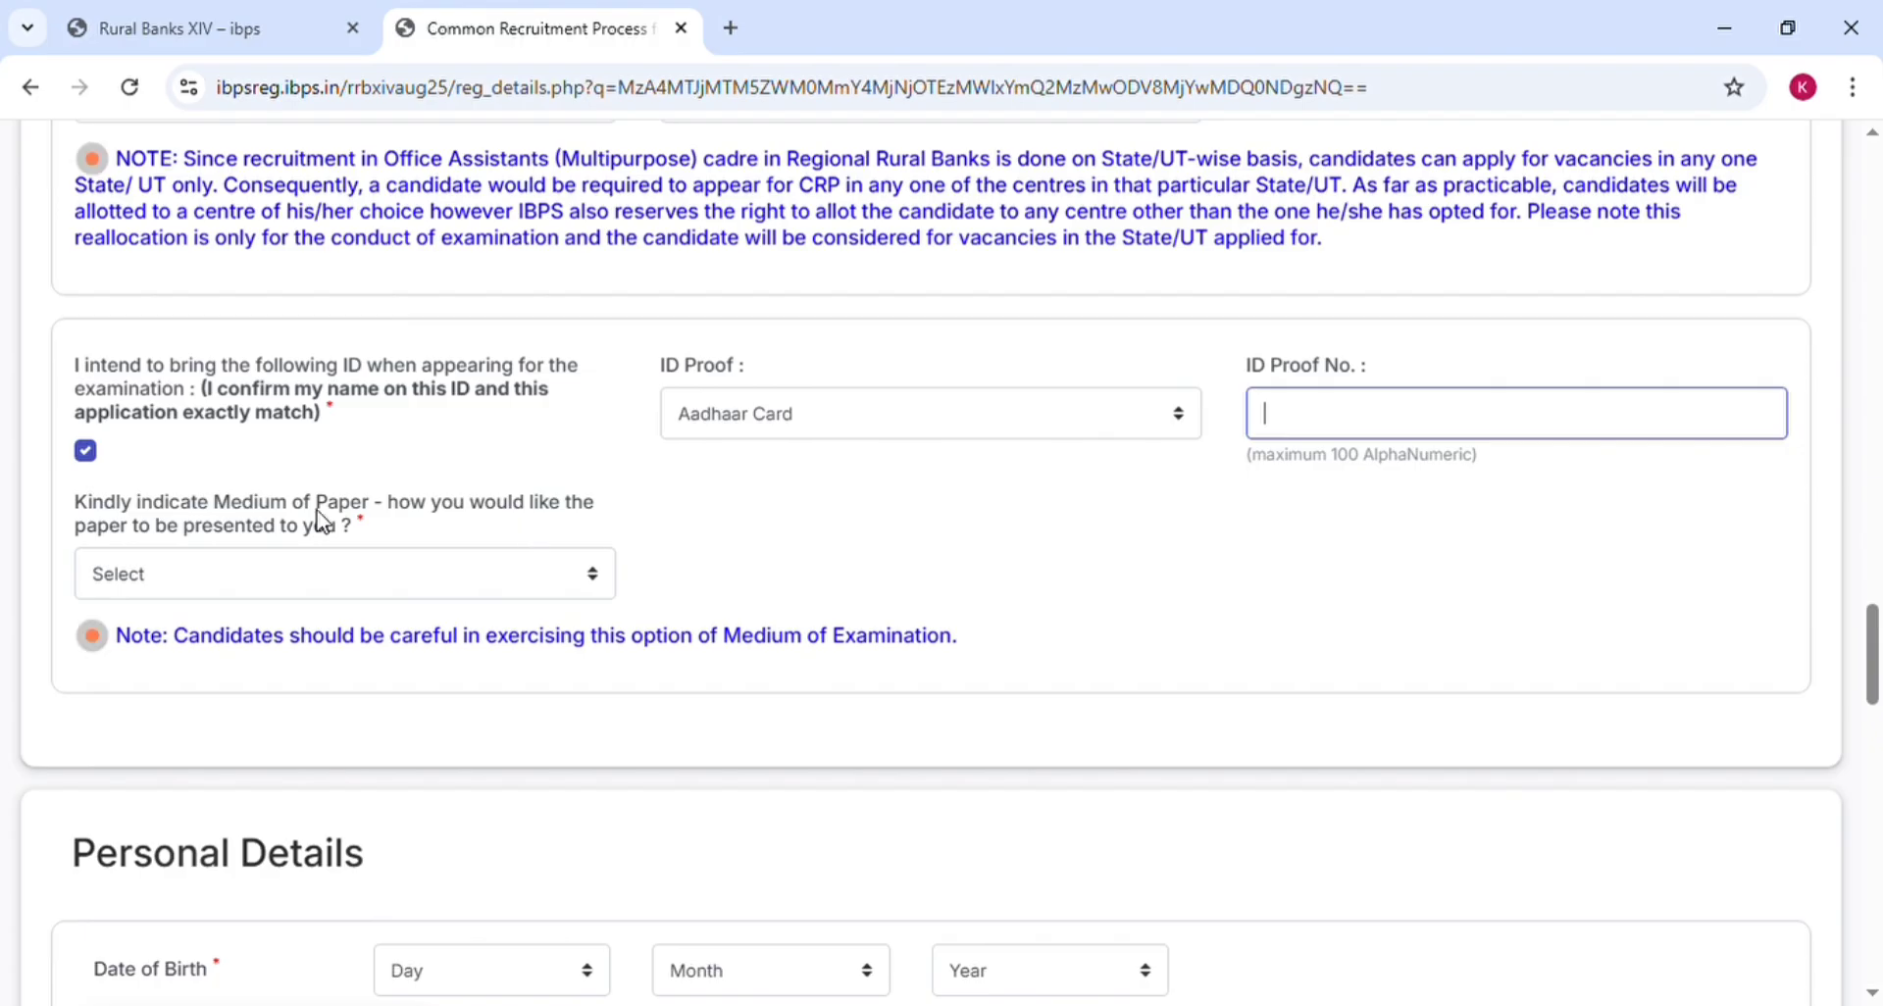
left_click(218, 574)
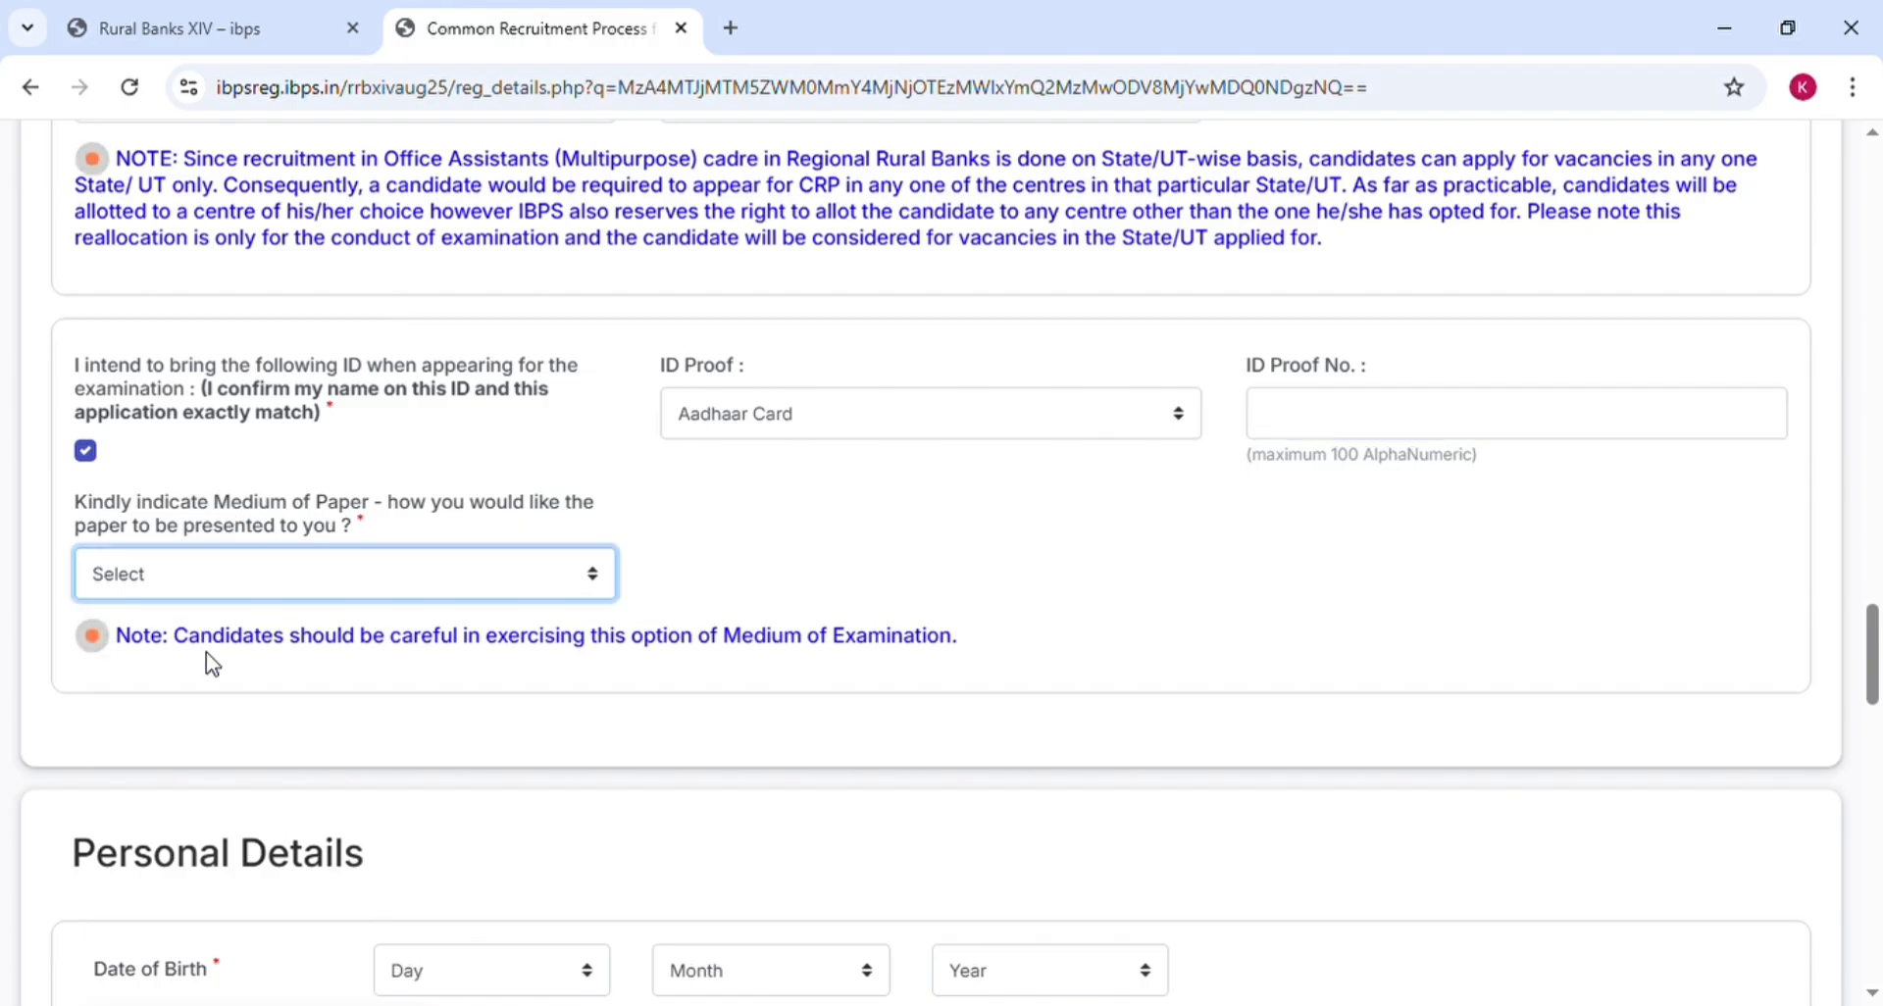
left_click(207, 655)
left_click(760, 605)
scroll(759, 605, "down", 3)
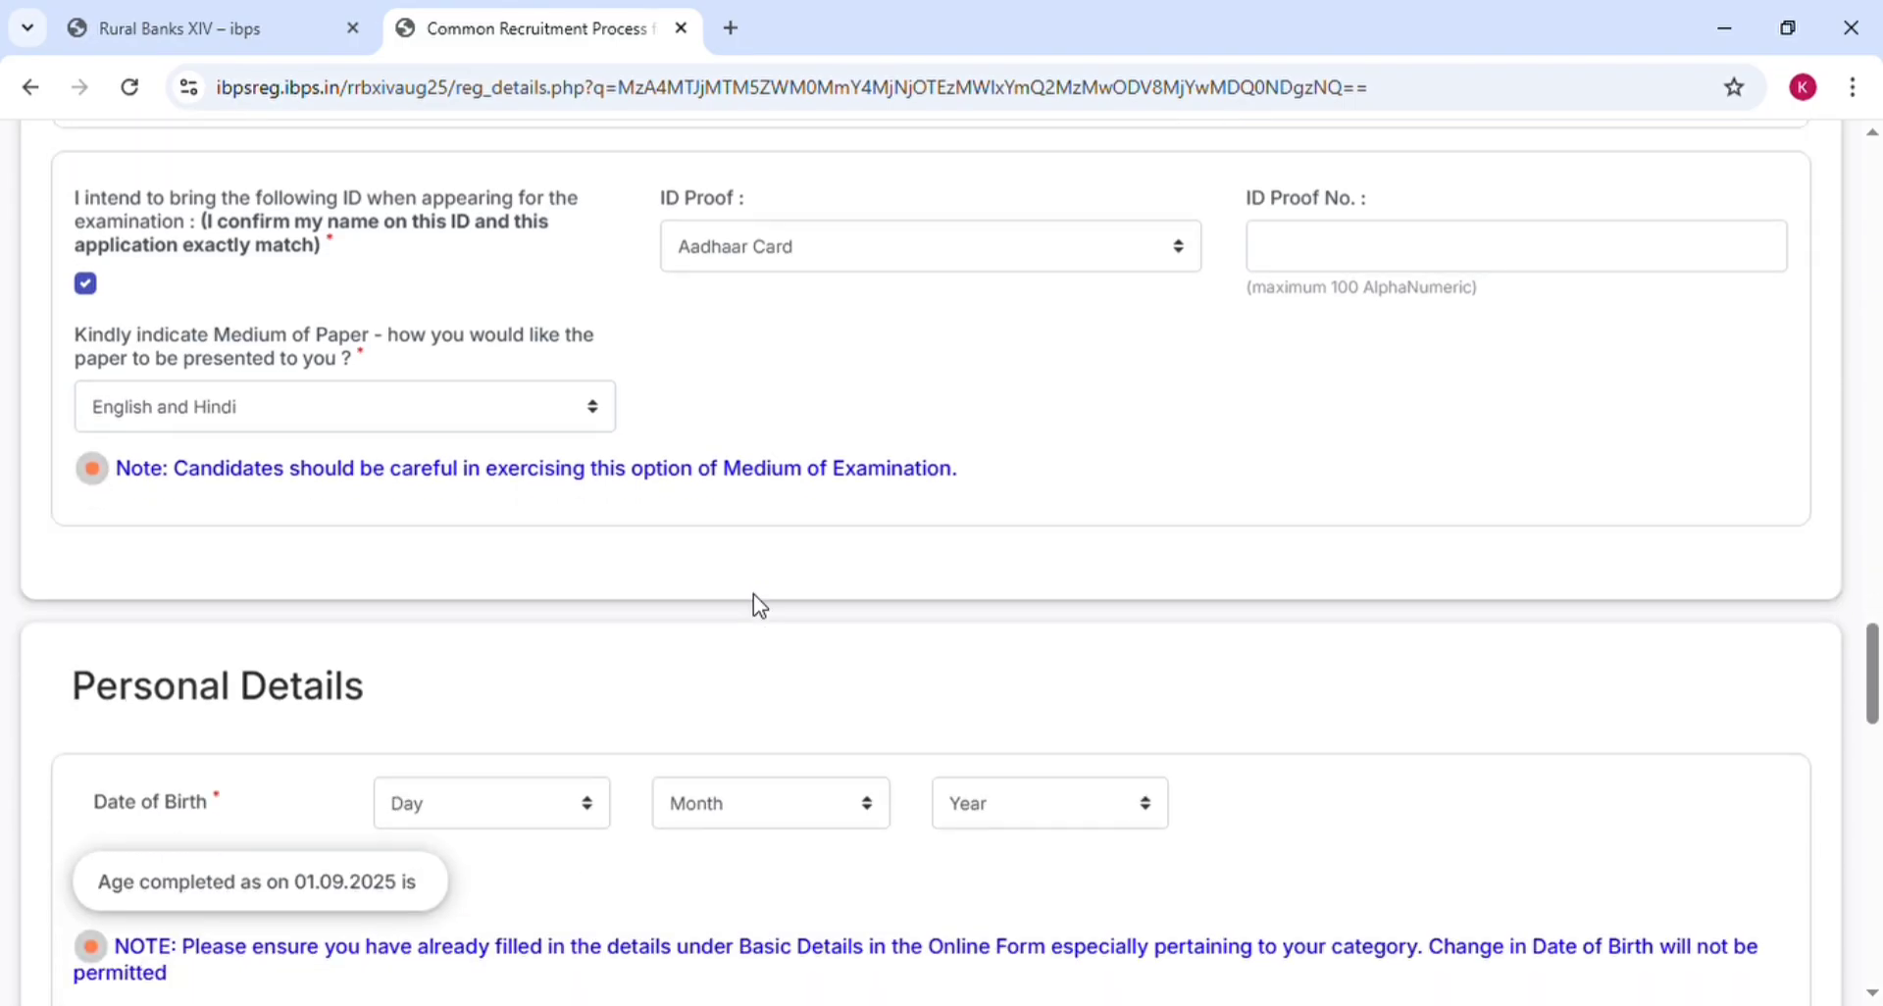
Enter the date of birth as Day 01, Month January, Year 2002 in Personal Details
scroll(760, 605, "down", 3)
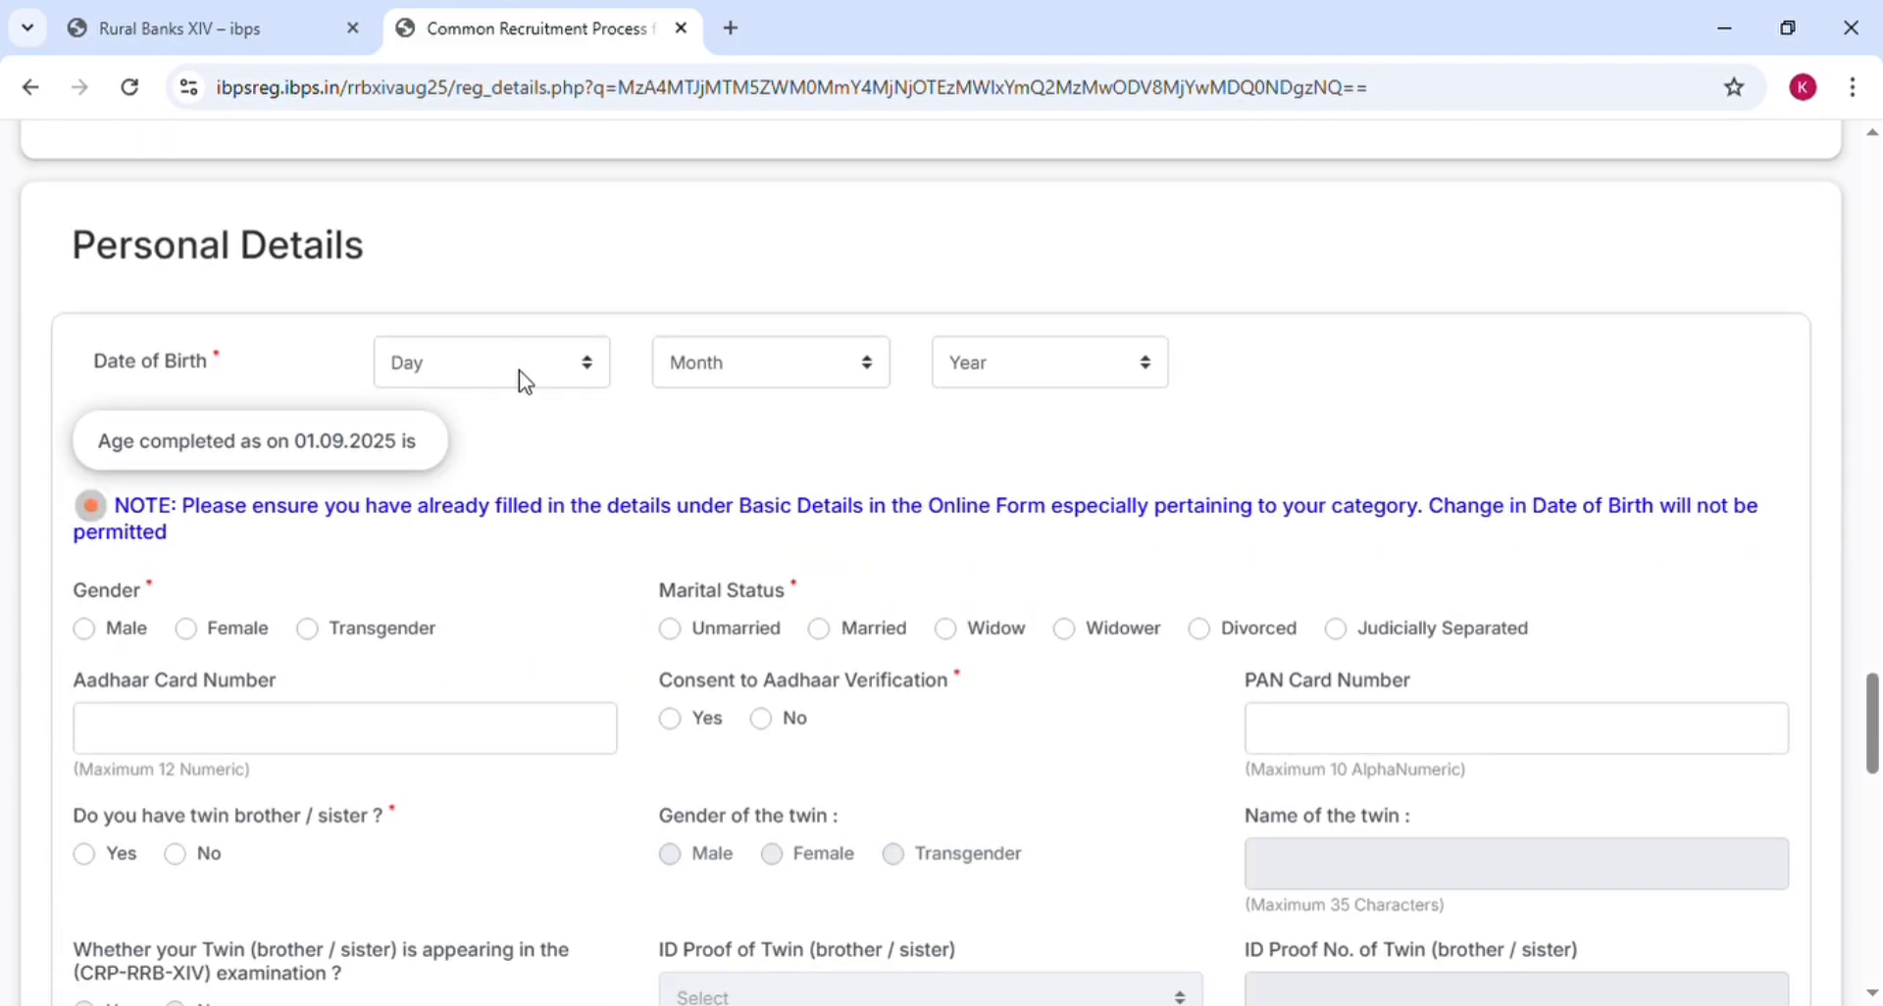
left_click(525, 380)
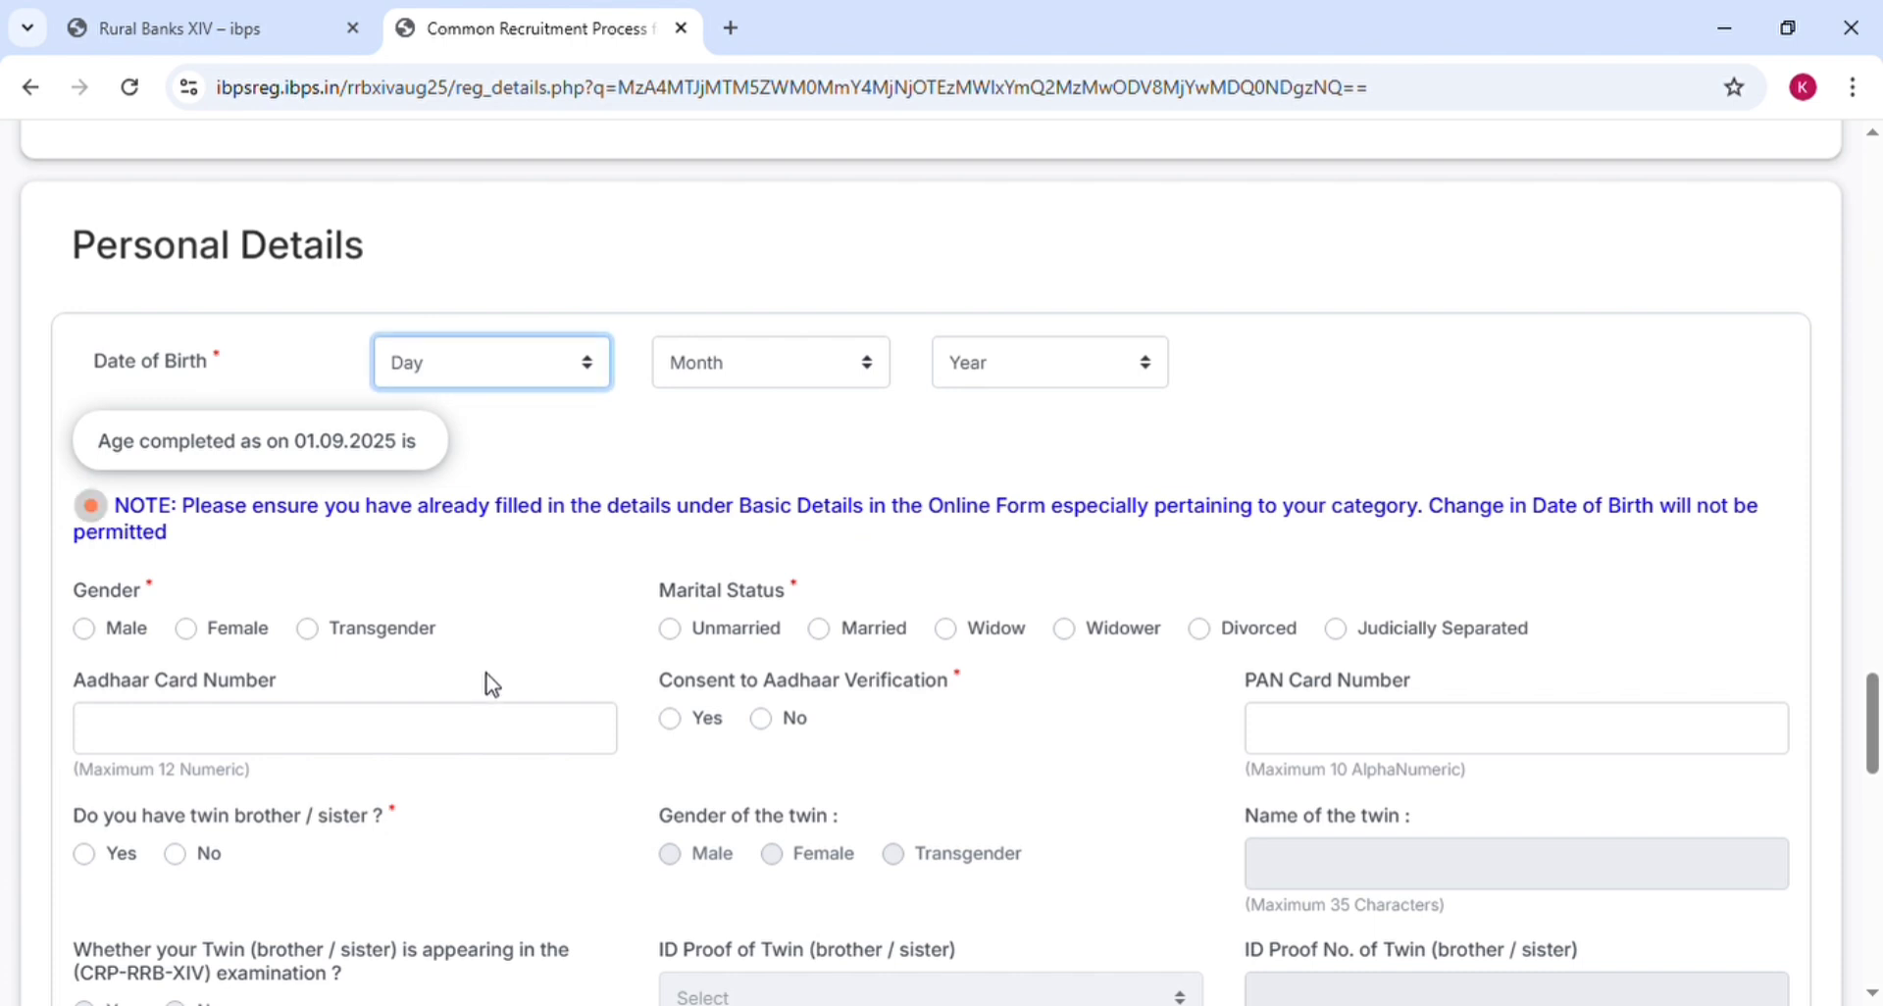
key("Down")
key("Tab")
key("Down")
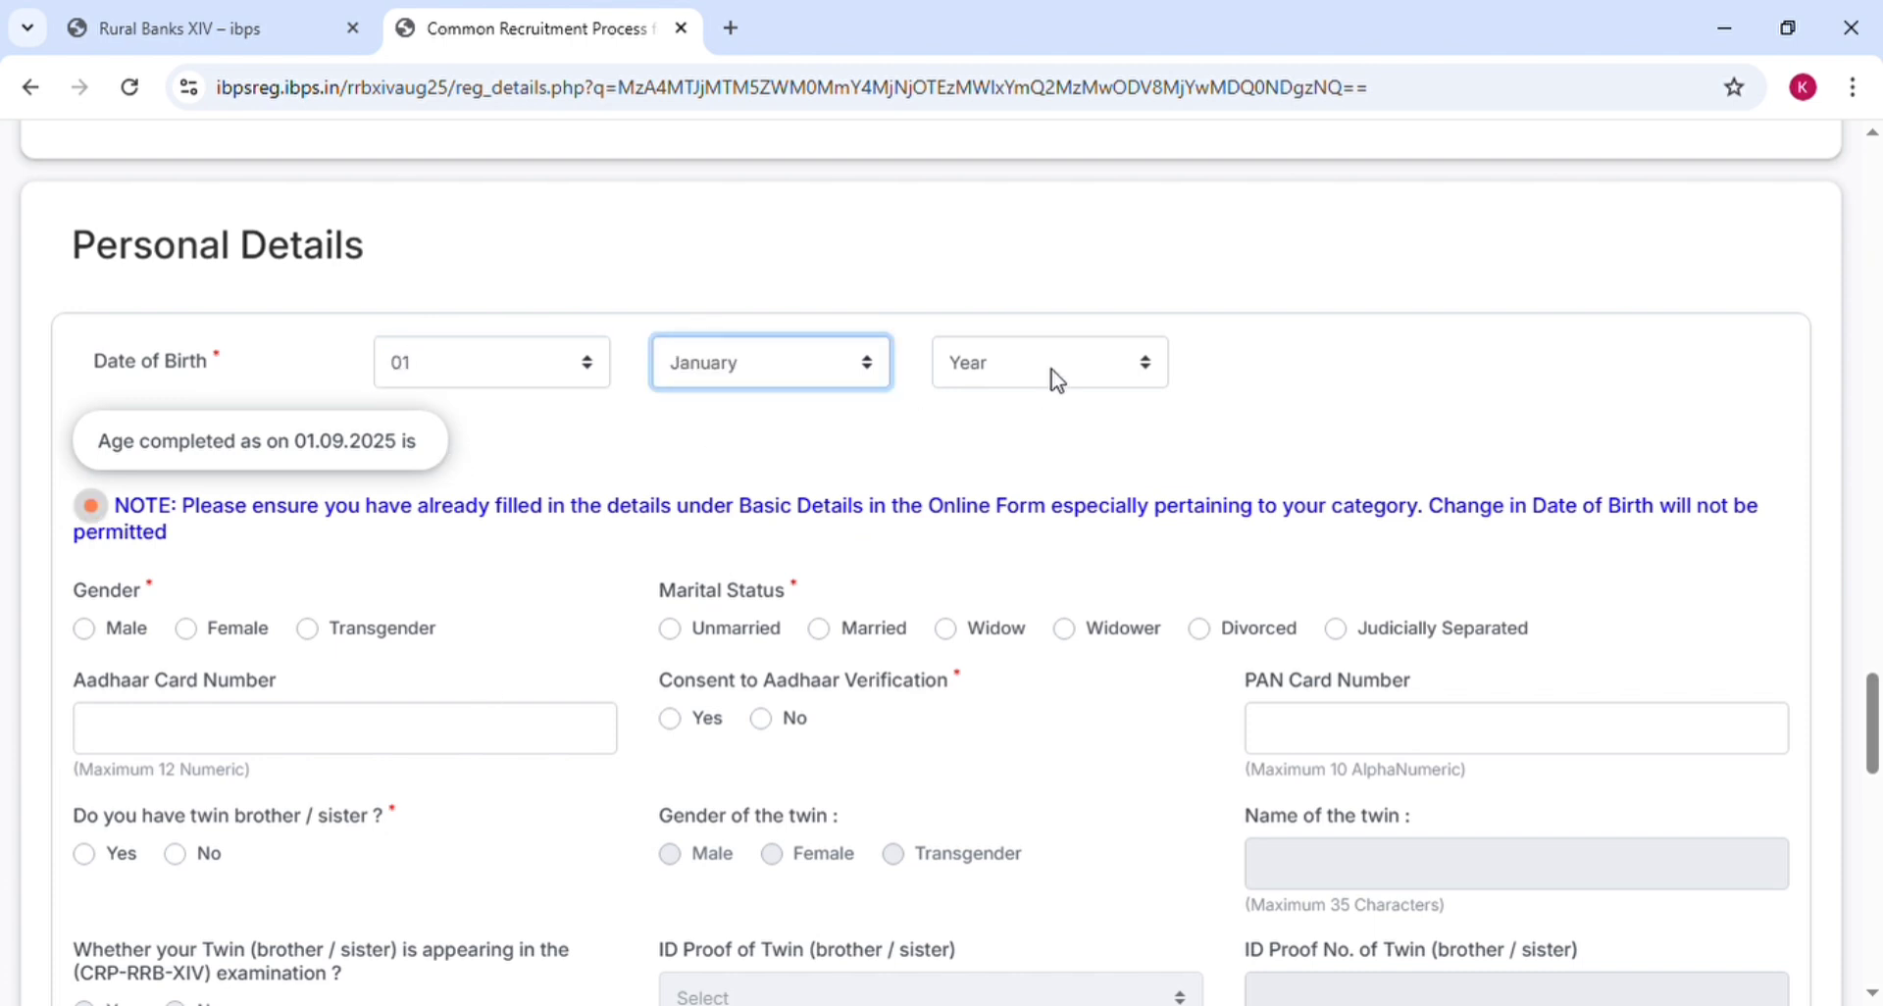
key("Tab")
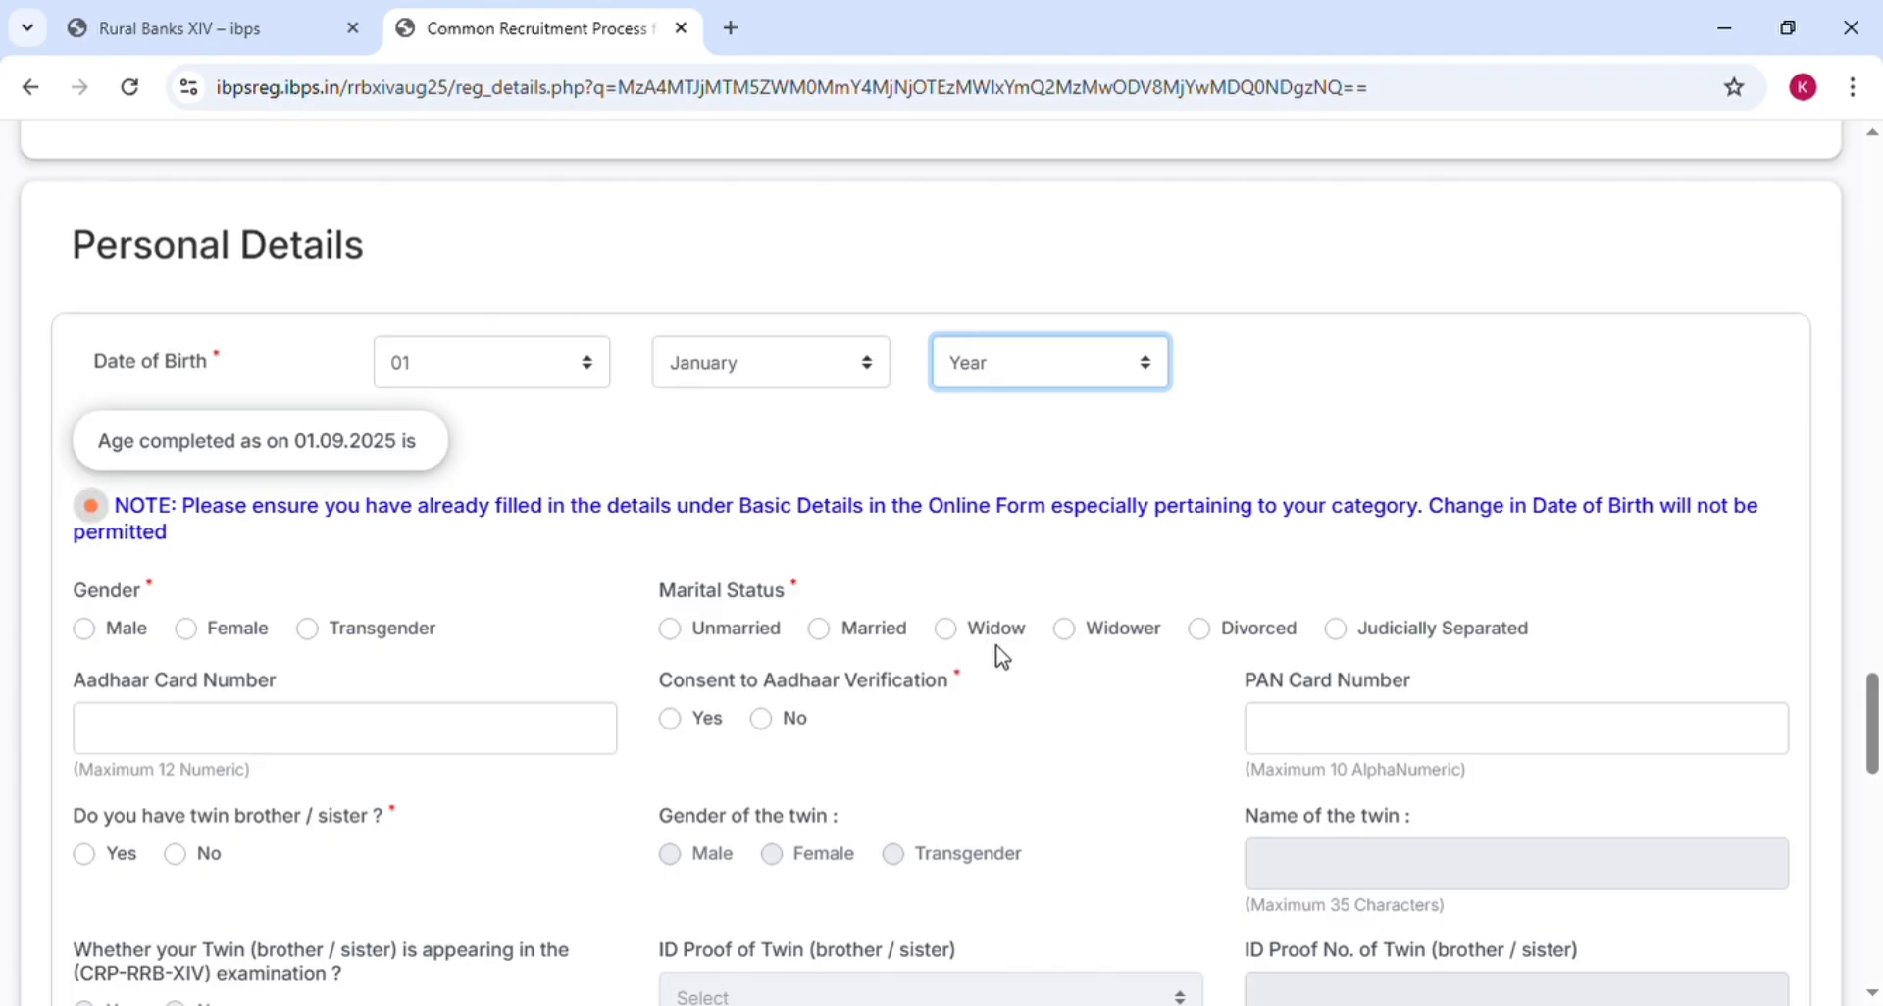
type("2002")
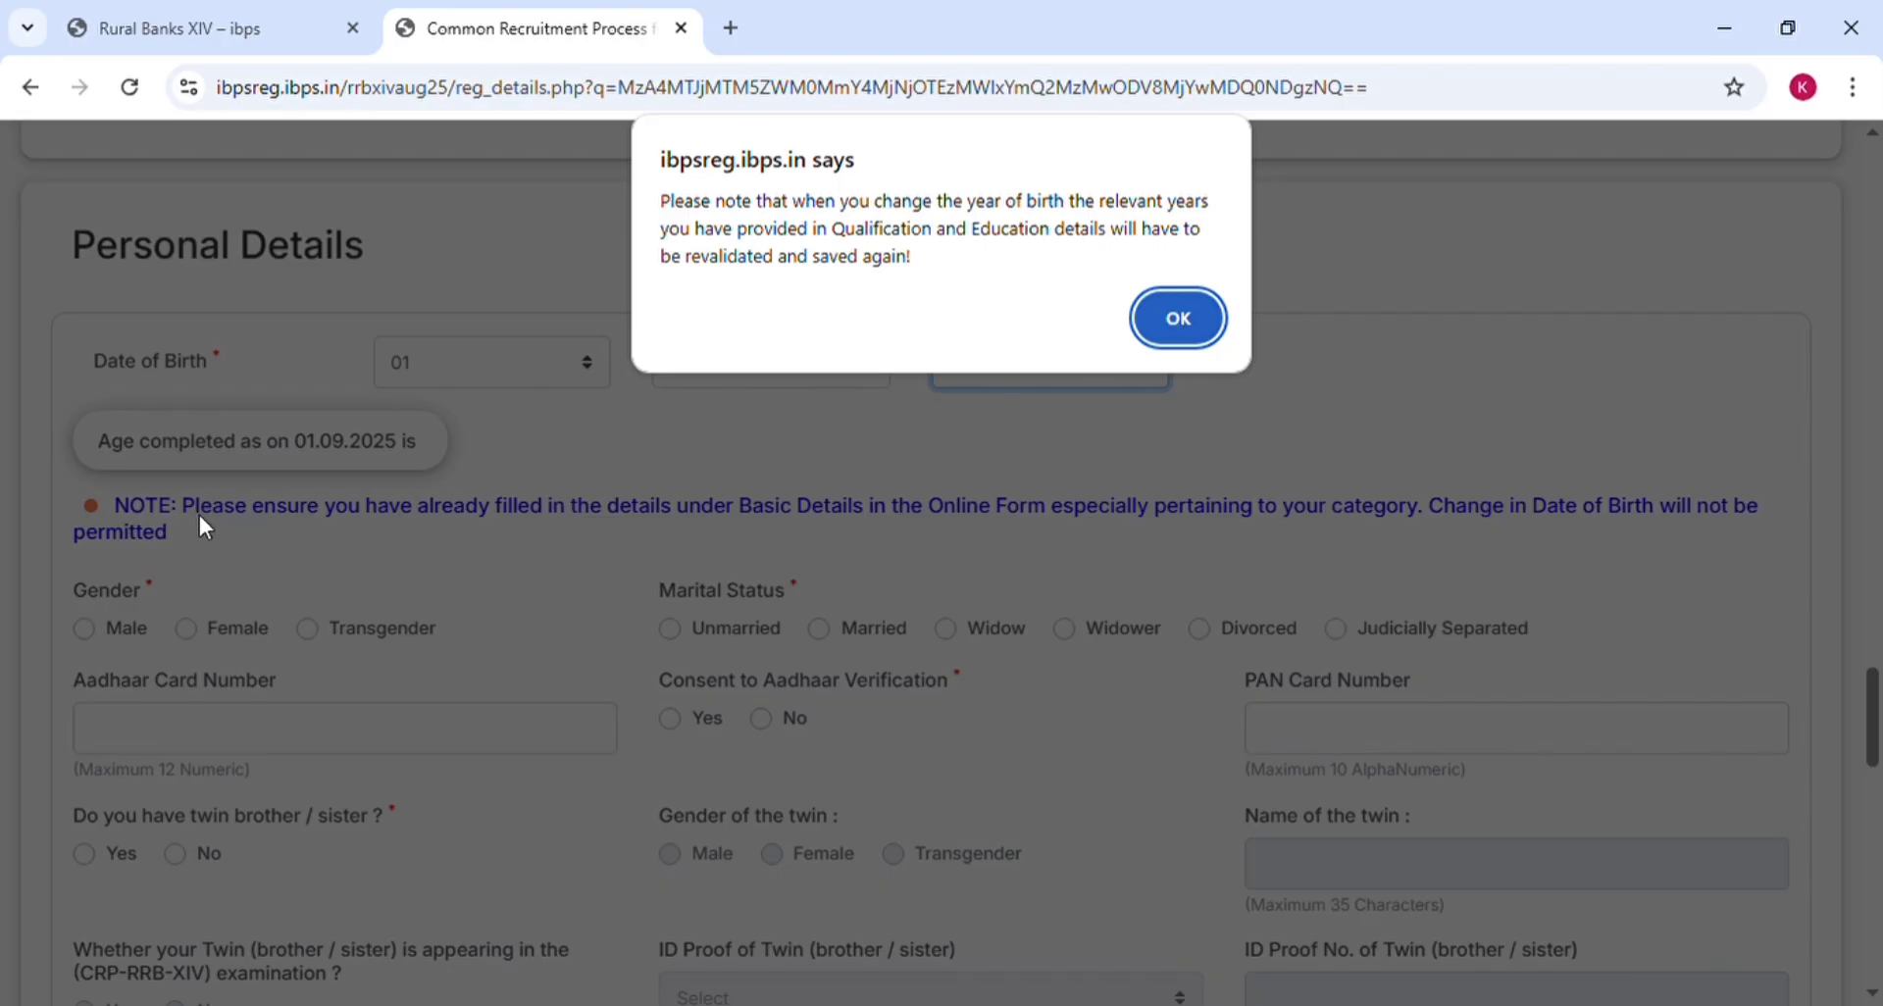
Dismiss the year-of-birth change warning so the calculated age shows
key("Return")
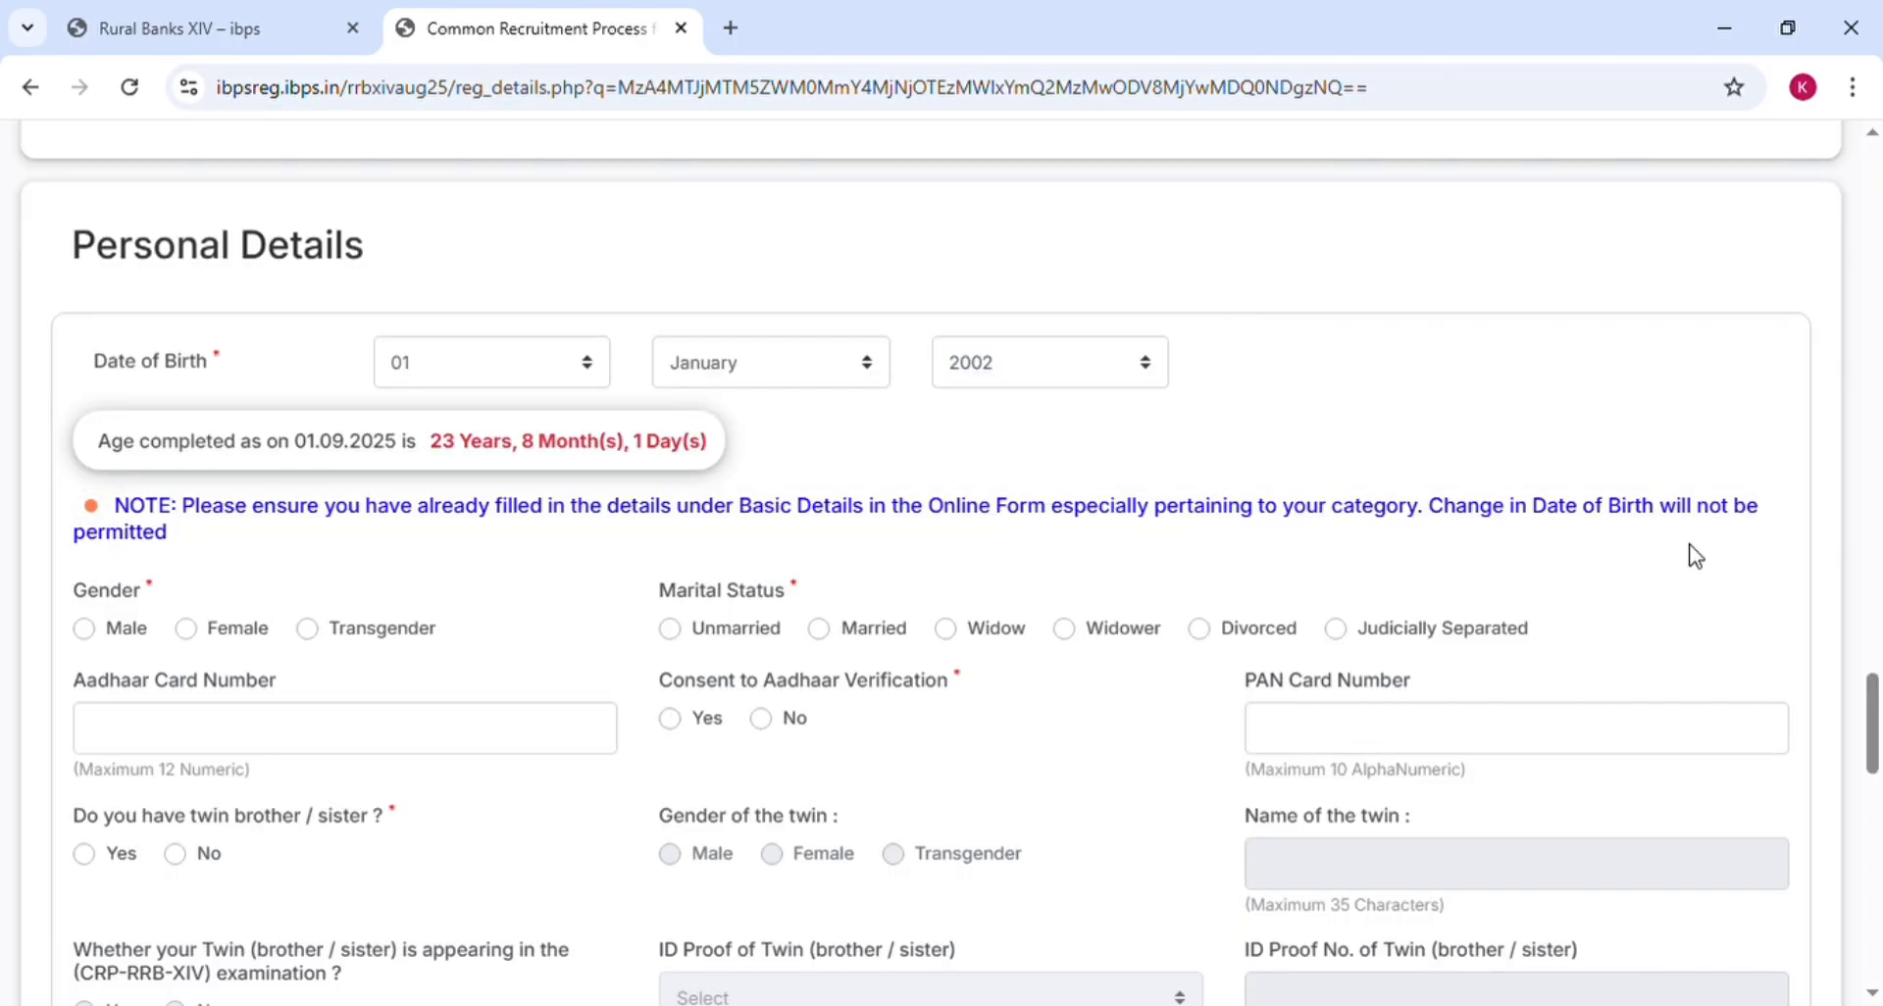
scroll(1695, 556, "down", 1)
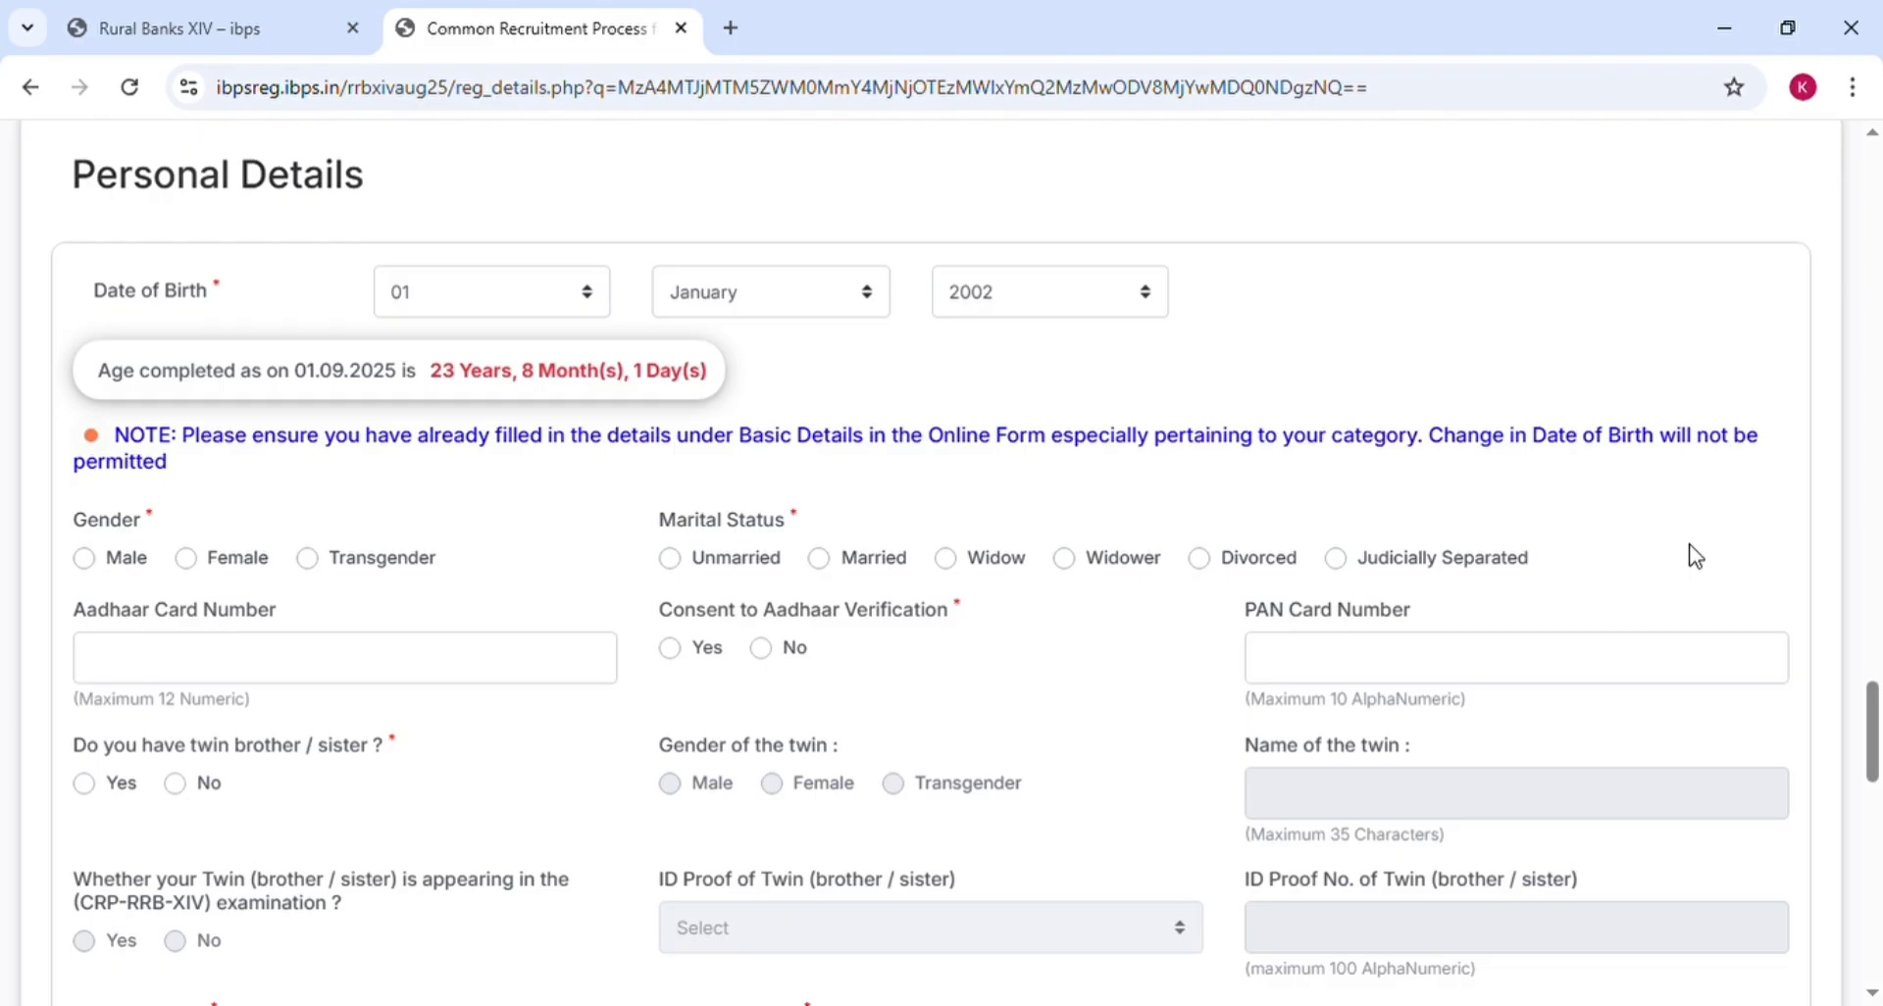
scroll(1695, 556, "down", 3)
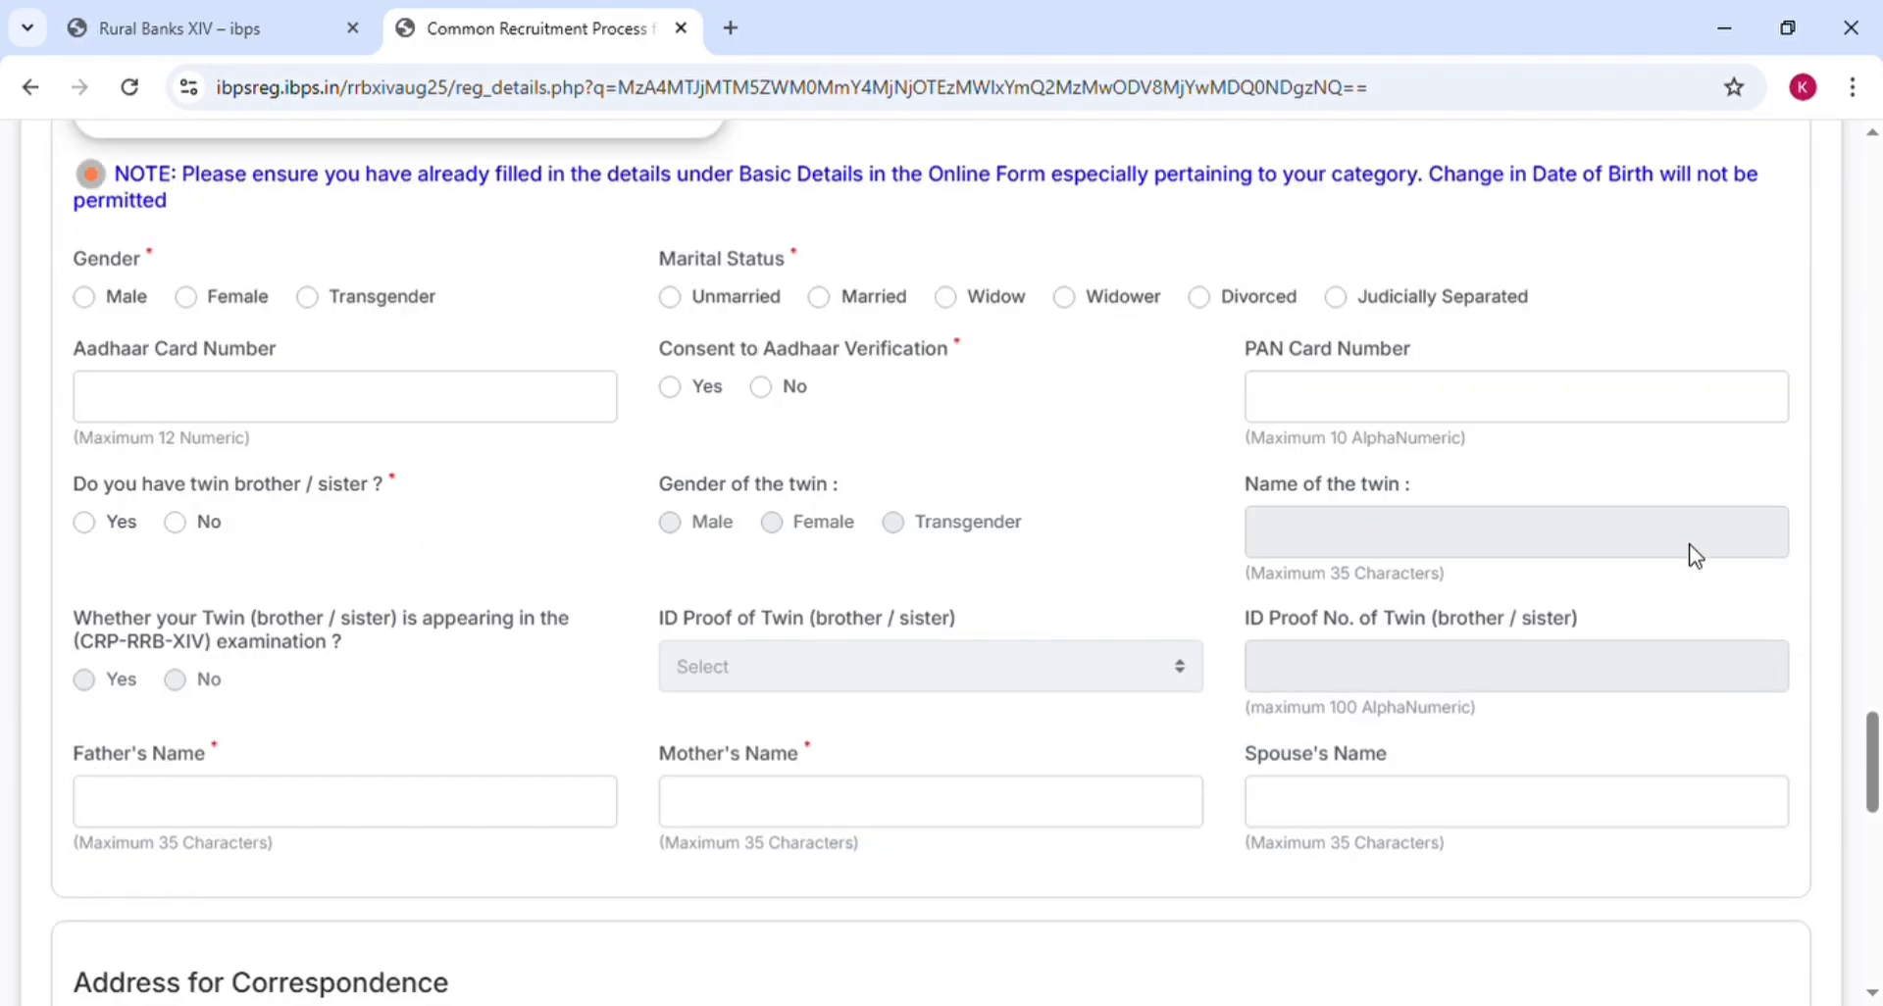
Set gender to Male and marital status to Married
left_click(86, 299)
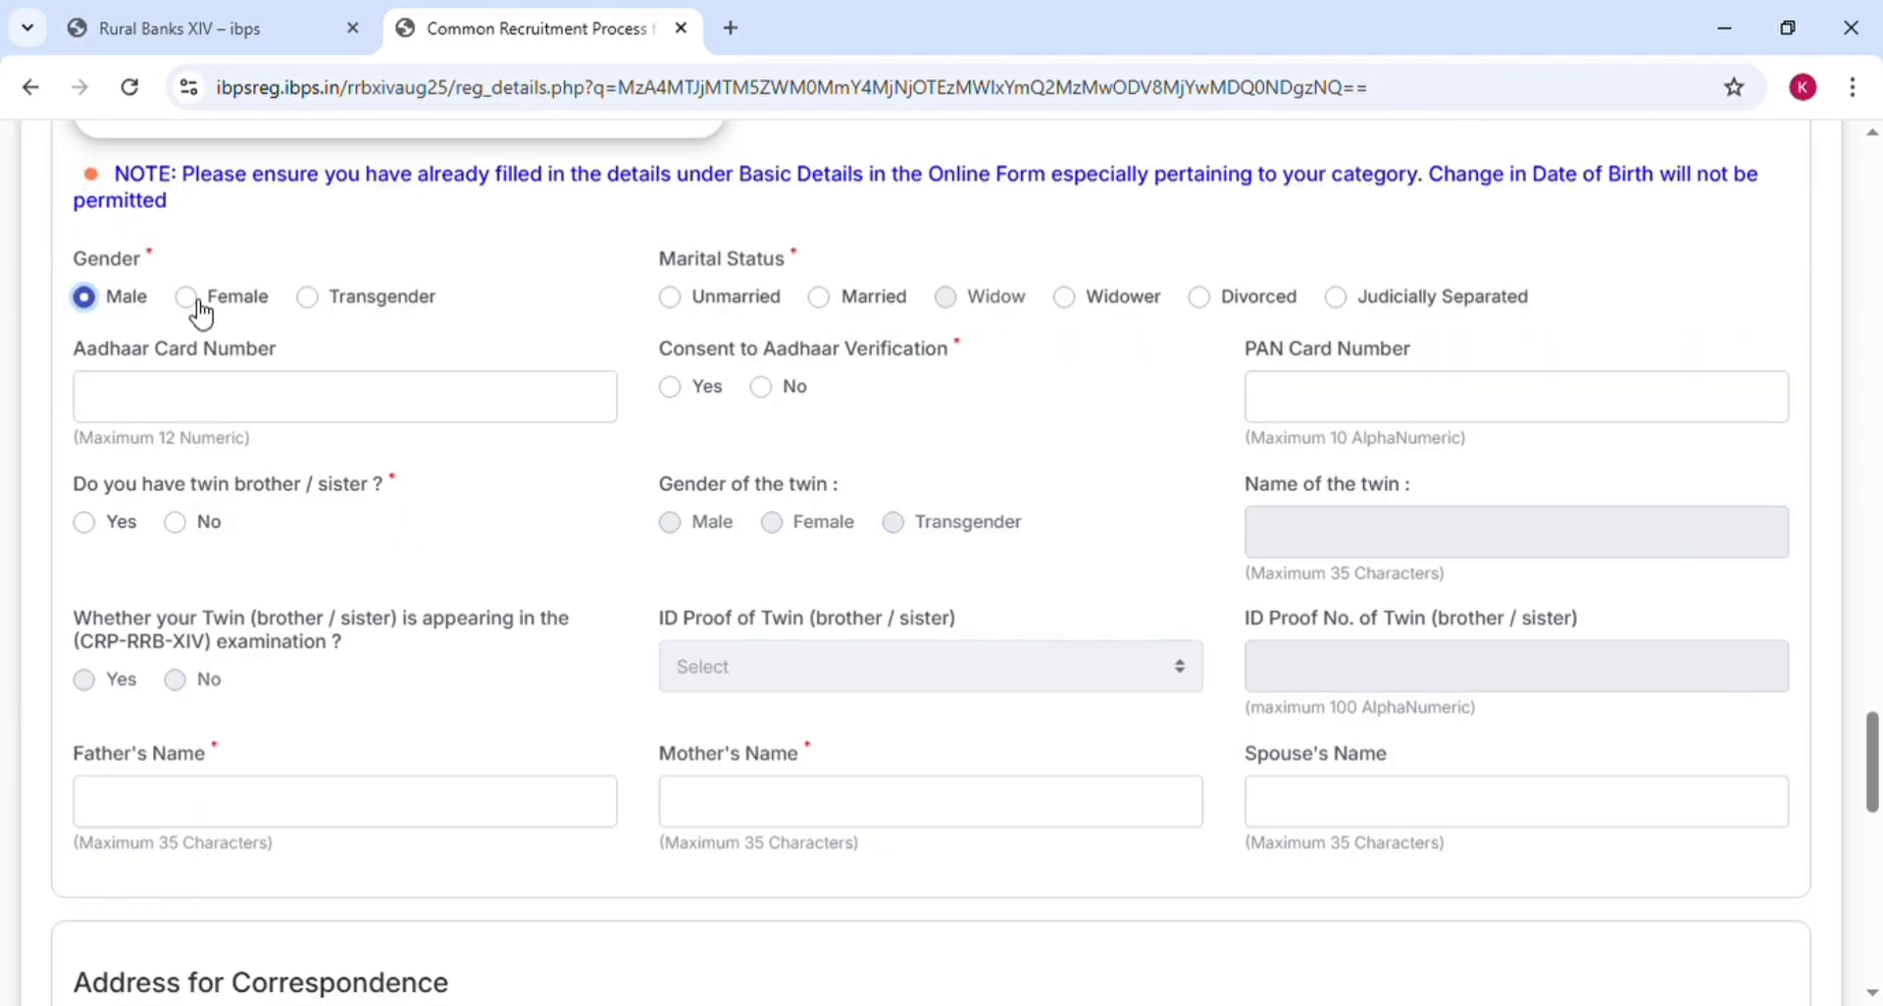
left_click(196, 302)
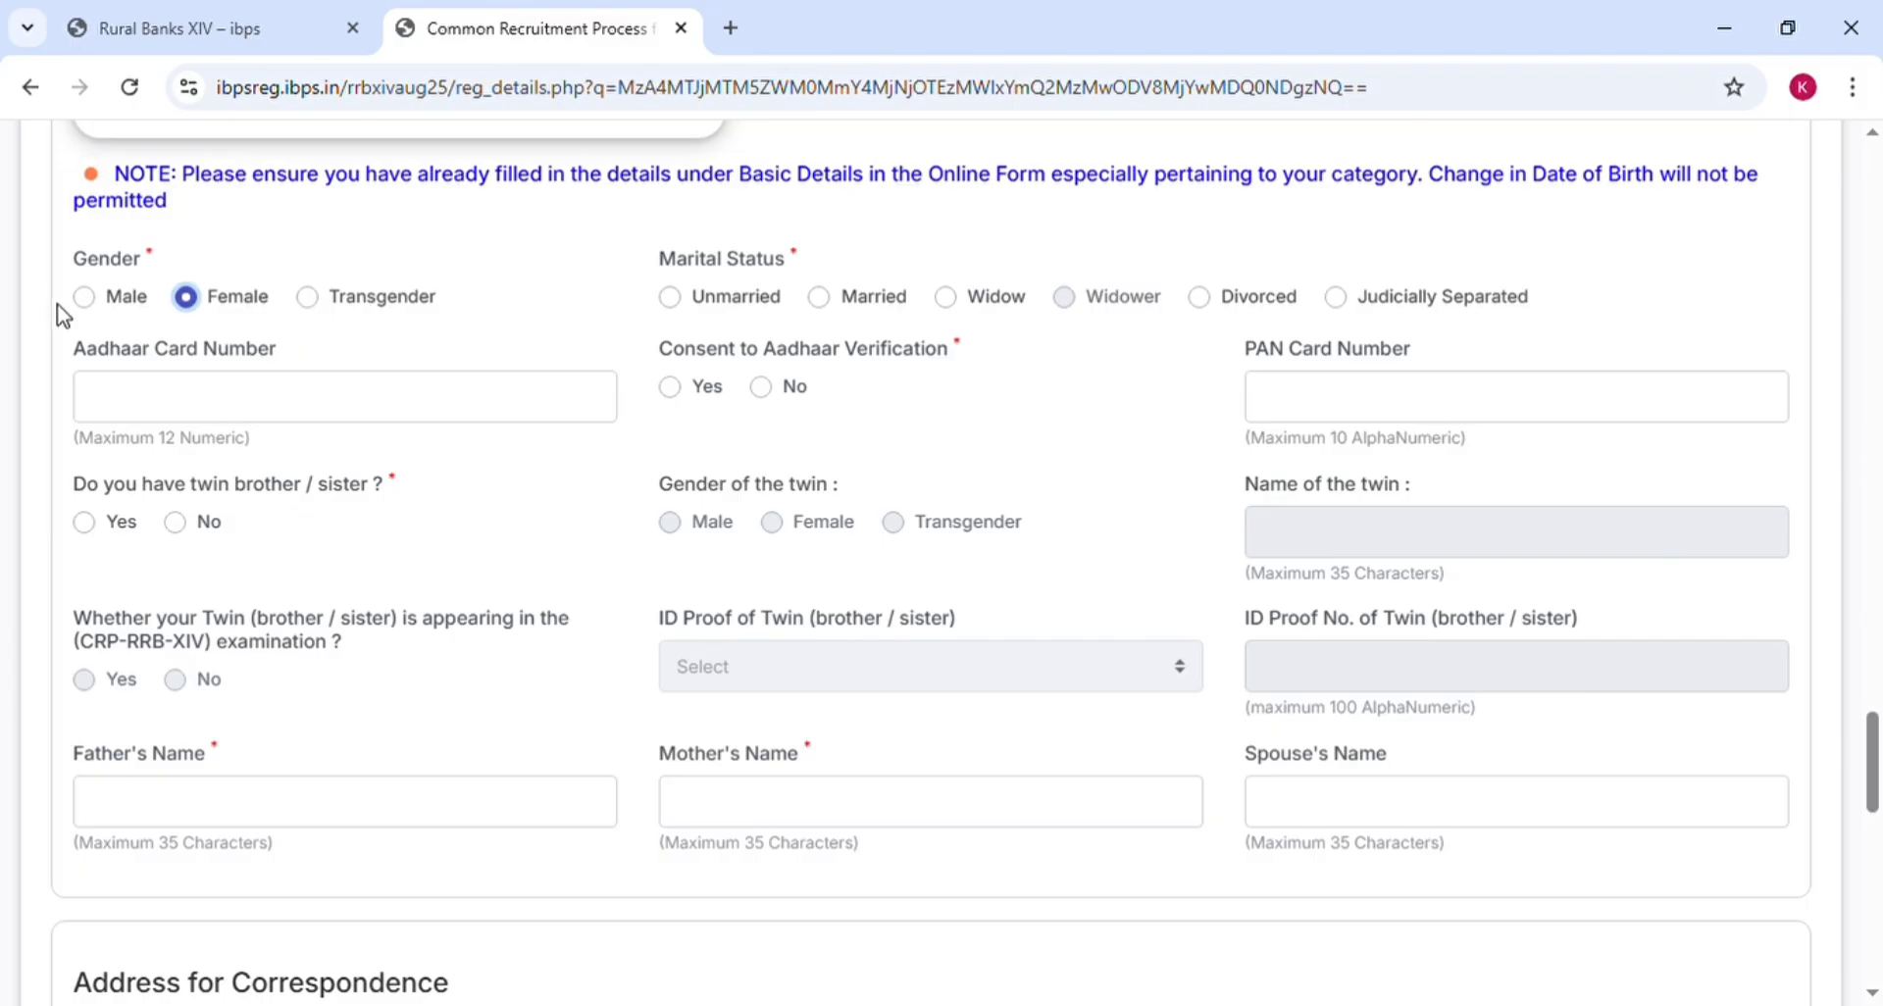
key("Right")
key("Right")
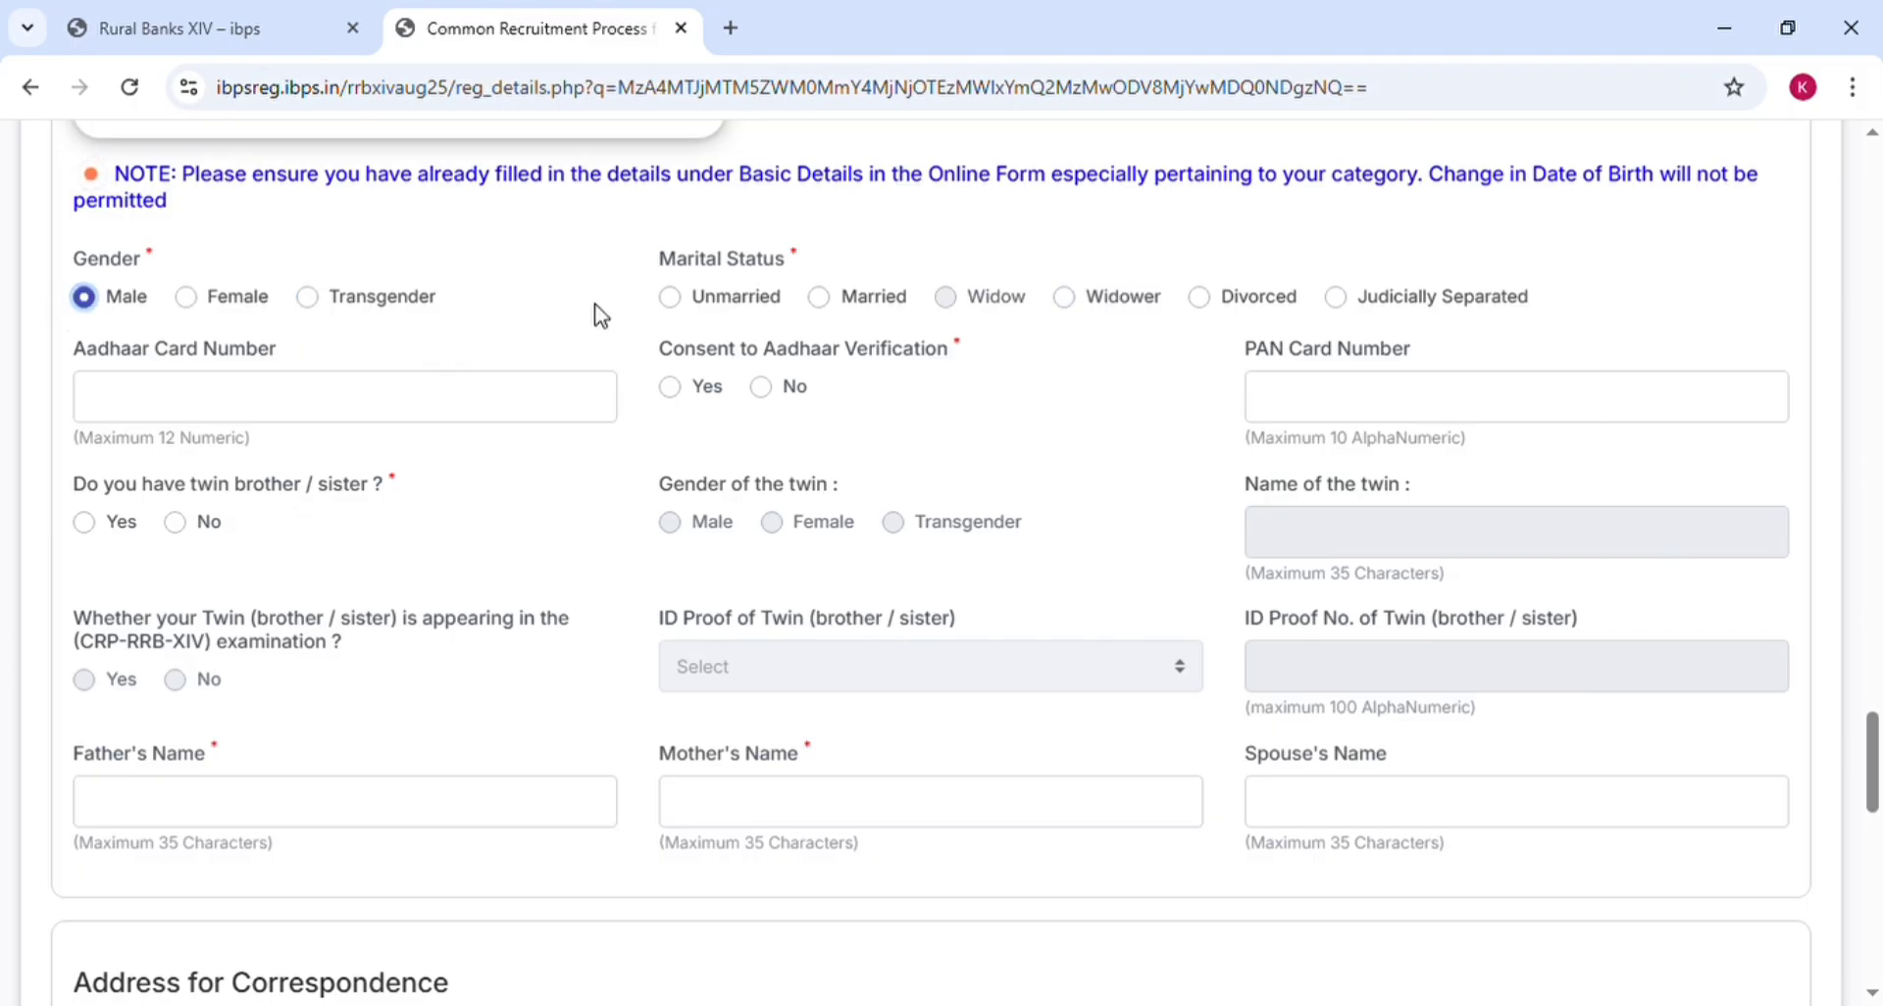
left_click(661, 289)
left_click(832, 306)
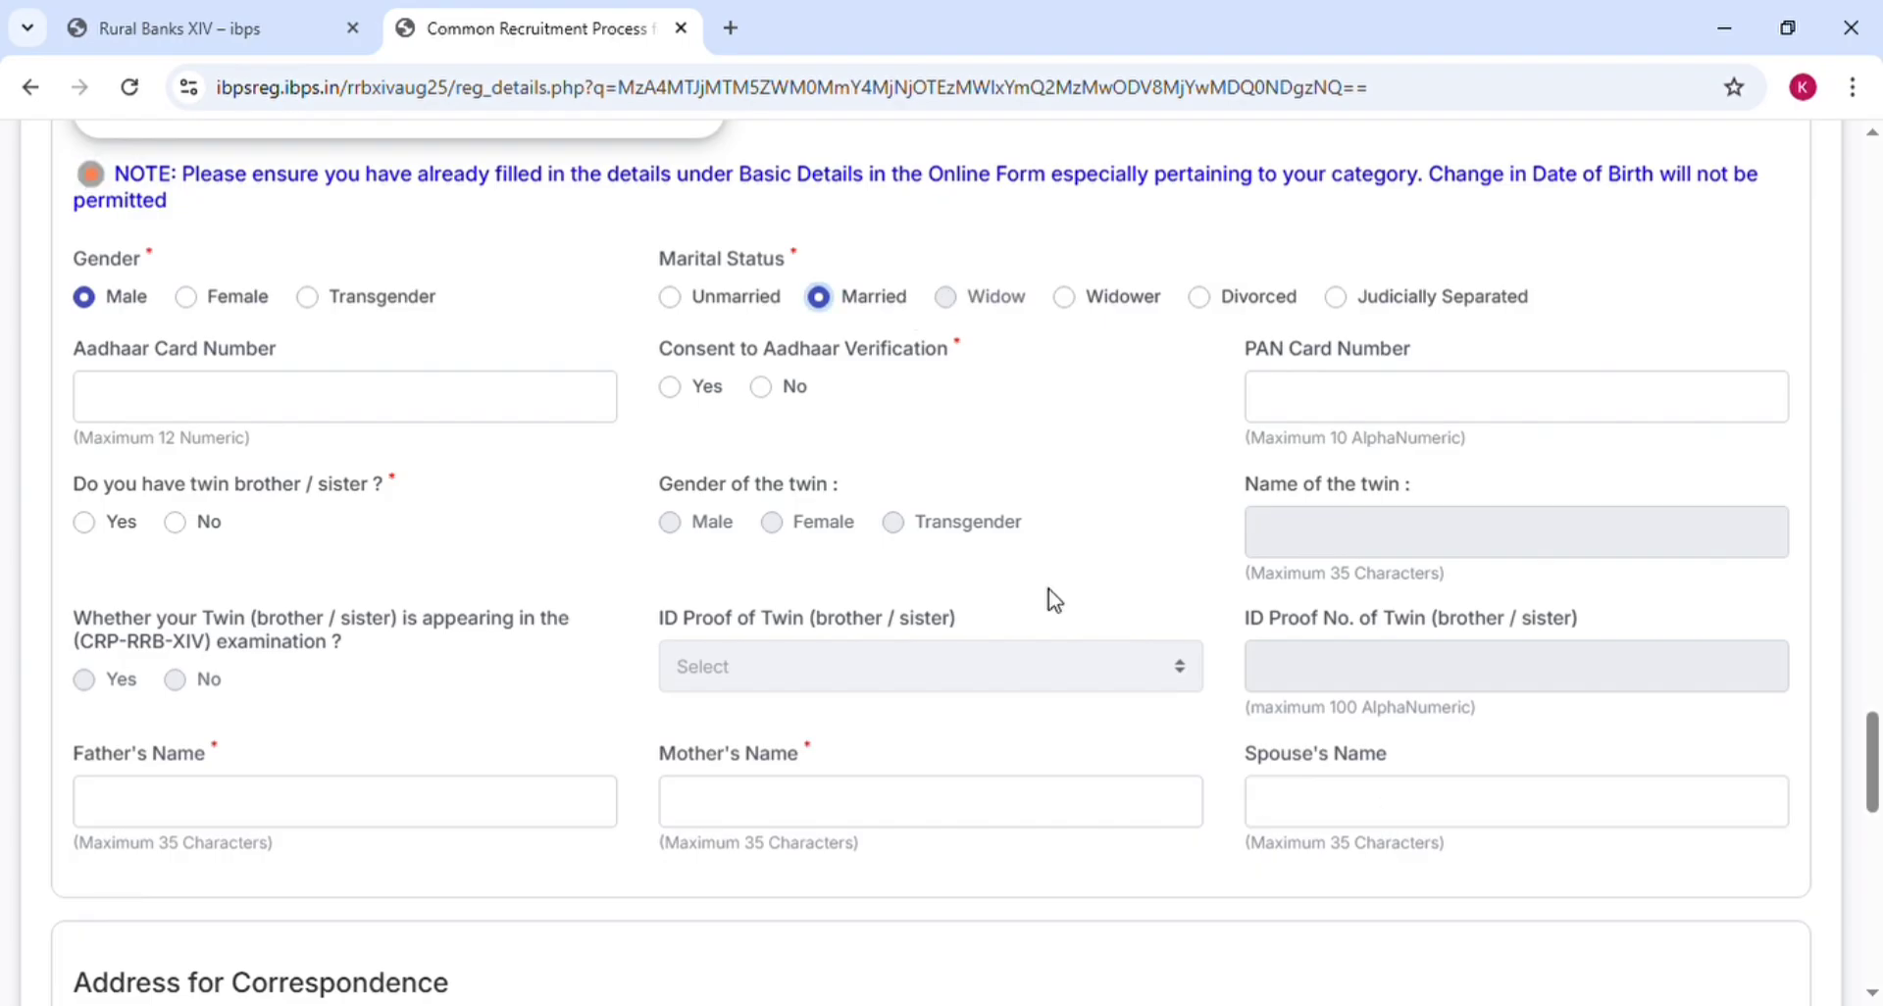
Switch marital status to Unmarried and answer Yes to consent for Aadhaar verification
left_click(1386, 812)
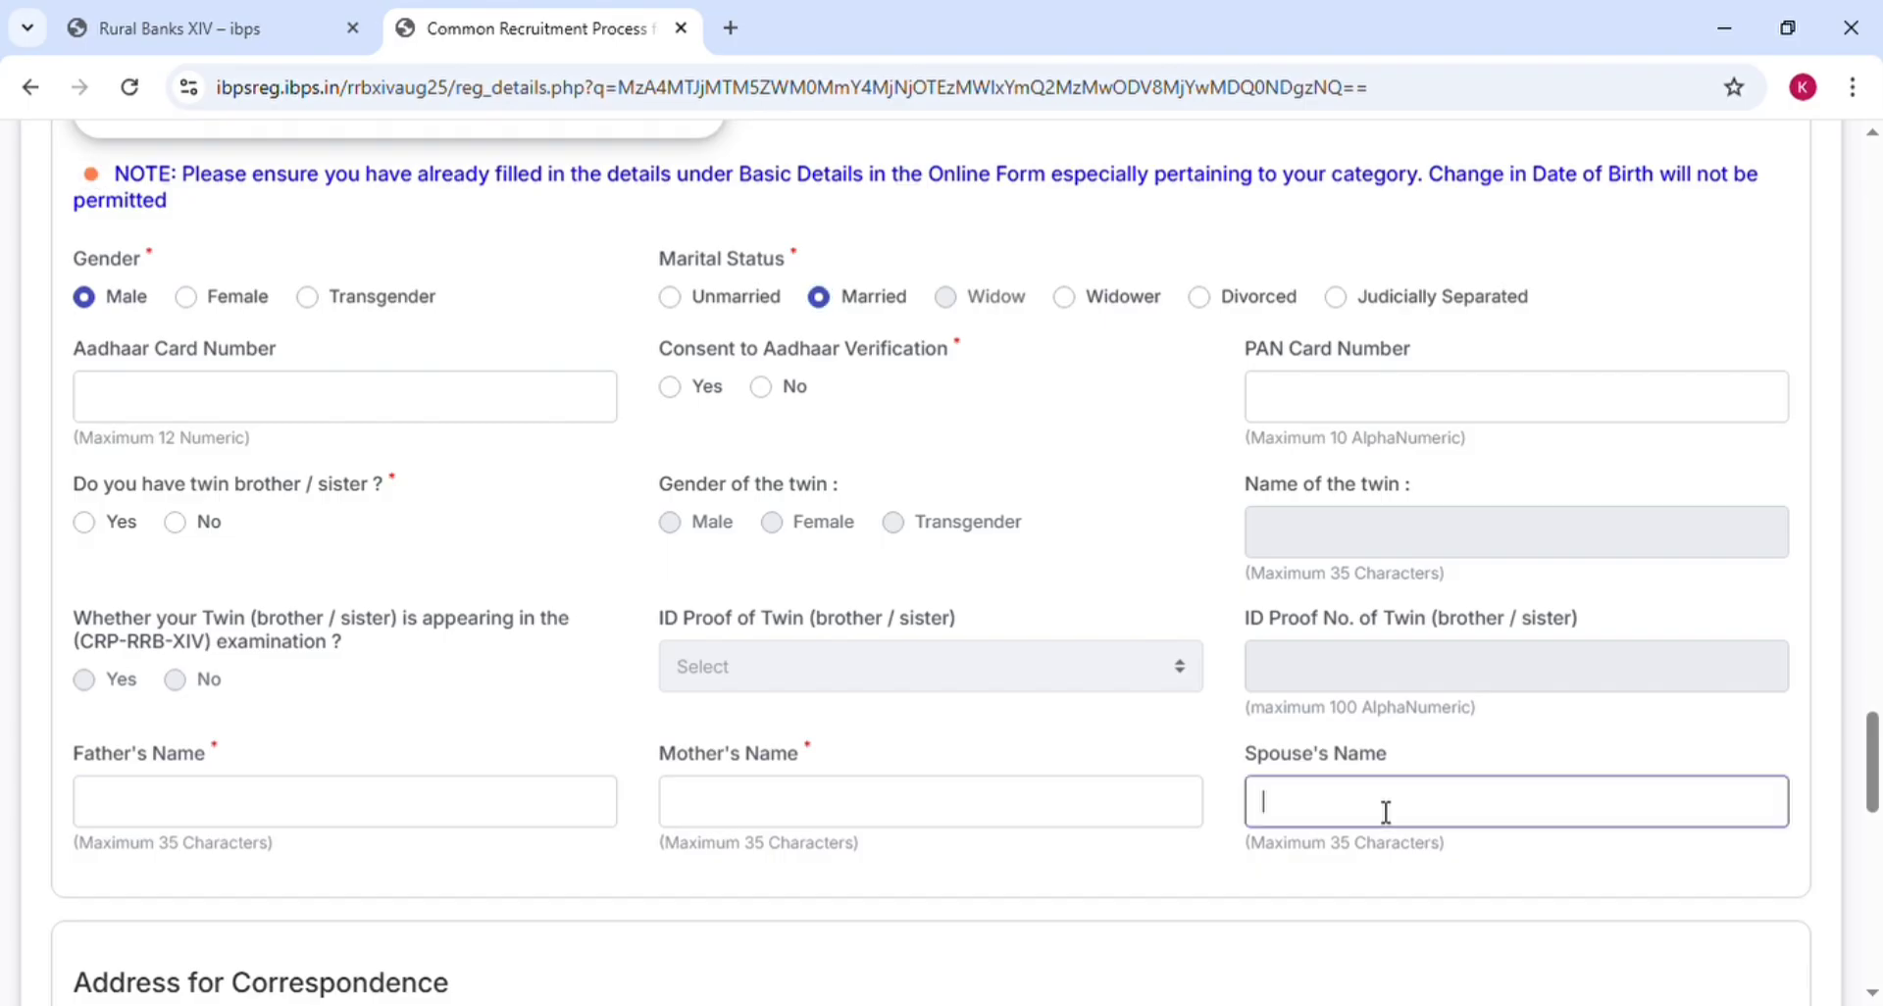
left_click(677, 300)
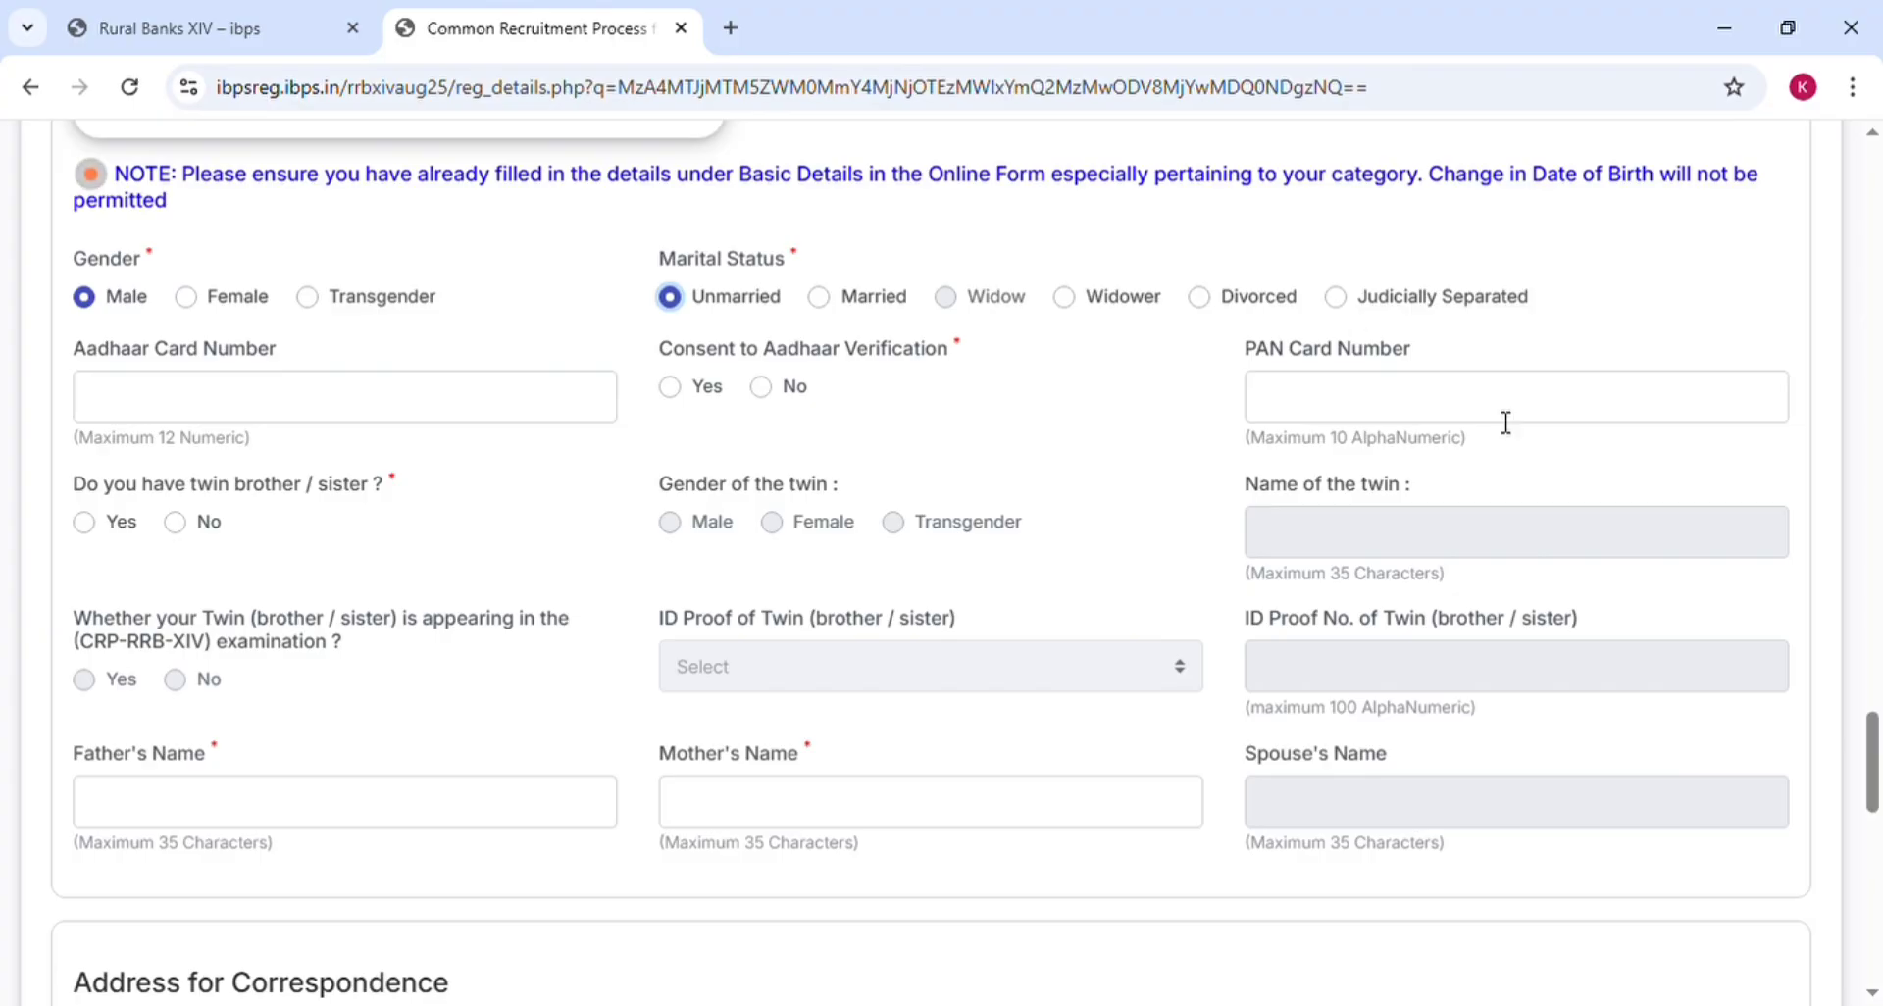
left_click(417, 412)
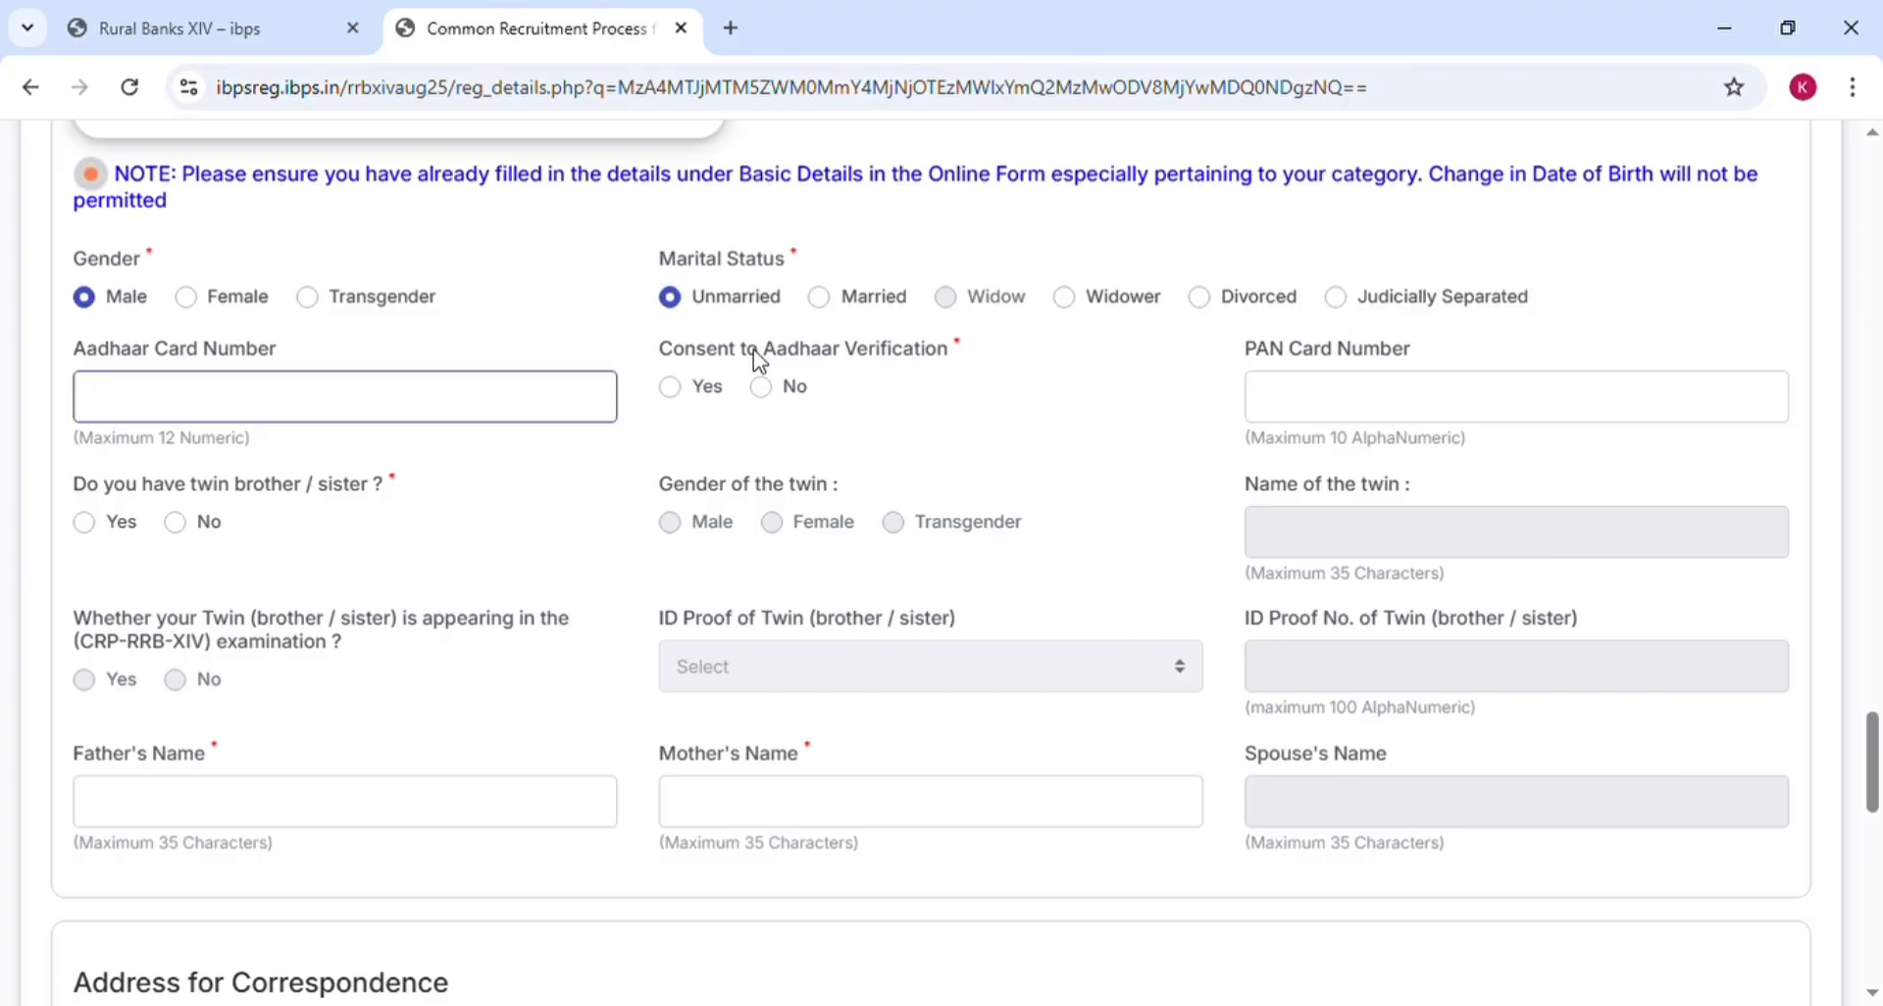
left_click(775, 392)
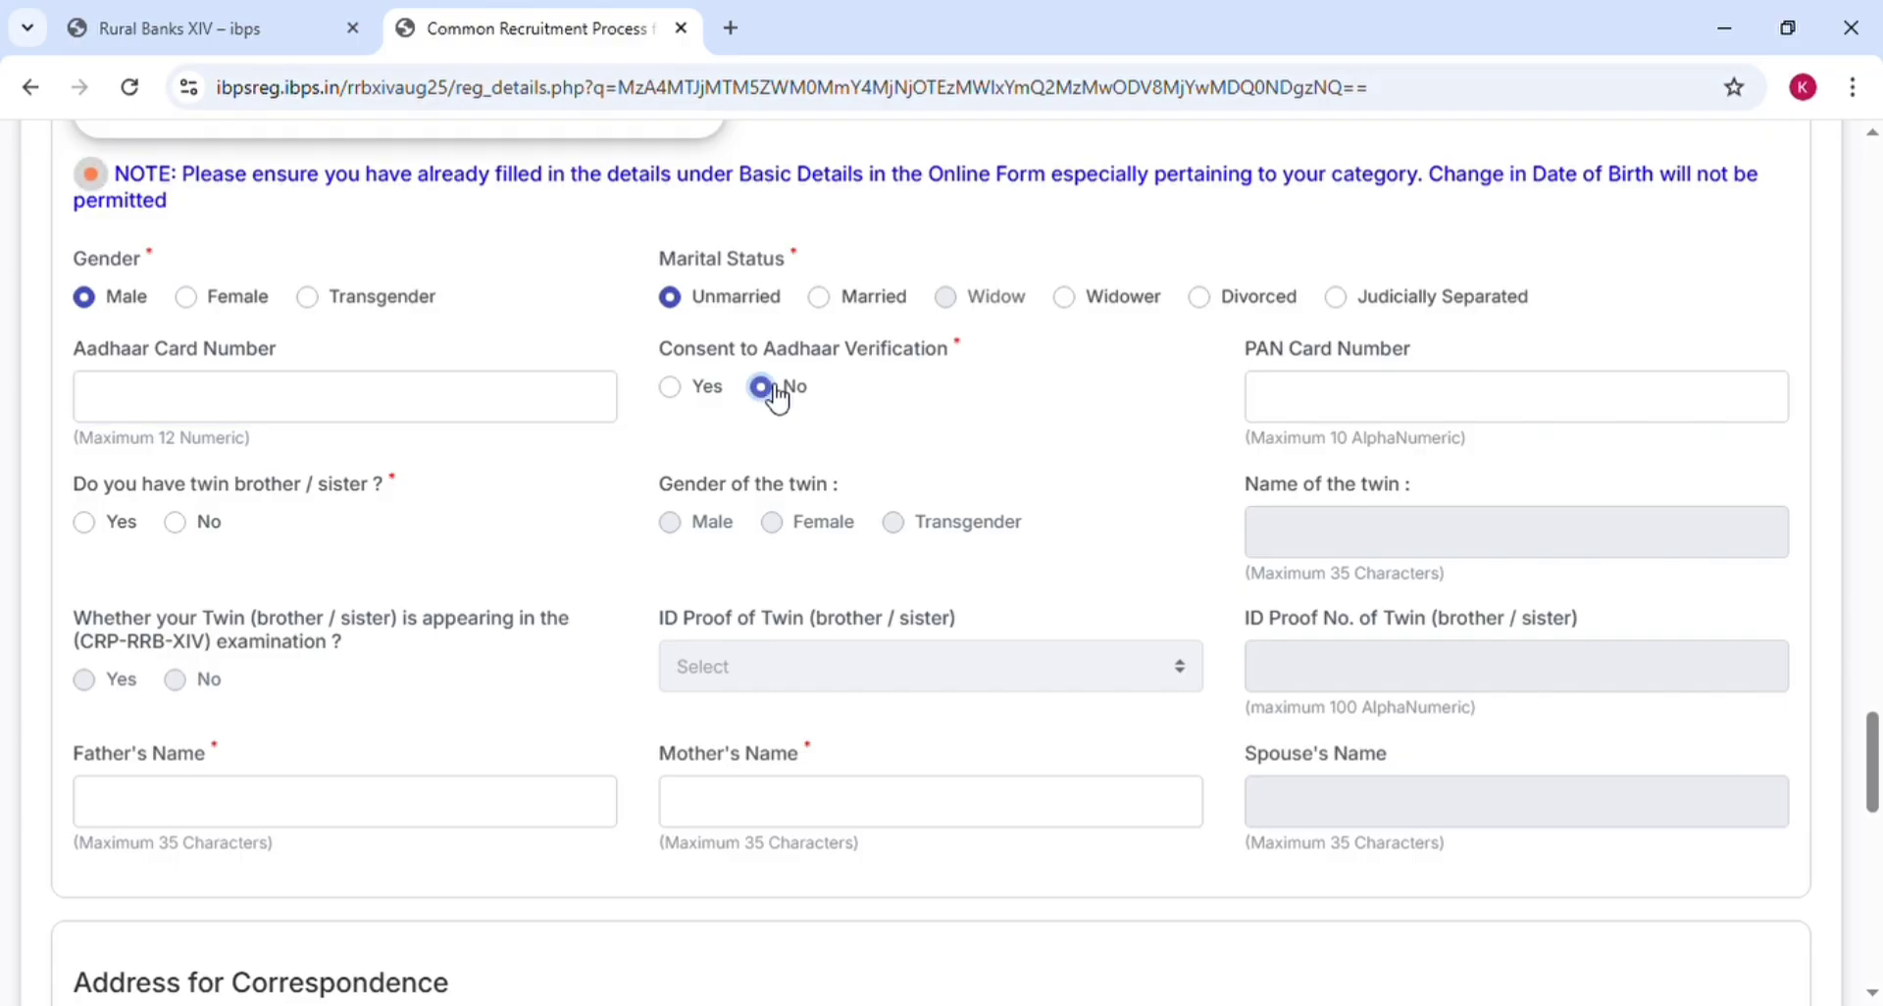
left_click(478, 409)
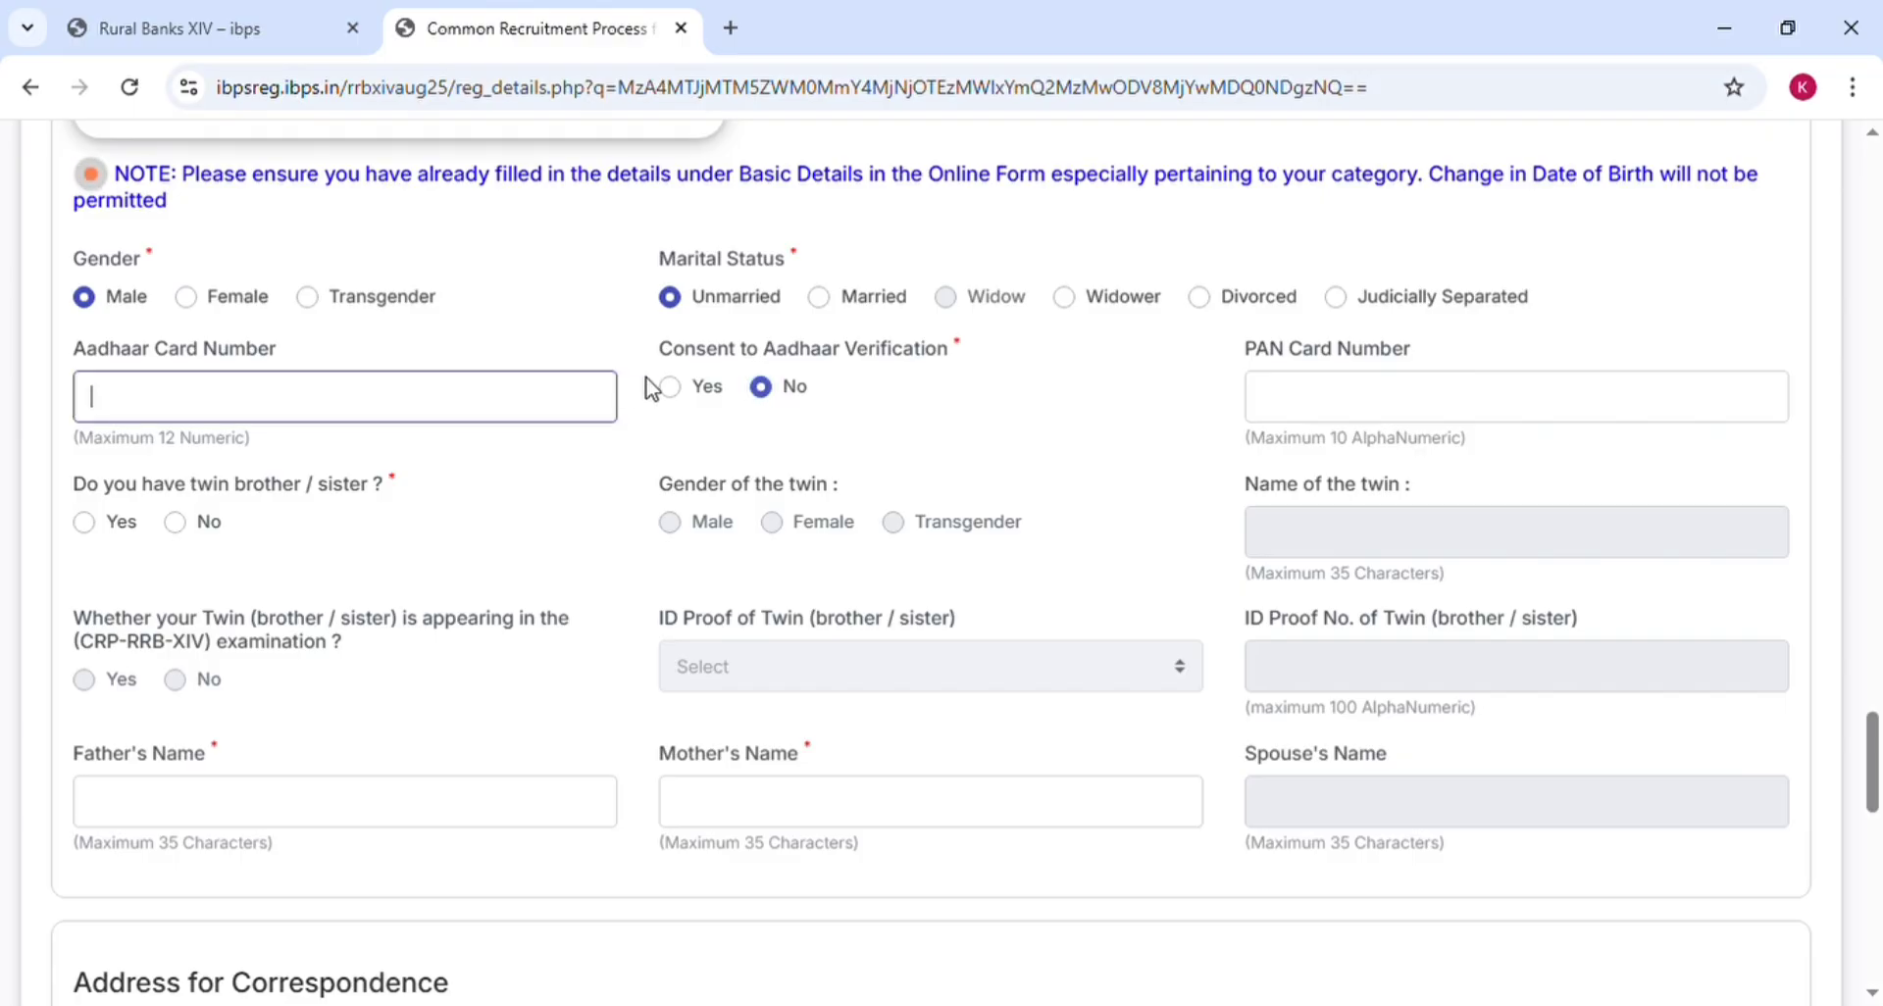
left_click(685, 391)
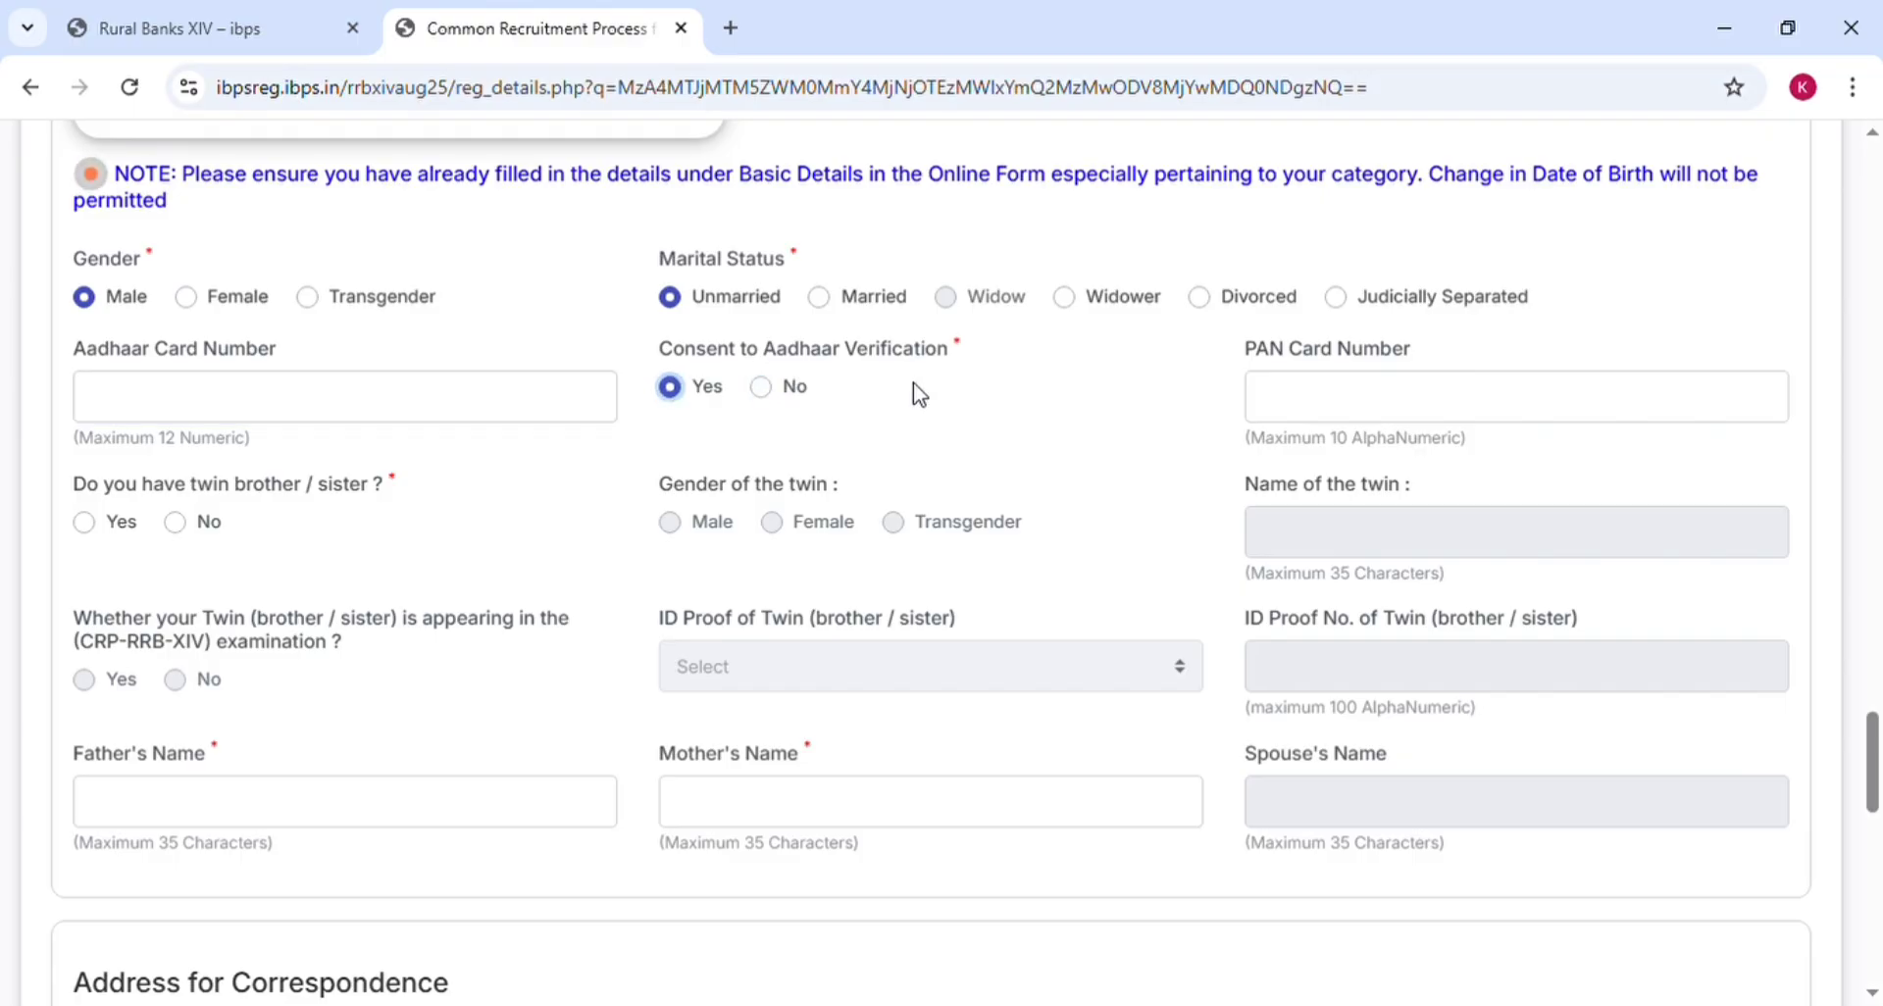
left_click(1312, 402)
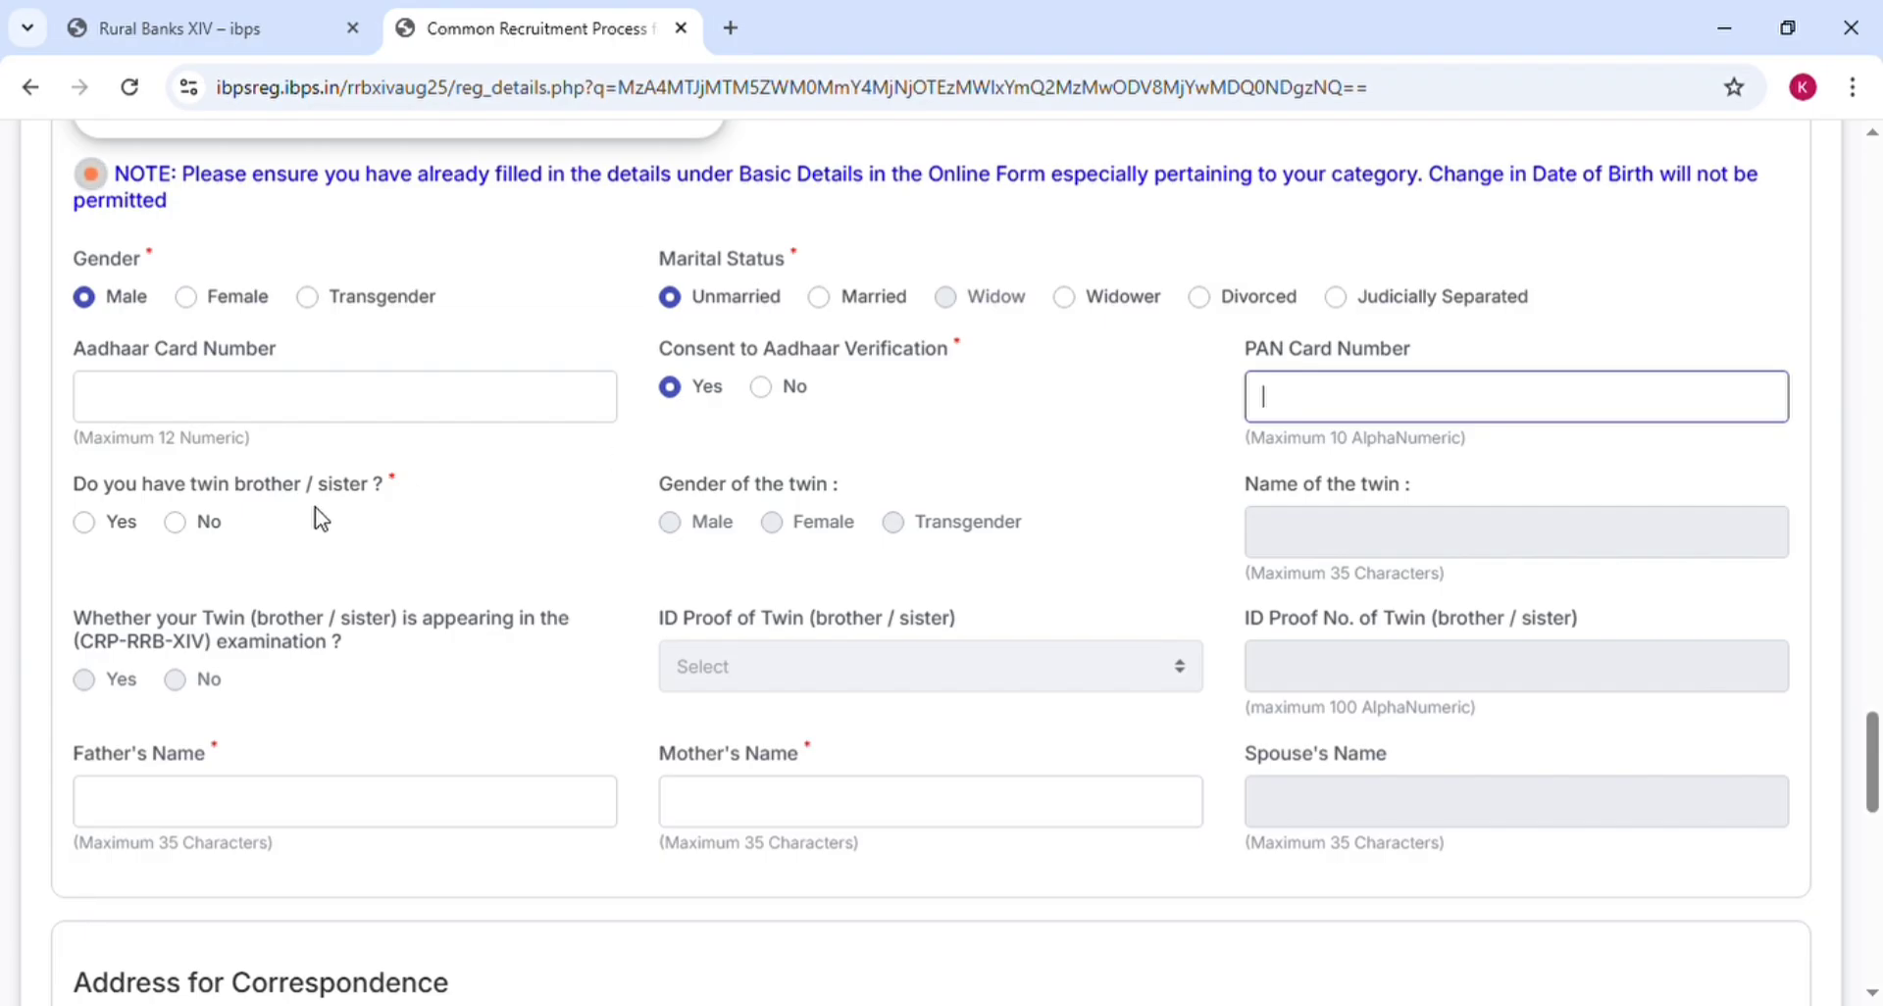
Answer No to 'Do you have twin brother / sister?', disabling the twin detail fields
left_click(92, 536)
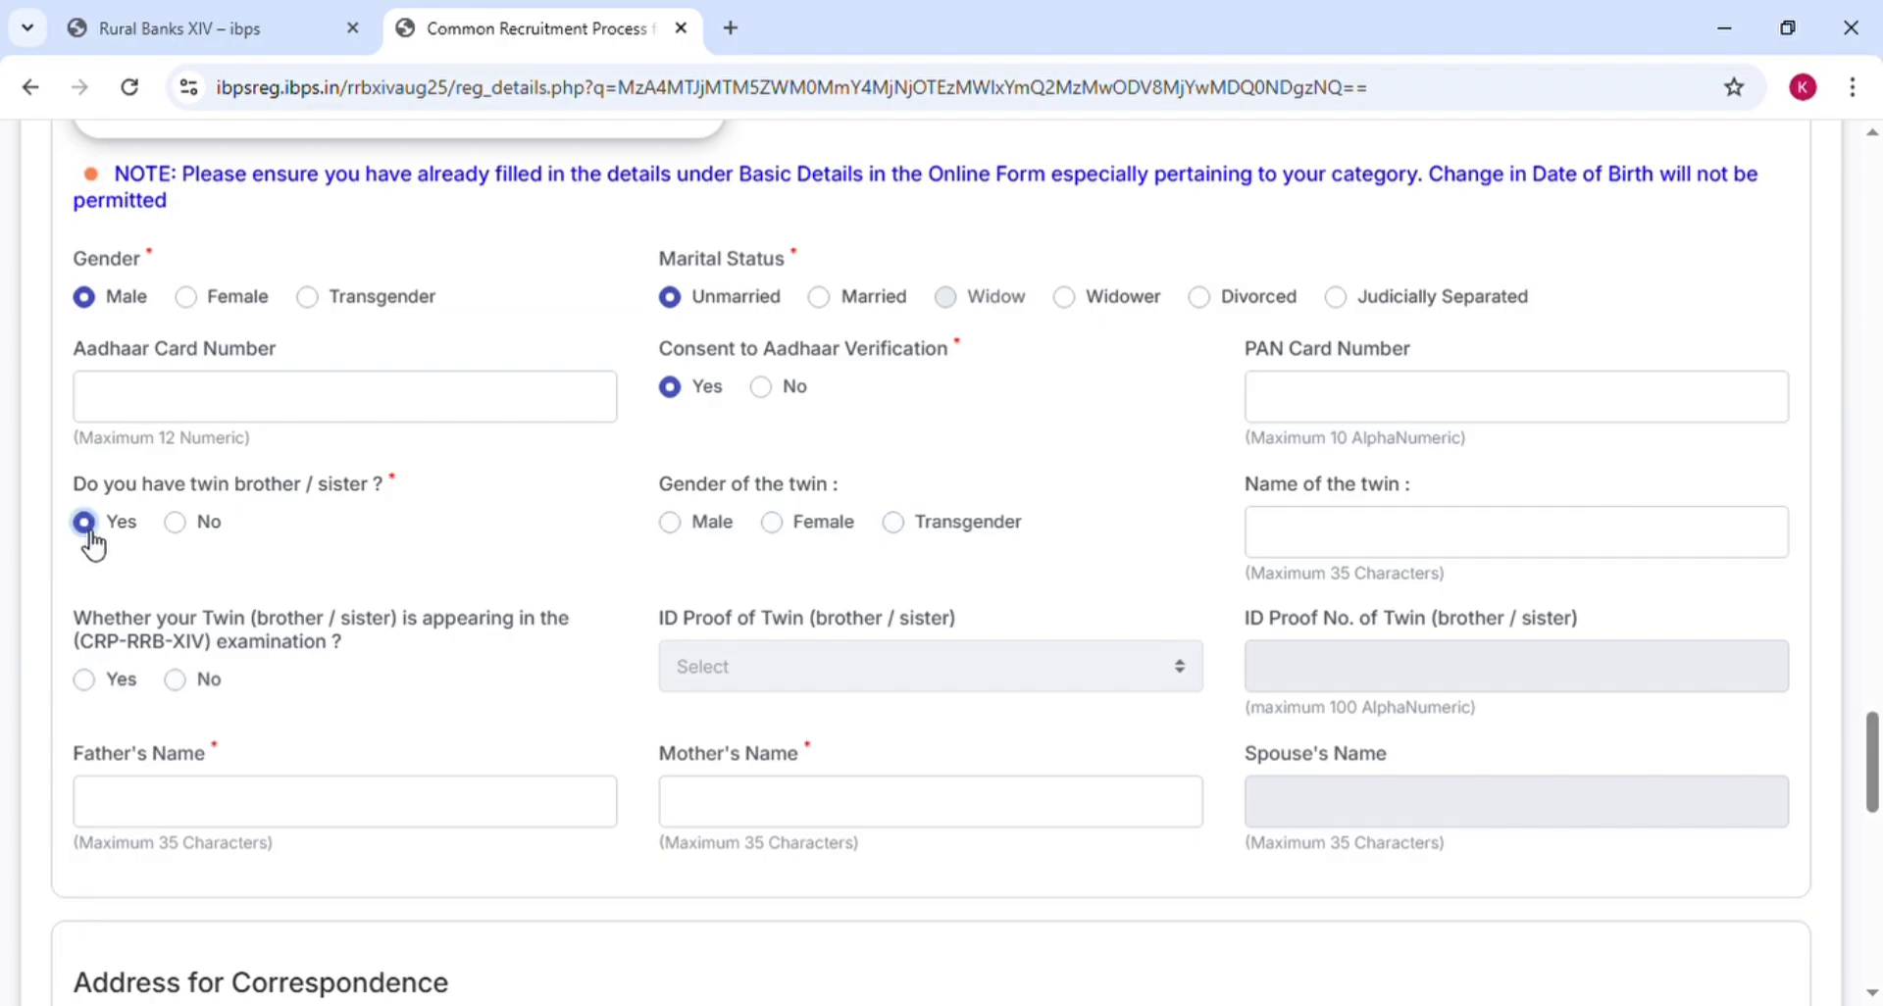
left_click(1342, 554)
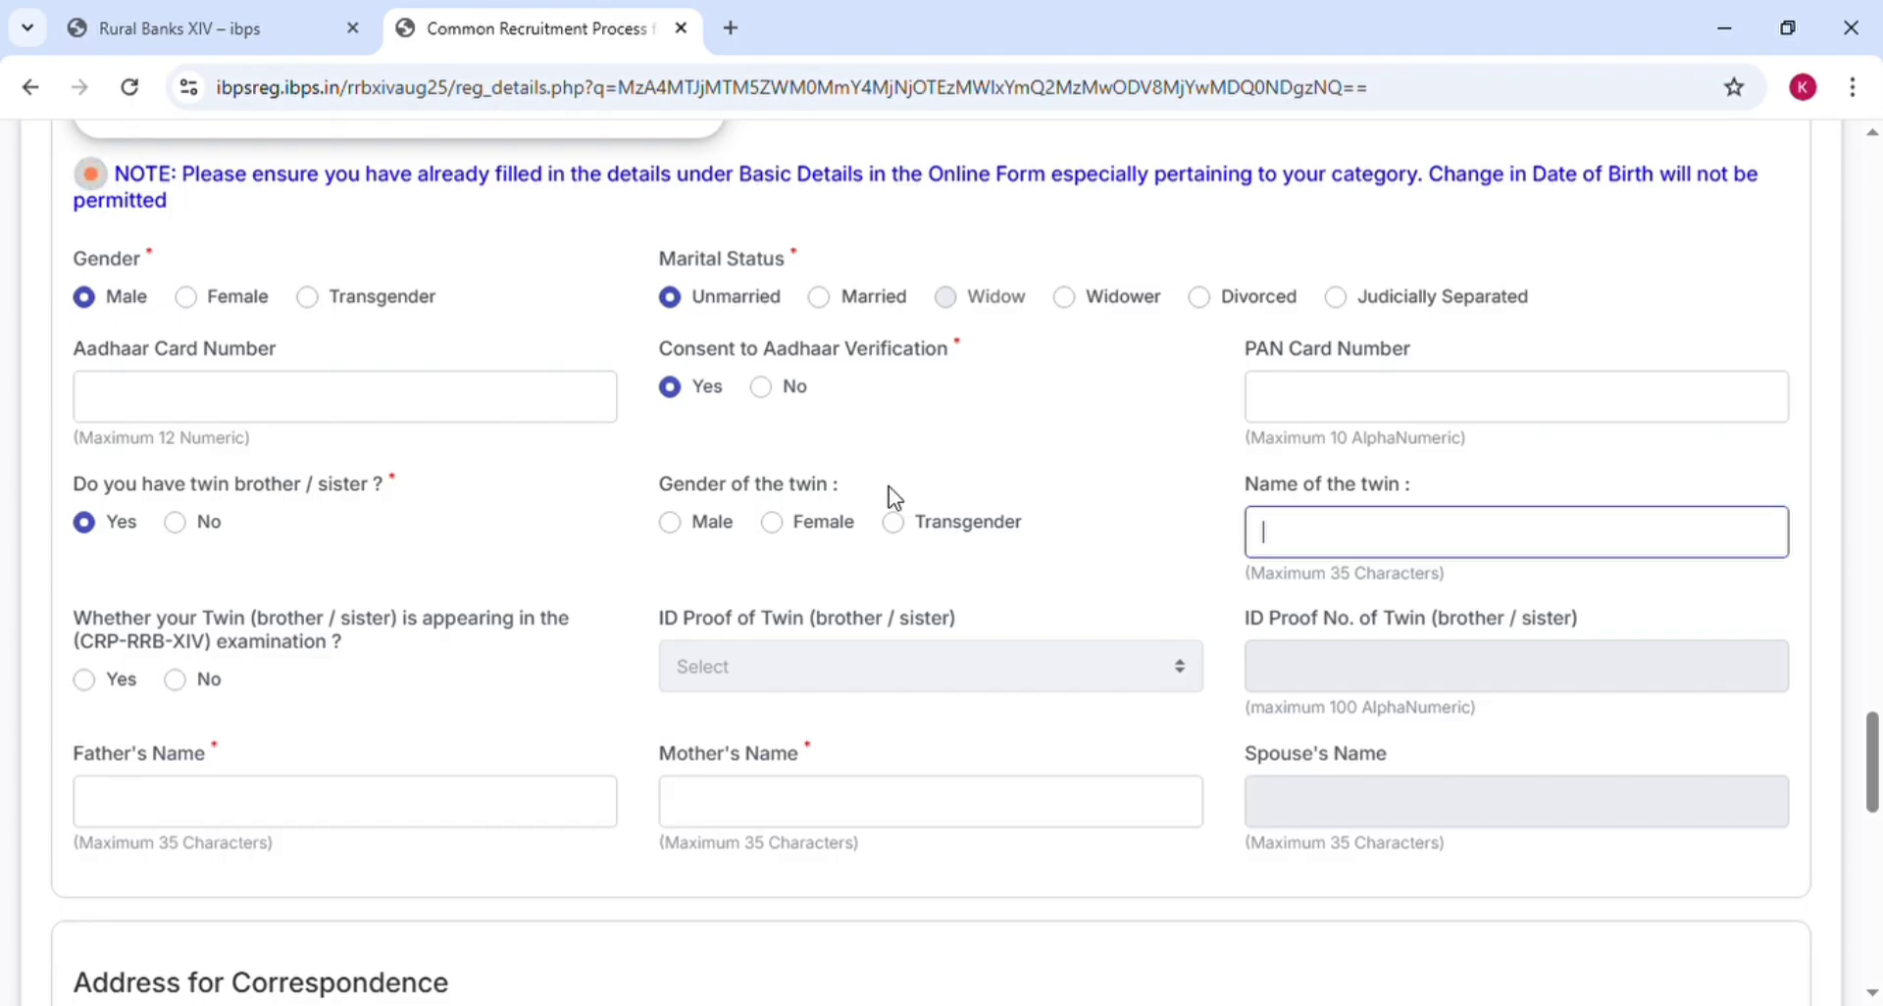
left_click(683, 535)
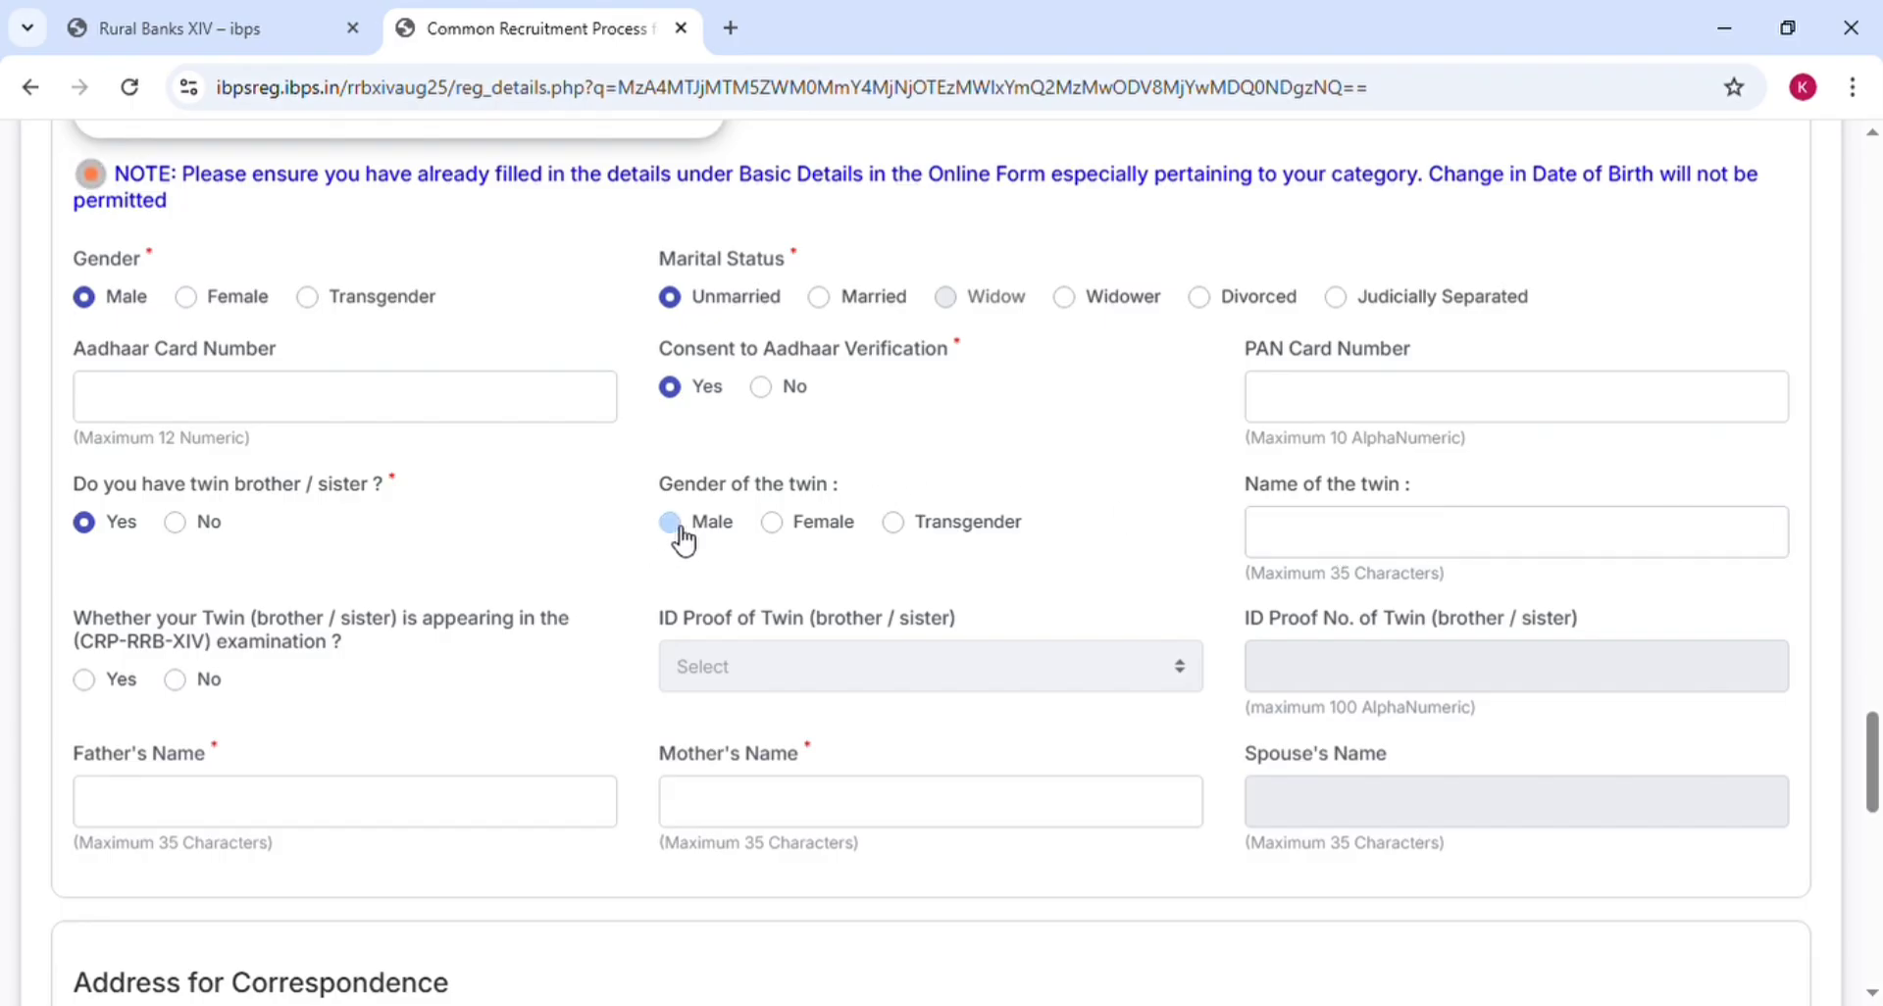
left_click(773, 530)
left_click(176, 523)
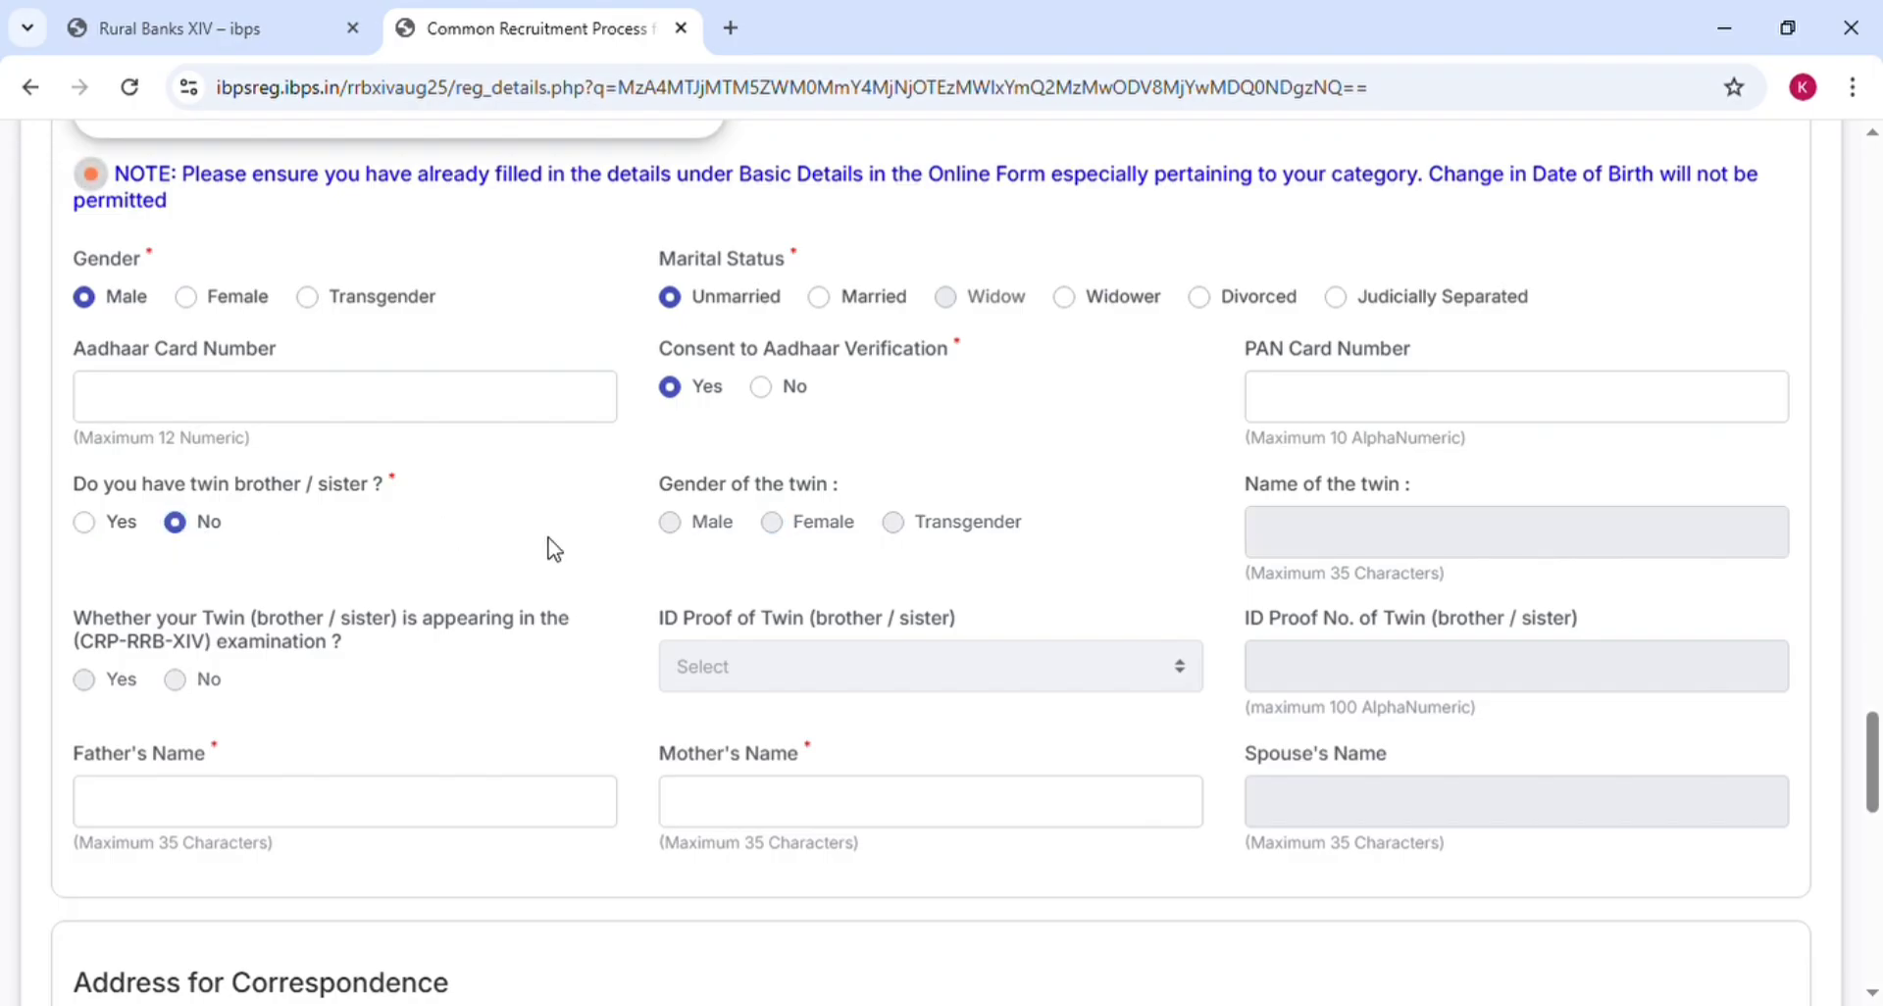
scroll(554, 549, "down", 2)
scroll(554, 549, "down", 1)
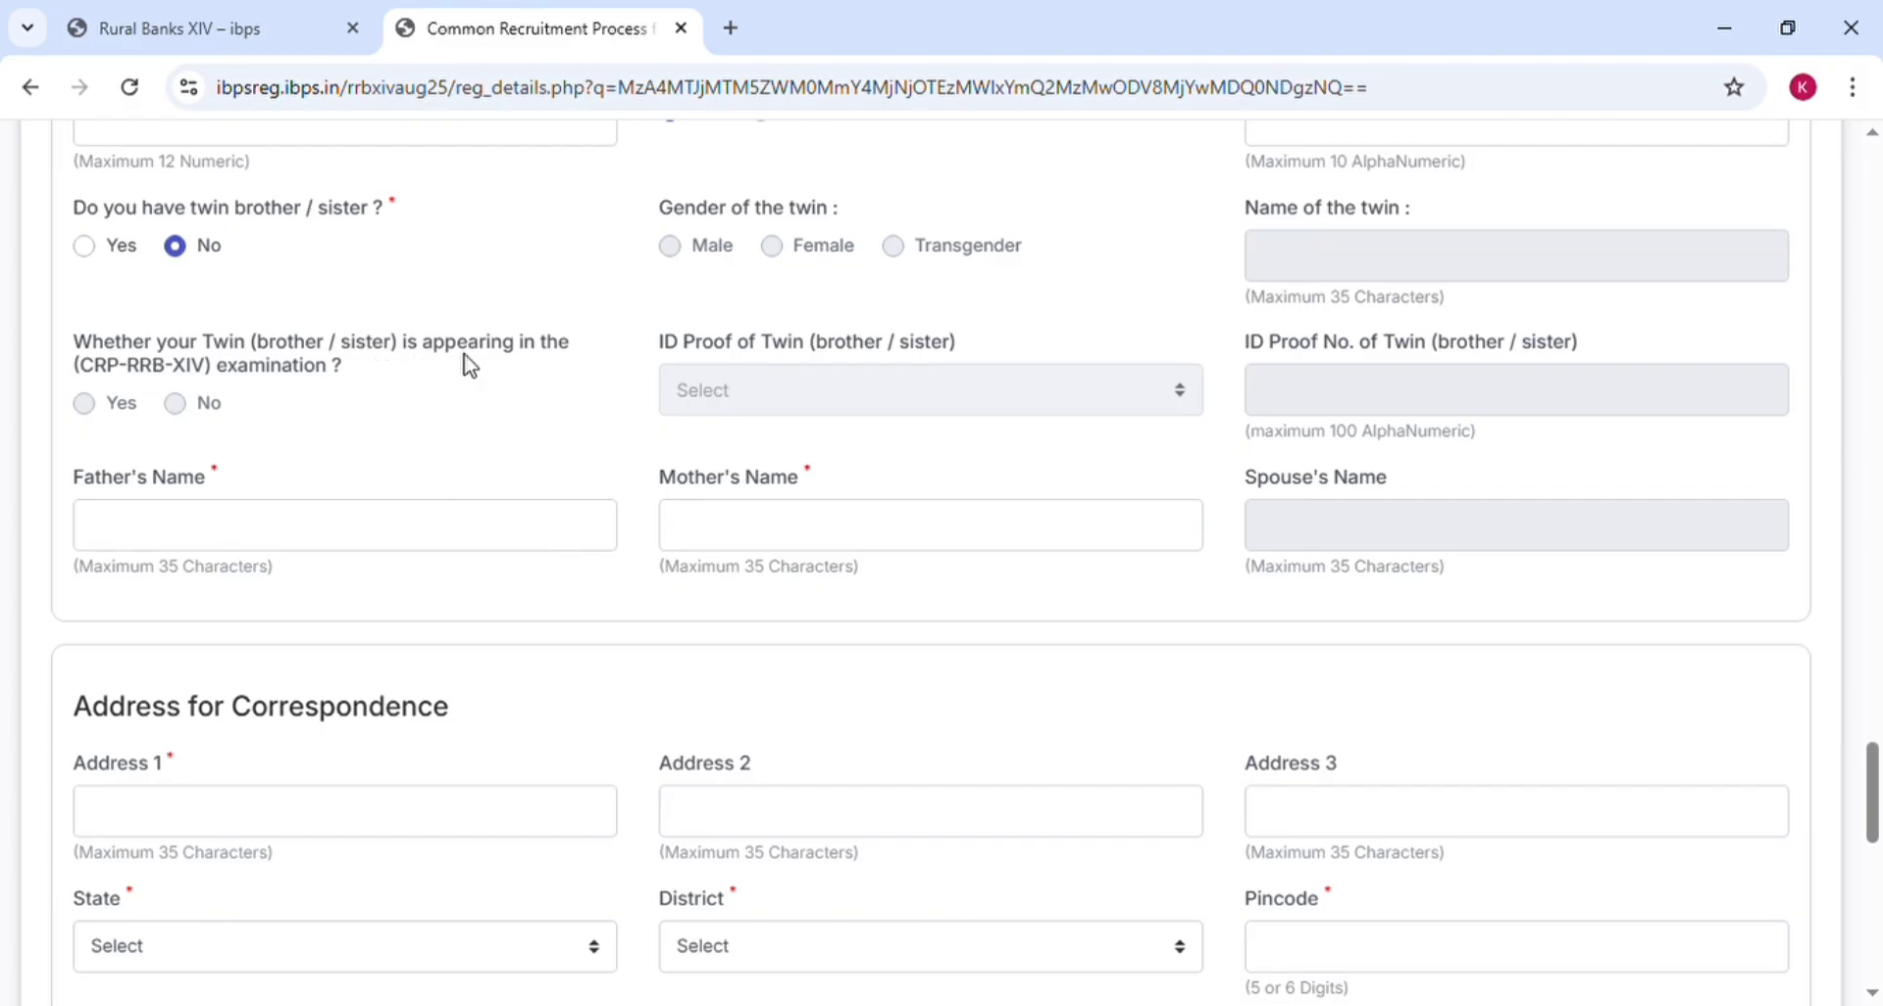
left_click(93, 243)
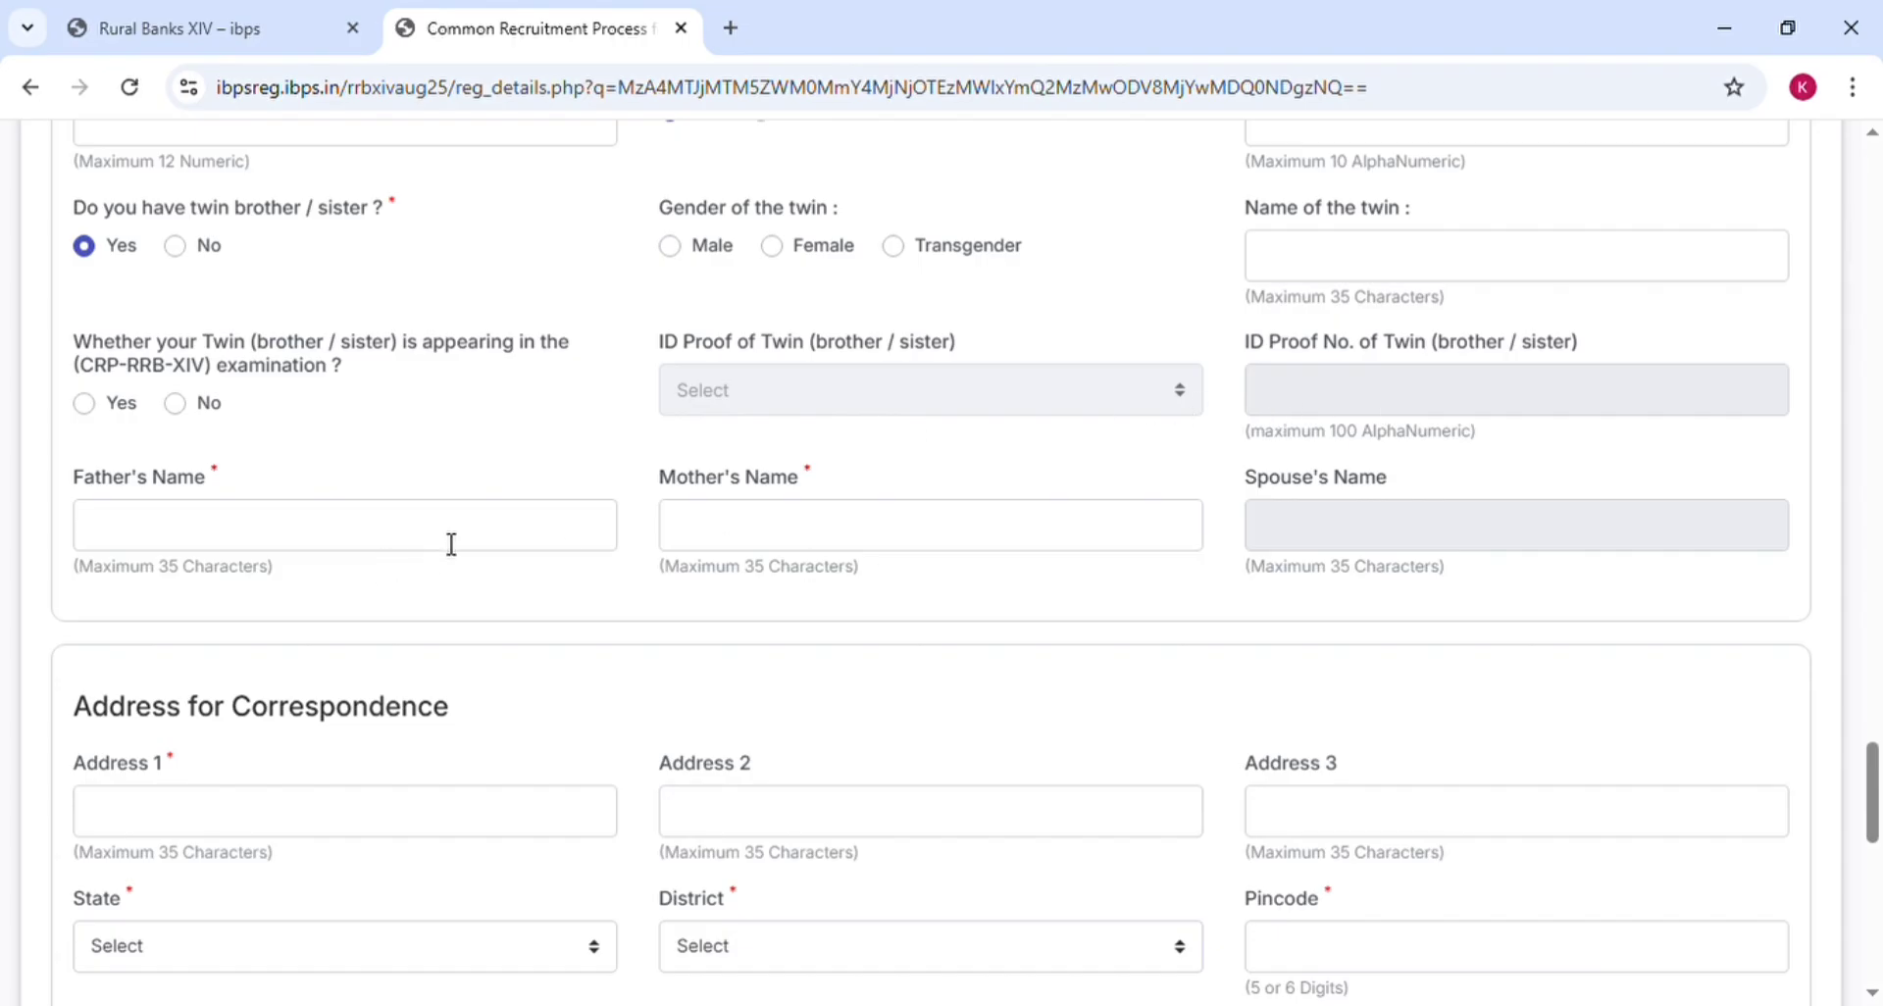
left_click(175, 246)
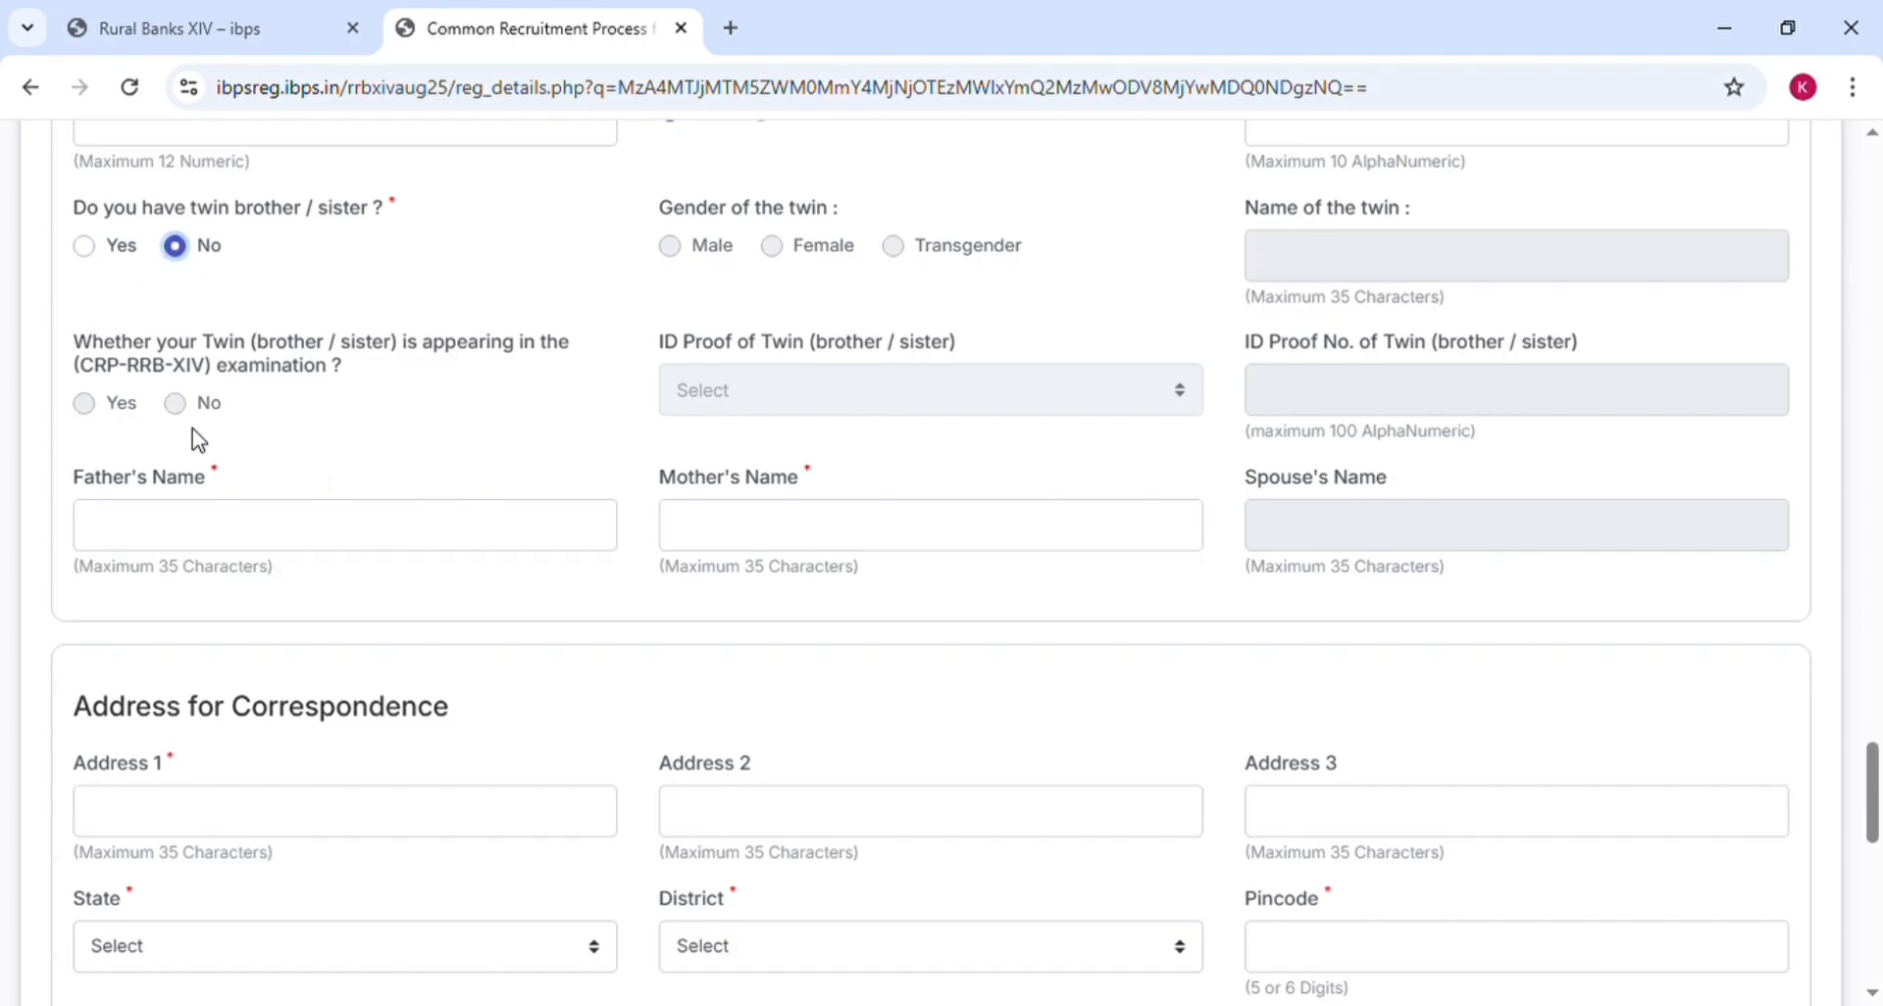
left_click(439, 536)
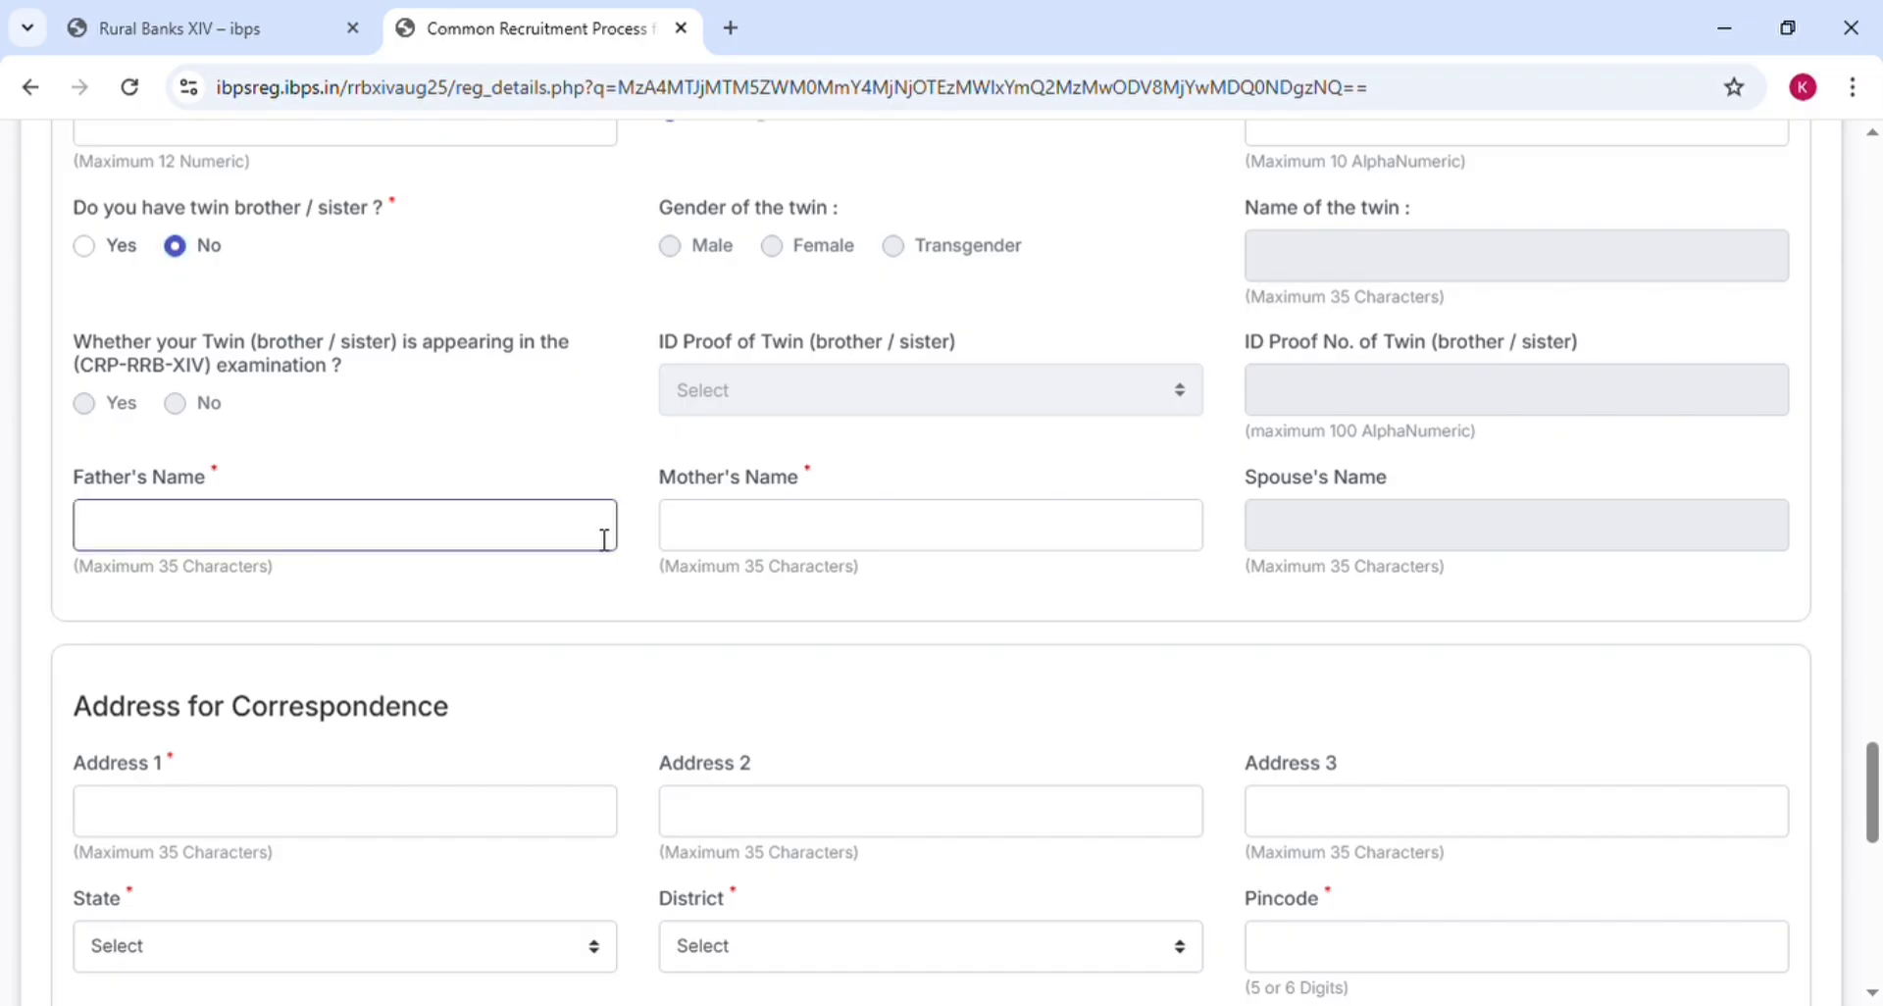
left_click(805, 551)
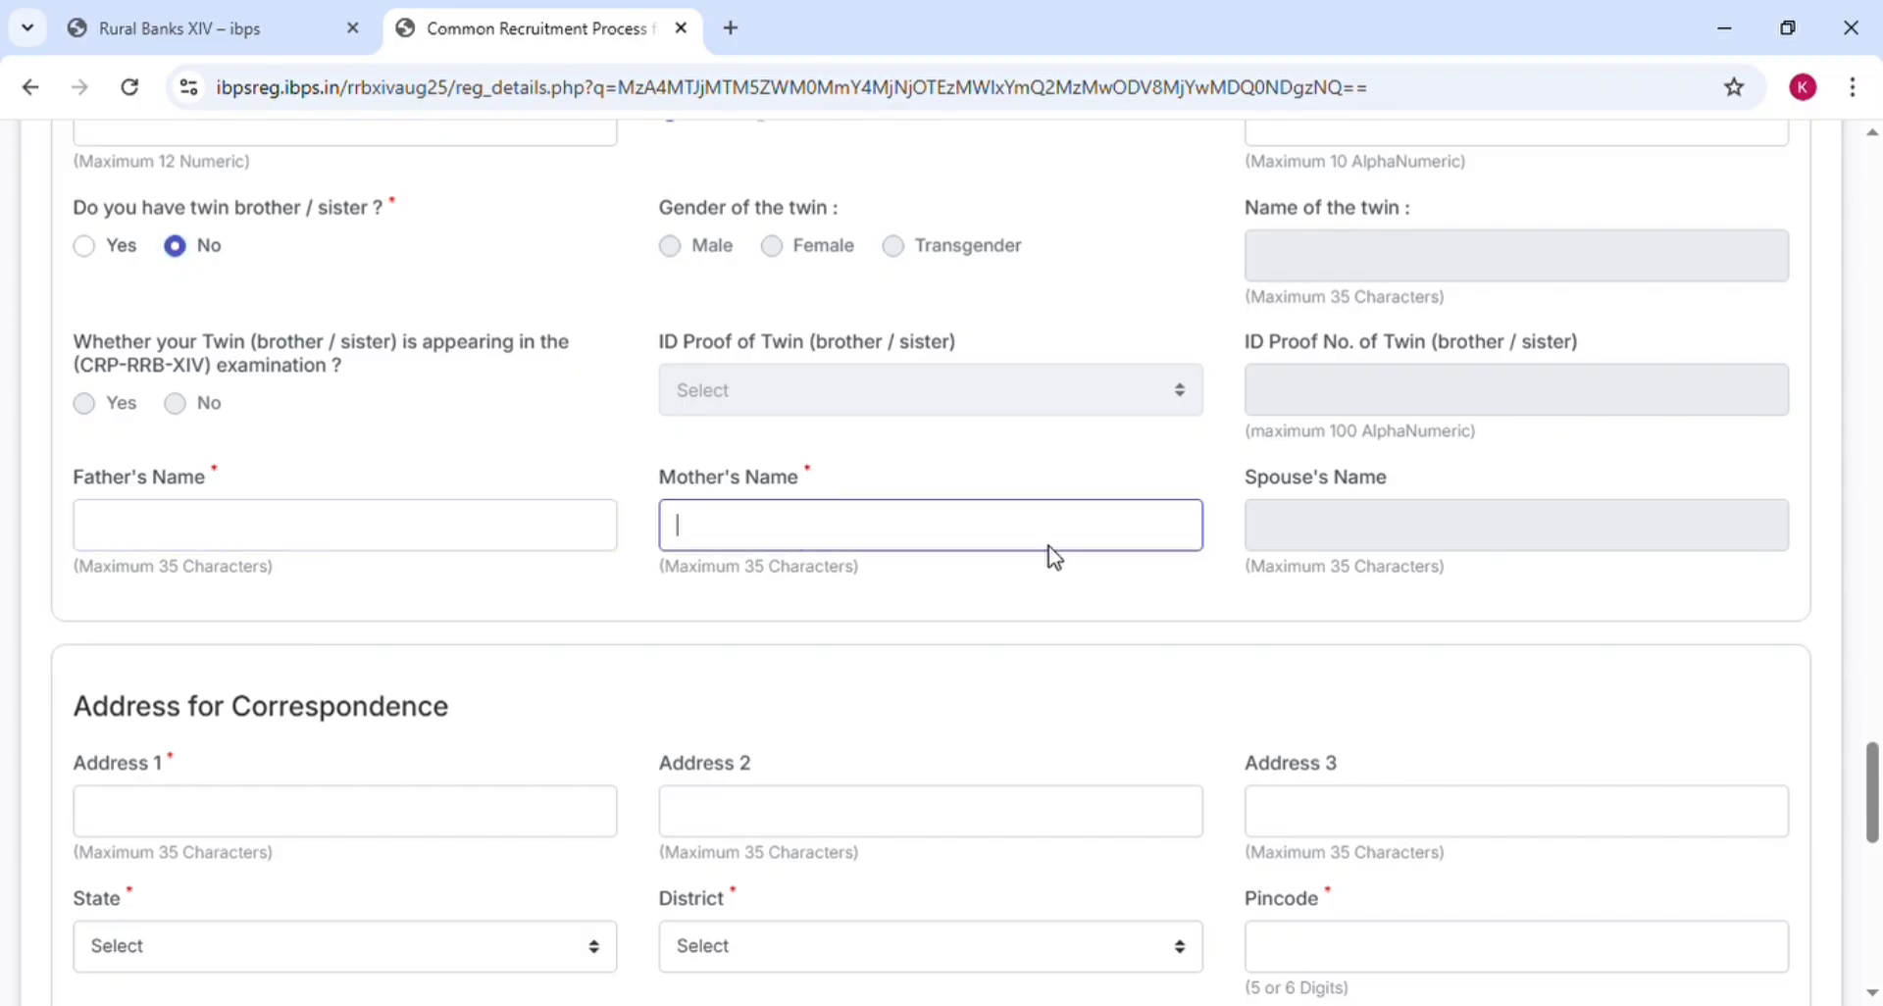
Fill the correspondence address lines and select its State and District
scroll(1138, 618, "down", 4)
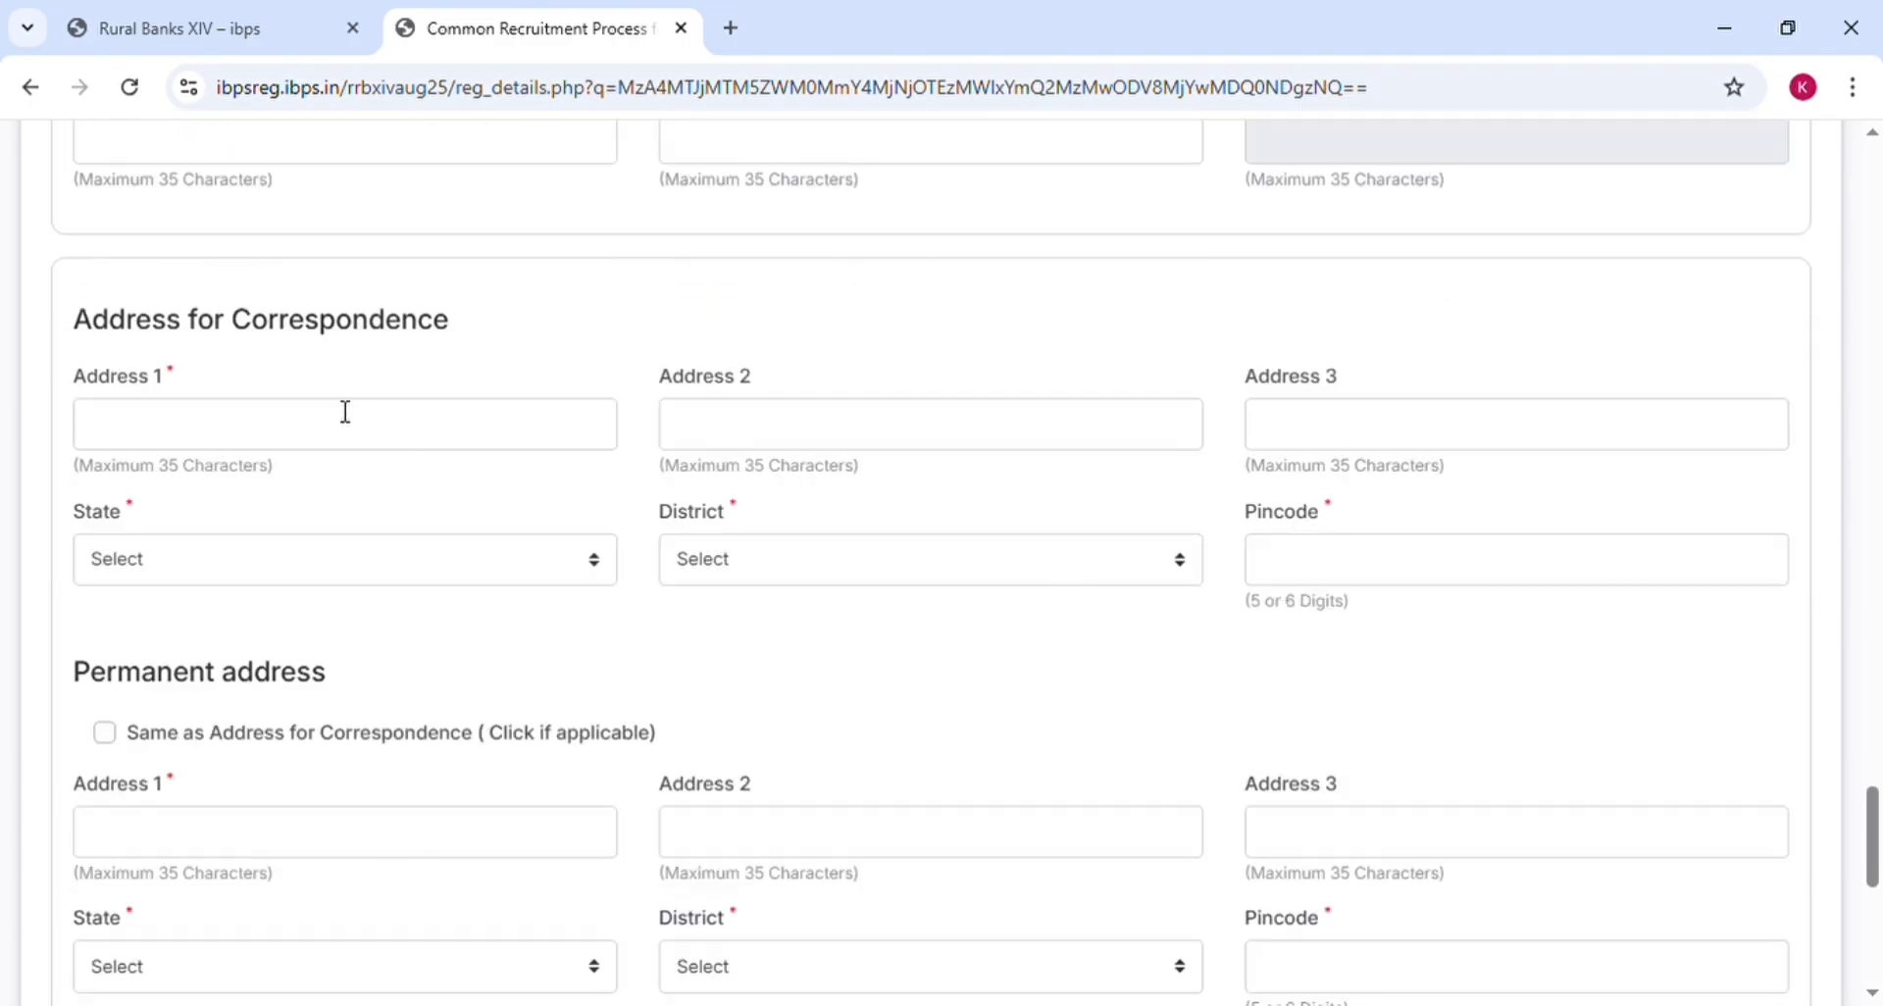
left_click(769, 444)
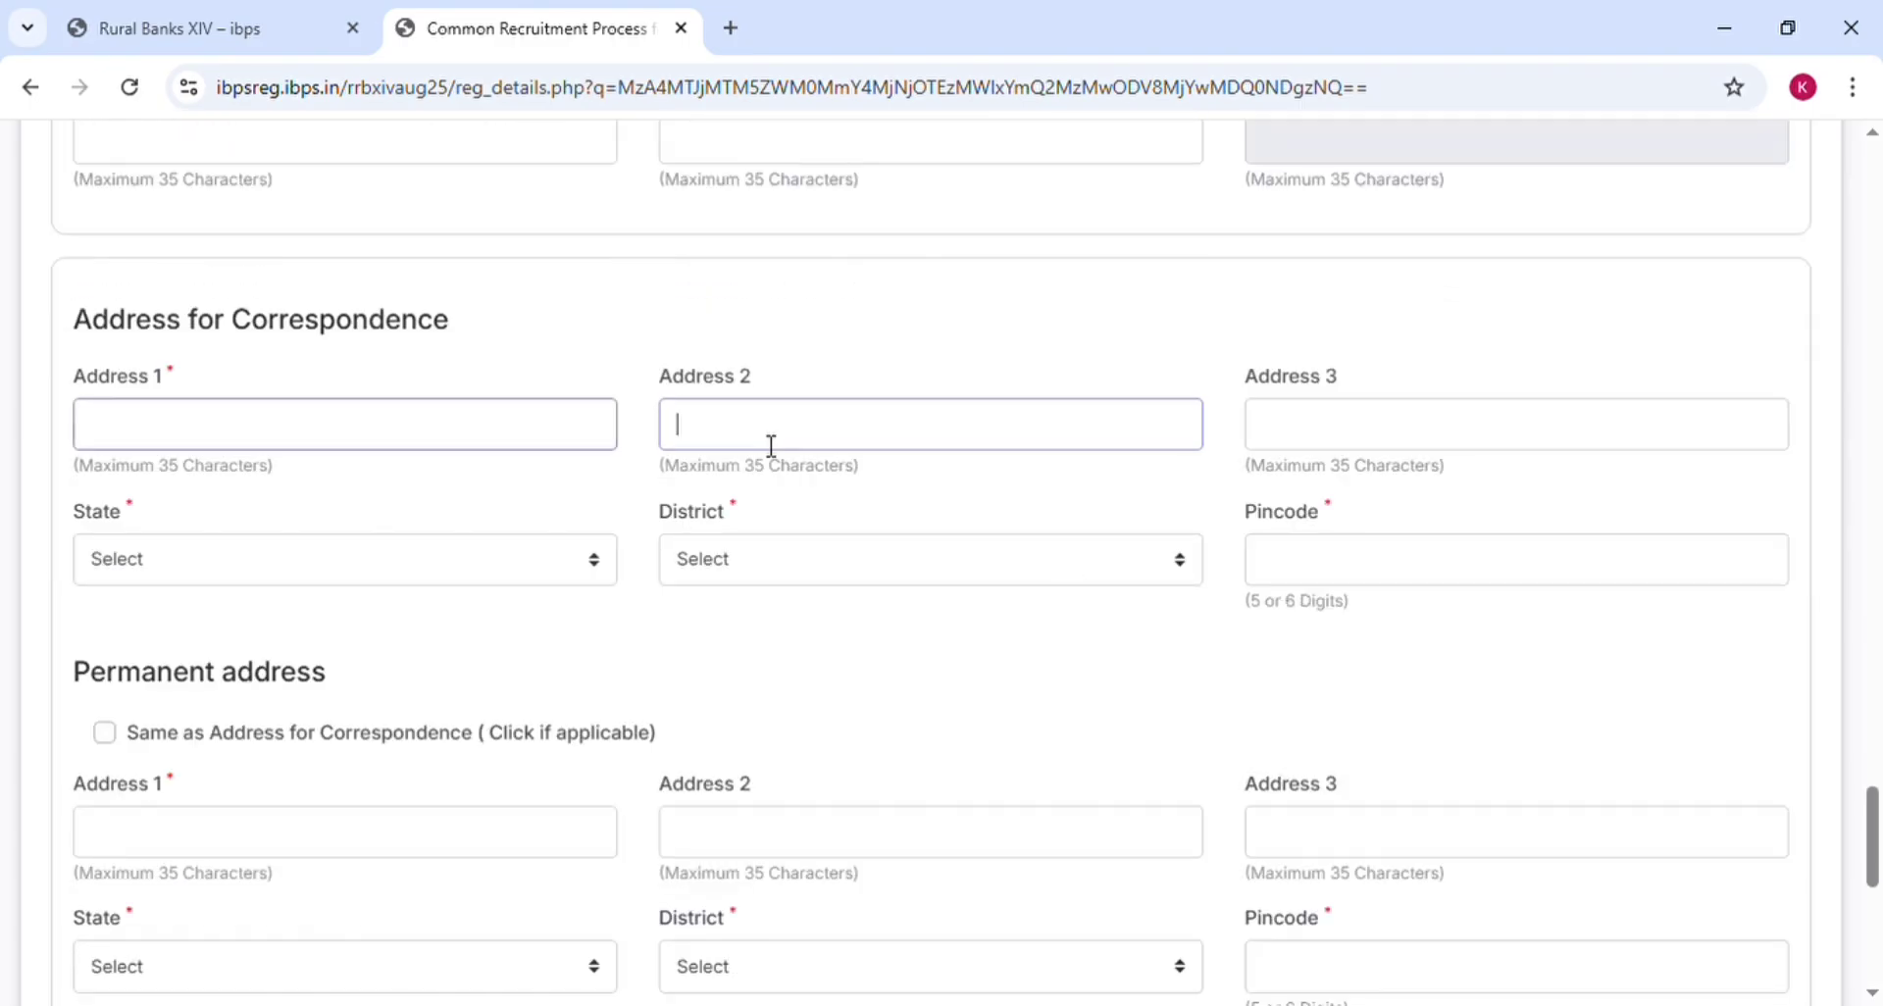
left_click(1362, 447)
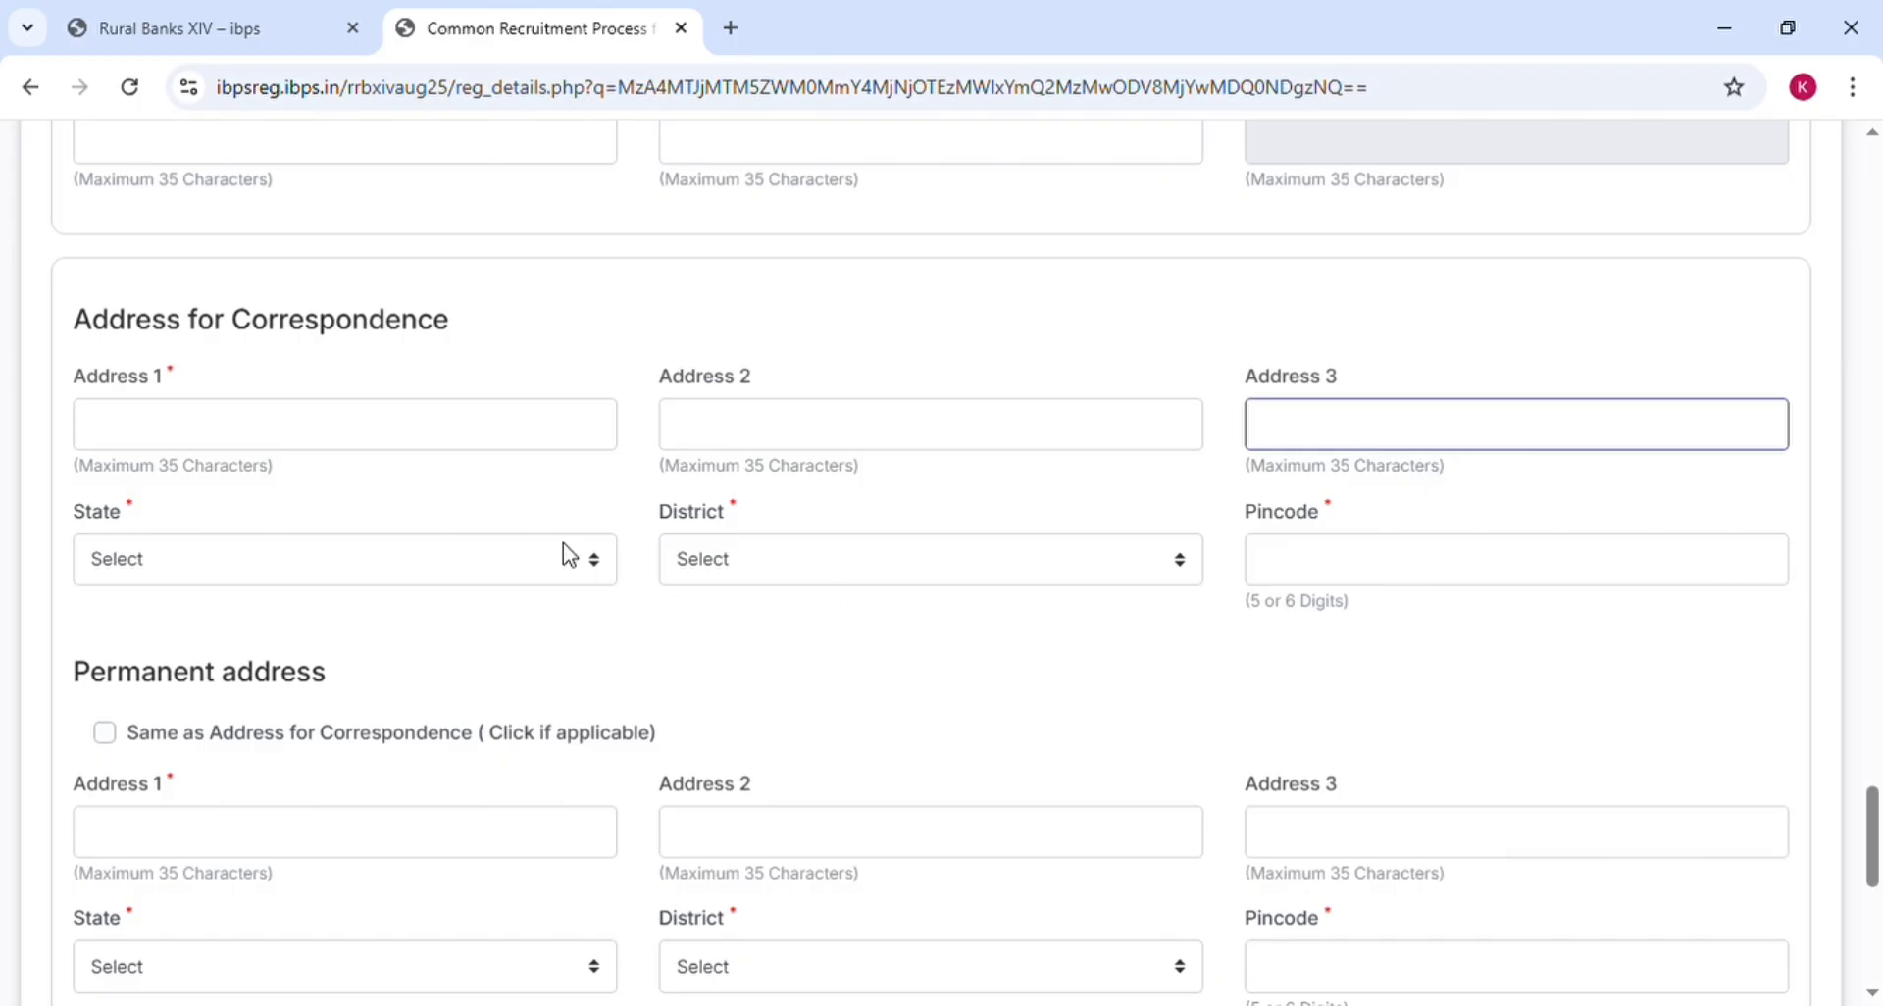
left_click(504, 571)
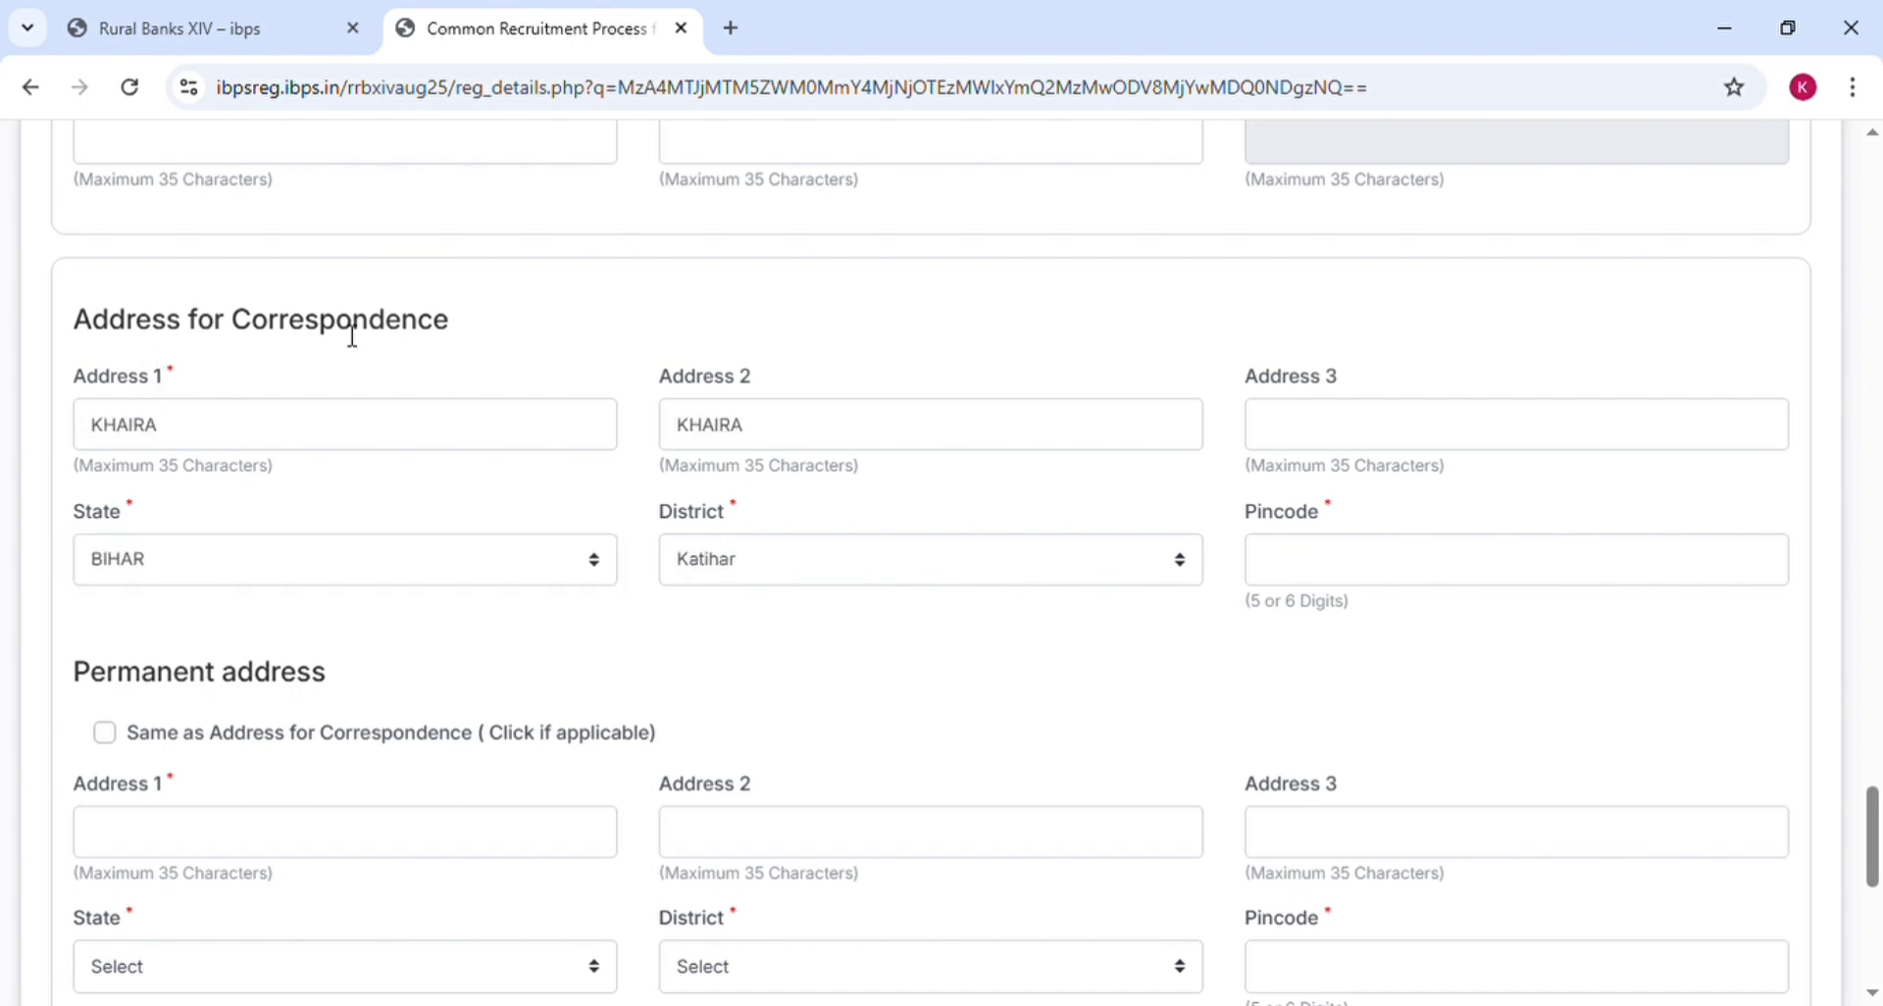
scroll(386, 263, "down", 4)
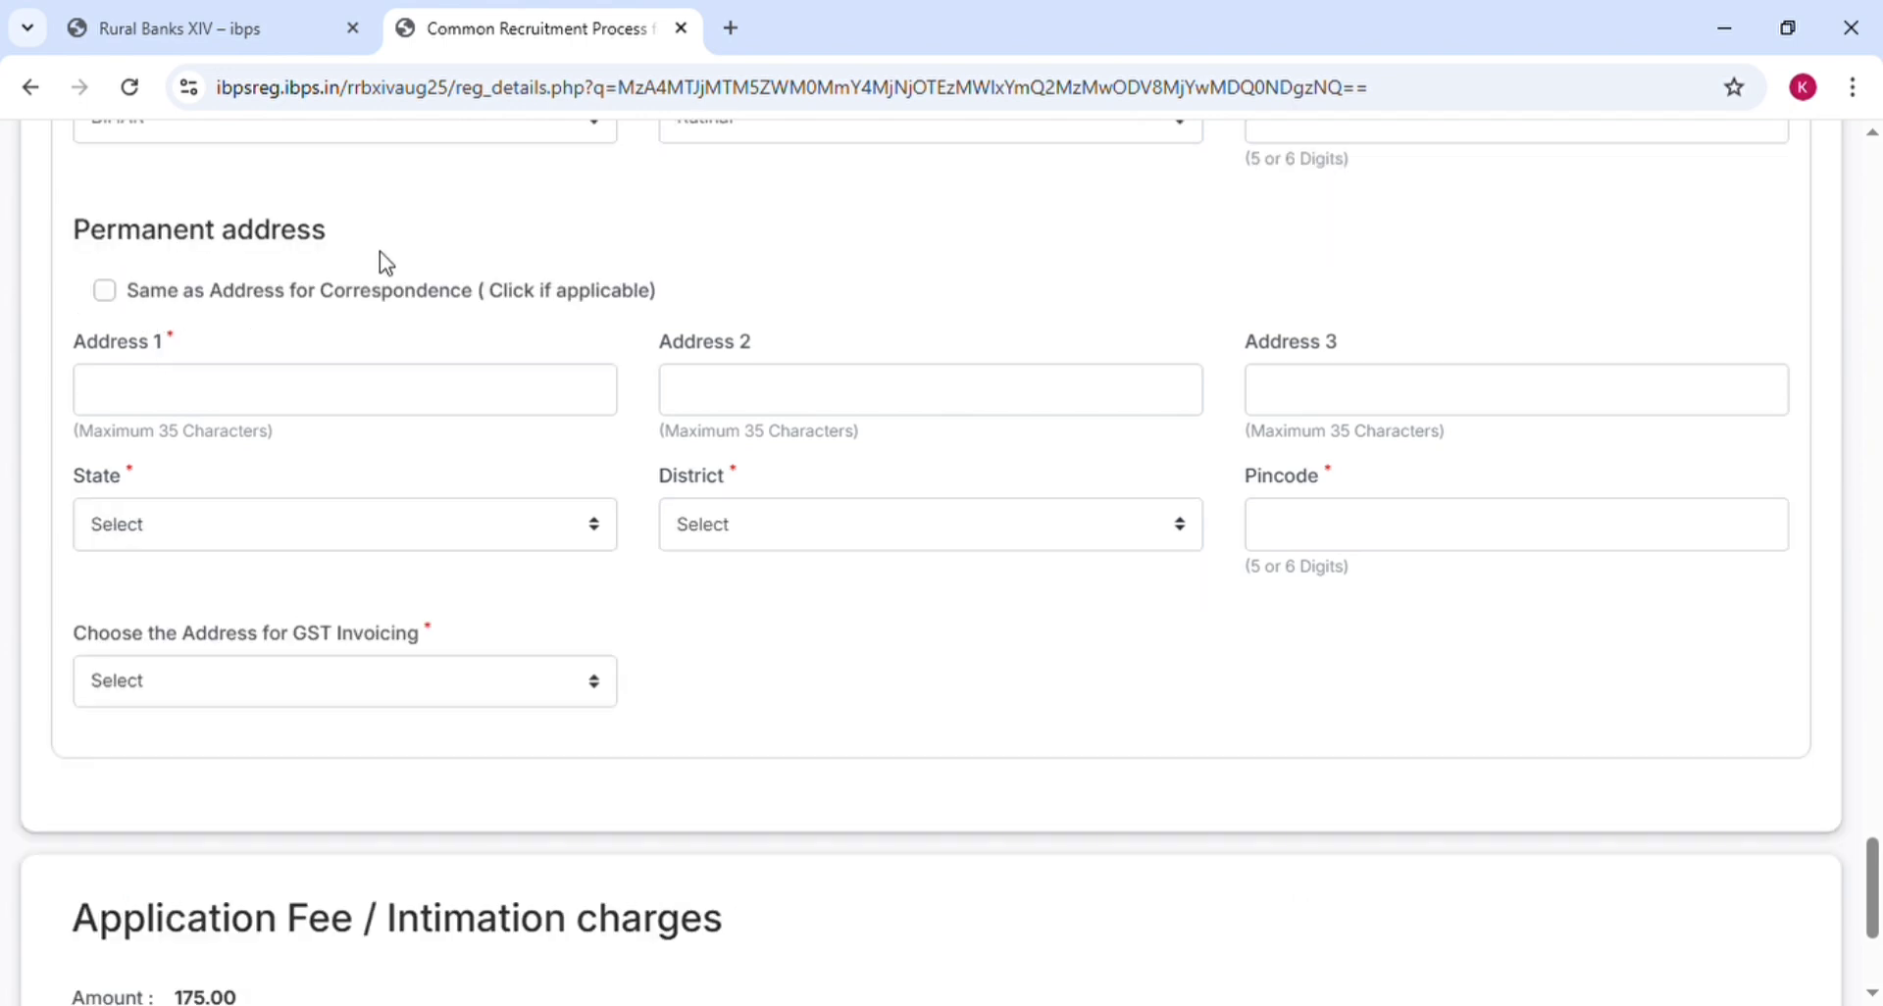
scroll(393, 263, "up", 3)
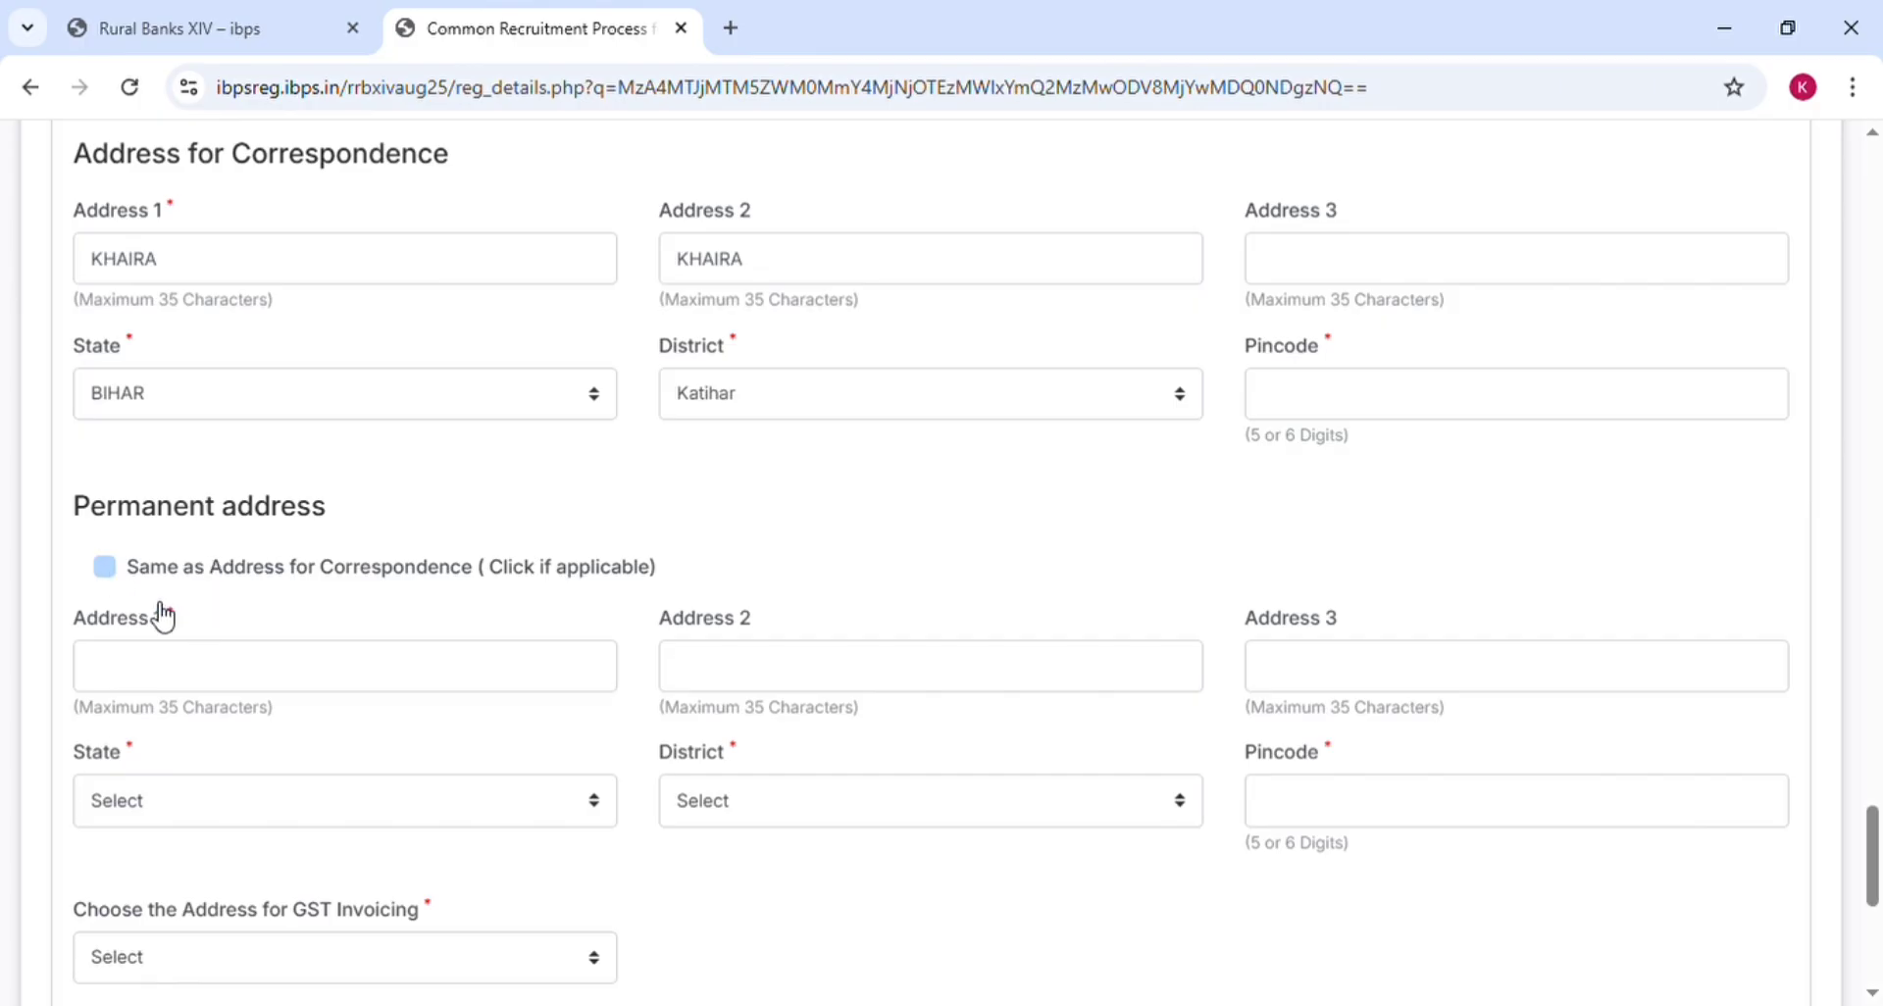
scroll(395, 339, "down", 6)
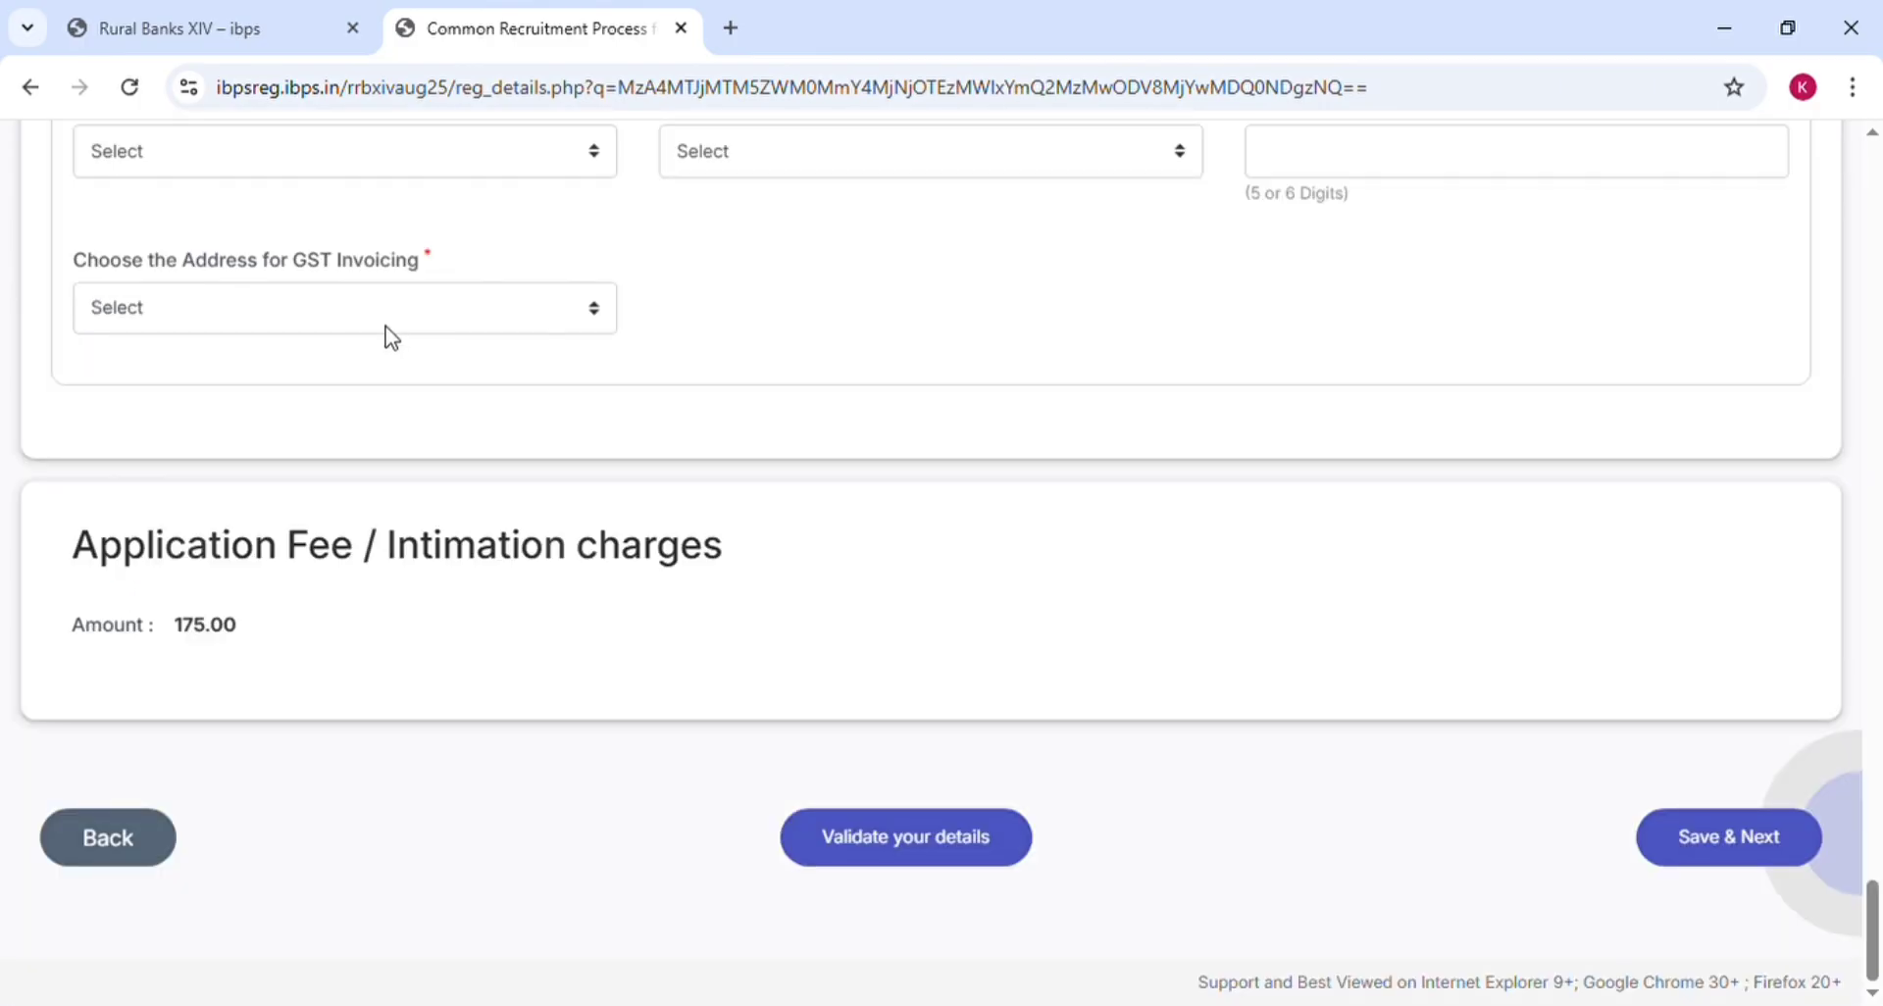
Choose Permanent Address for GST invoicing and save the page with Save & Next
left_click(316, 320)
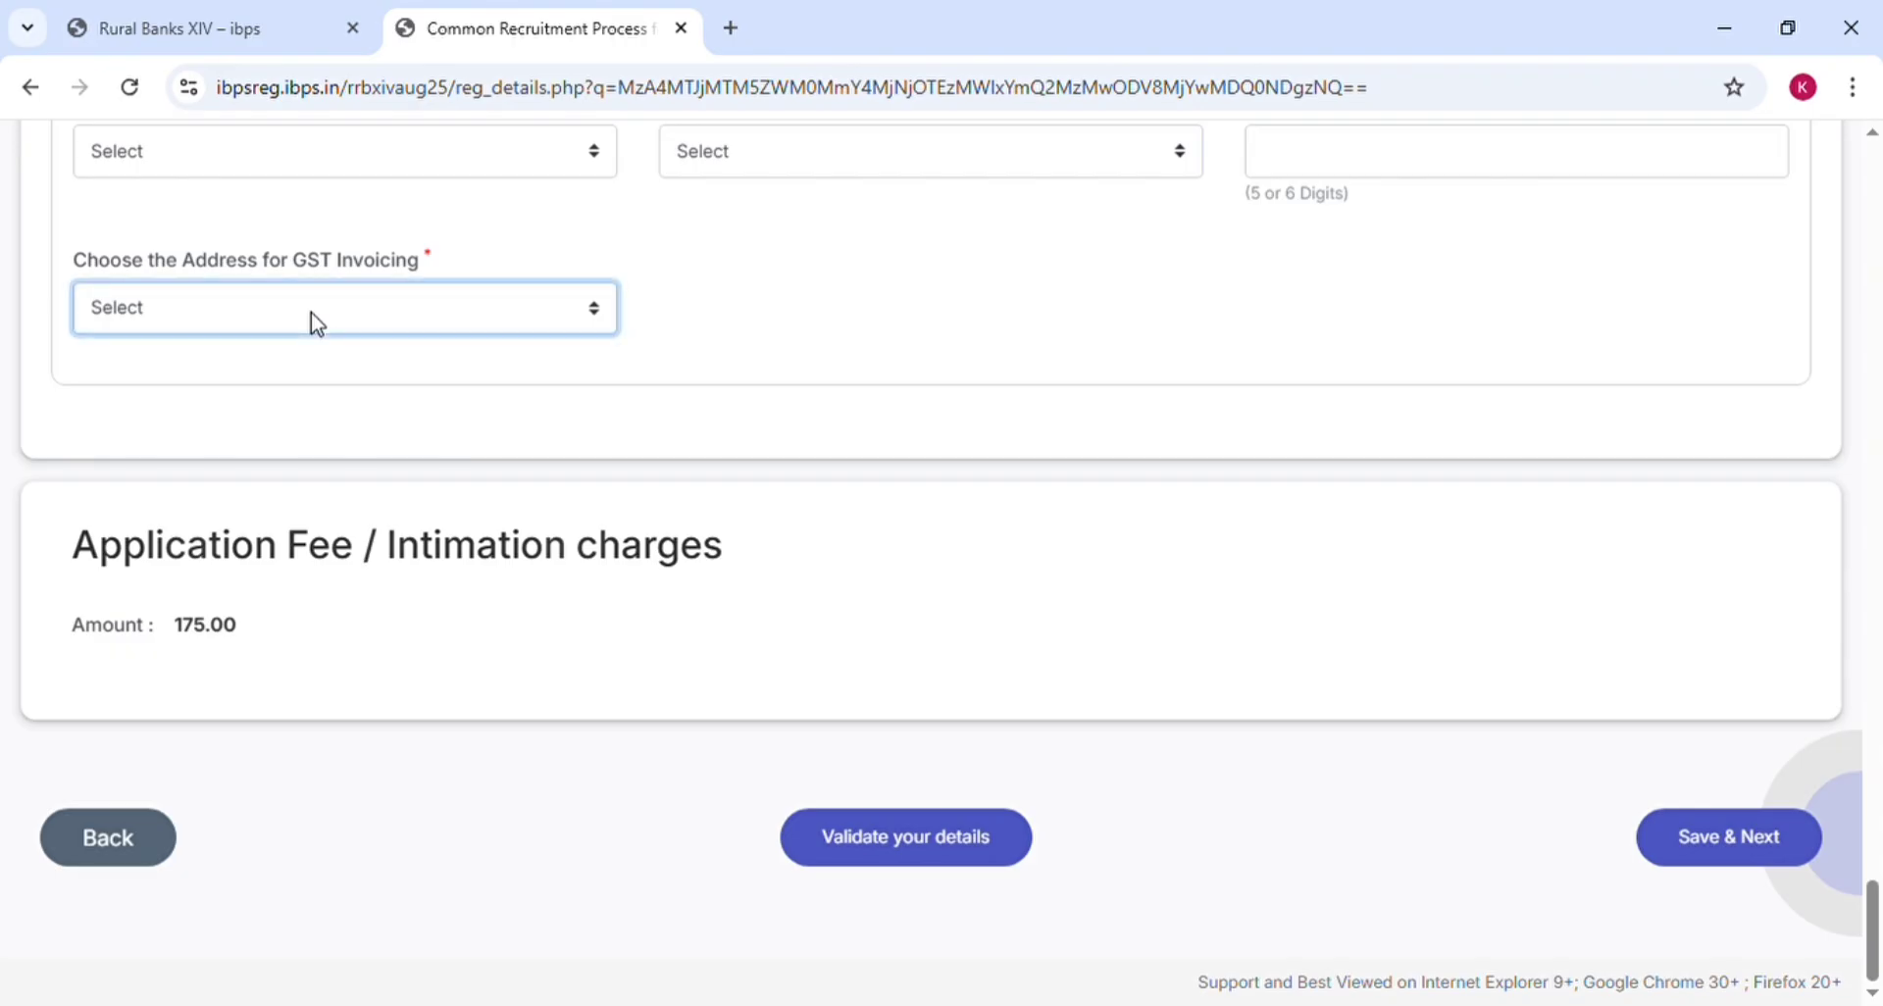
left_click(315, 397)
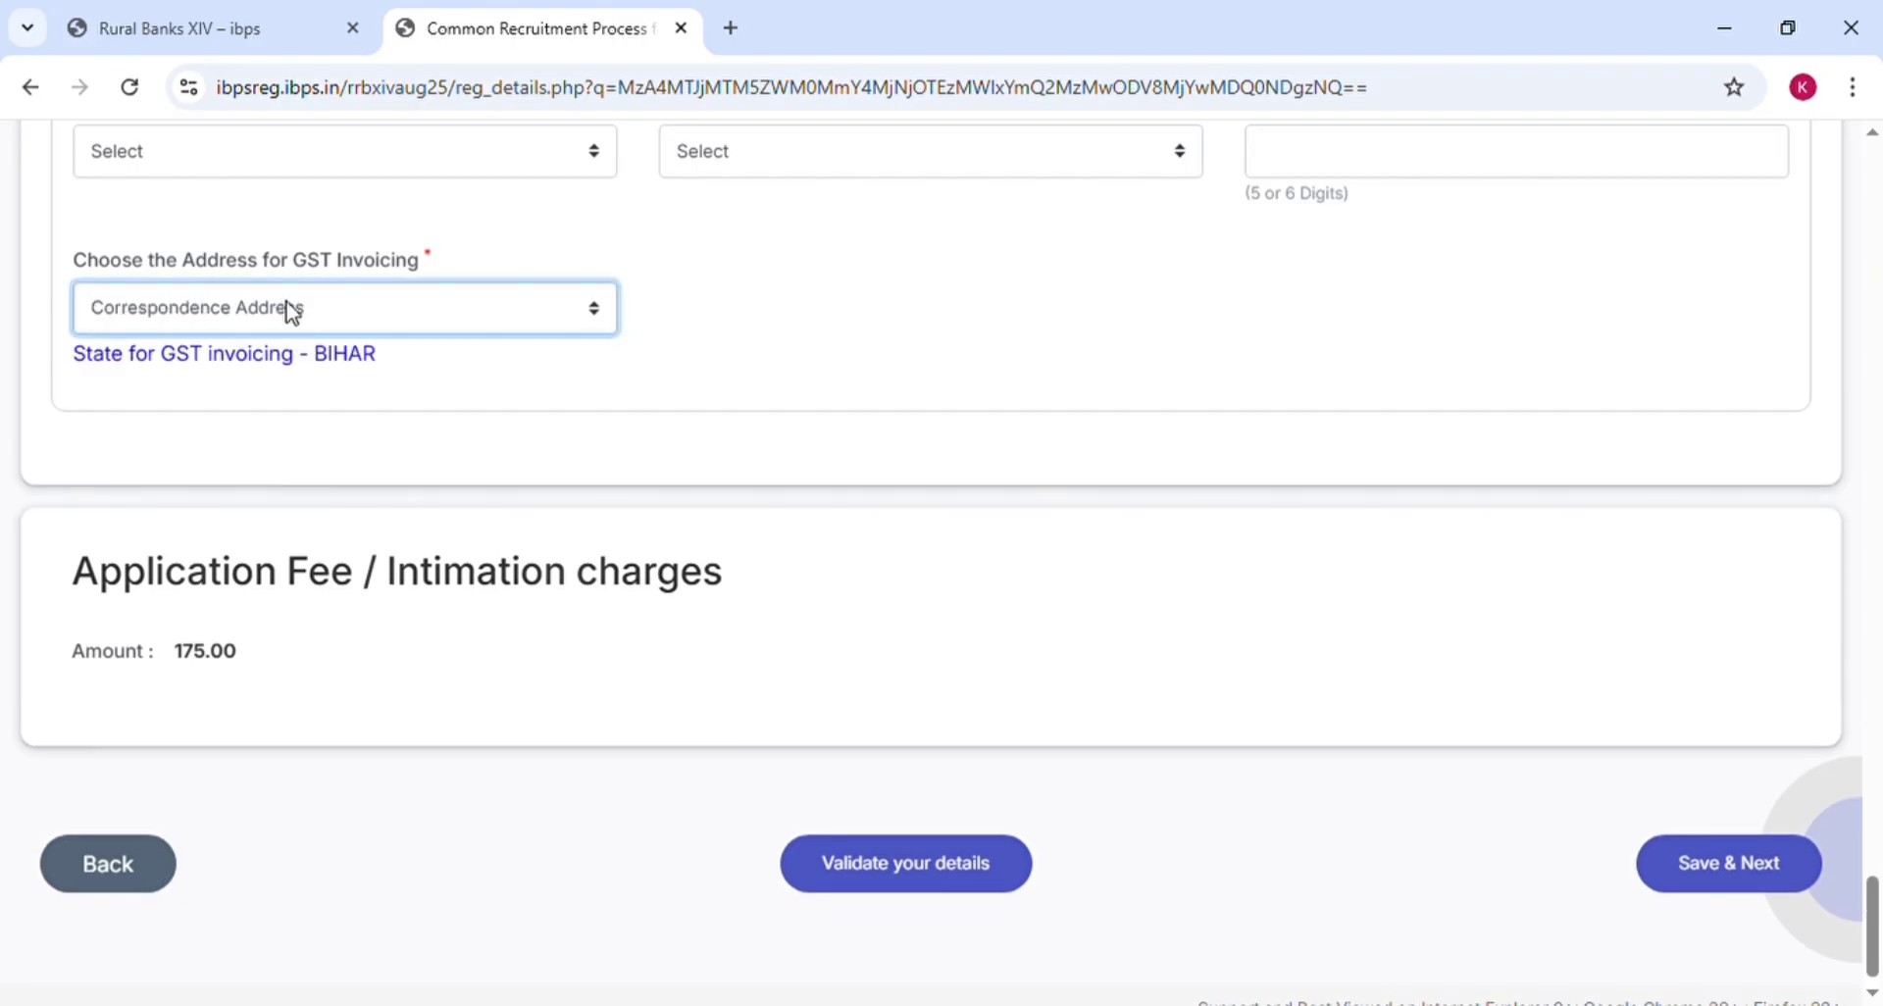
key("Down")
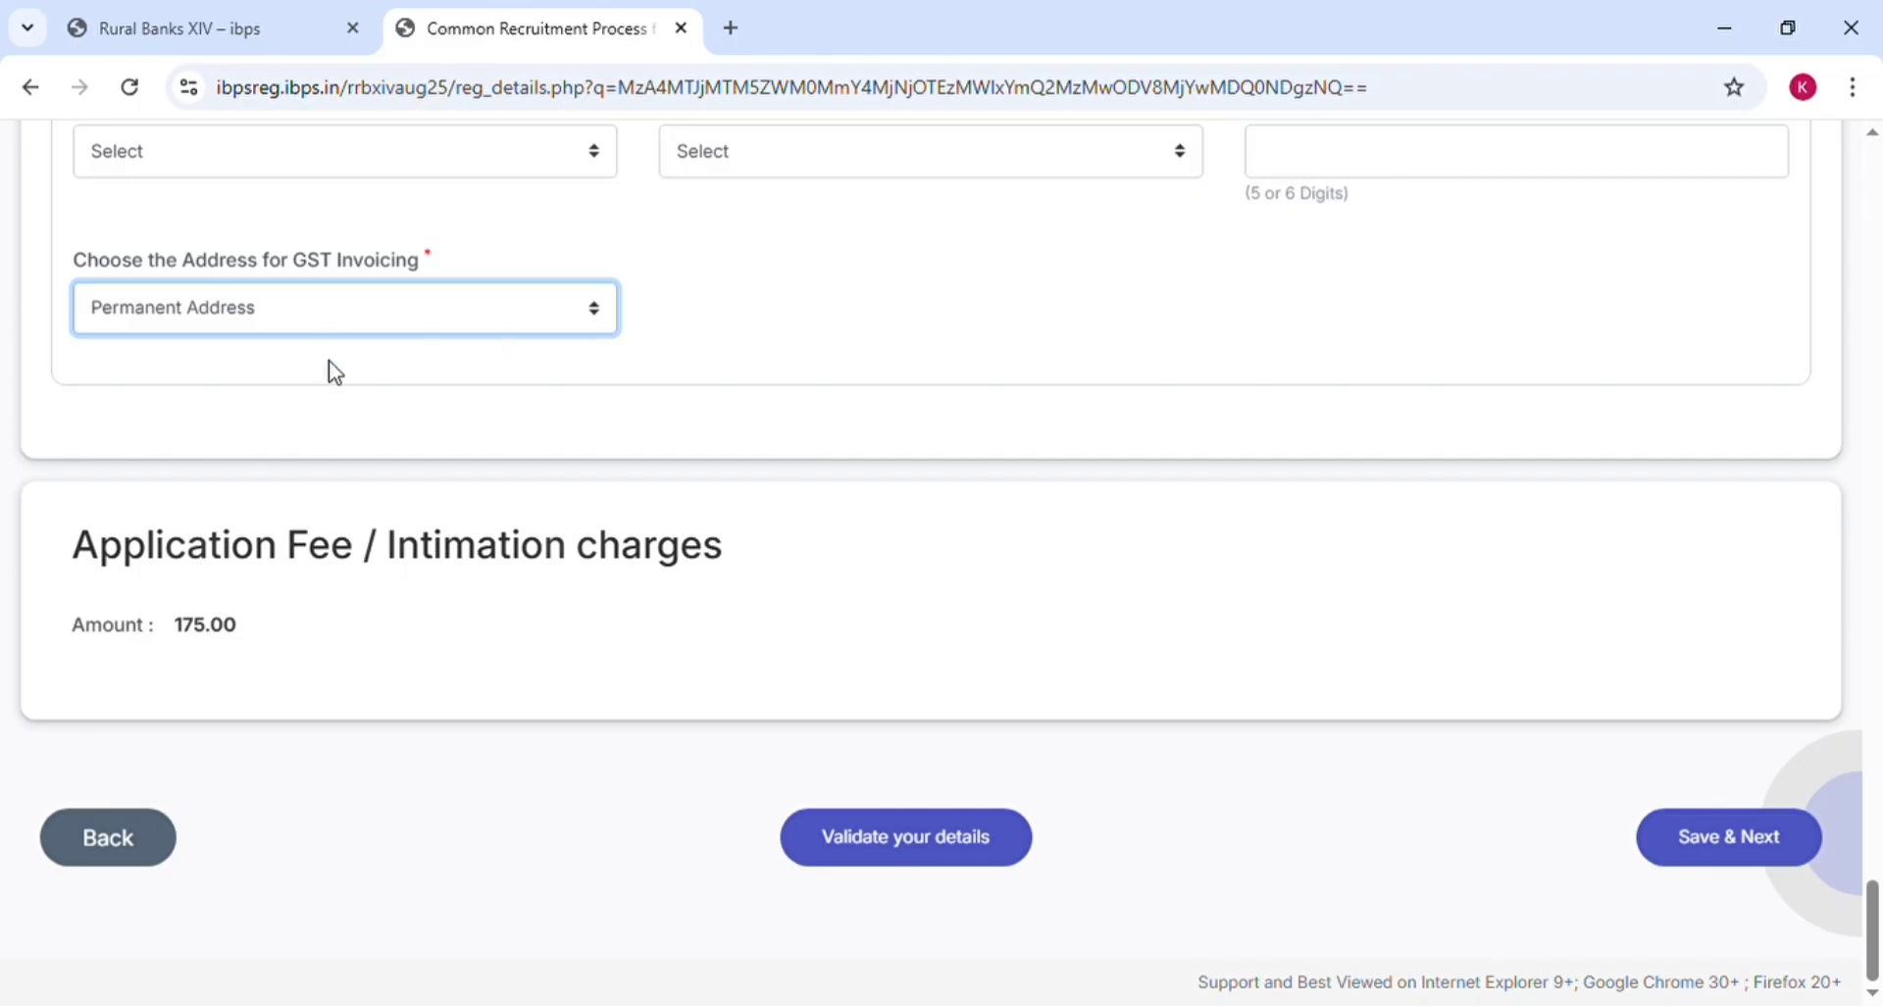
left_click(363, 397)
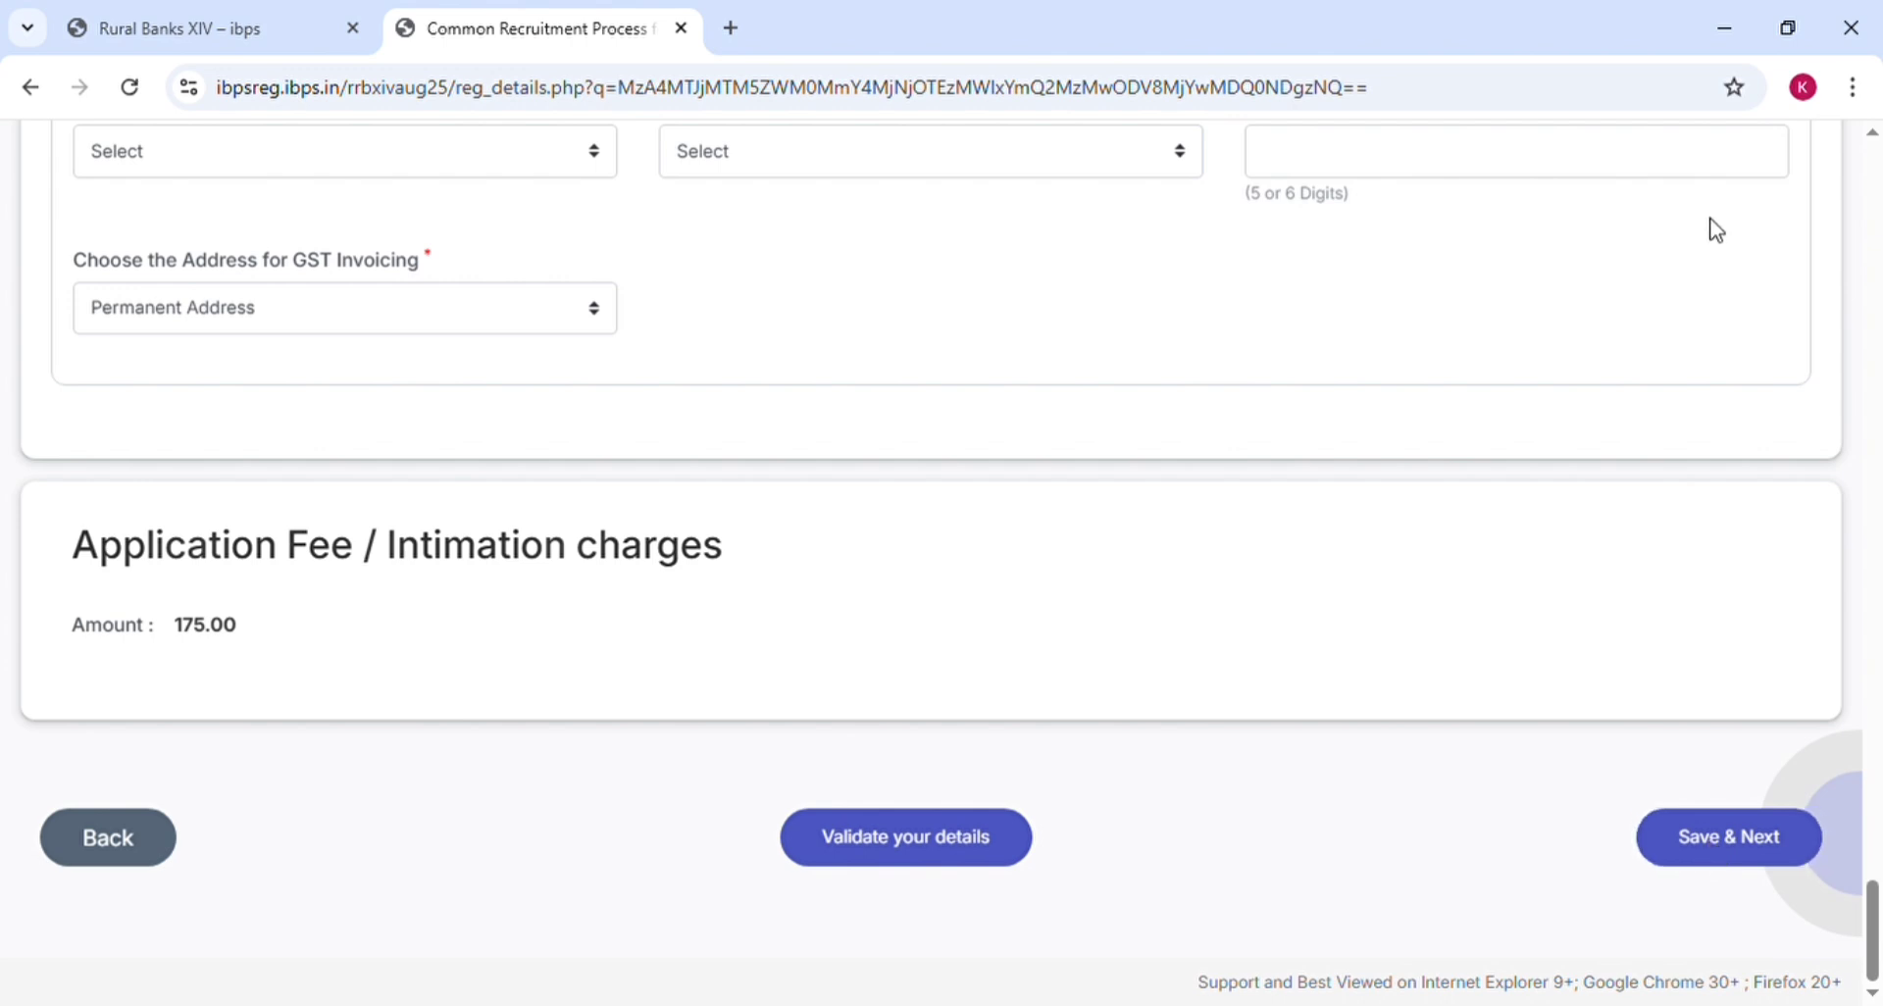
left_click(1755, 849)
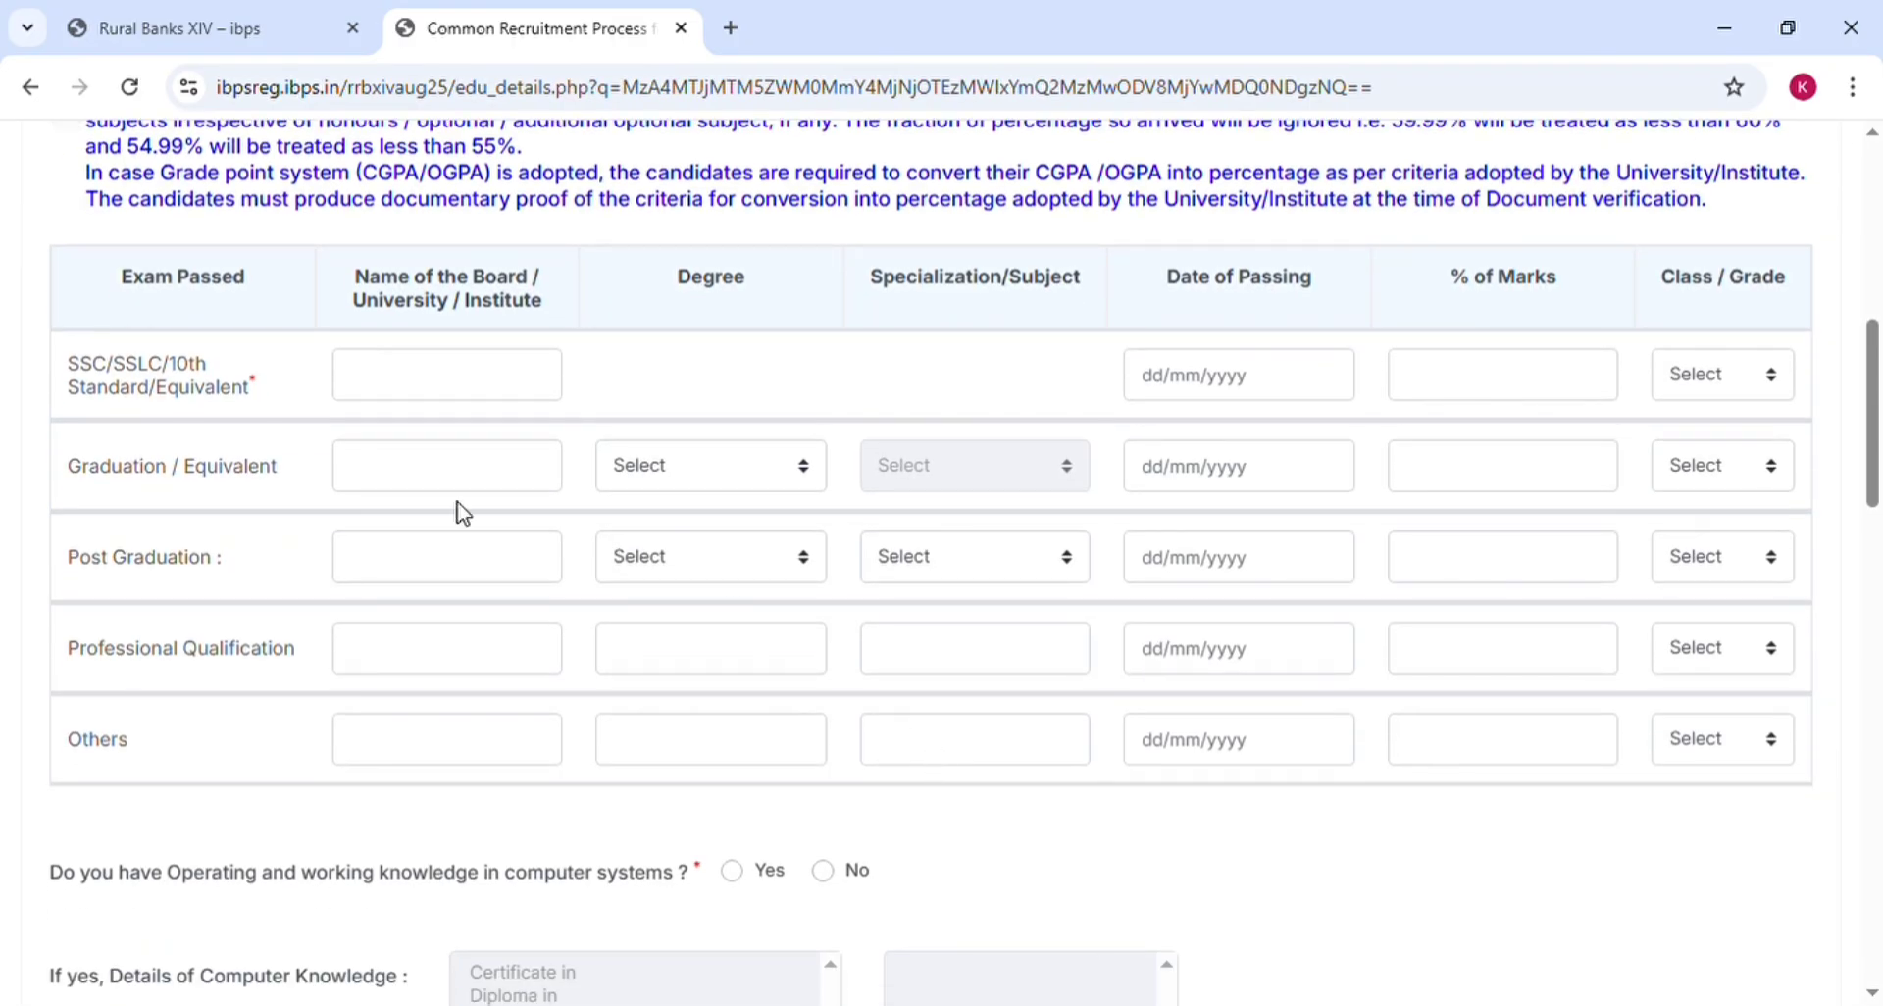
Set the SSC/10th row's passing date to 04/09/2012 and its class to First Class
left_click(465, 379)
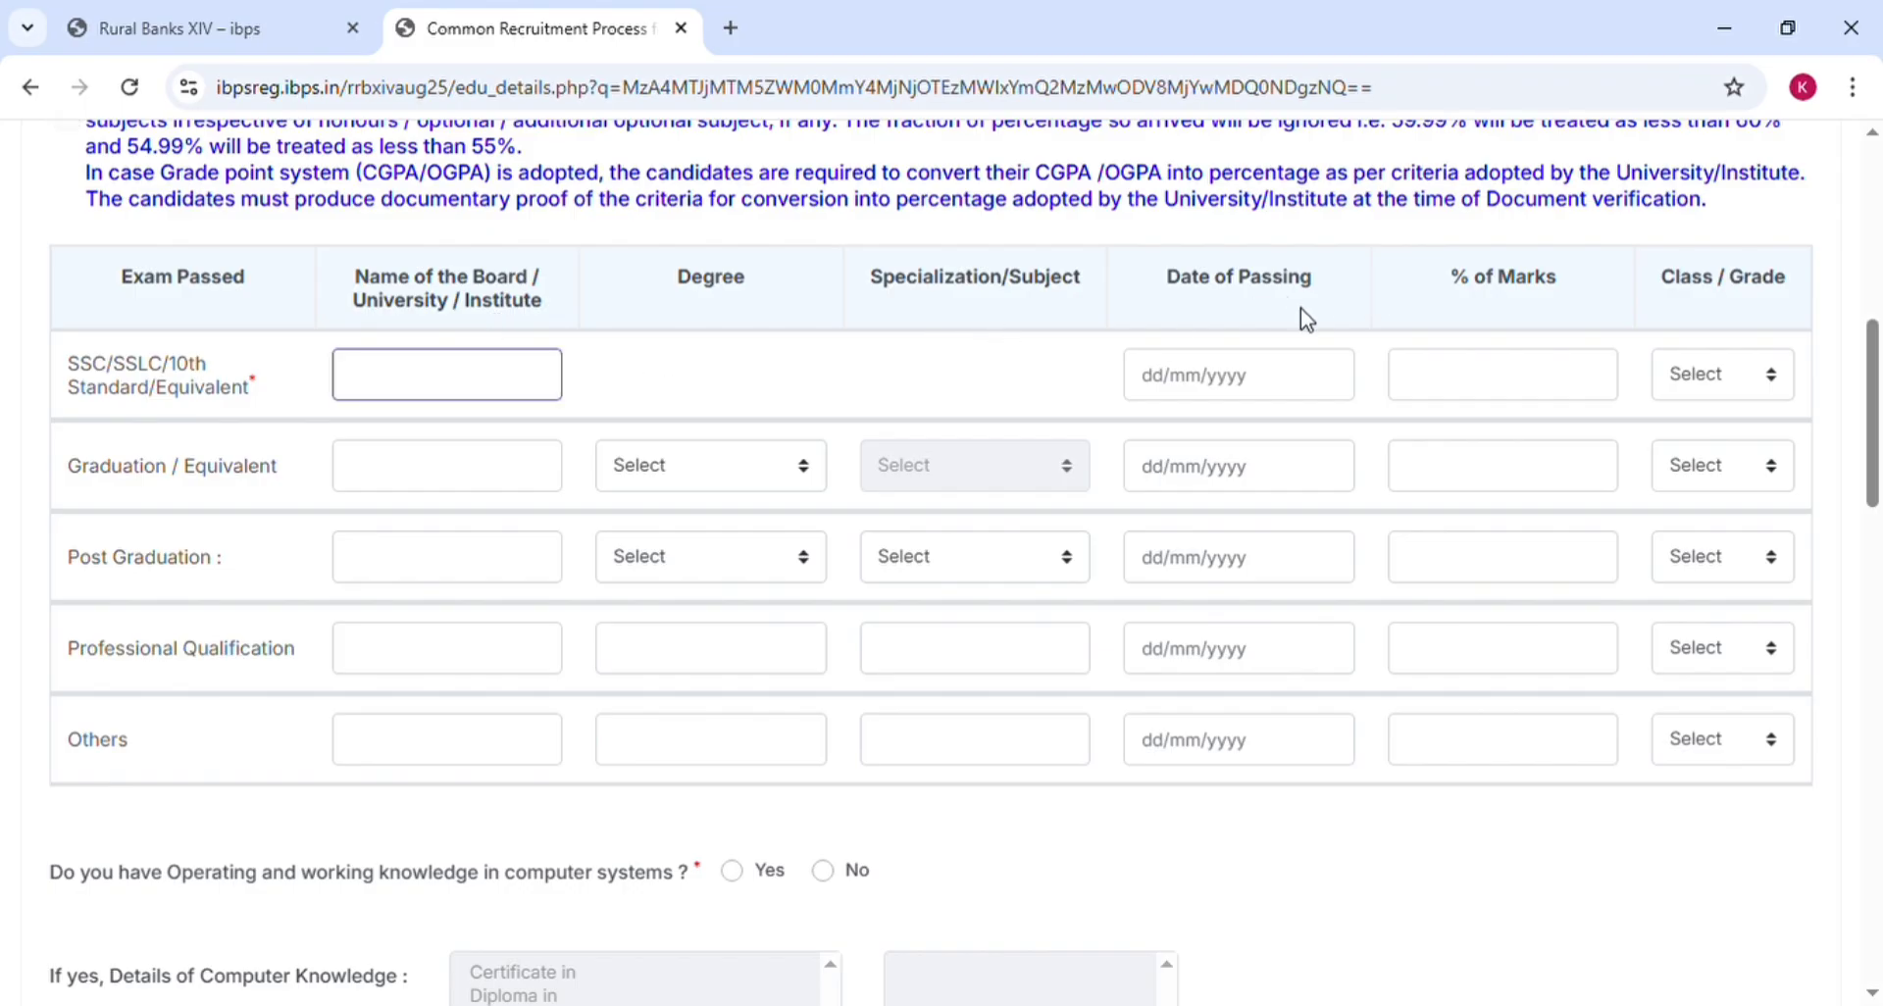
left_click(1217, 386)
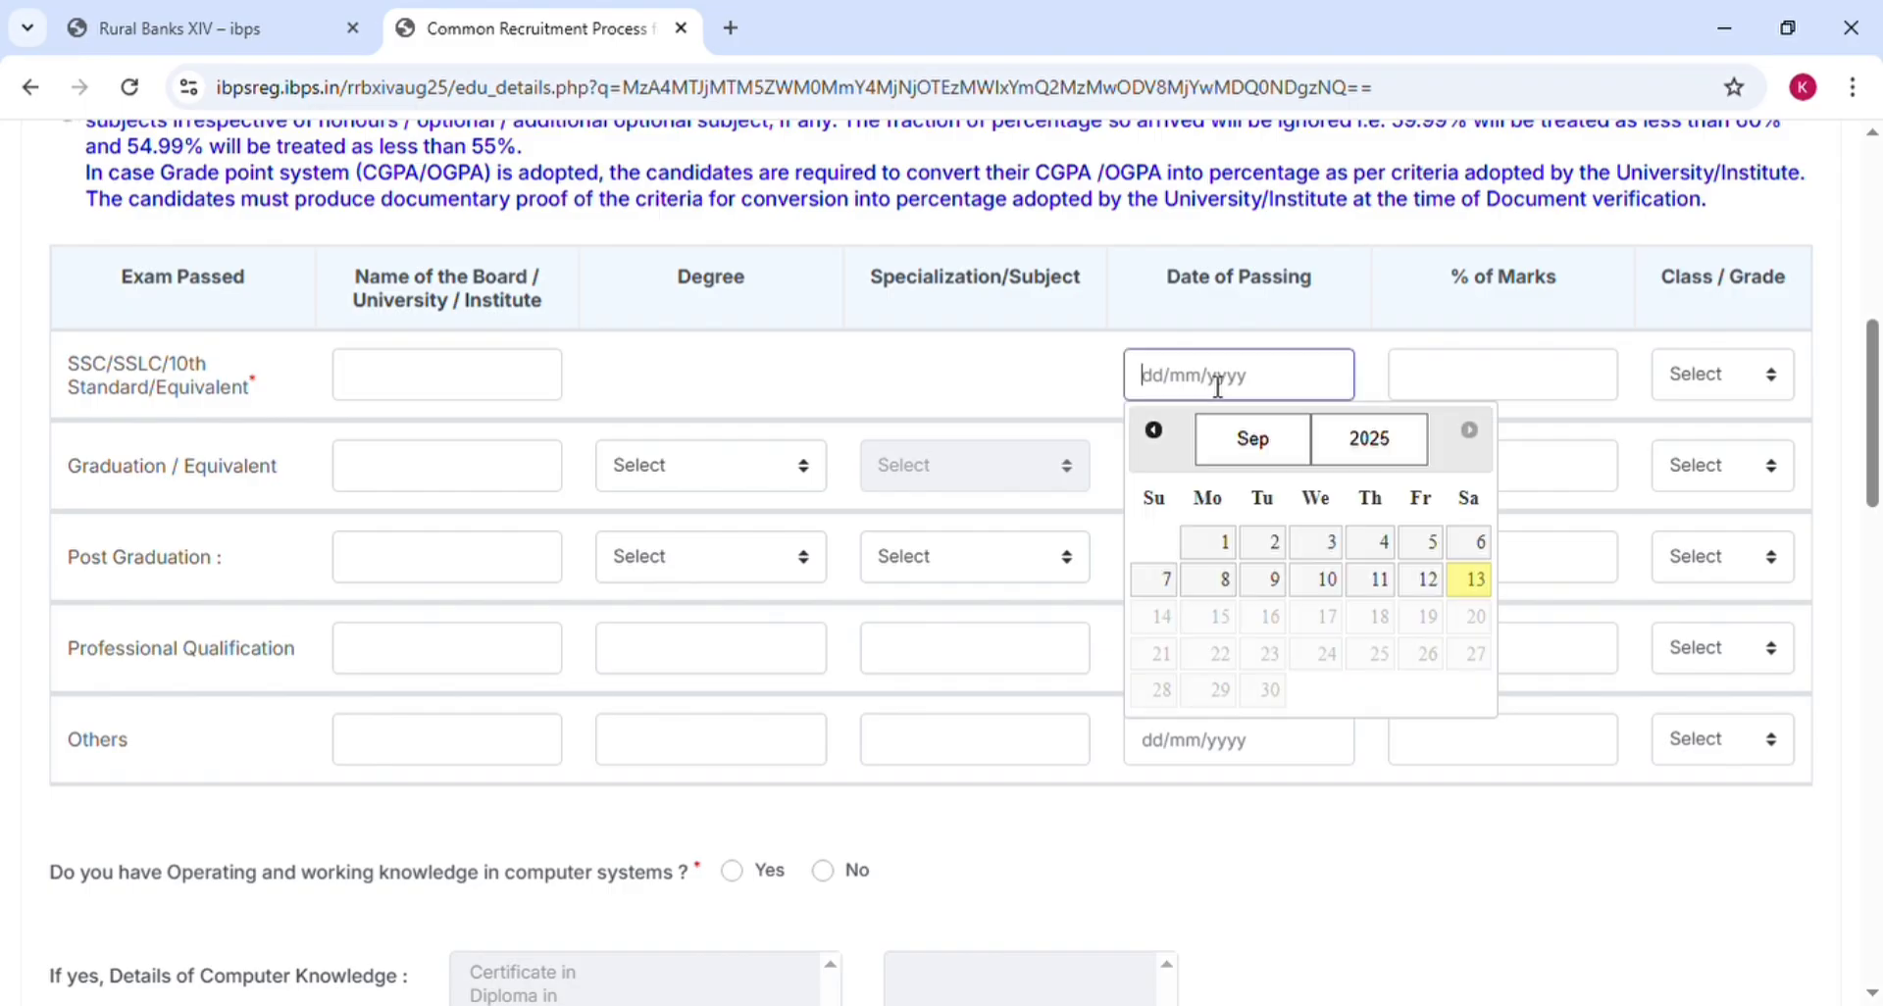
left_click(1361, 449)
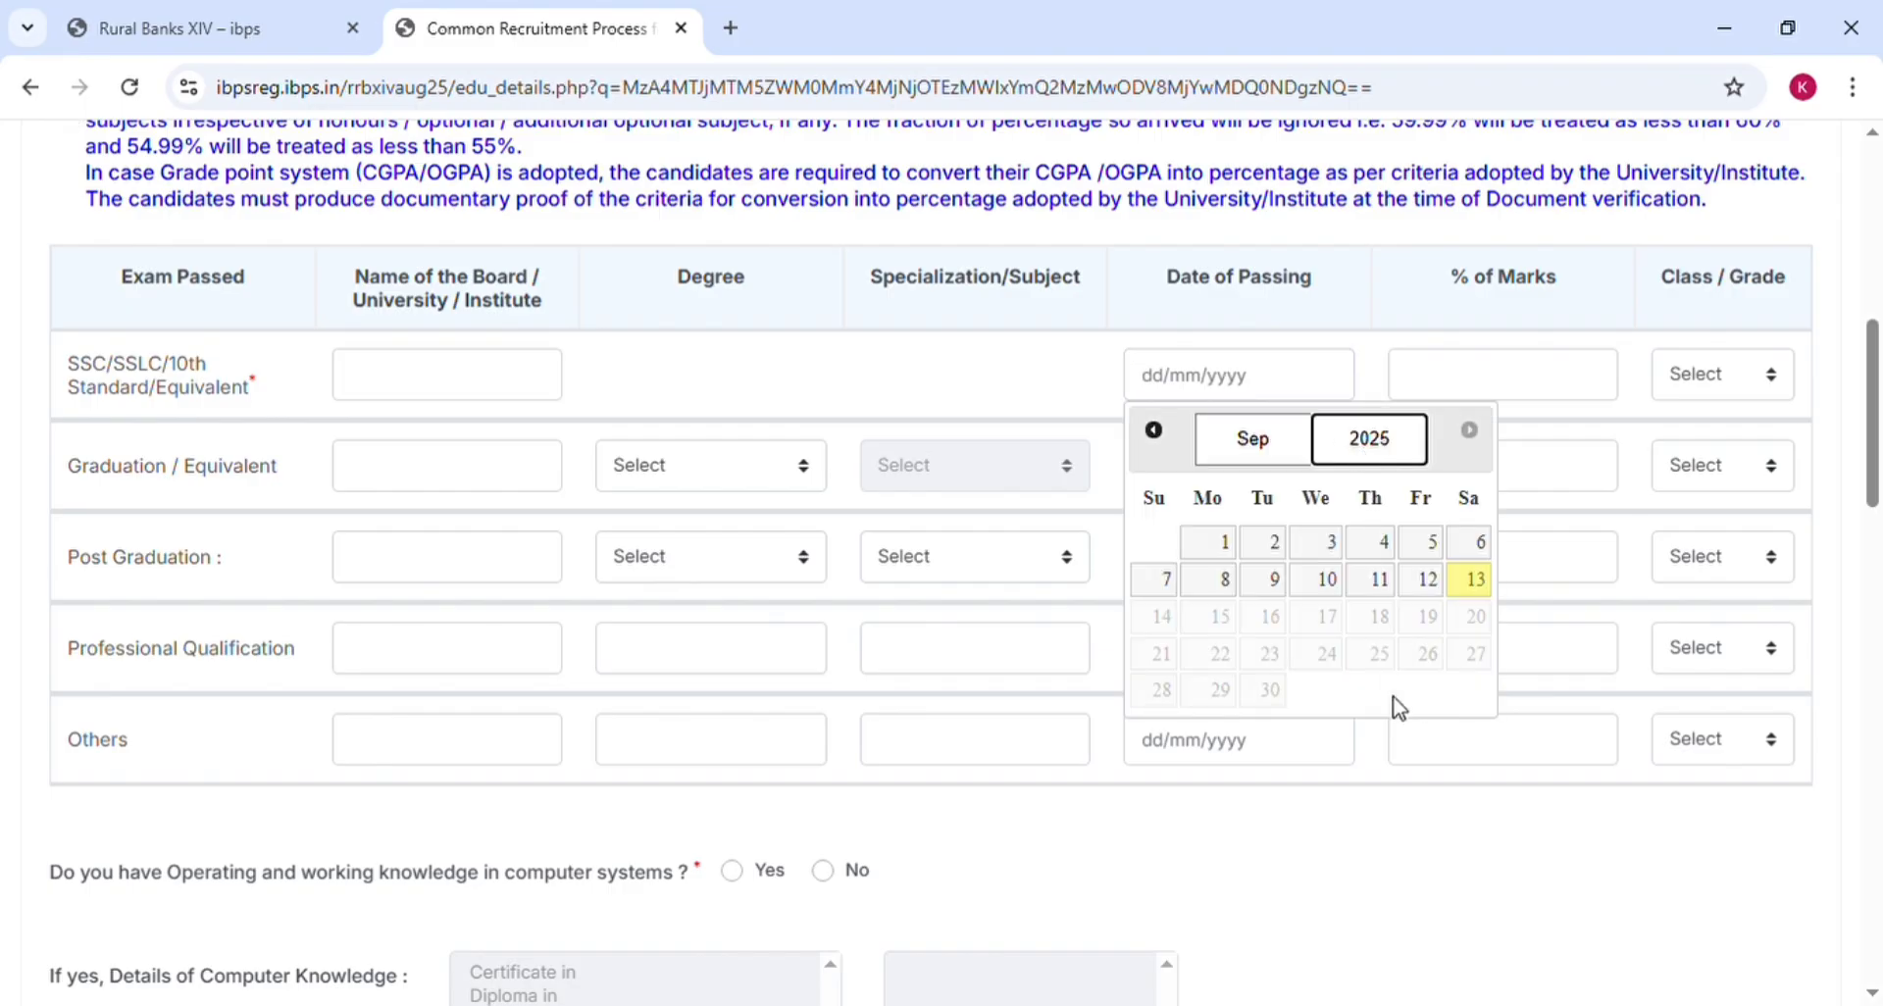
left_click(1385, 888)
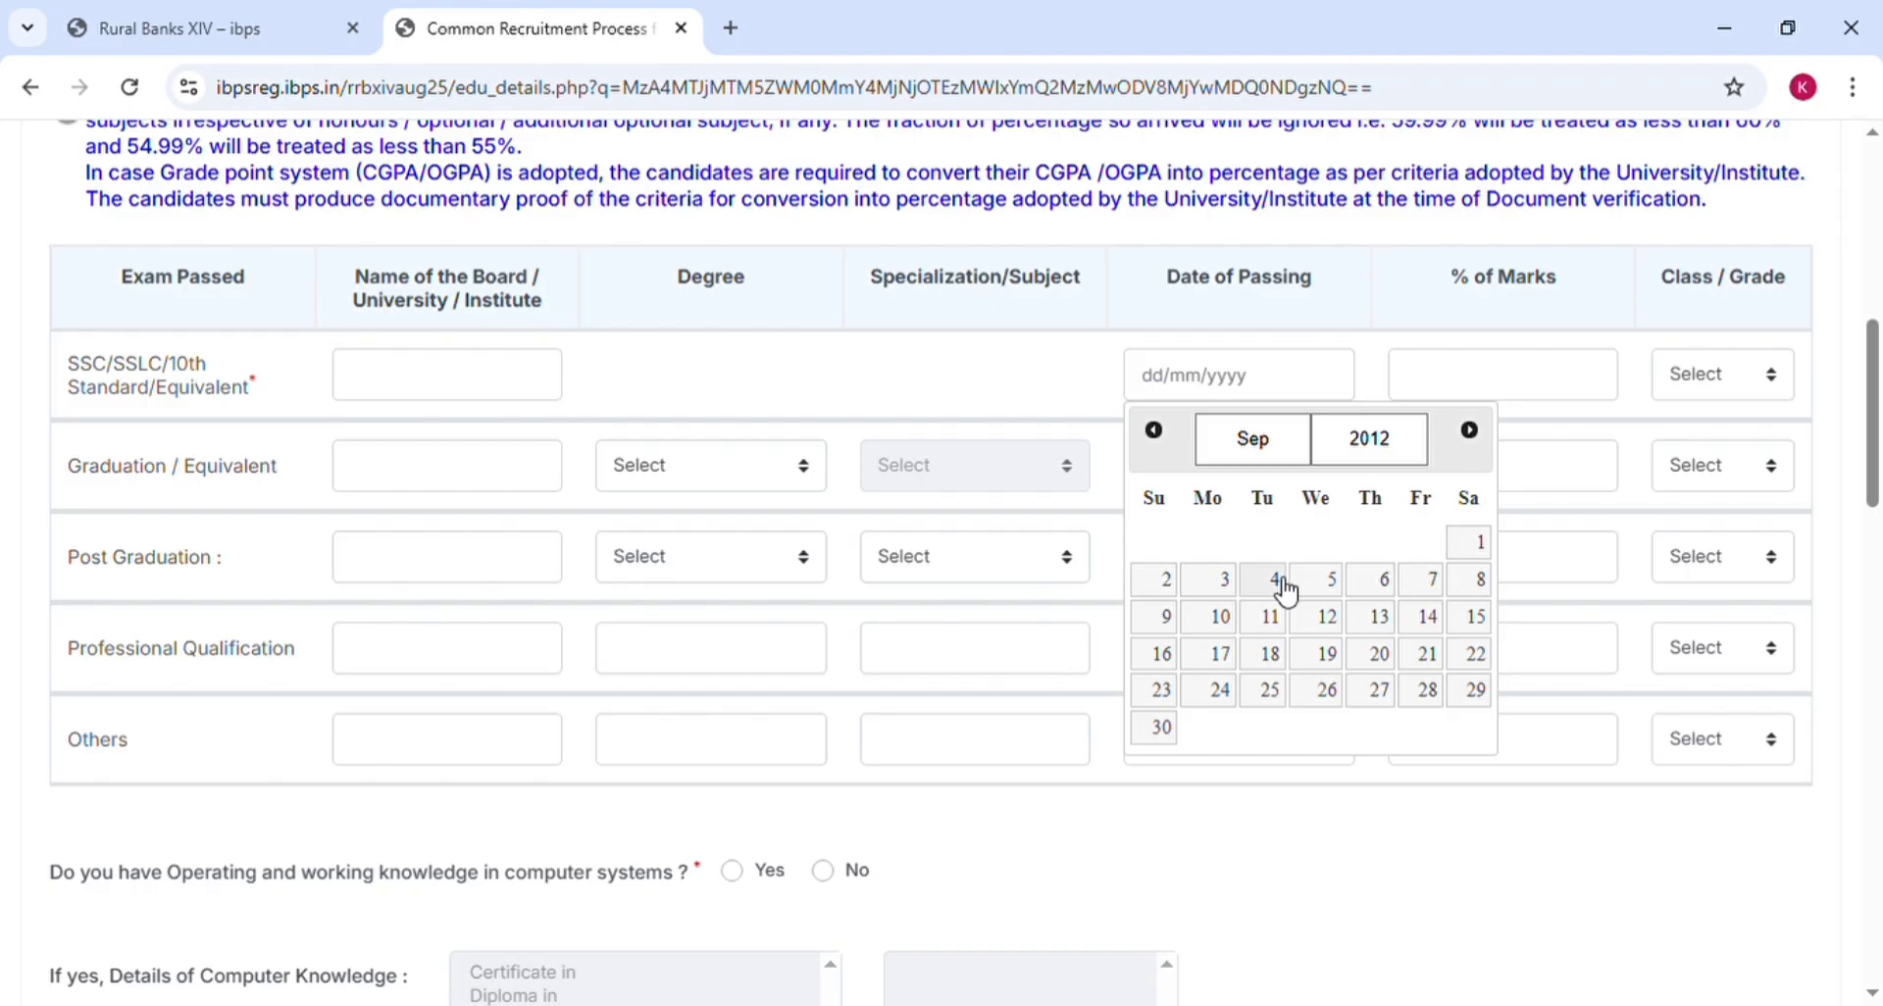
left_click(1274, 583)
left_click(1456, 392)
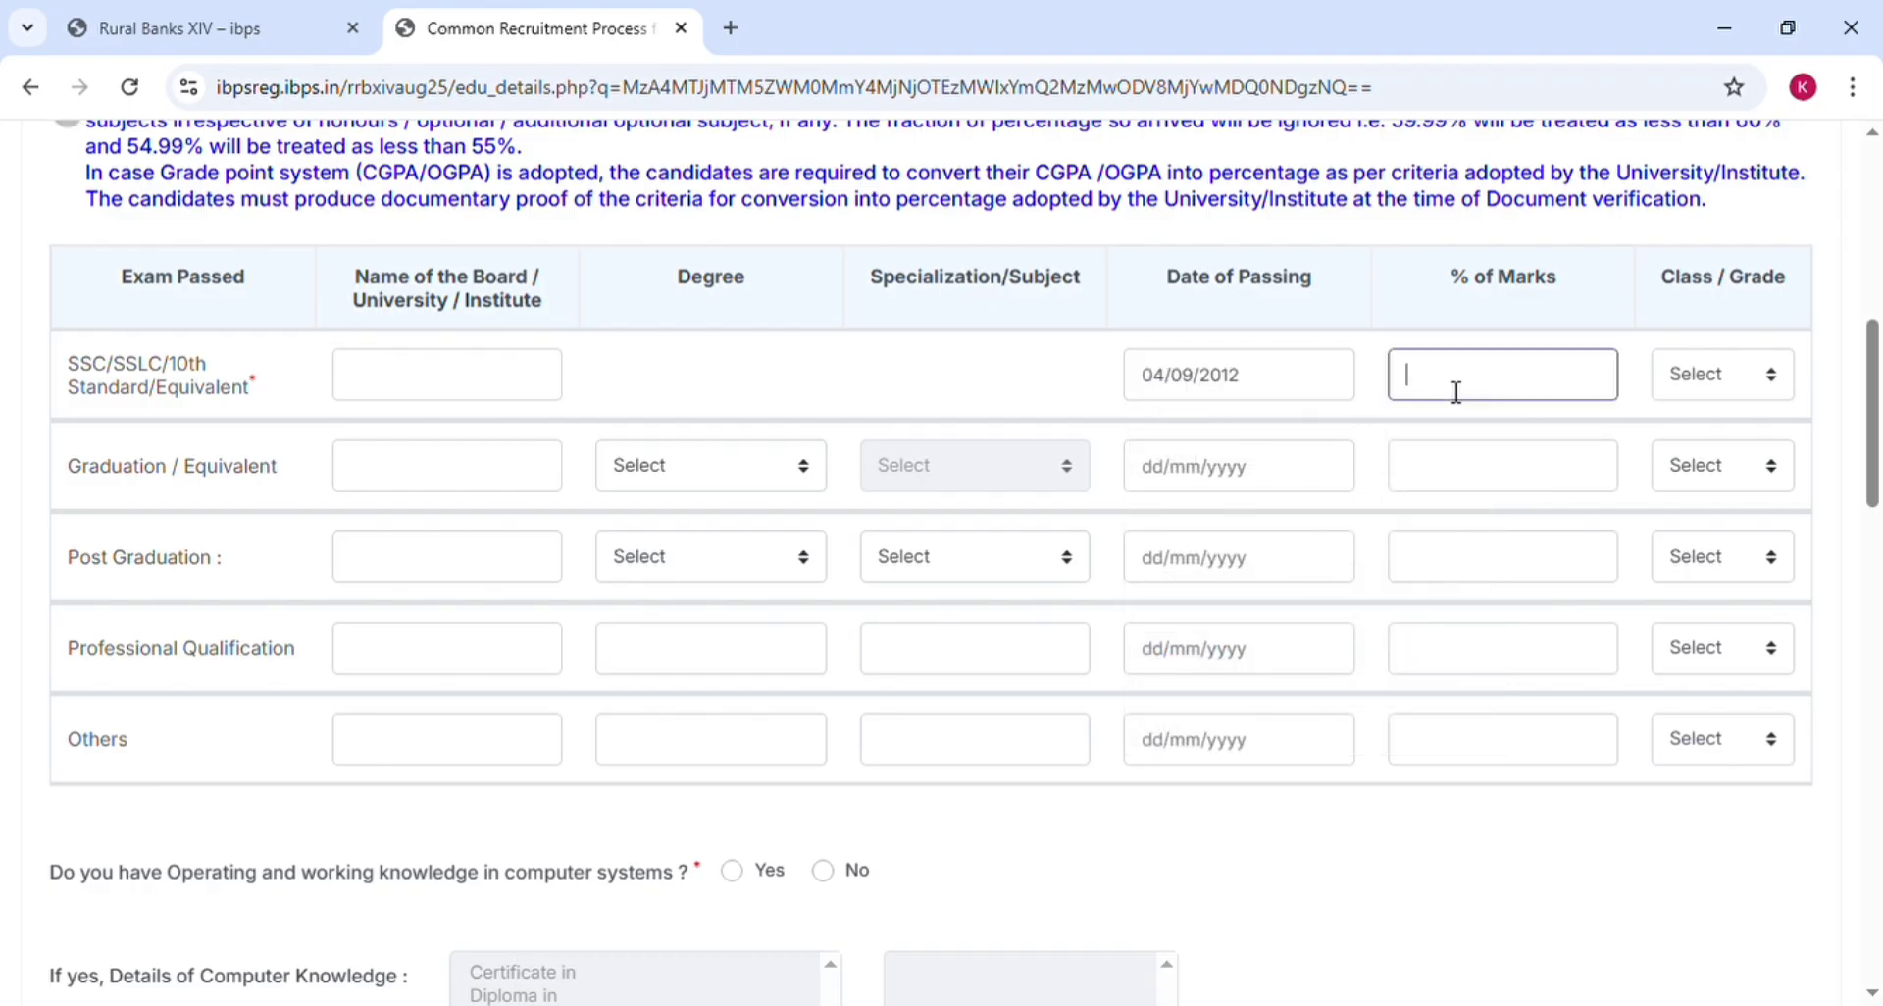
left_click(1726, 390)
left_click(1722, 475)
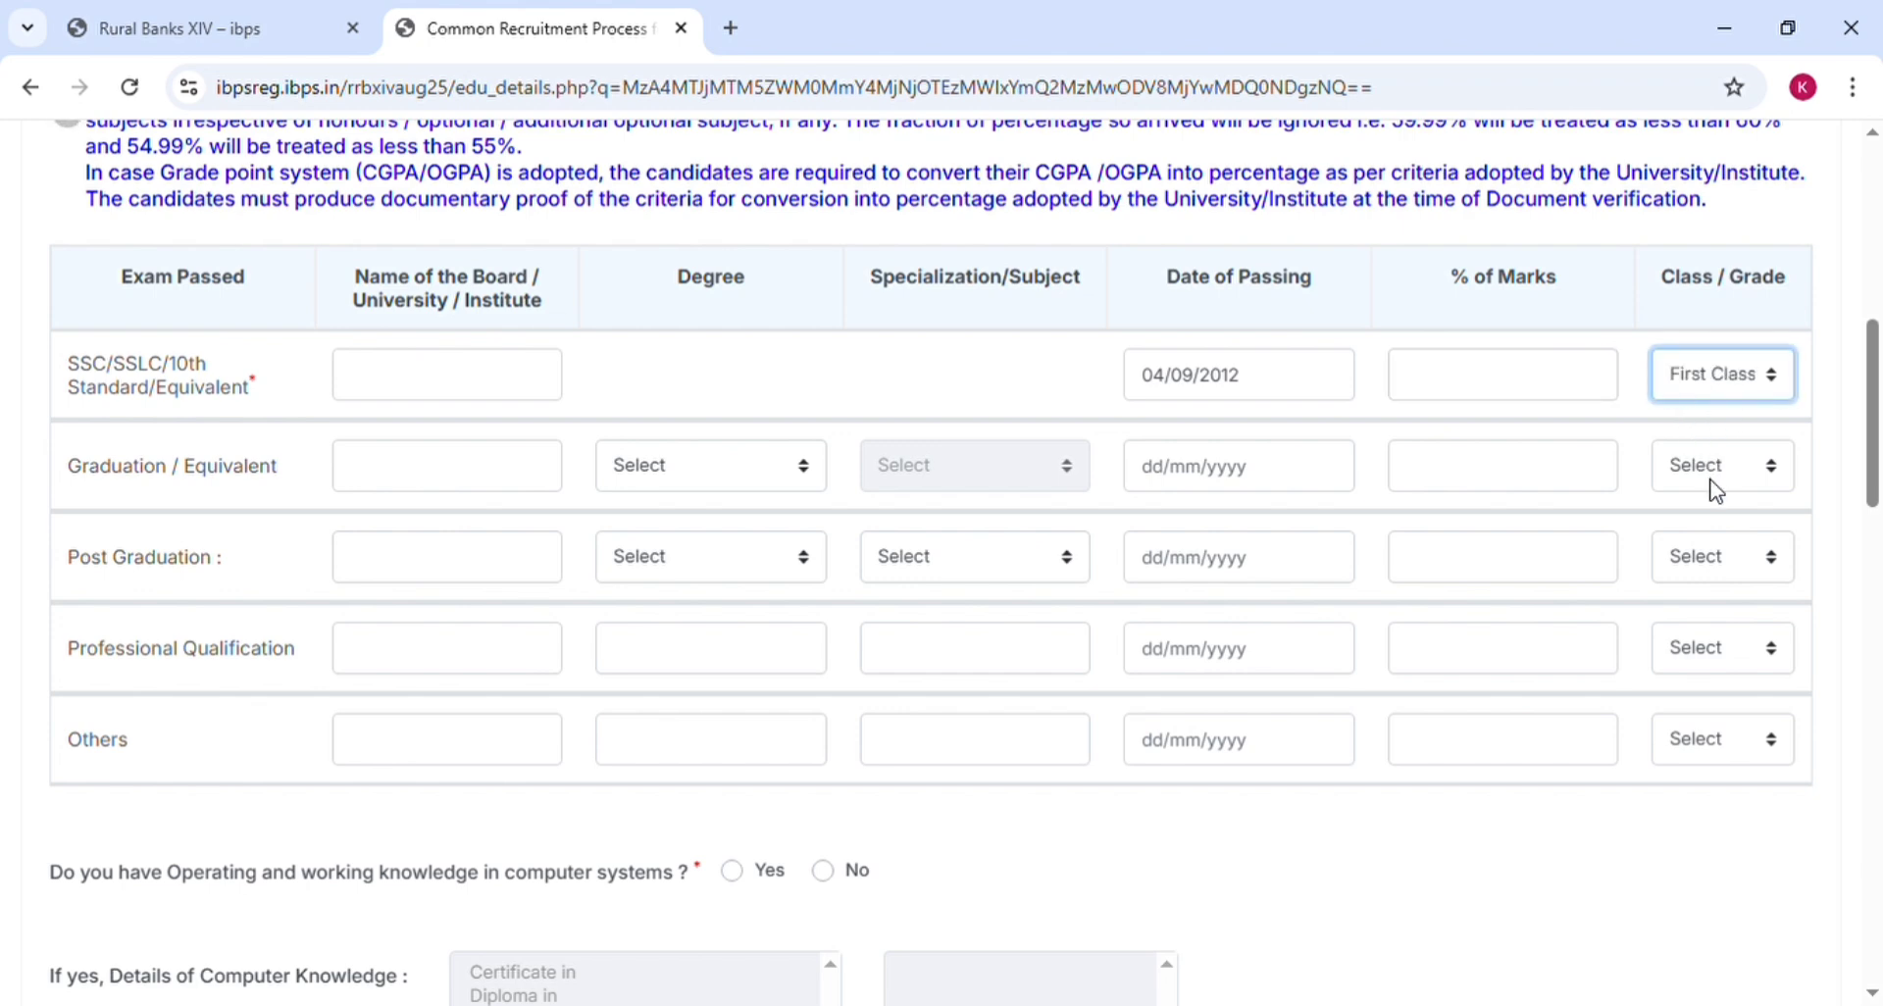
left_click(1705, 490)
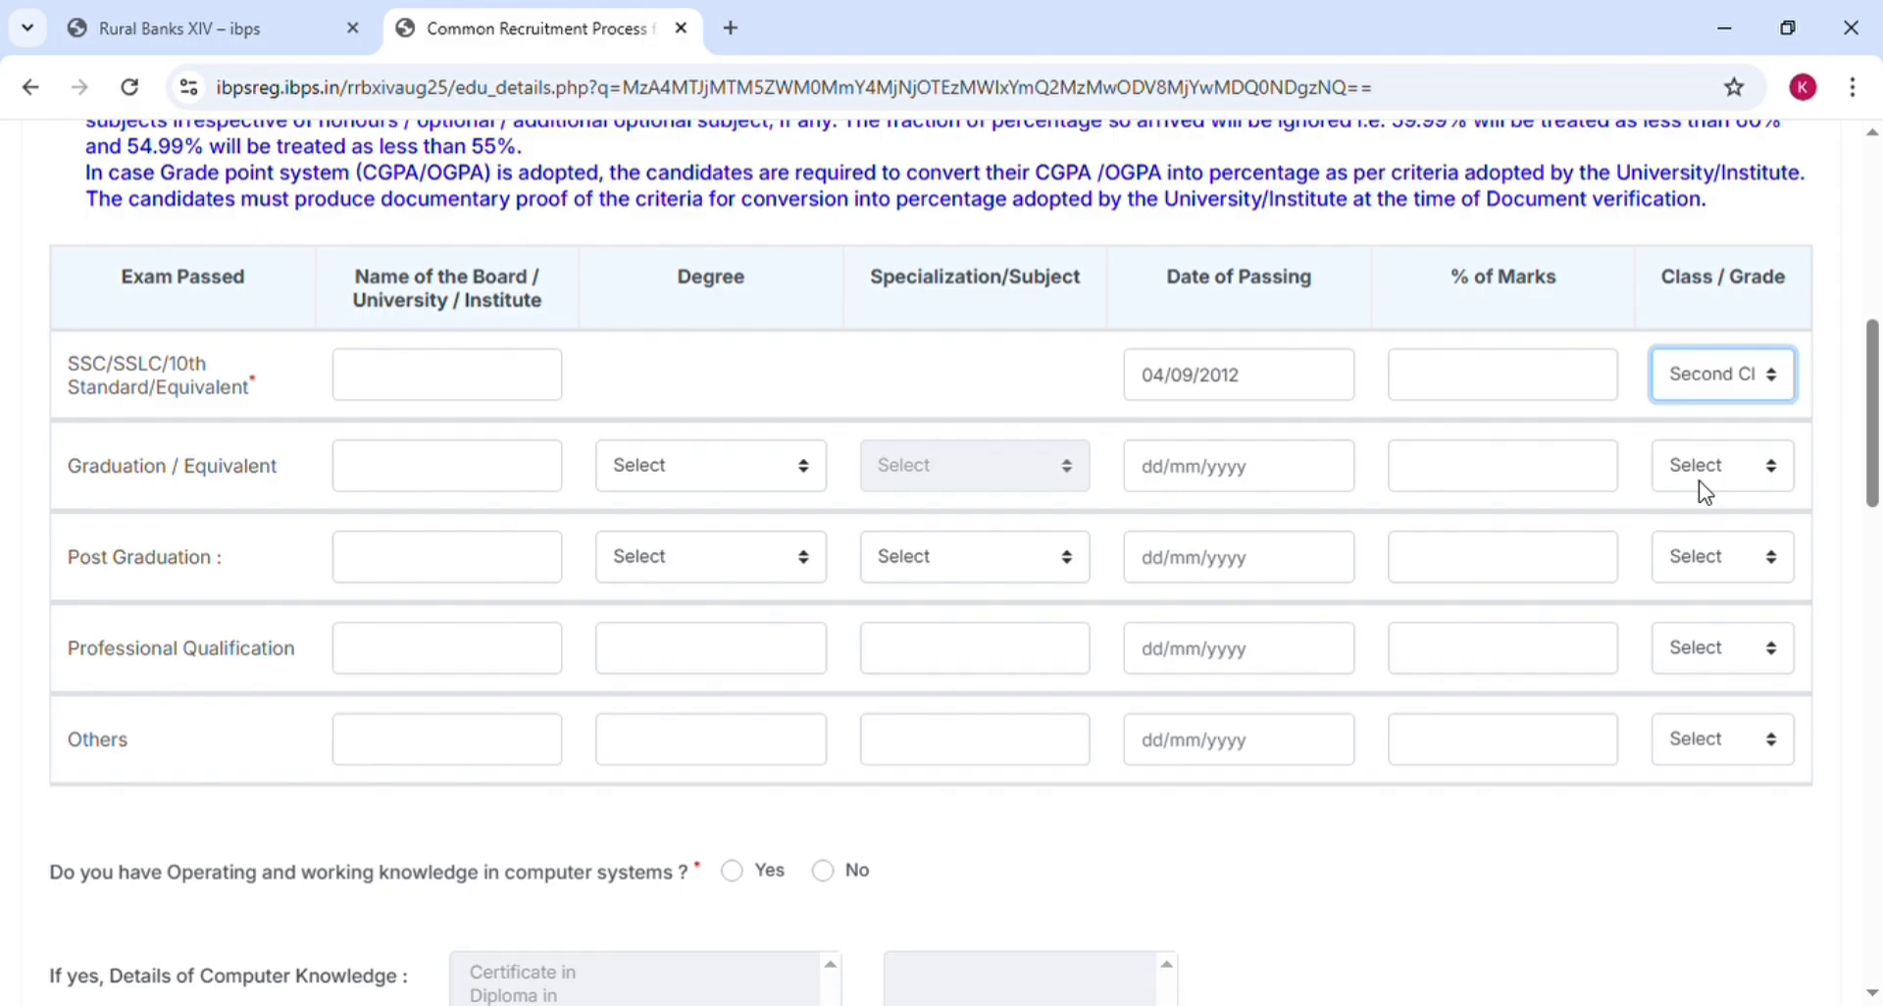
left_click(1692, 378)
left_click(1686, 530)
left_click(364, 476)
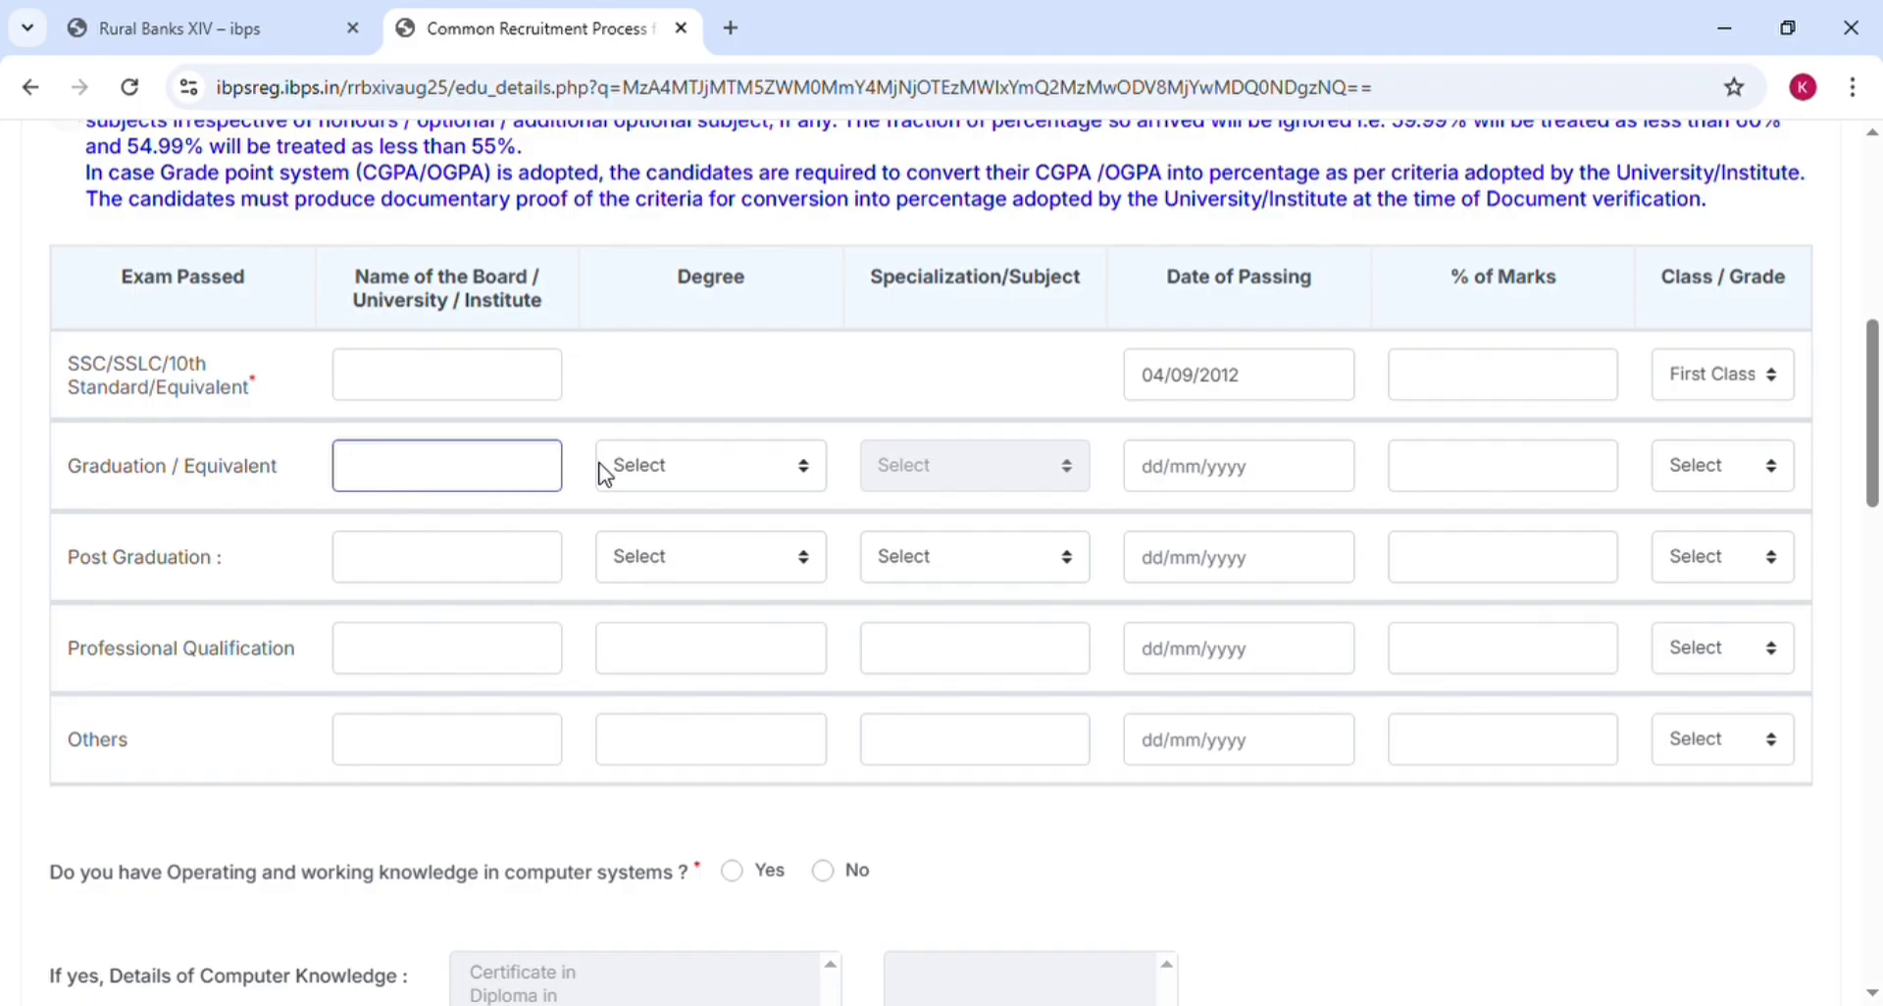
Set graduation to Bachelor of Science in Mathematics, passed 06/09/2017
left_click(642, 478)
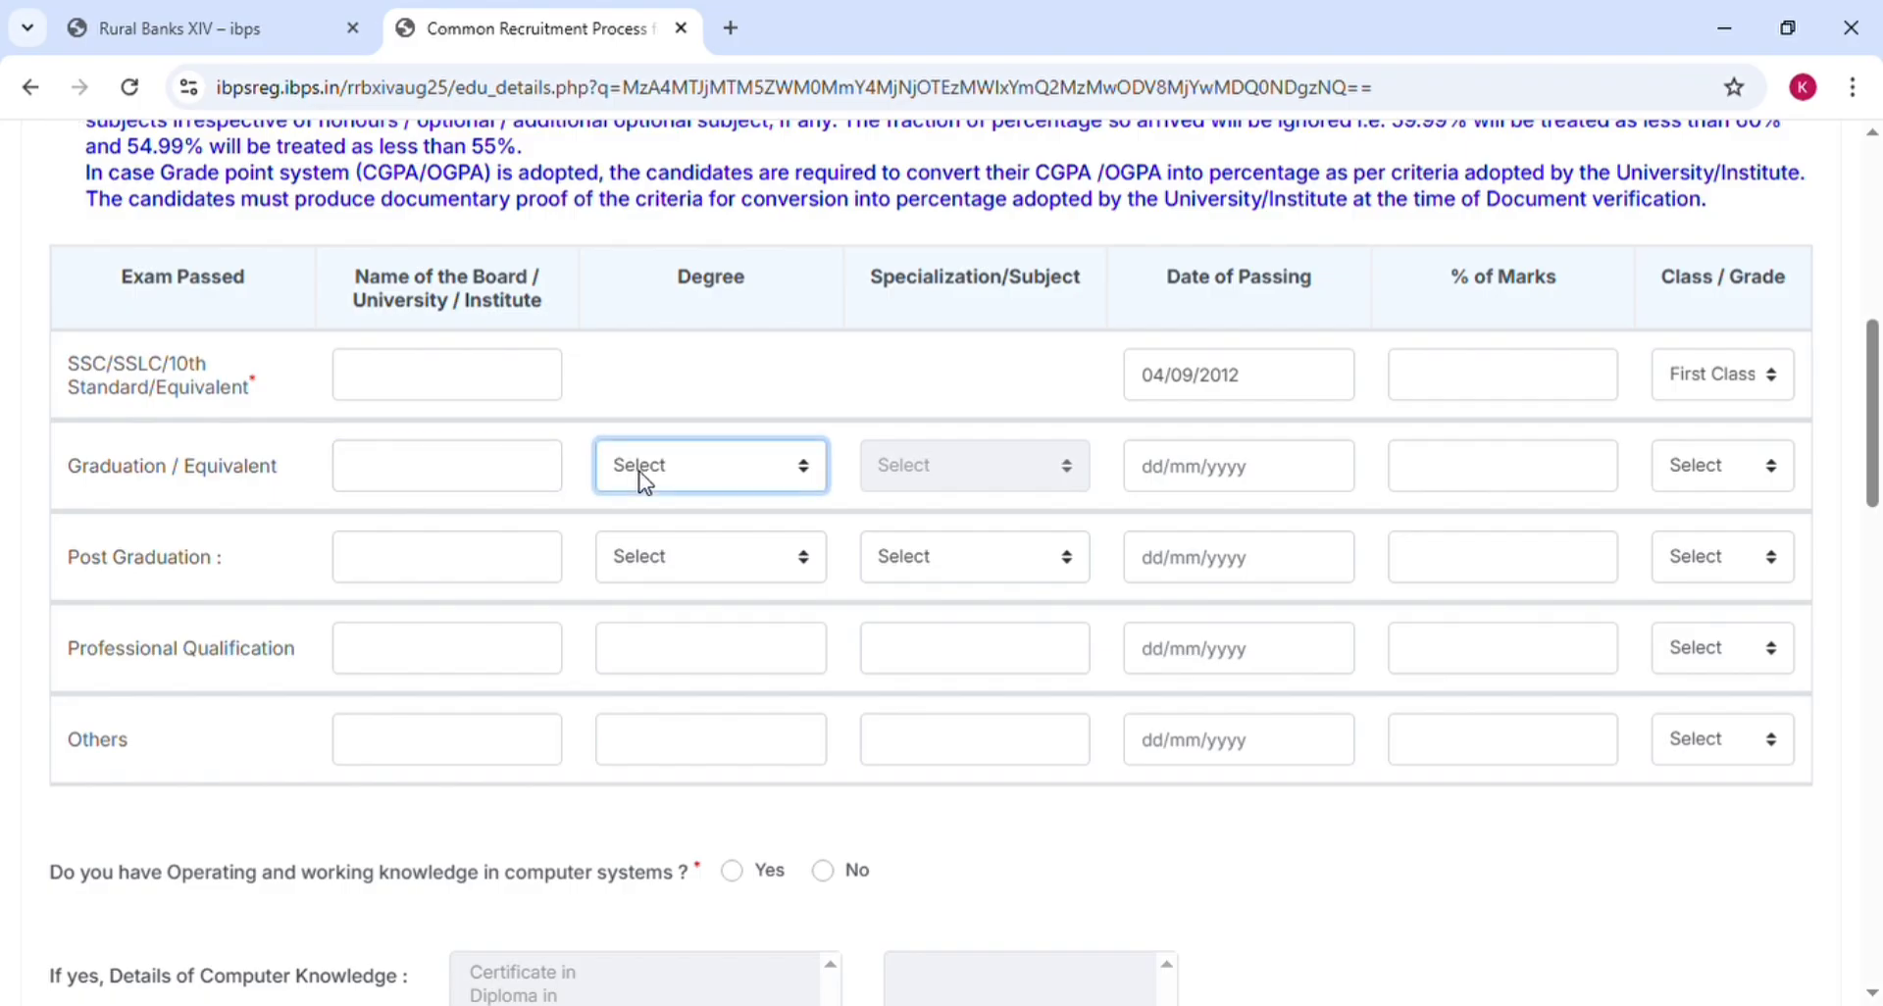
left_click(710, 544)
left_click(930, 486)
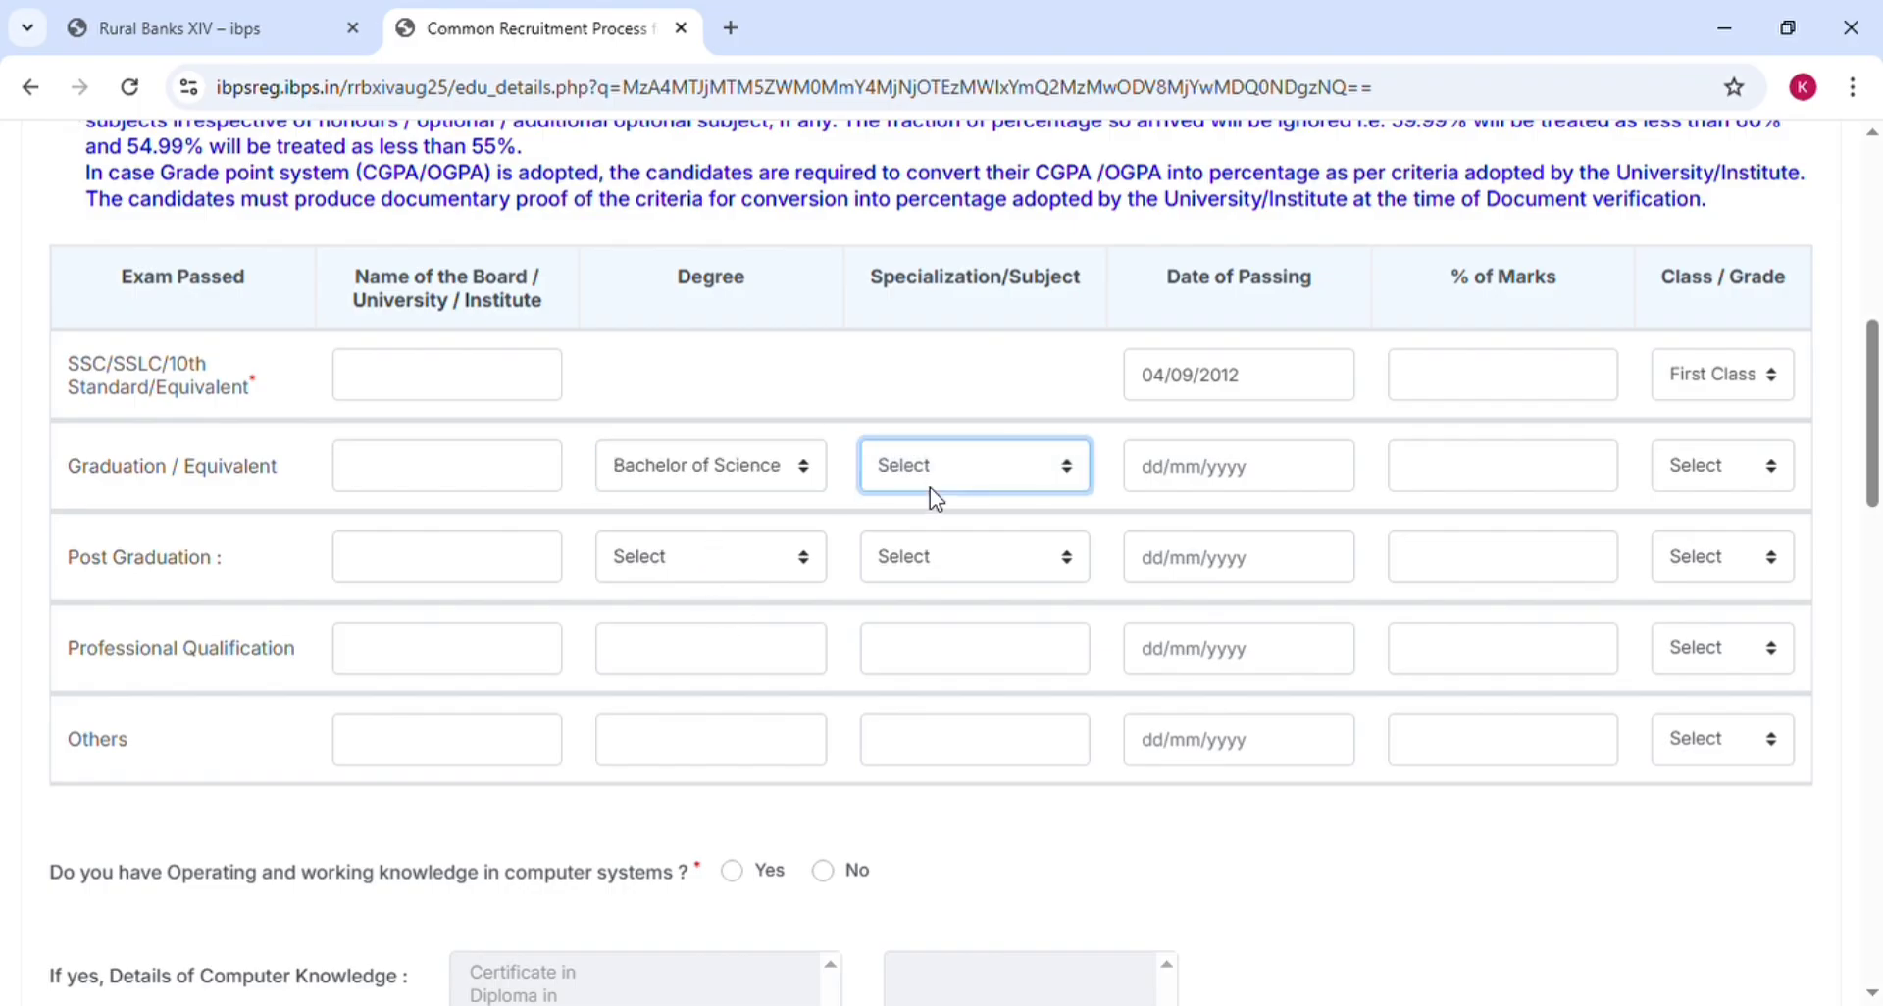
left_click(929, 574)
left_click(1220, 479)
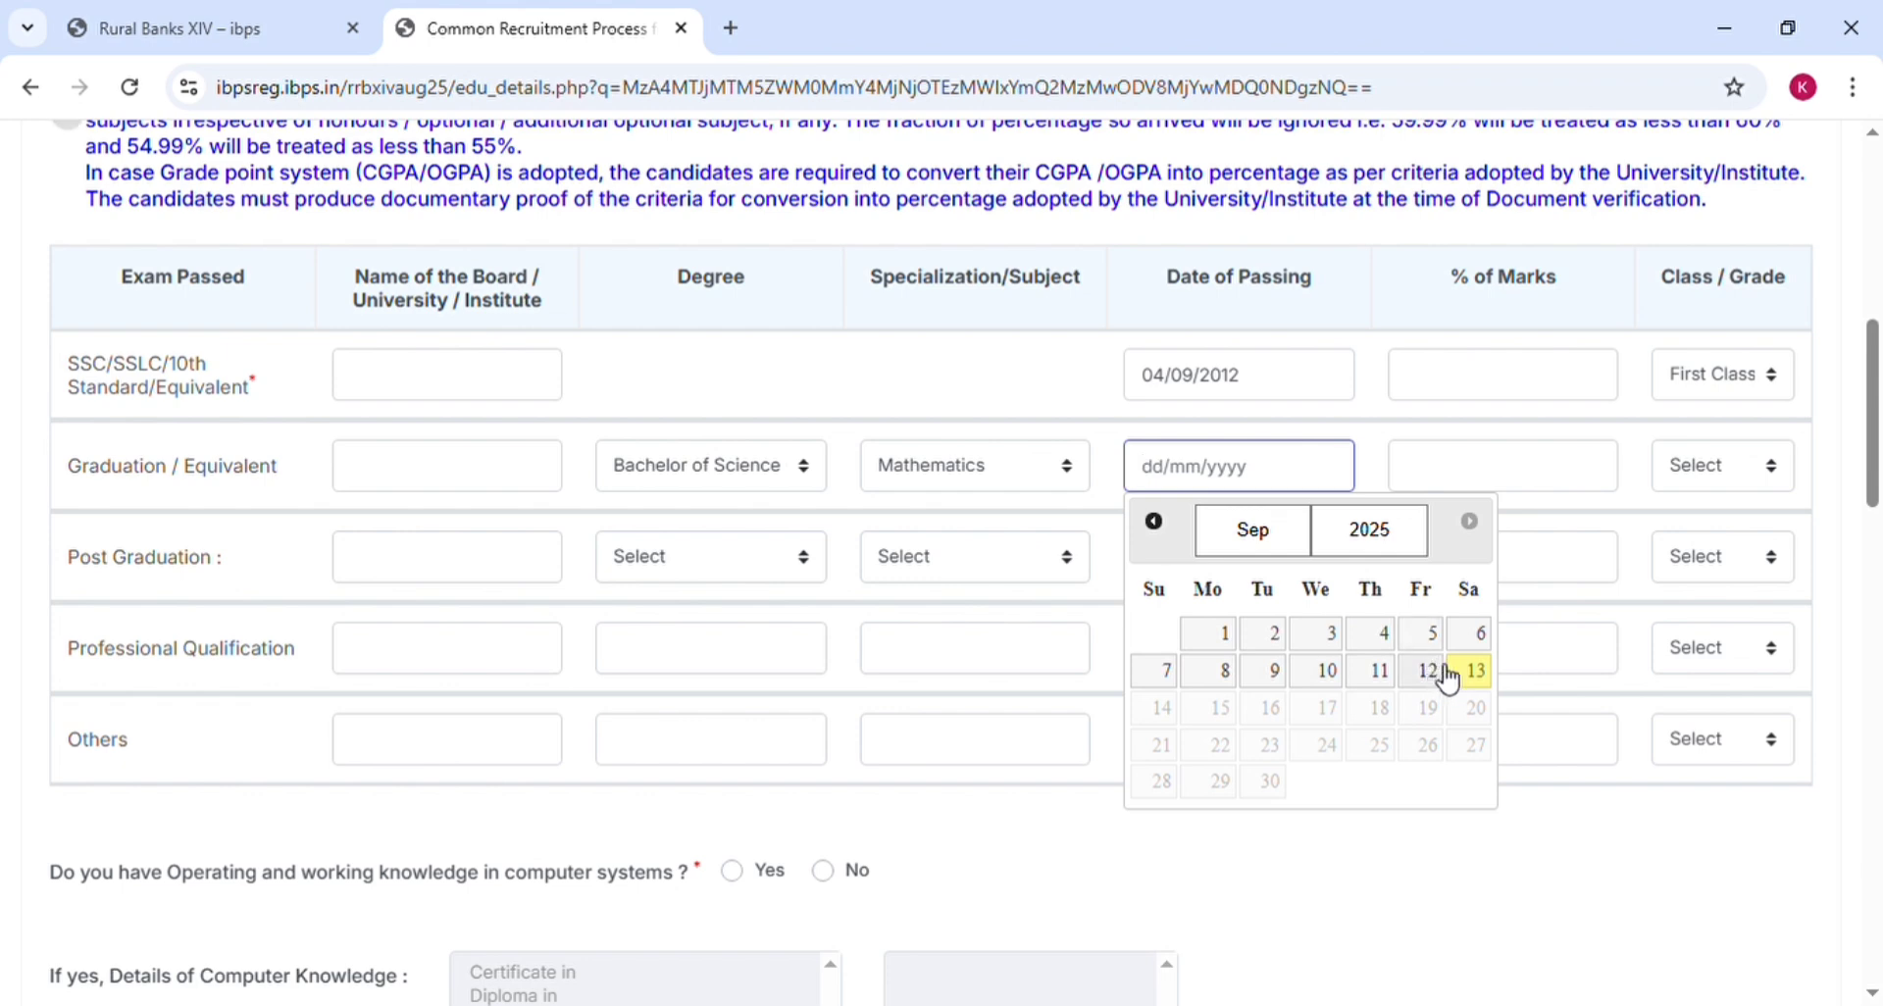
left_click(1347, 551)
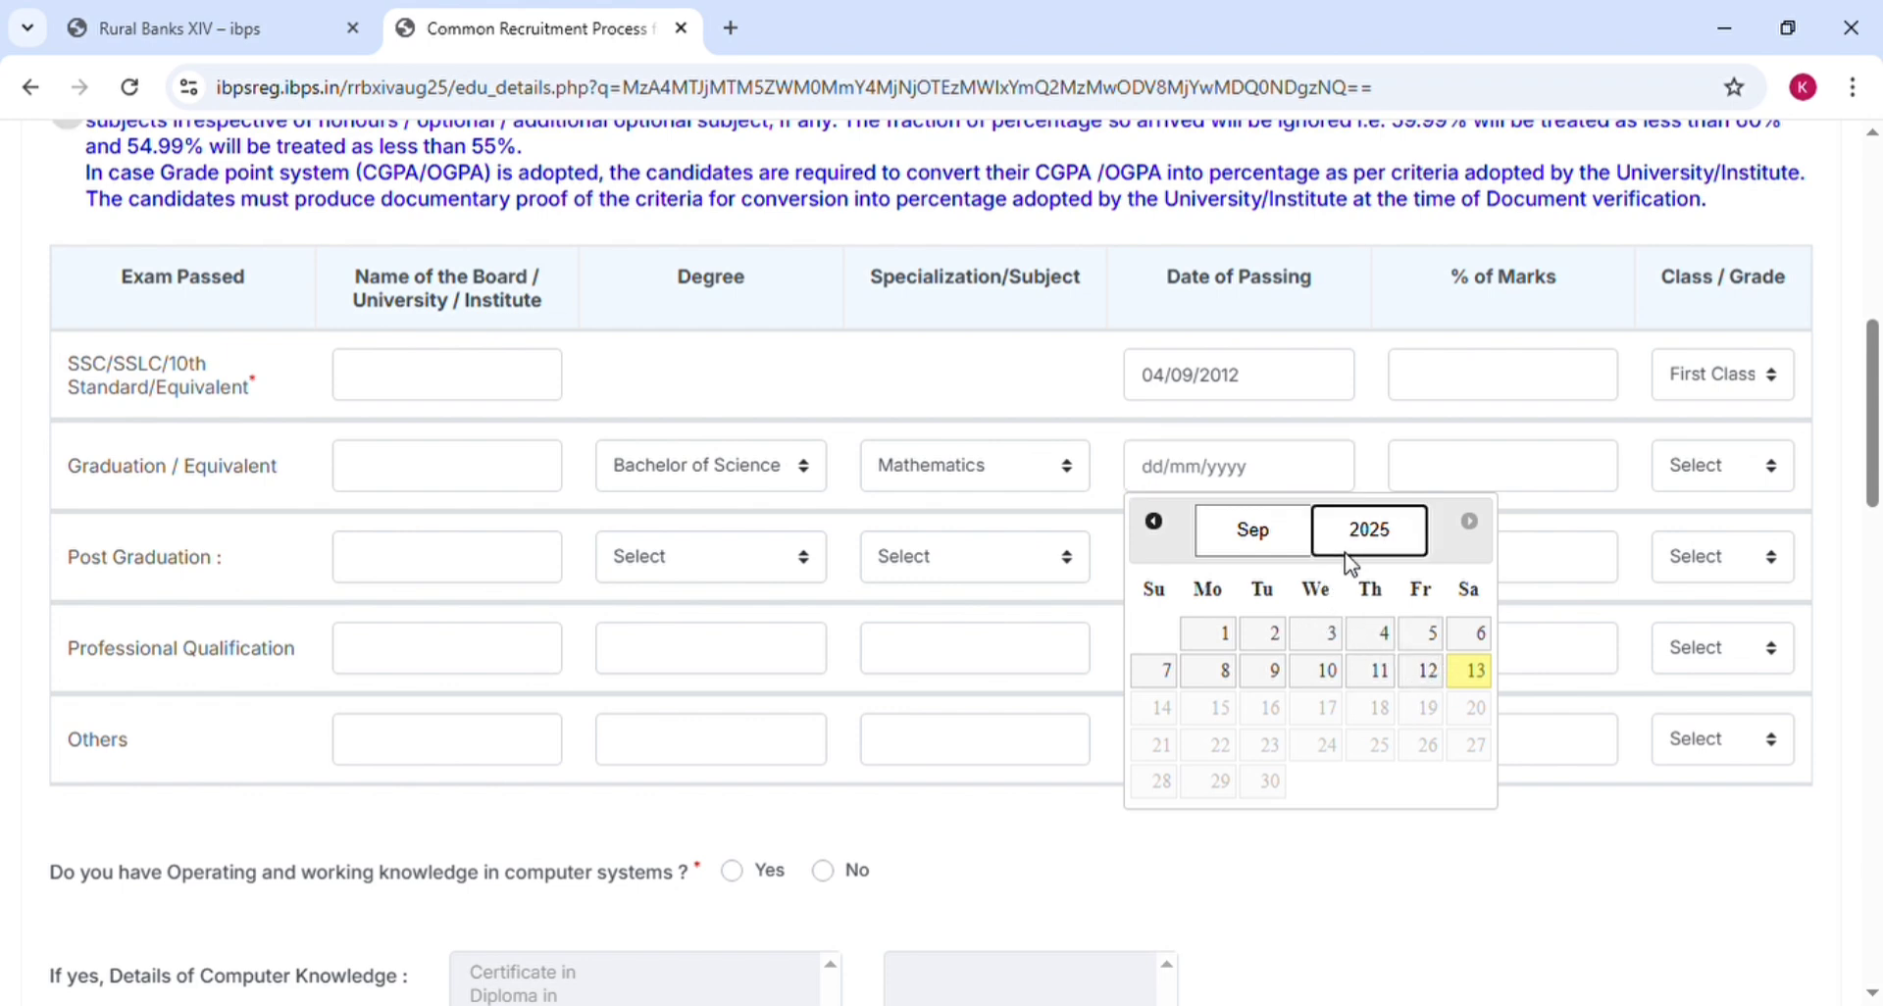
left_click(1378, 809)
left_click(1316, 670)
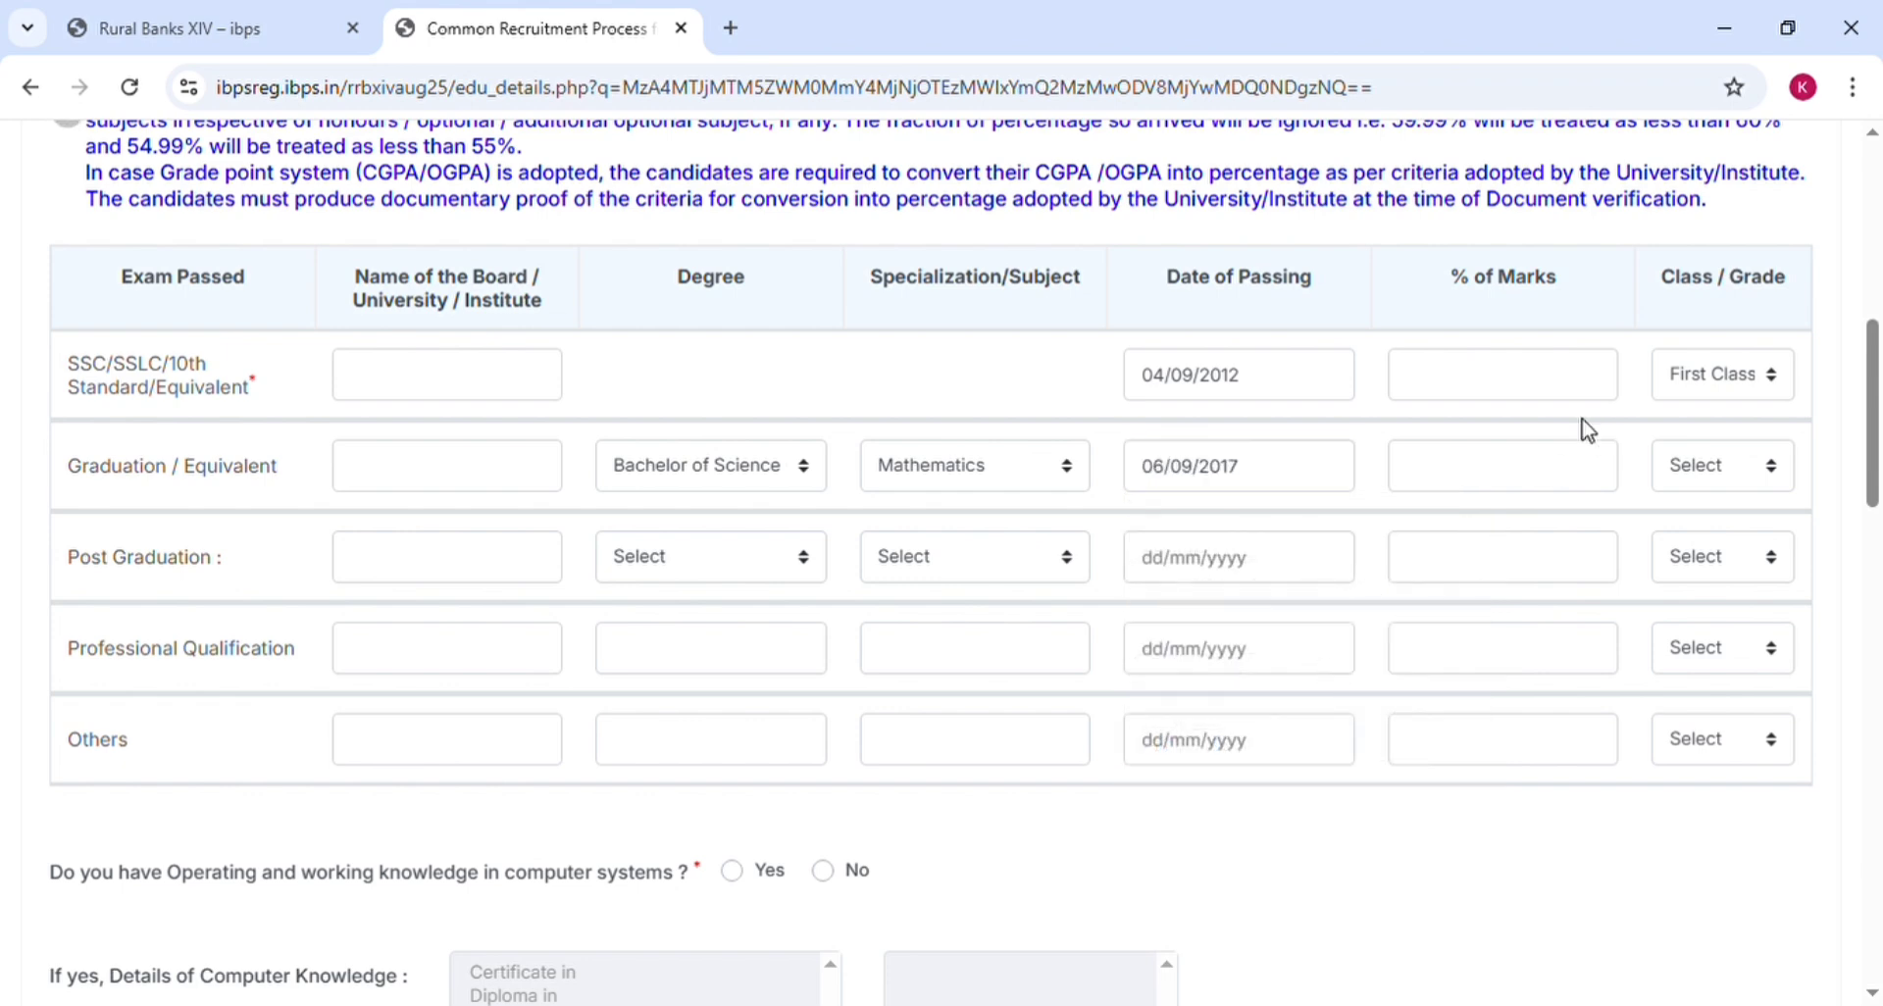
Set the graduation class to First Class, leaving the remaining qualification rows empty
left_click(1536, 481)
left_click(1535, 480)
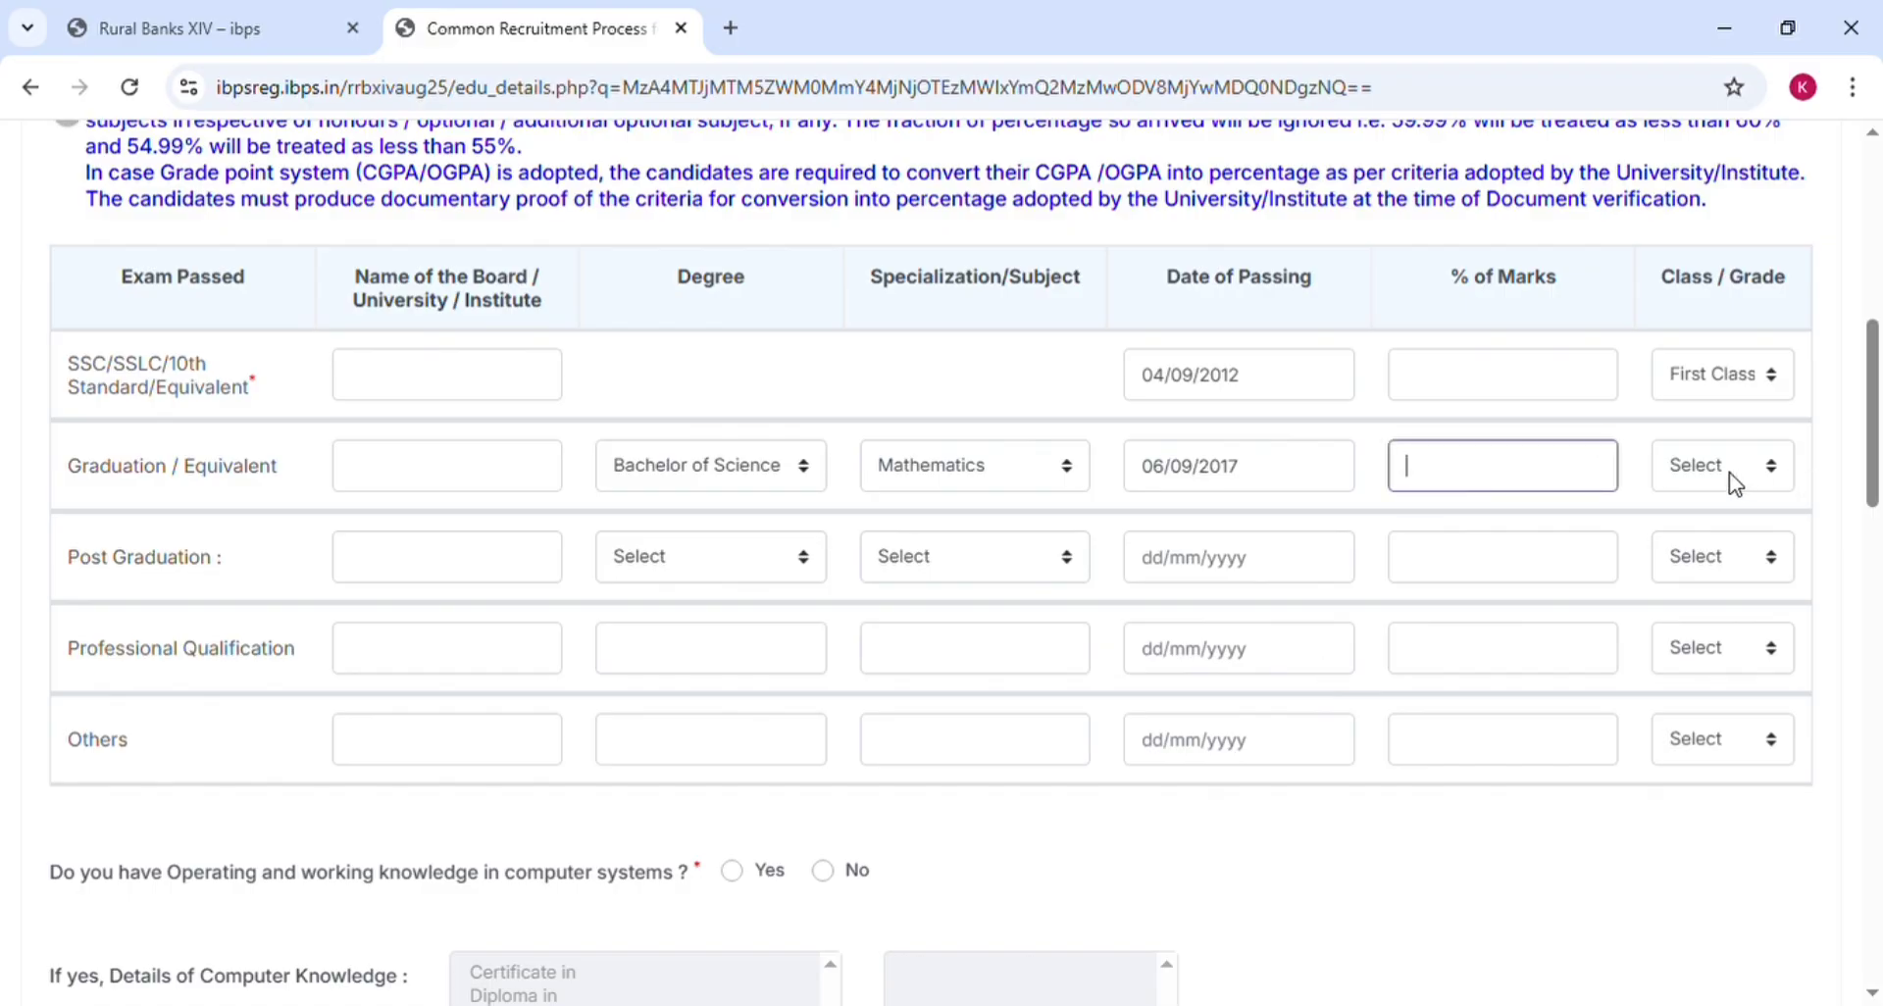
key("Tab")
key("Down")
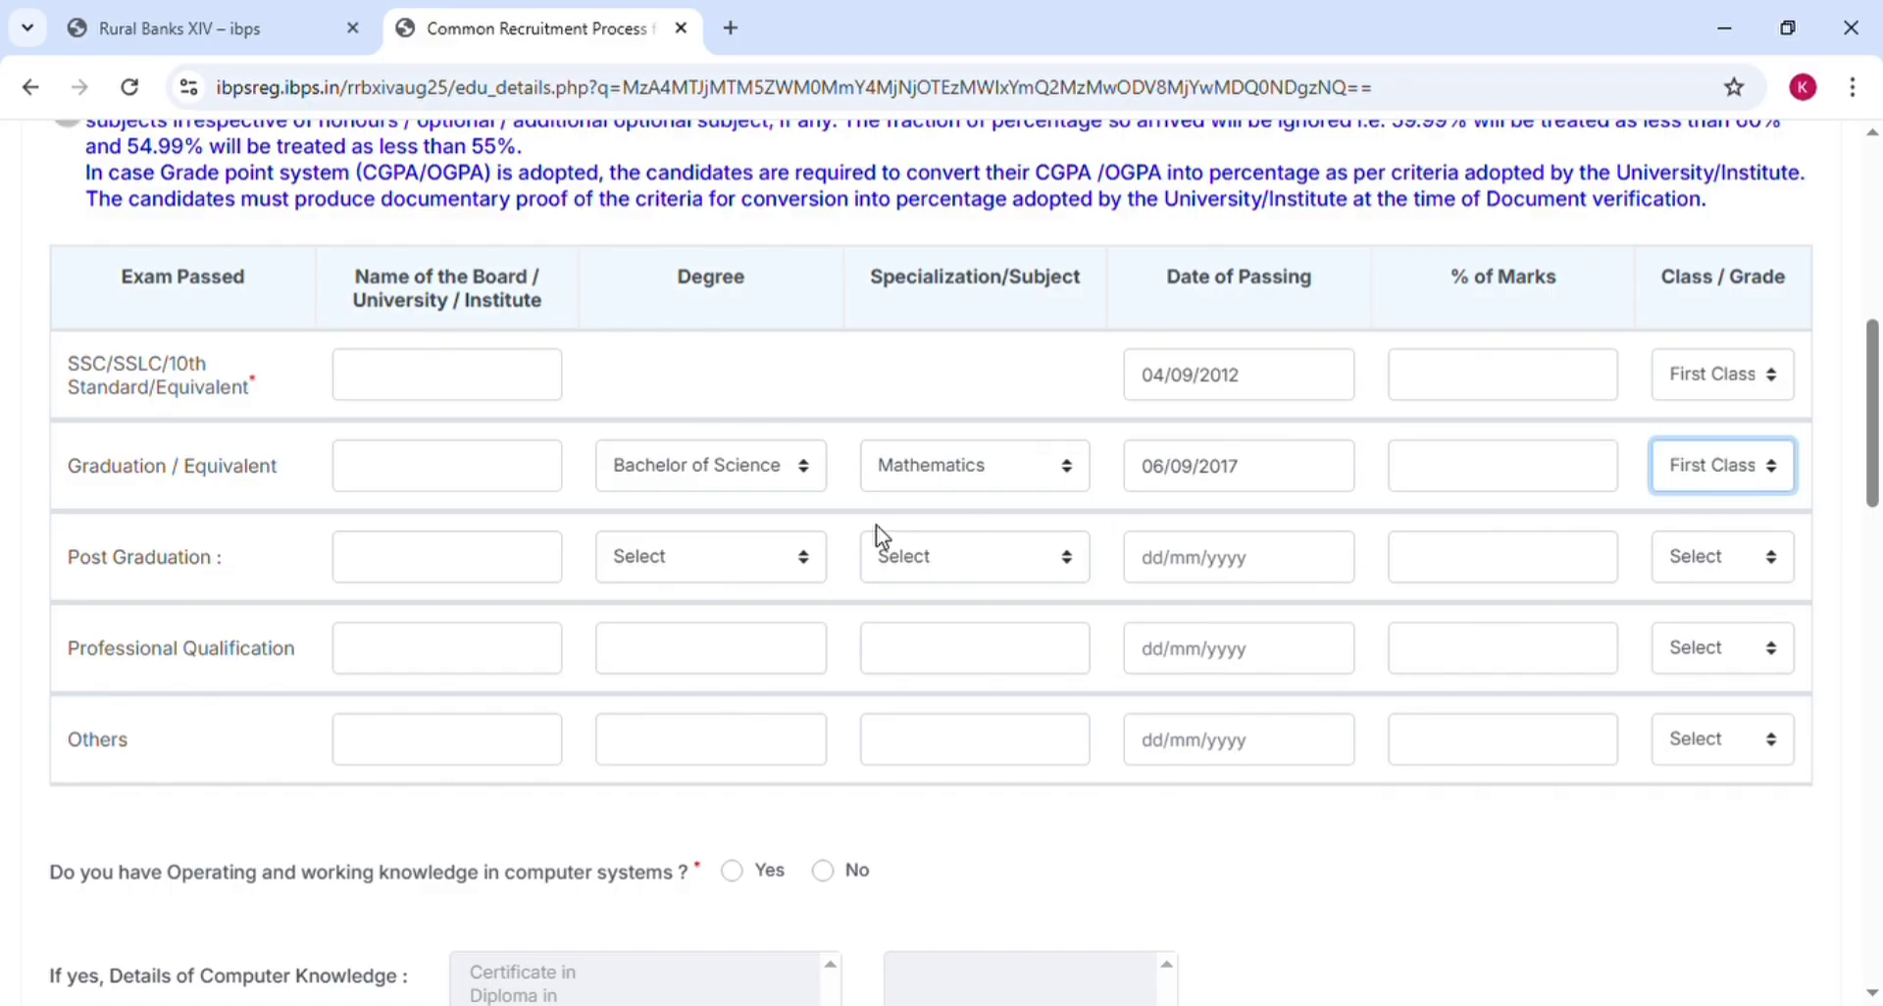
left_click(486, 556)
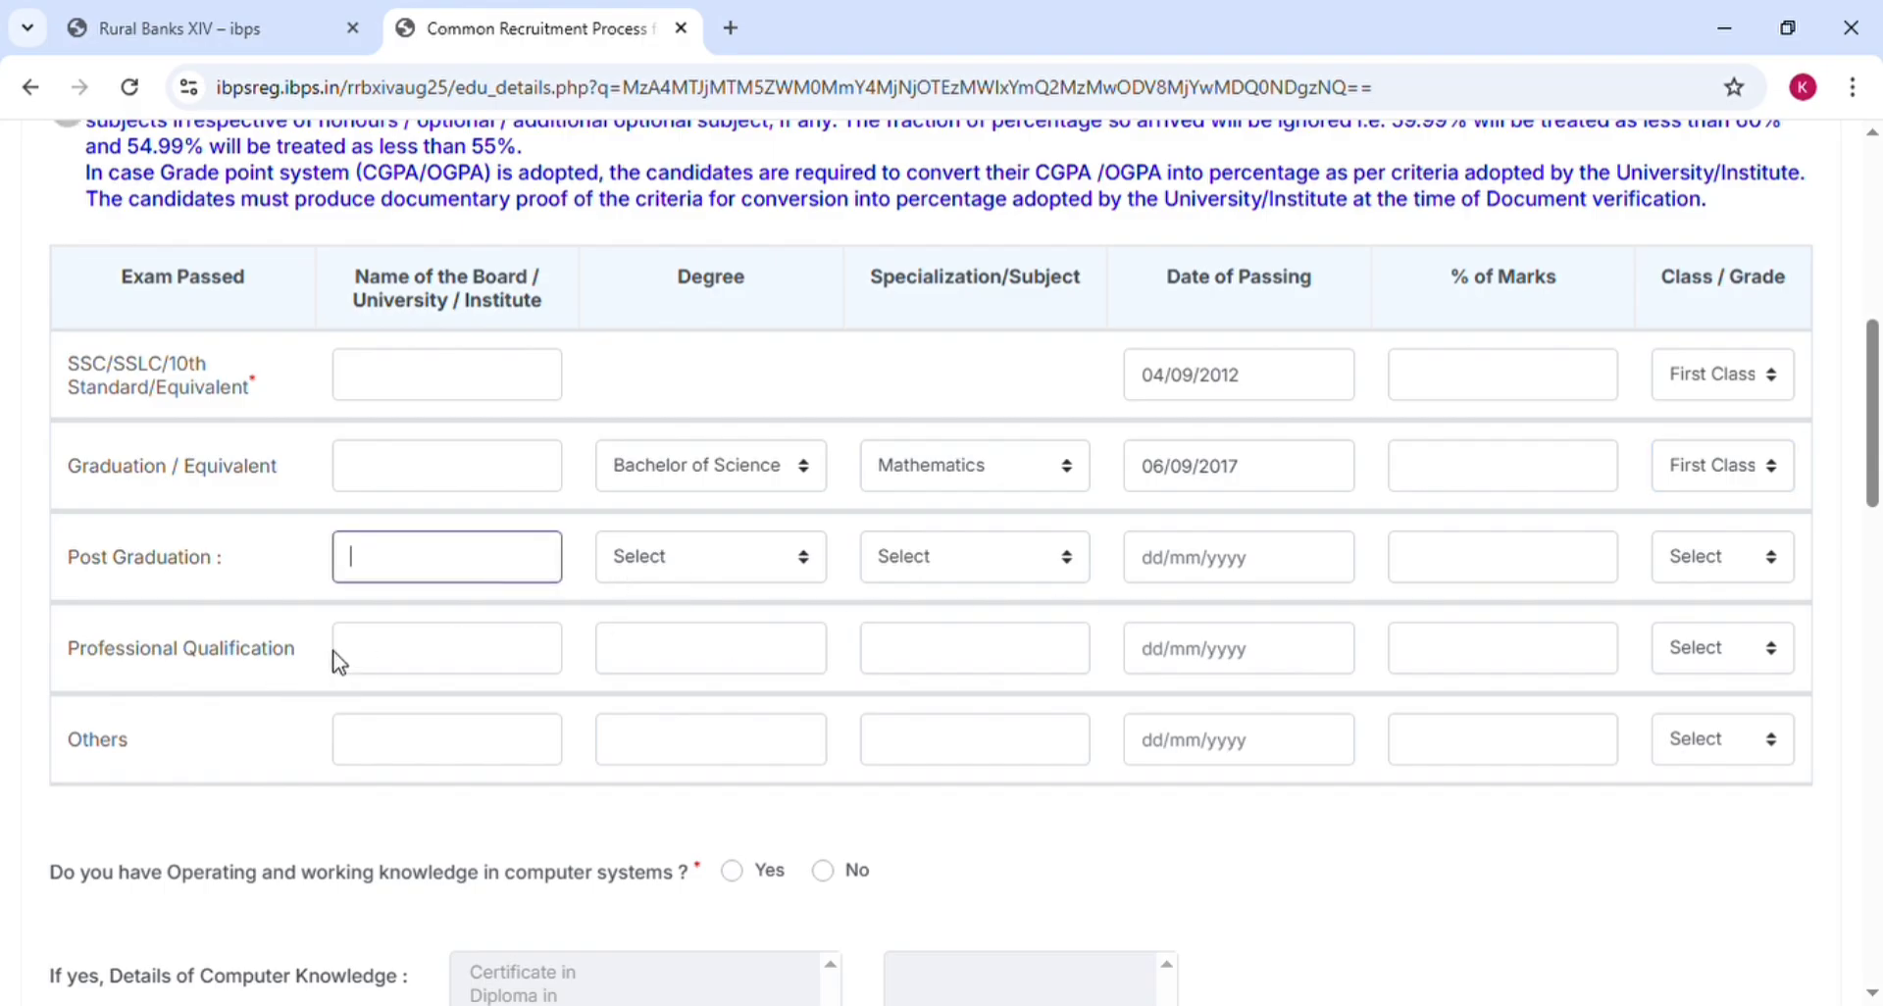
left_click(462, 663)
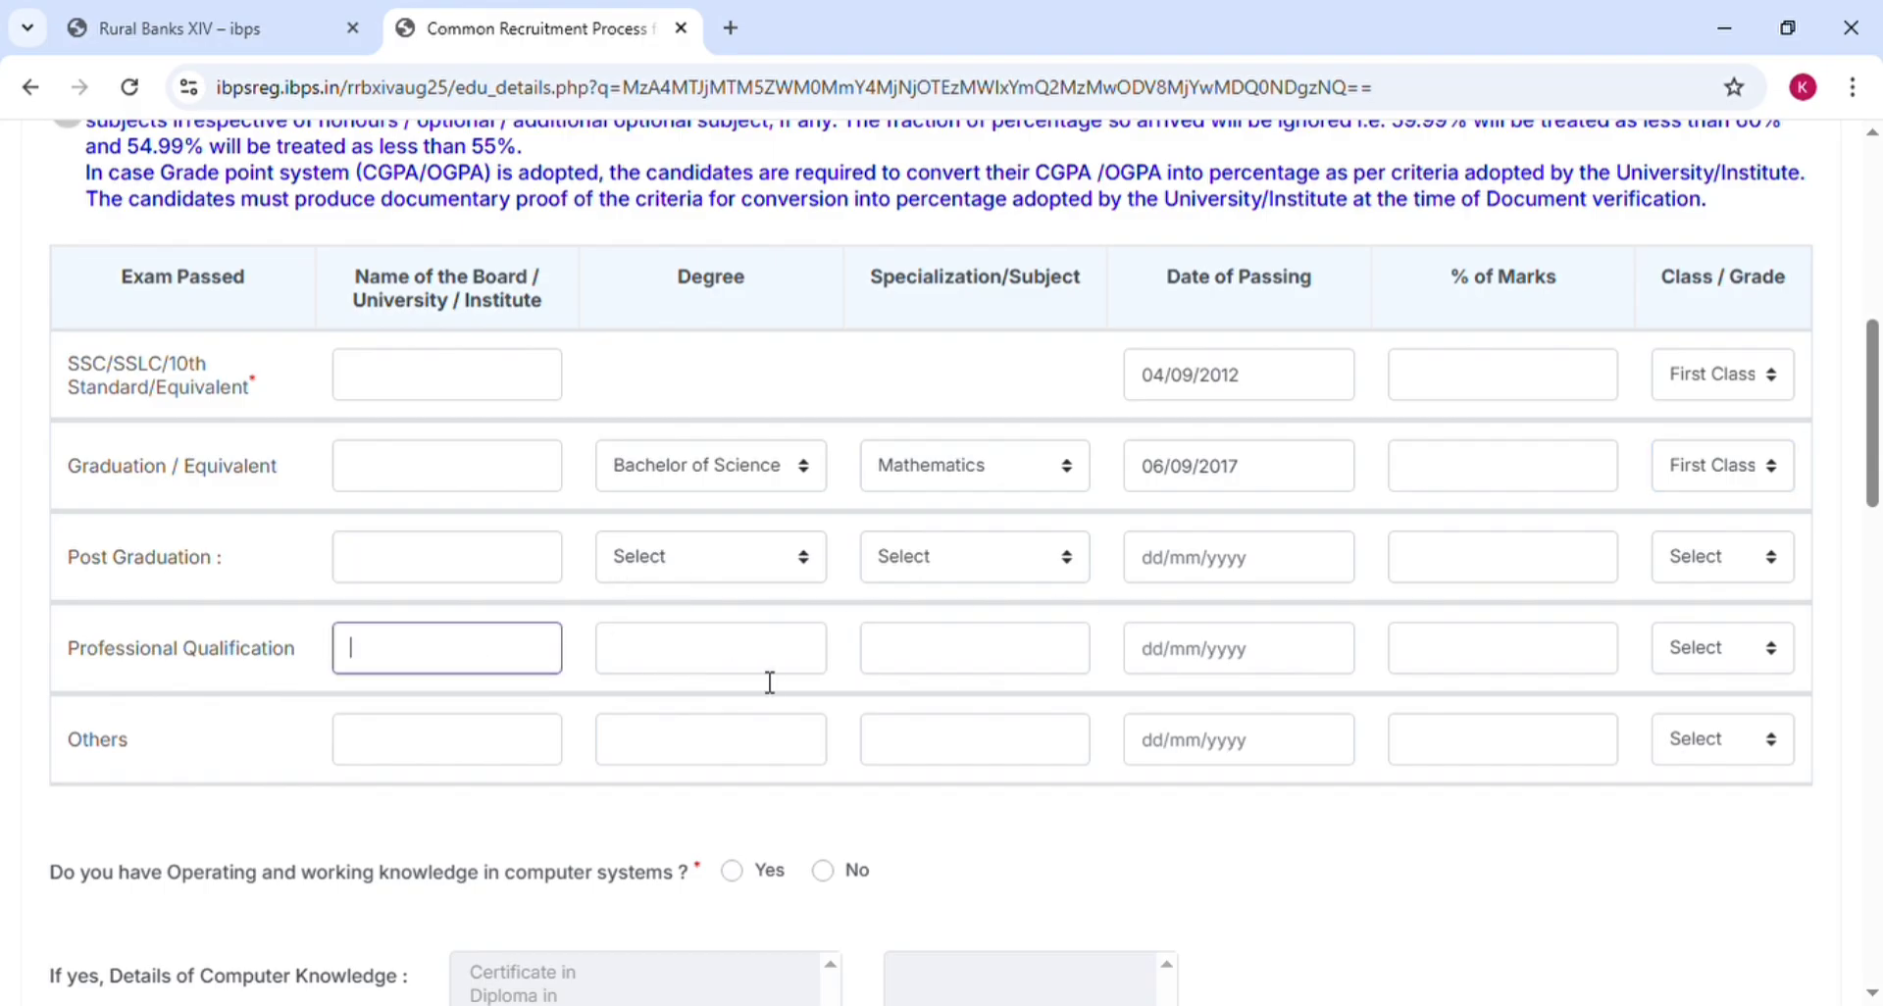
left_click(450, 758)
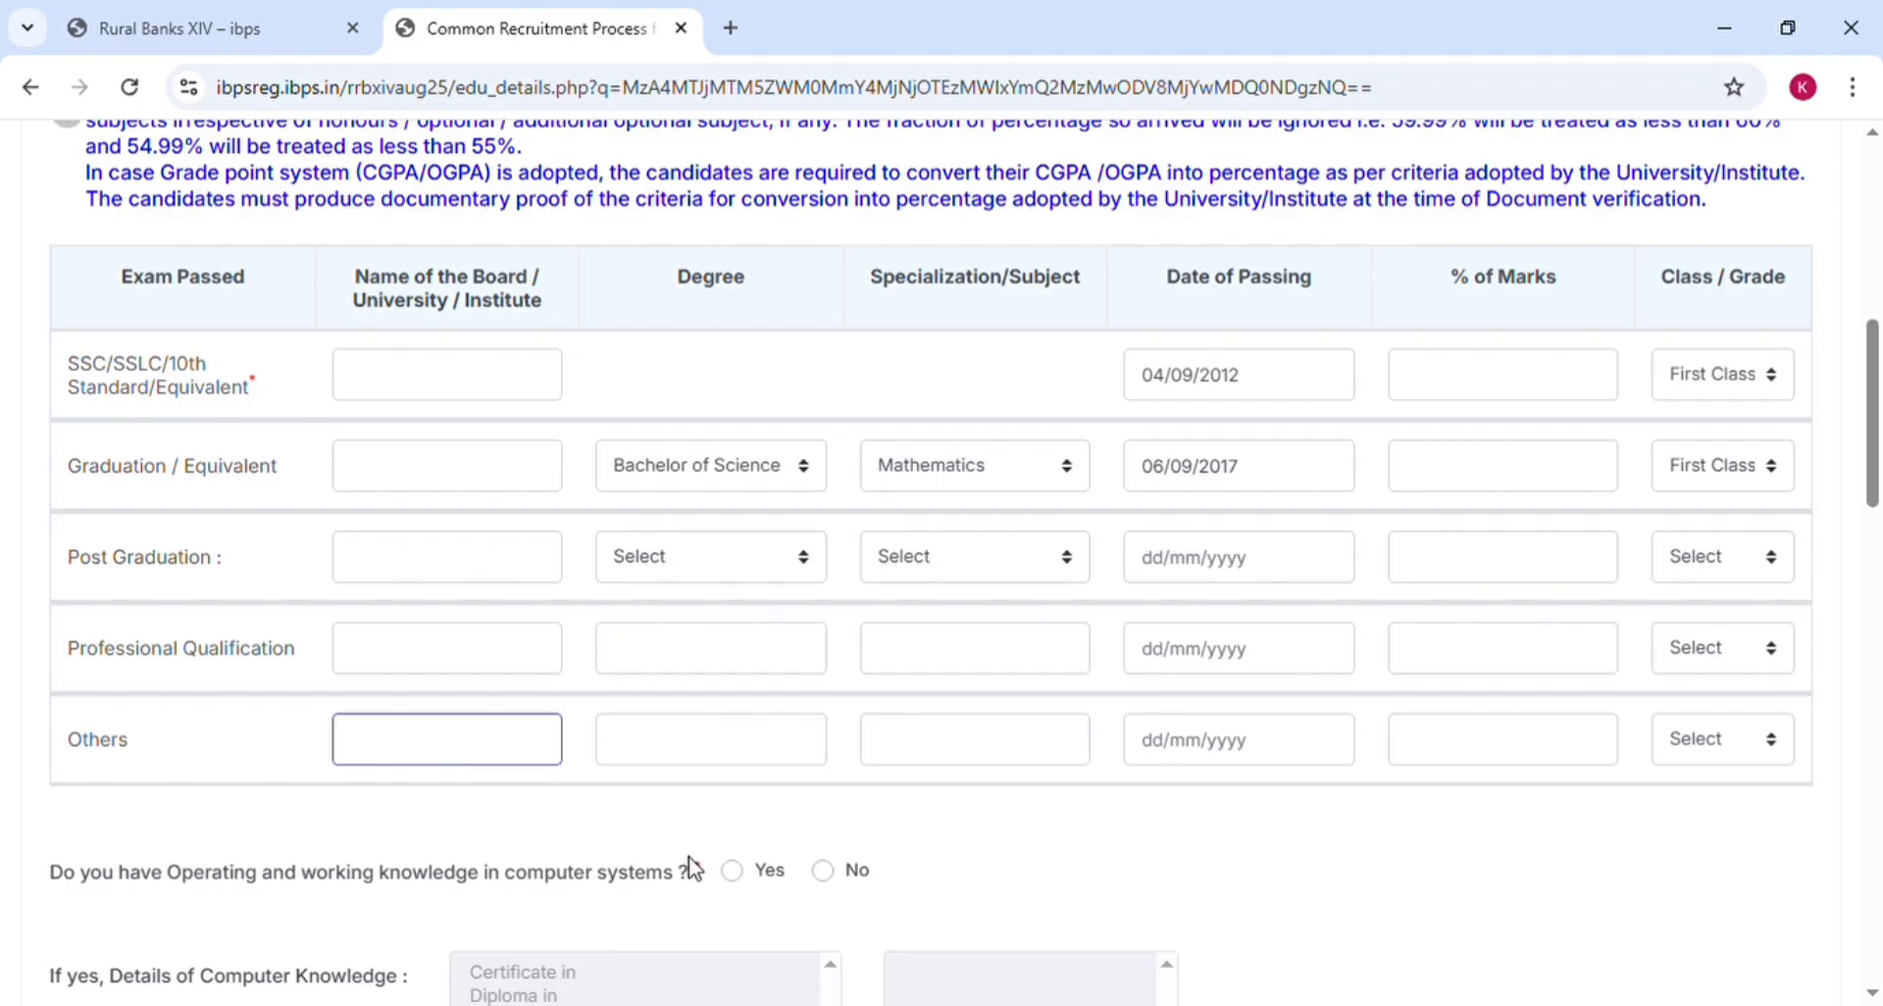
left_click(968, 872)
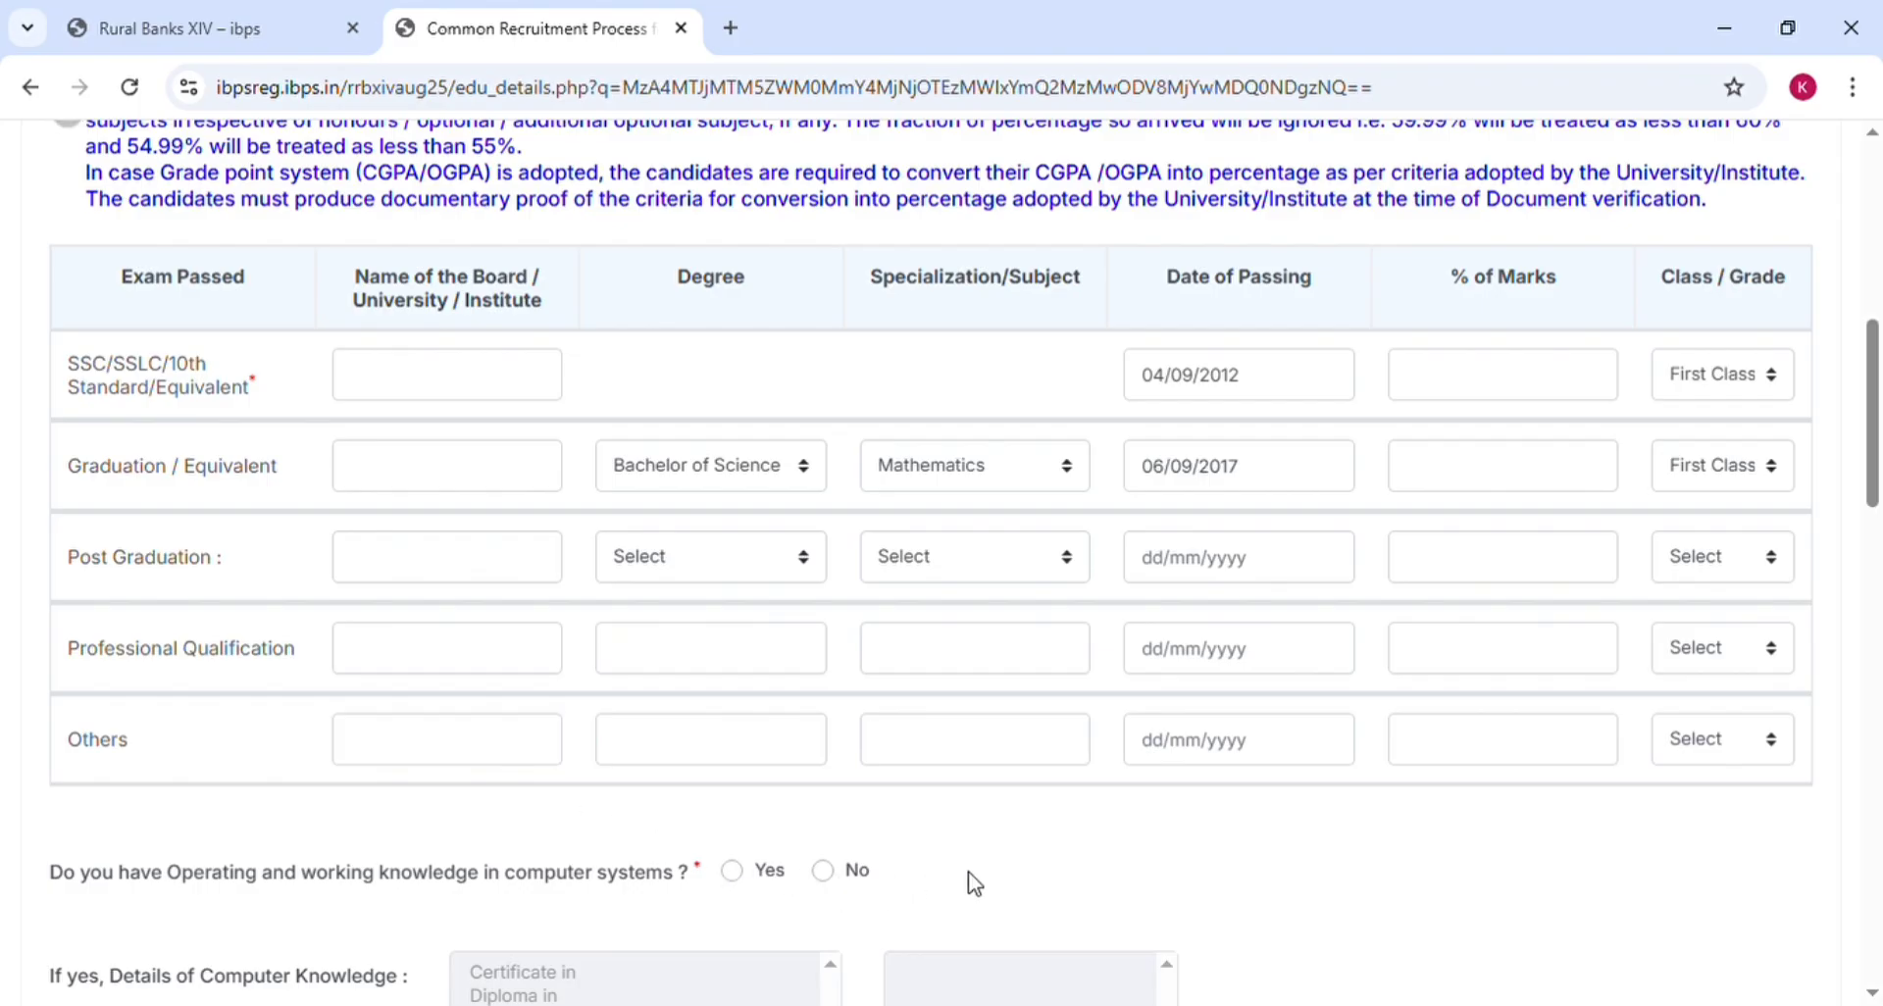
Answer Yes to computer knowledge, choosing 'Studied in High School/College/Institute'
scroll(973, 882, "down", 5)
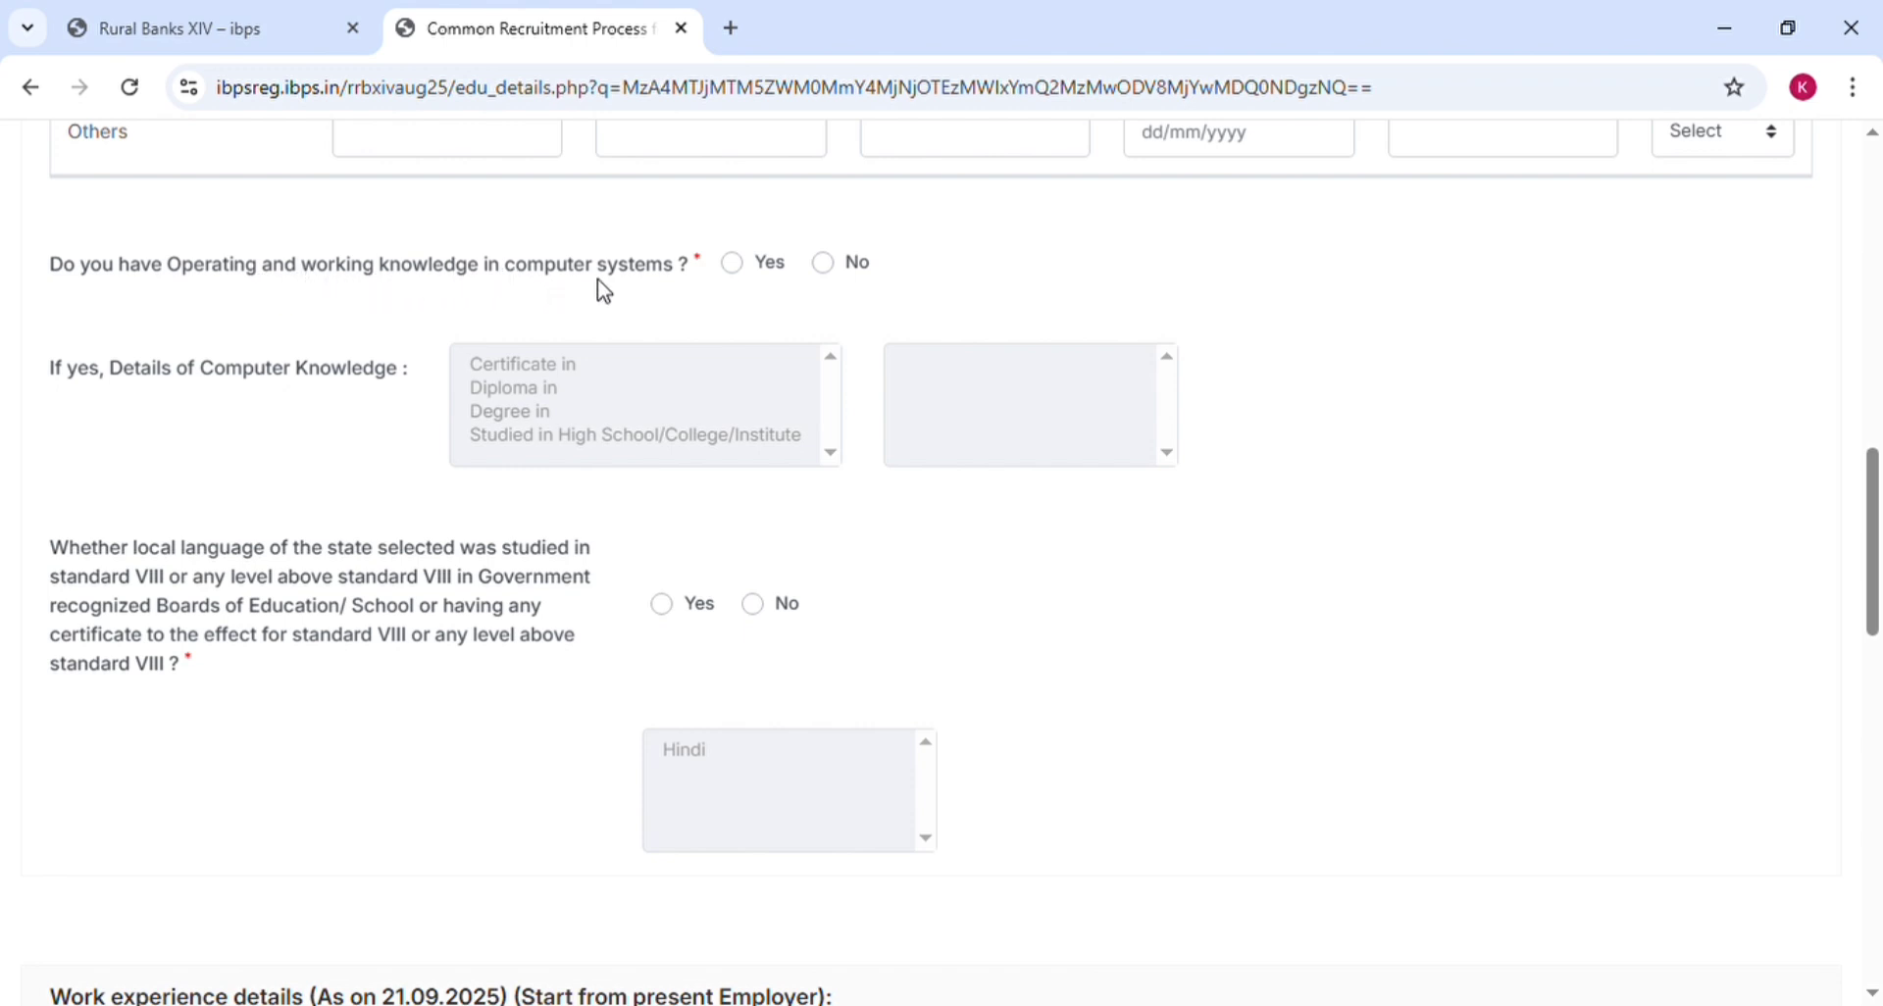
left_click(746, 271)
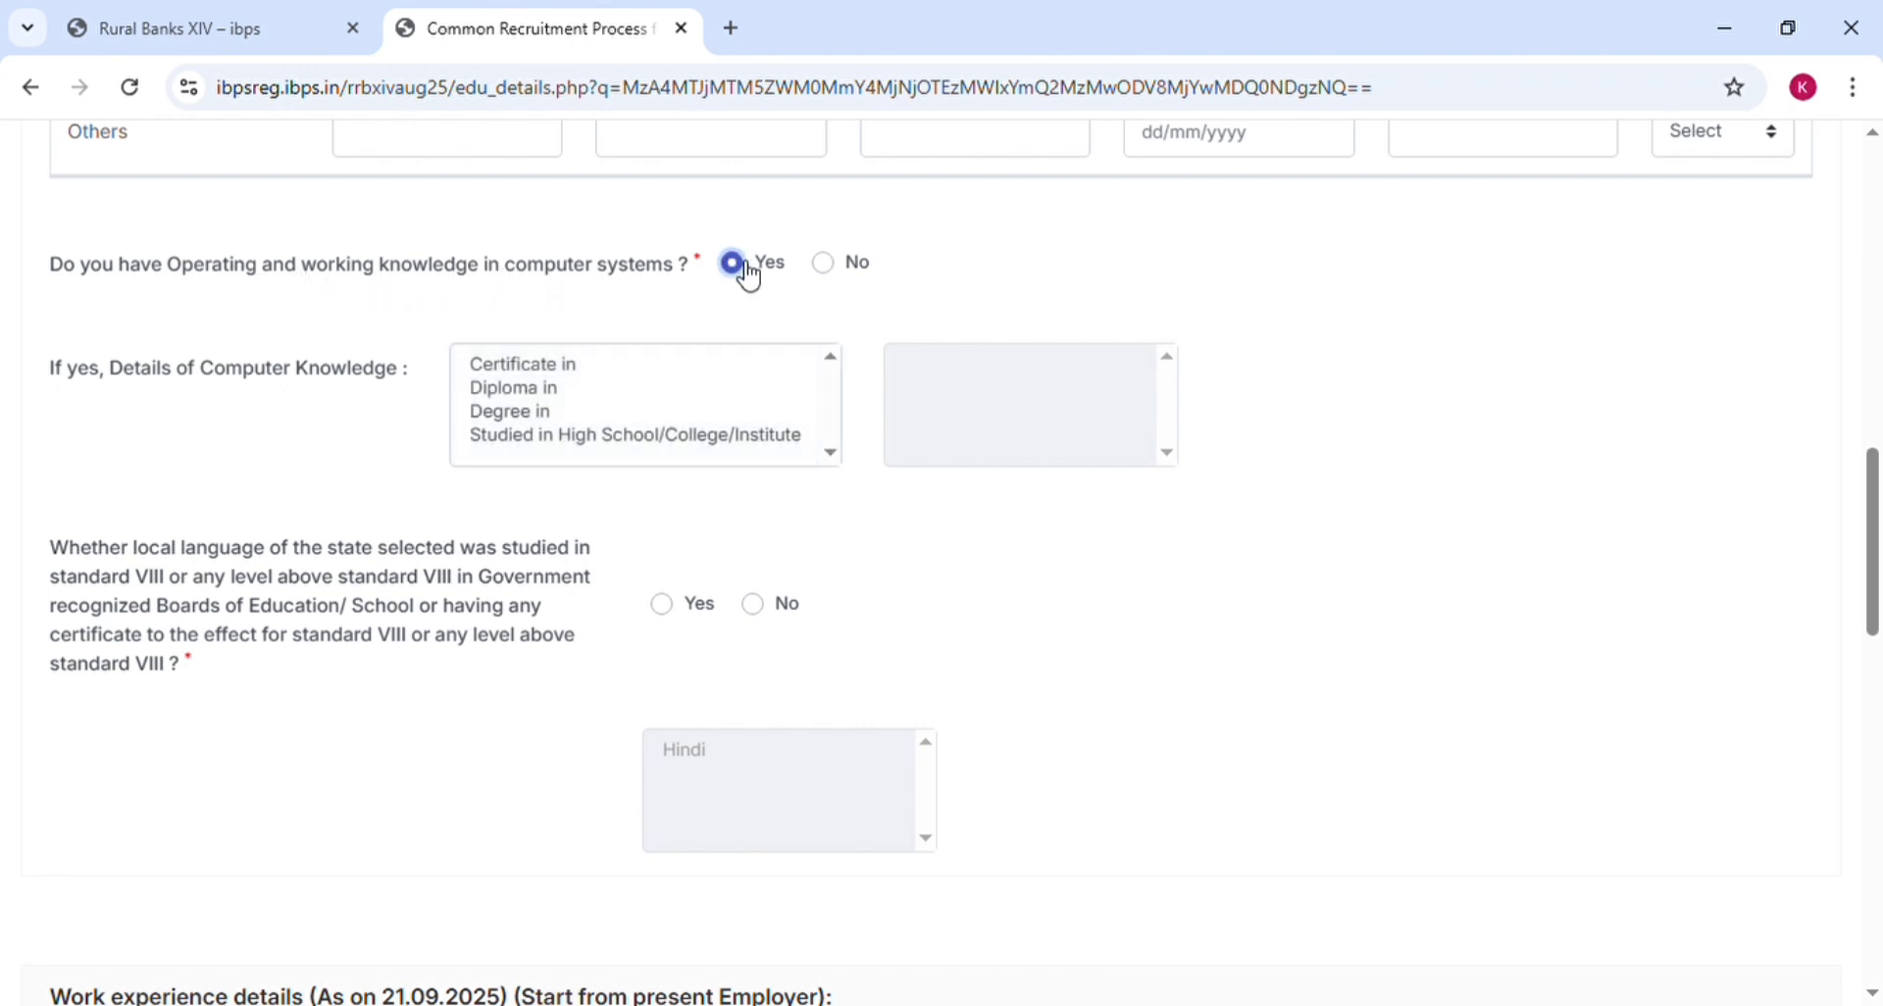
left_click(834, 267)
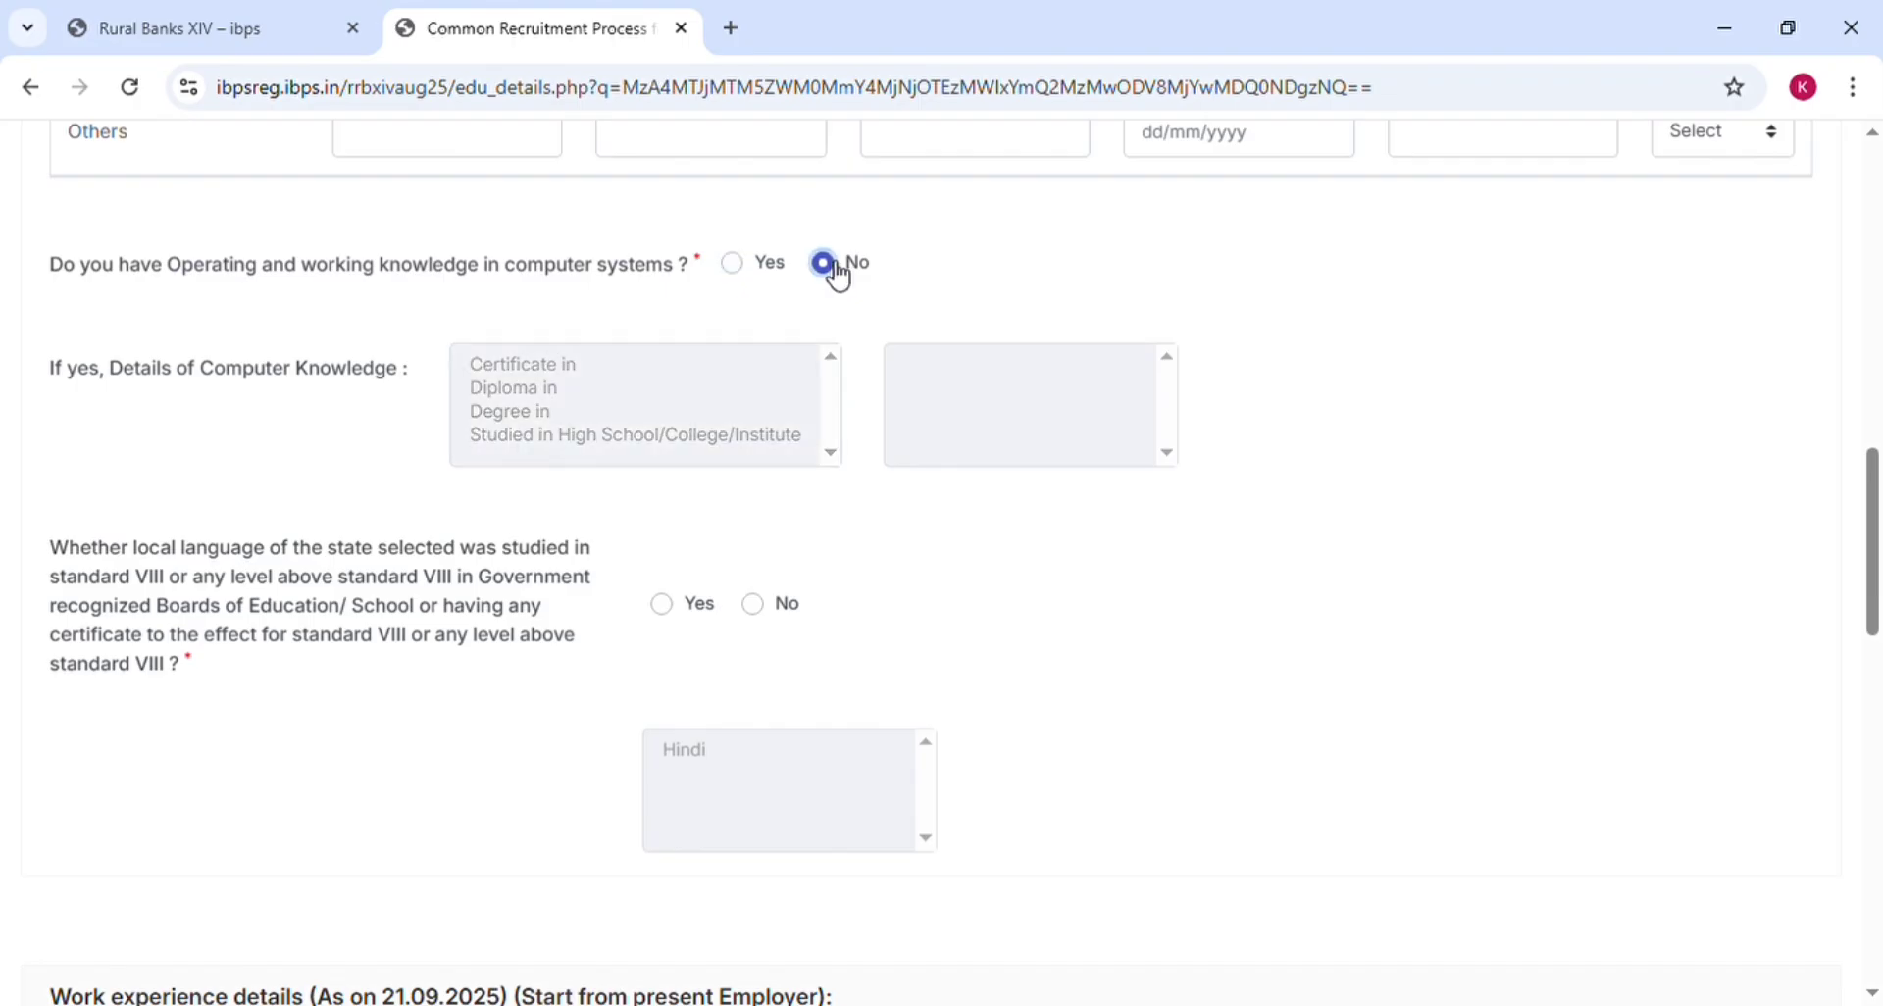
left_click(739, 269)
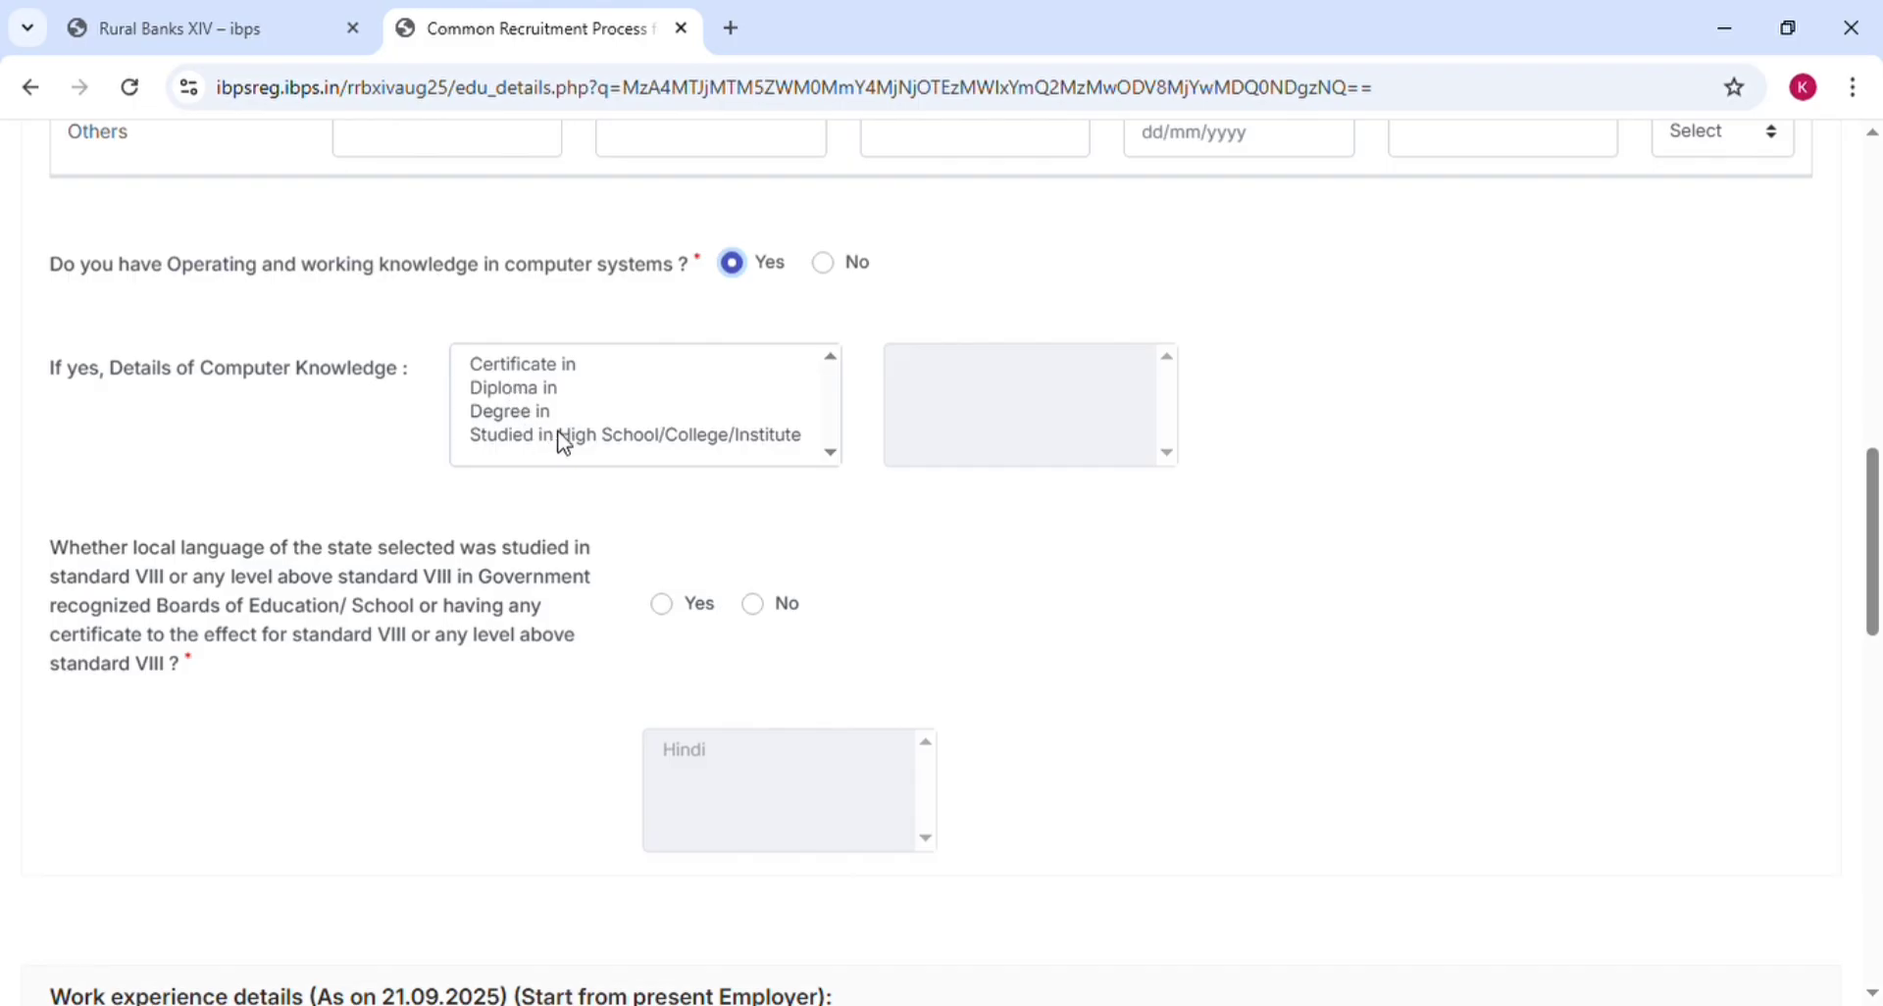
left_click(708, 436)
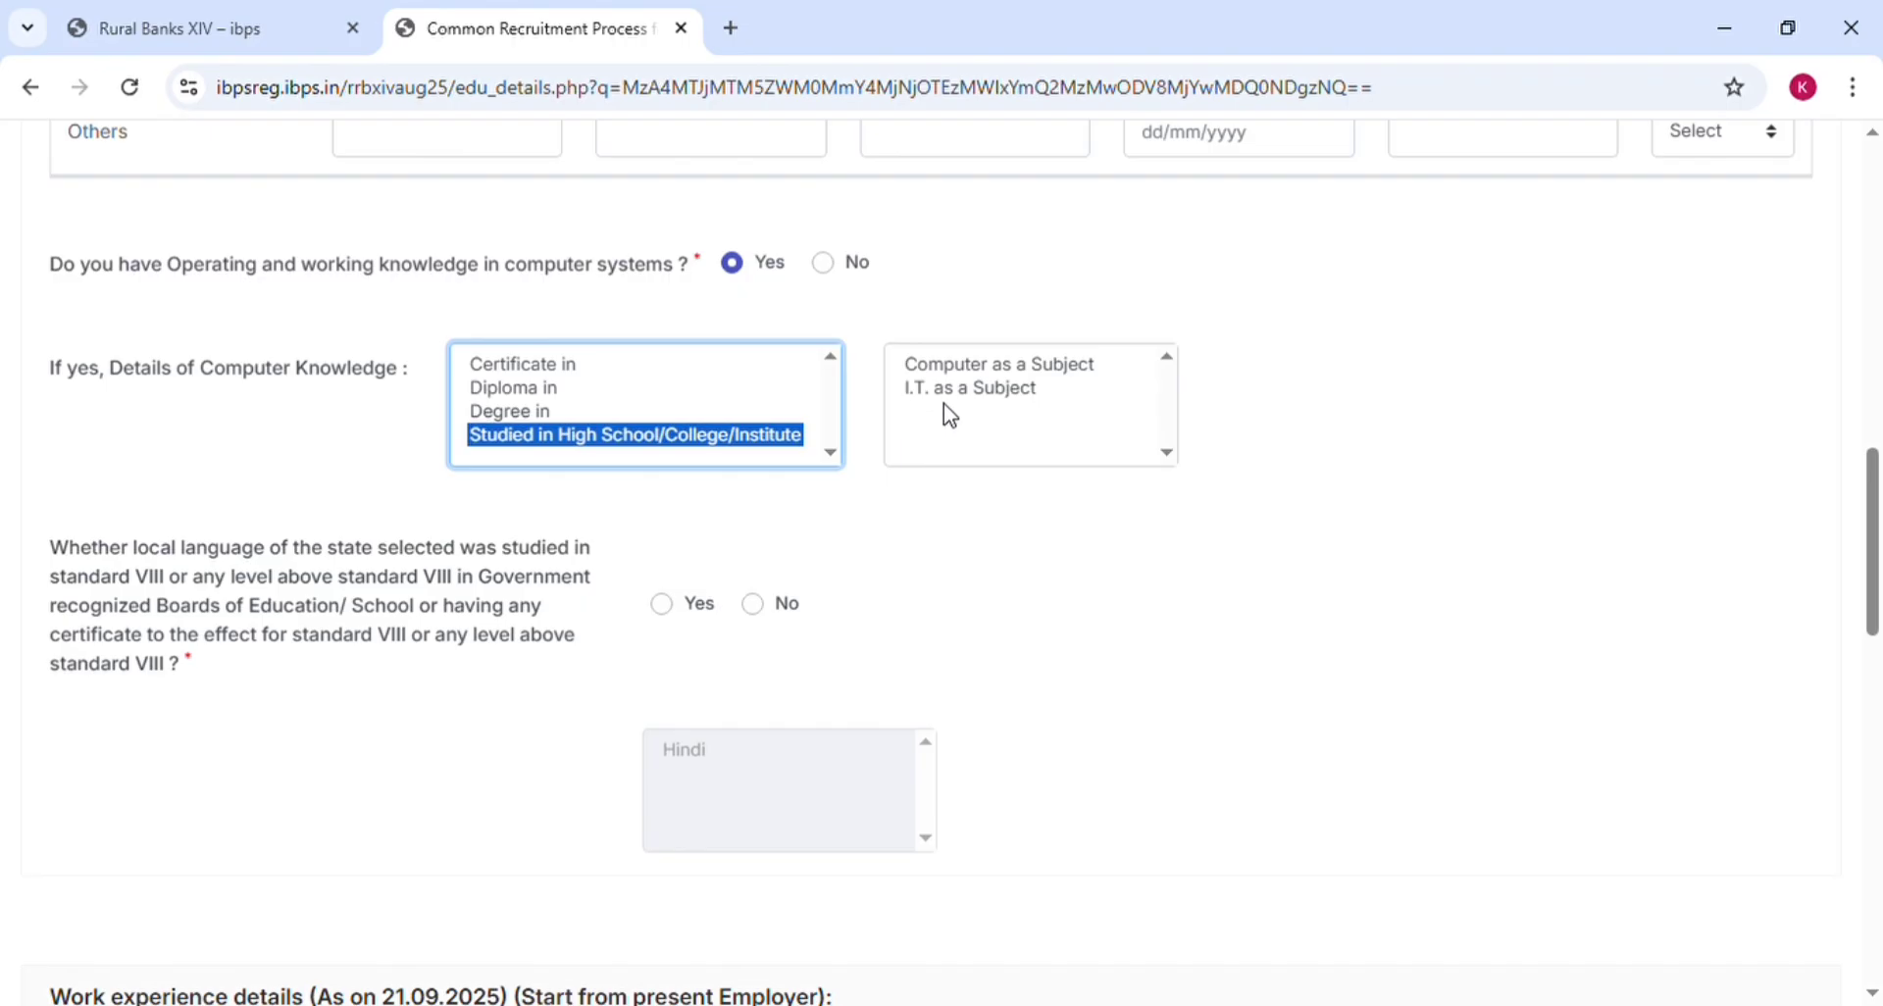
Answer Yes to having studied the local language and select Hindi
scroll(1370, 575, "down", 3)
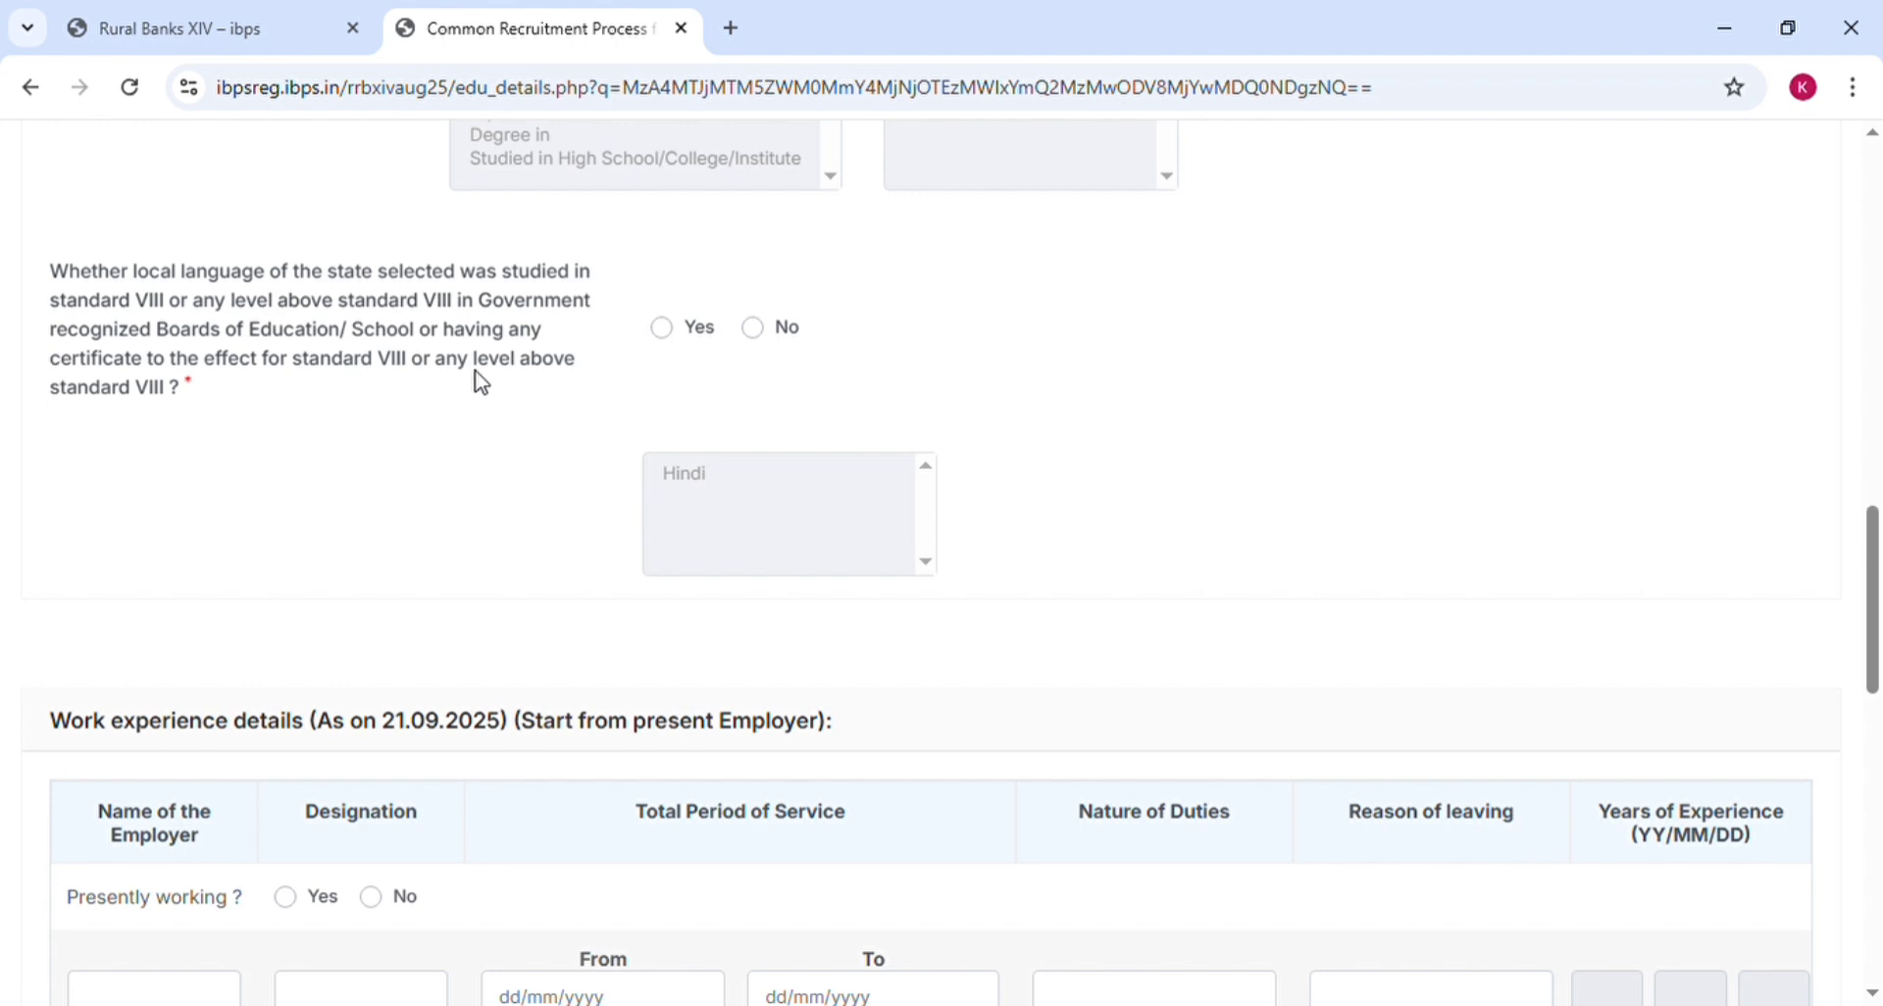
left_click(675, 338)
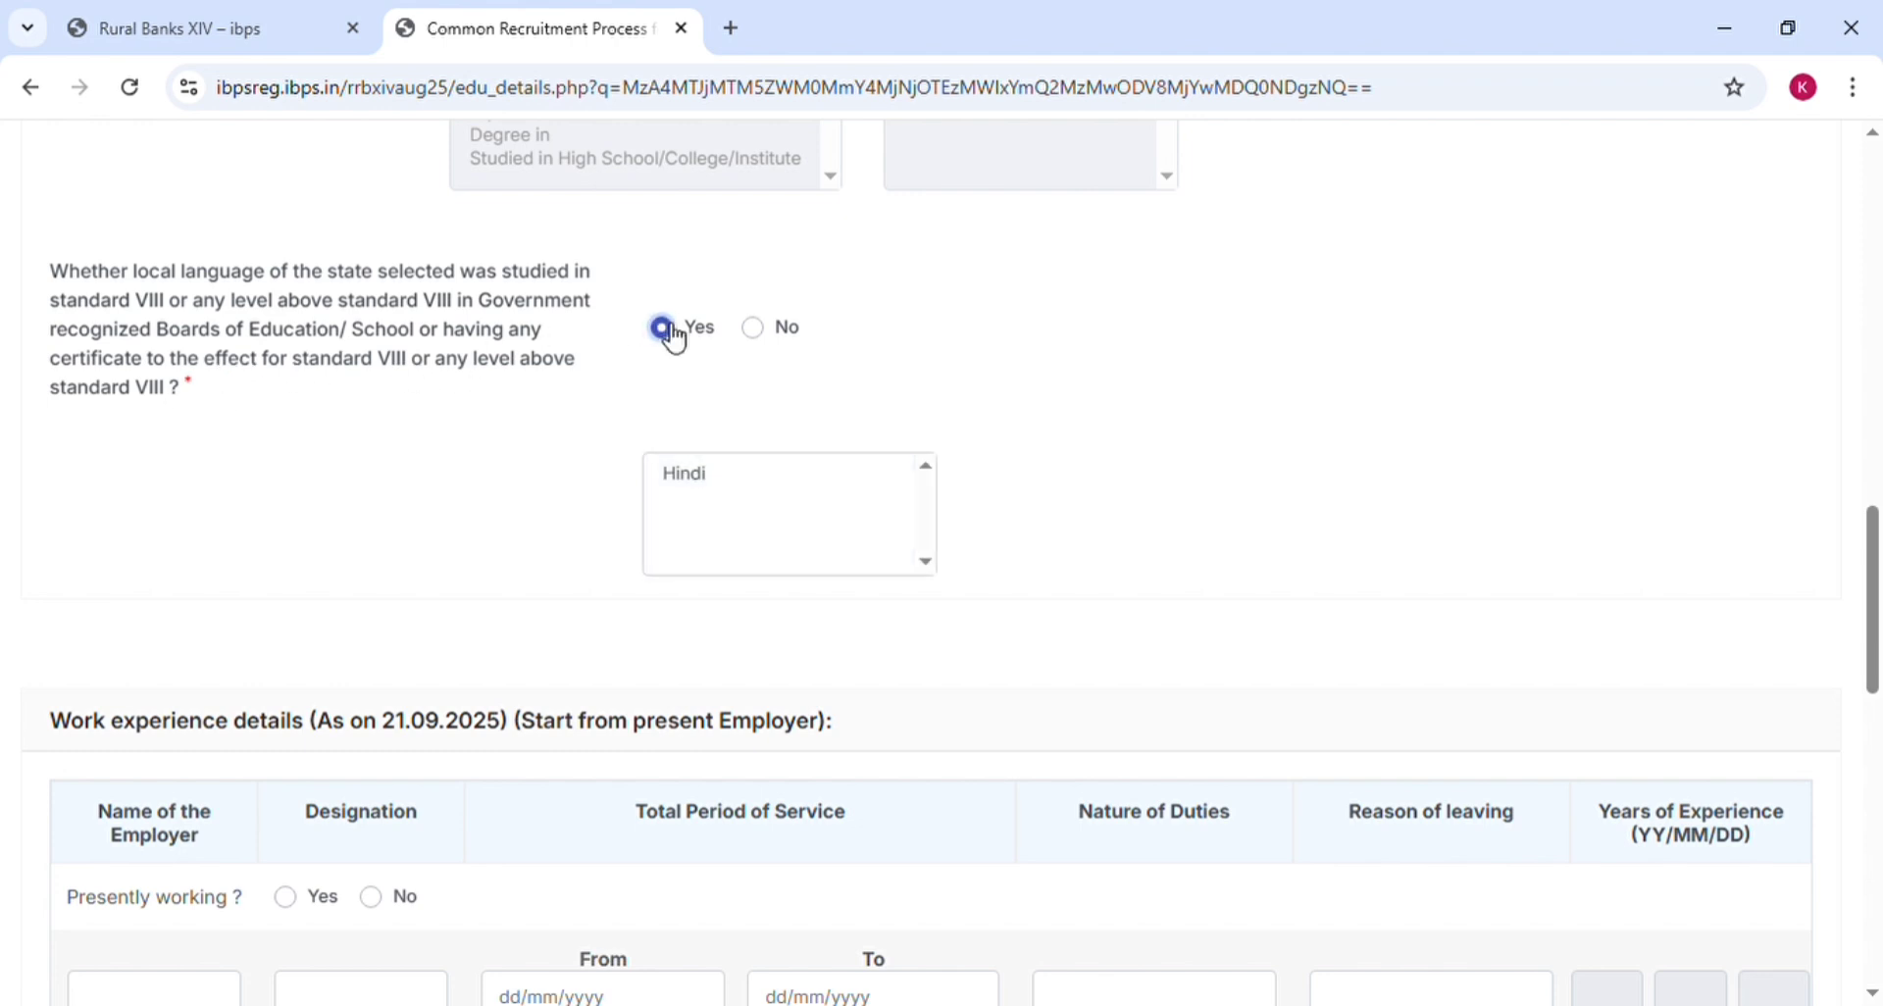
left_click(735, 479)
left_click(540, 475)
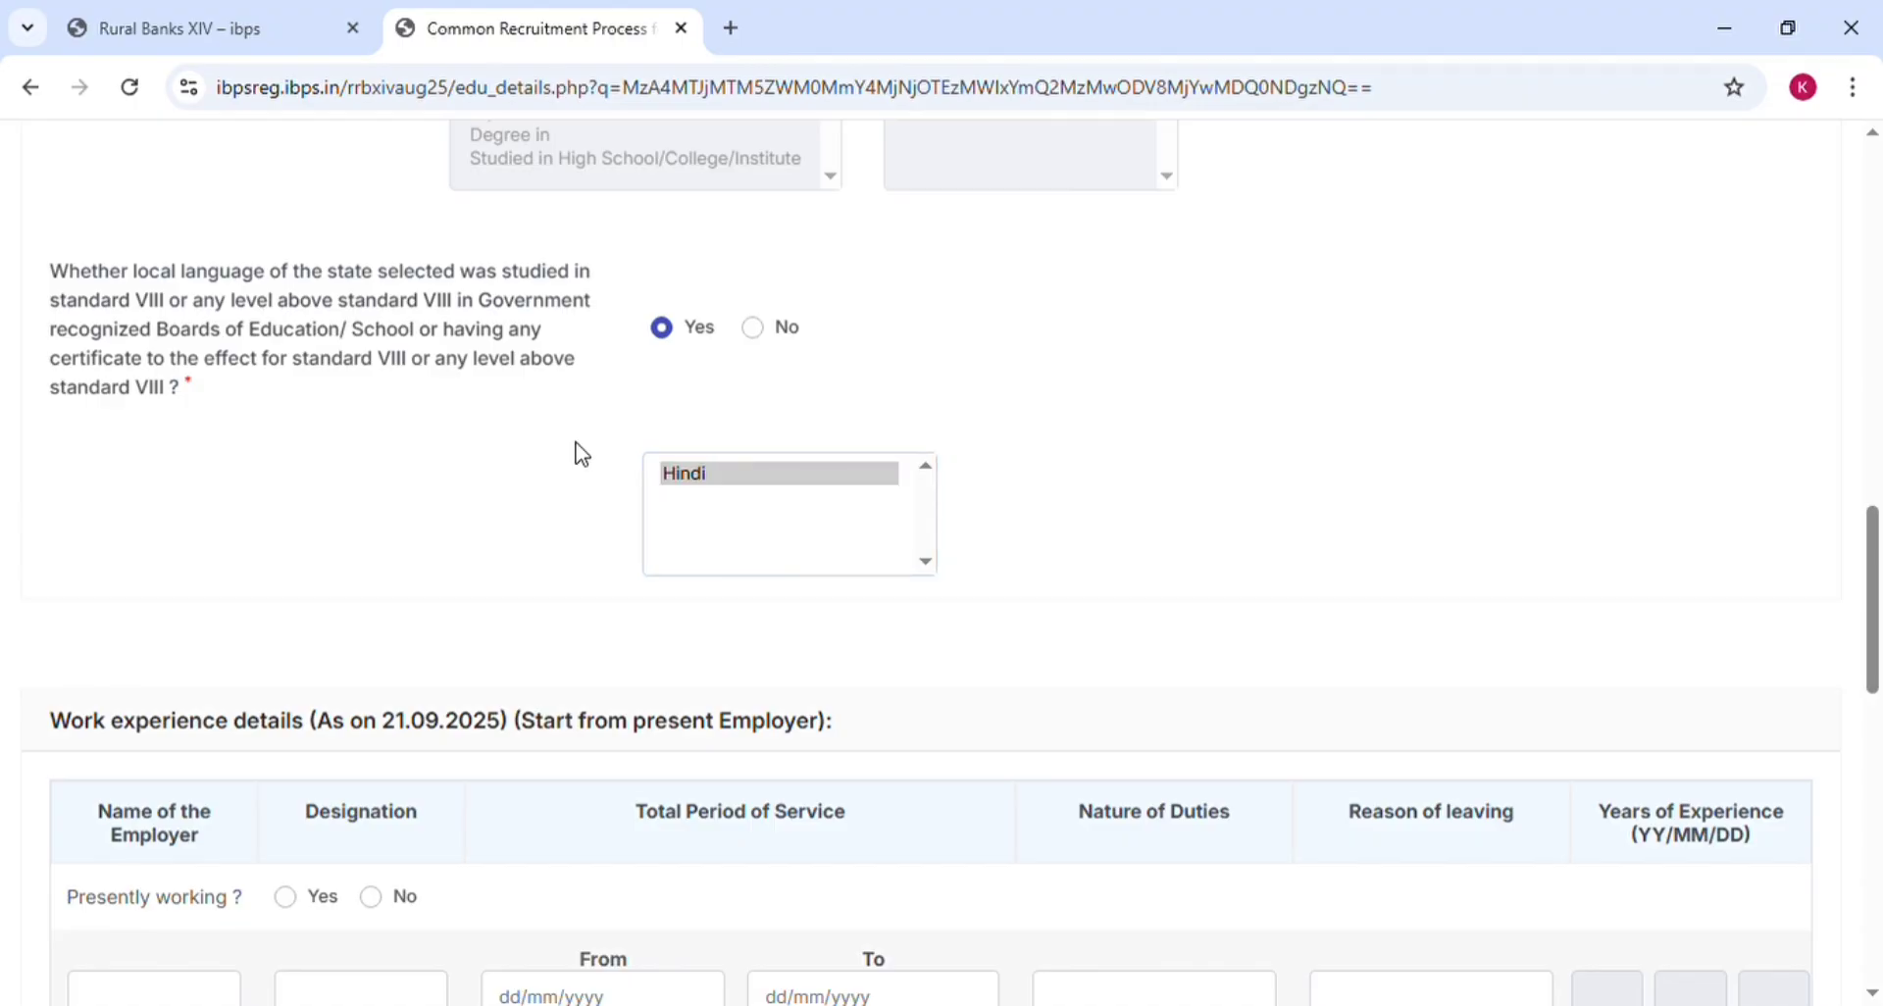
left_click(774, 336)
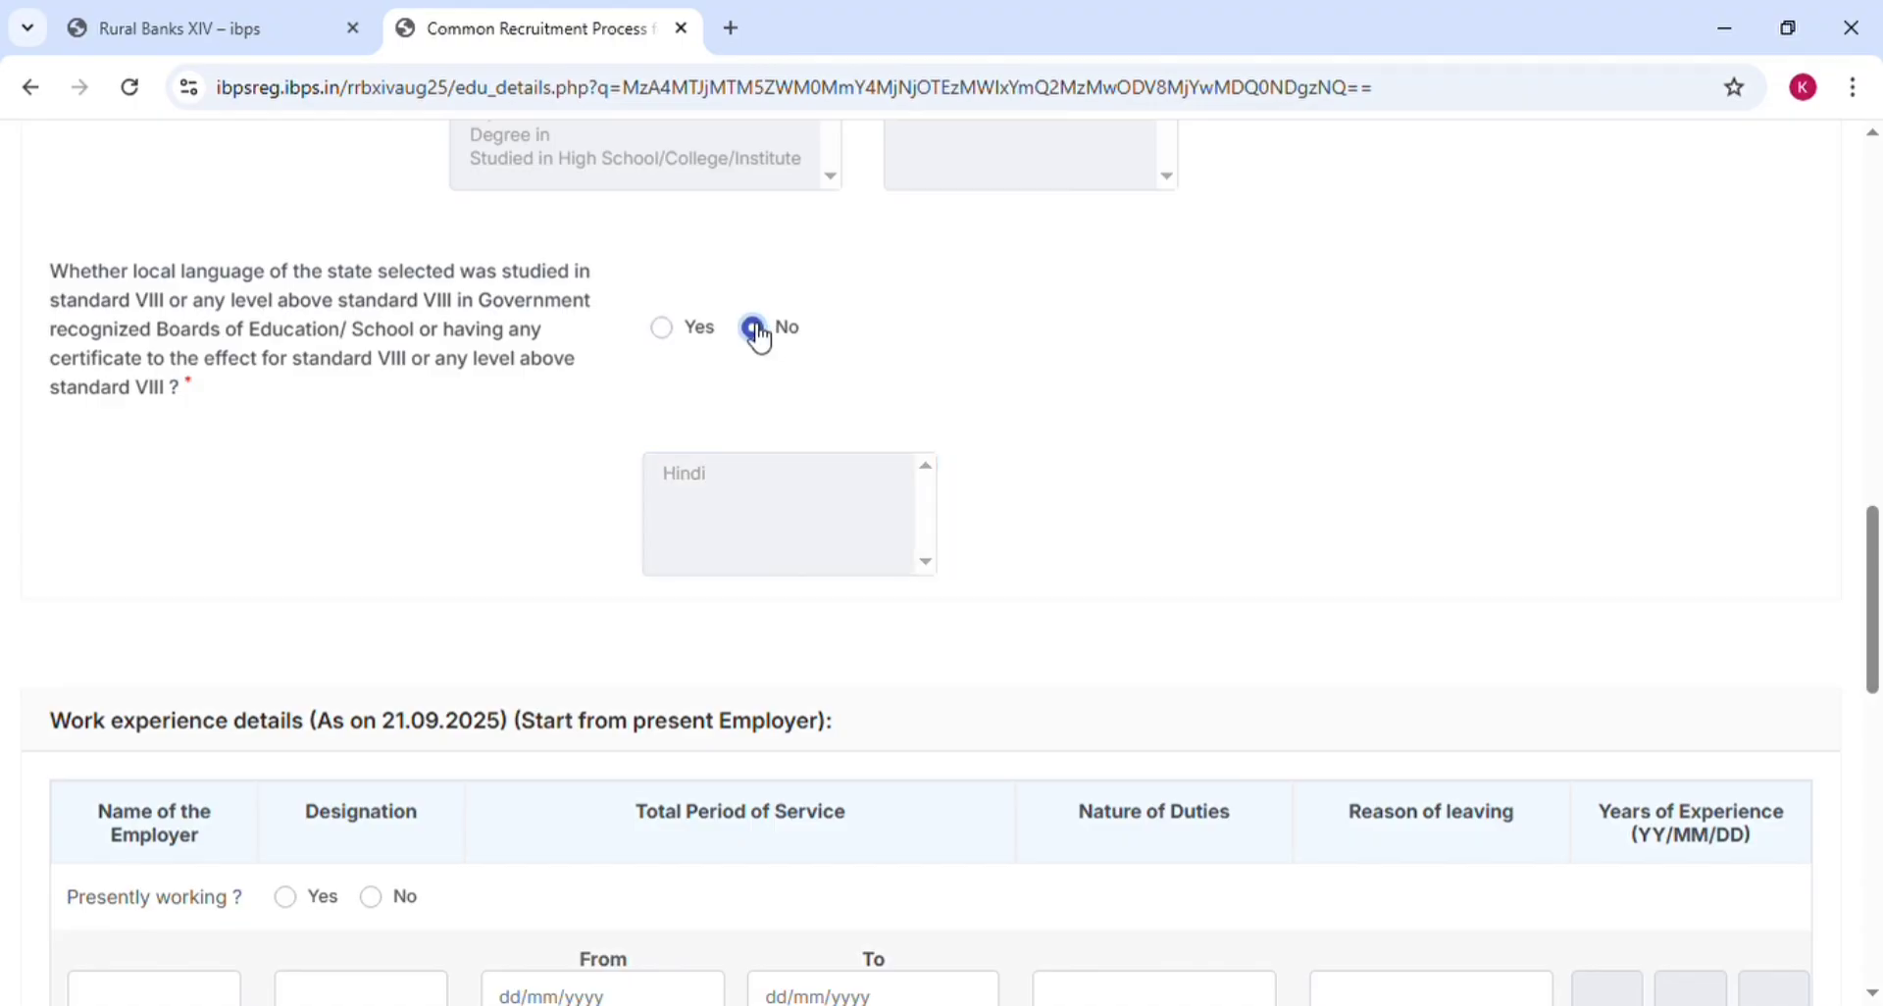
left_click(664, 334)
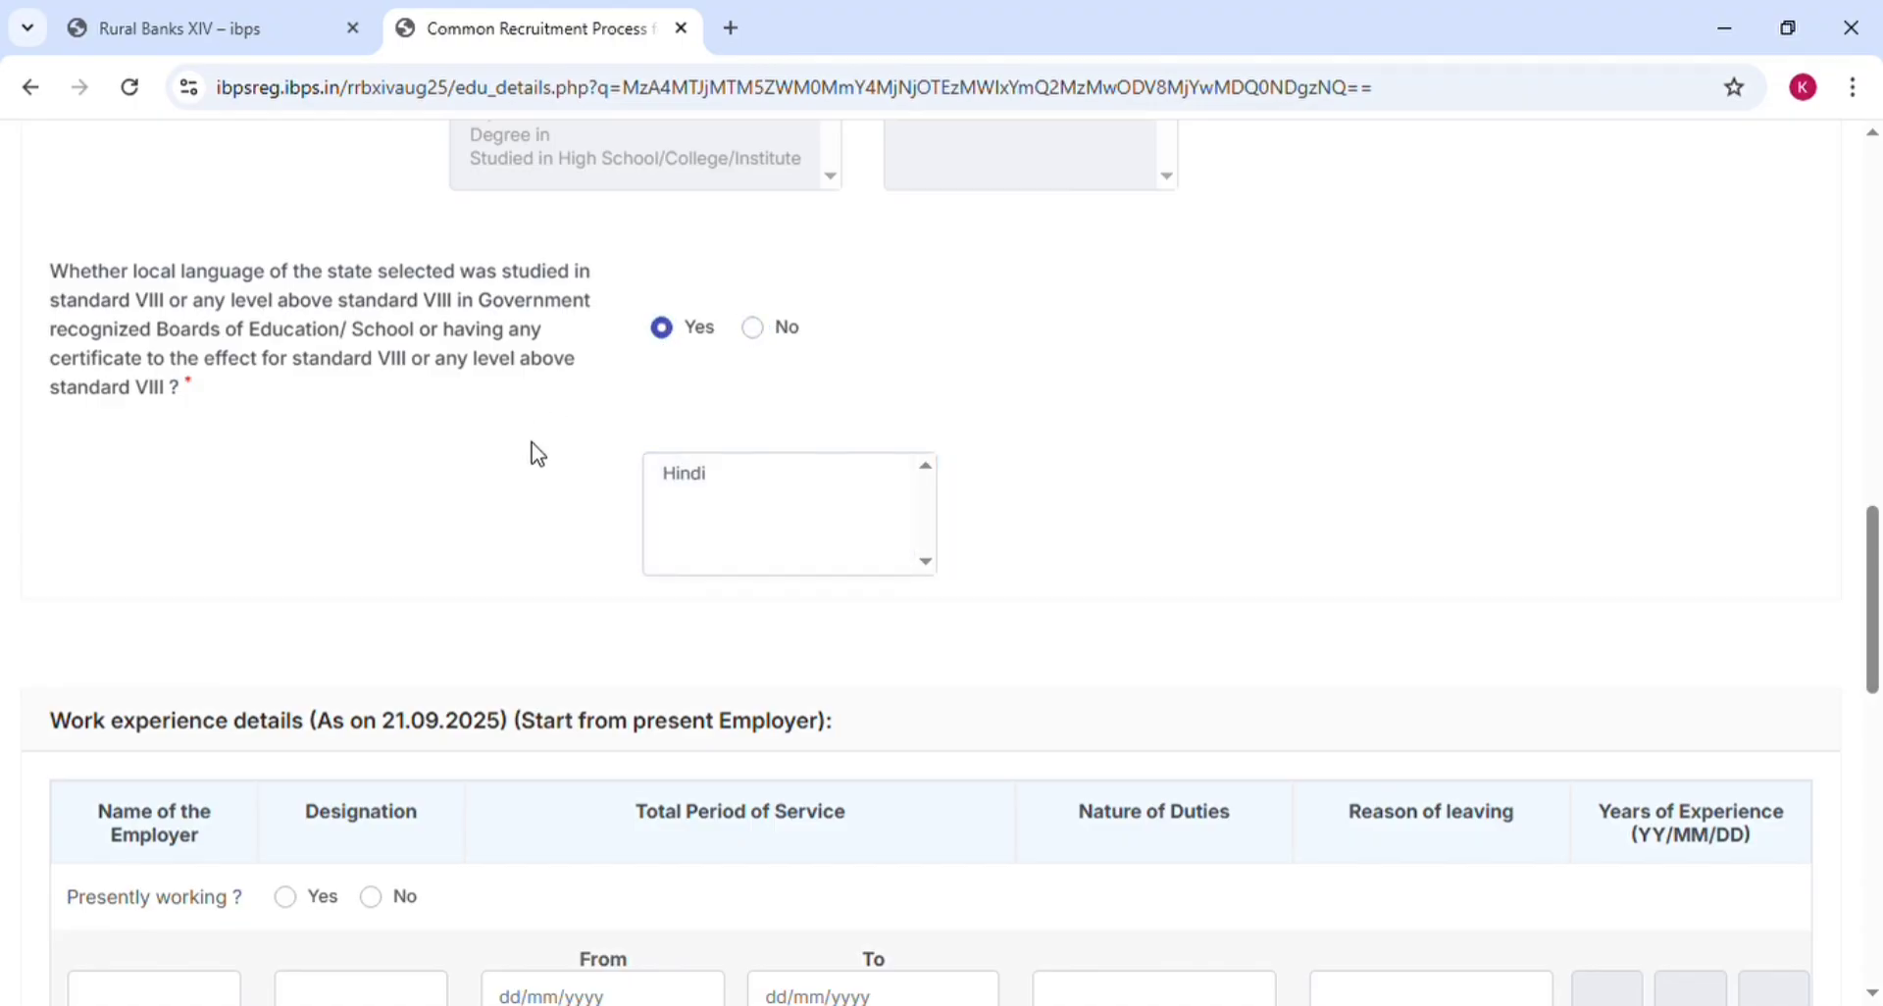
scroll(539, 454, "down", 4)
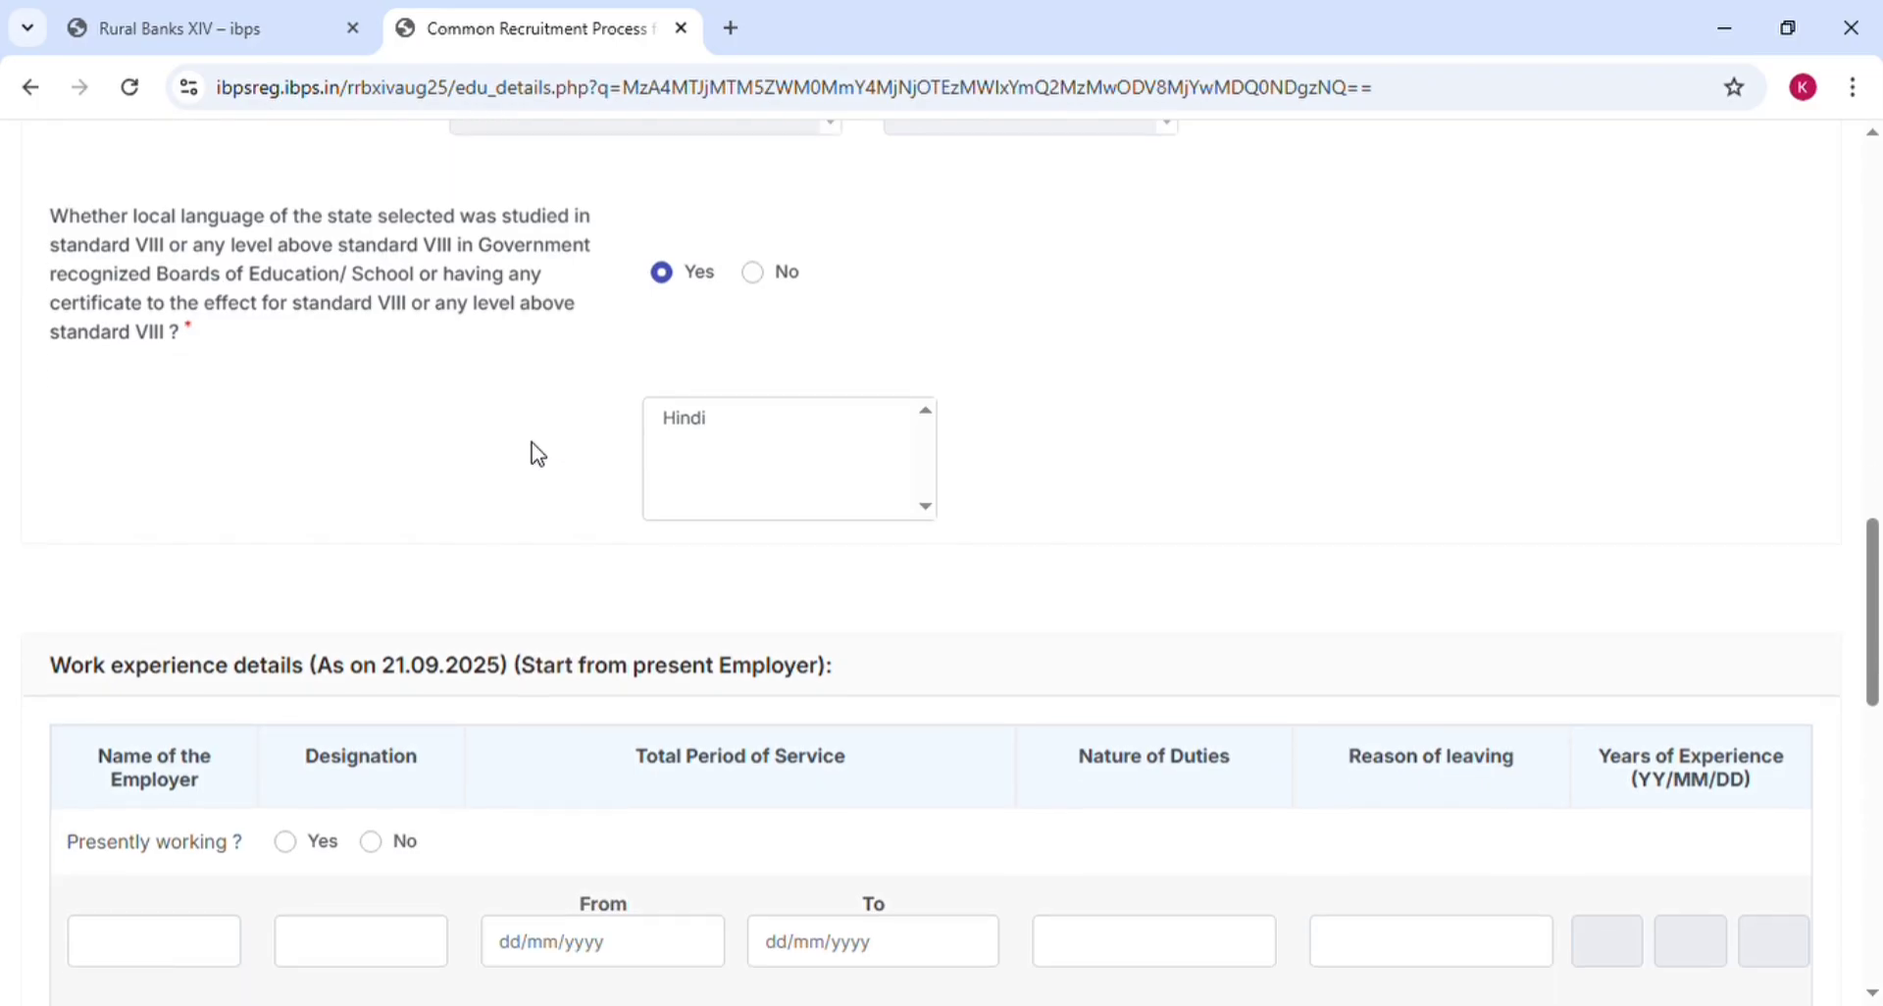
Answer No to 'Presently working?' in work experience, leaving the employer and service fields blank
scroll(539, 454, "down", 1)
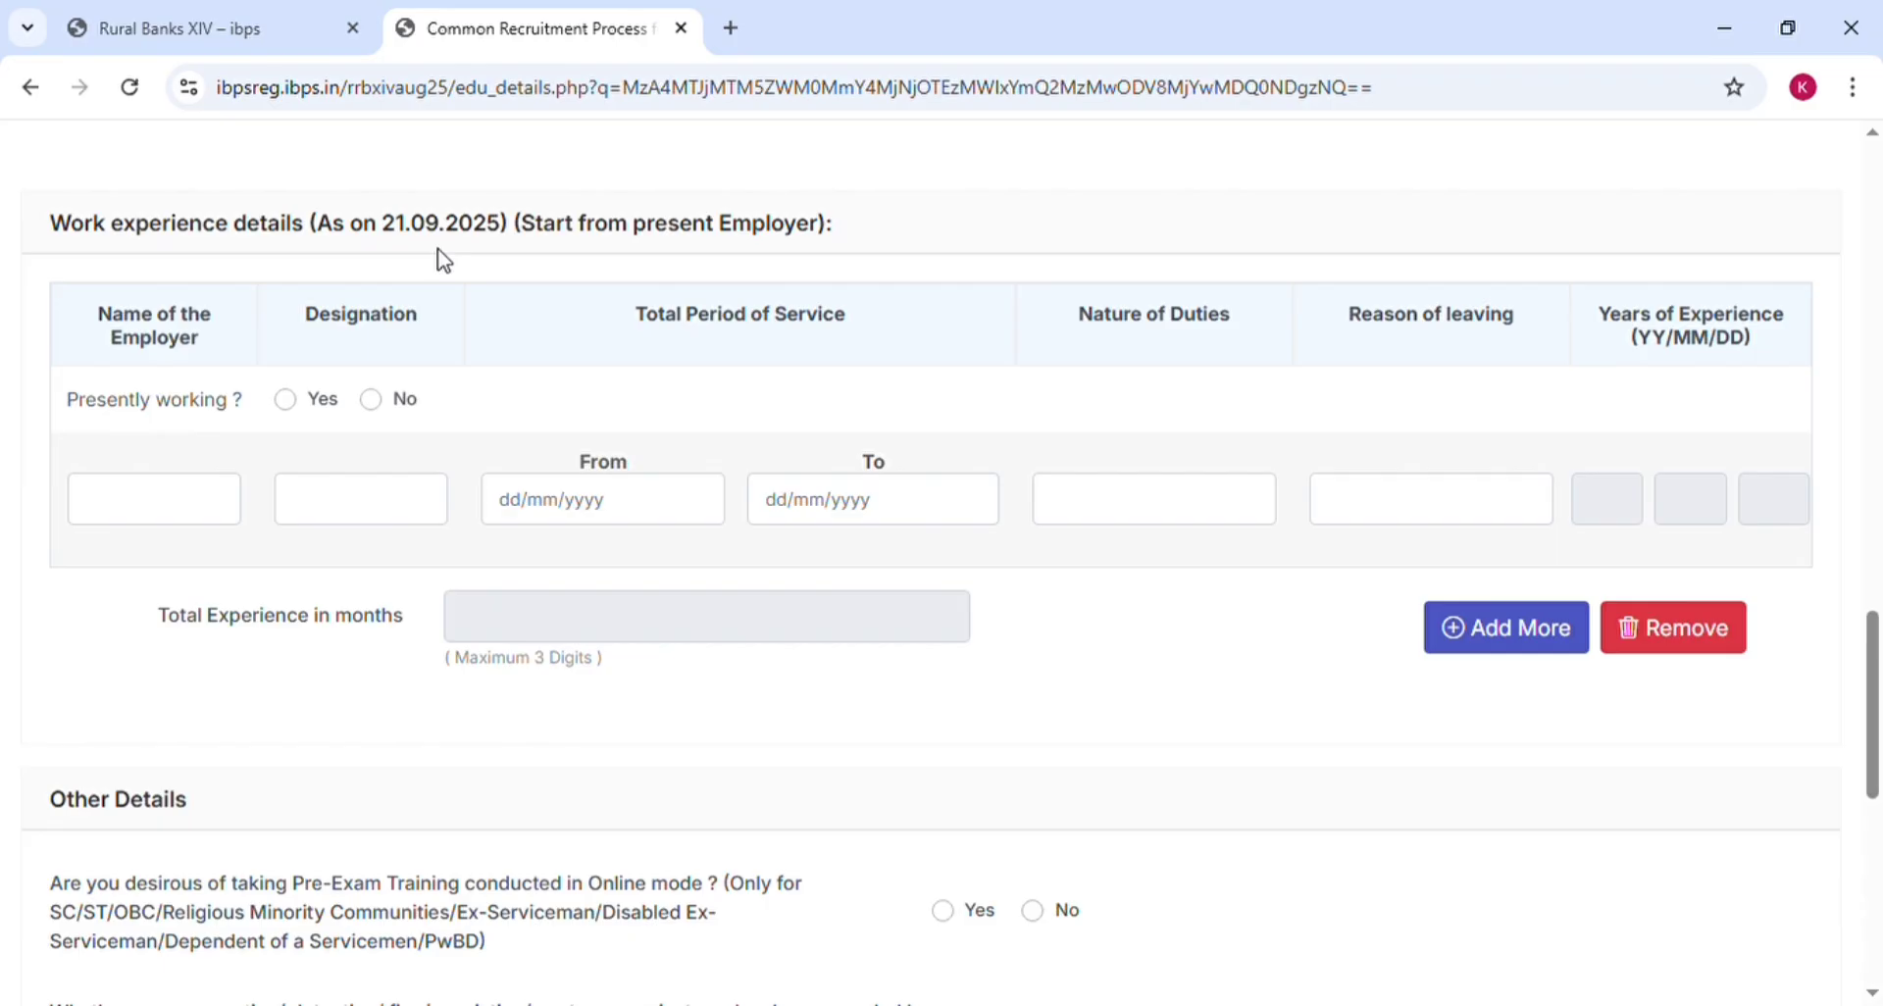
left_click(294, 402)
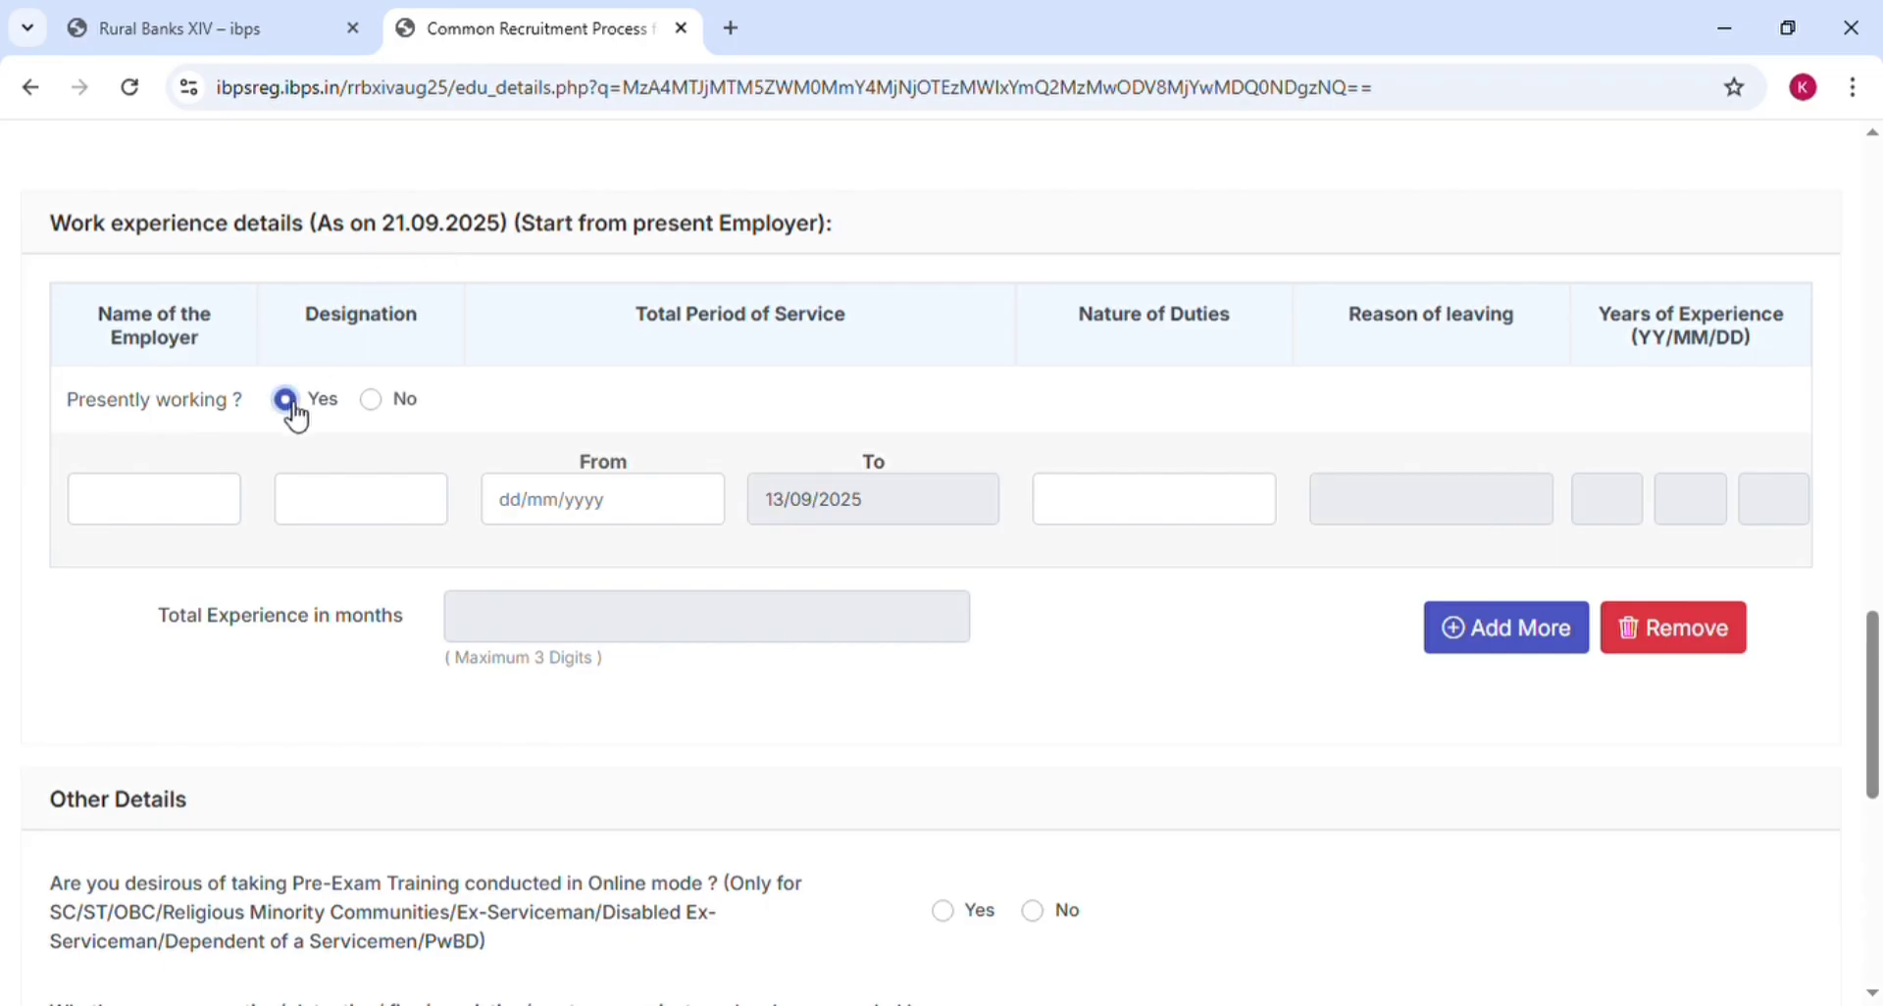
left_click(205, 515)
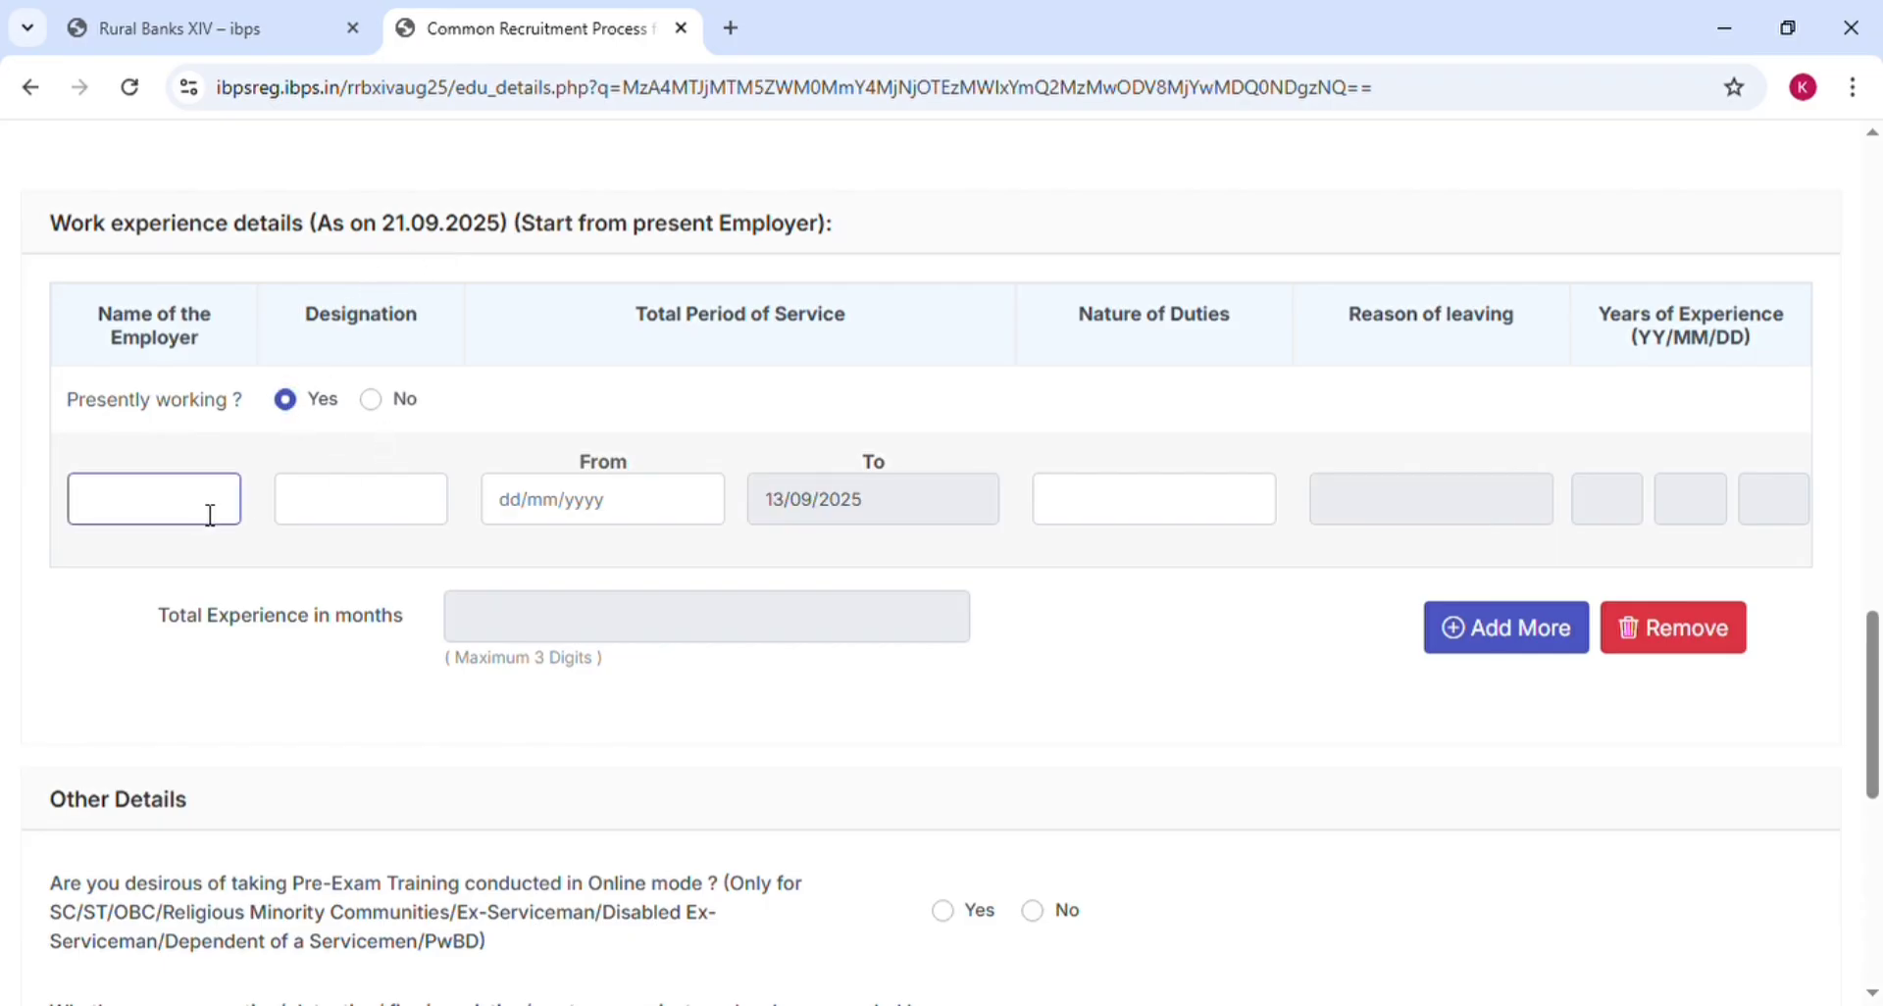
left_click(359, 510)
left_click(600, 504)
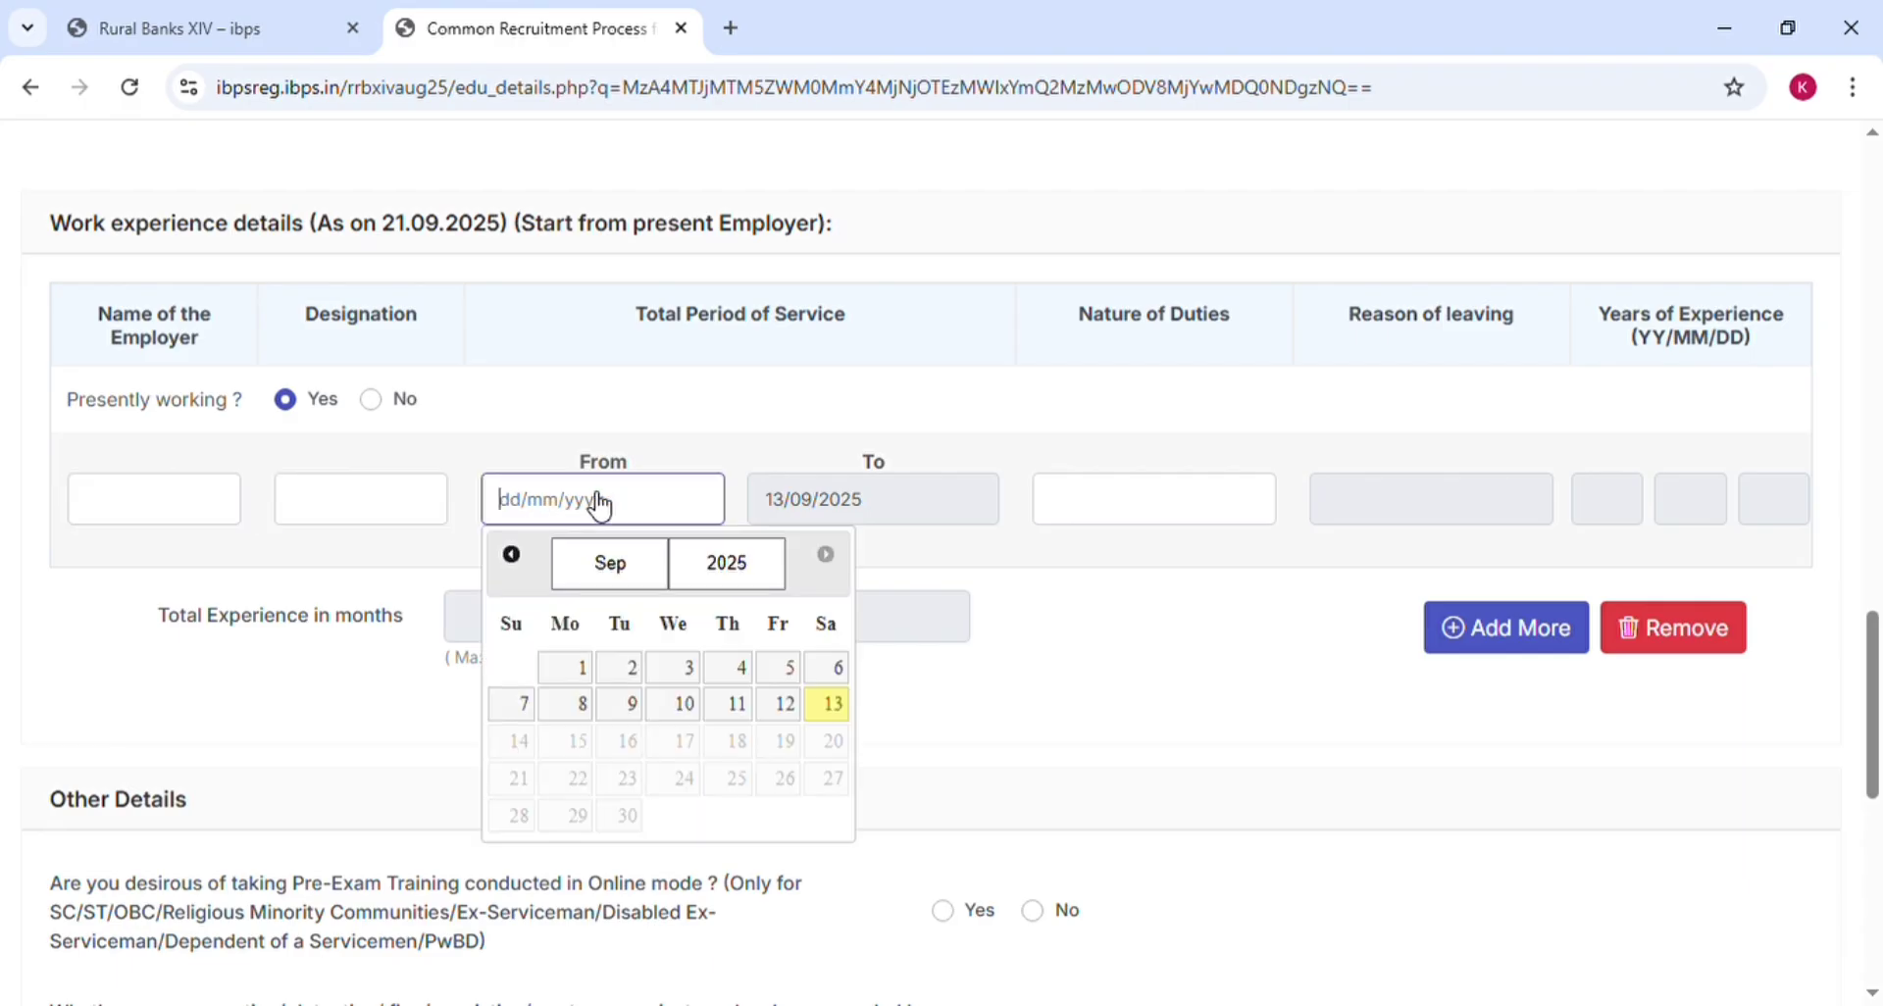
left_click(839, 521)
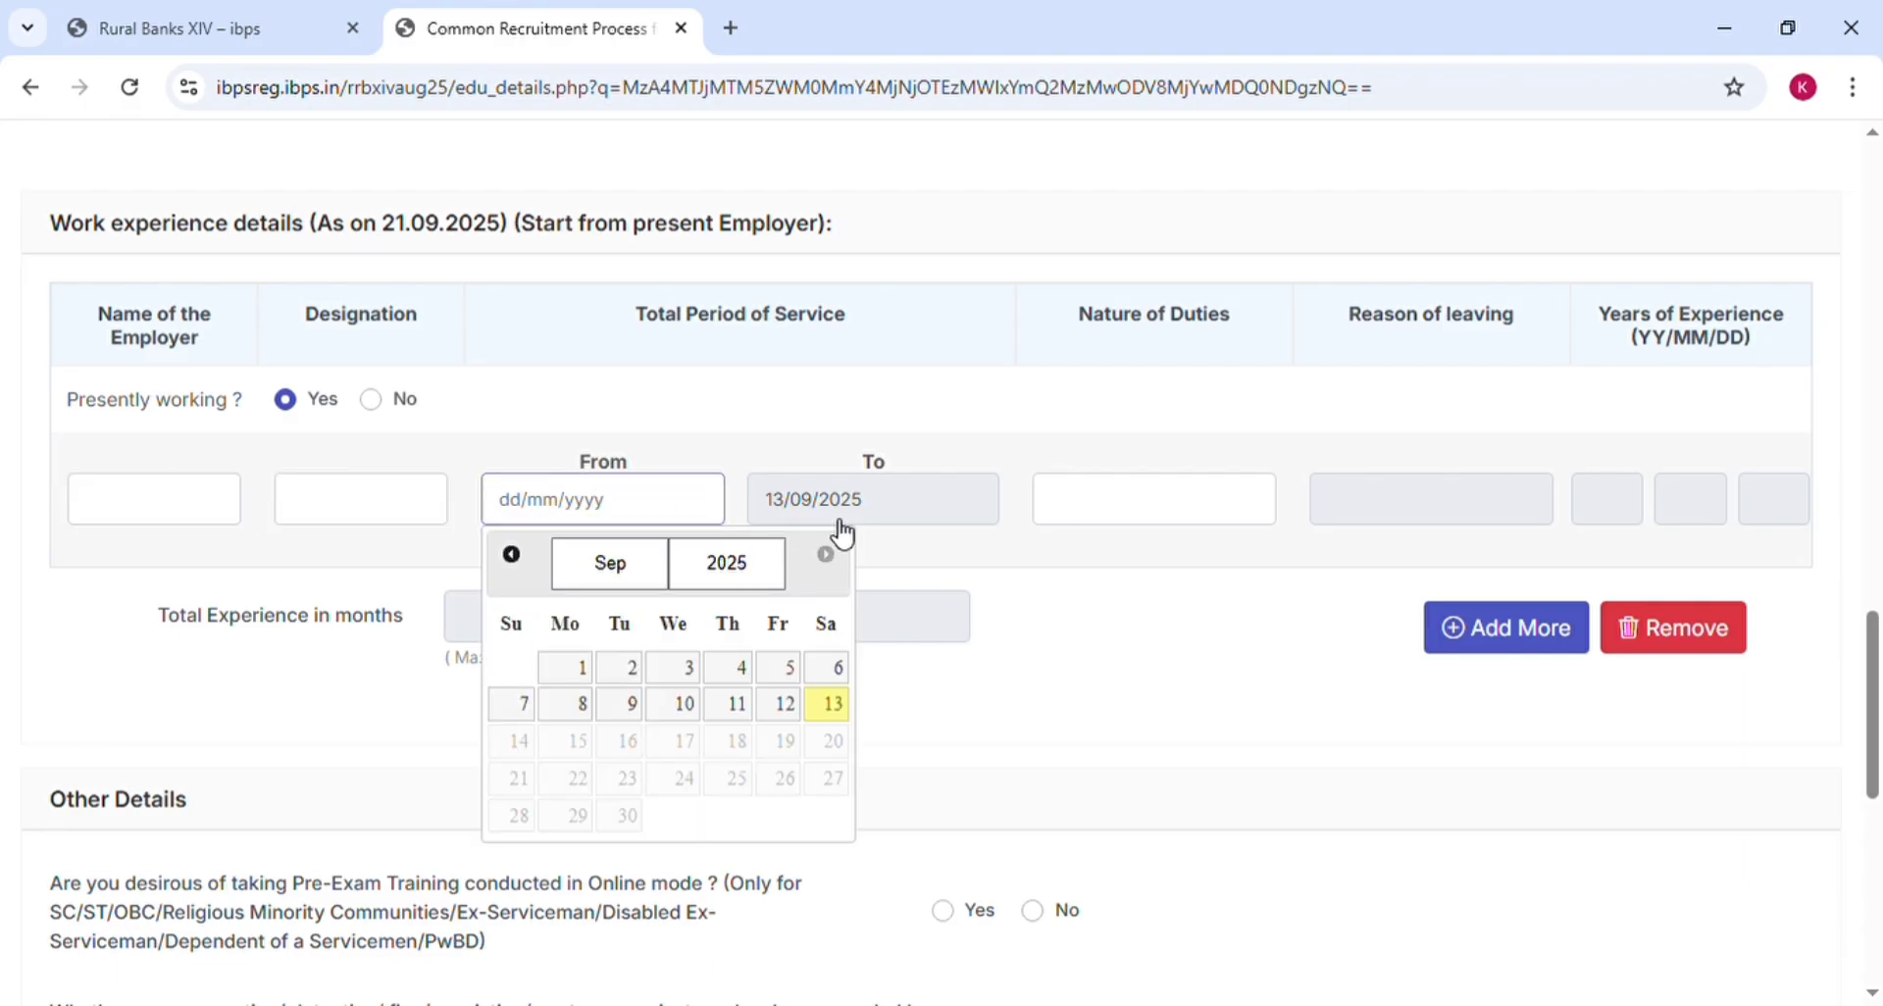
left_click(1035, 750)
left_click(1142, 502)
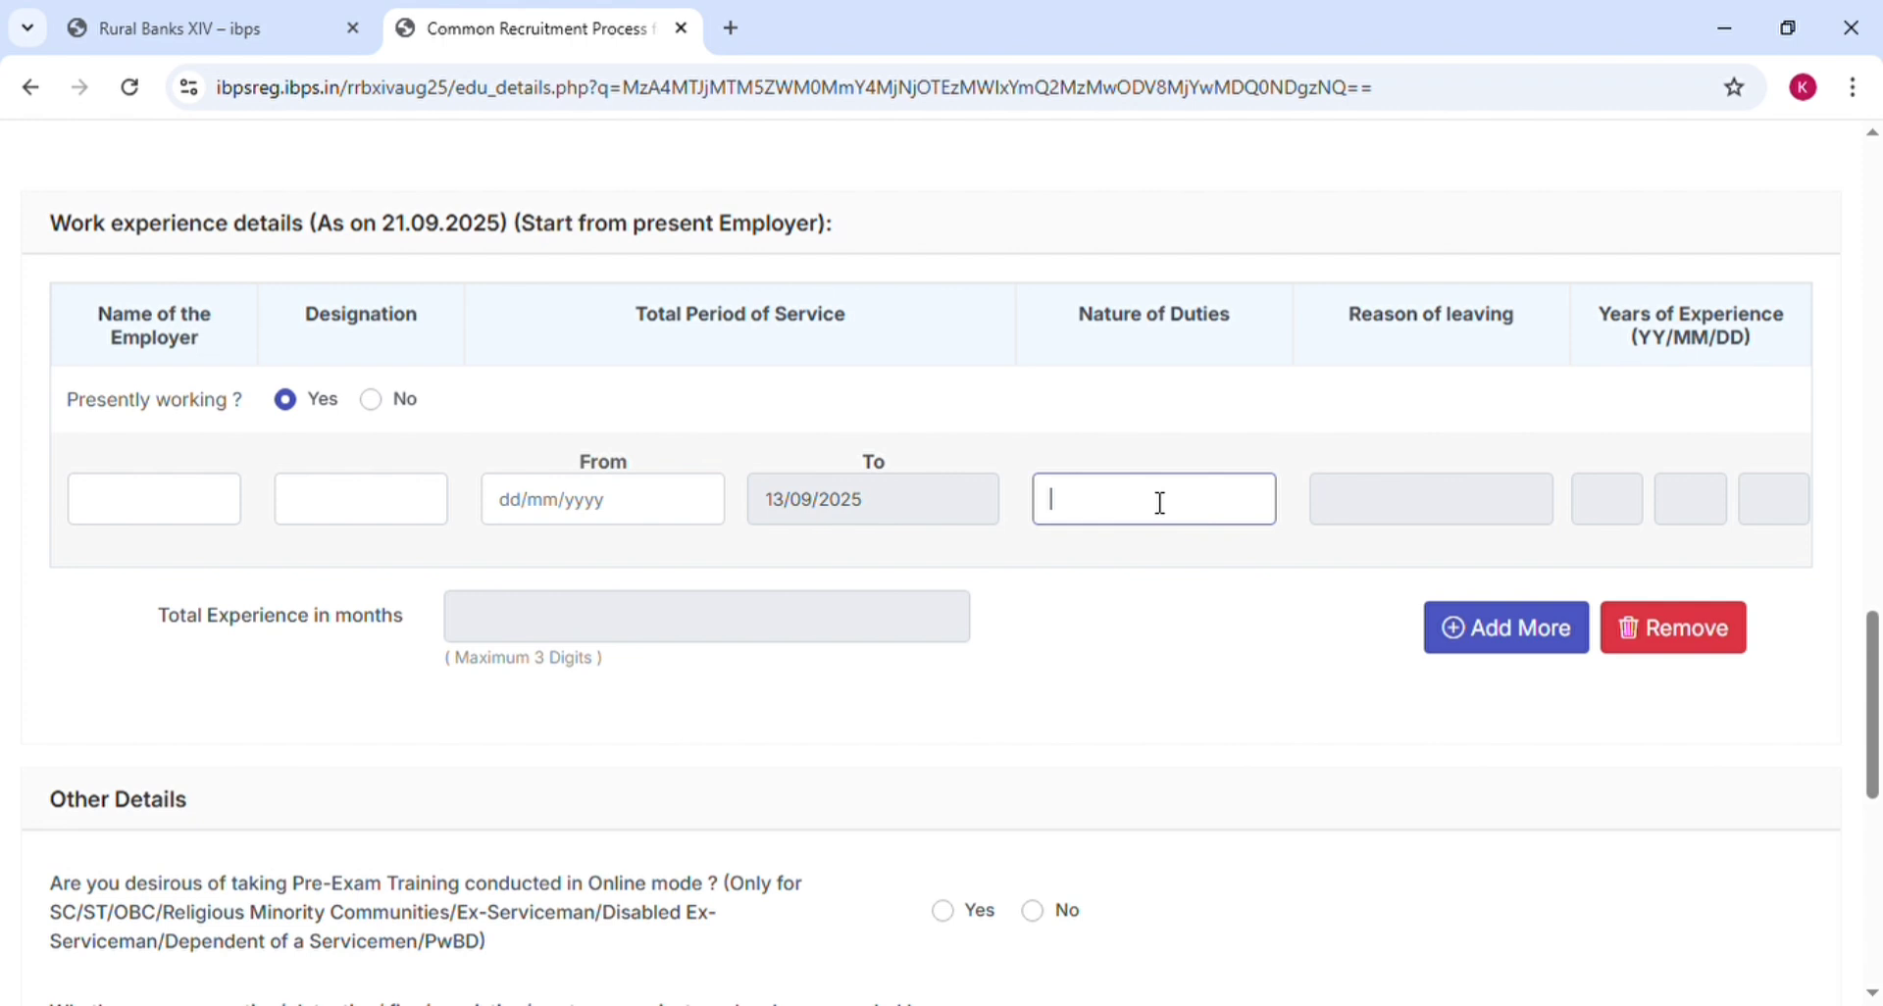
left_click(1418, 490)
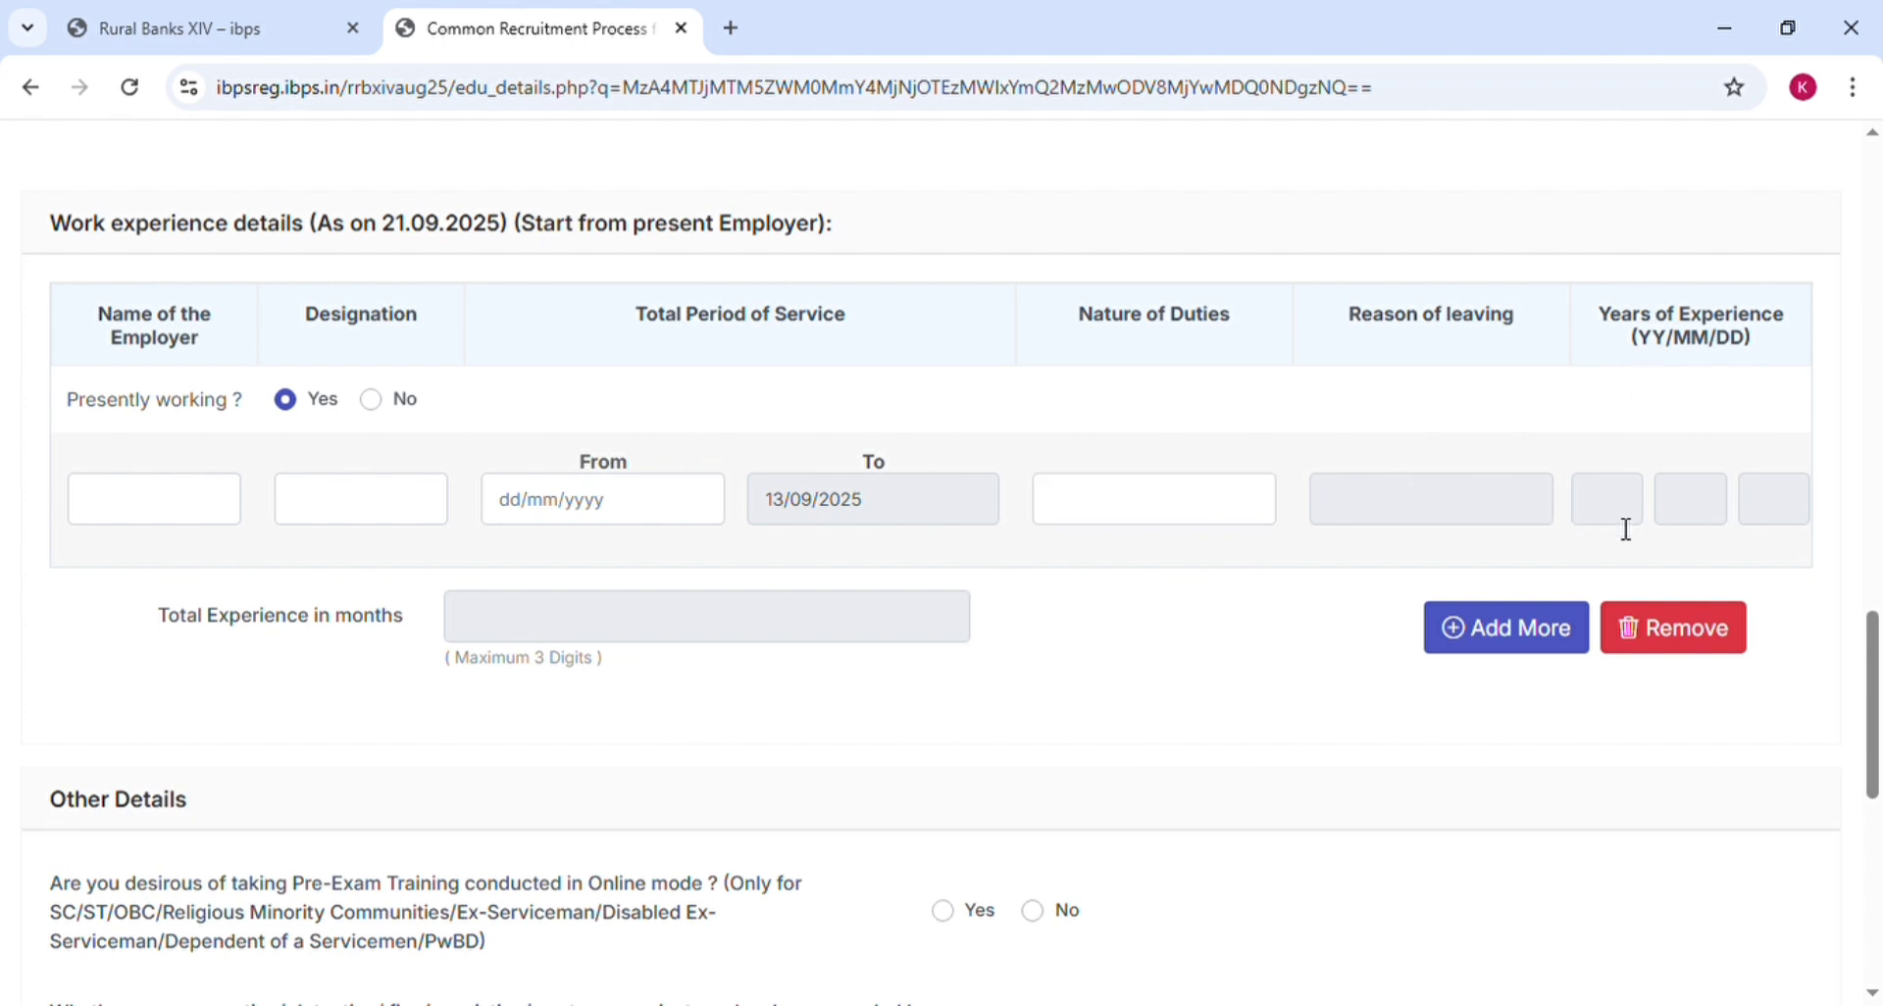
left_click(388, 402)
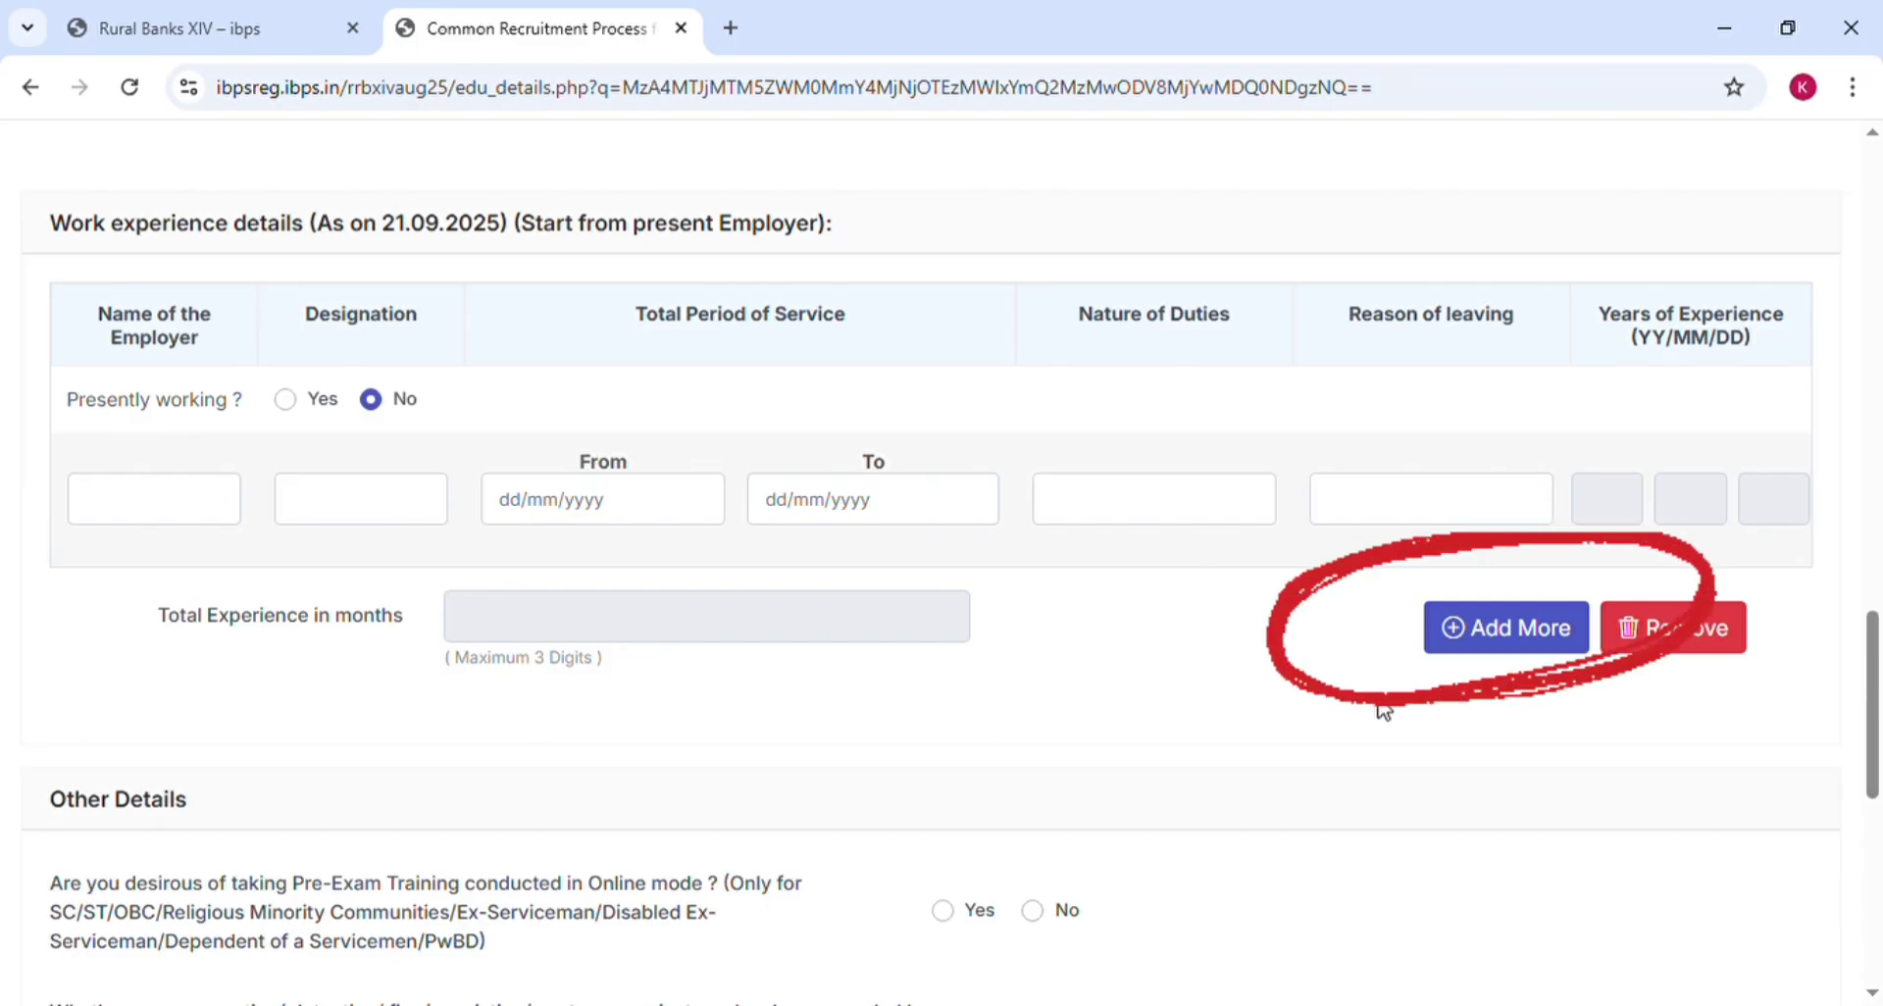
Answer No to the online Pre-Exam Training question under Other Details
scroll(1382, 708, "down", 1)
scroll(1382, 707, "down", 4)
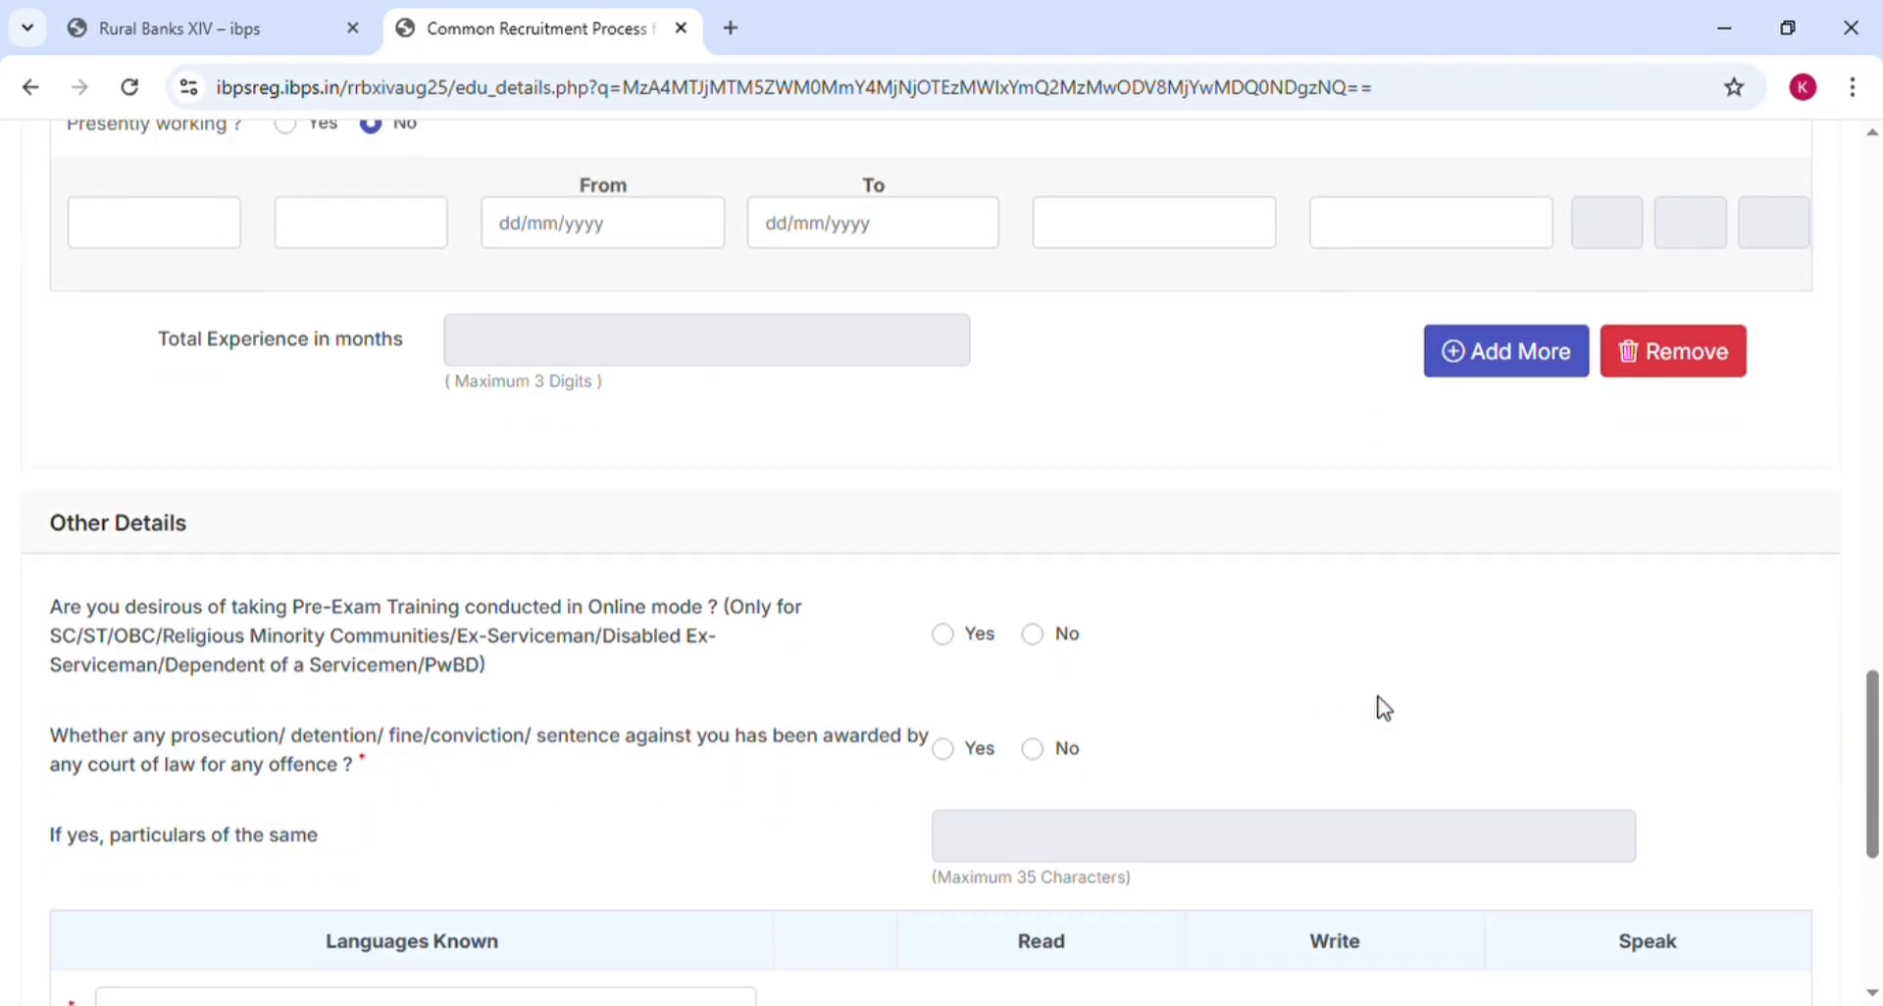
scroll(1383, 708, "down", 2)
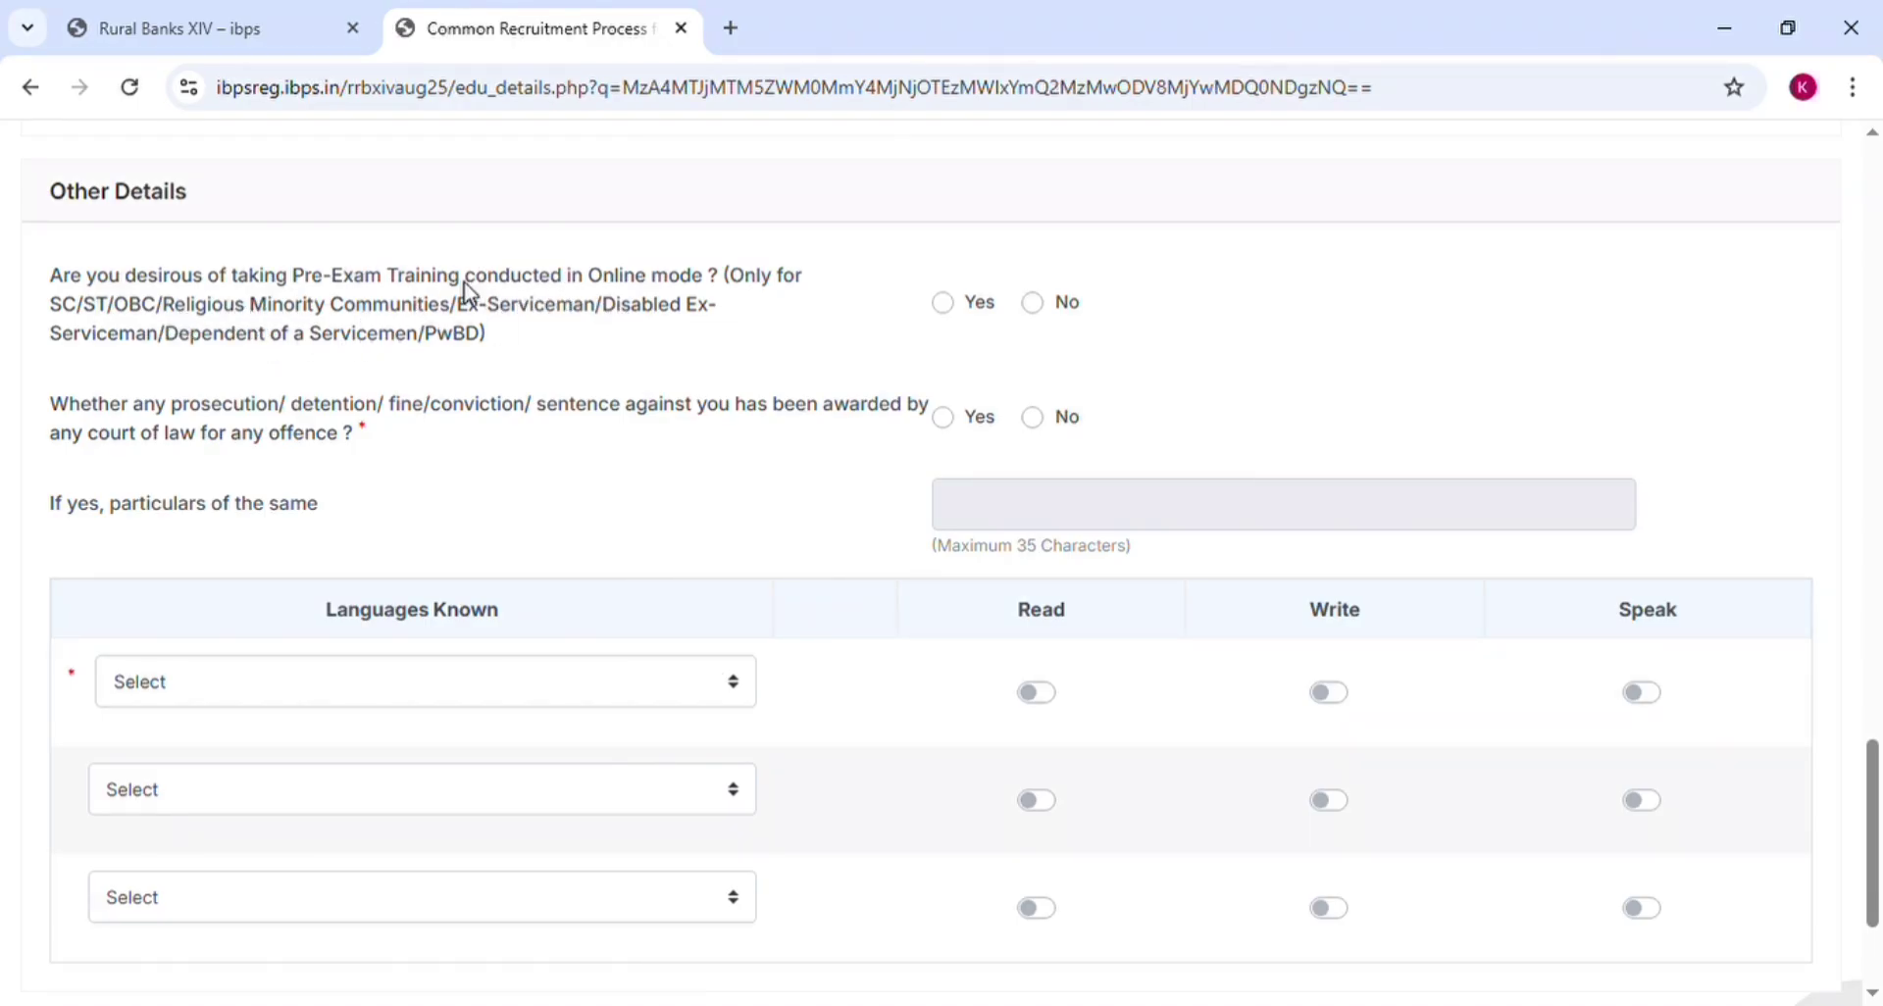
left_click(946, 308)
left_click(1037, 305)
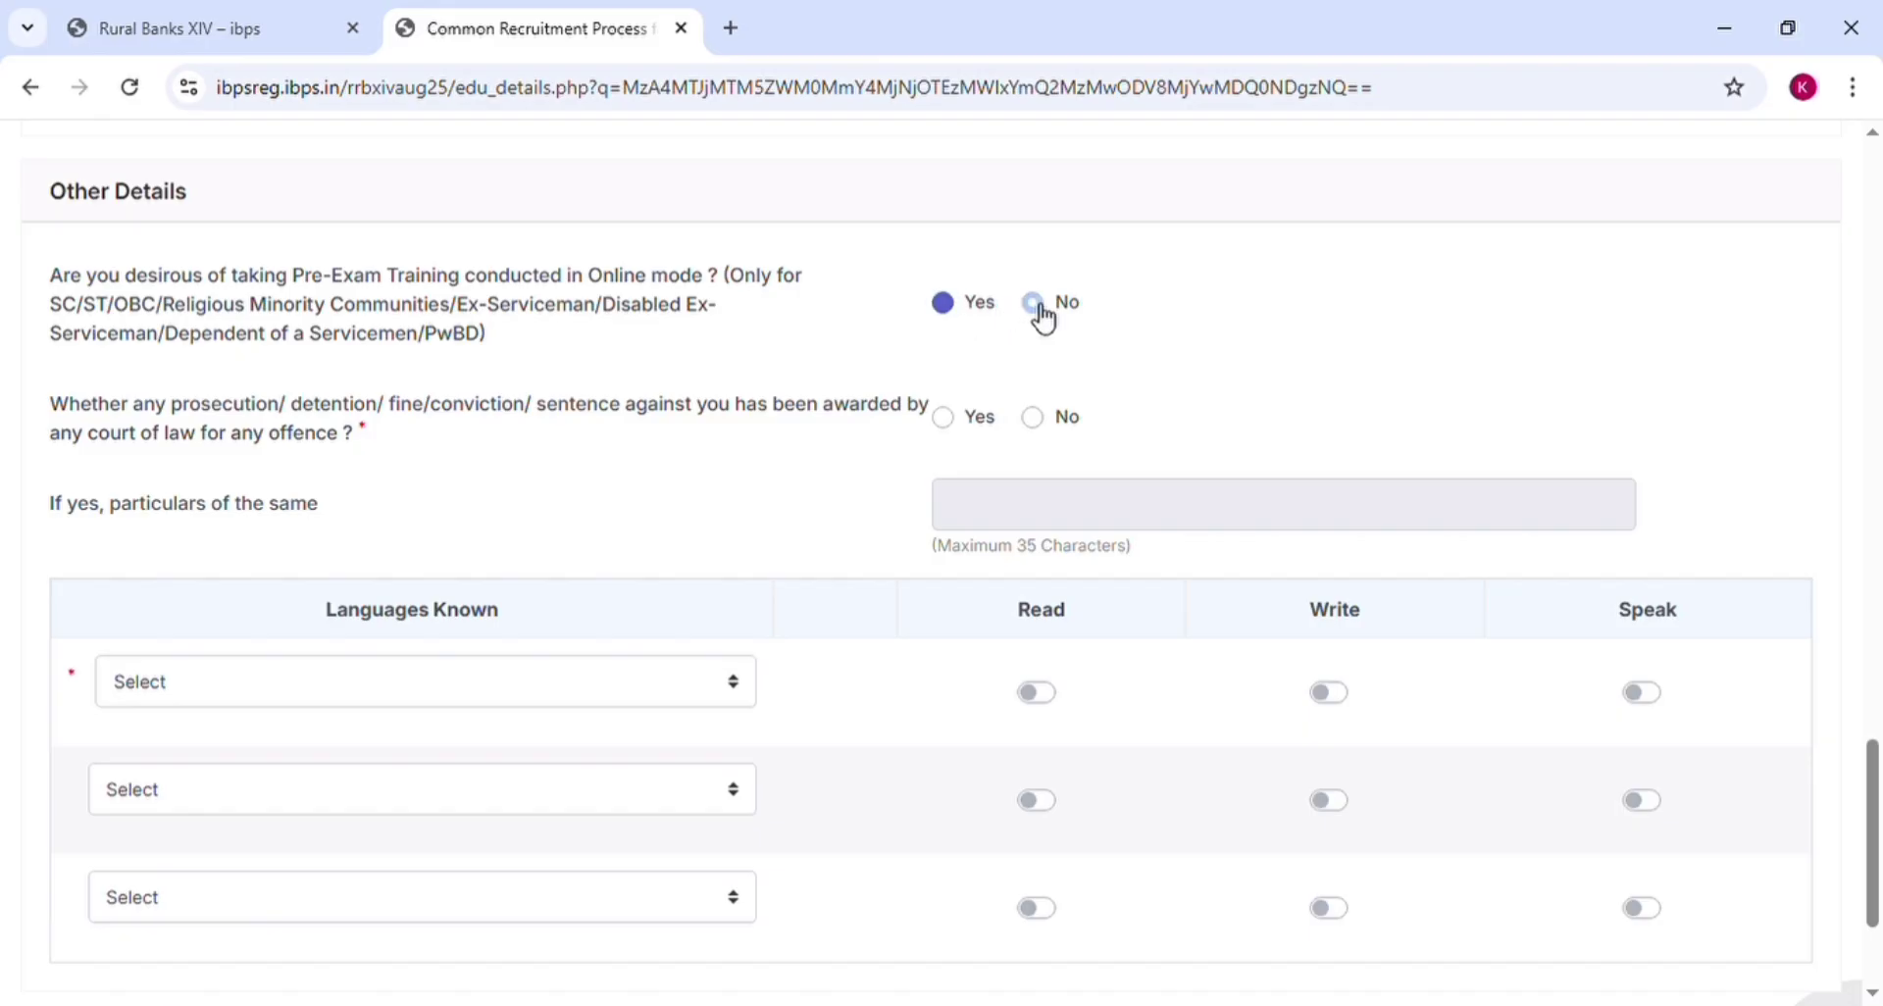
left_click(947, 311)
left_click(1047, 317)
Answer No to the prosecution or conviction question
left_click(947, 416)
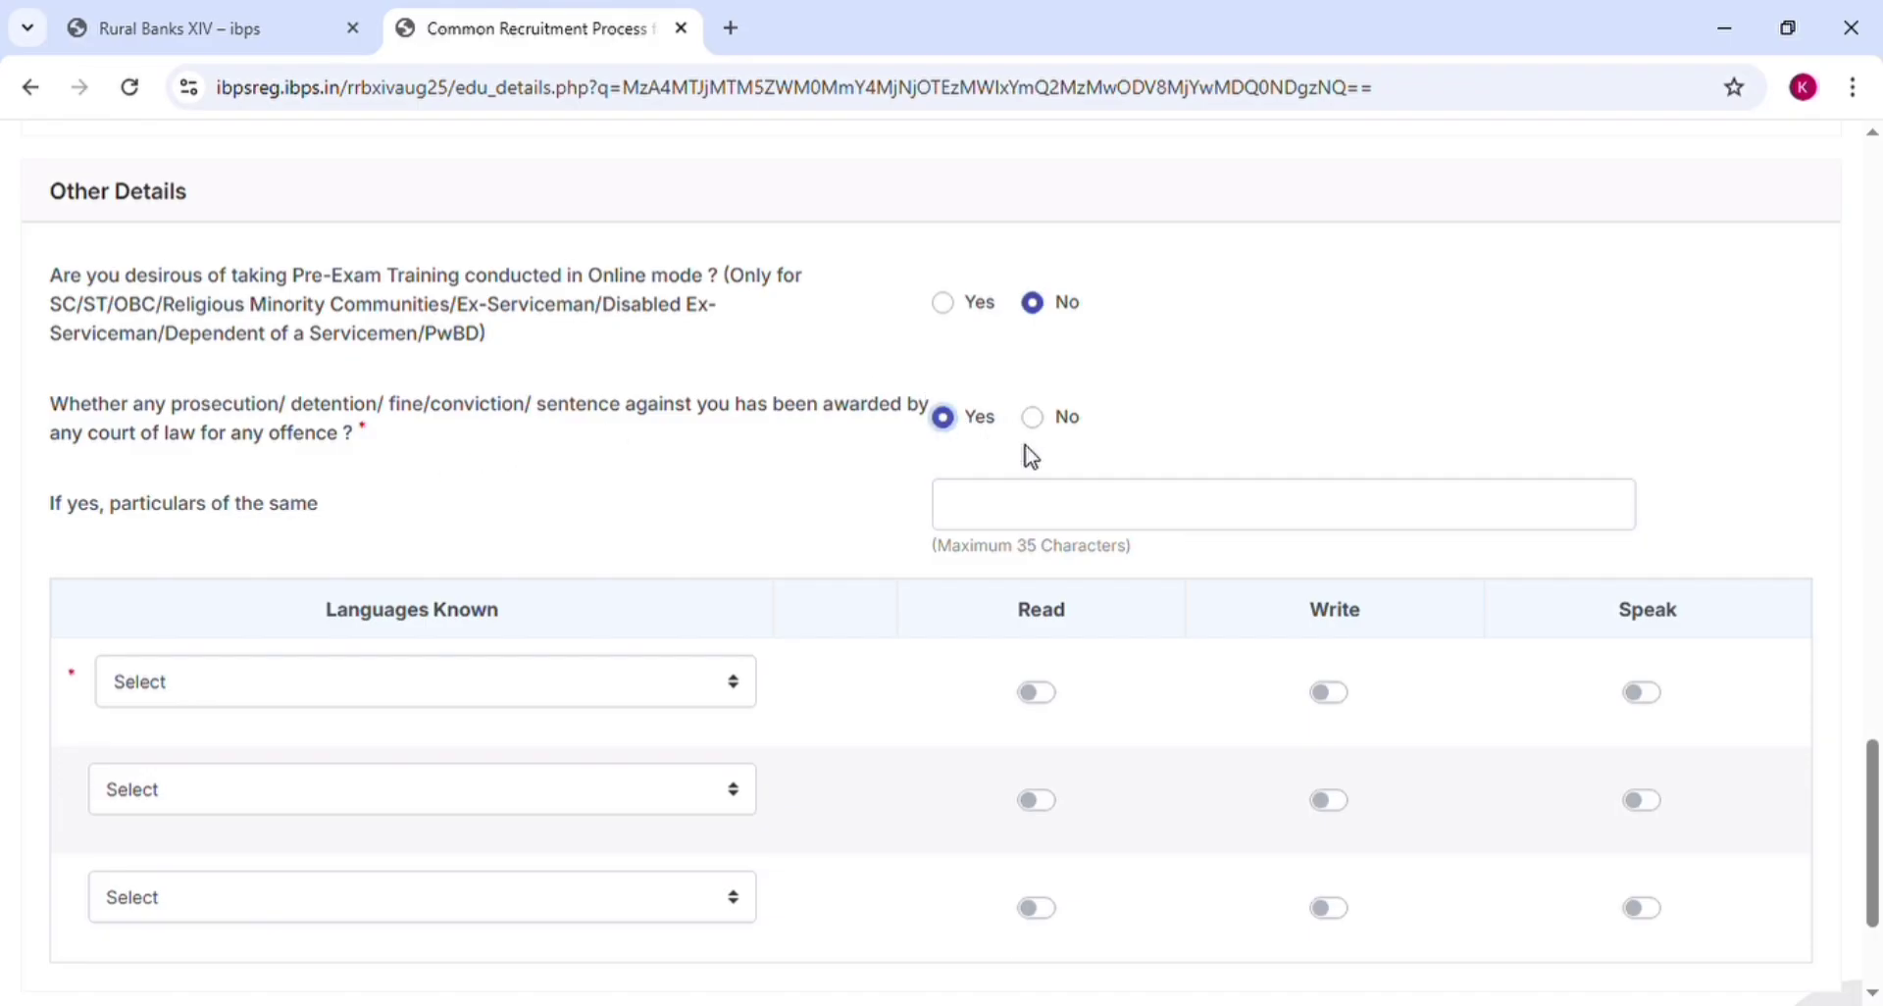
left_click(1039, 507)
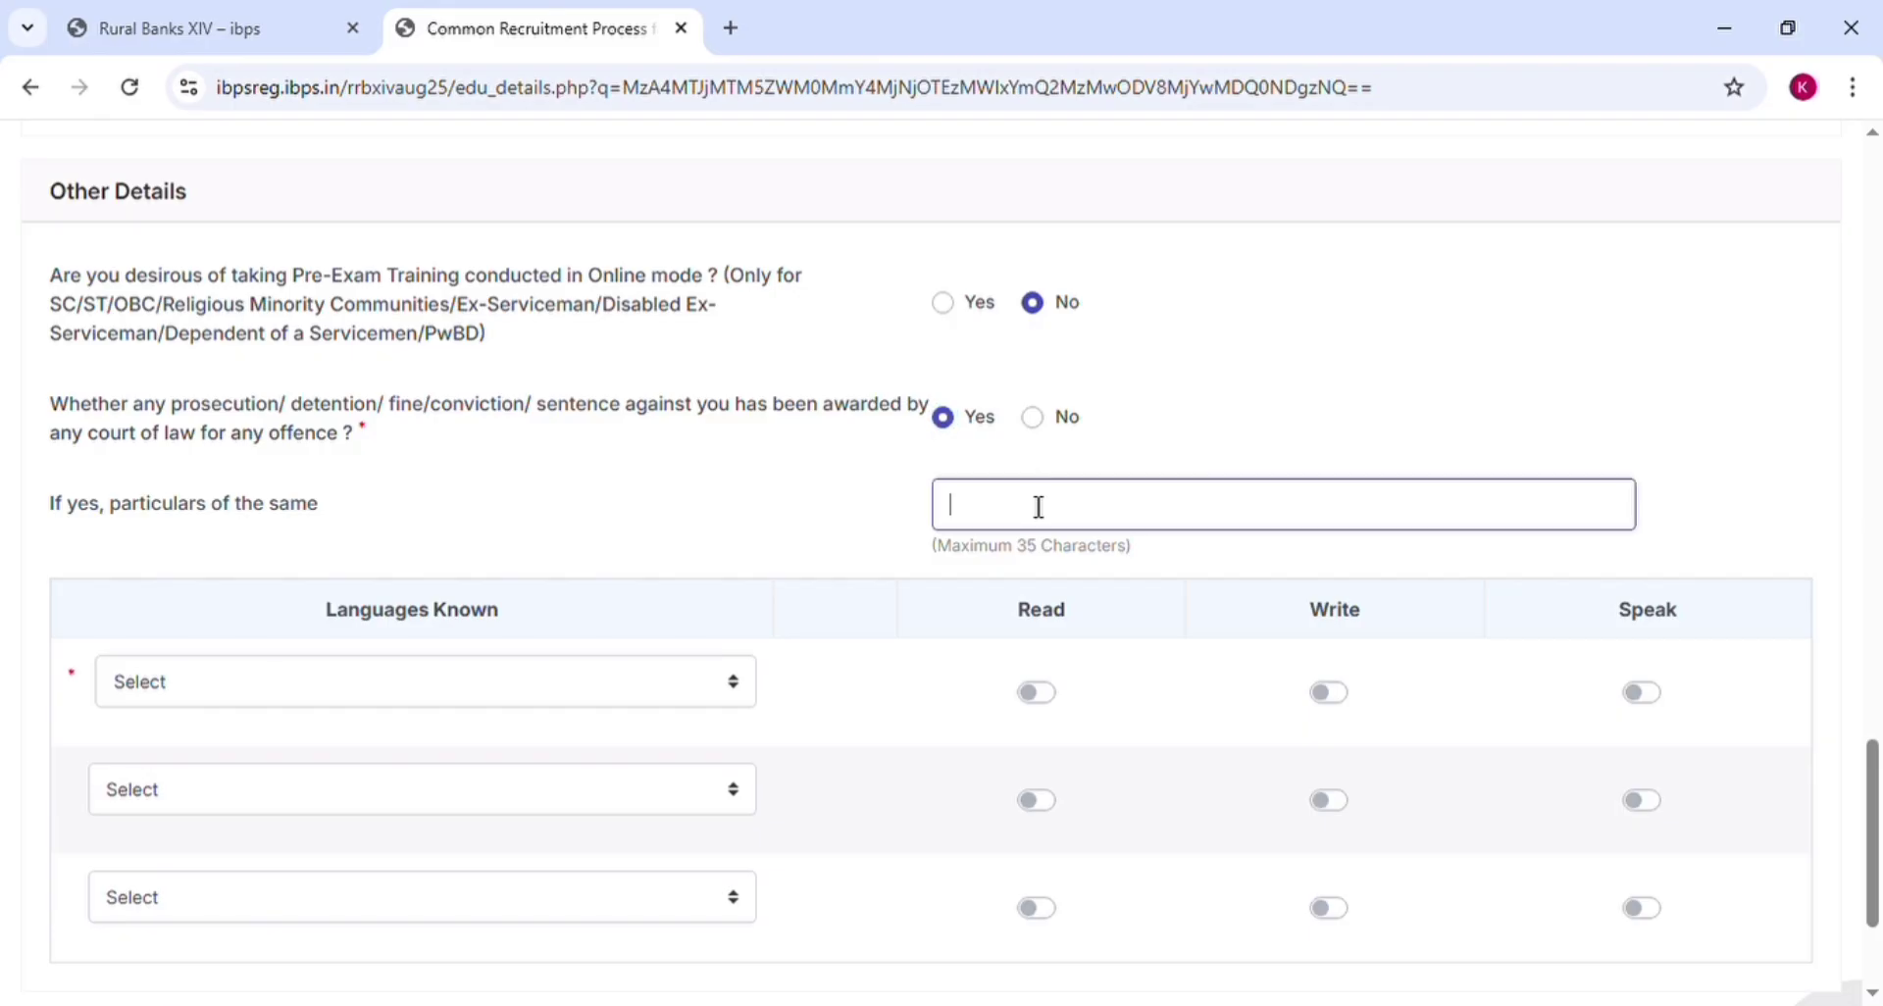
left_click(1034, 422)
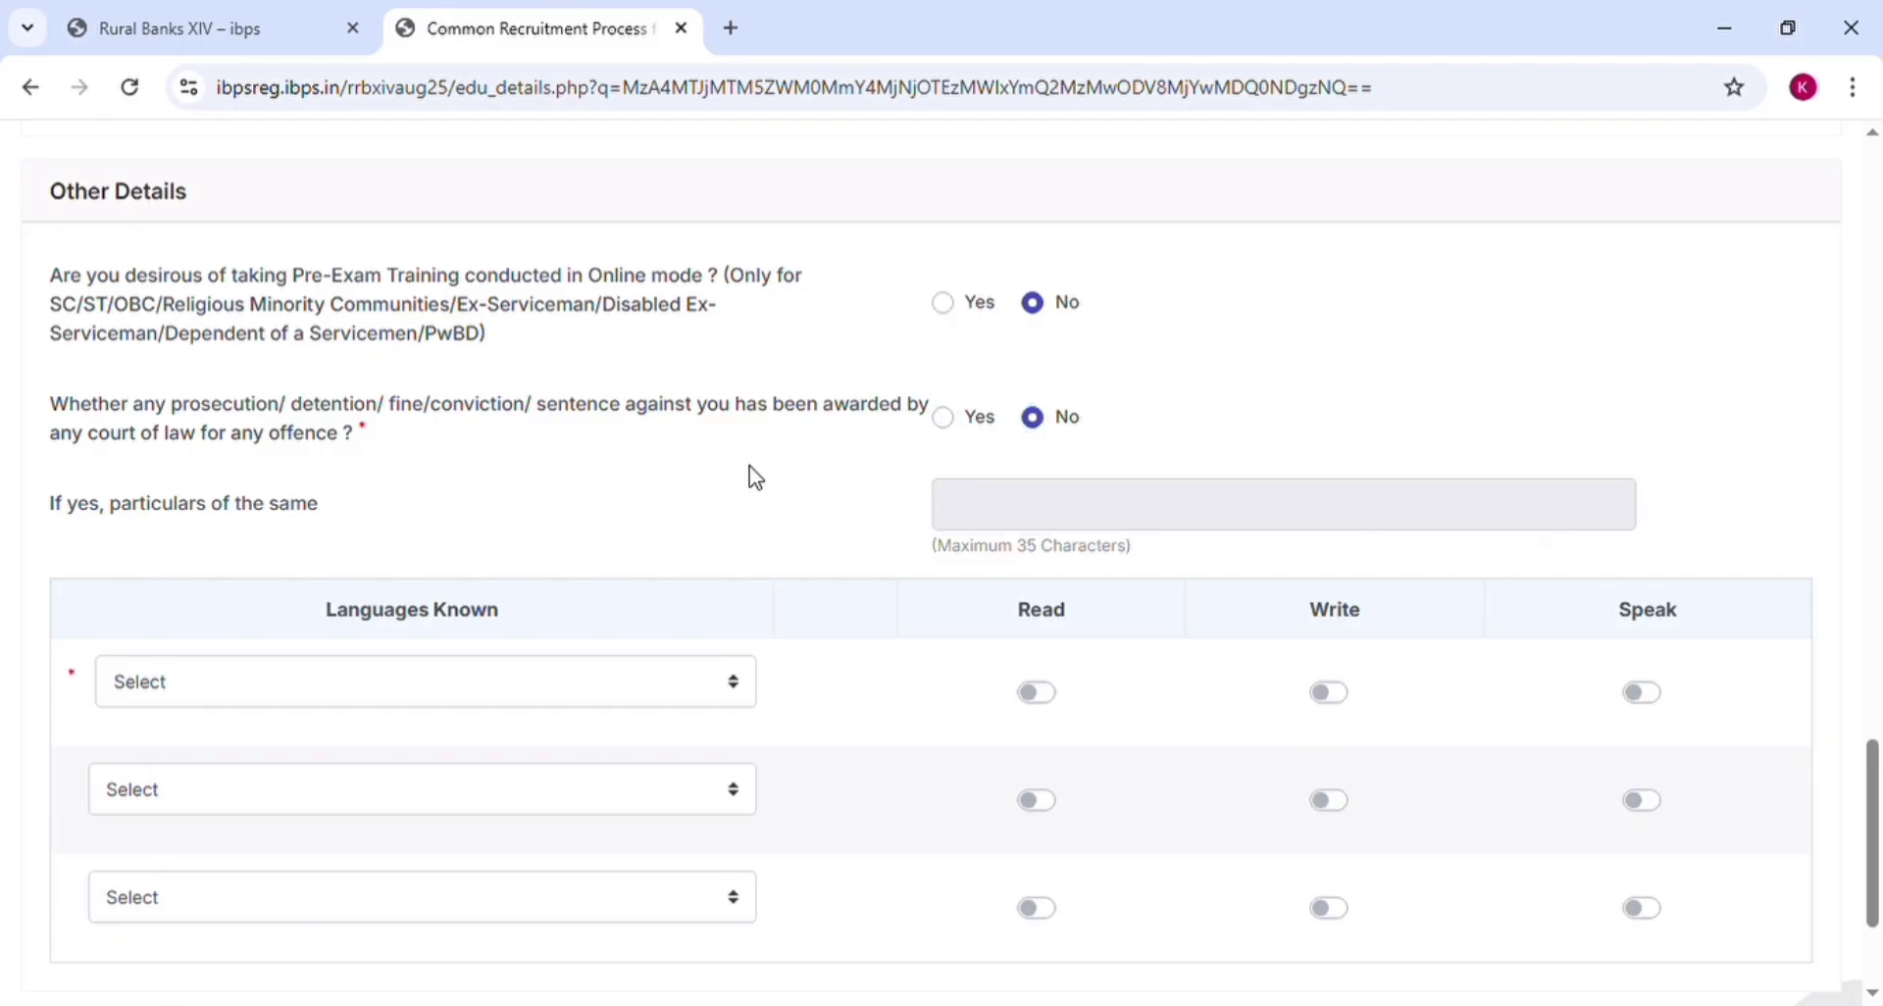
Add Hindi as the first known language with Read, Write and Speak switched on
scroll(755, 477, "down", 3)
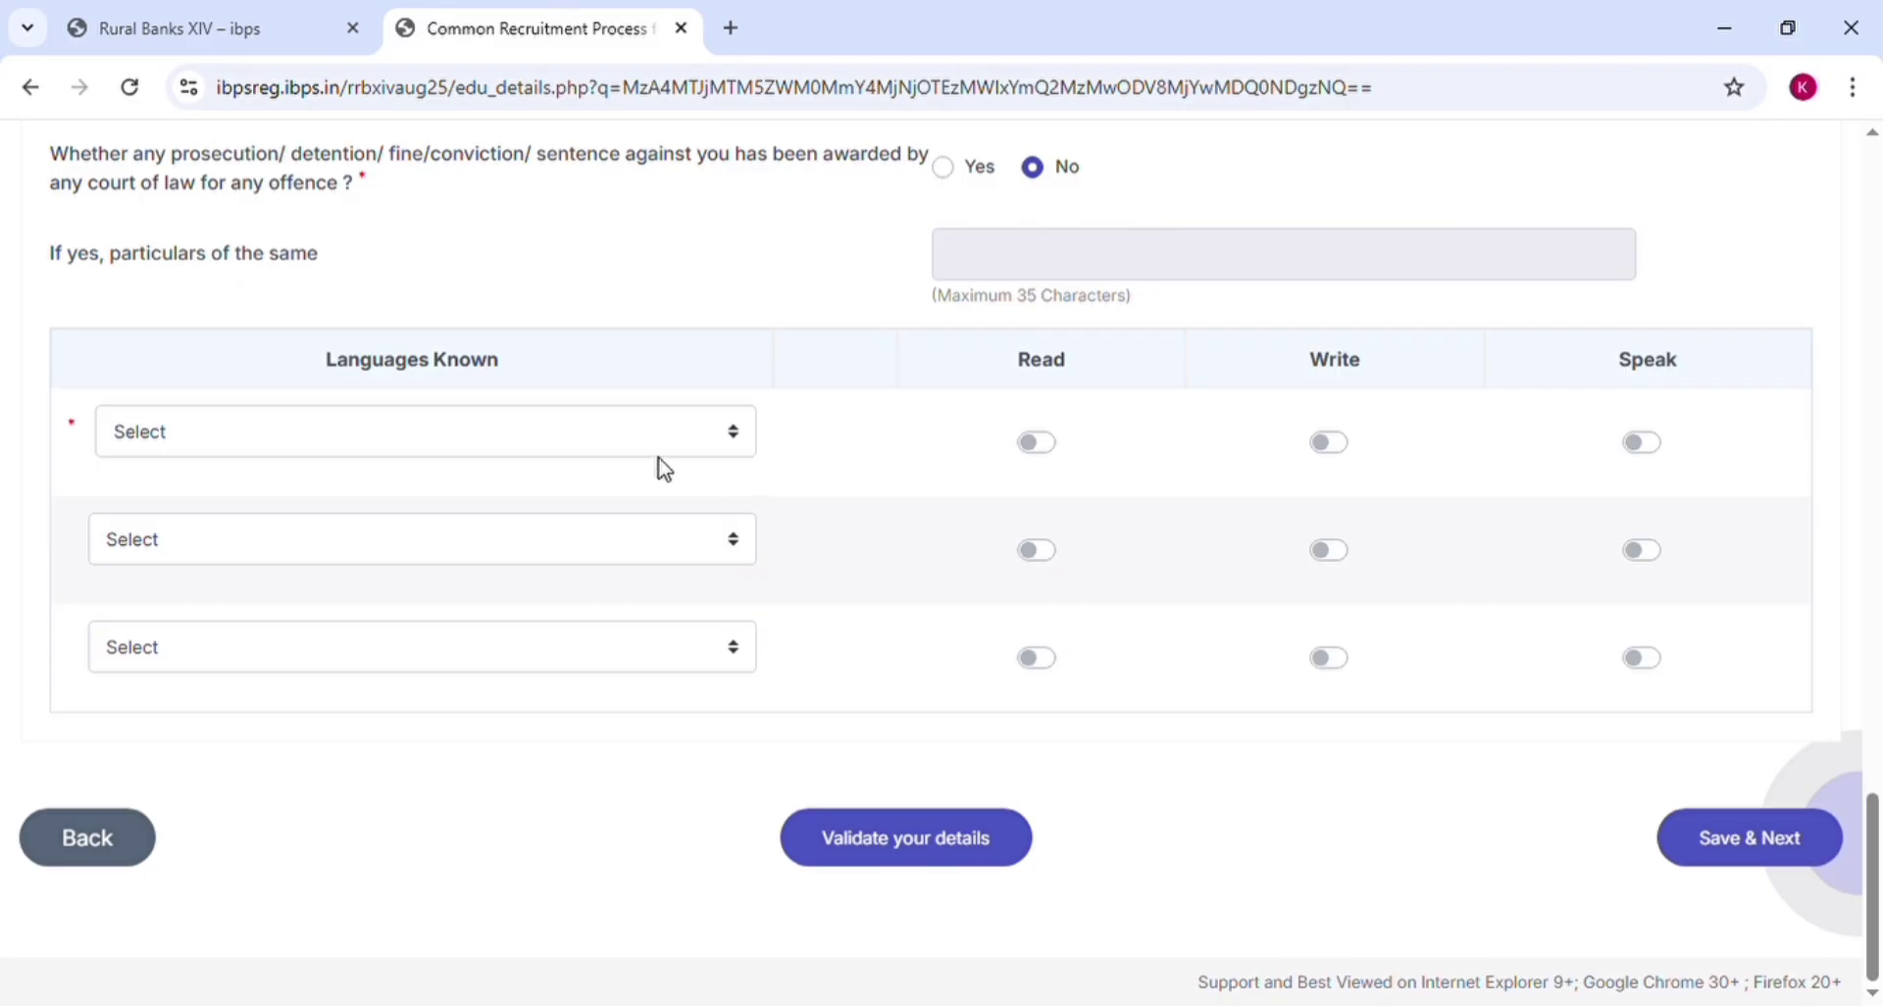
left_click(597, 453)
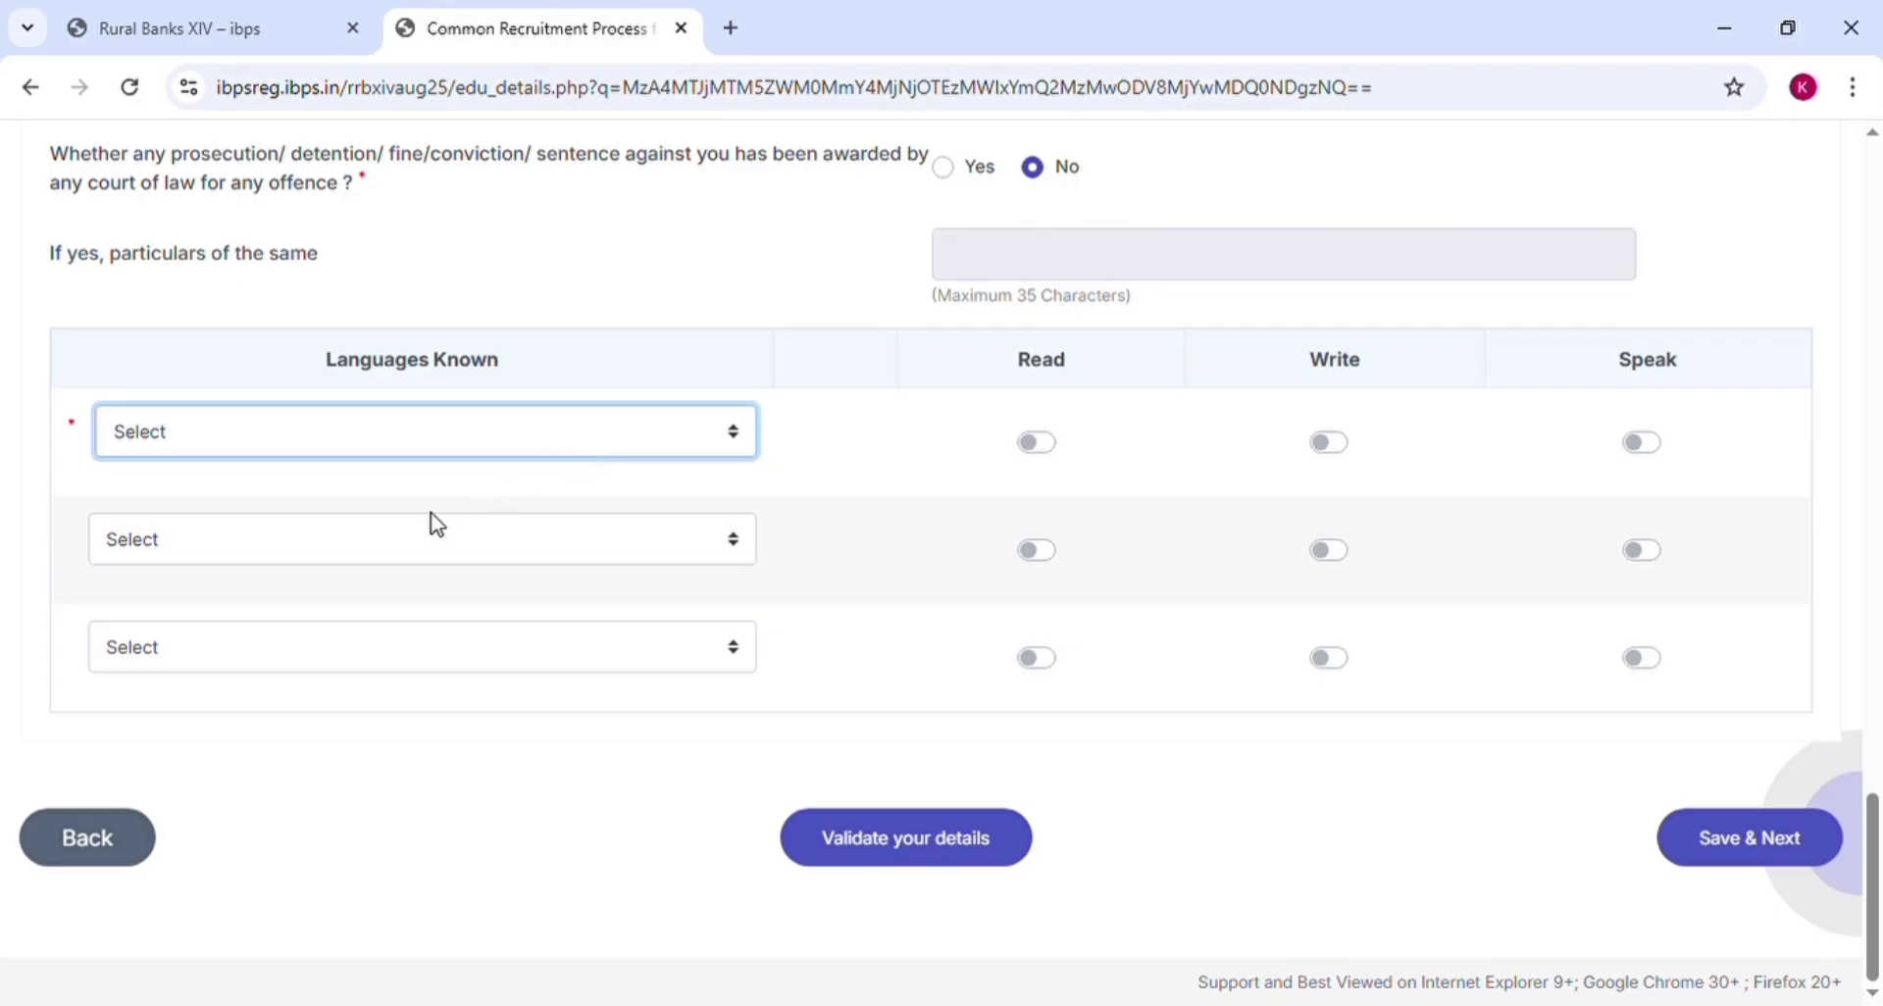
left_click(409, 541)
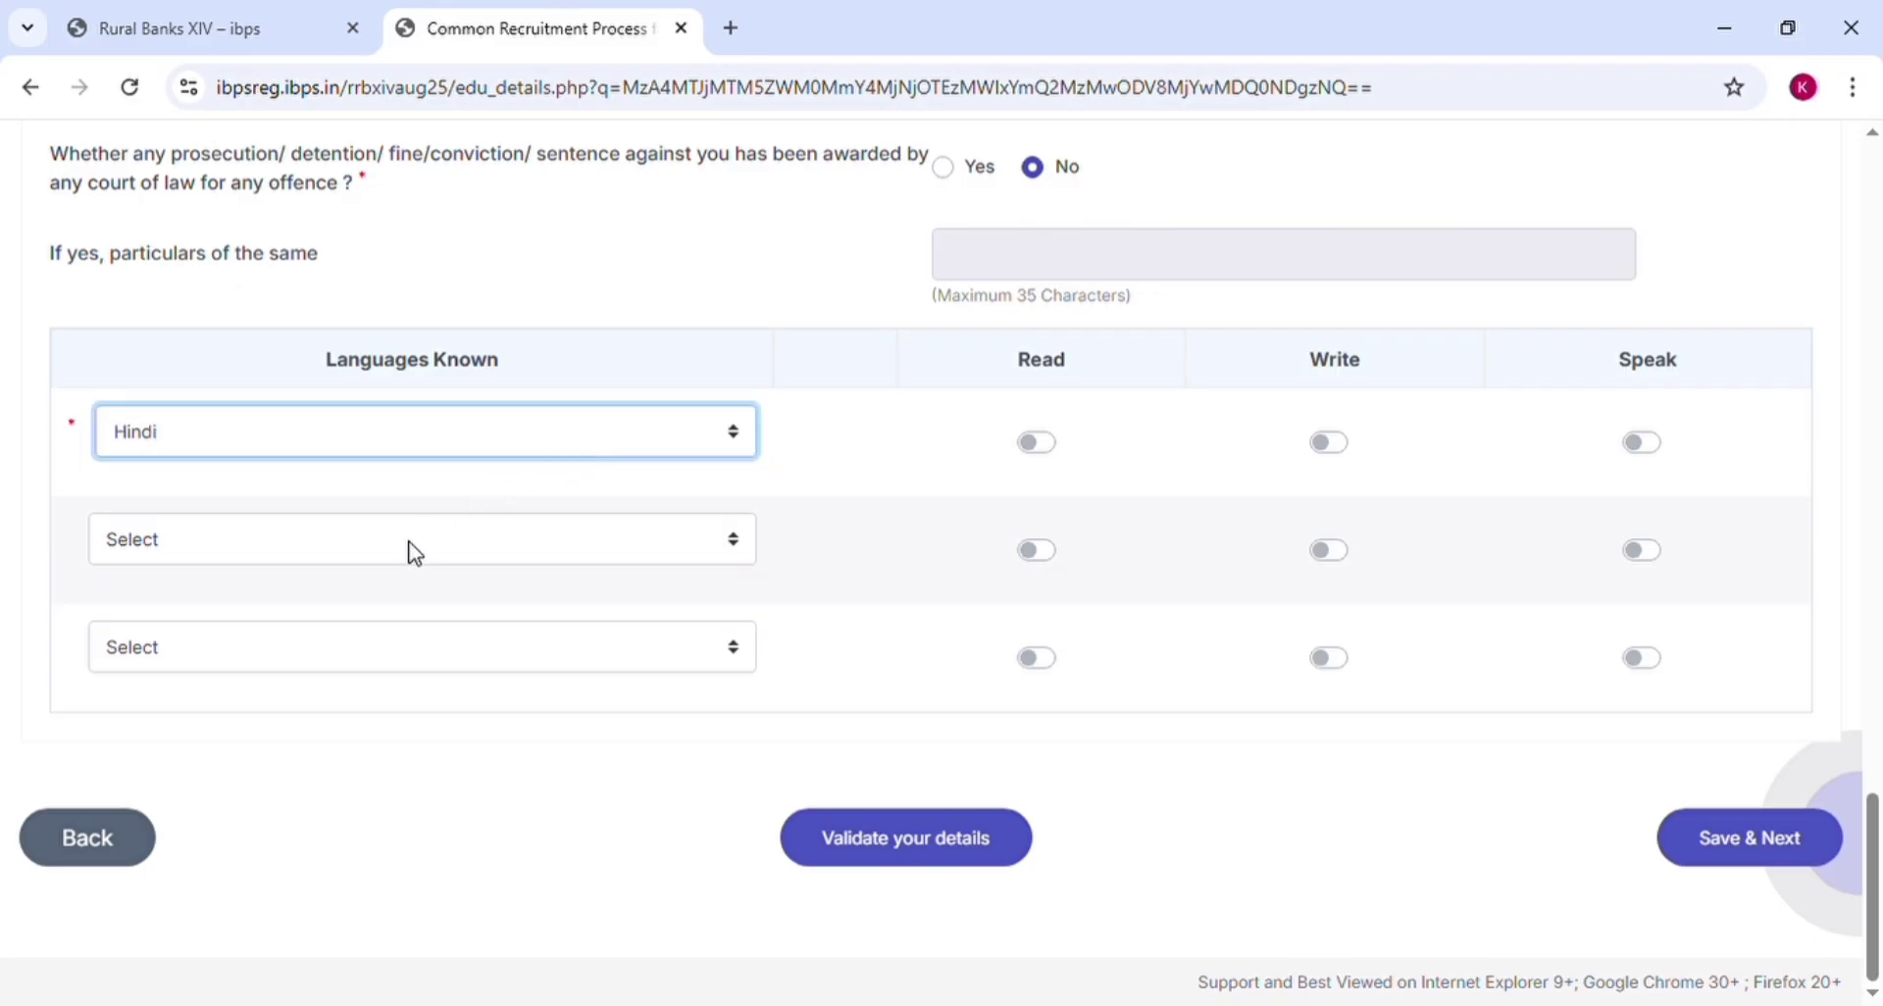
left_click(638, 290)
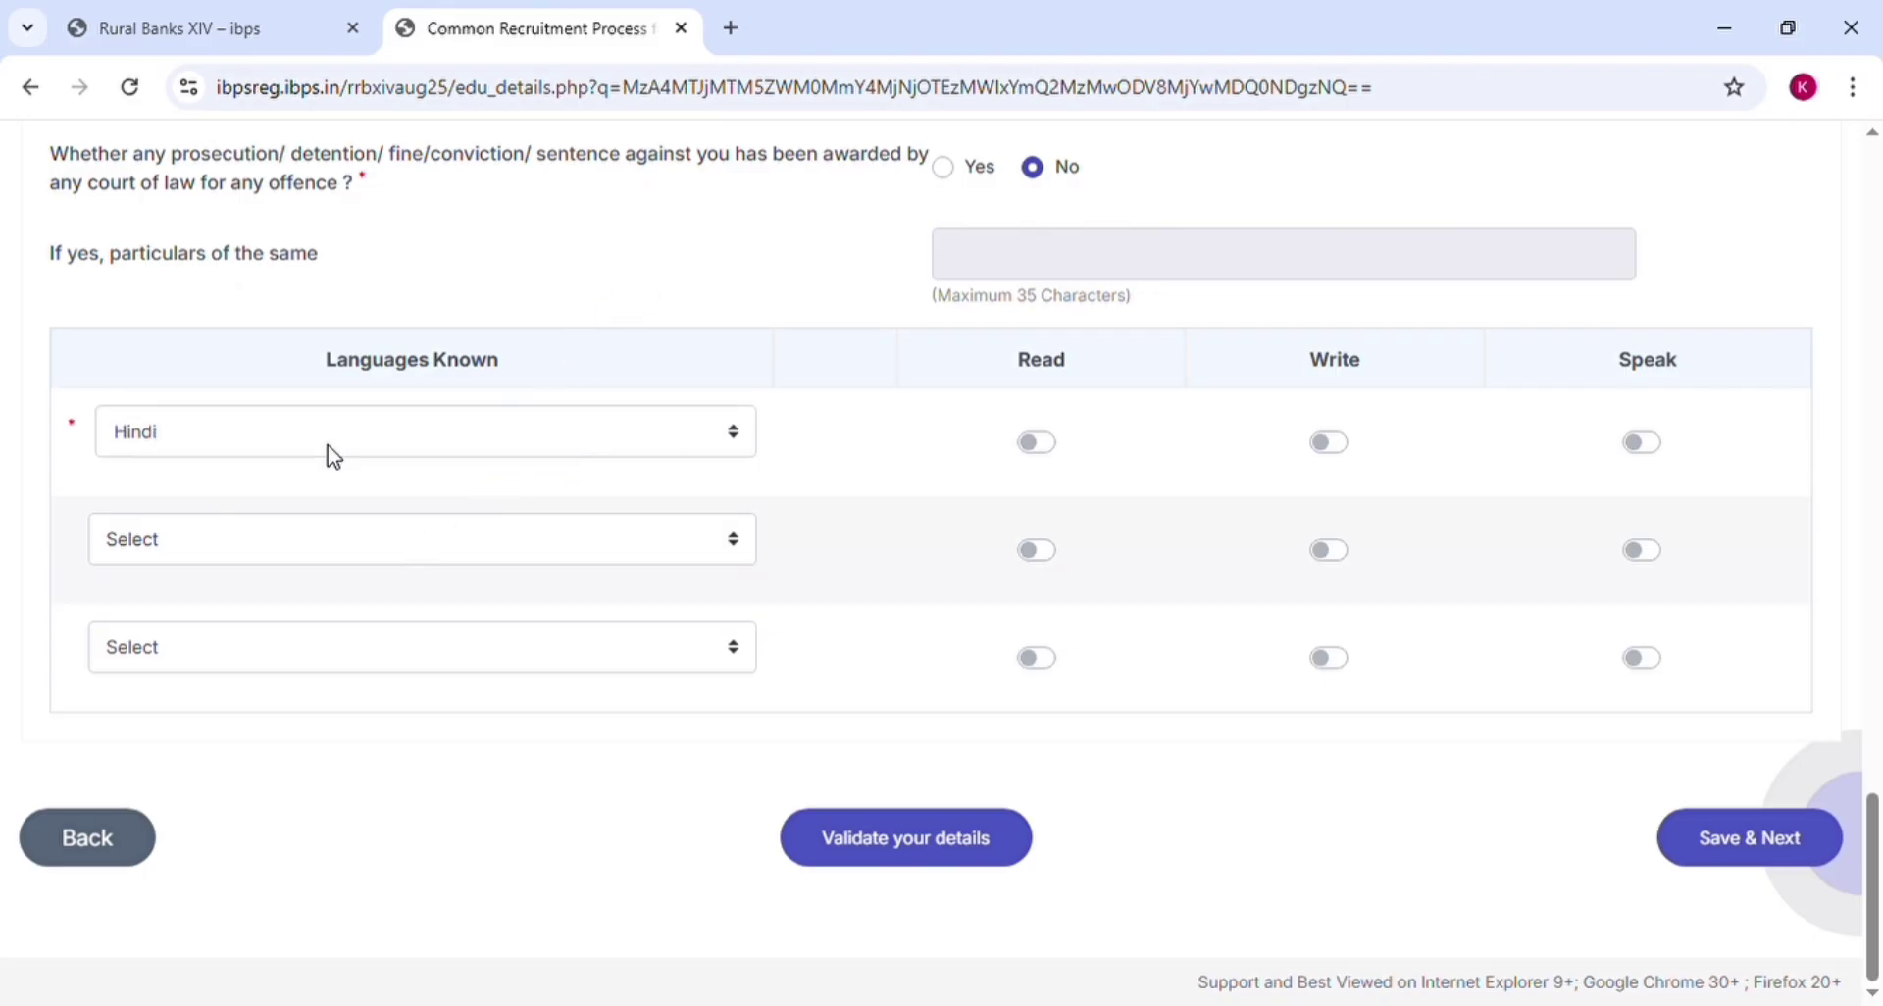
left_click(1046, 451)
left_click(1334, 447)
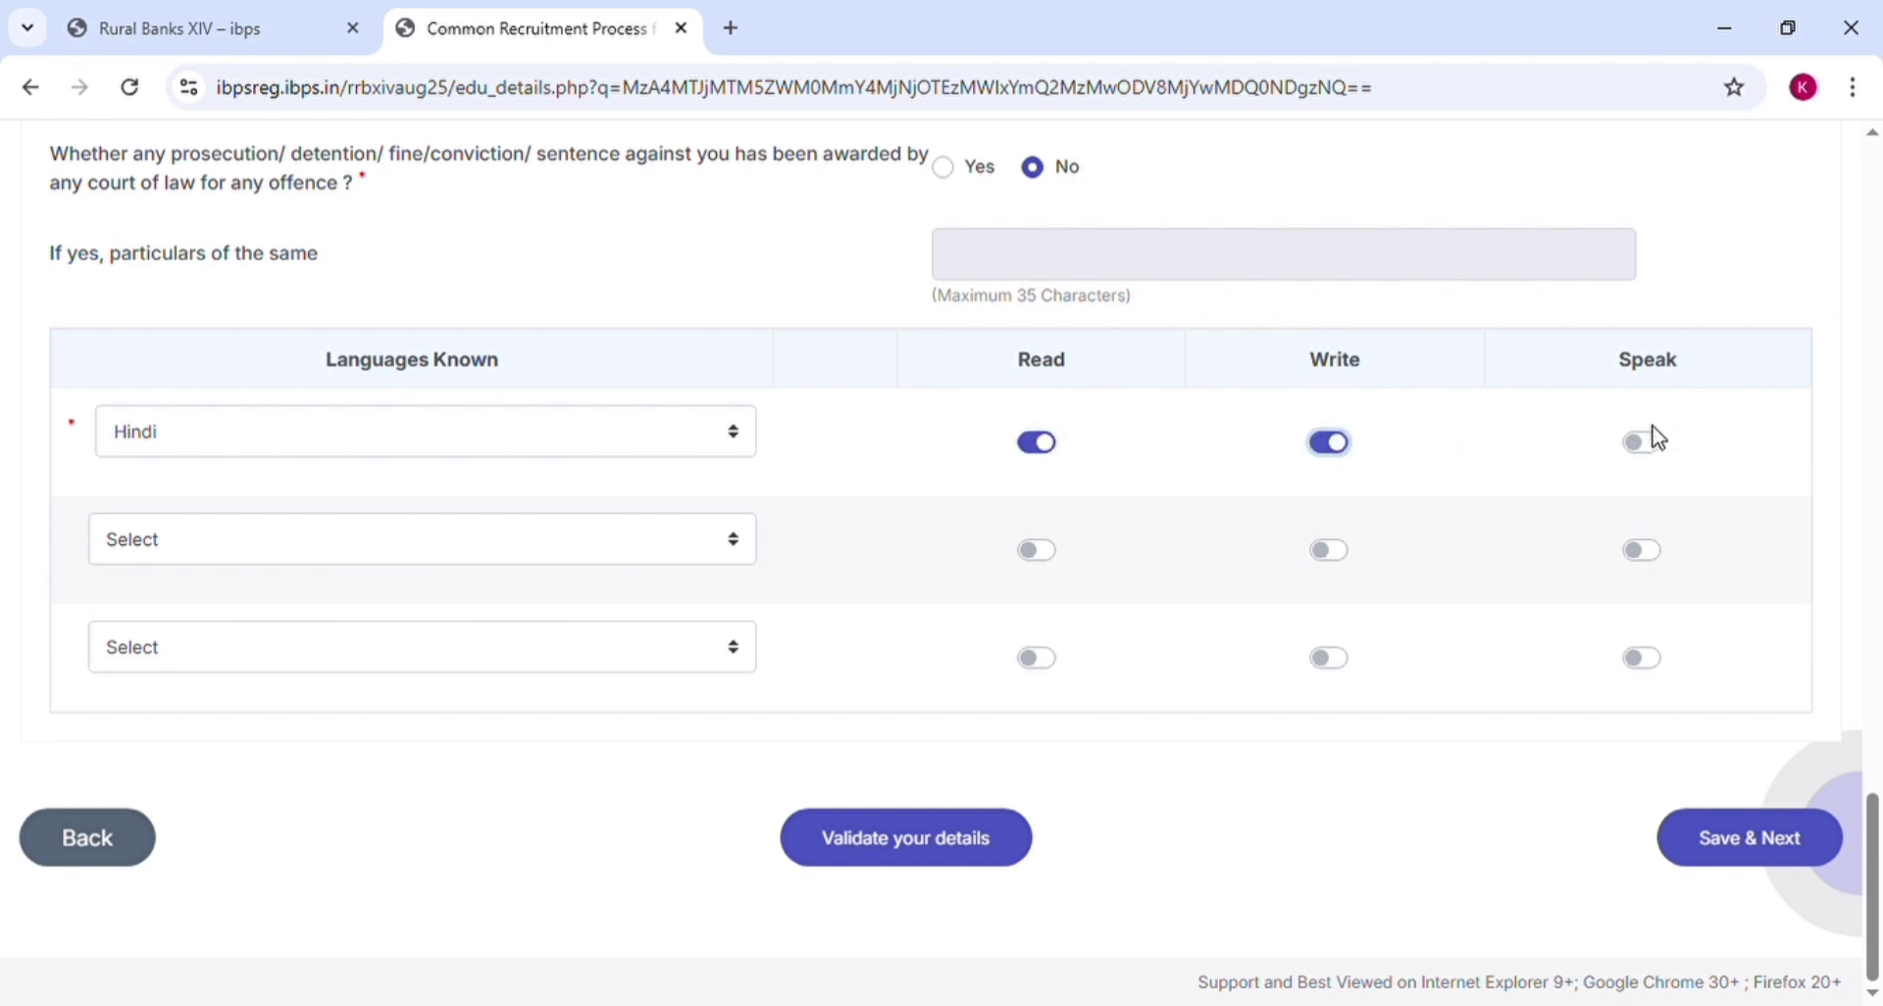
left_click(1654, 446)
Add English as the second language with Read, Write and Speak switched on
left_click(553, 556)
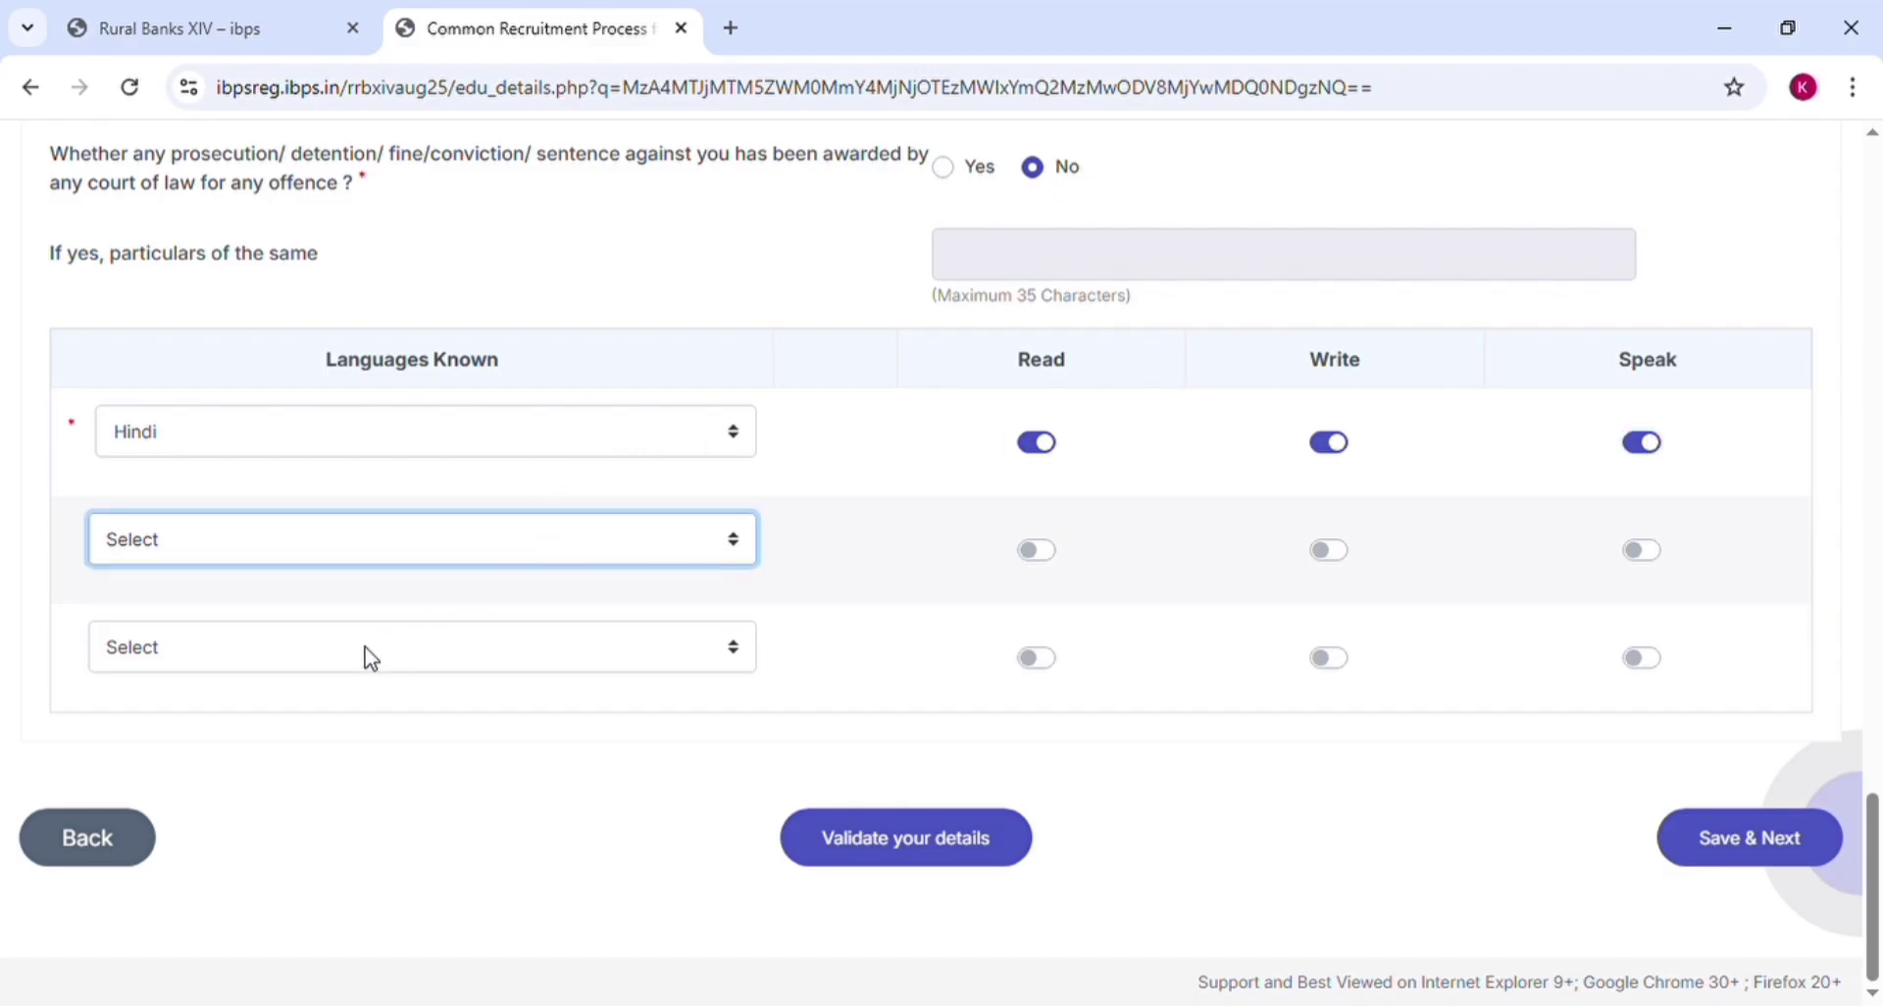
left_click(362, 640)
left_click(1039, 555)
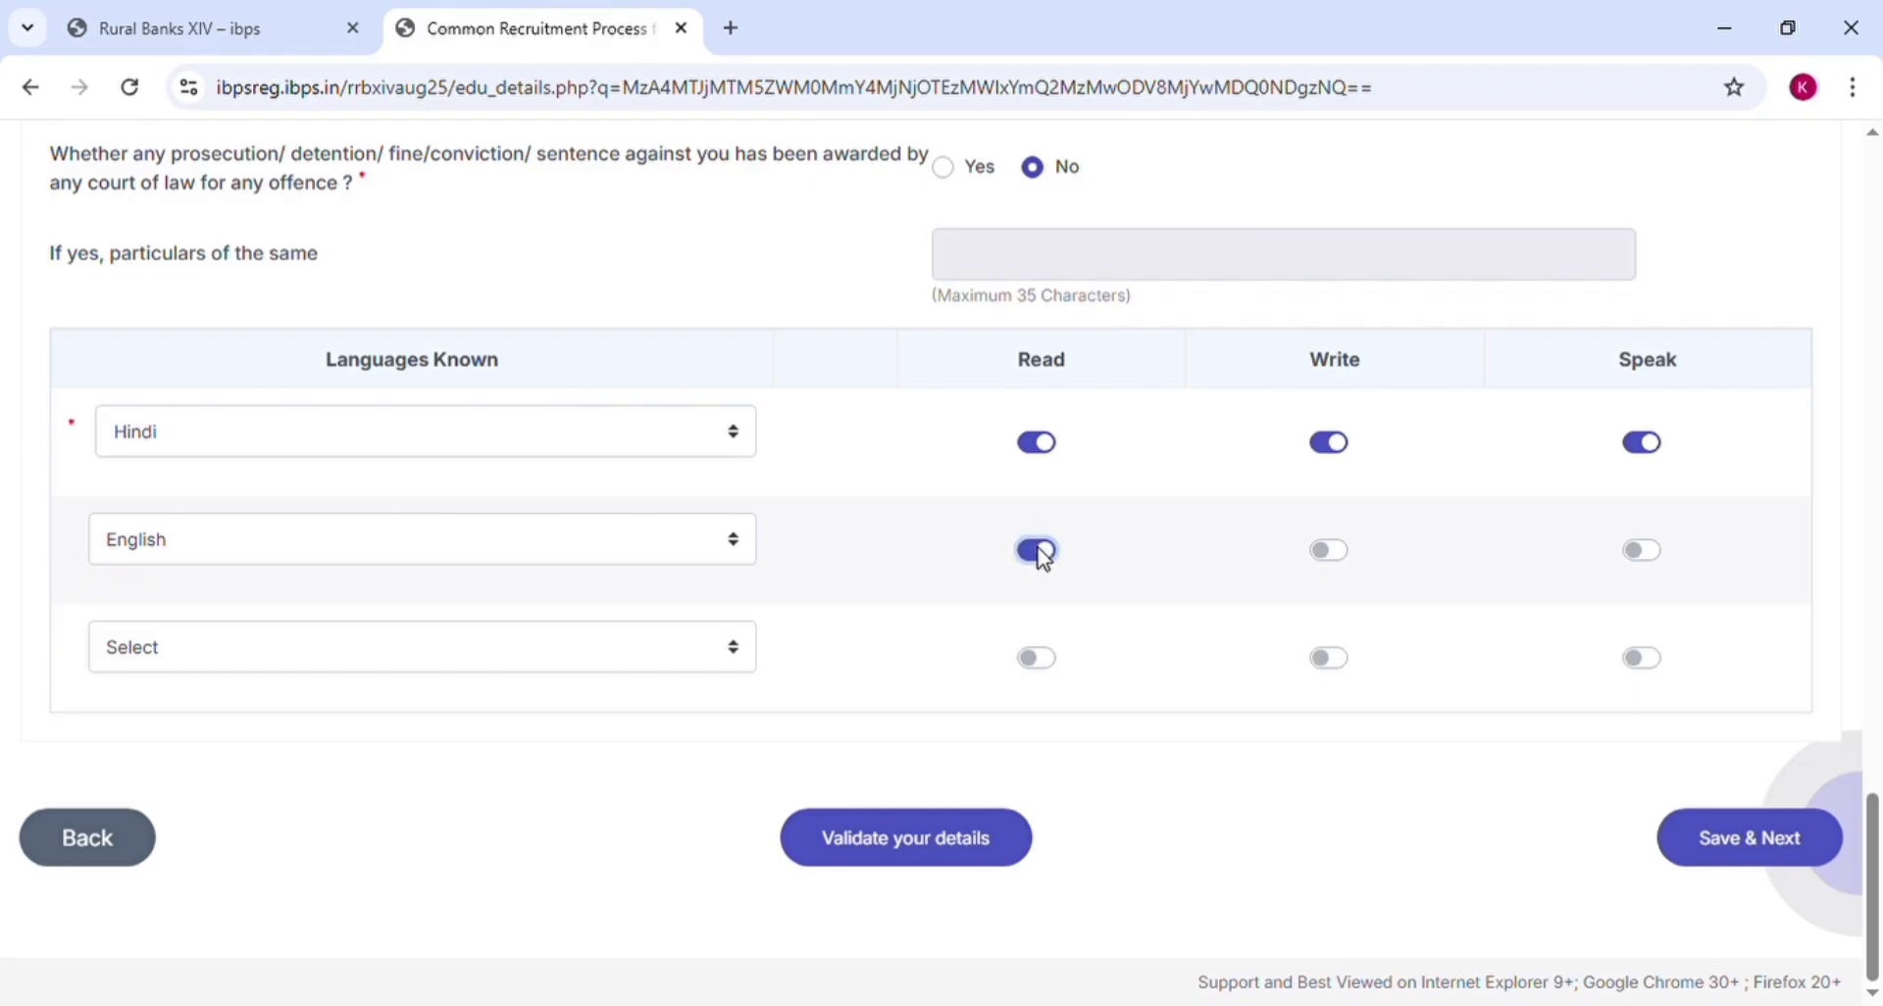
left_click(1339, 551)
left_click(1653, 565)
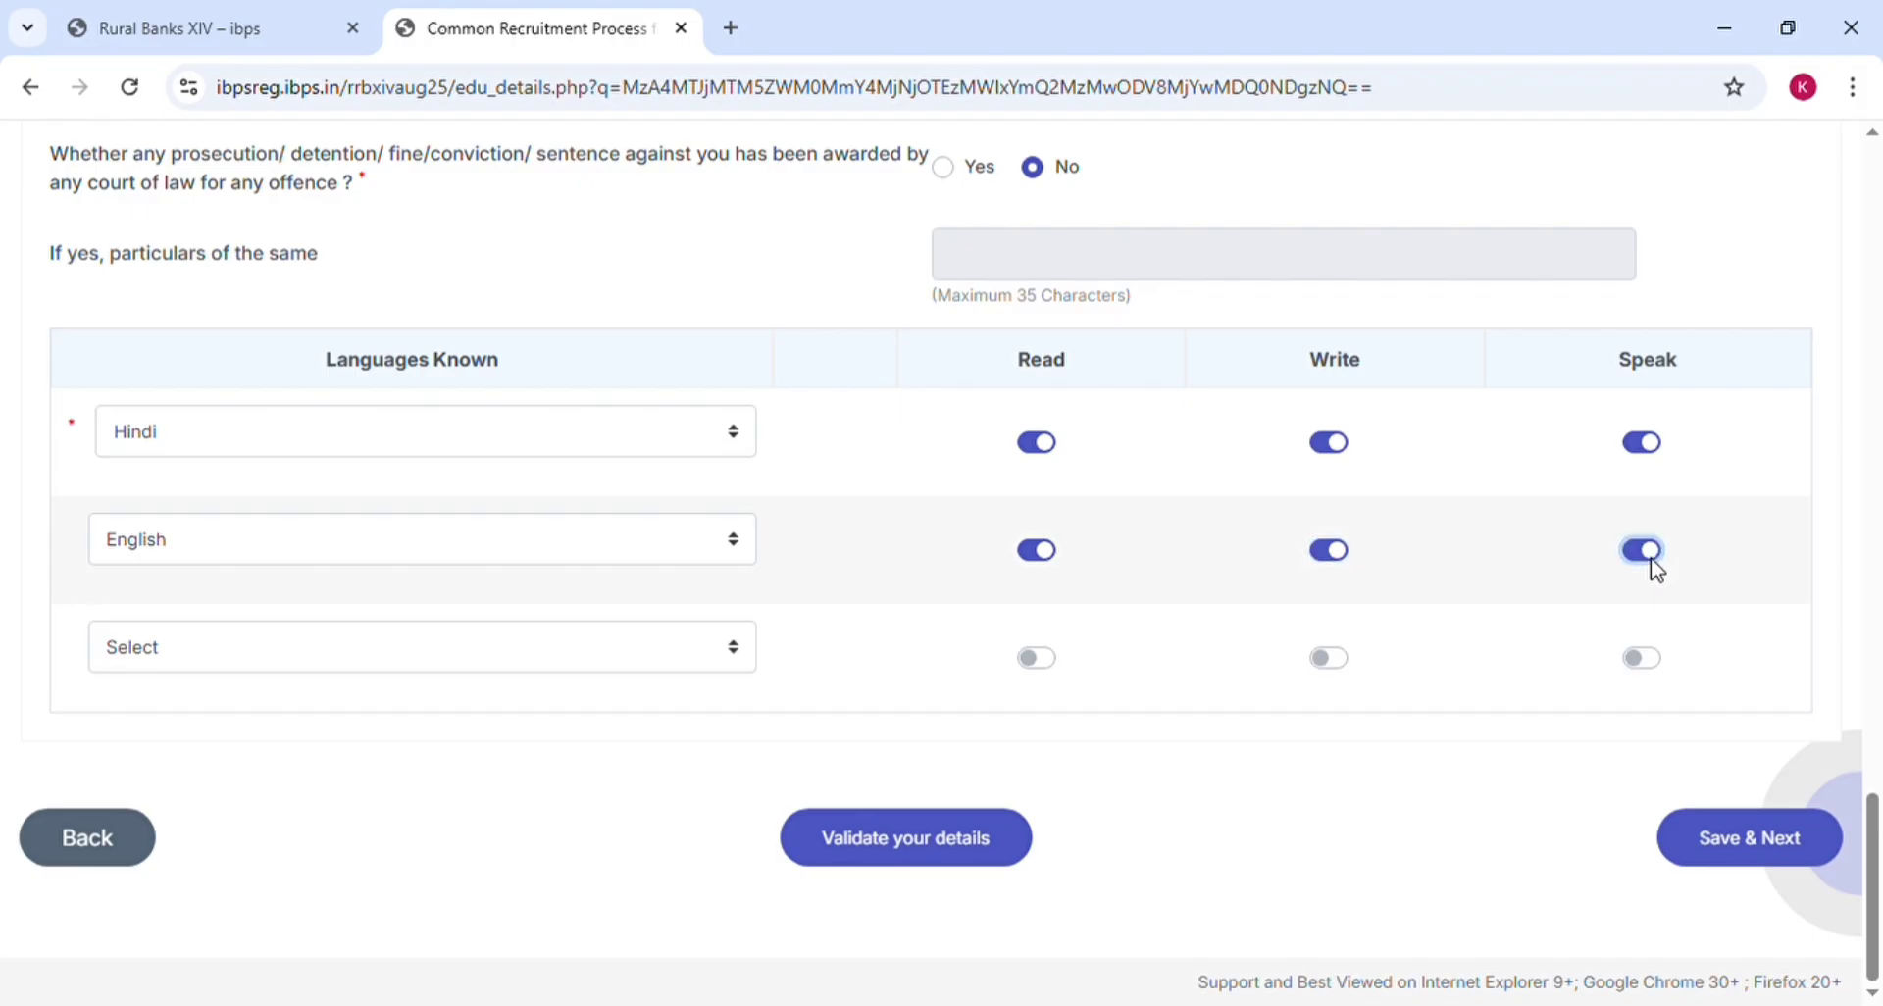
Set a third language row to Others, then switch its Read and Write toggles back off
left_click(660, 655)
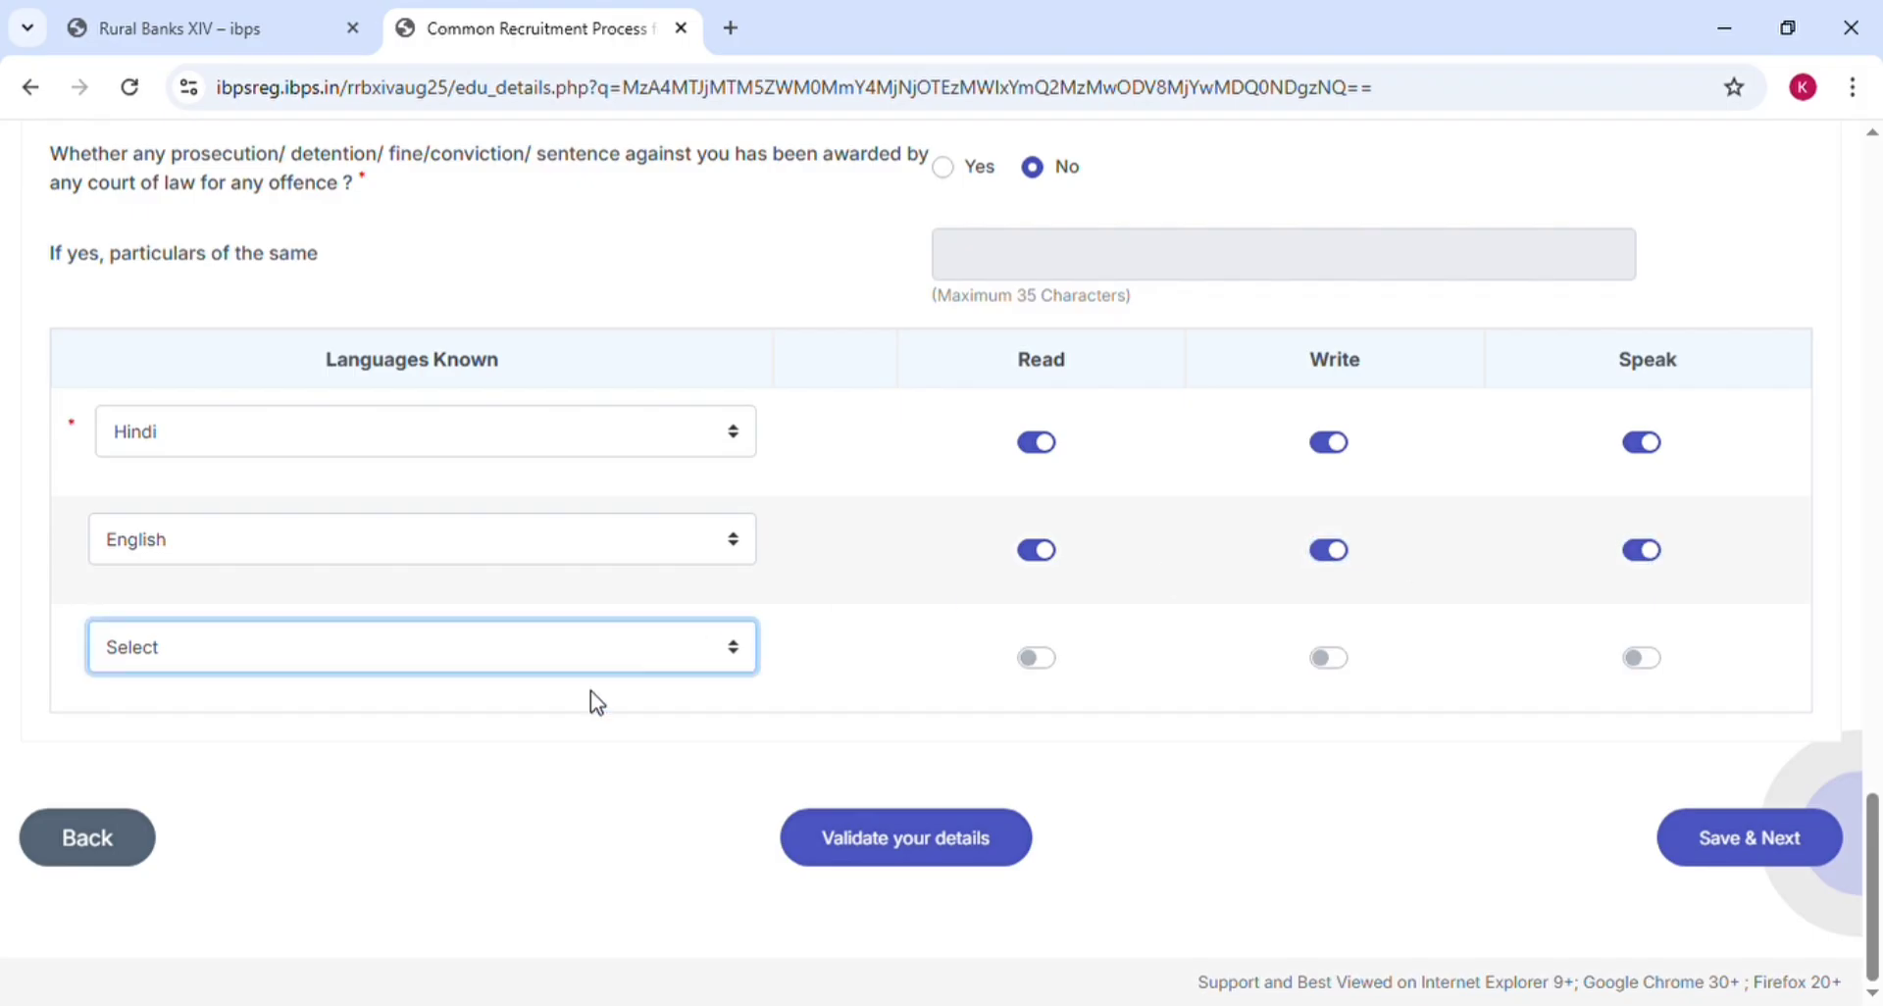
left_click(495, 780)
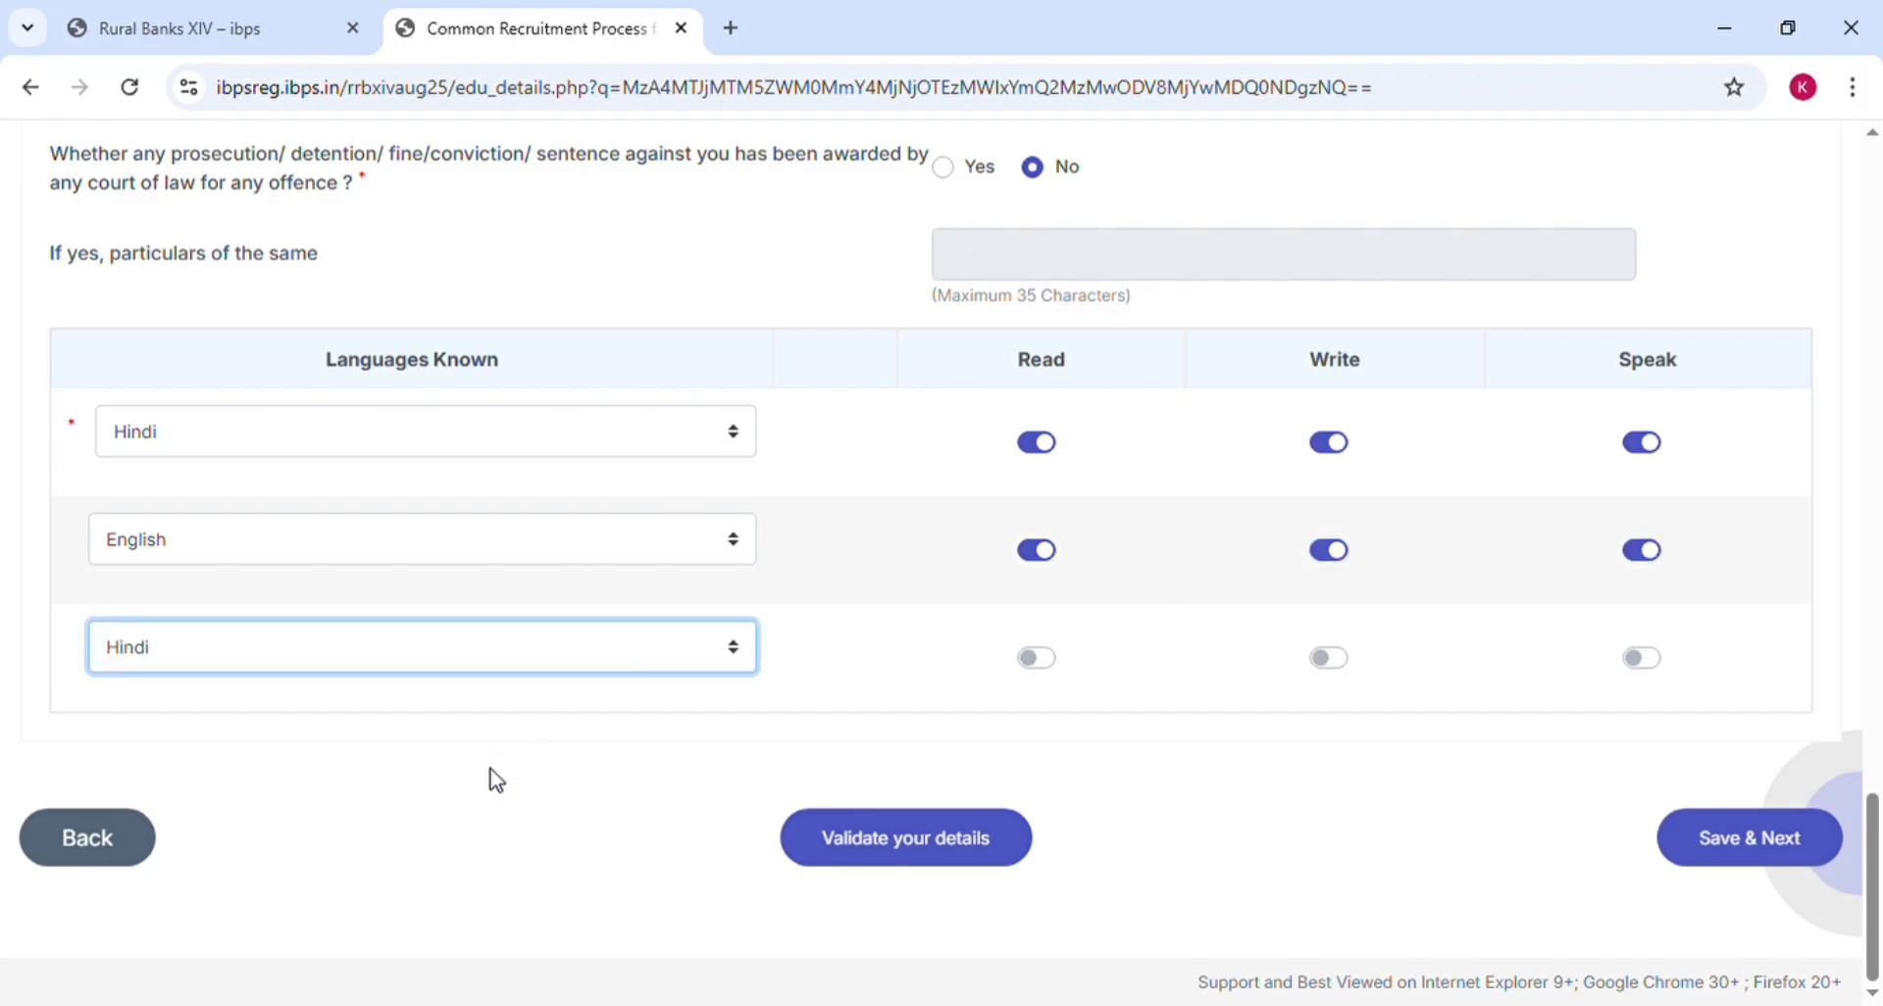
left_click(514, 675)
left_click(456, 803)
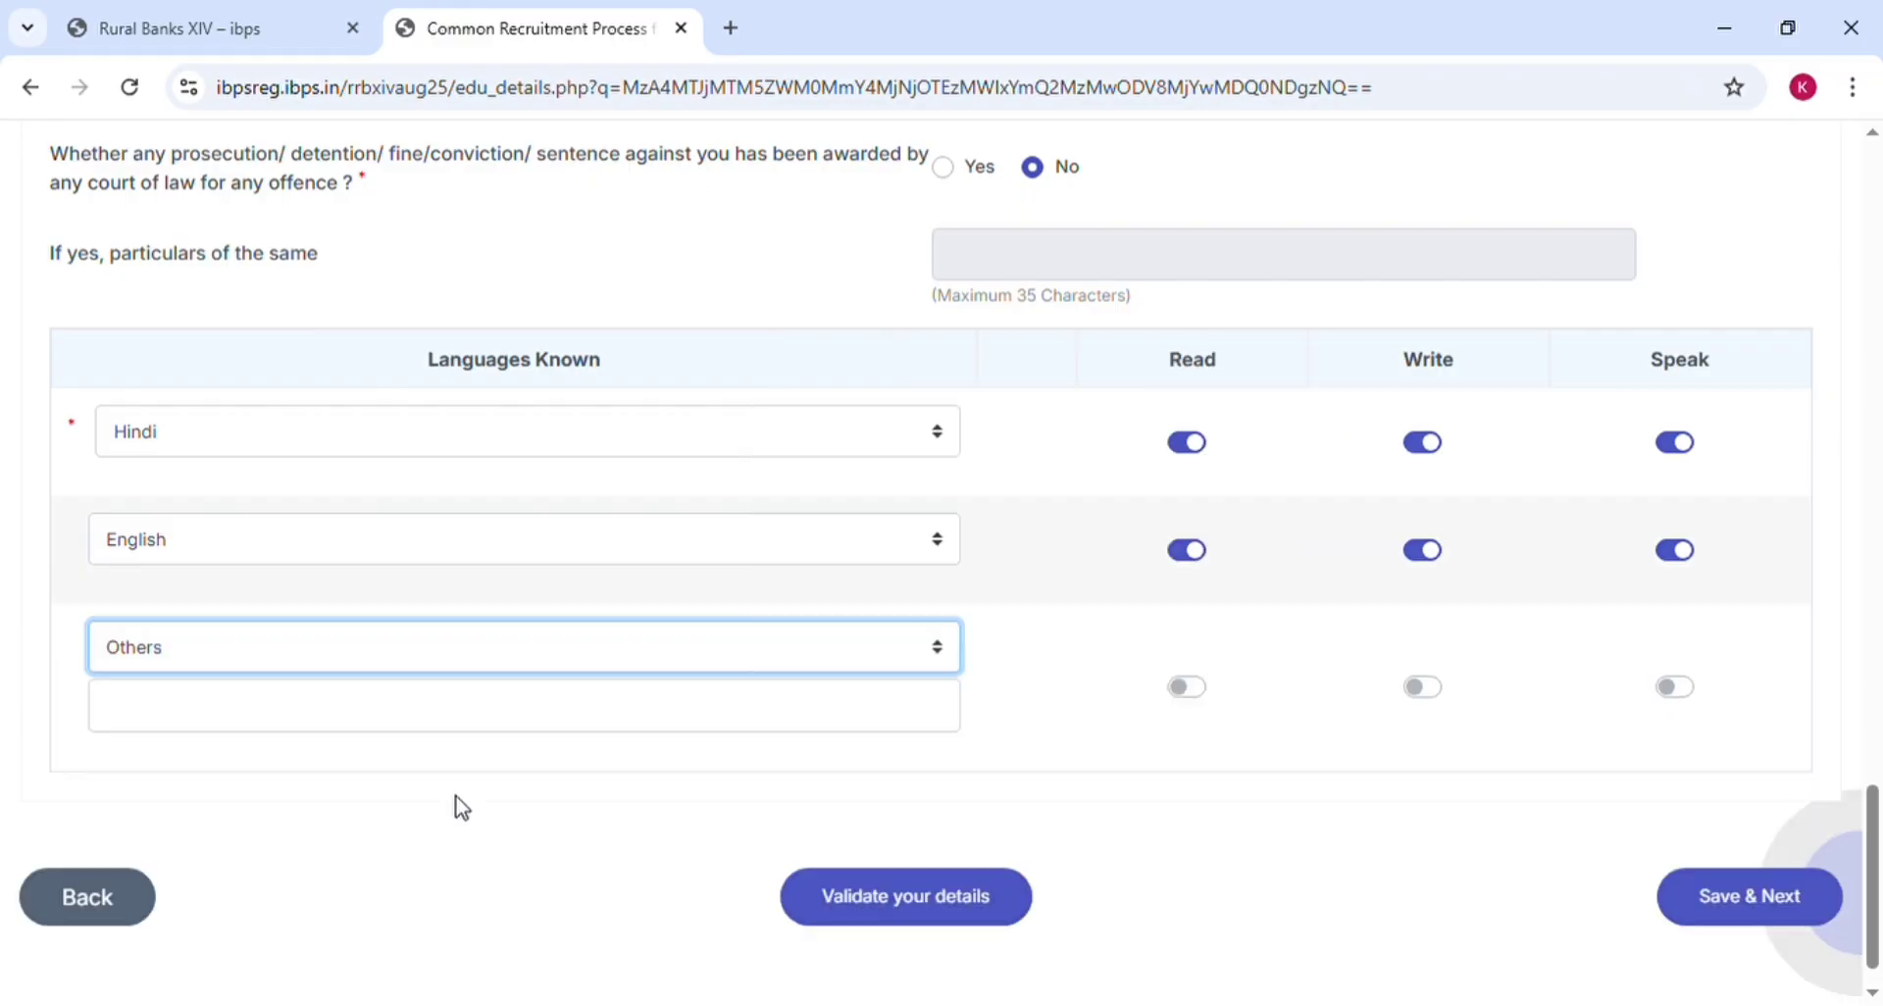
left_click(608, 719)
left_click(608, 720)
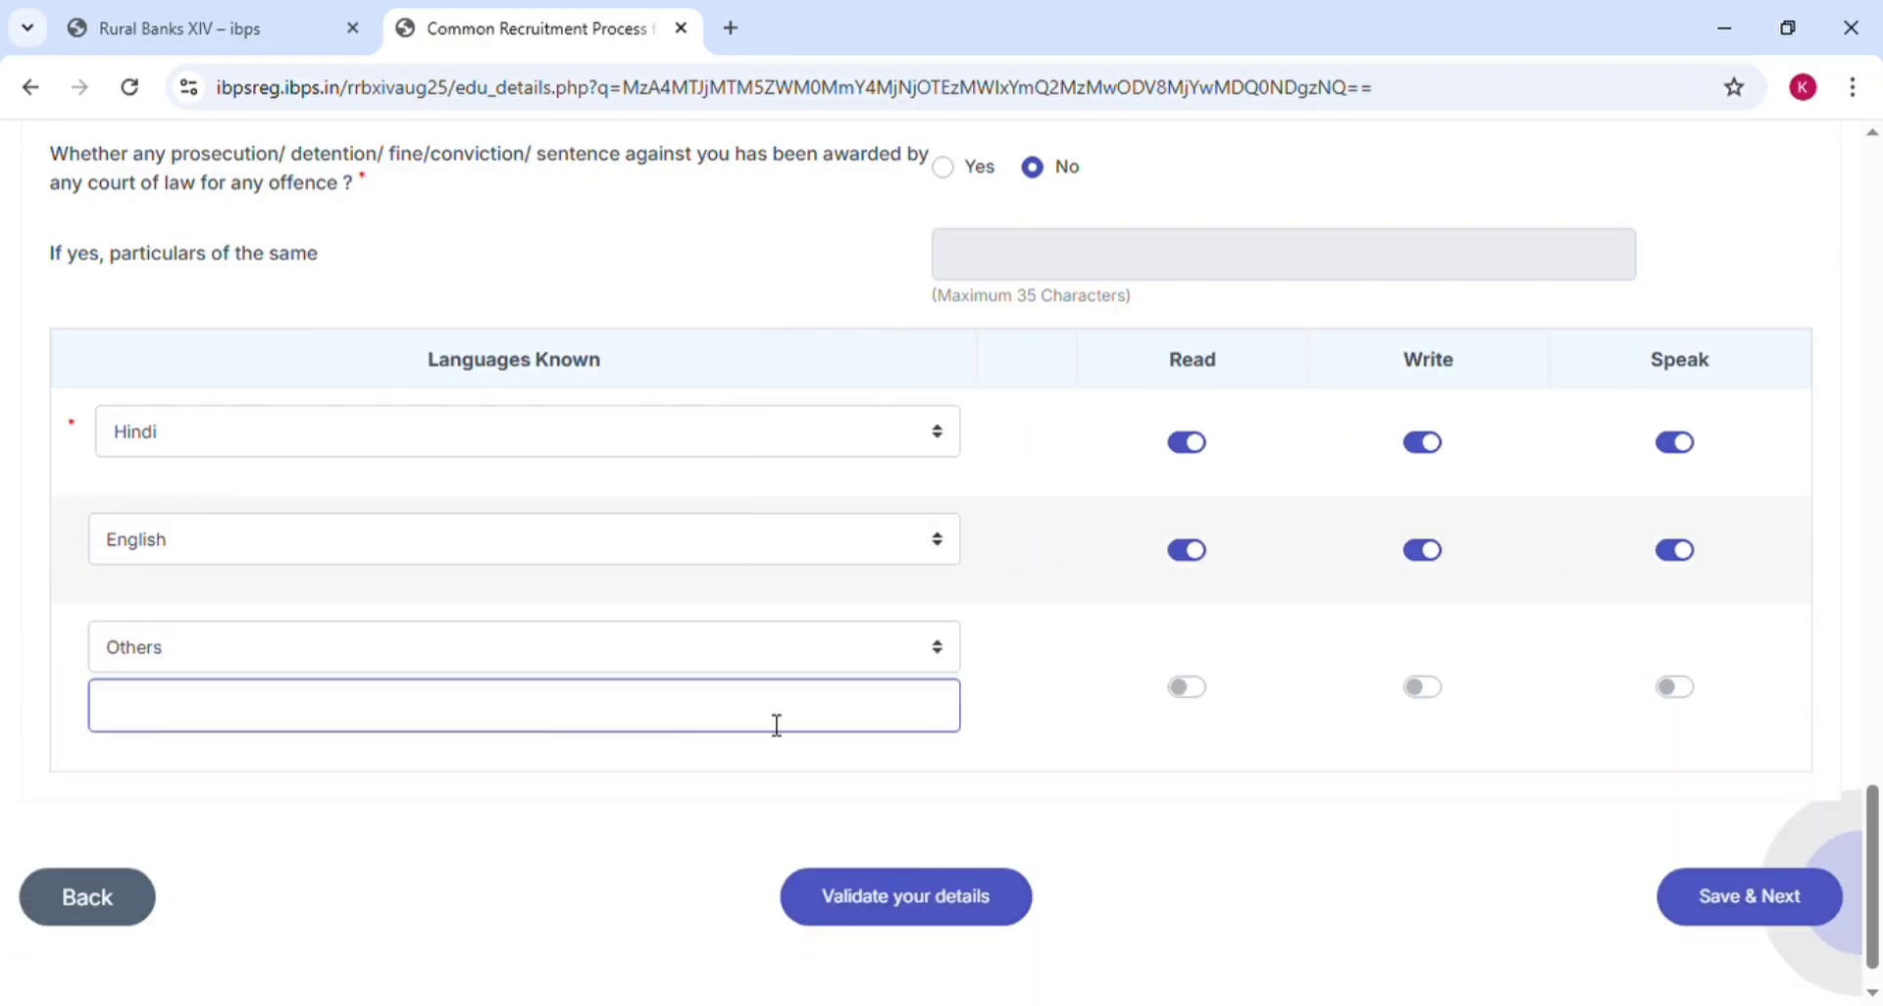
left_click(1185, 698)
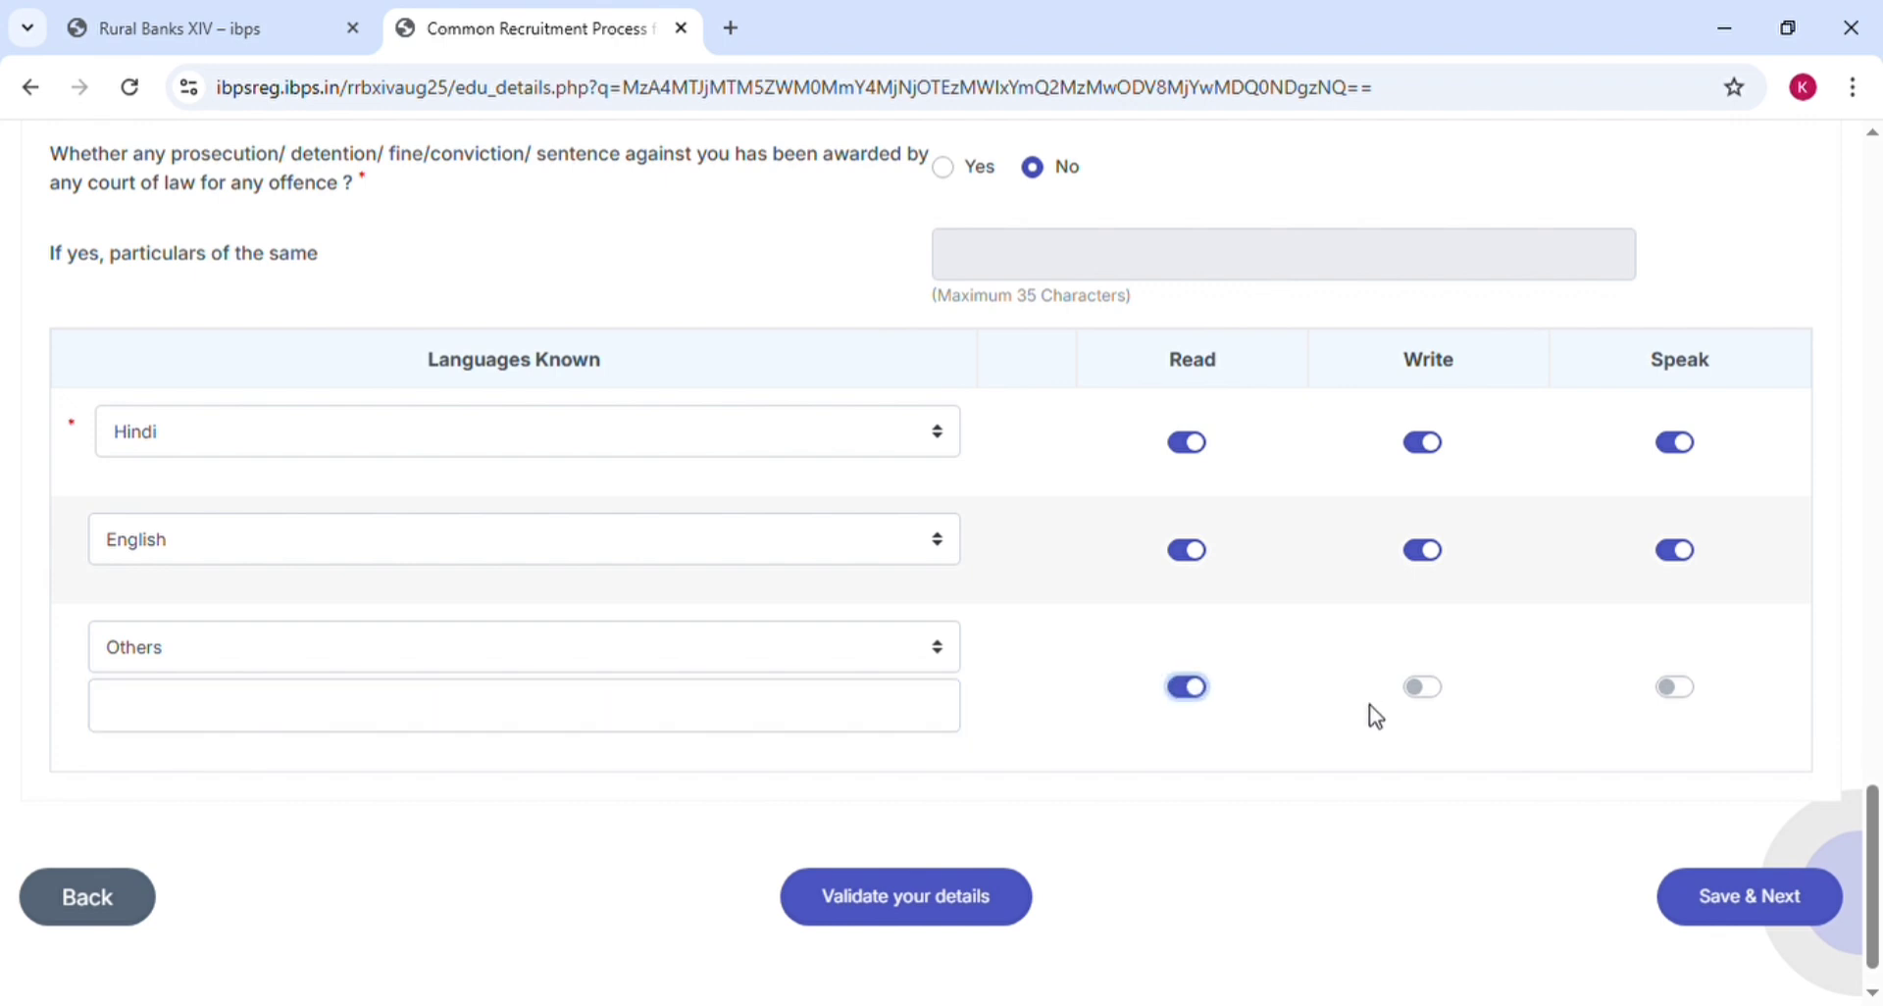
left_click(1418, 698)
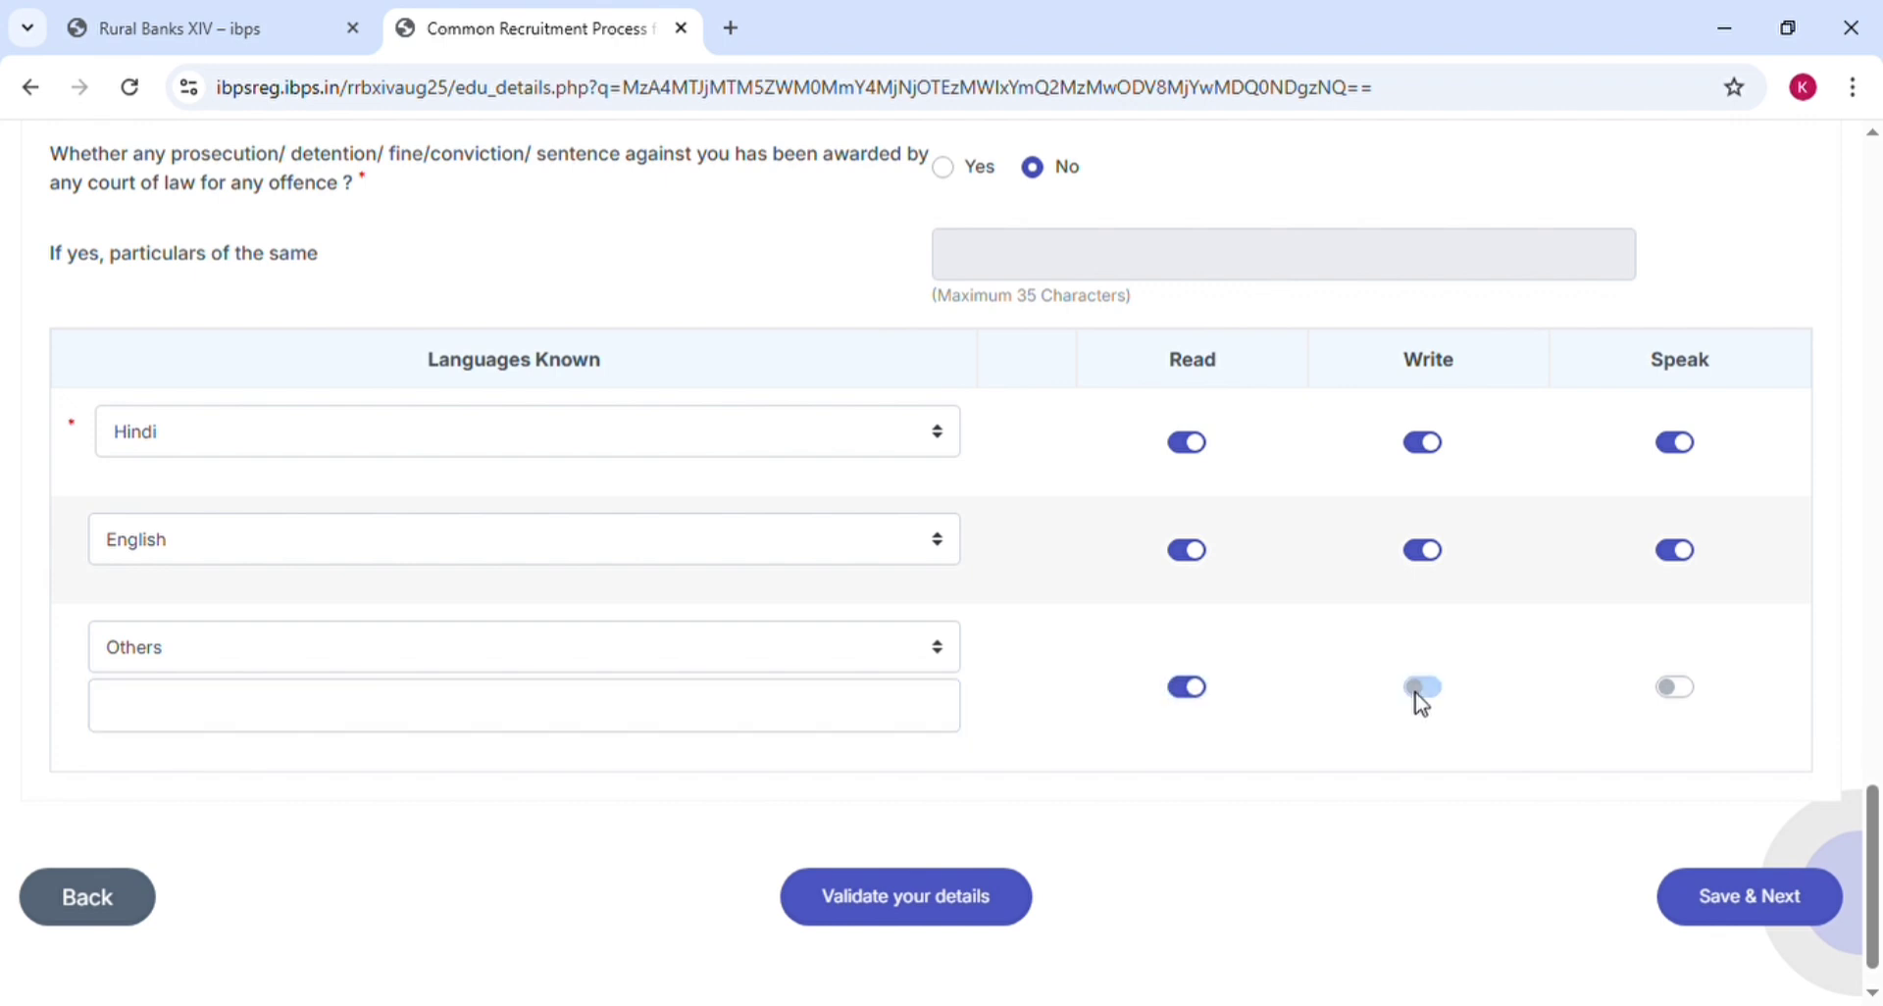
left_click(1188, 698)
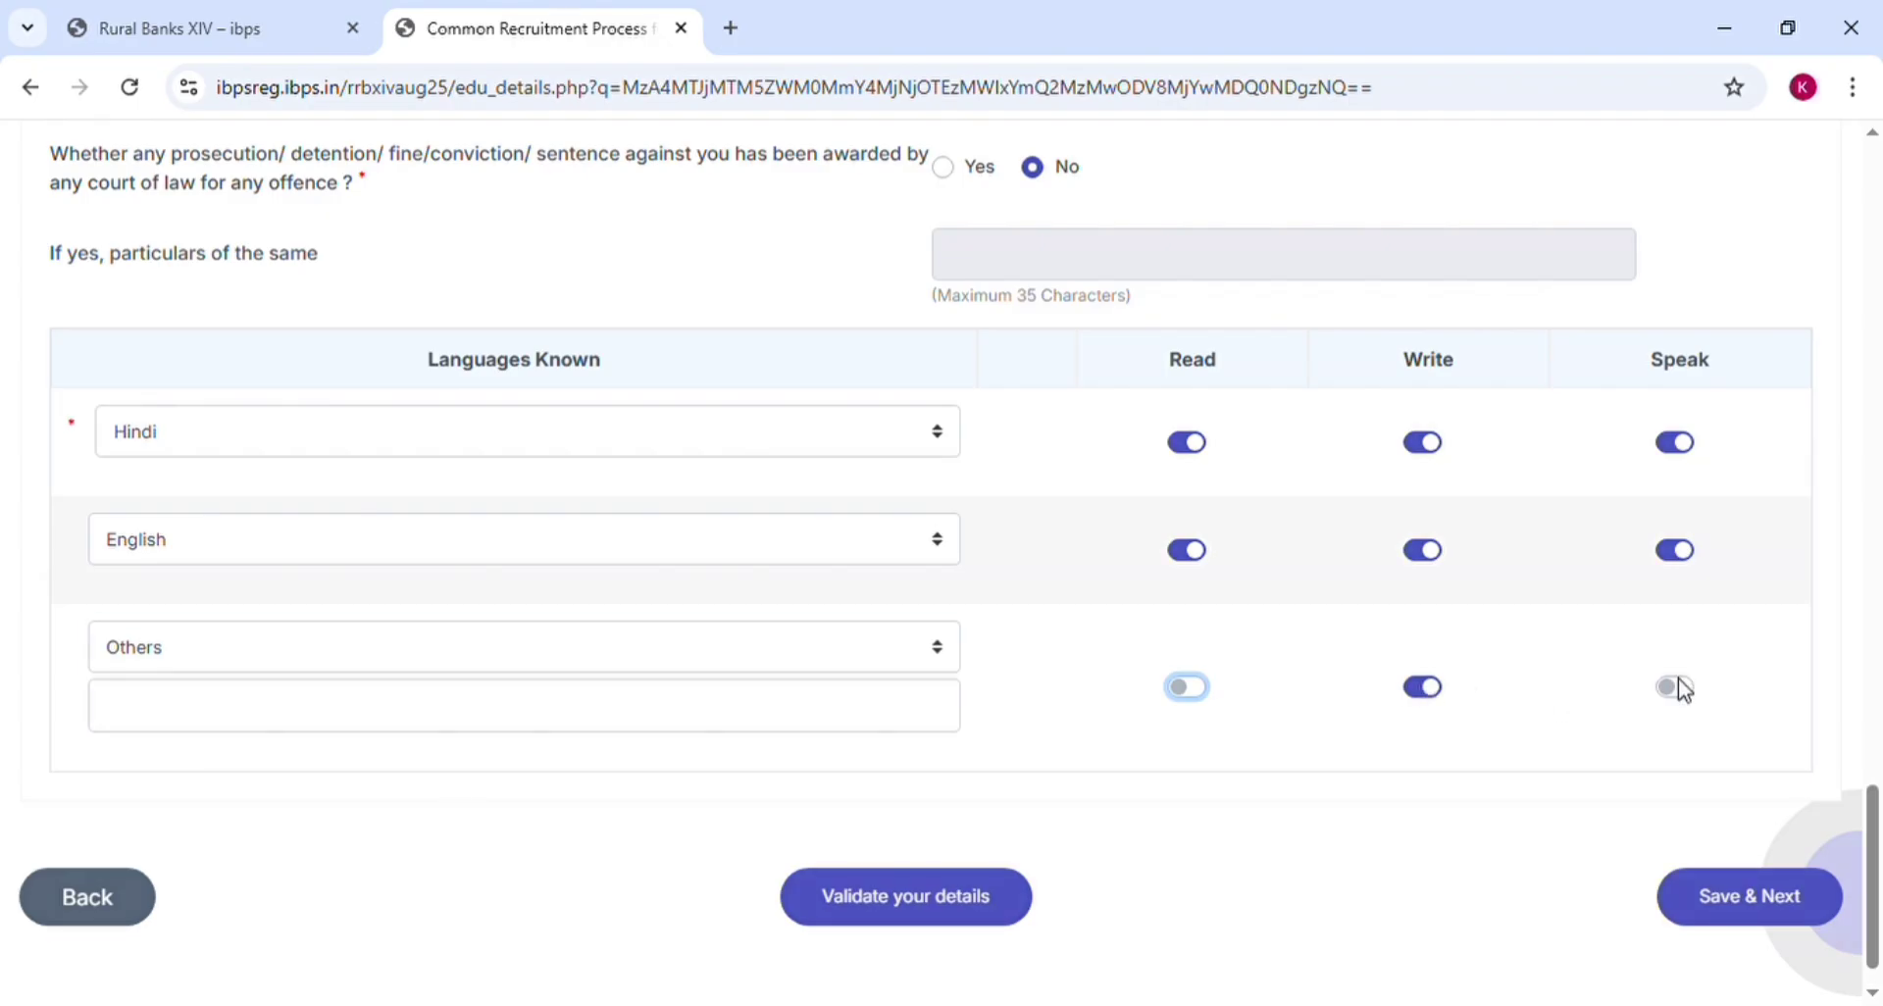
left_click(1430, 684)
left_click(1376, 741)
Save the details and tick the declaration and name-matches-ID-proof boxes on the preview
left_click(1716, 837)
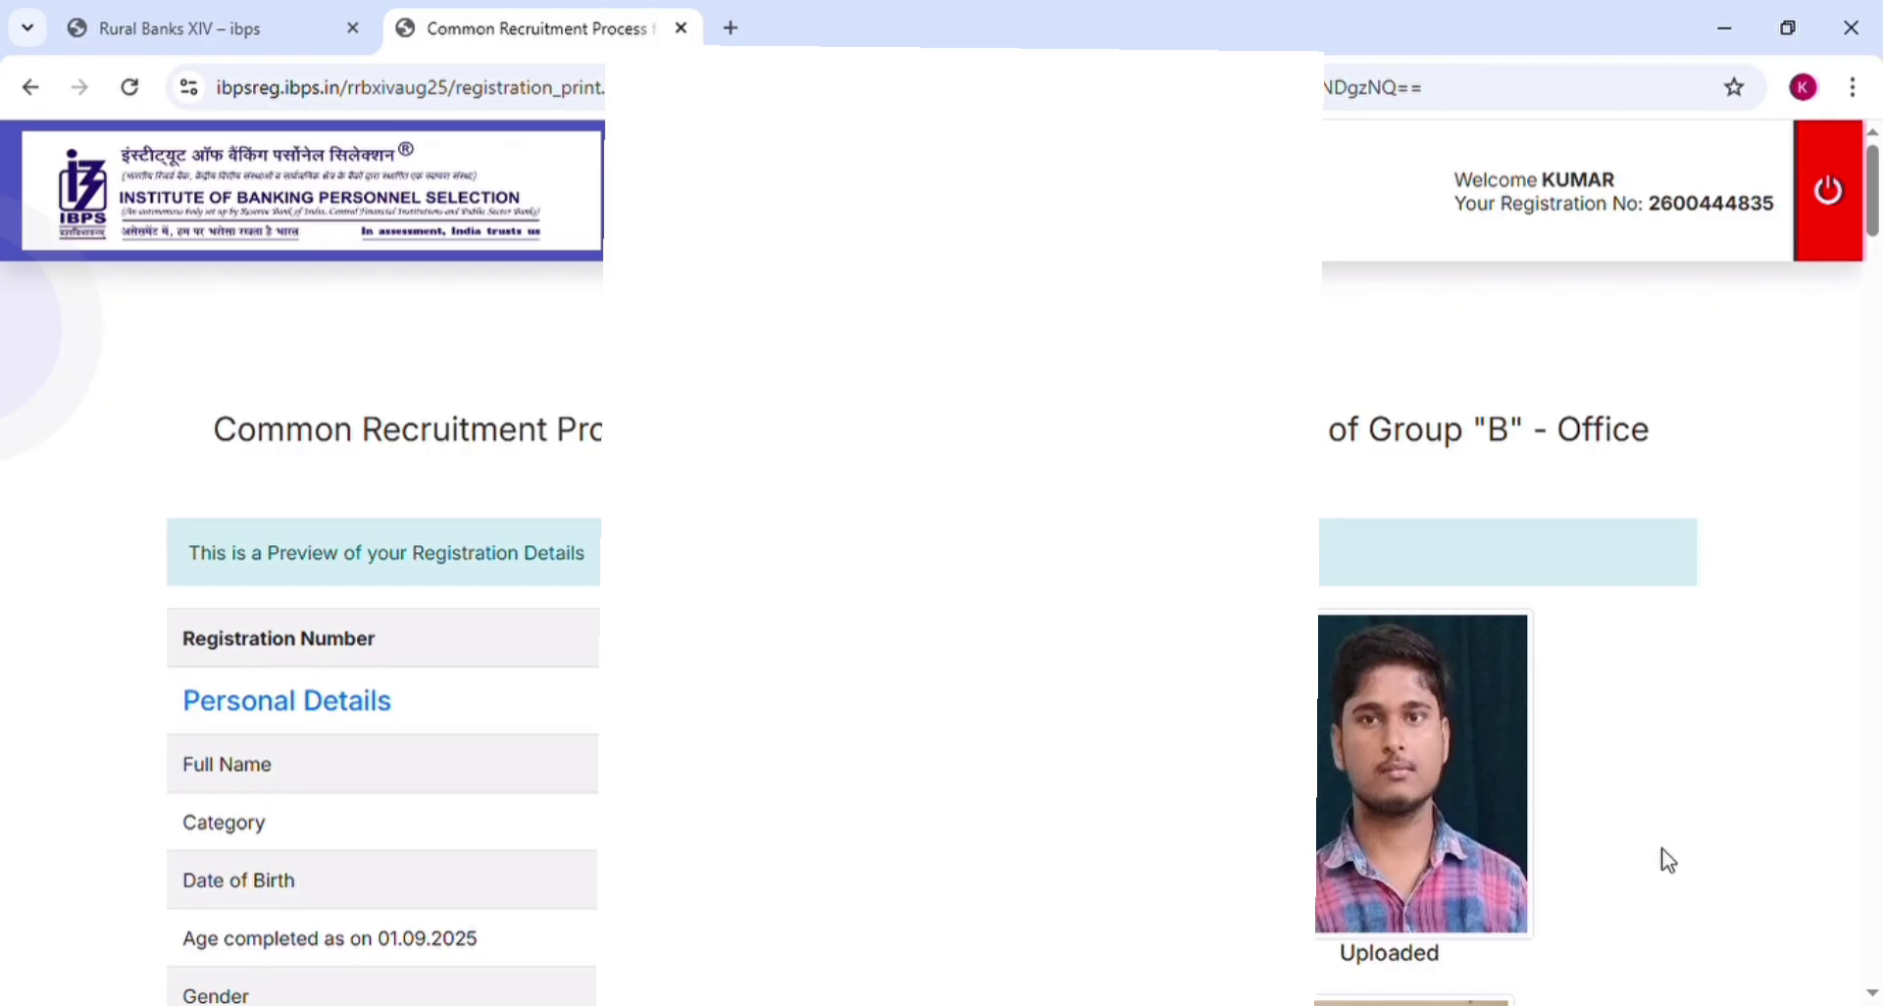
scroll(1667, 860, "down", 20)
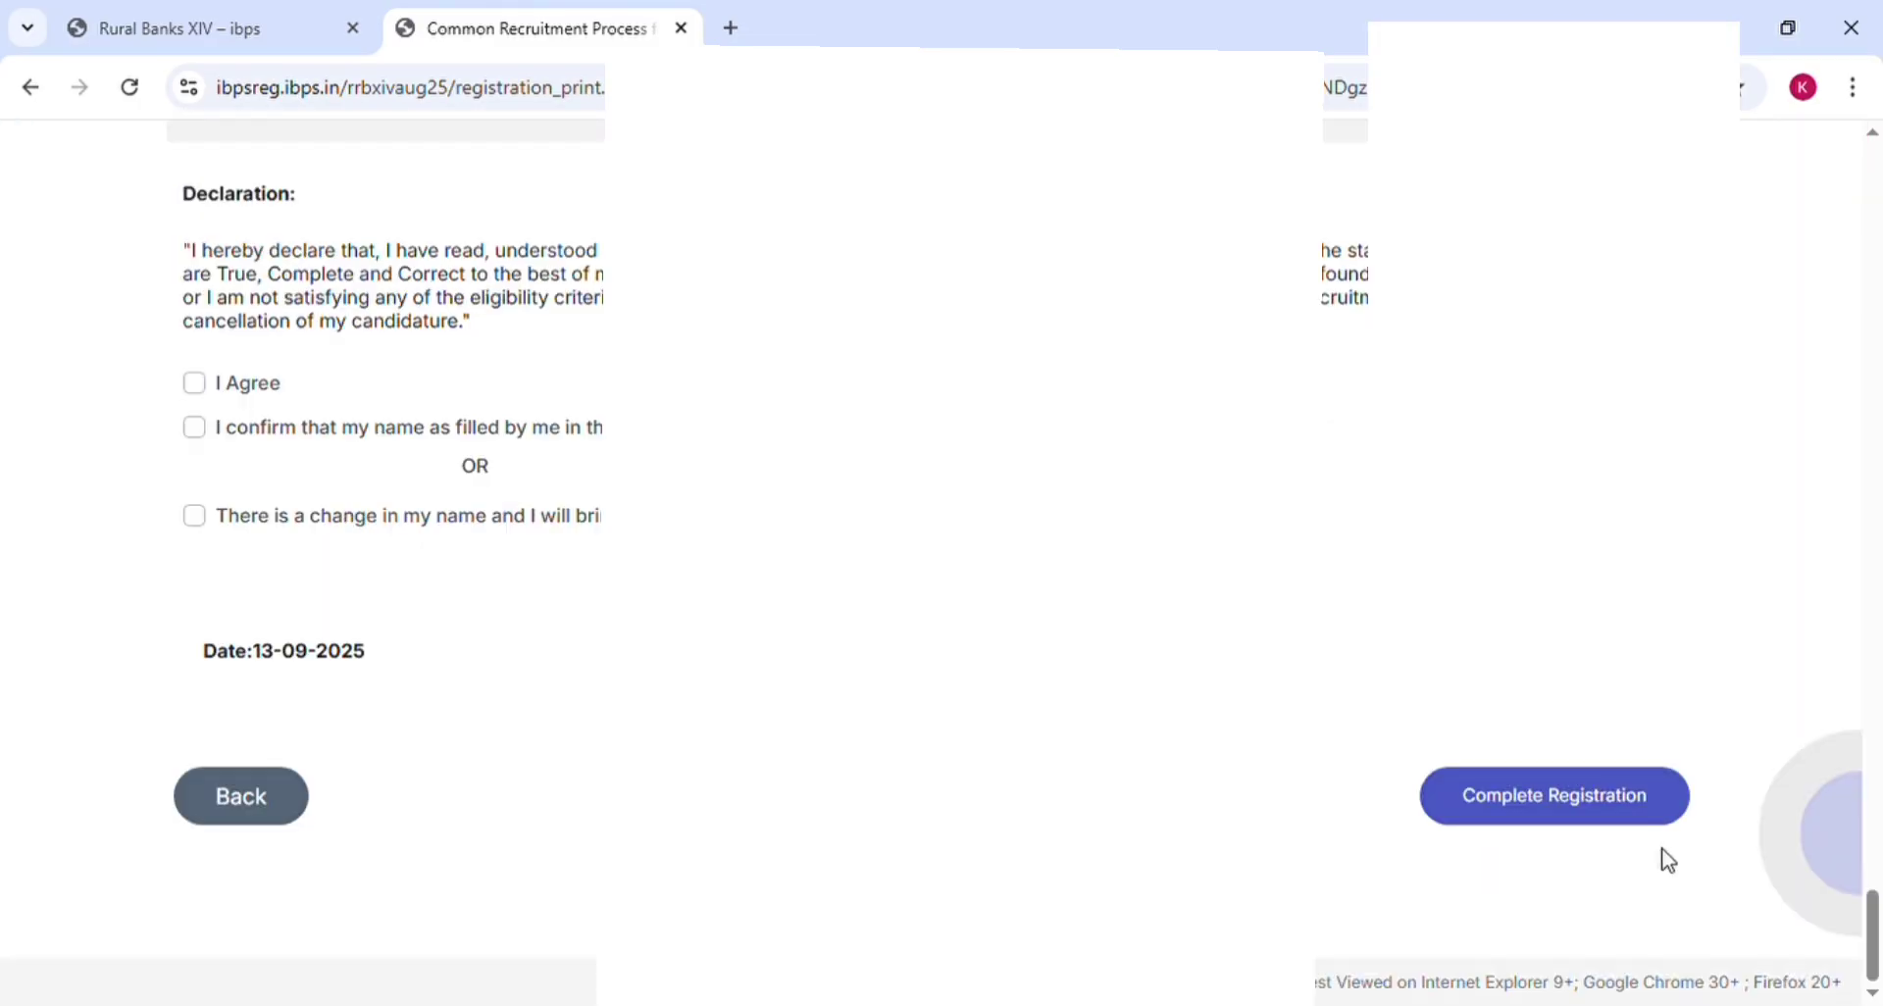
left_click(192, 383)
left_click(195, 428)
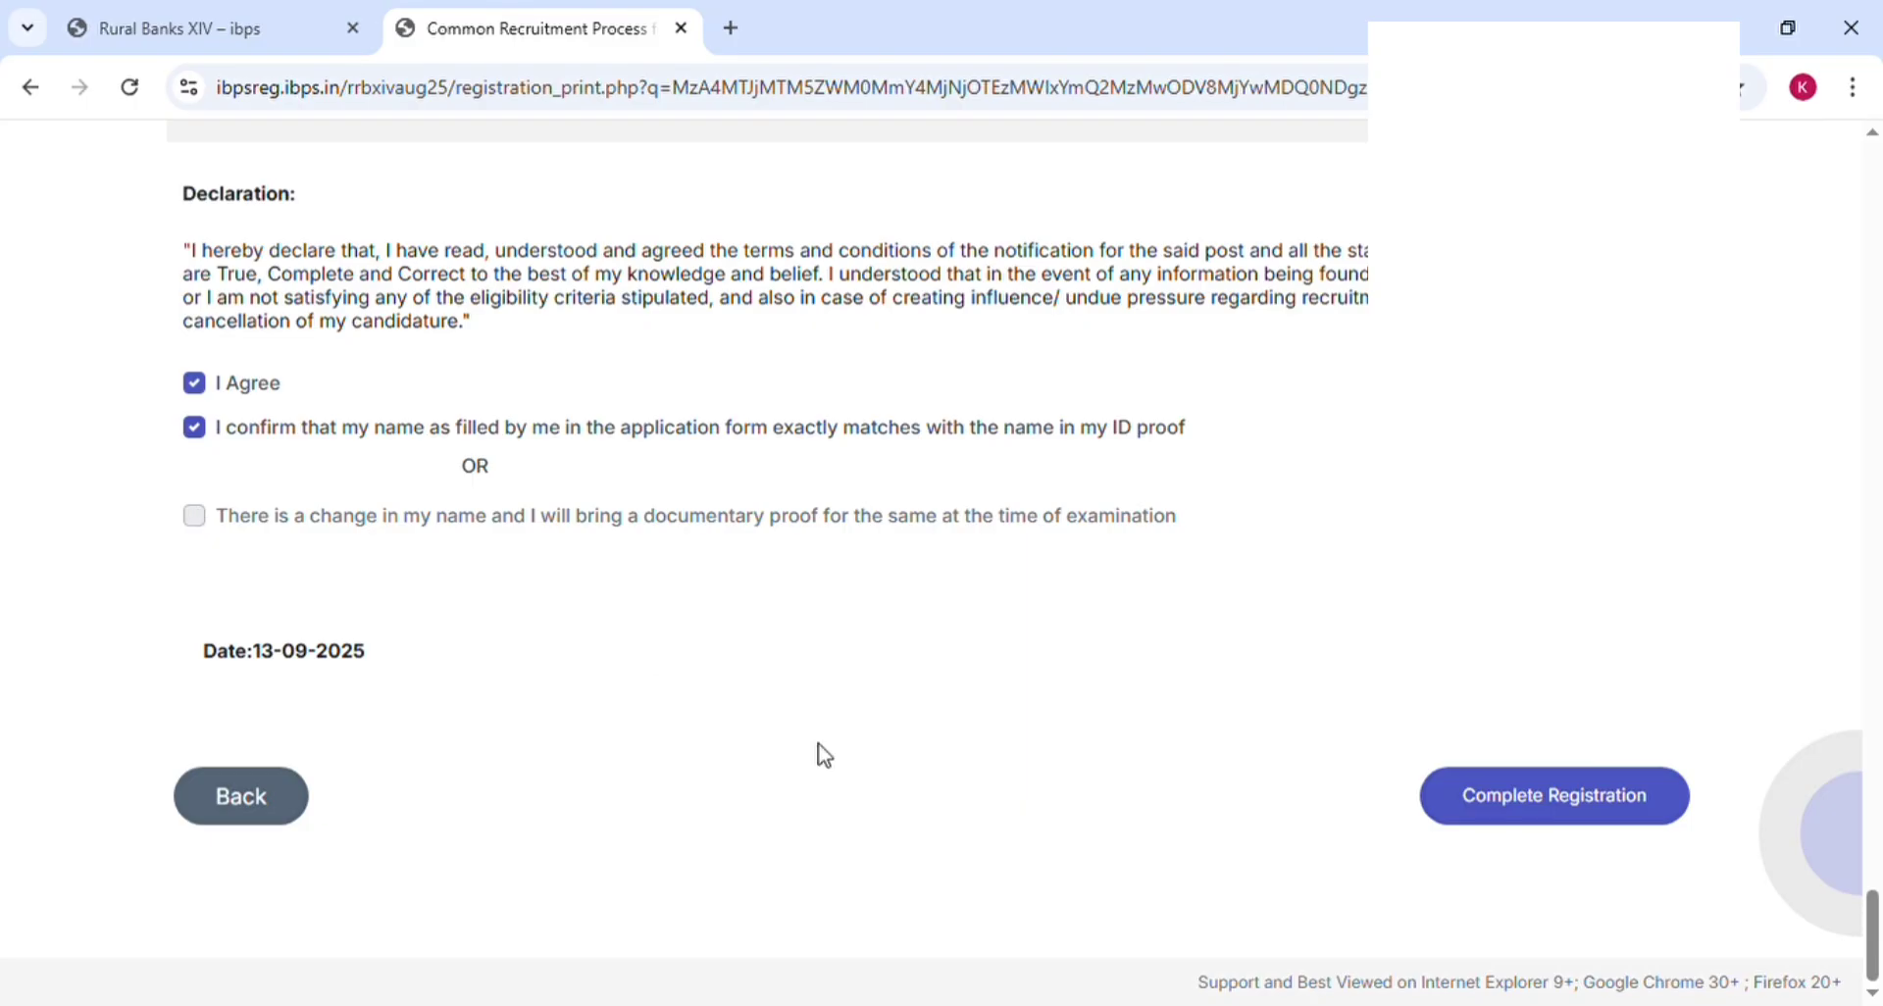
Complete the registration, accepting both confirmation warnings
left_click(1488, 819)
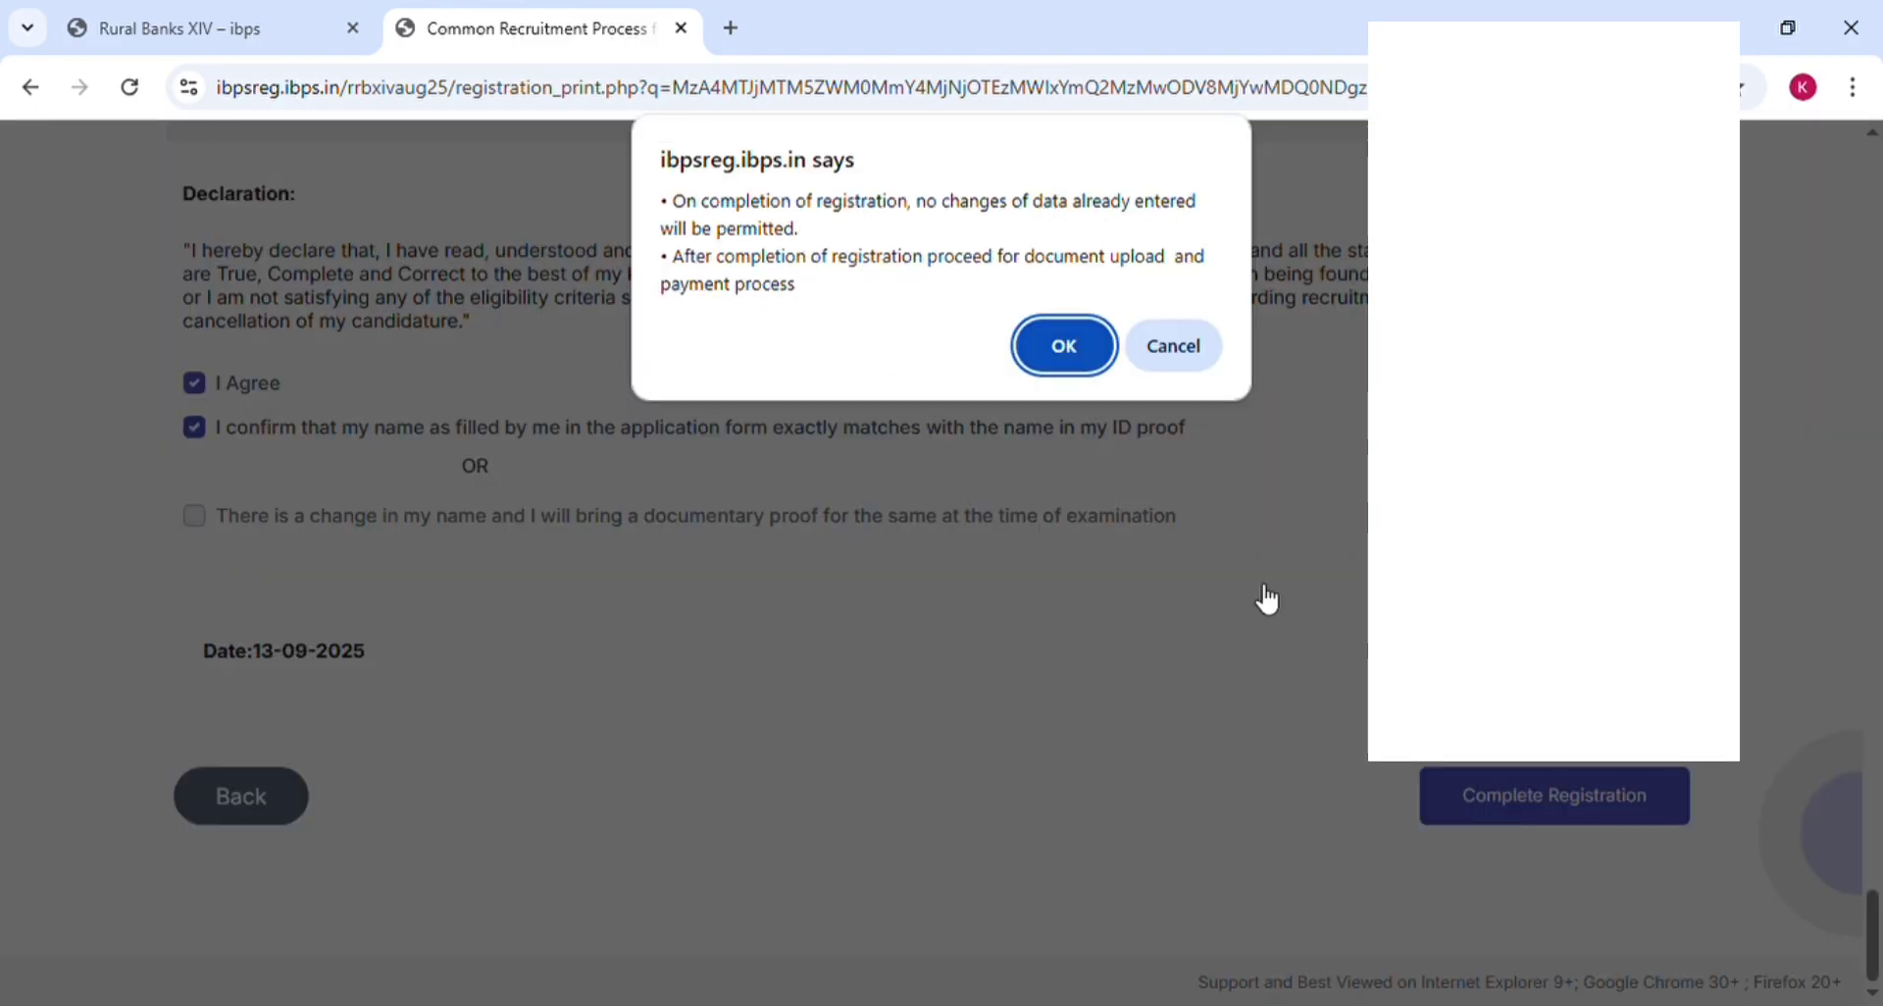
left_click(1059, 346)
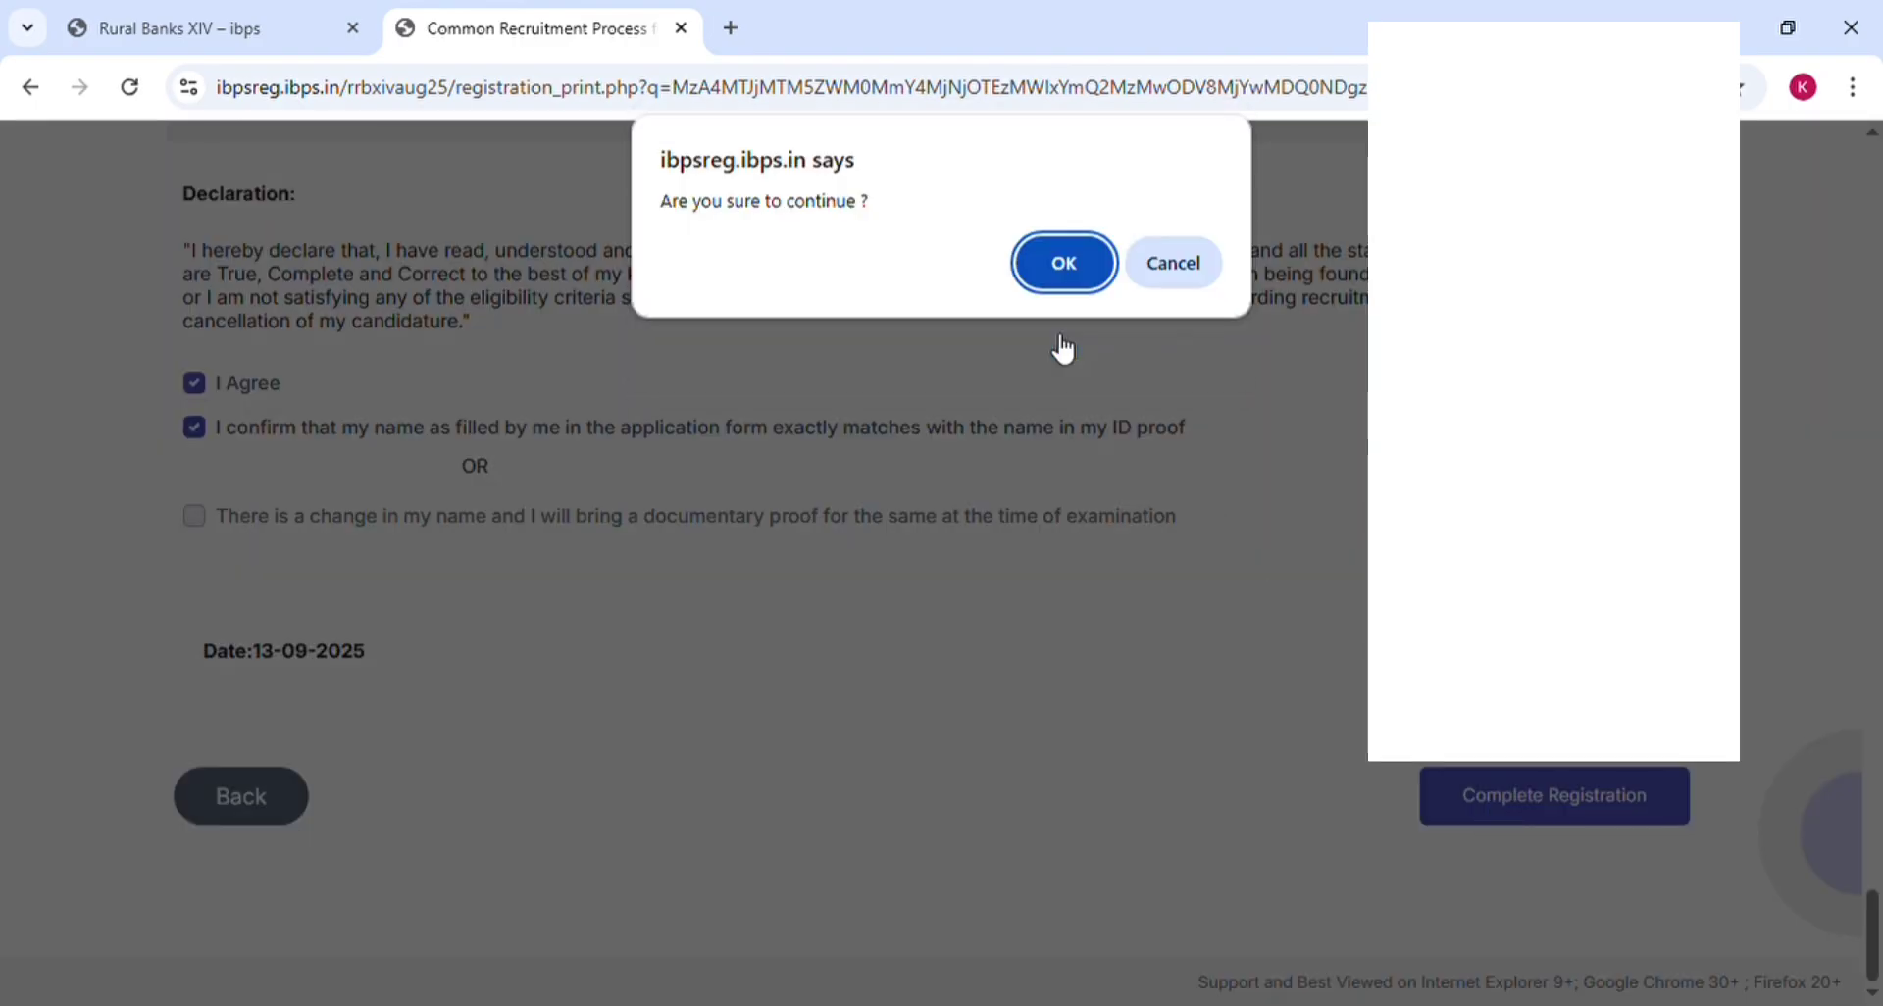
left_click(1054, 267)
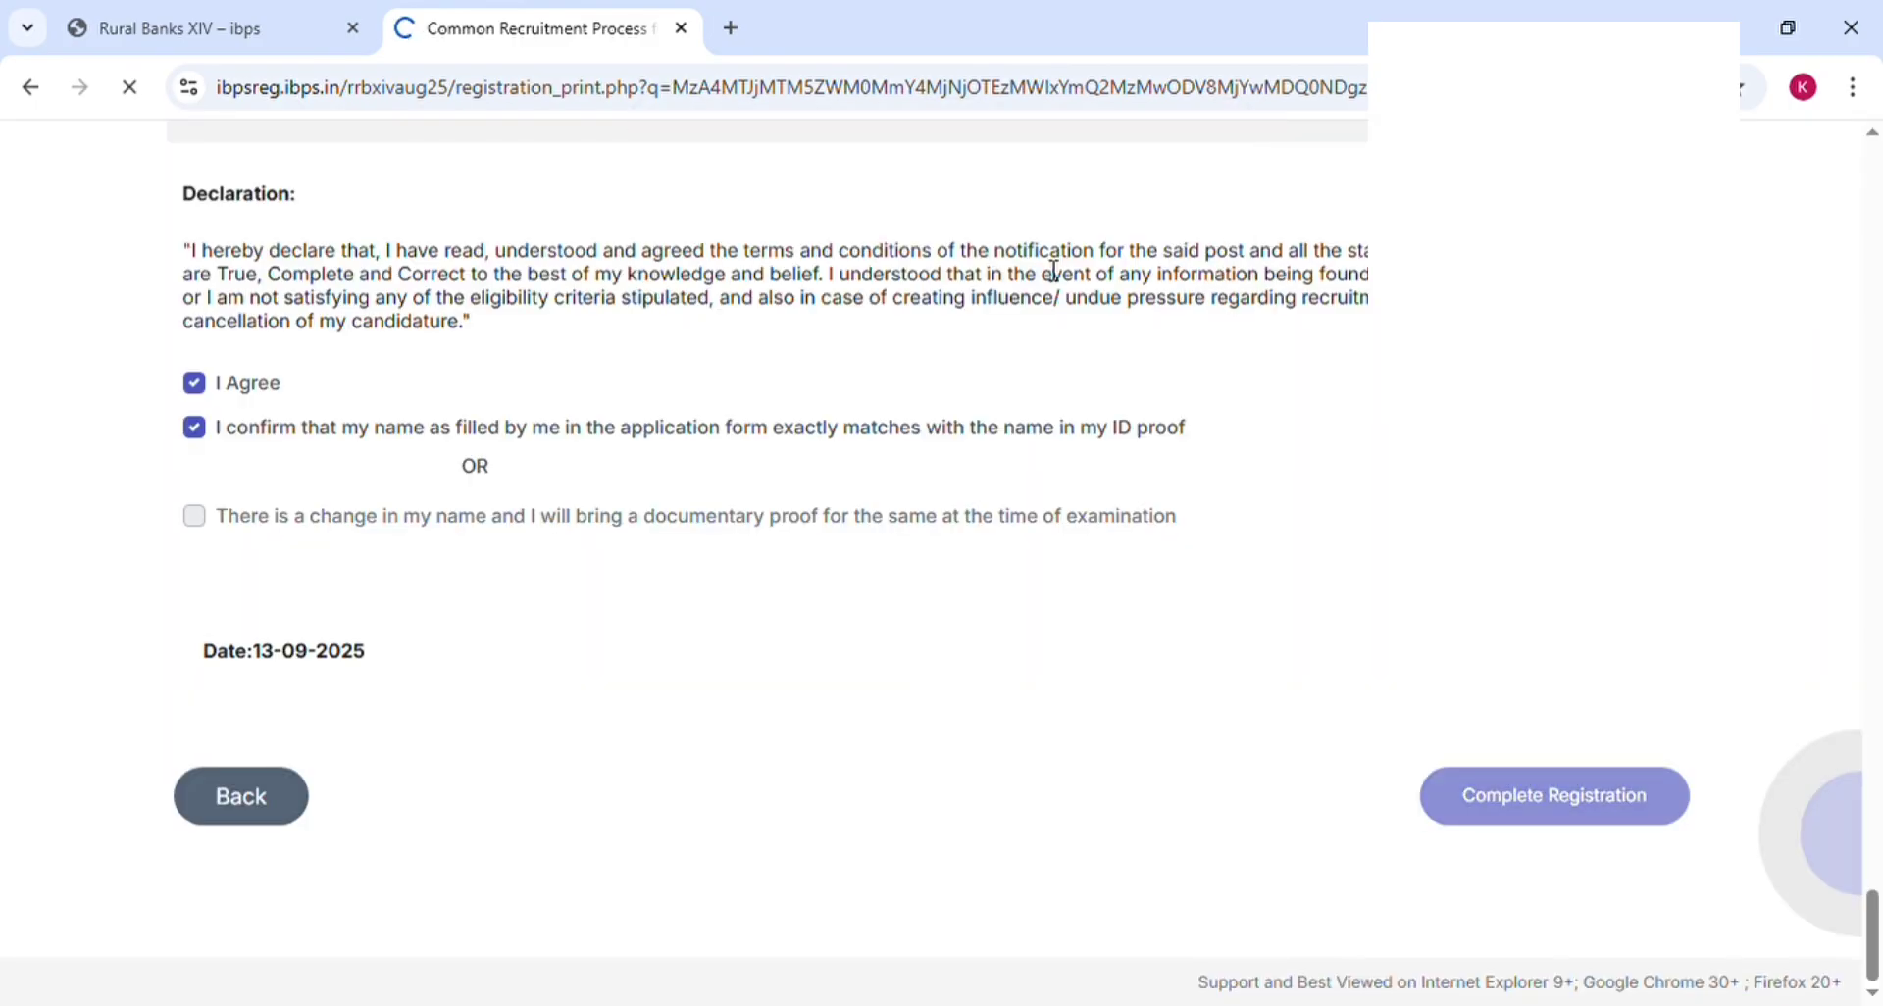
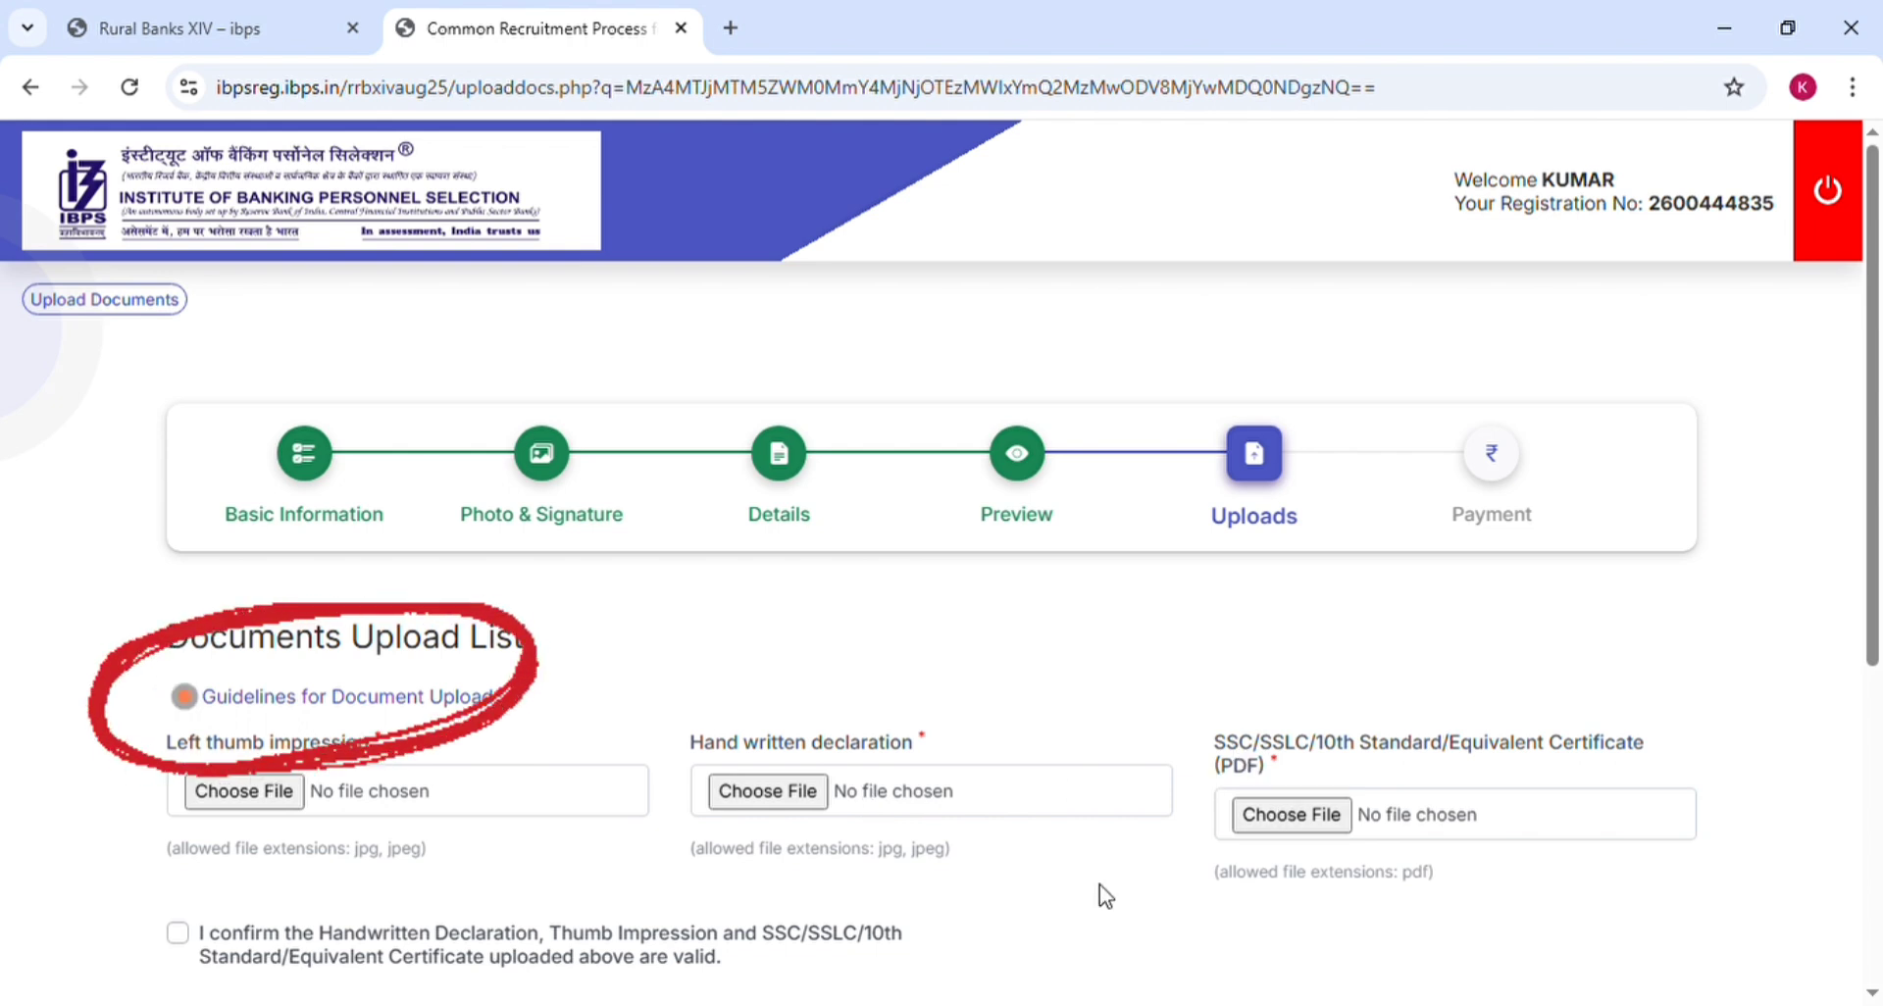
Read the Left Thumb Impression requirements on page 54 of the notification PDF, then return to the upload form
scroll(1100, 890, "down", 1)
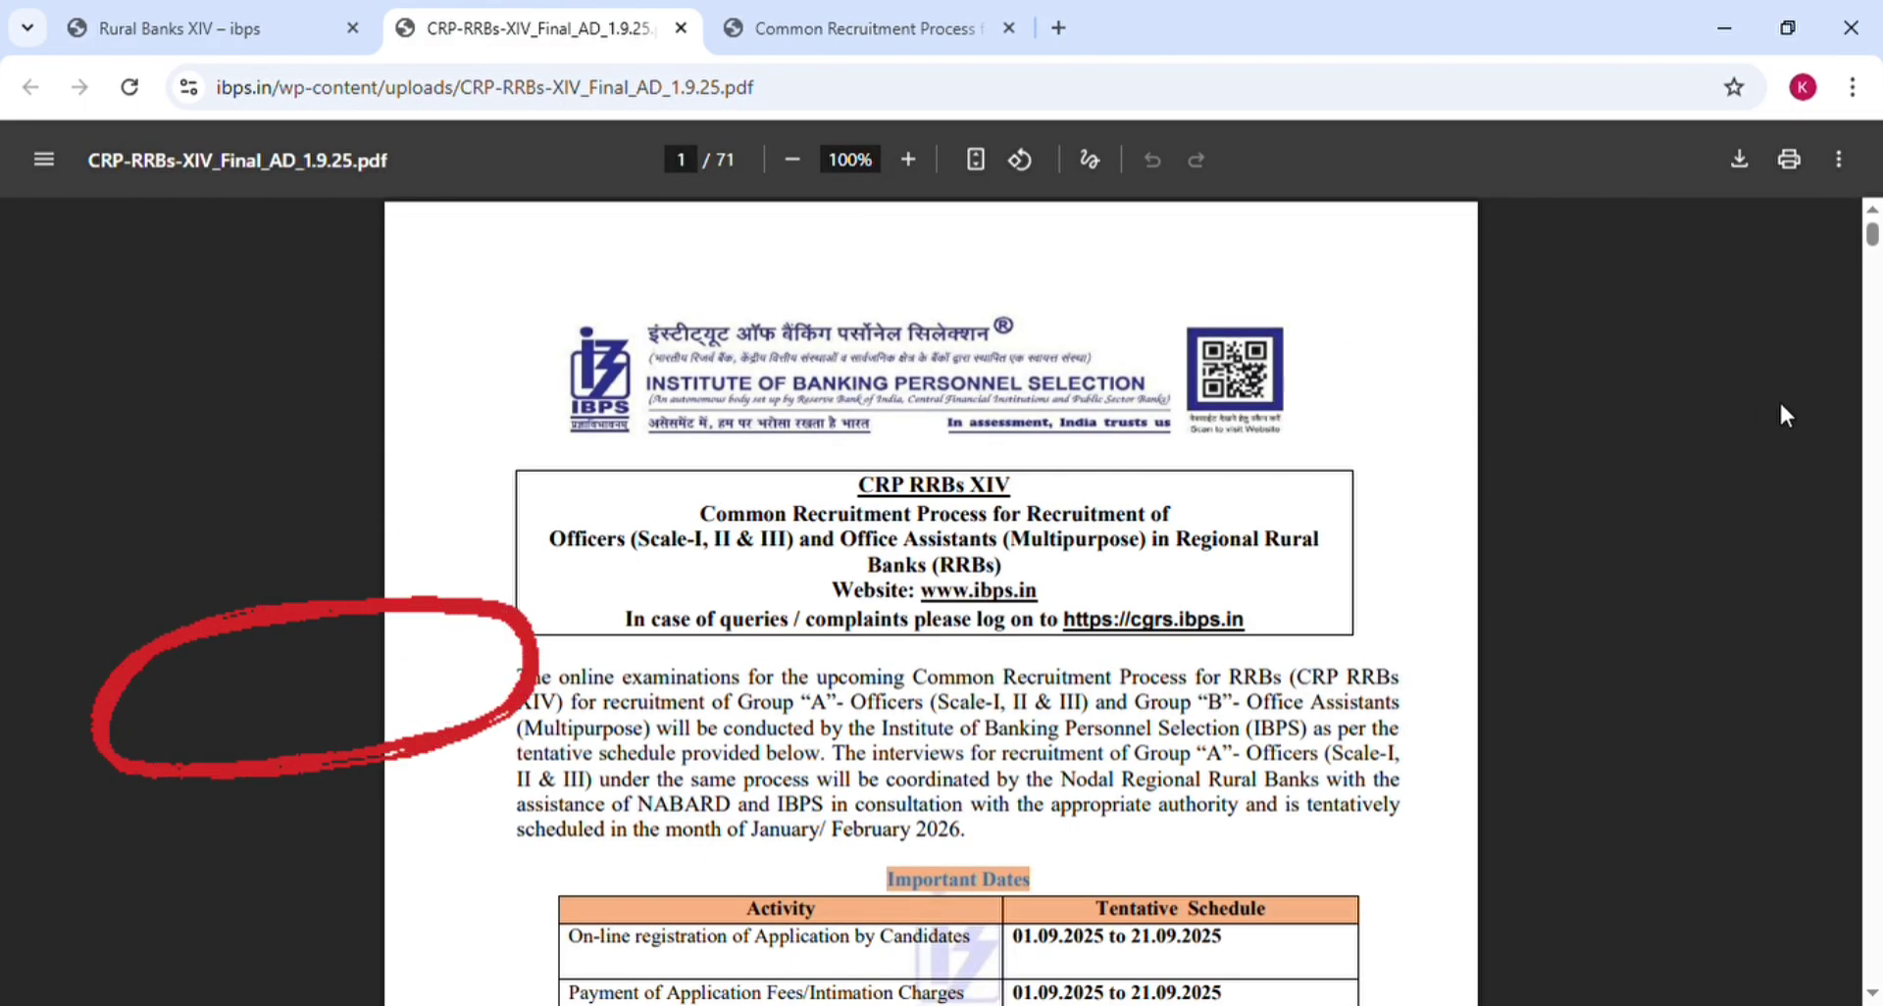
scroll(931, 602, "down", 20)
scroll(1879, 483, "down", 15)
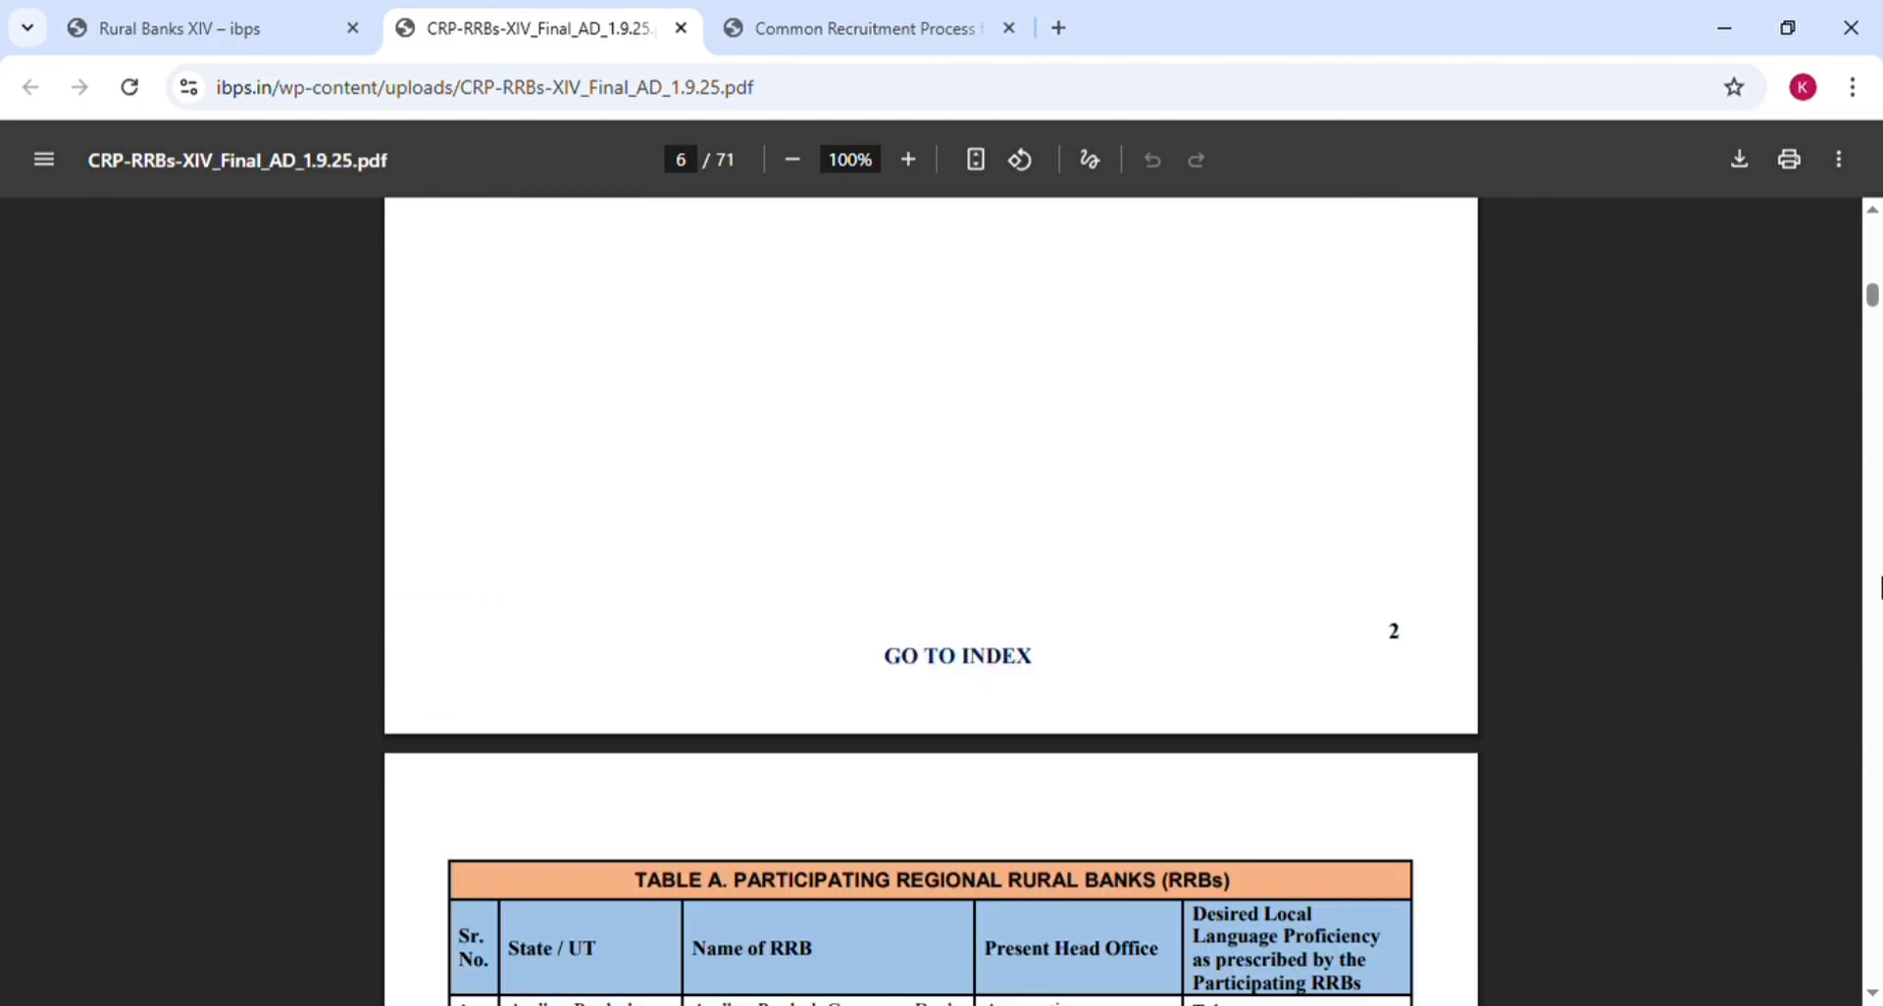
scroll(1879, 587, "down", 20)
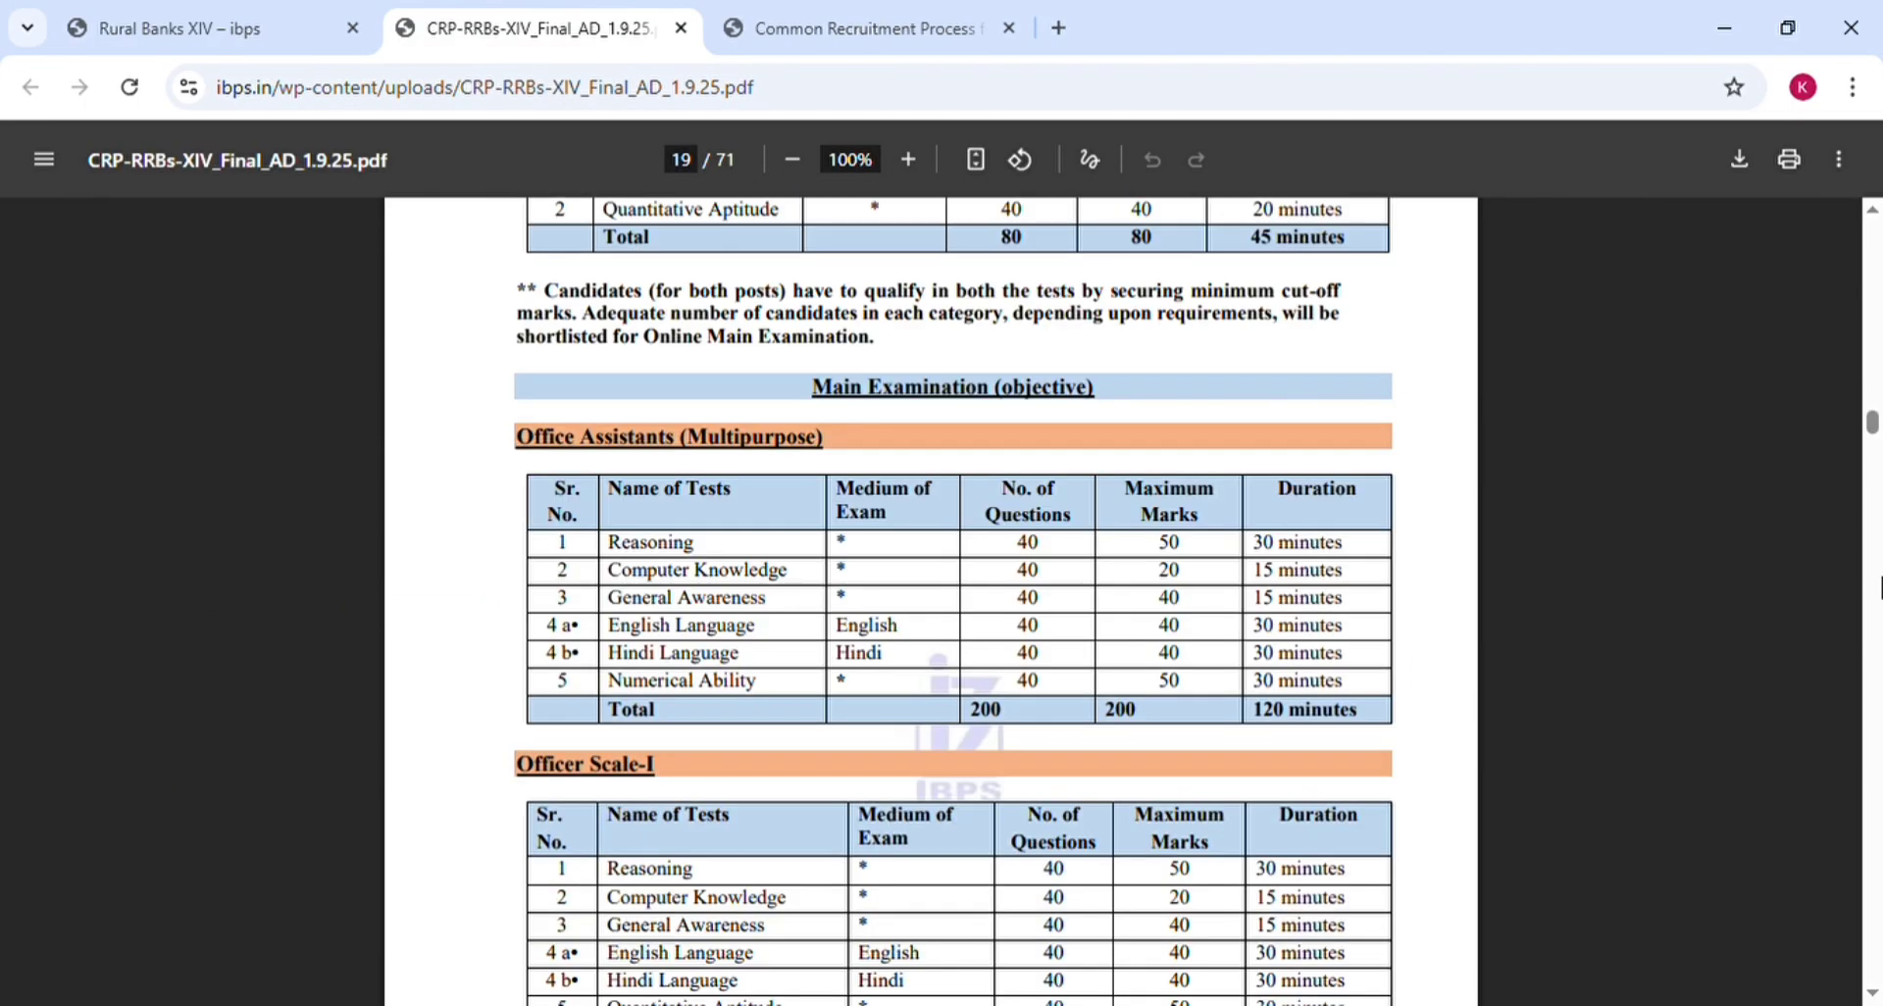
scroll(1879, 586, "down", 20)
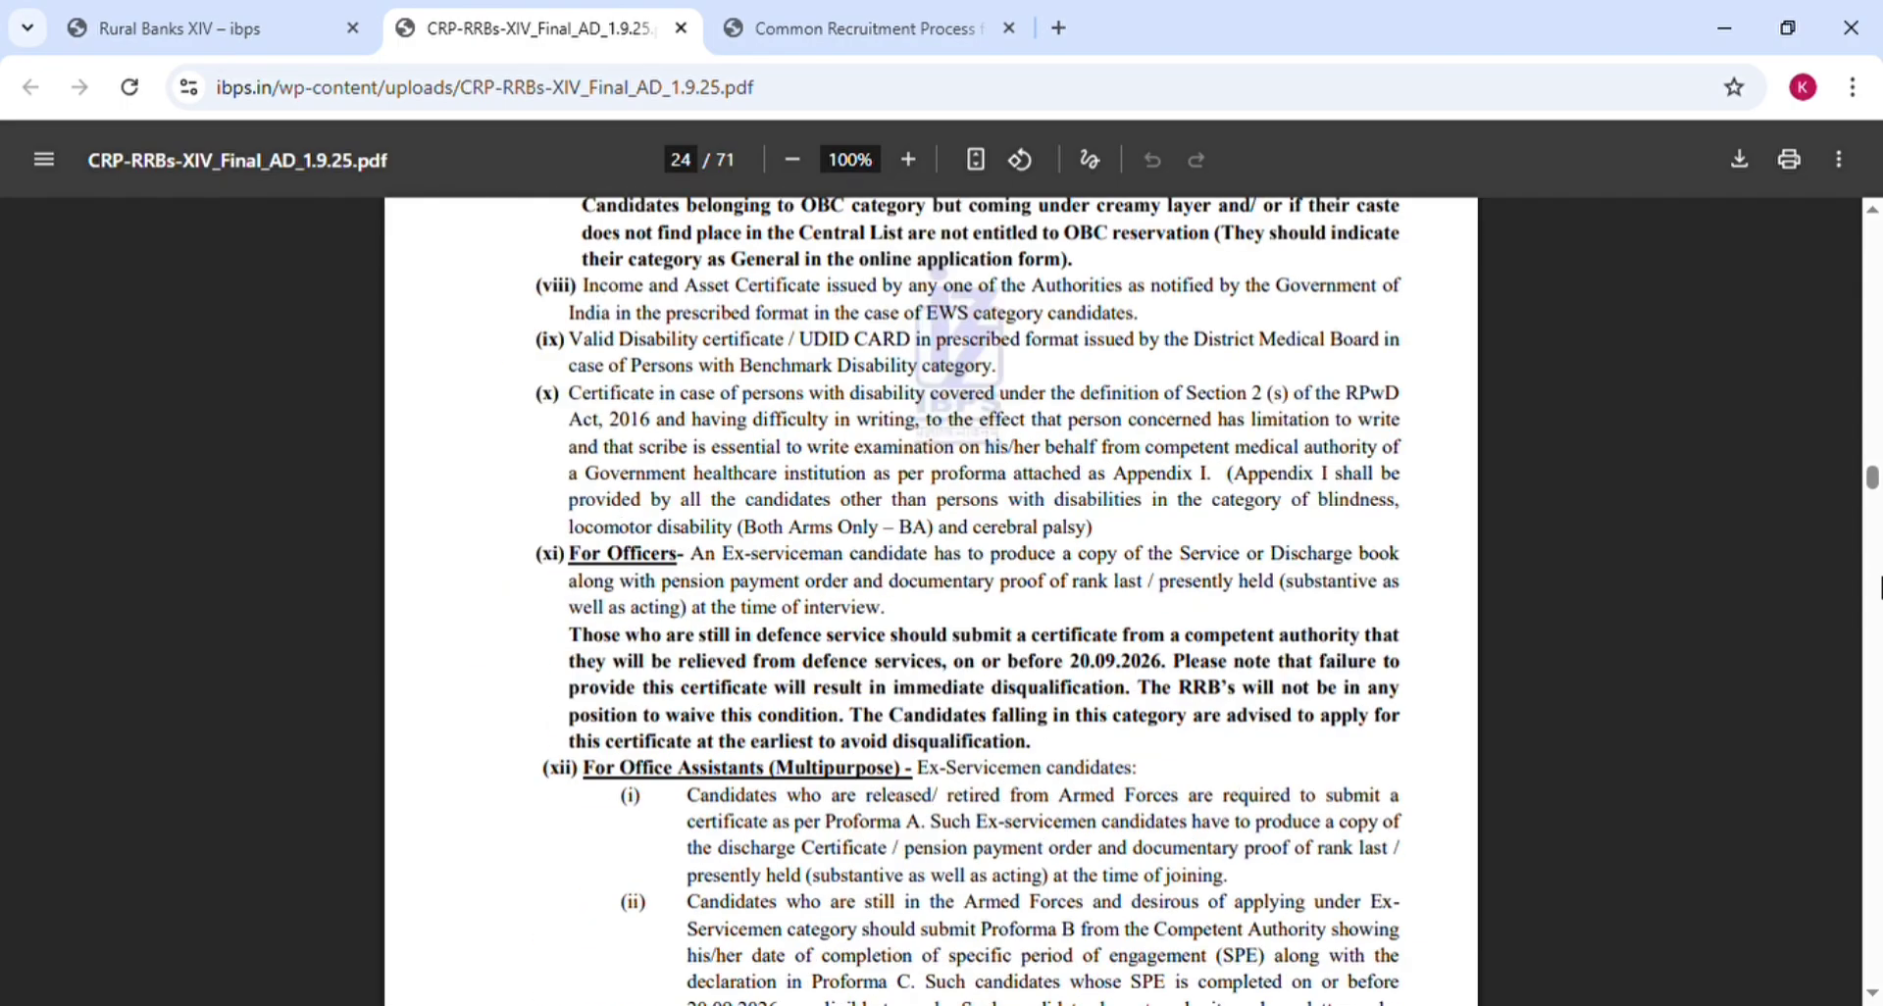
scroll(1878, 586, "down", 20)
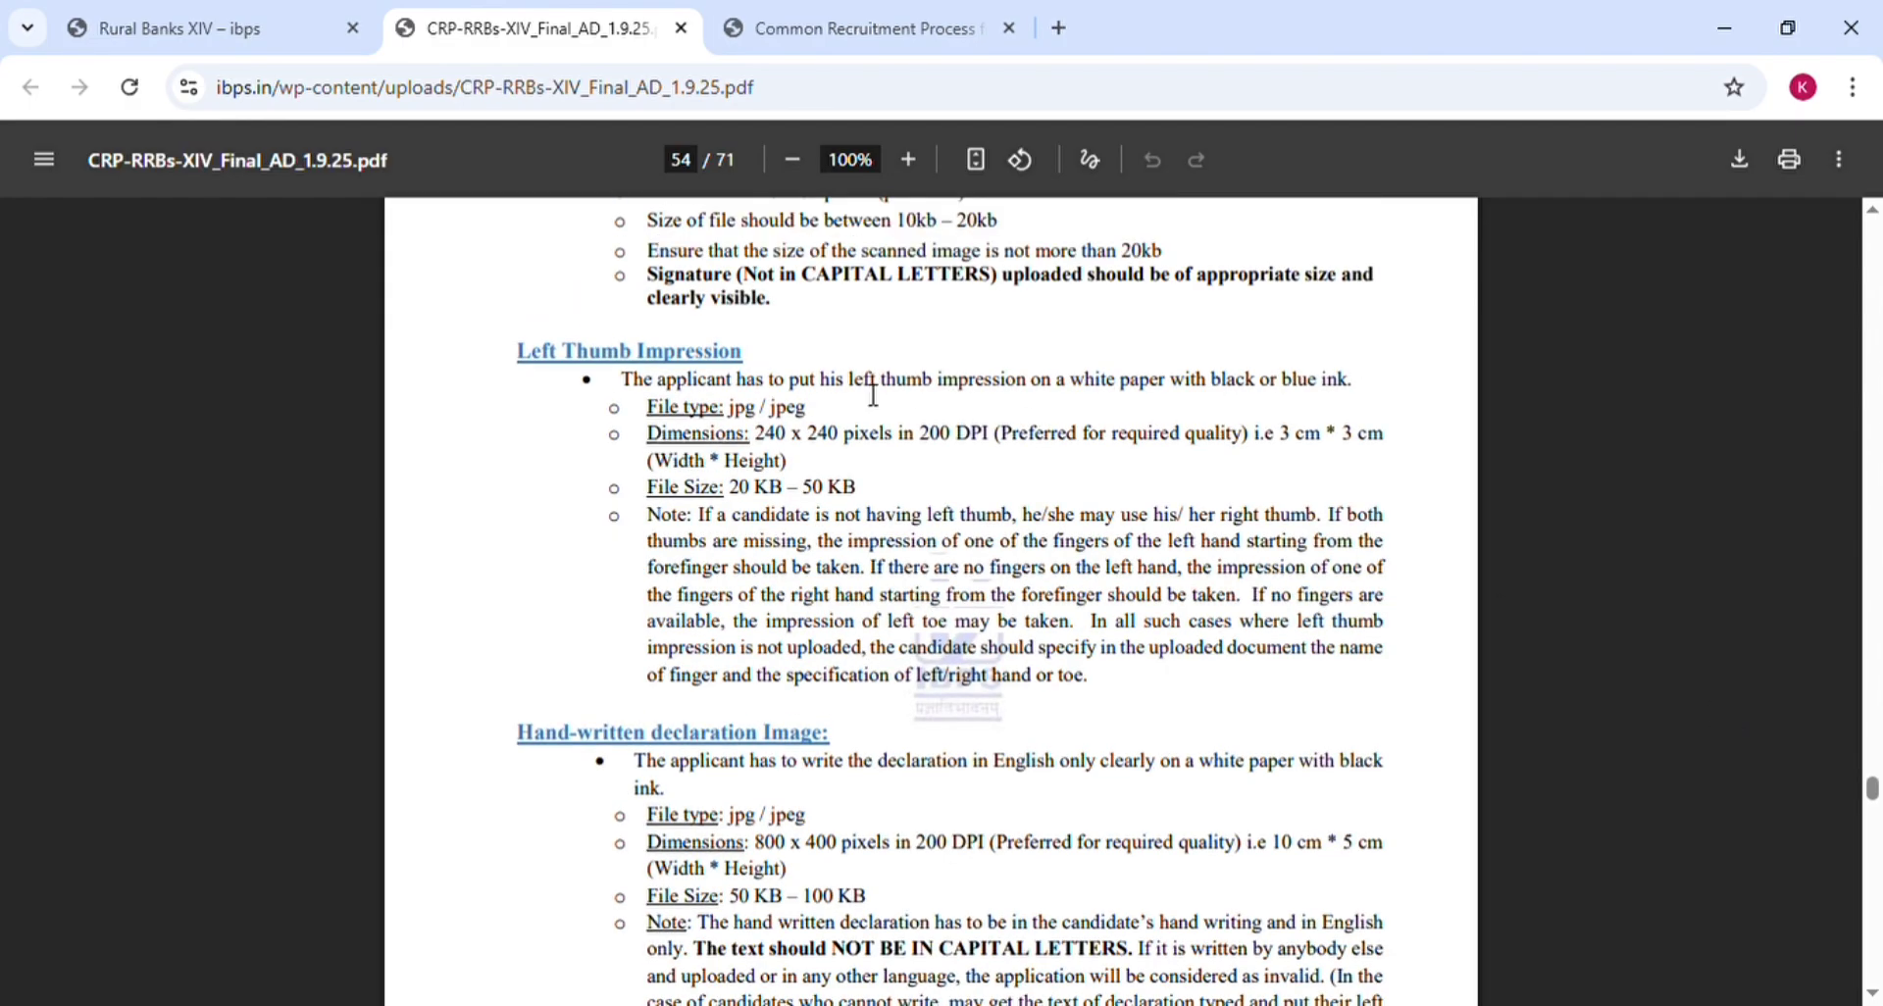
scroll(1726, 714, "down", 1)
scroll(1726, 714, "up", 1)
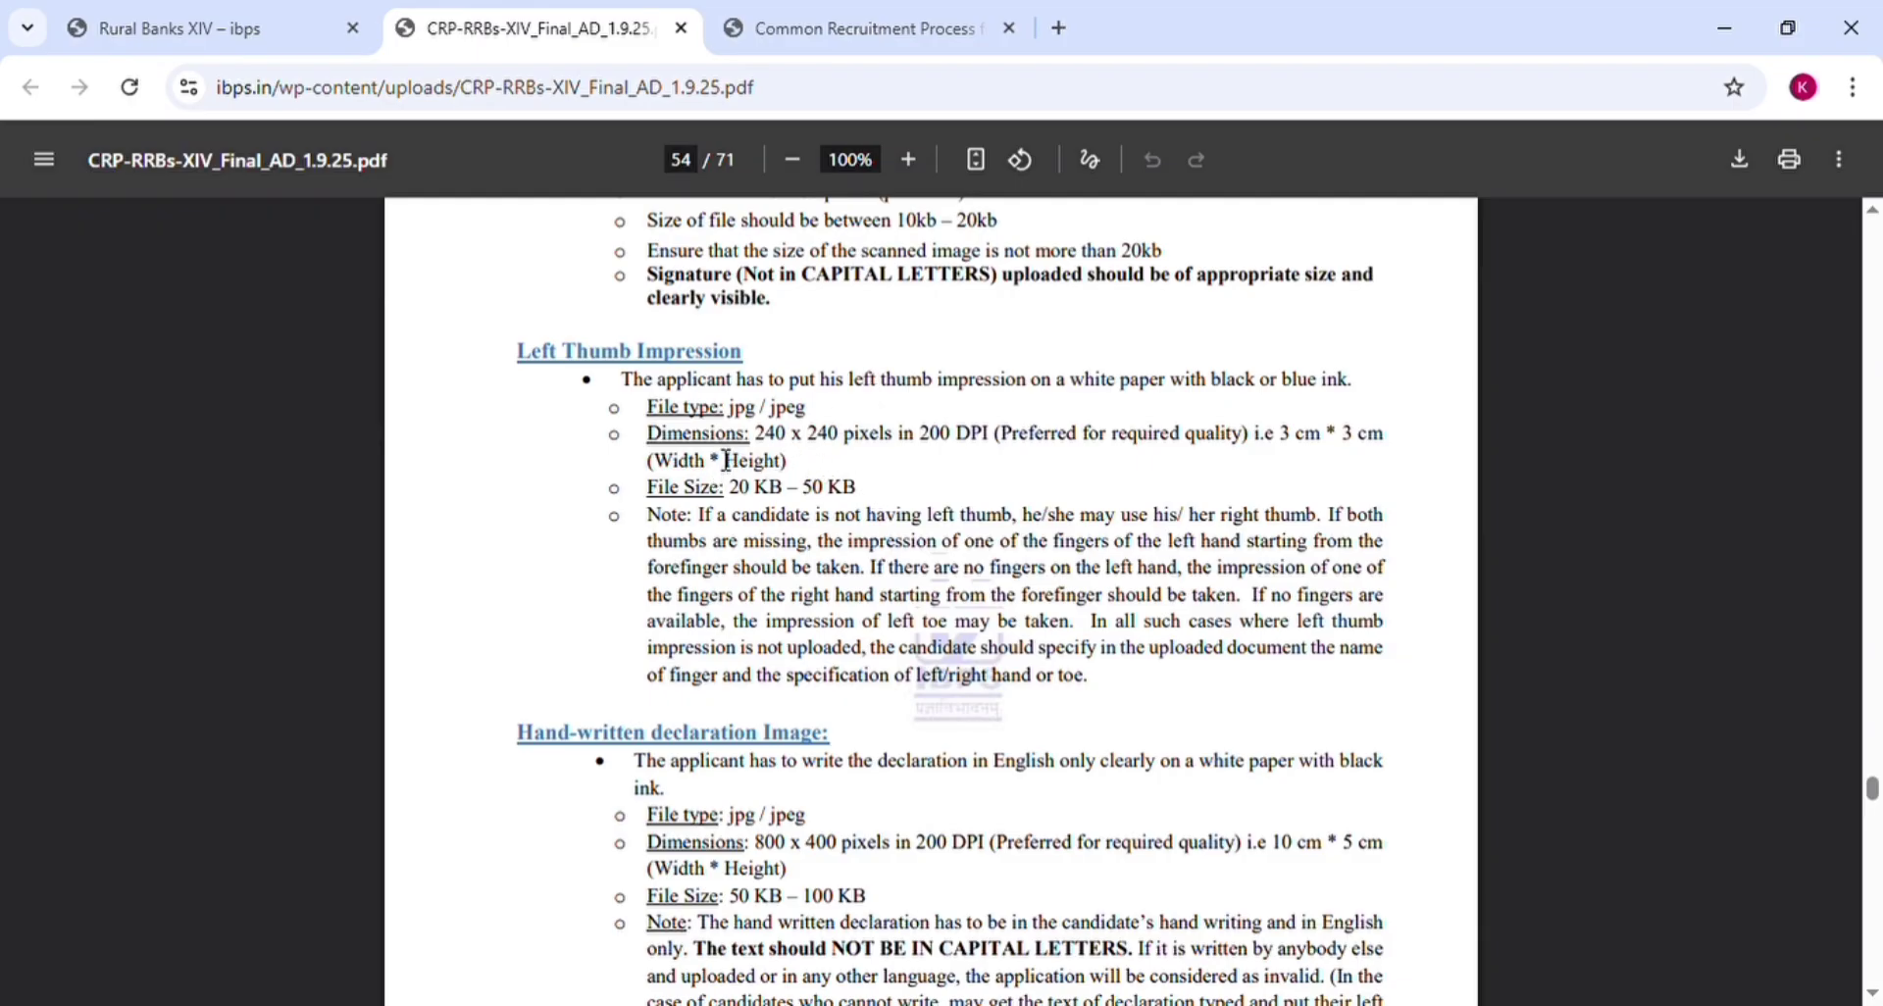
scroll(1724, 719, "down", 1)
scroll(1726, 722, "up", 1)
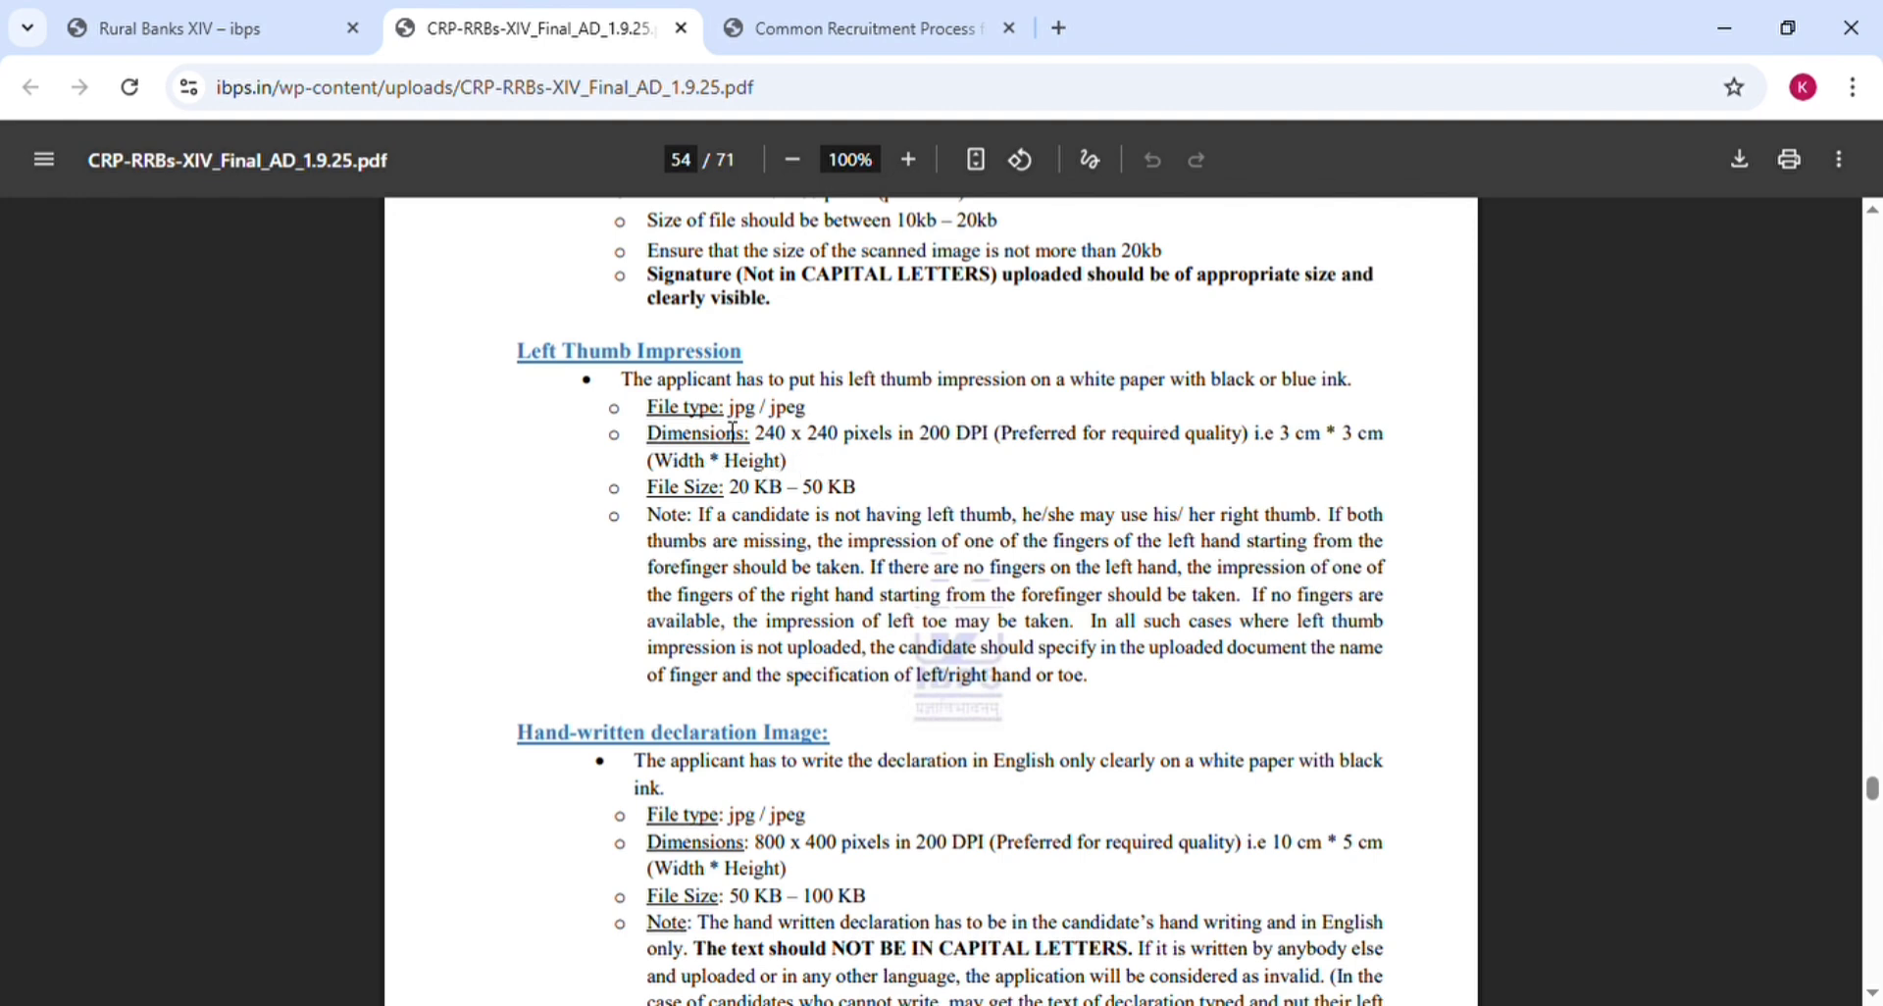
scroll(1723, 715, "down", 1)
scroll(1725, 721, "up", 1)
key("ctrl+Tab")
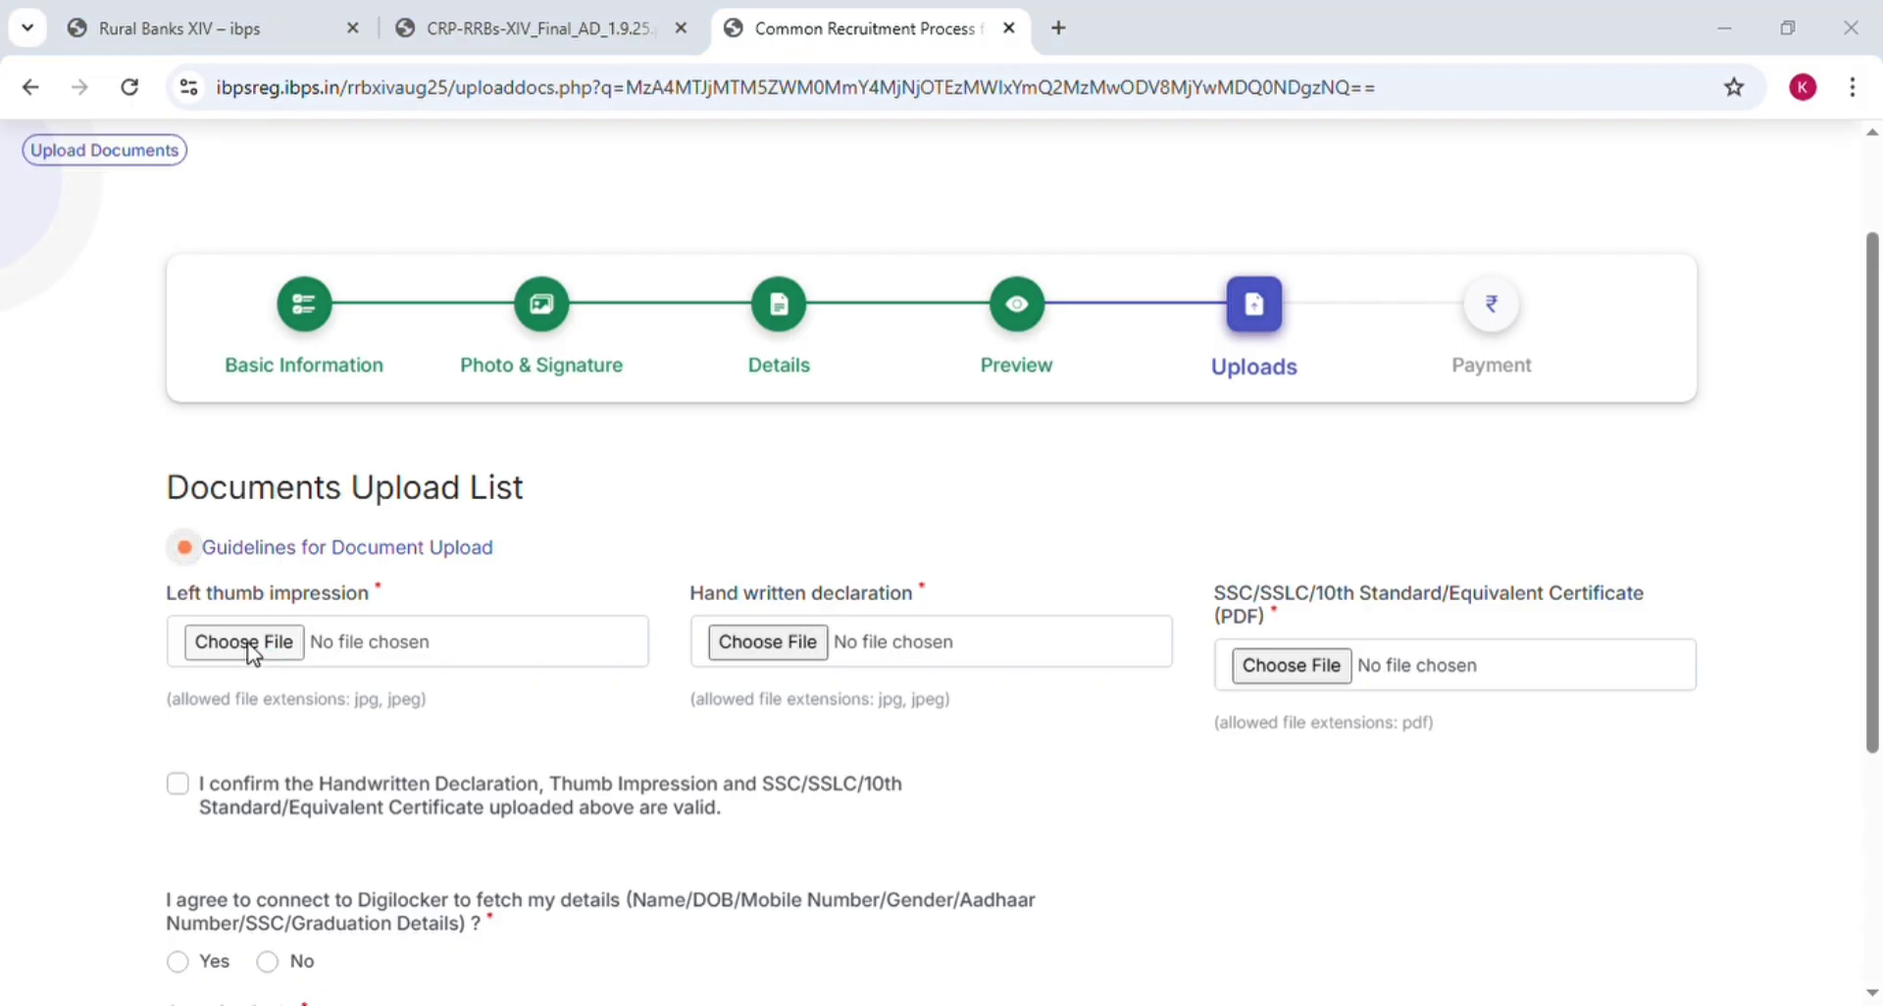
Attach images_(1)[1].jpeg as the left thumb impression, then recheck the declaration rules in the notification PDF
left_click(253, 655)
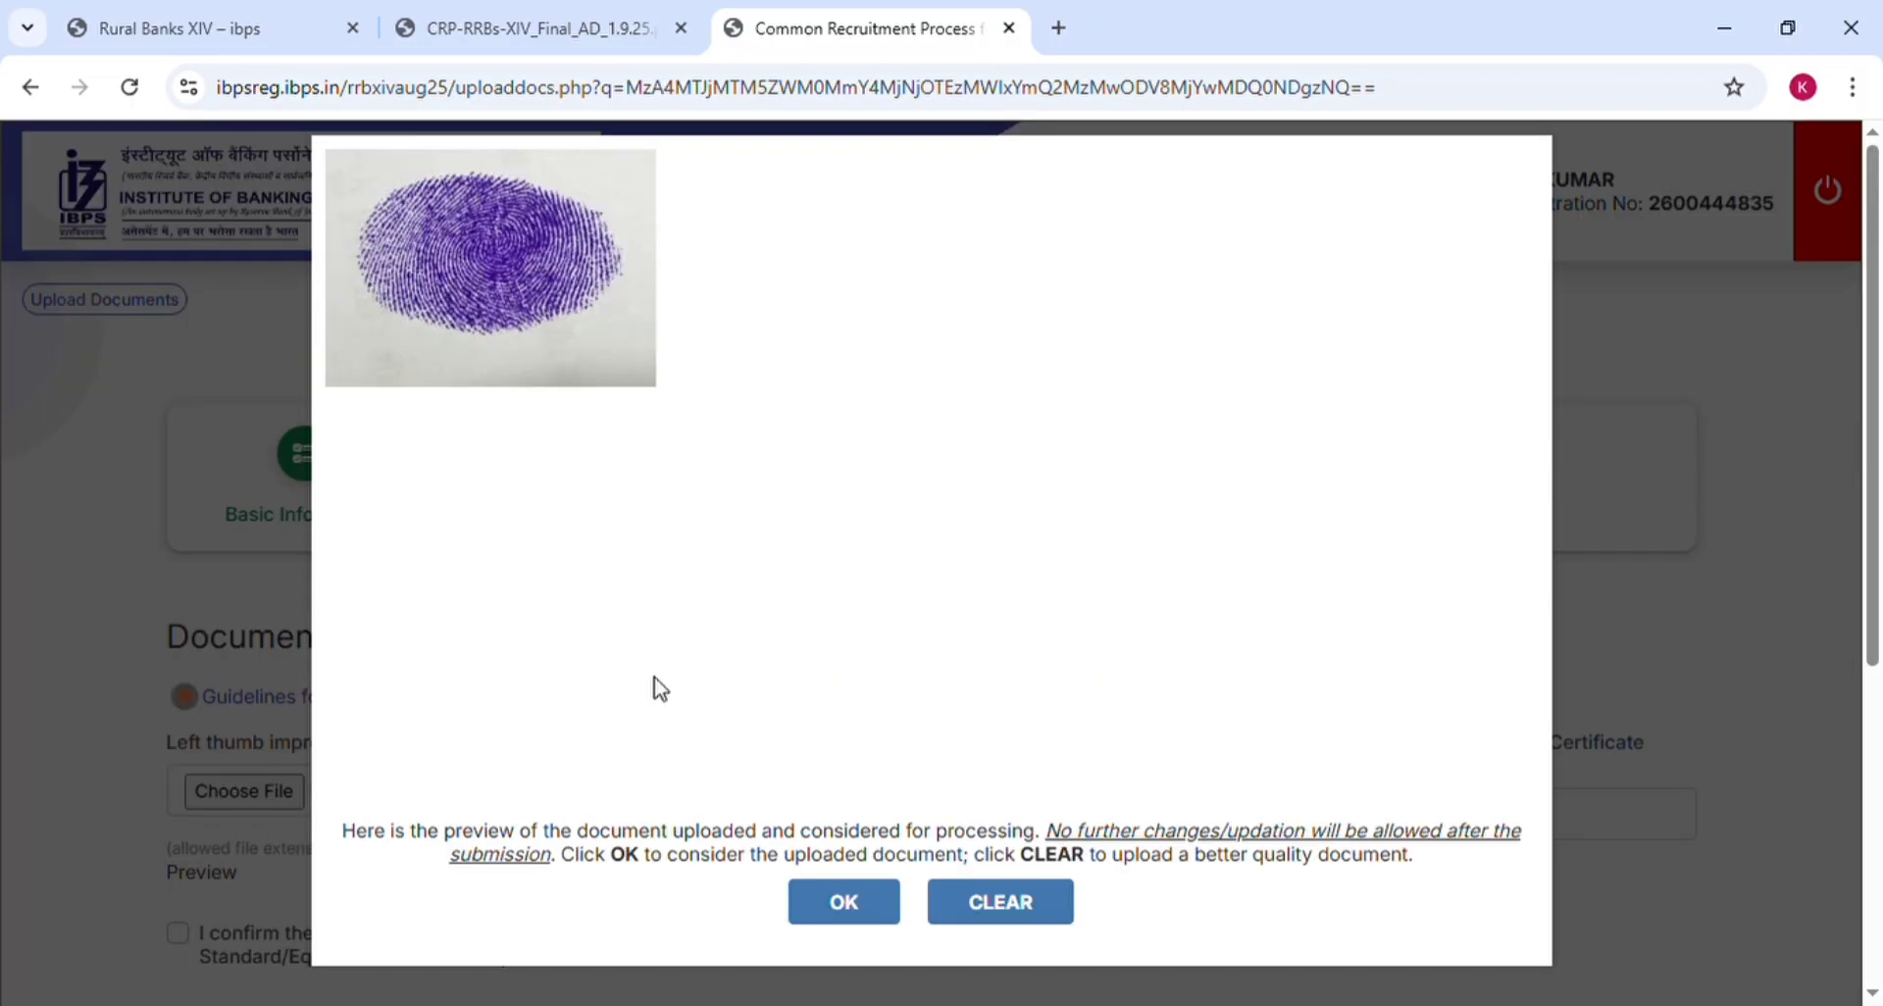
left_click(844, 904)
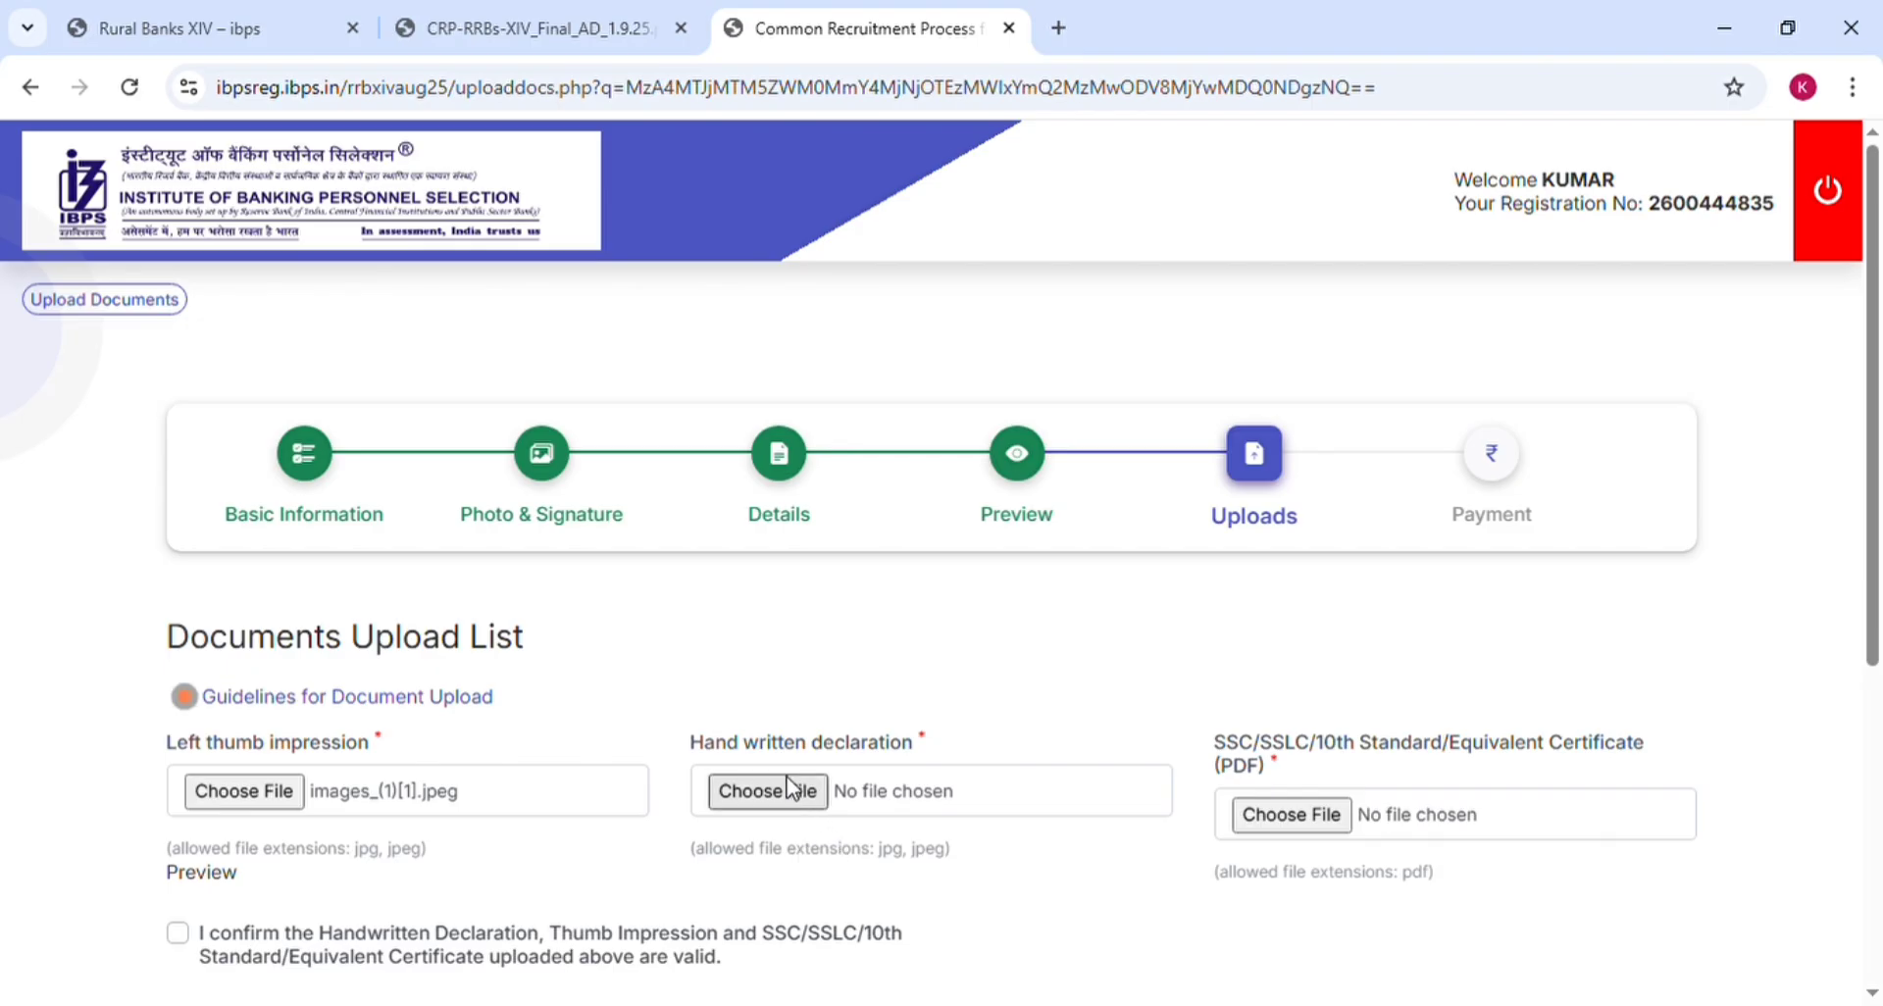
left_click(556, 21)
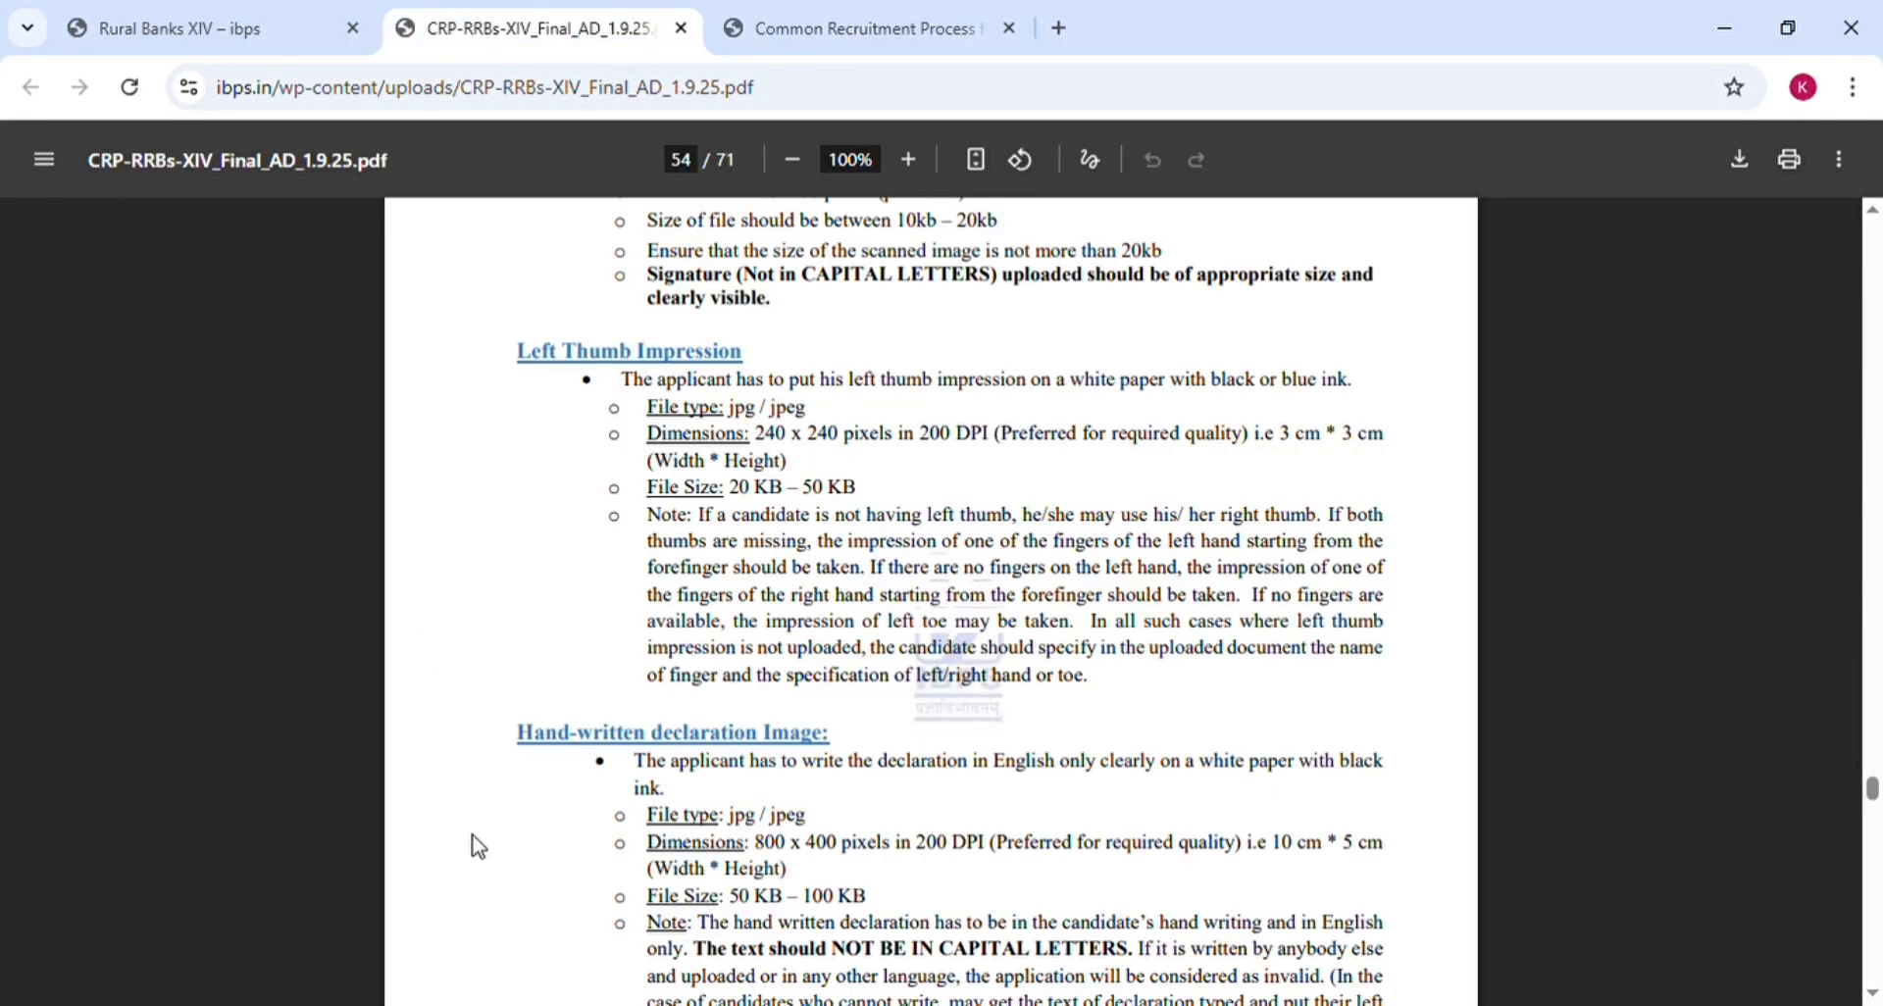
scroll(478, 846, "down", 3)
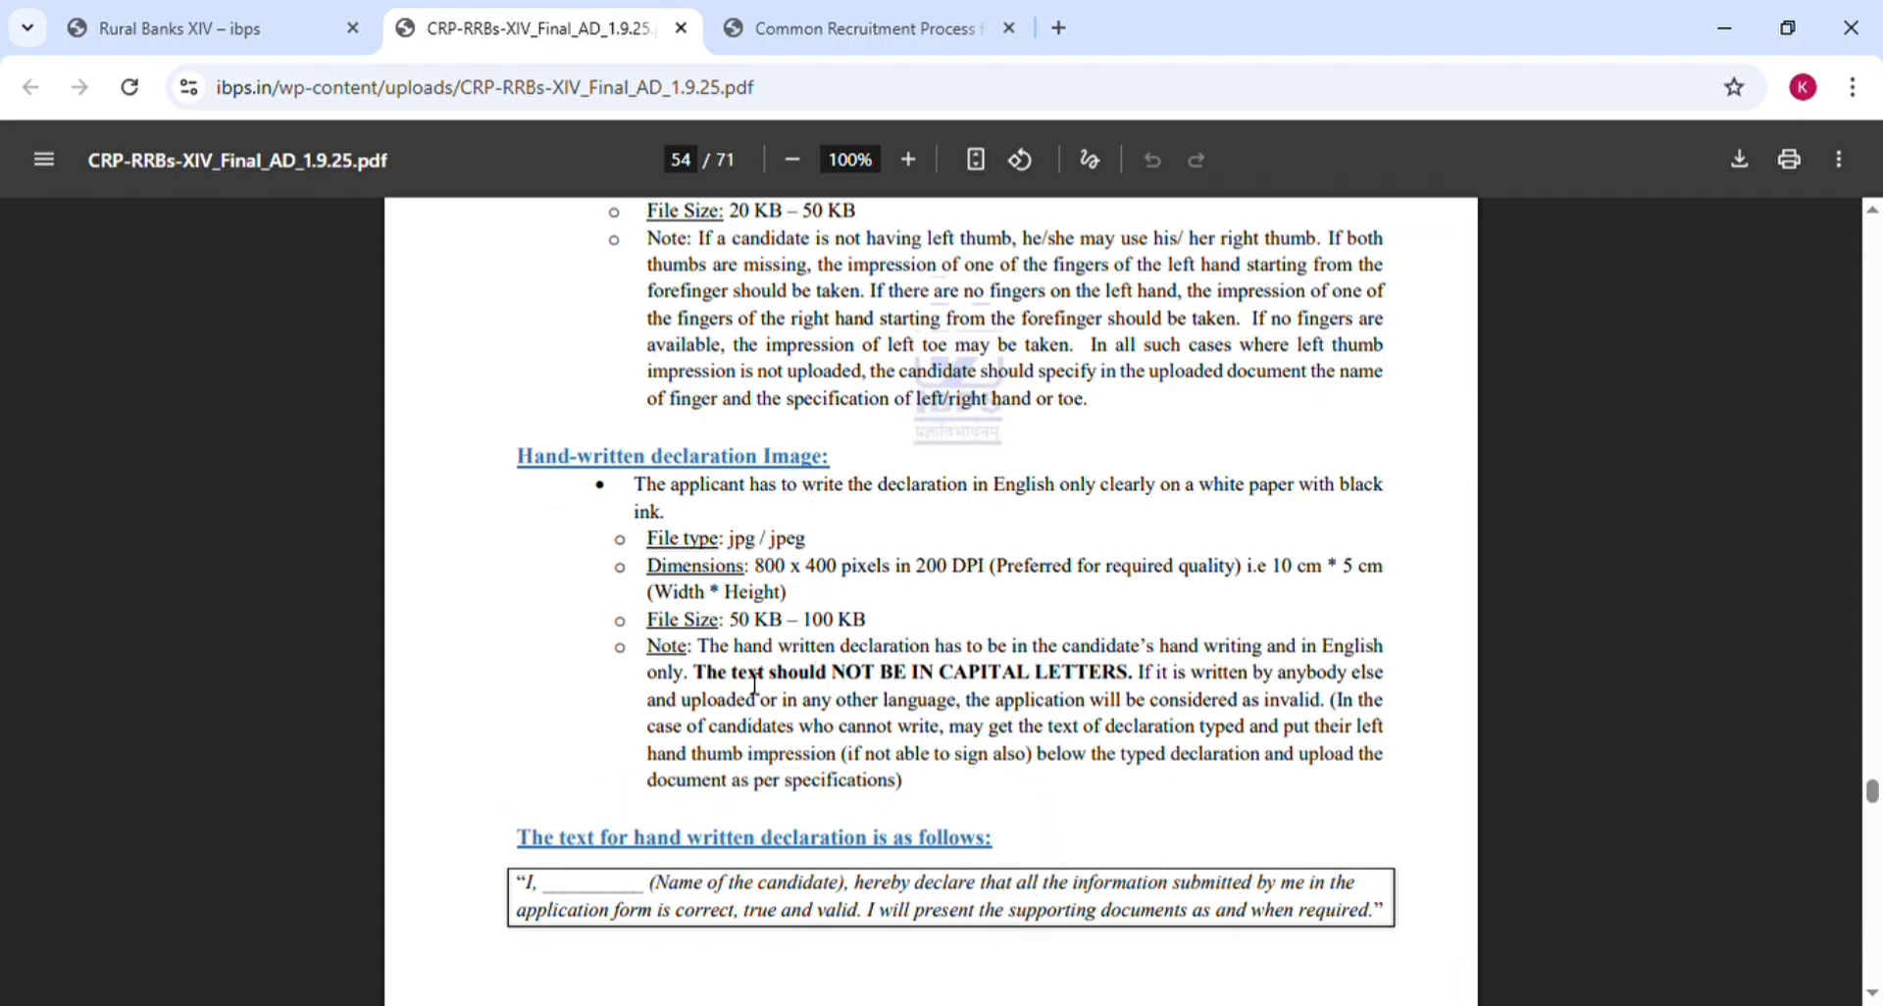
key("ctrl+Tab")
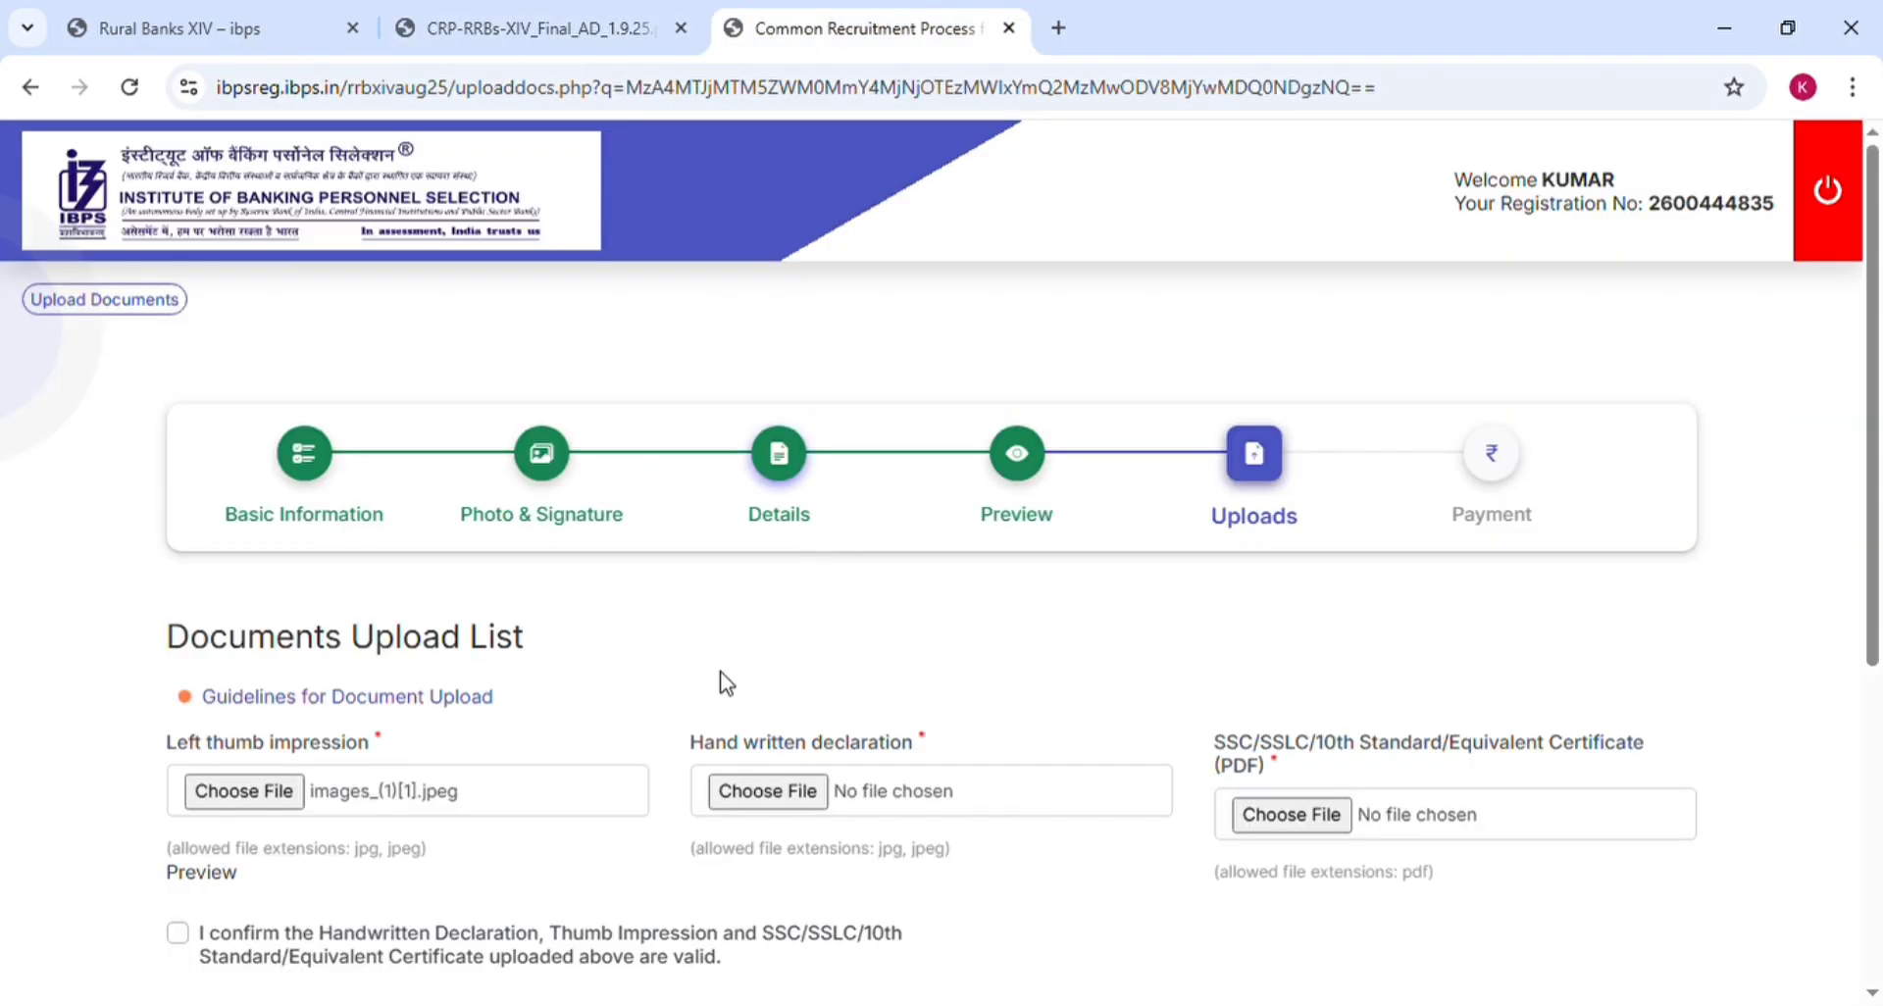
Upload the handwritten declaration image and accept its preview
left_click(762, 804)
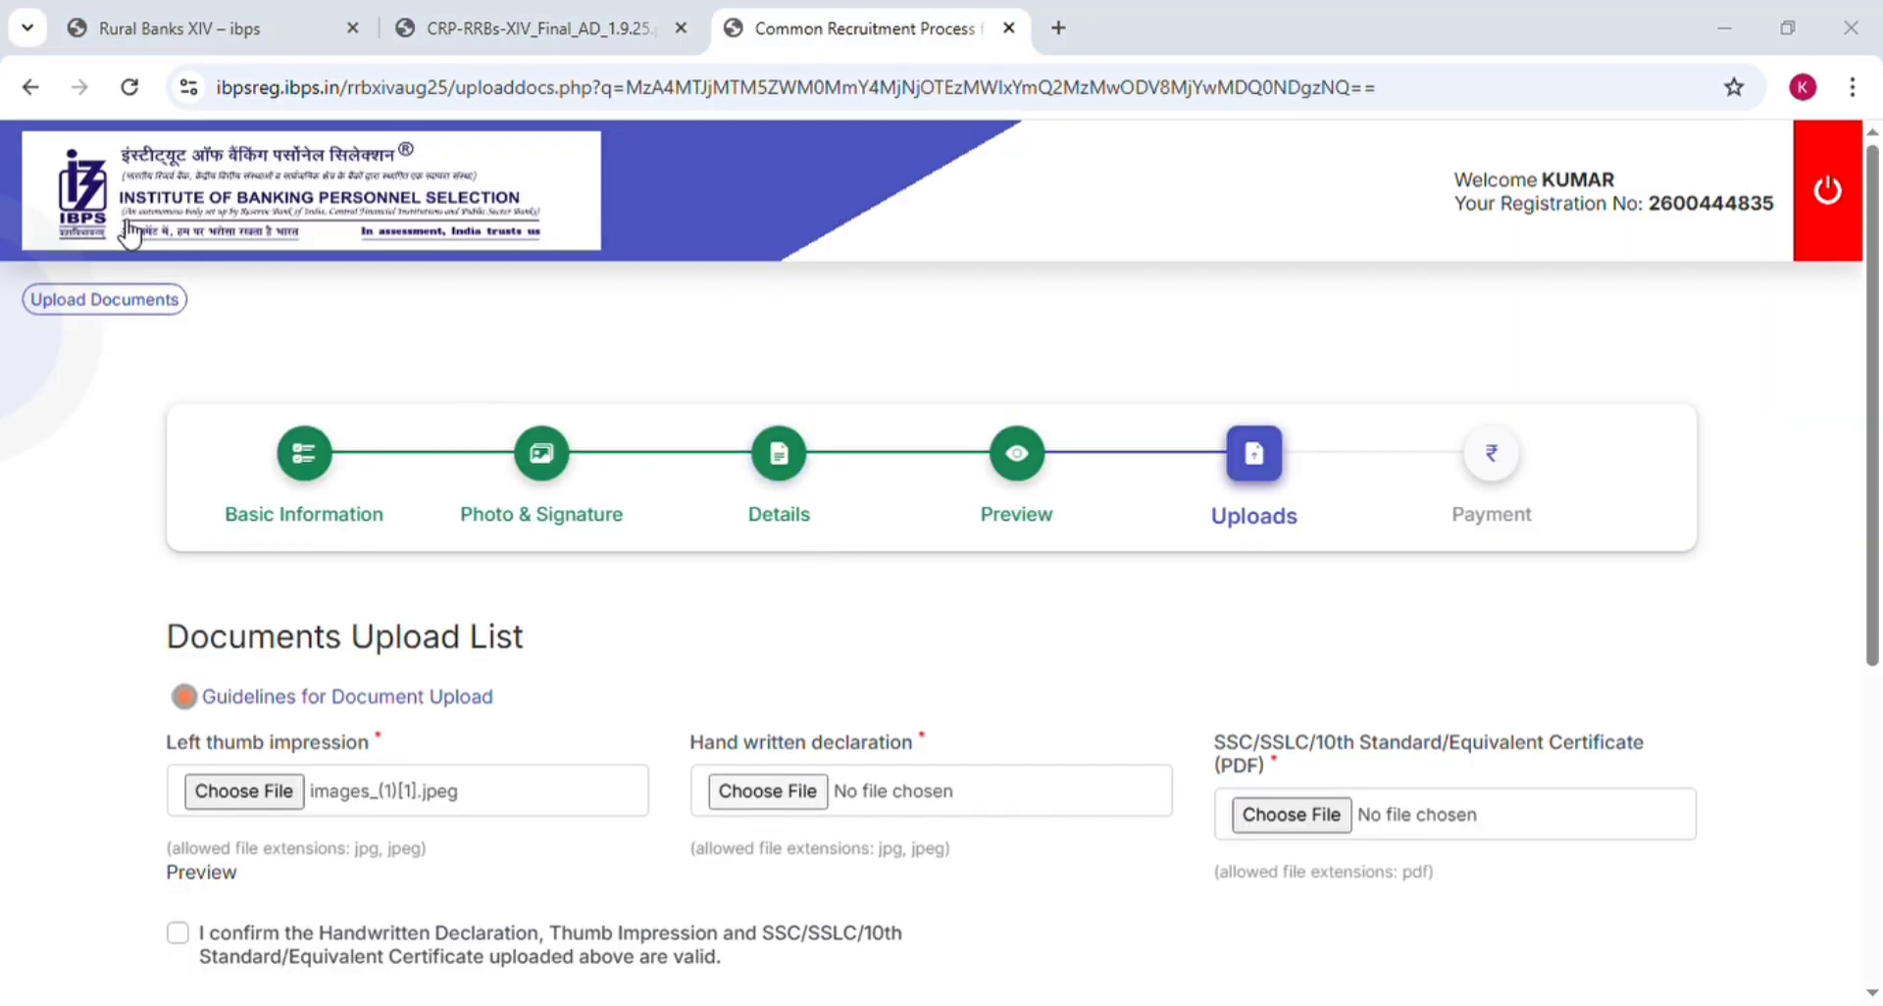
double_click(354, 258)
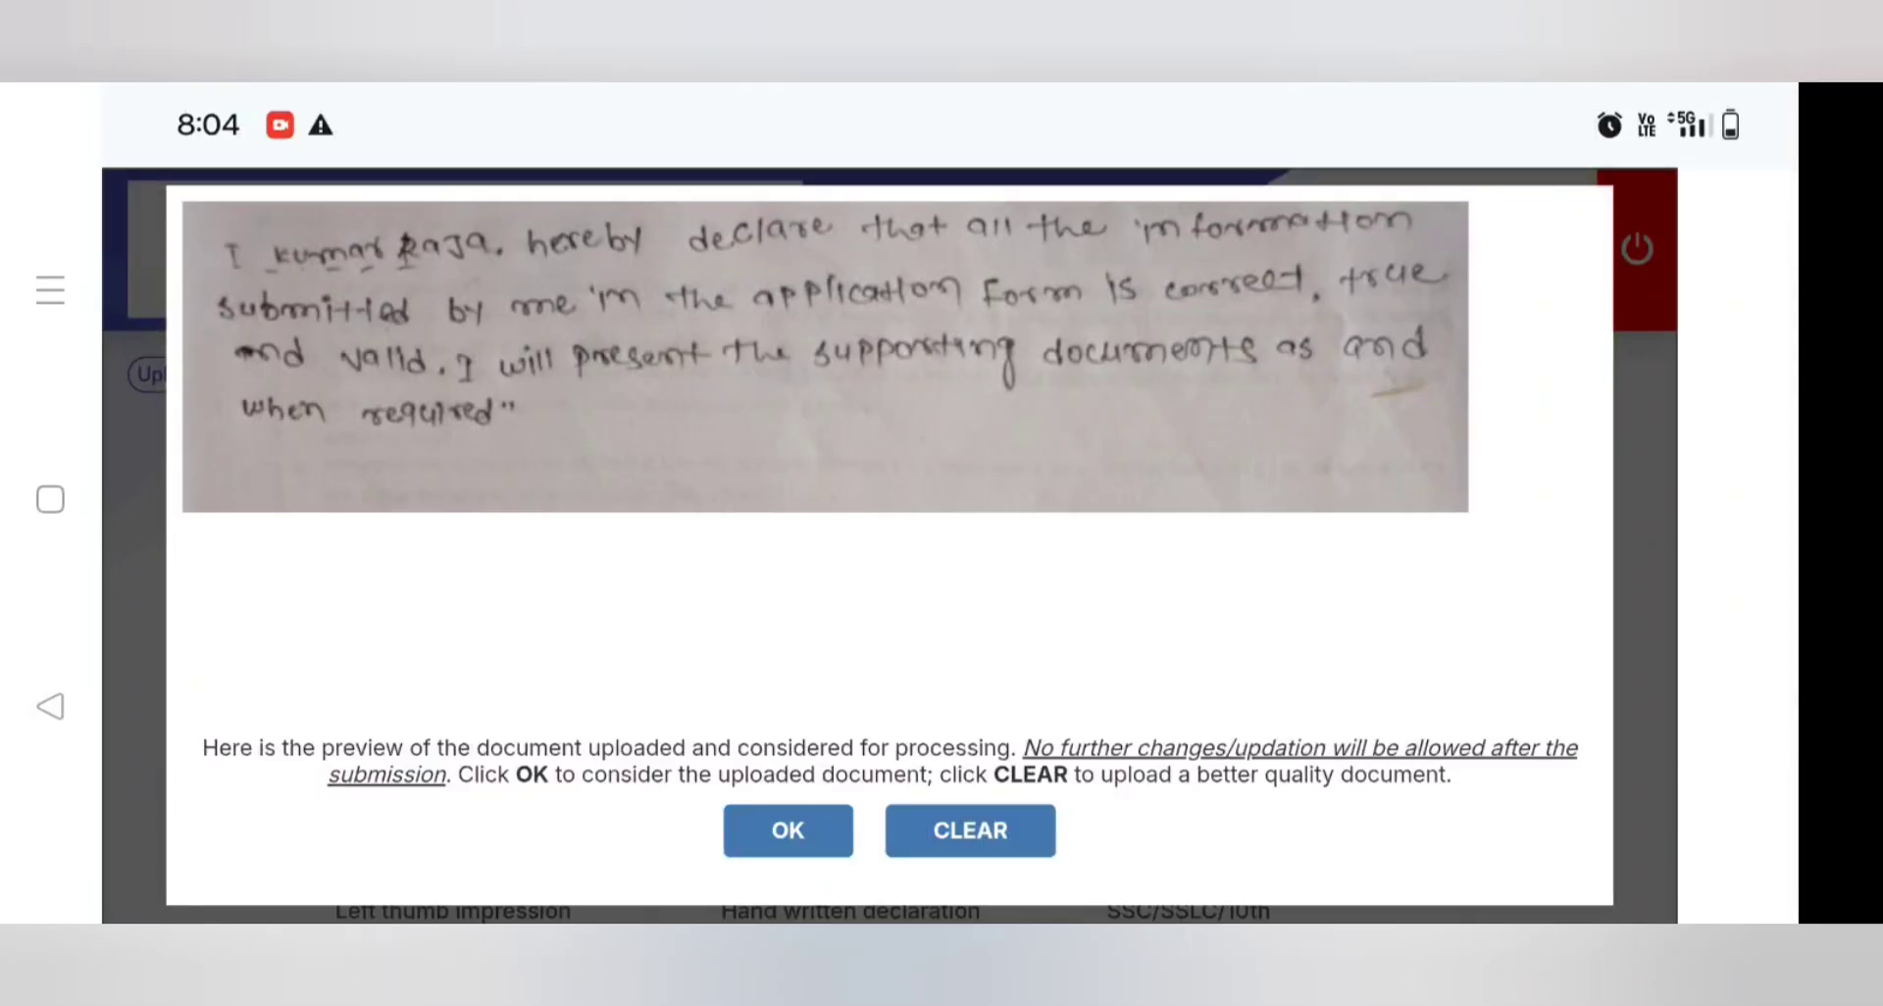
scroll(882, 589, "down", 3)
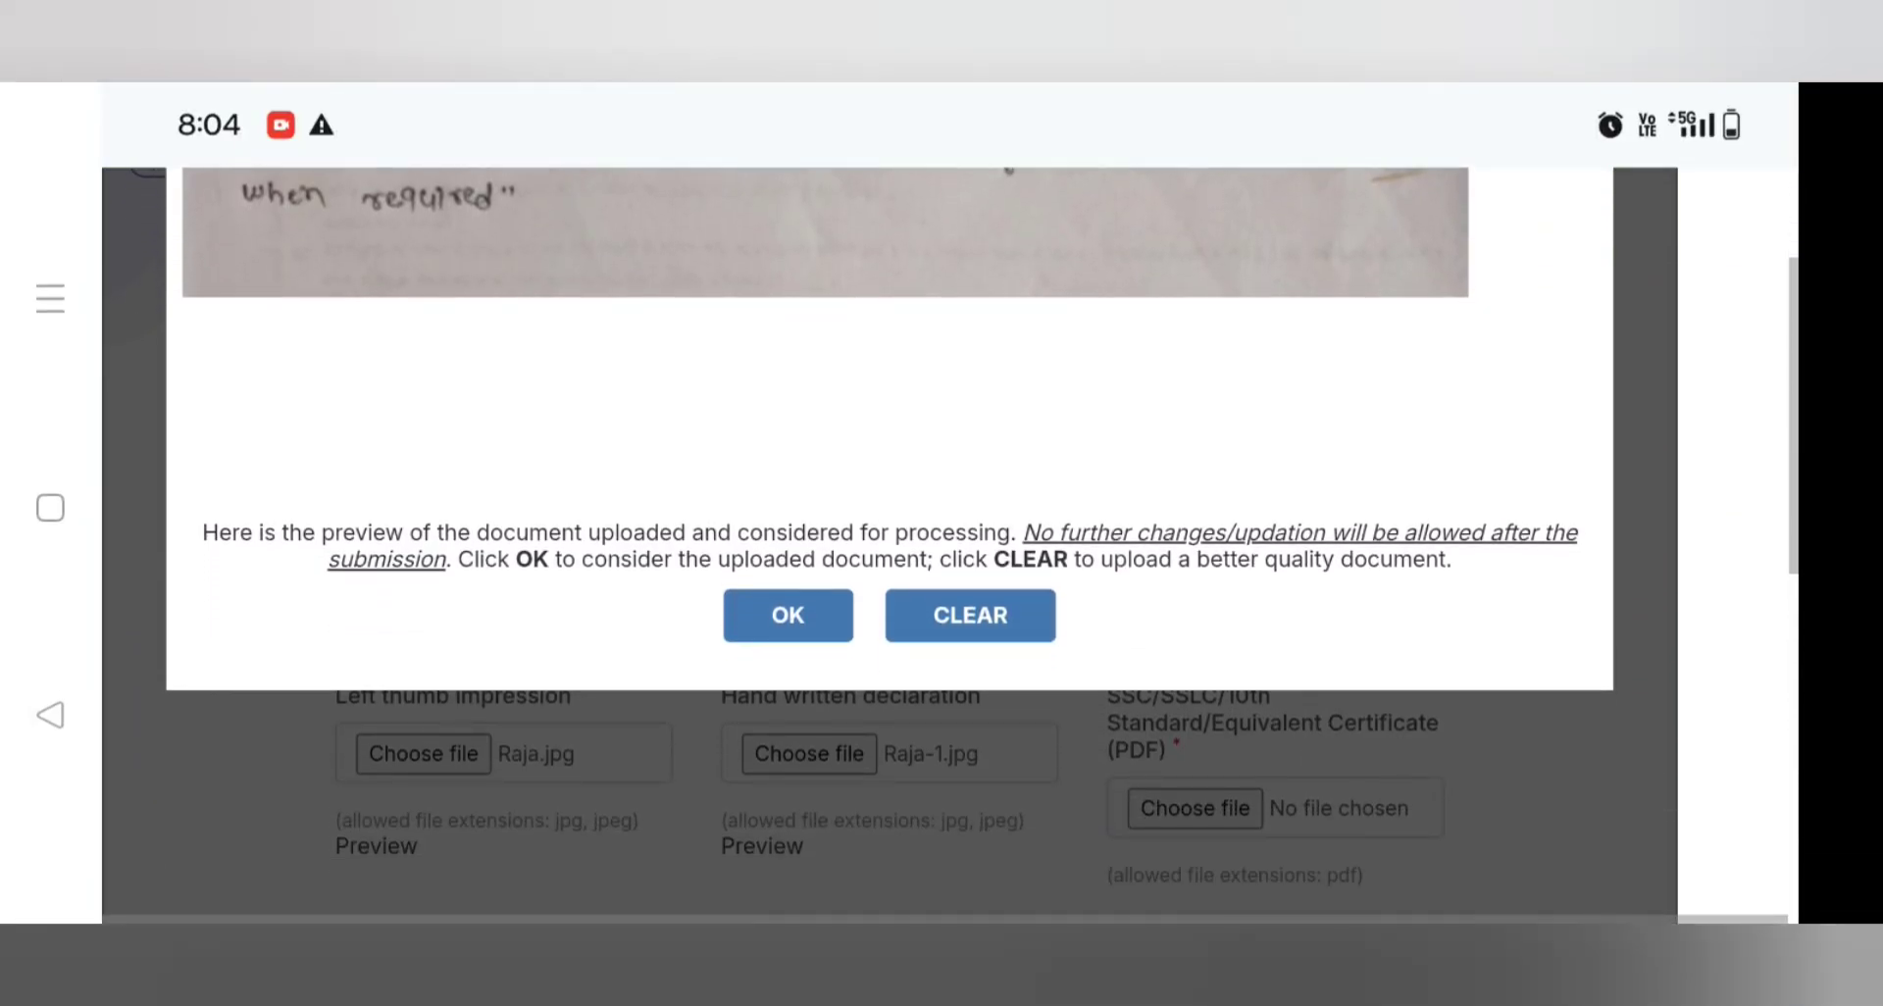
left_click(788, 615)
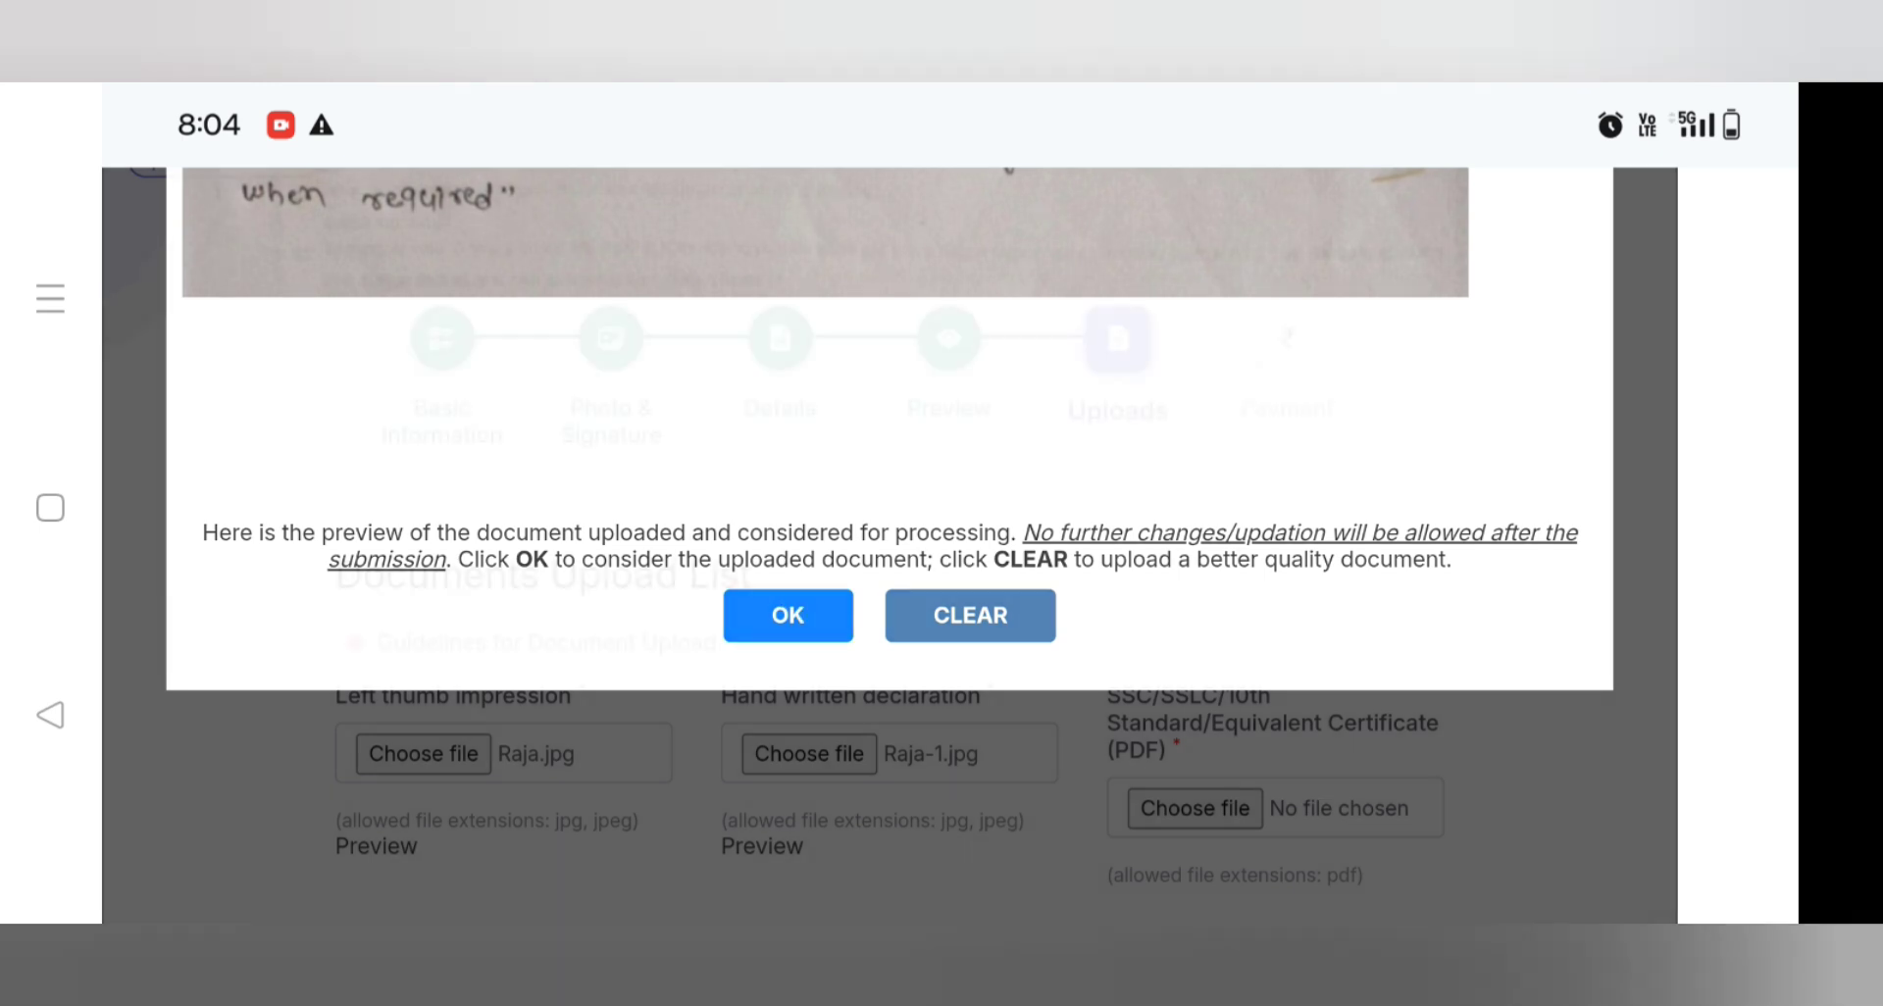
scroll(1432, 477, "down", 2)
scroll(1431, 477, "down", 2)
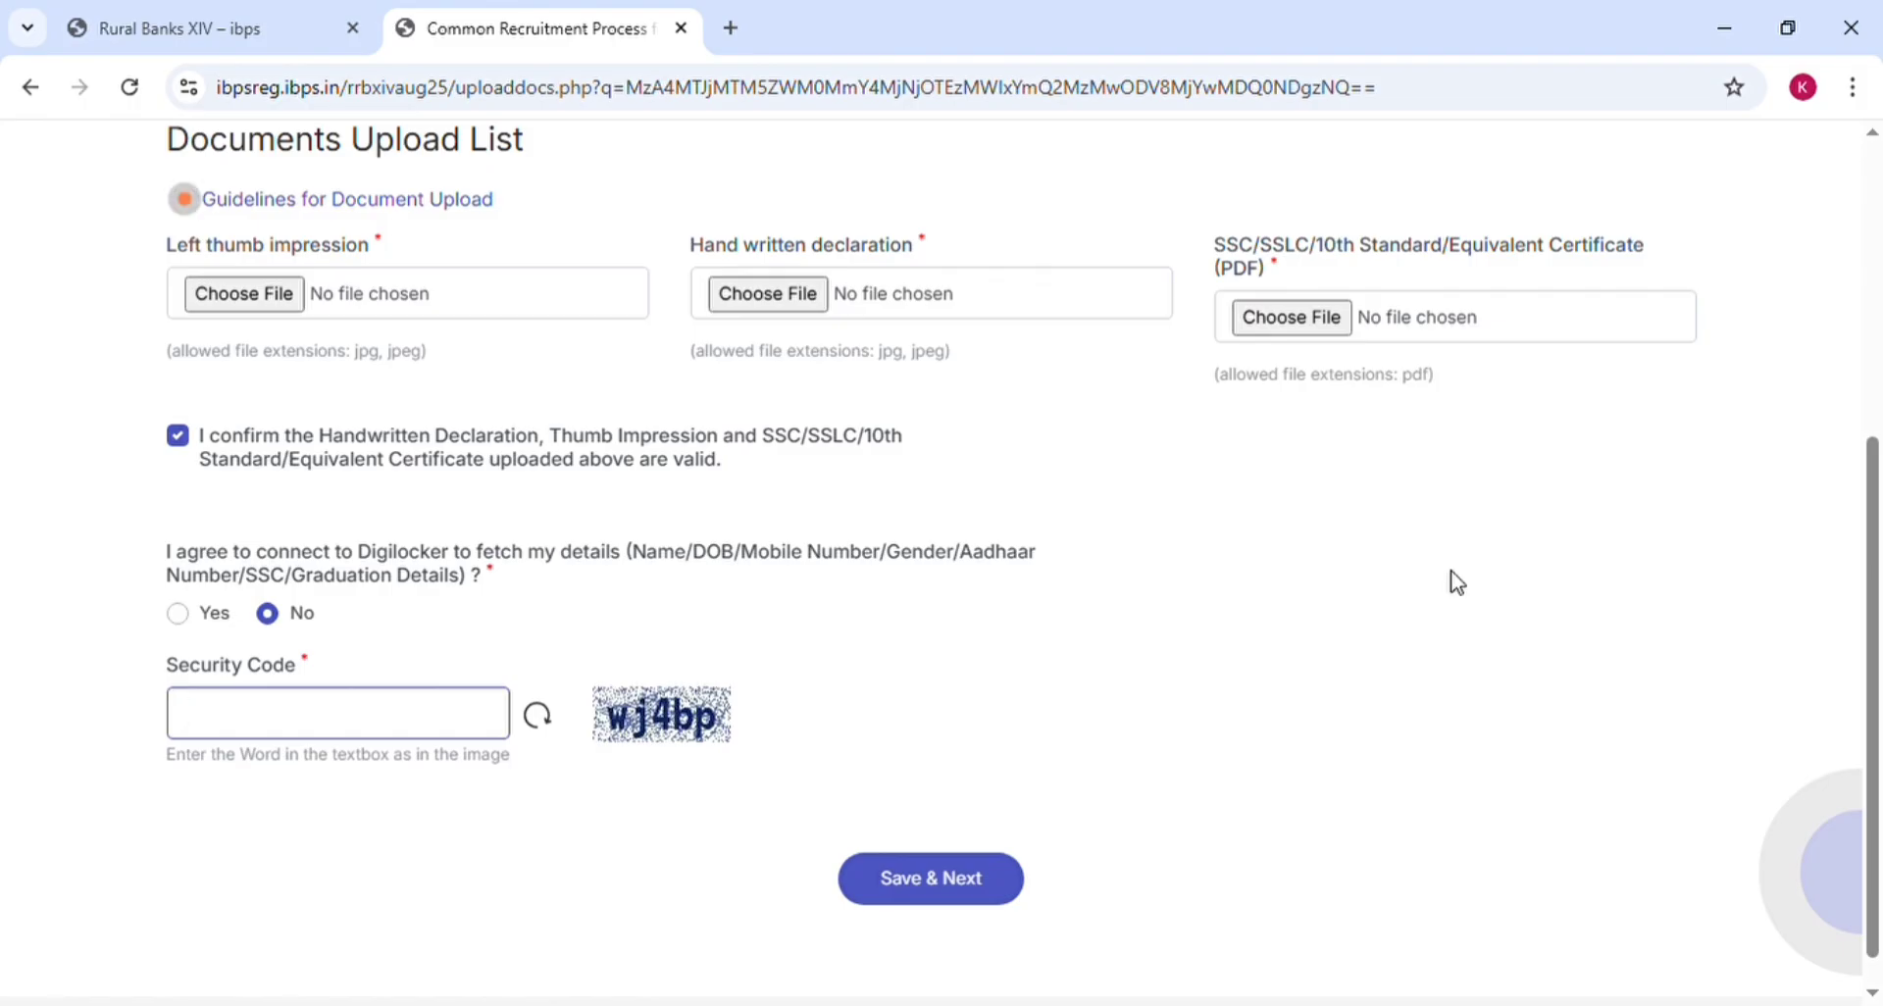
Open the uploaded certificate PDF's preview (loadimage.php) in a separate tab
left_click(279, 290)
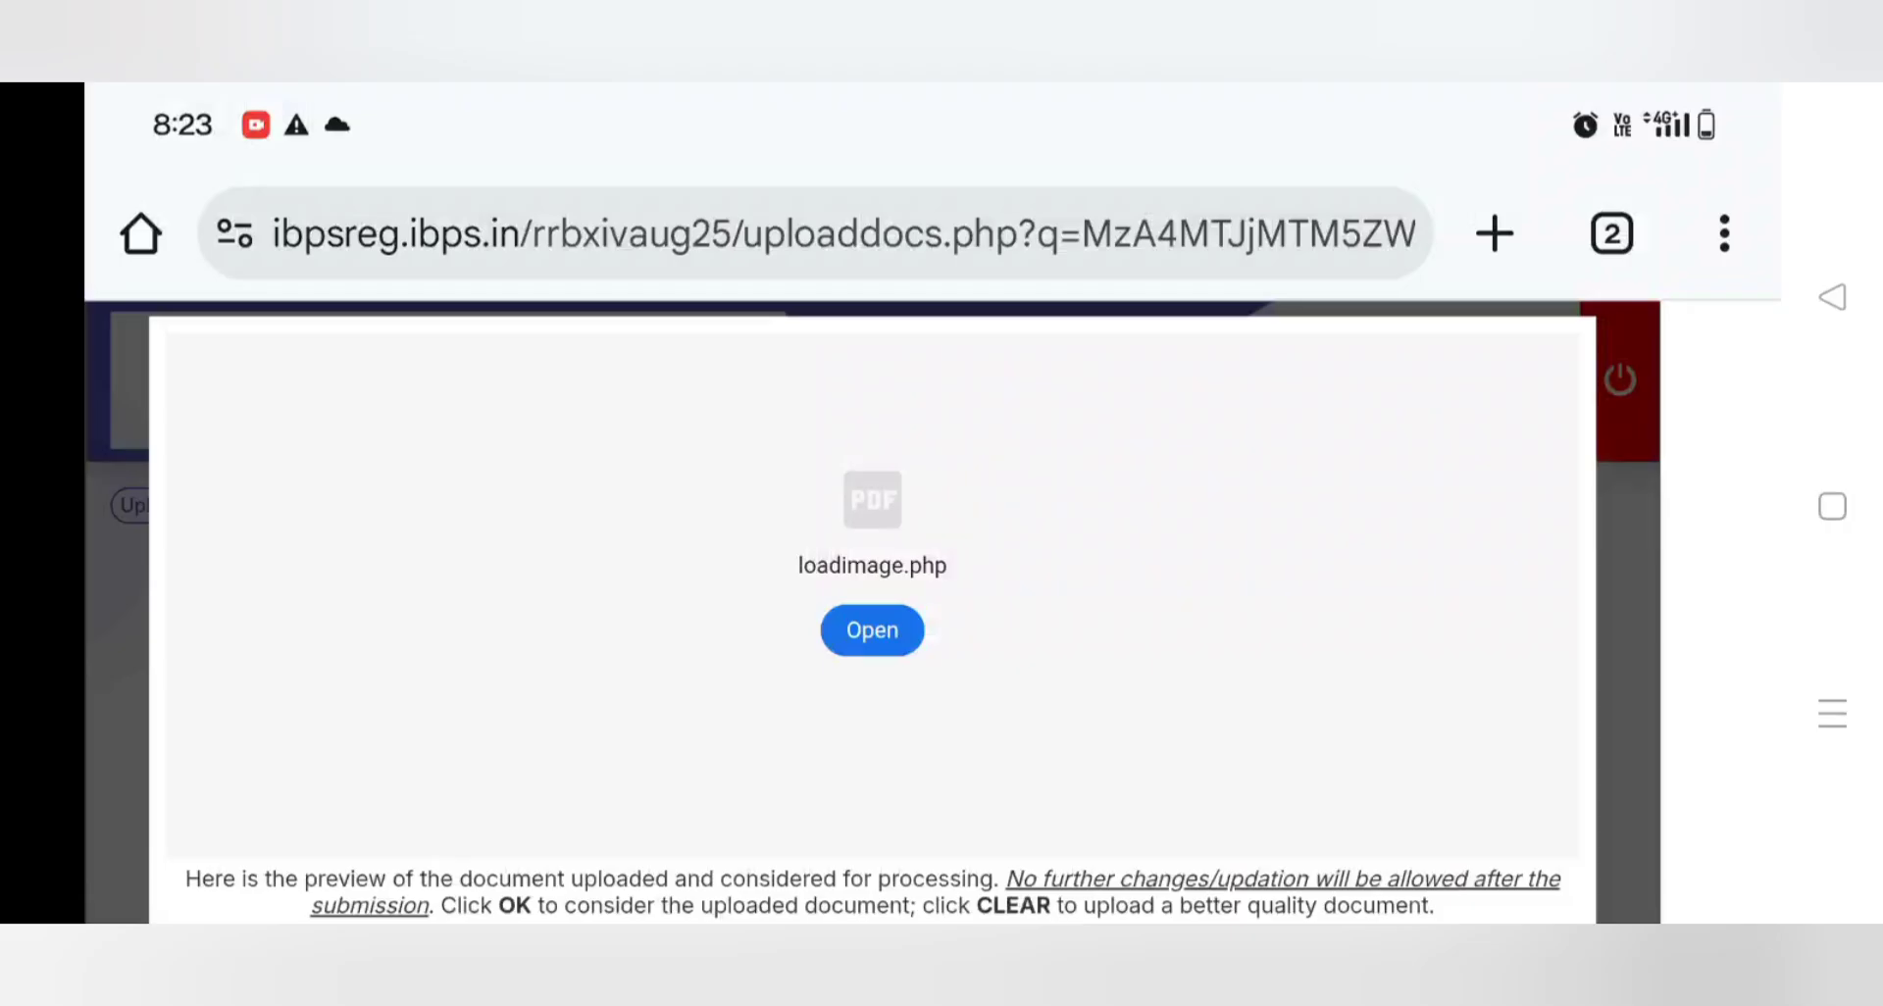
left_click_drag(1416, 651, 1416, 588)
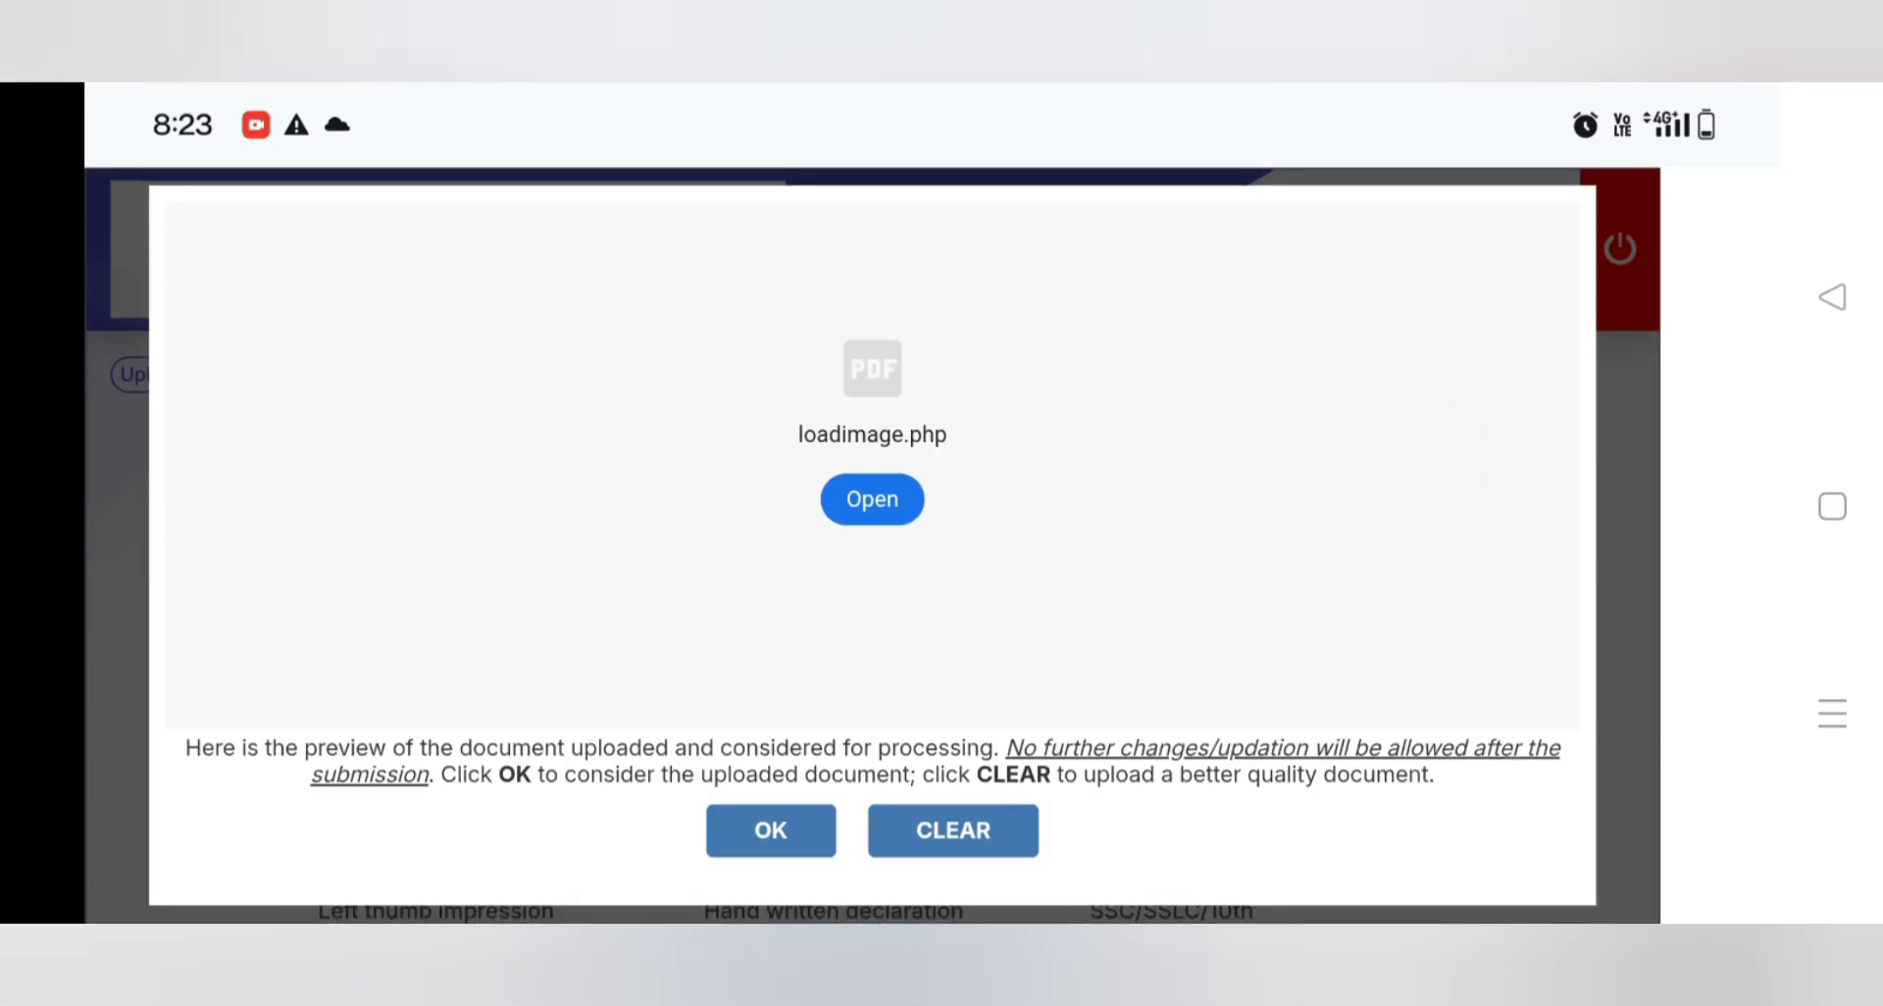
left_click(872, 499)
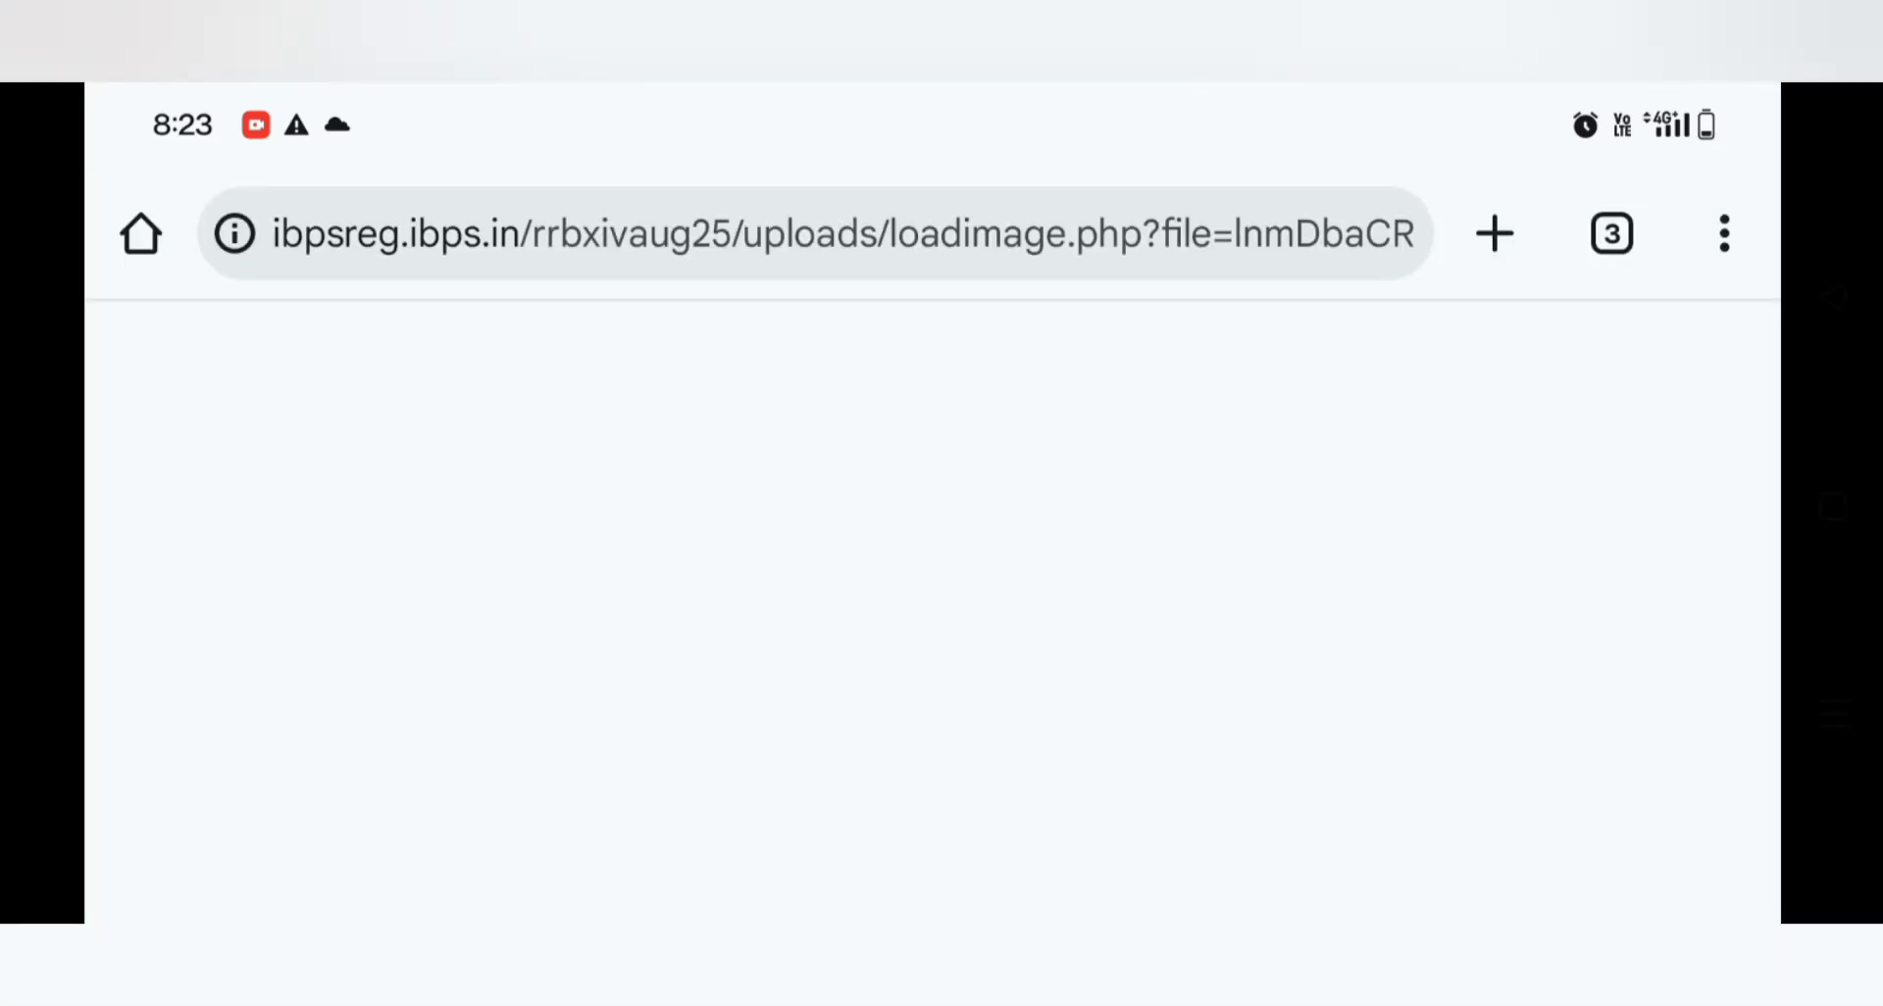